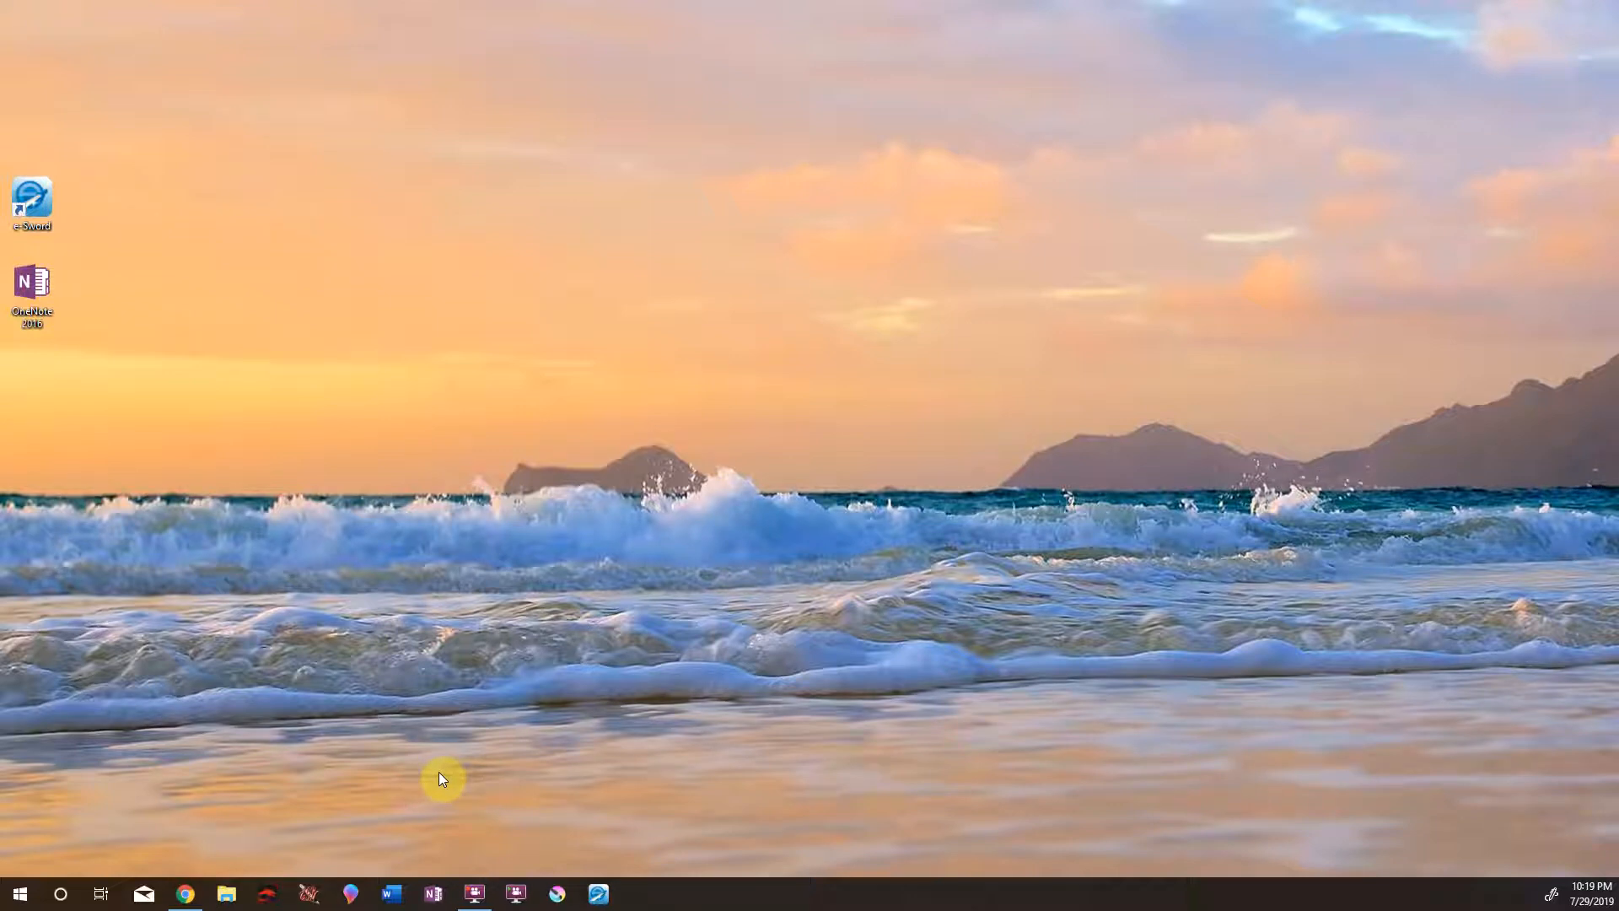
- Locate OneNote 2016 in the list of installed apps
left_click(20, 892)
scroll(109, 696, "down", 15)
scroll(106, 712, "down", 3)
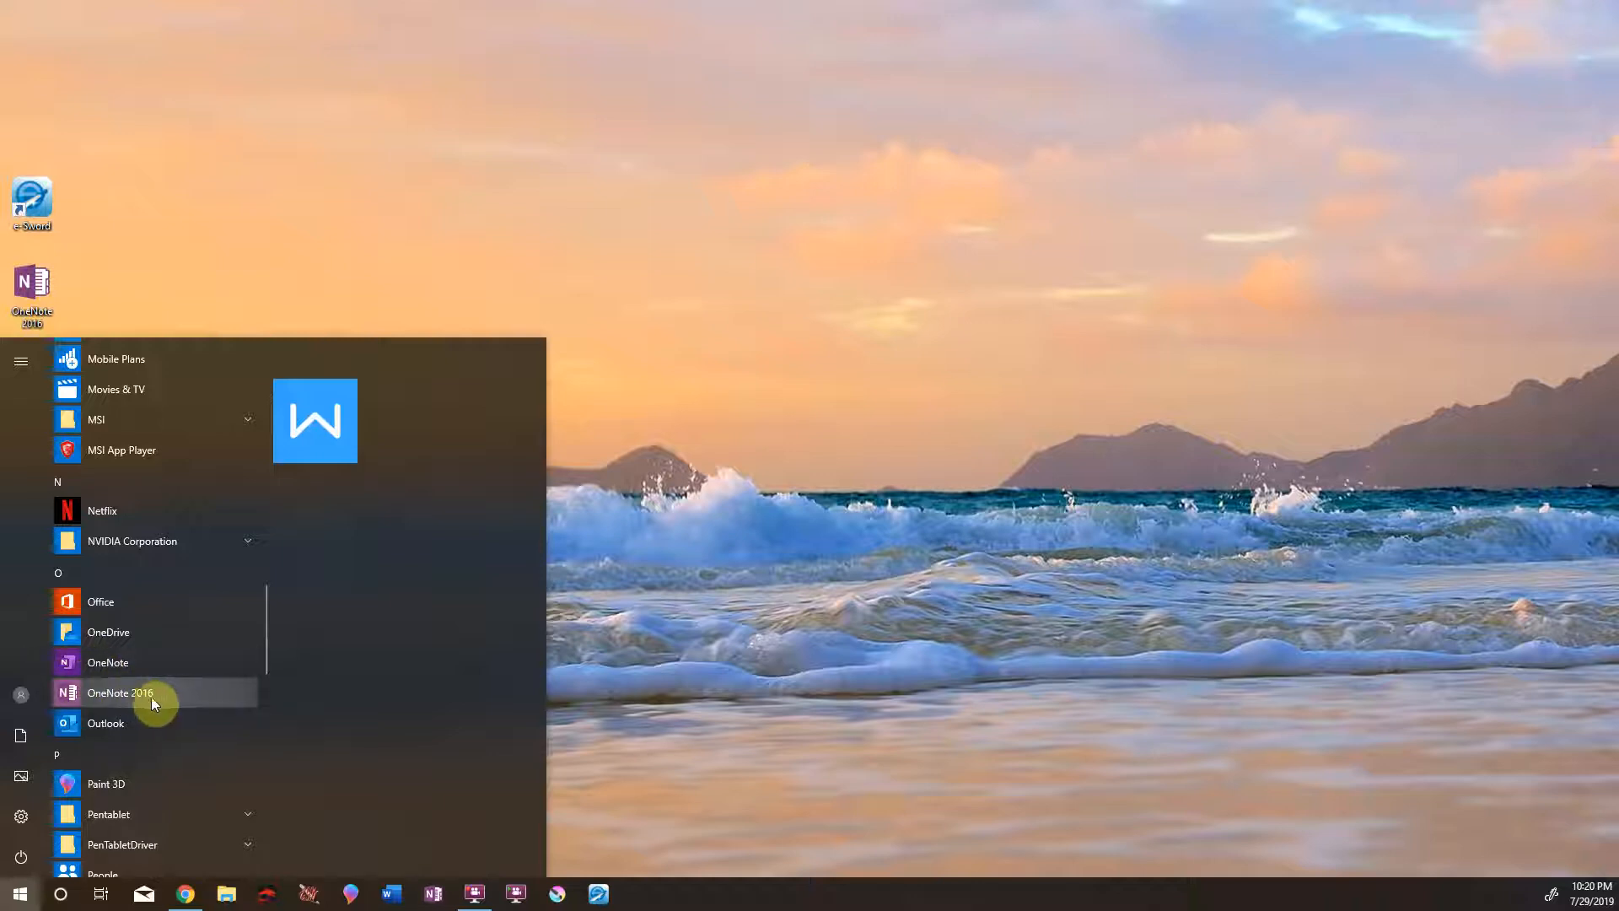
left_click(662, 674)
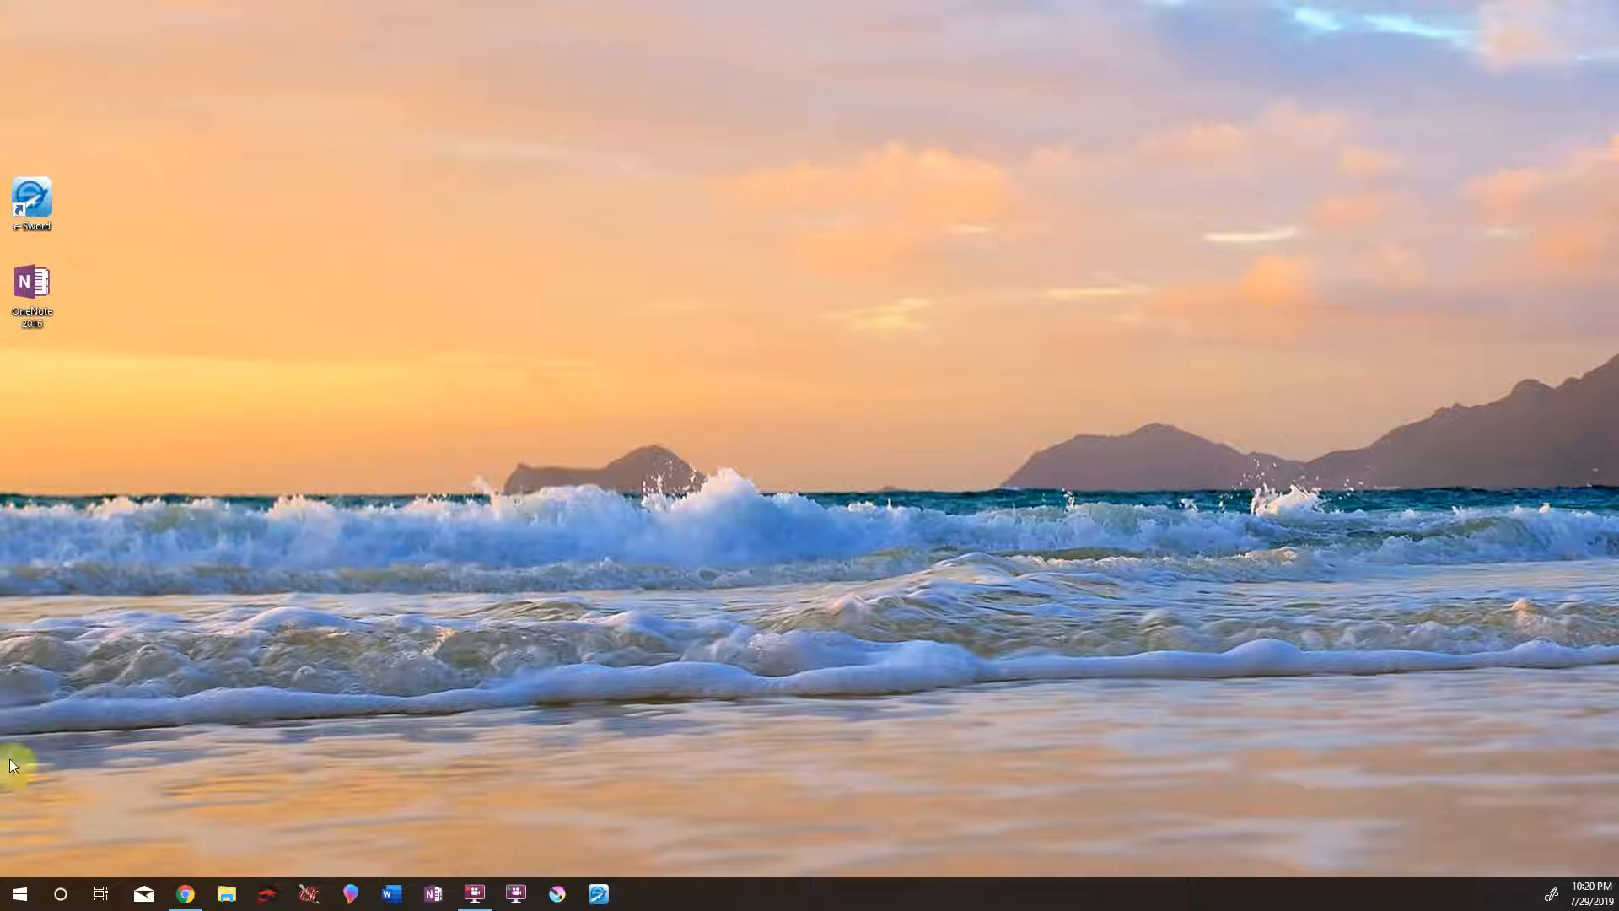
left_click(20, 893)
scroll(114, 763, "down", 15)
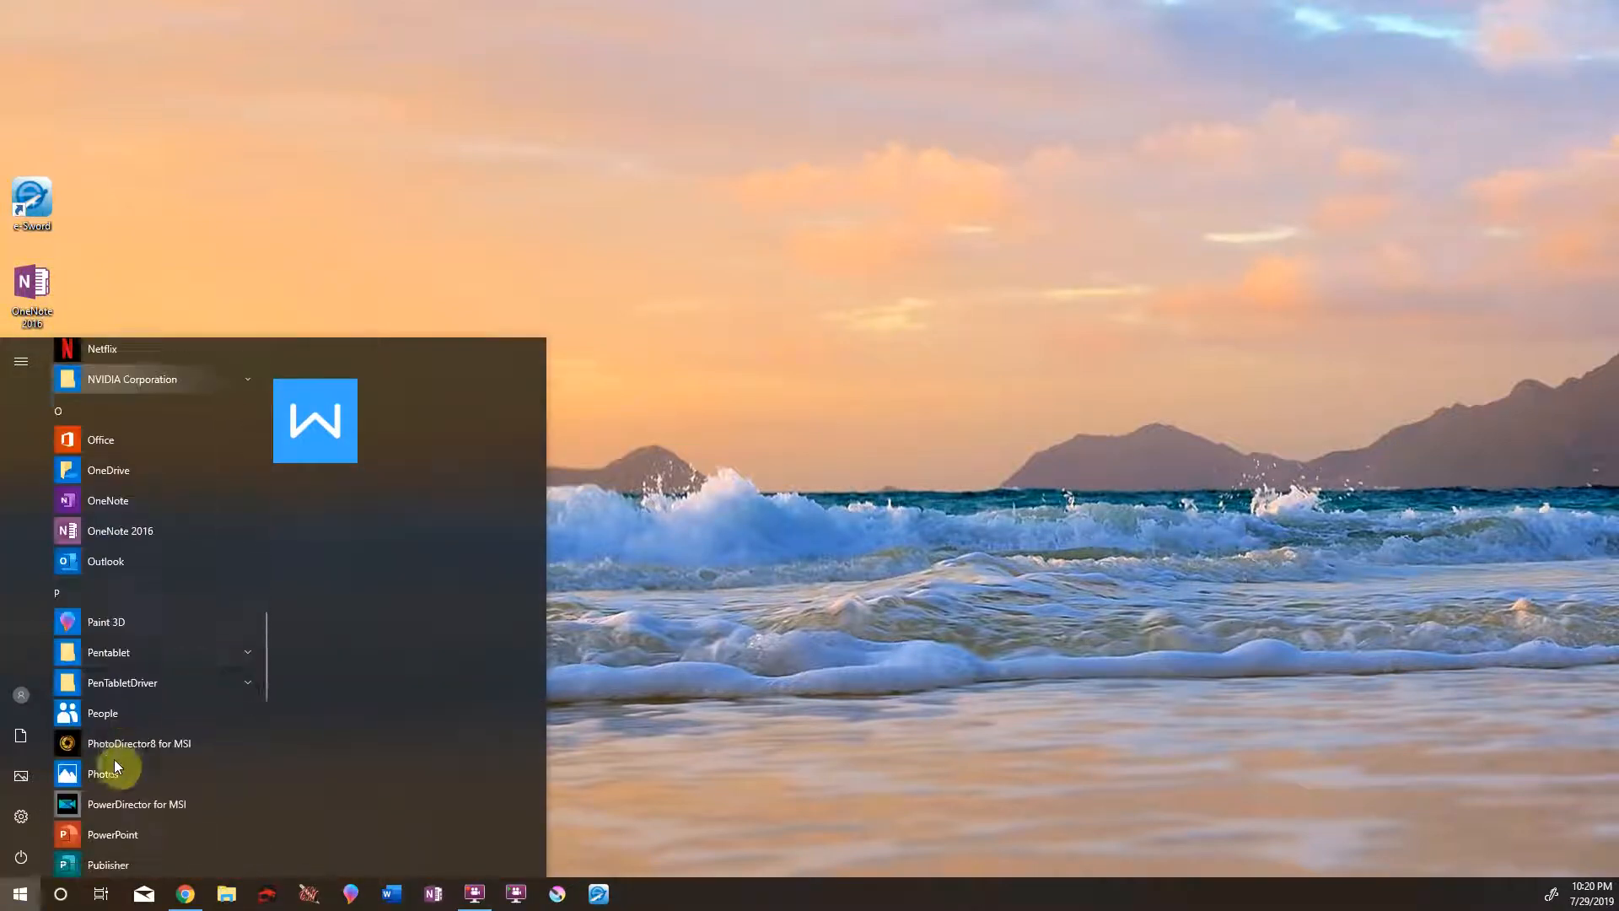
mouse_move(110, 527)
left_mouse_down()
mouse_move(630, 600)
mouse_move(114, 536)
left_mouse_up()
left_click(823, 490)
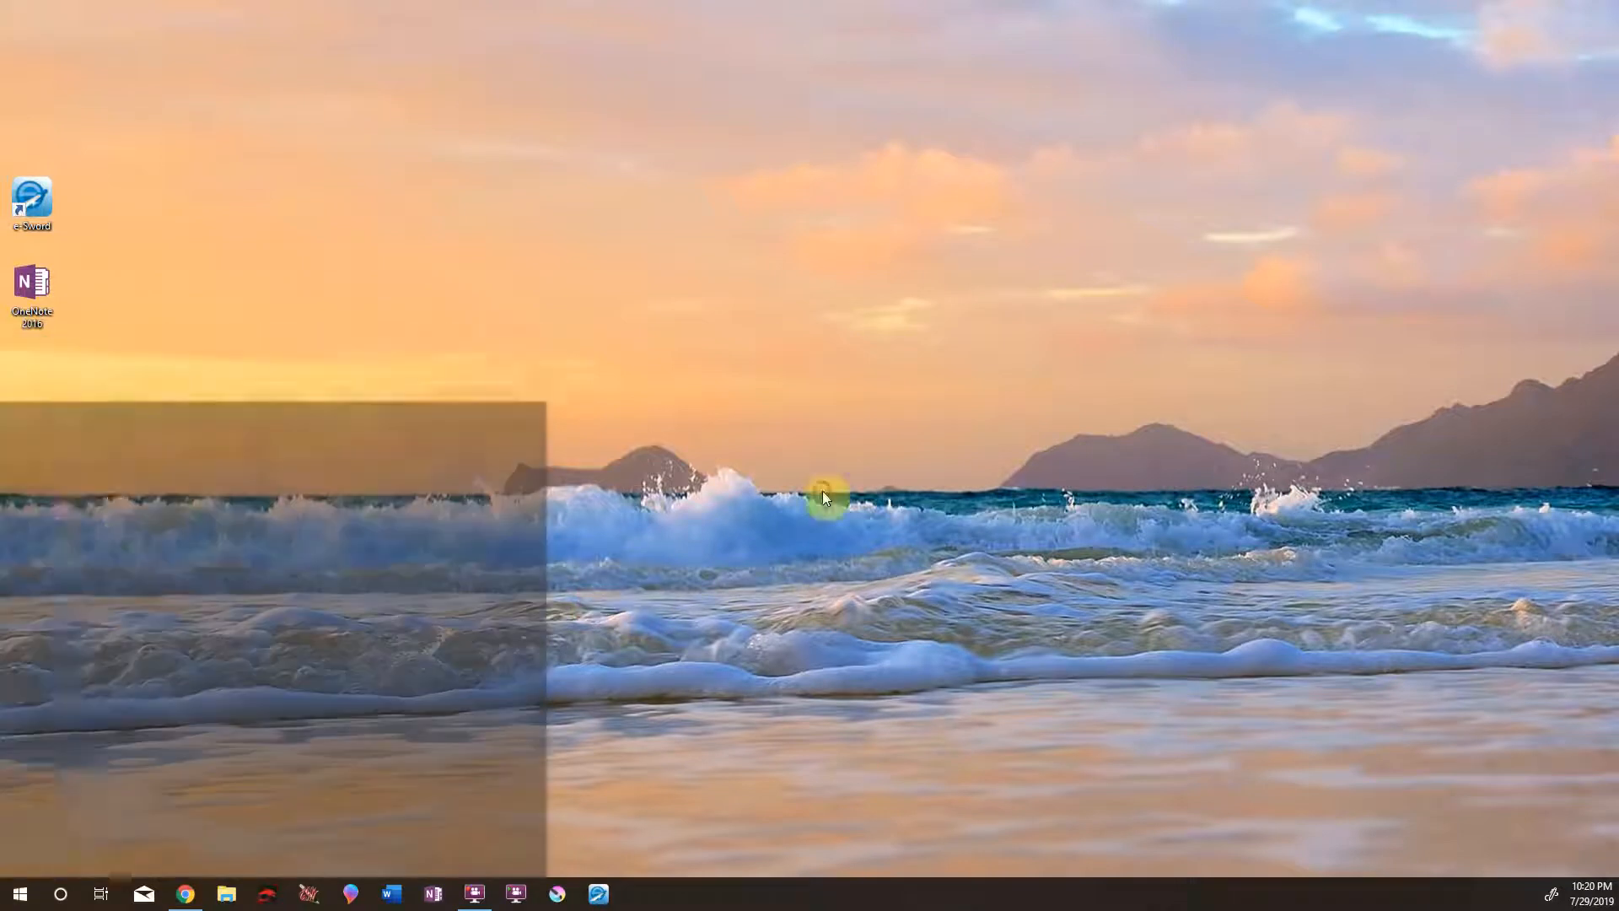
- Open OneNote 2016 from its desktop shortcut
double_click(34, 287)
right_click(36, 283)
left_click(378, 454)
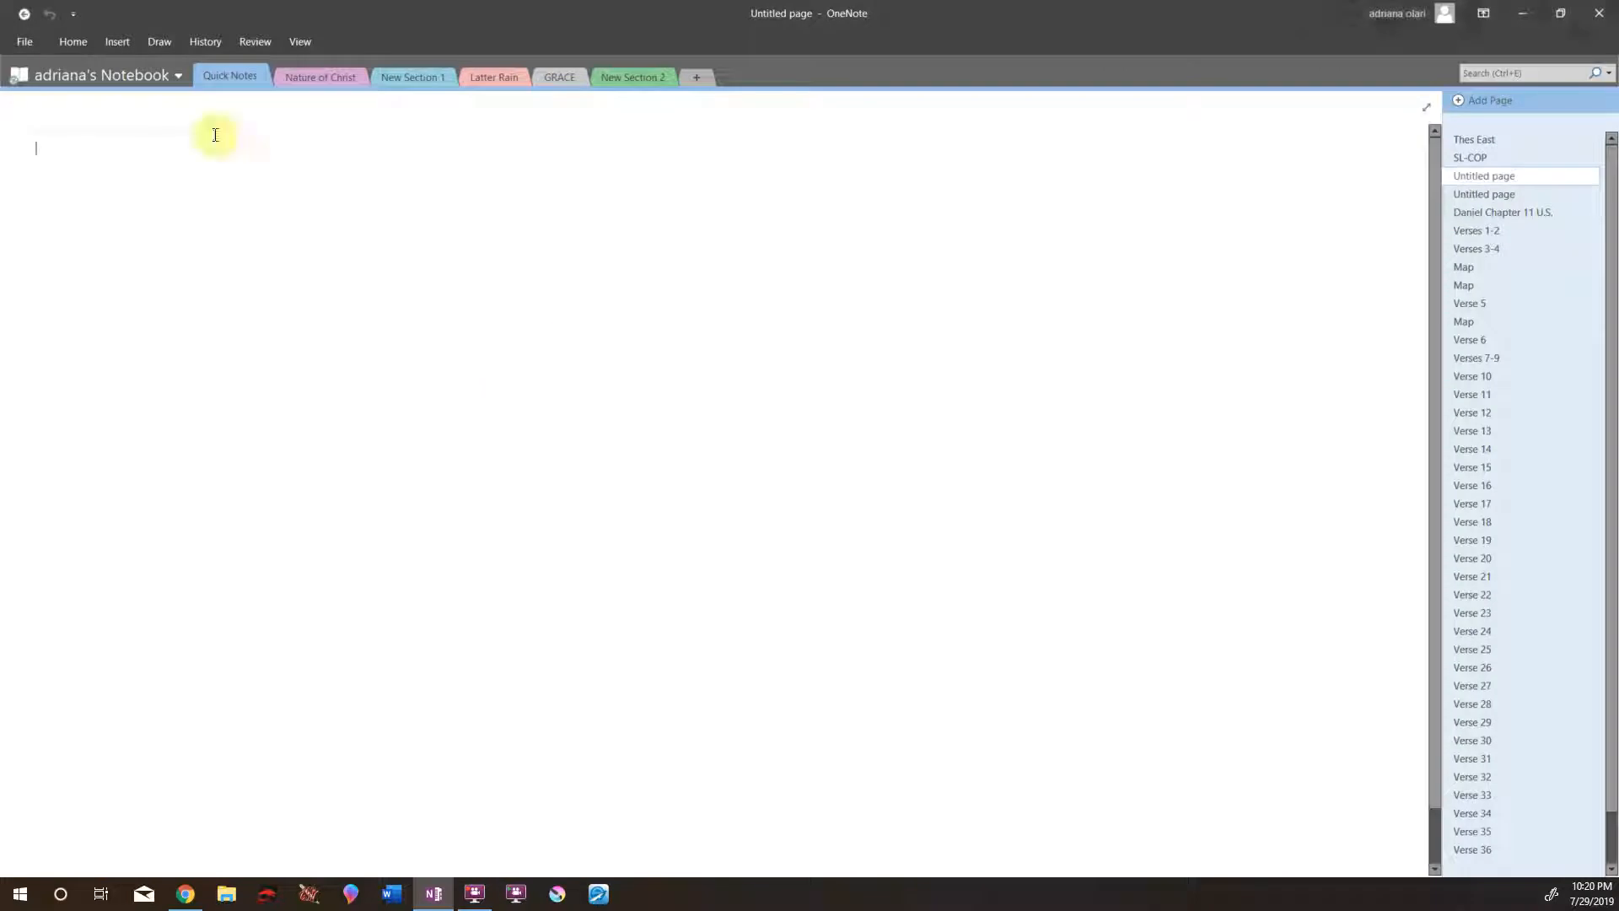
- Examine the list of existing notebooks and their storage locations in the notebook information
left_click(24, 41)
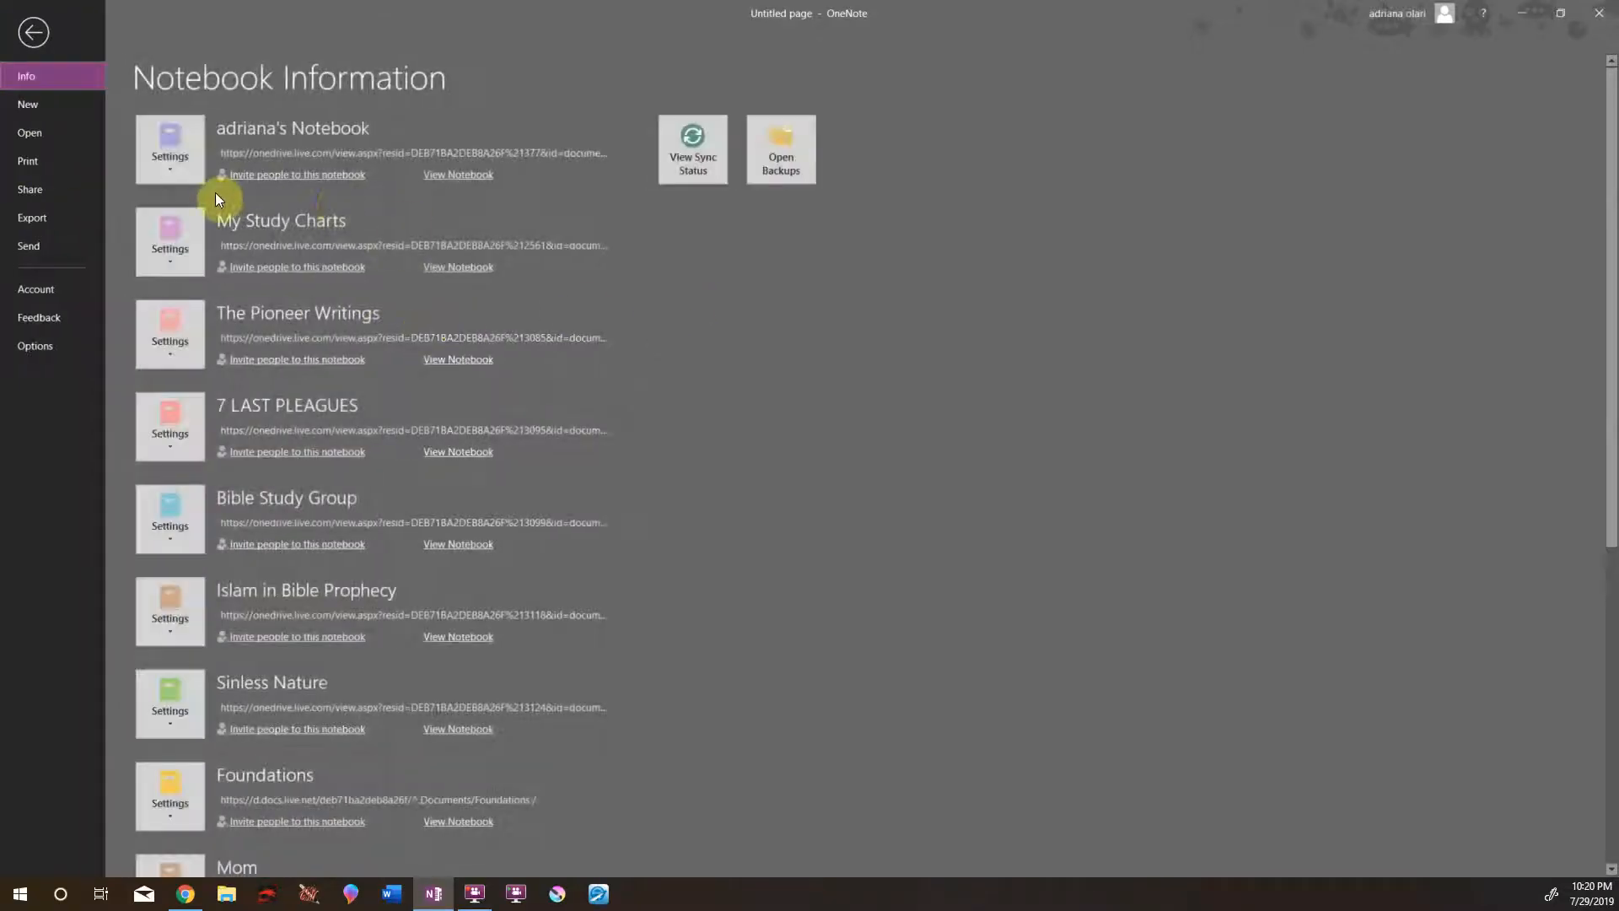
left_click(460, 178)
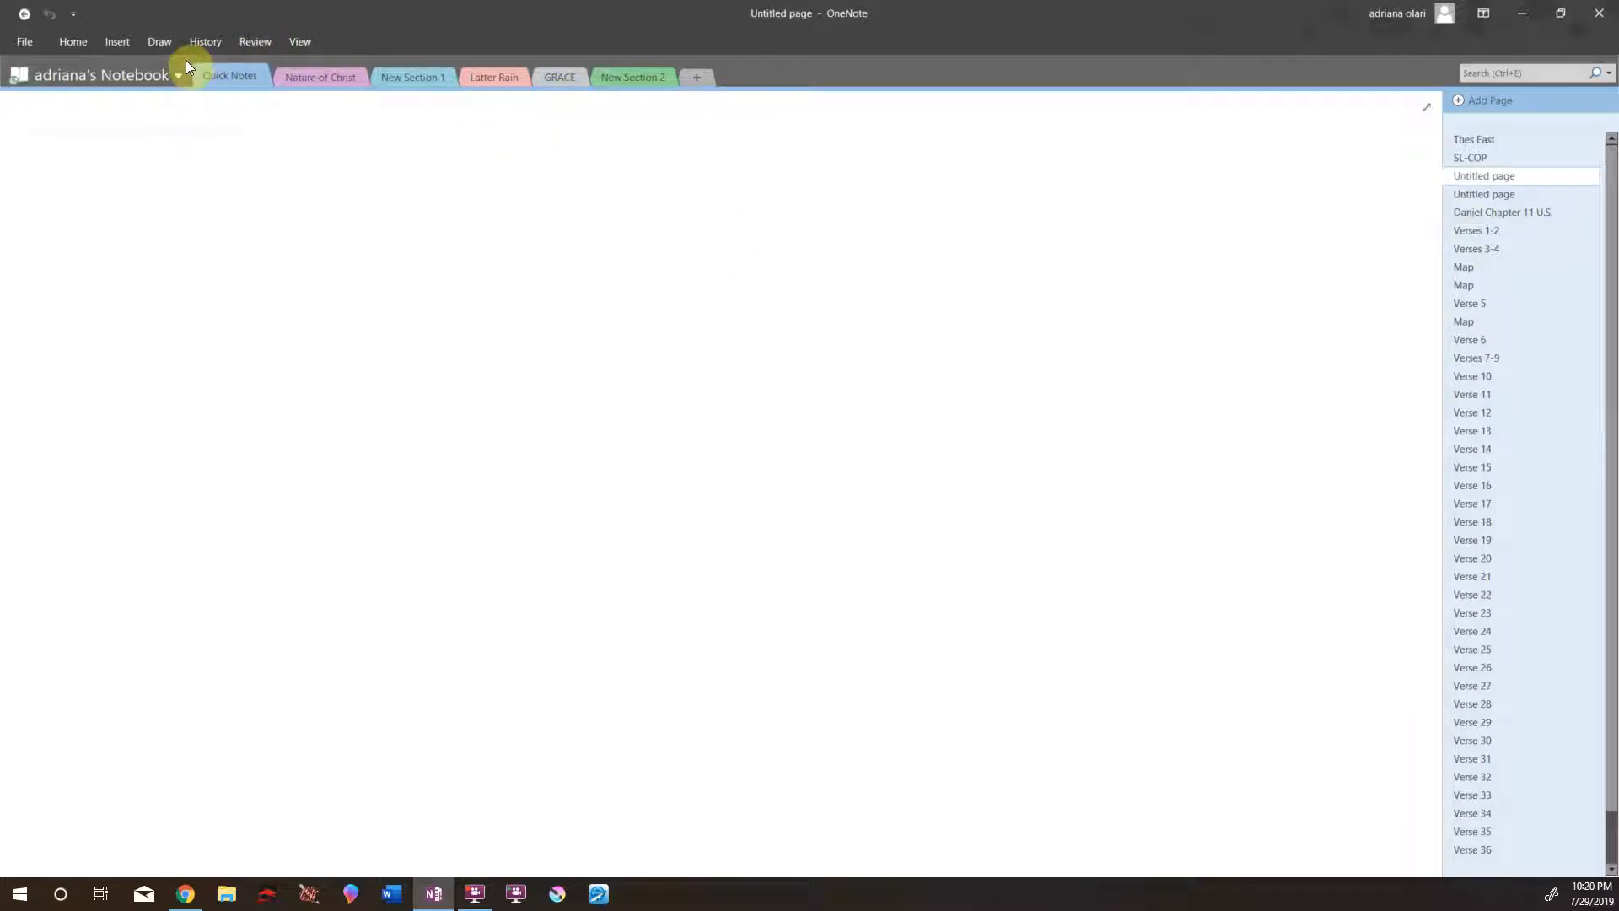
left_click(22, 43)
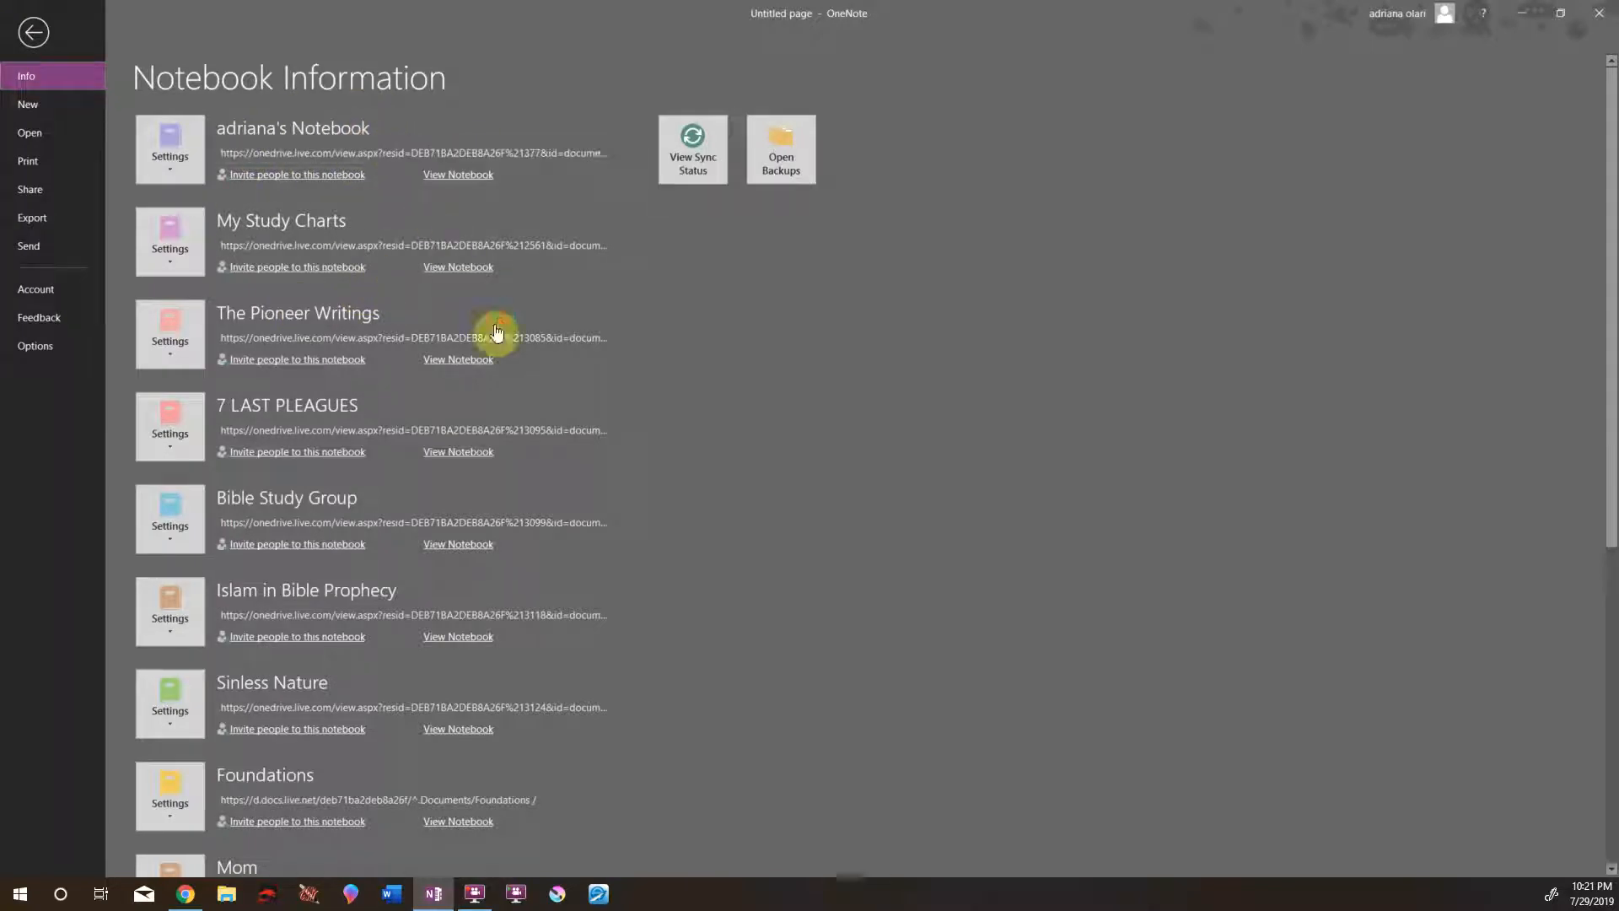
scroll(494, 325, "down", 3)
scroll(498, 326, "down", 5)
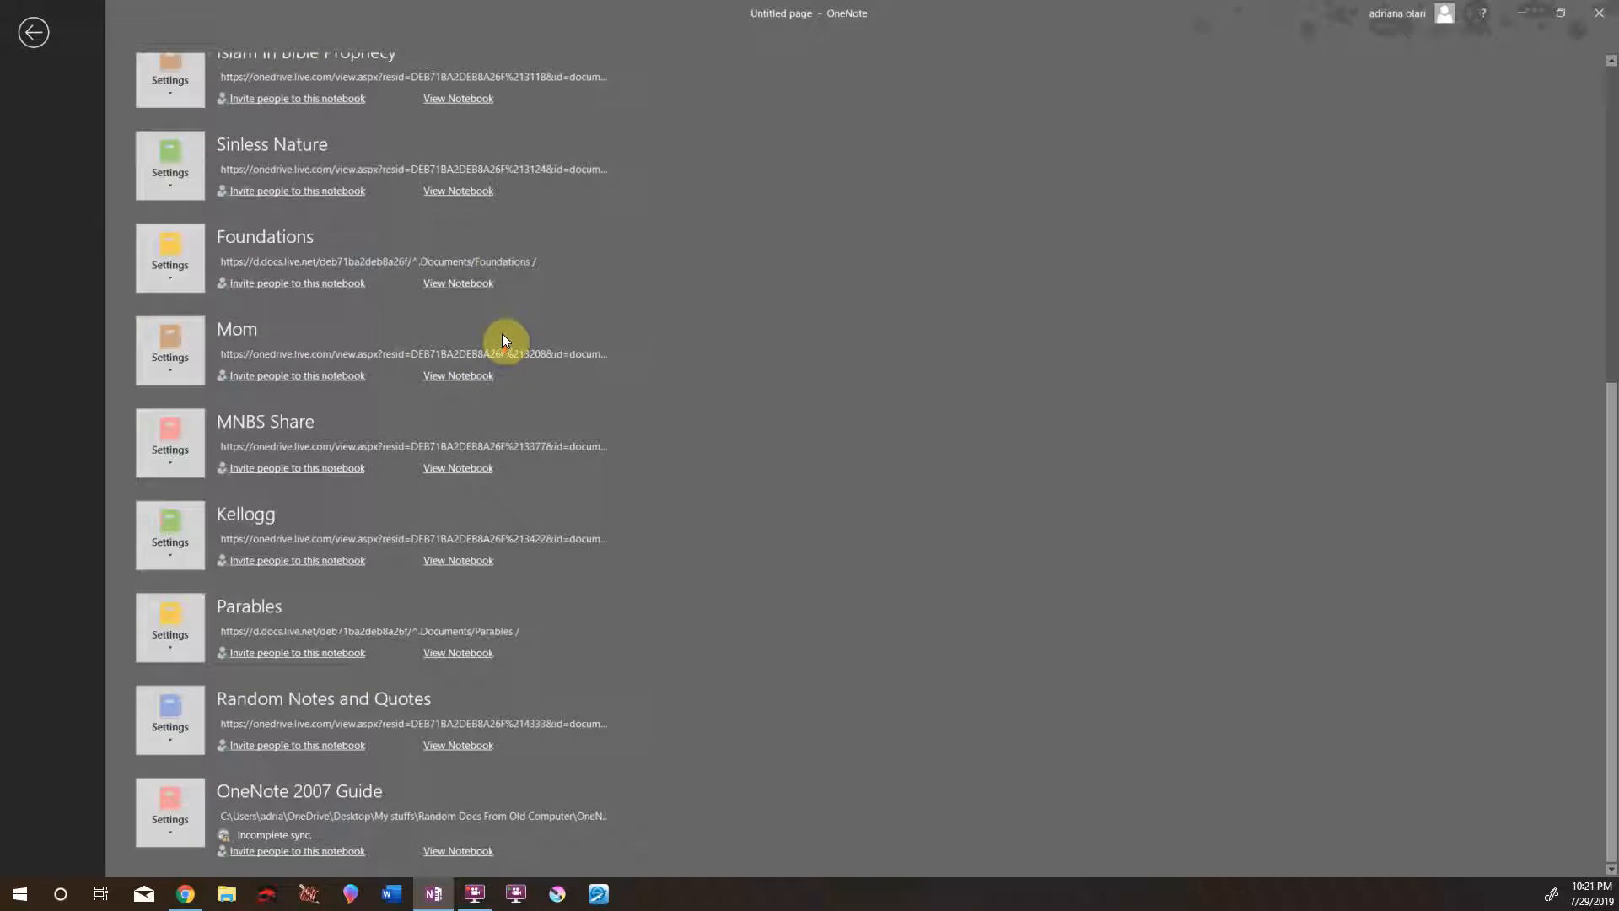
scroll(533, 513, "up", 8)
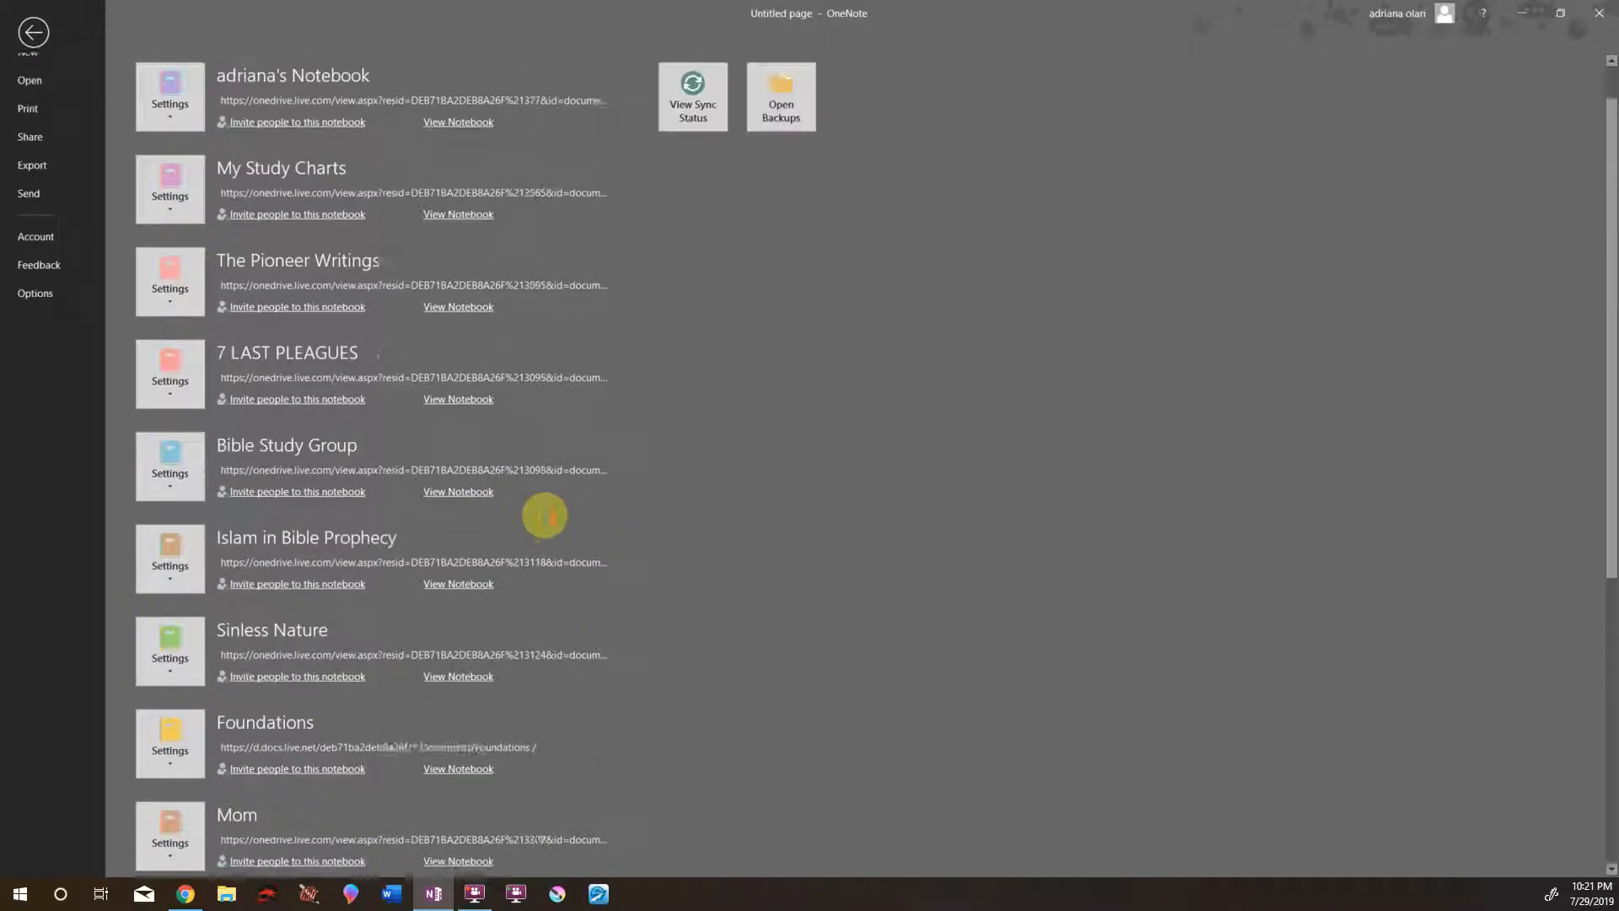
scroll(457, 405, "down", 3)
scroll(455, 406, "down", 5)
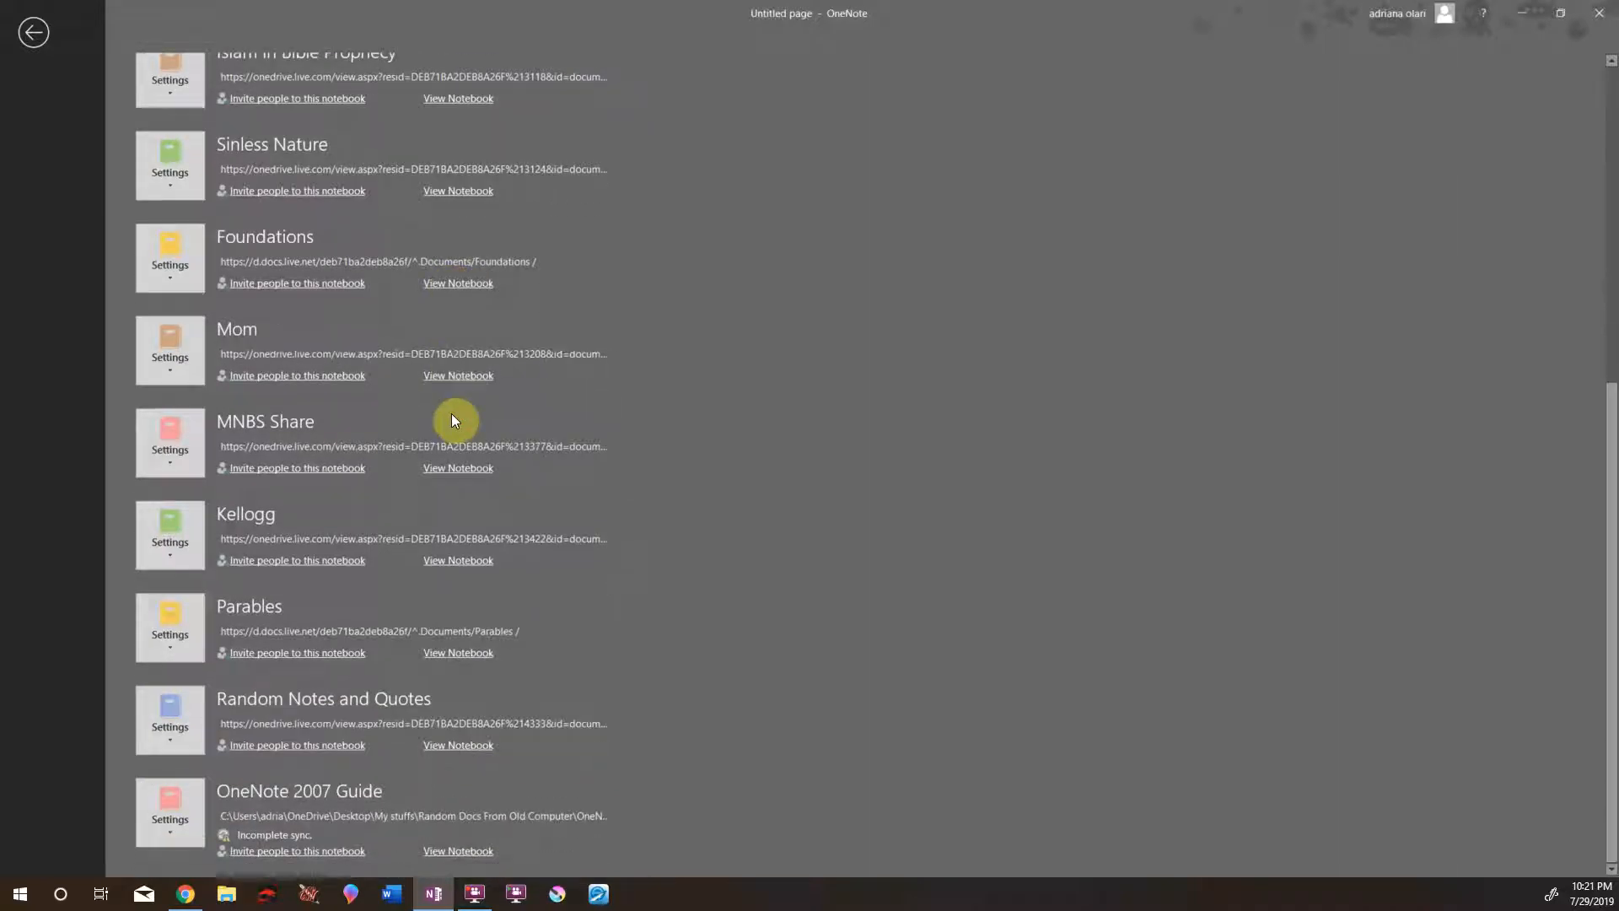
scroll(453, 427, "up", 8)
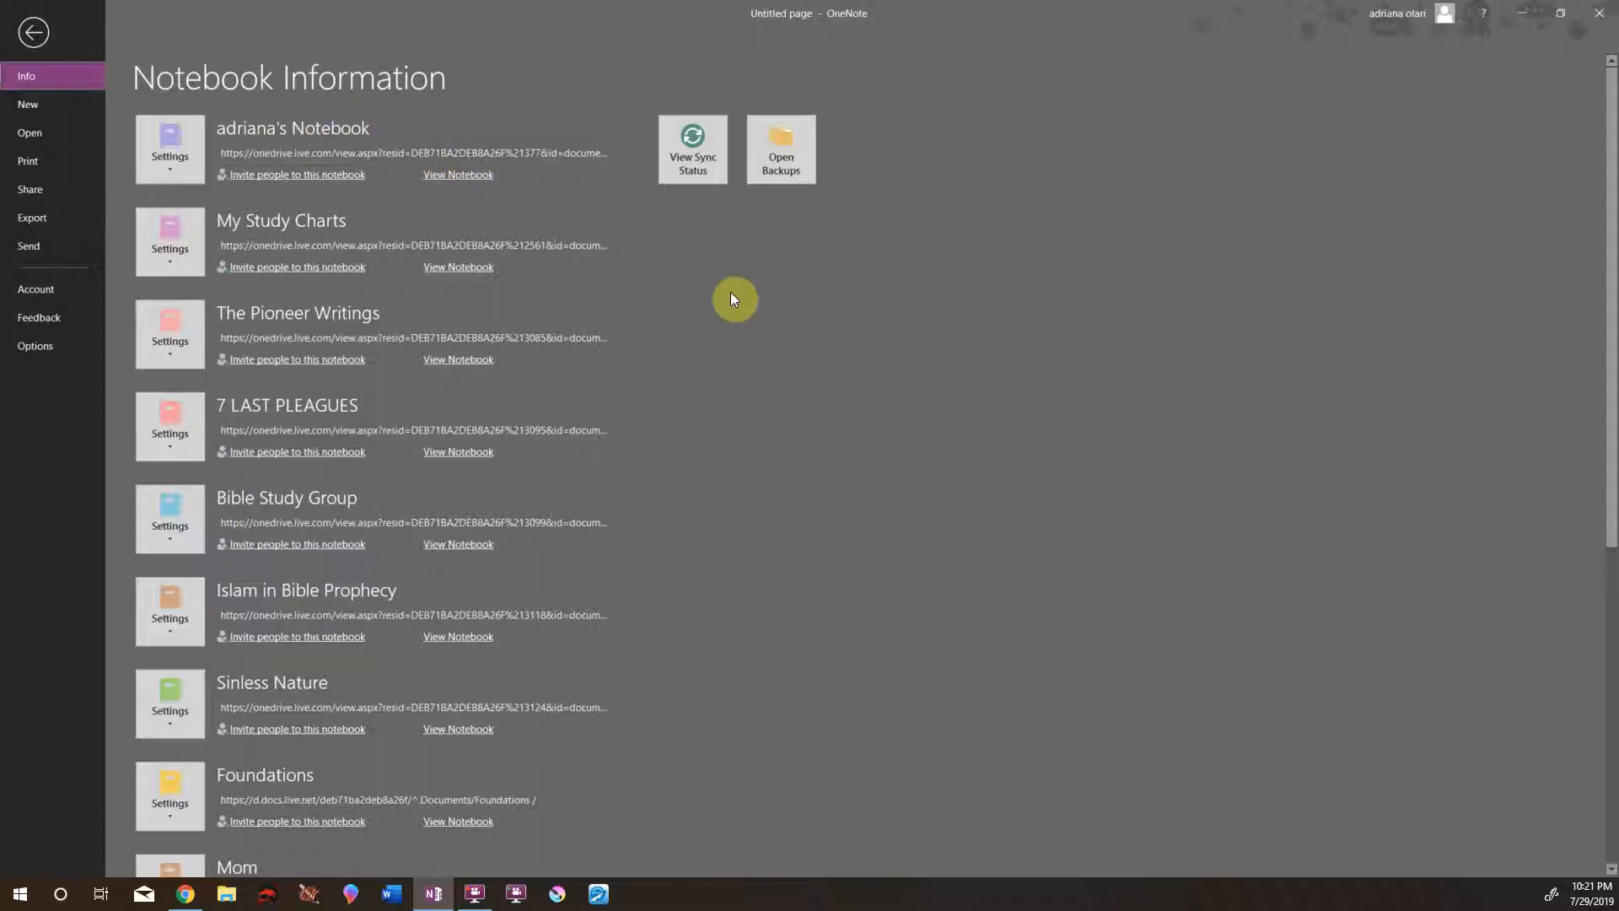
- Create a notebook named Test Notebook on OneDrive - Personal without inviting other people
left_click(27, 104)
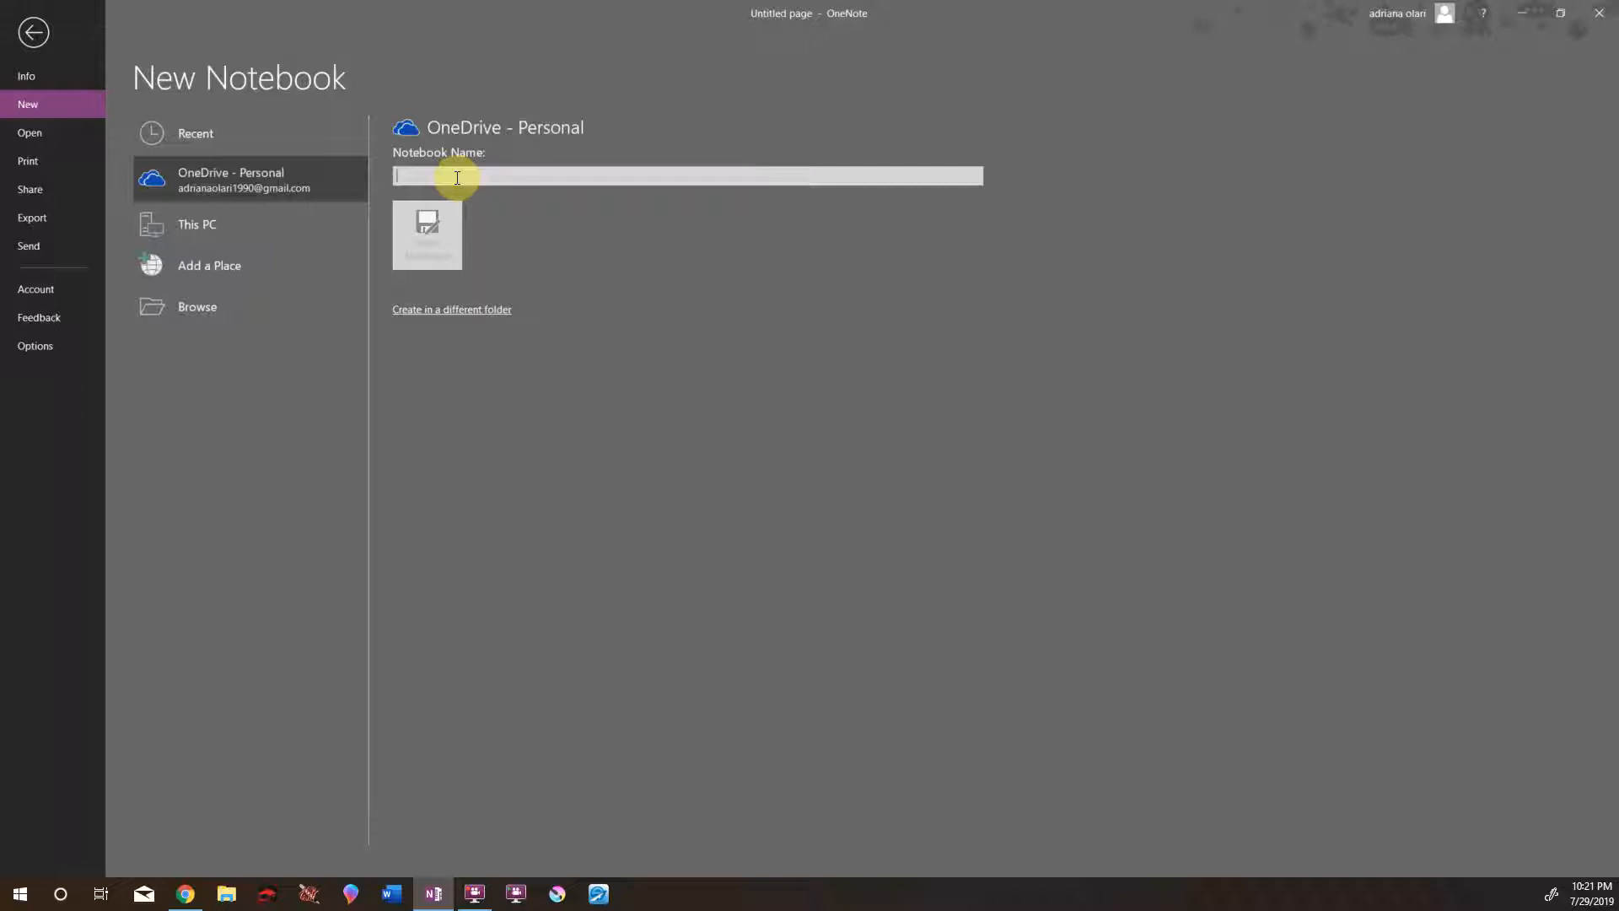
type("Test Notebook")
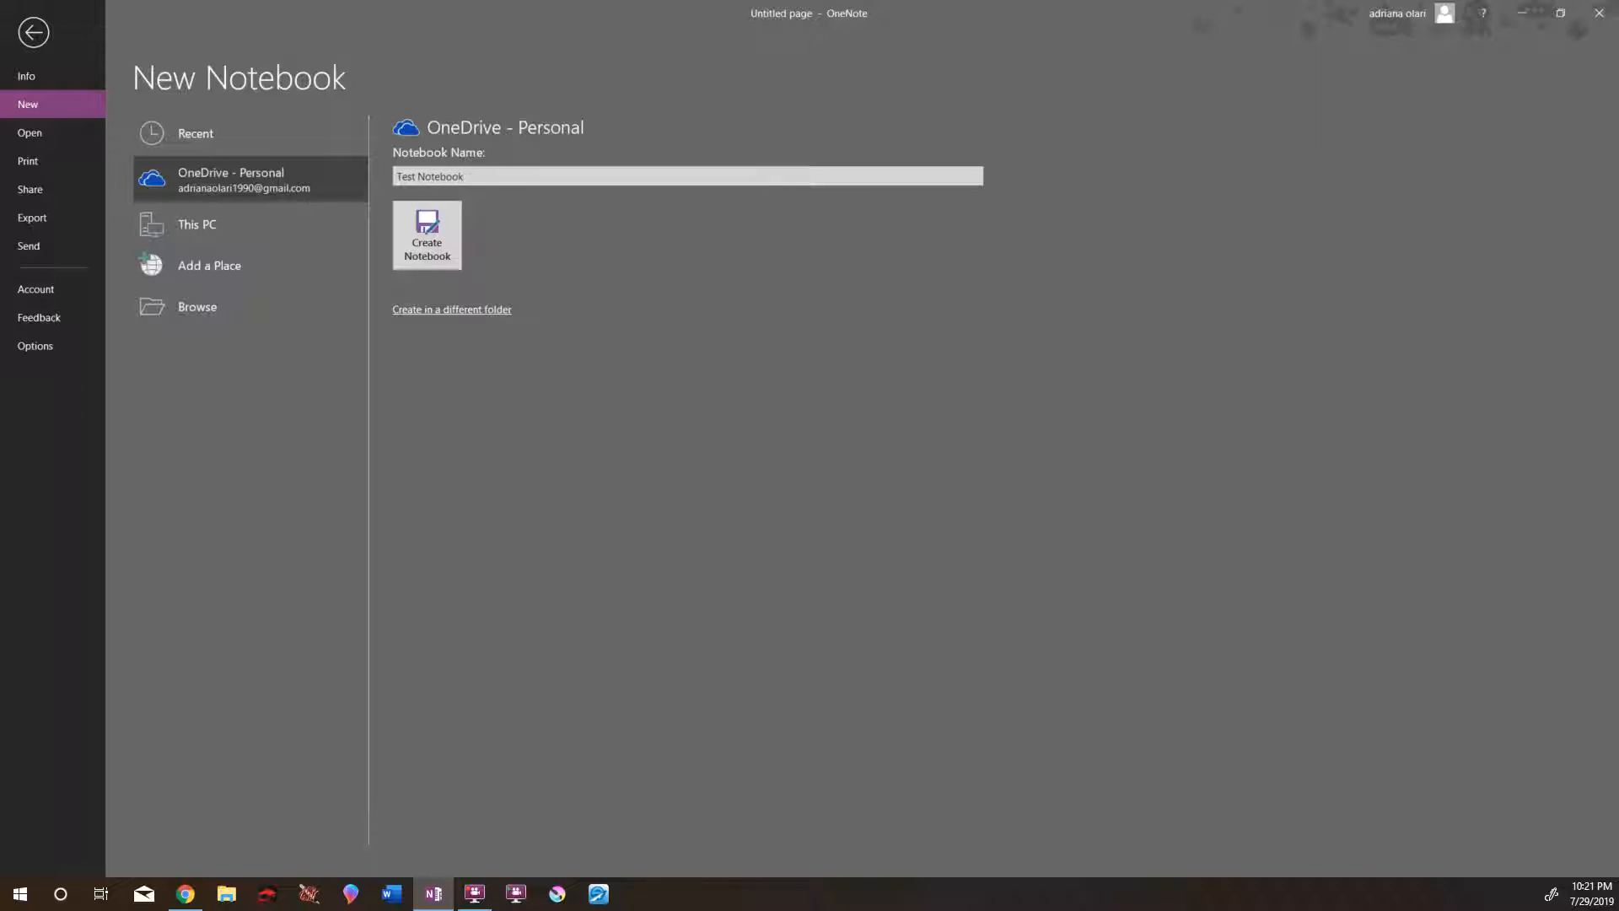
left_click(423, 223)
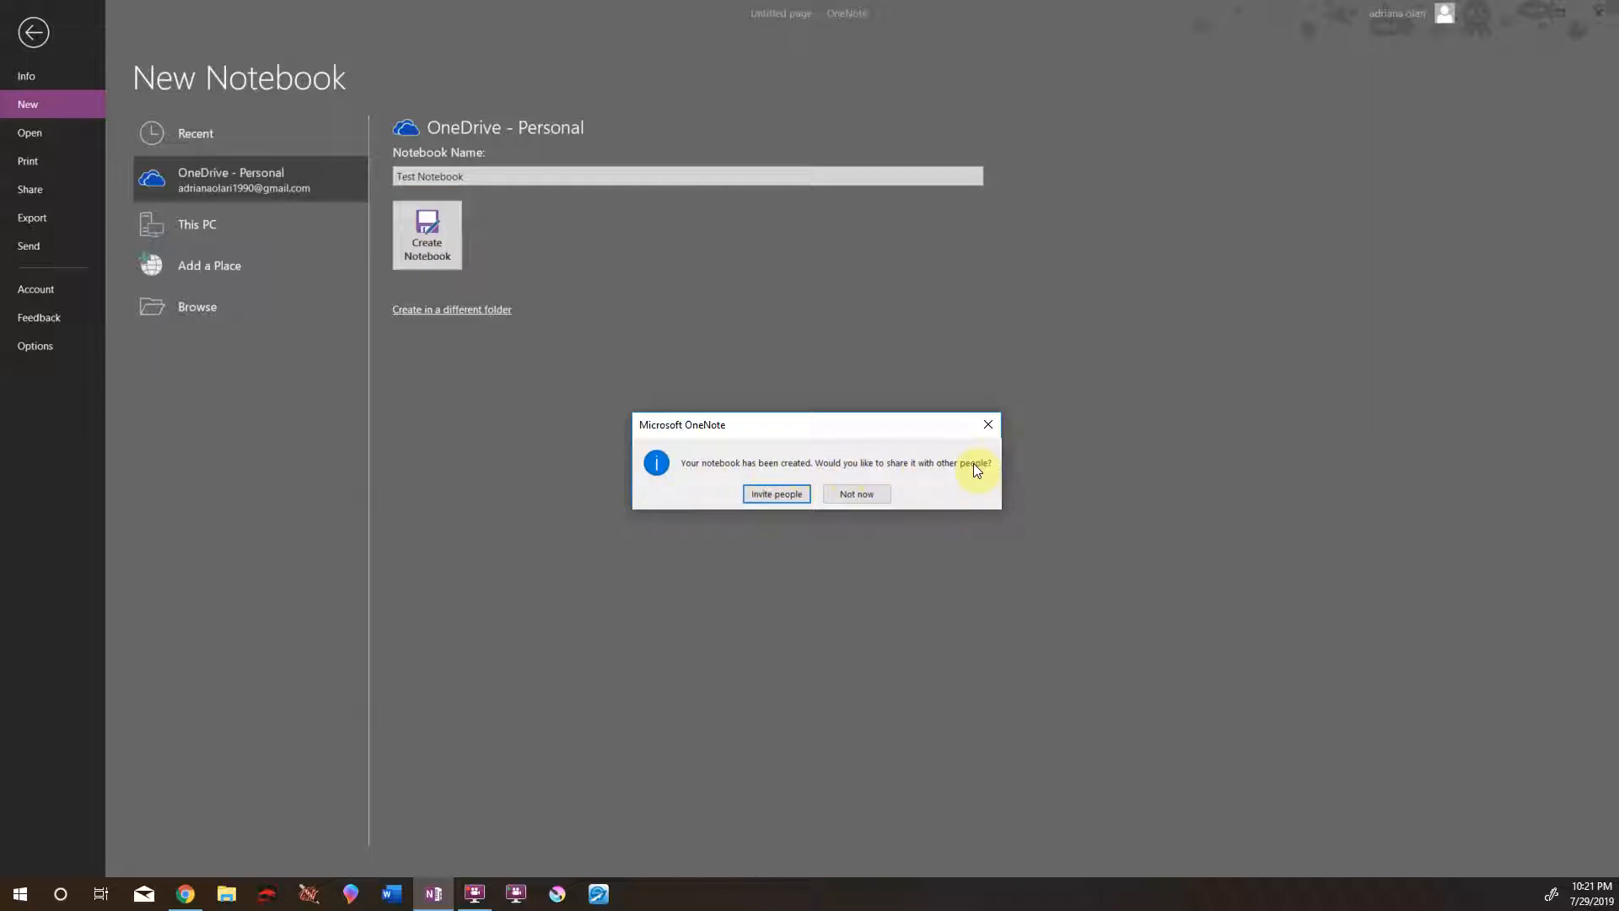
left_click(862, 496)
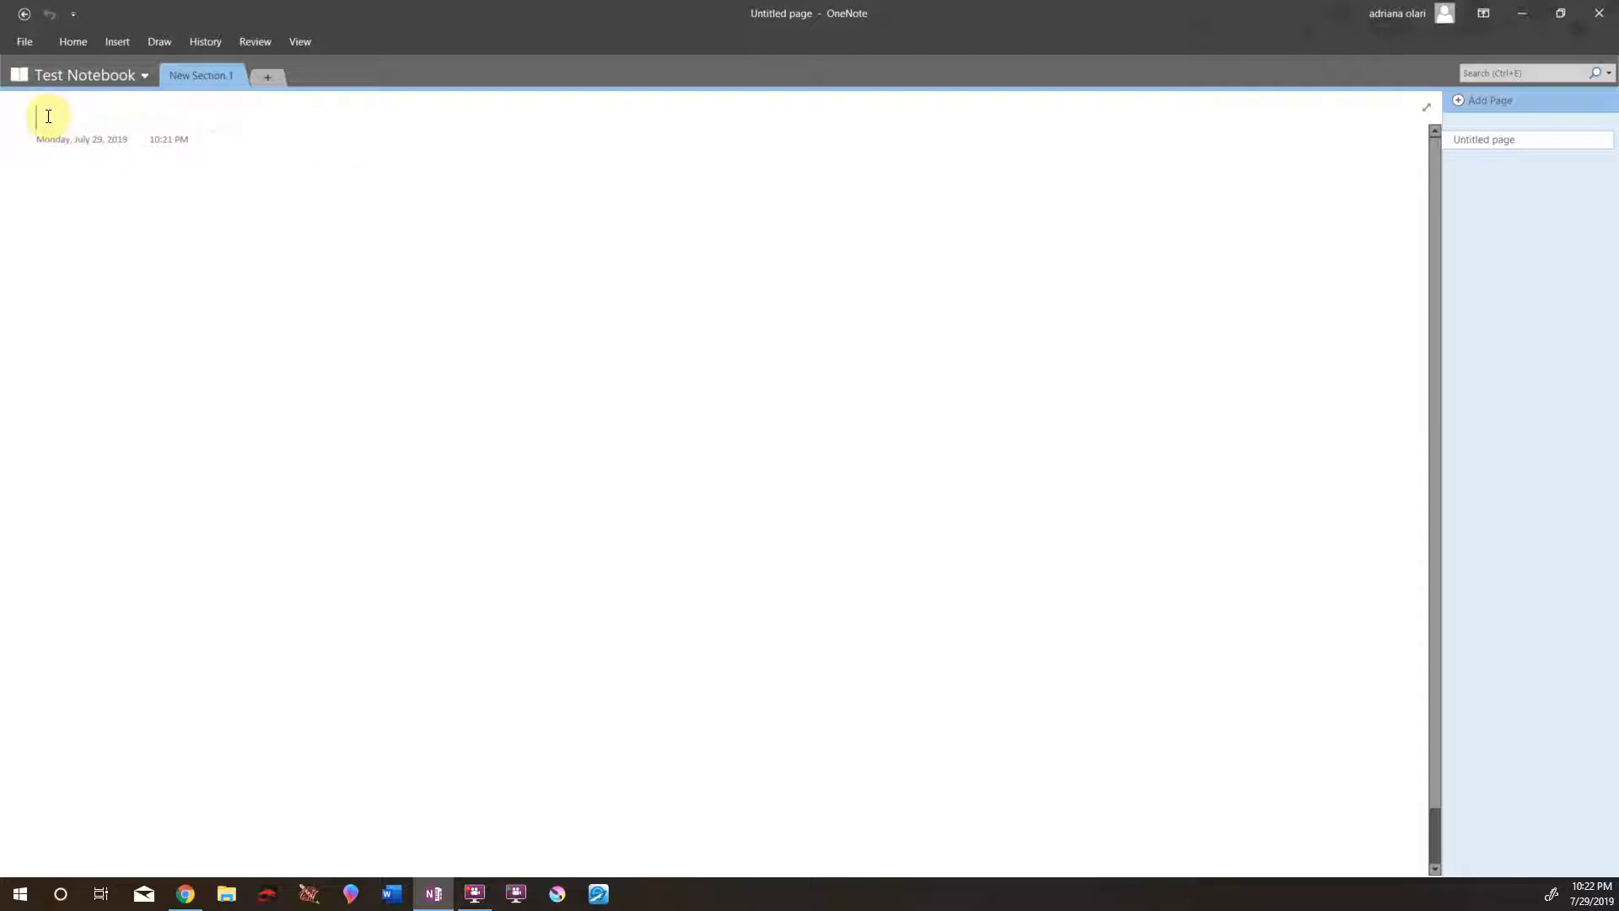
- Title the first page of the notebook "Title 1"
type("Title 1")
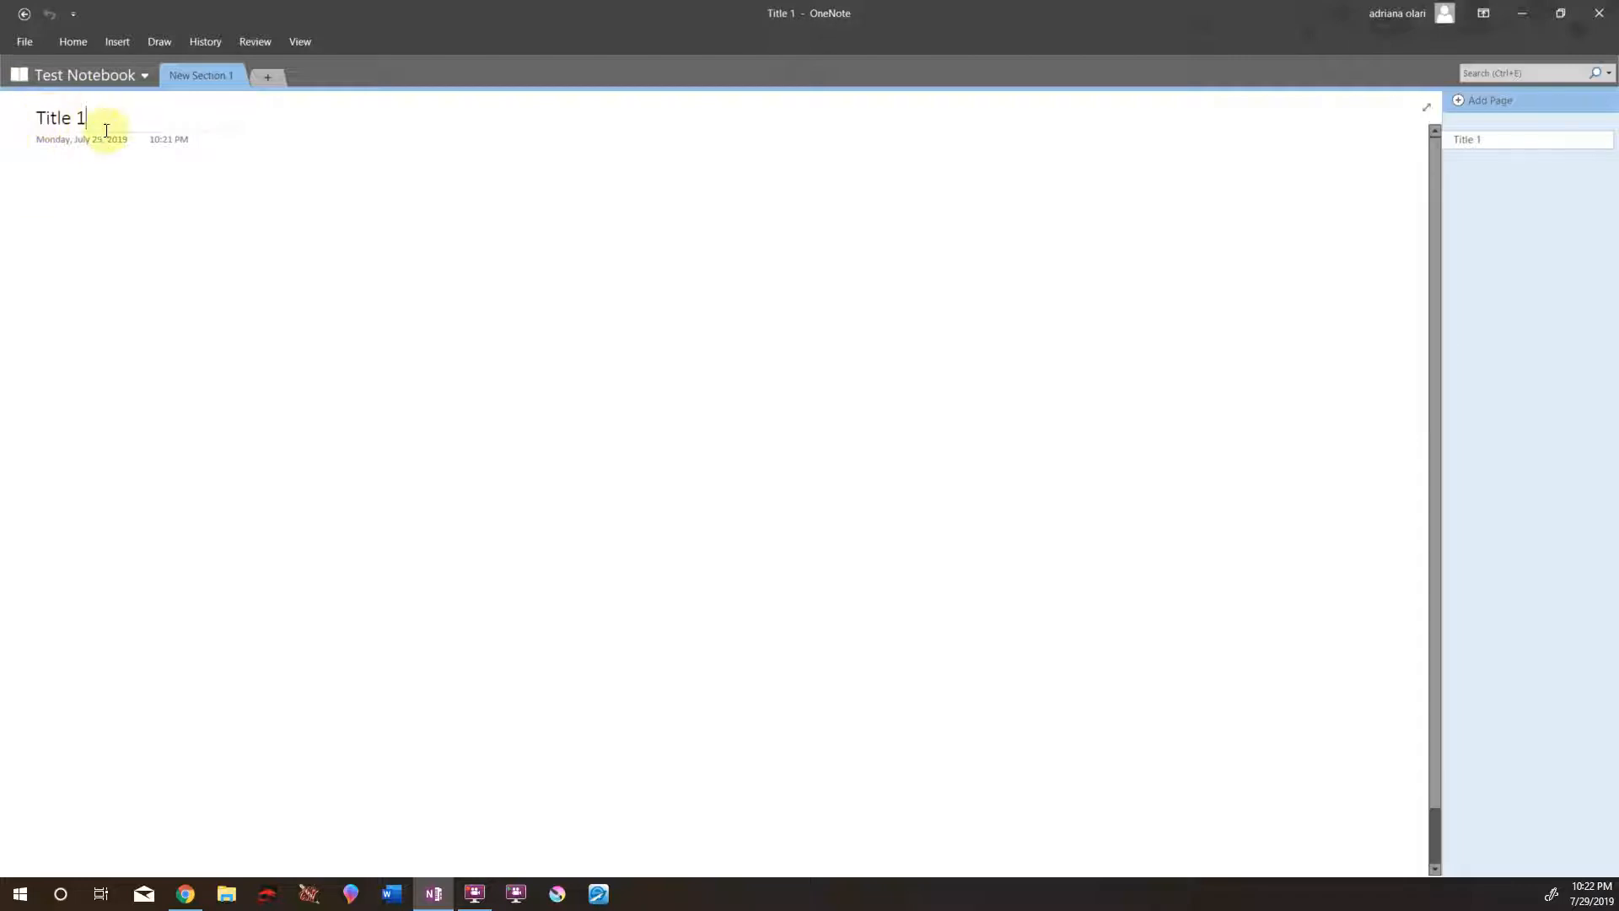
right_click(1473, 144)
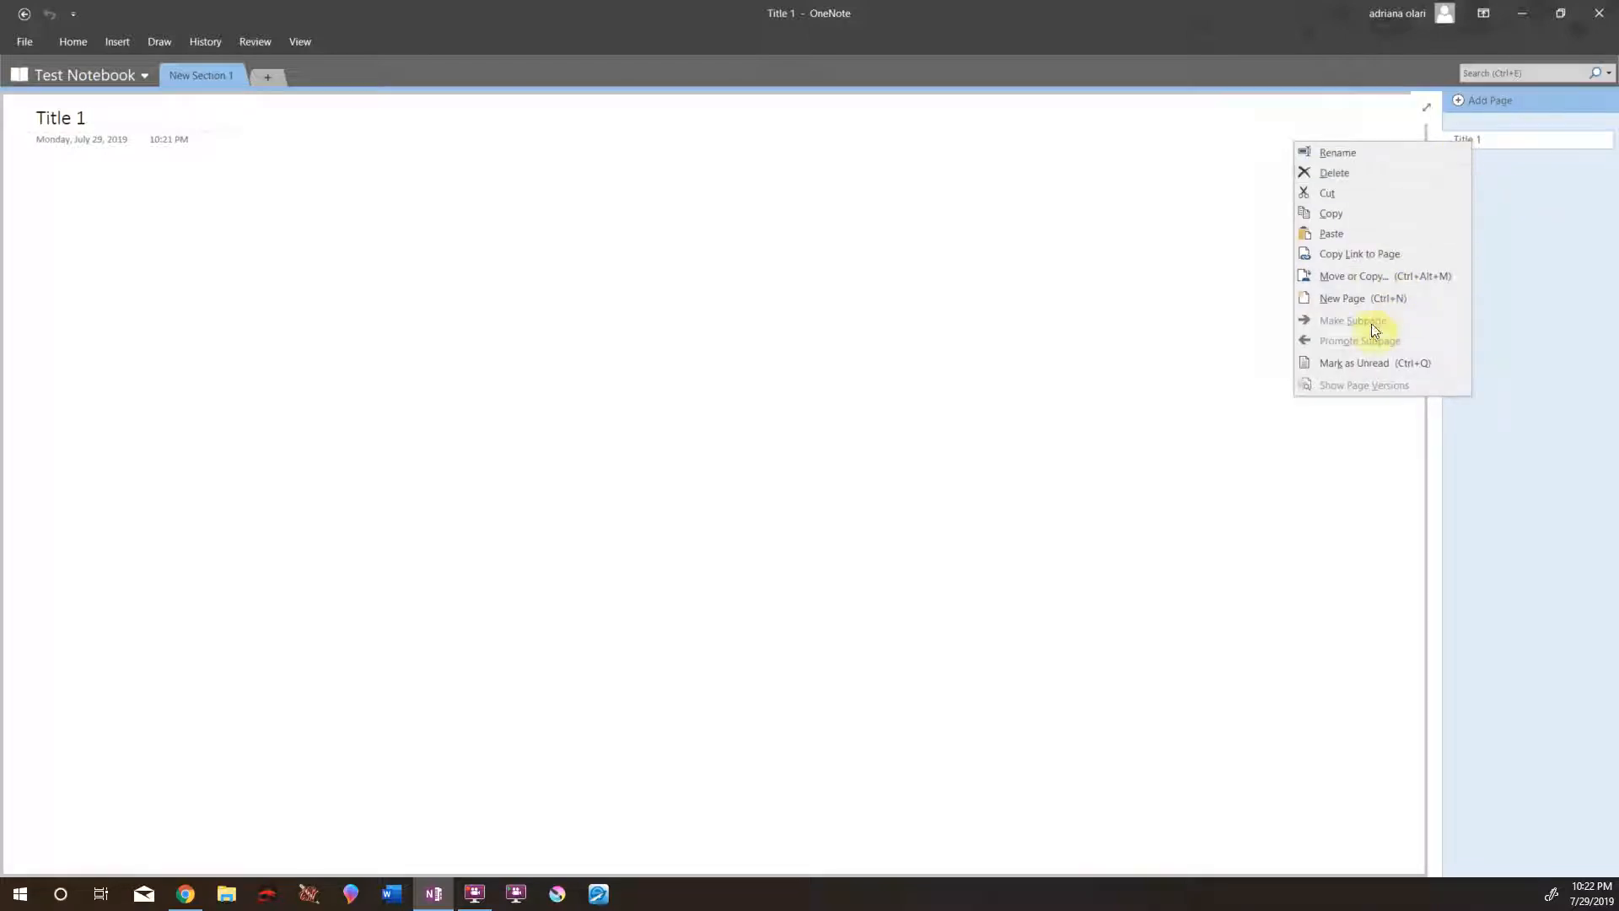
left_click(1353, 152)
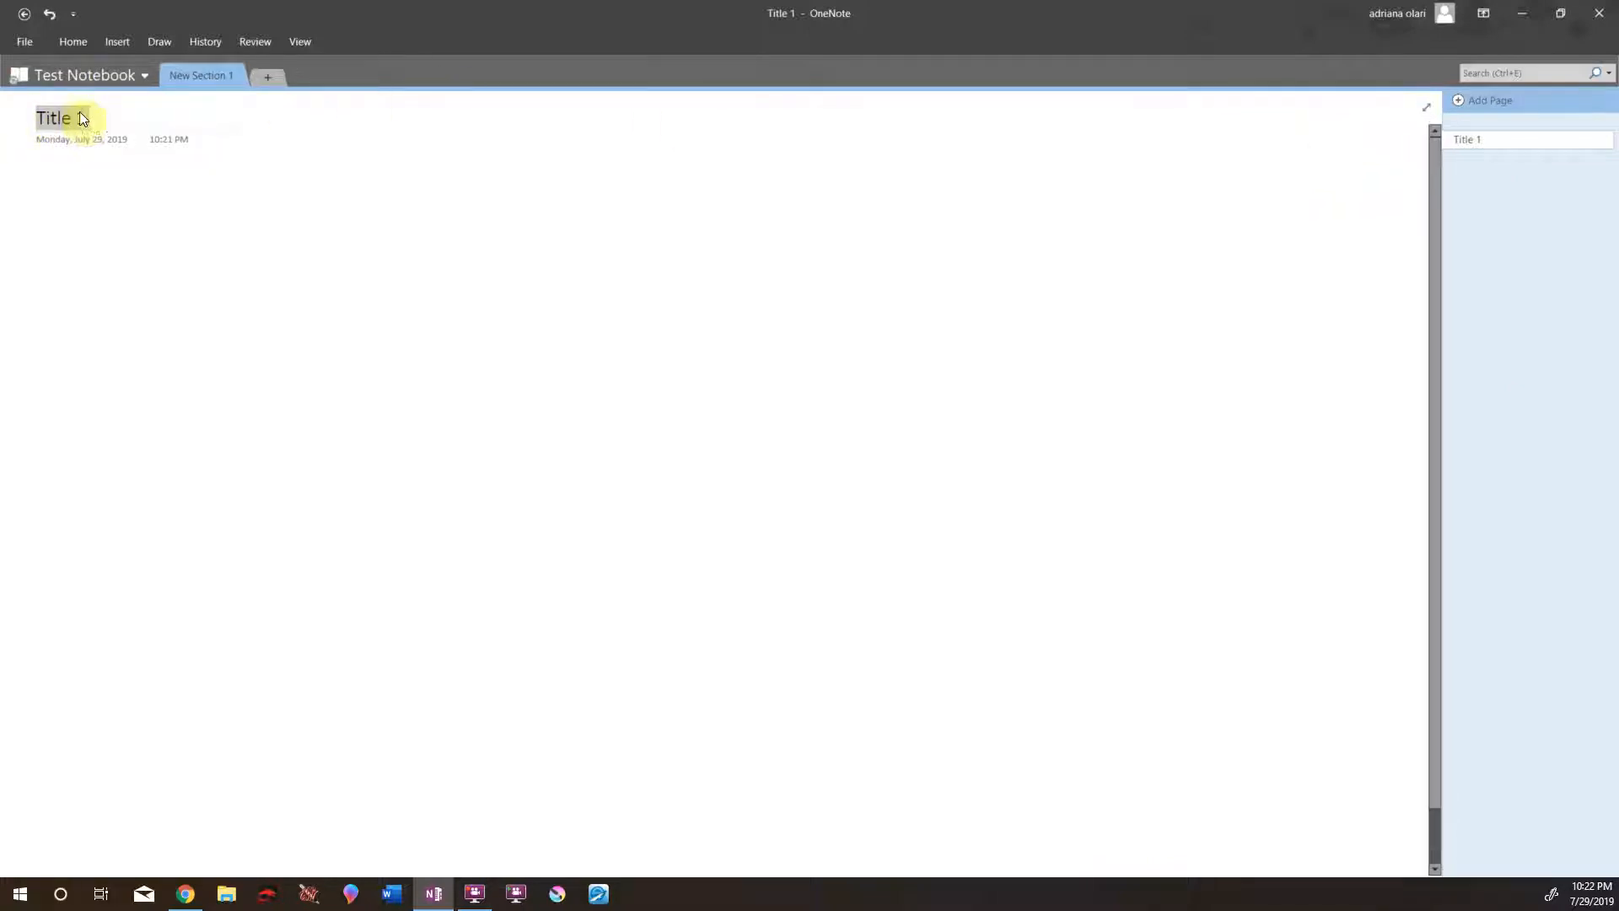
key("Return")
- Add a second page to New Section 1 and title it "Title 2"
left_click(1485, 103)
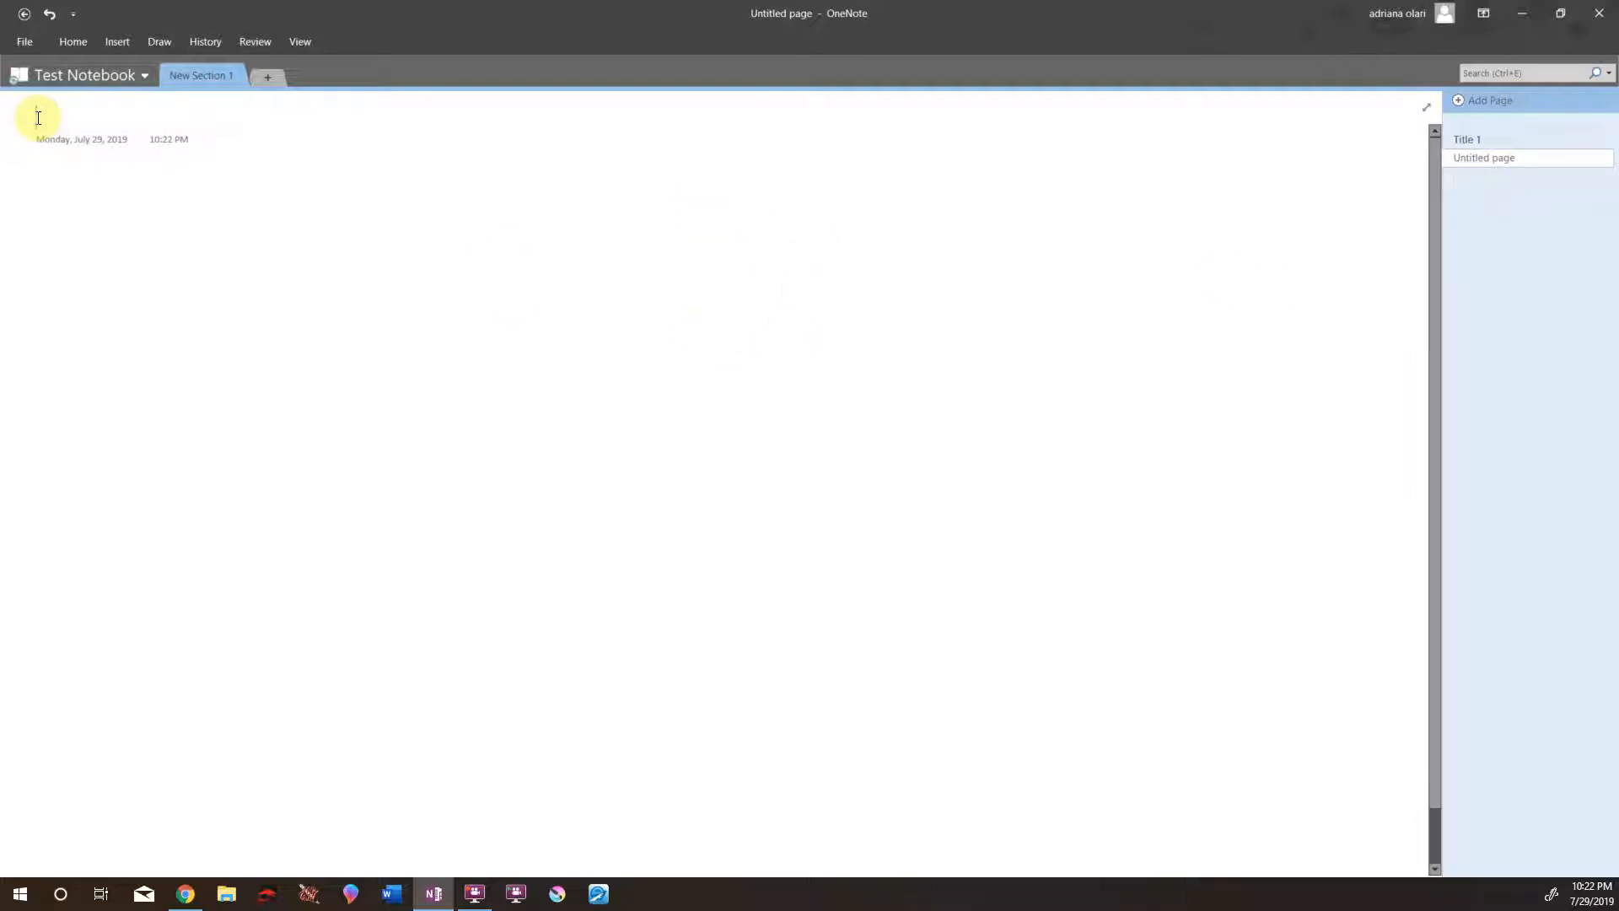
type("Title 2")
key("Return")
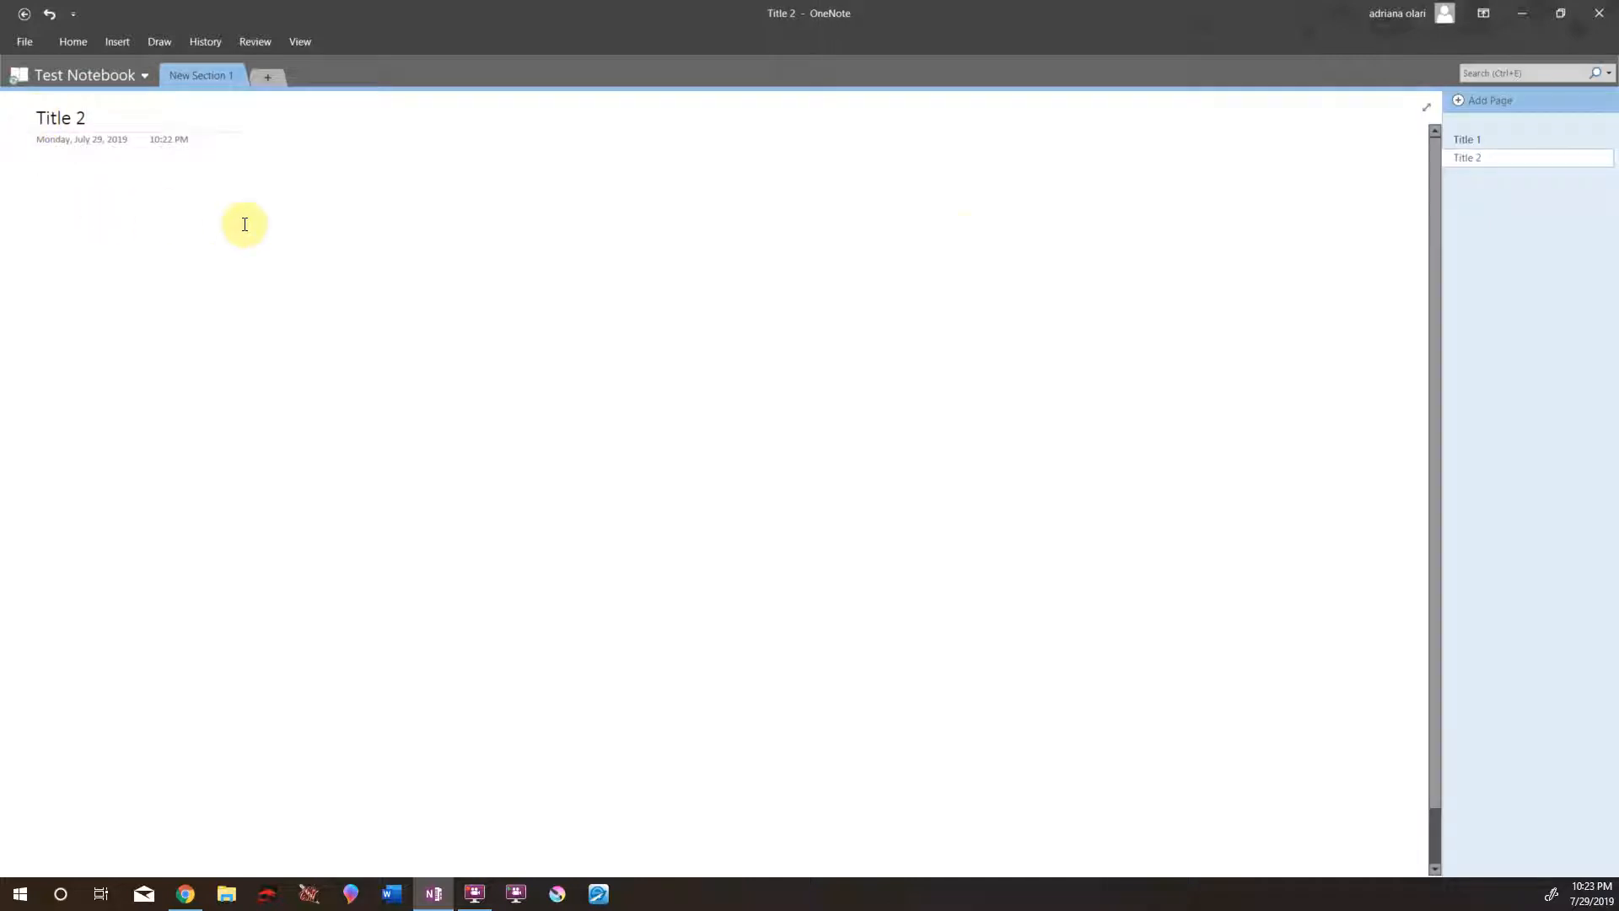
- Add two more pages to the section, titled "Title 3" and "Title 4"
left_click(1528, 102)
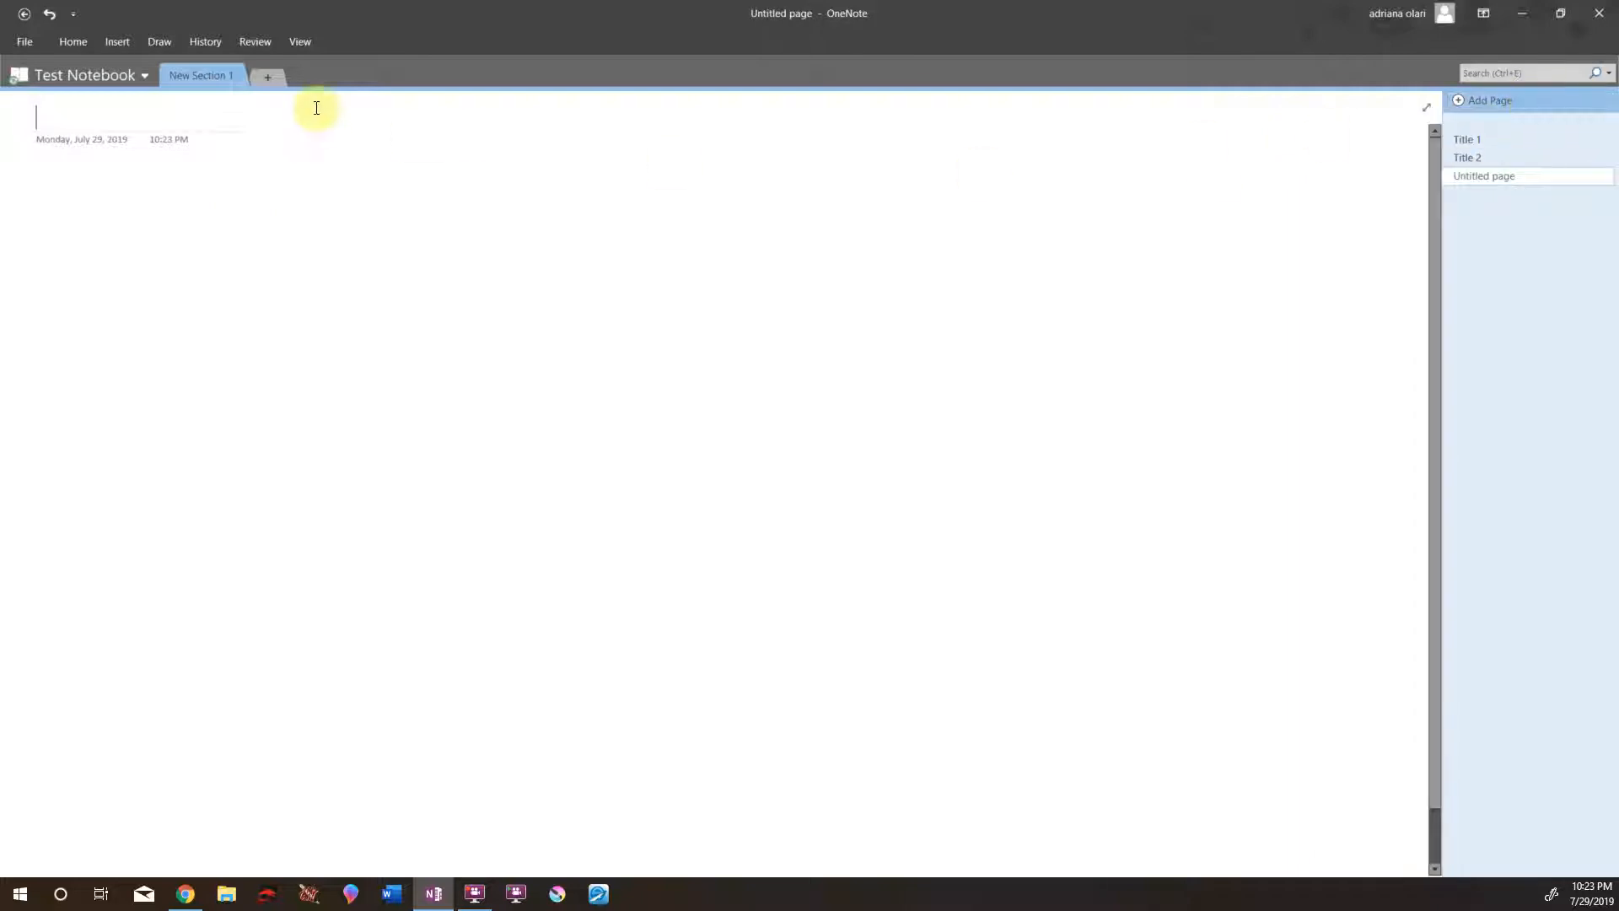
type("Title 3")
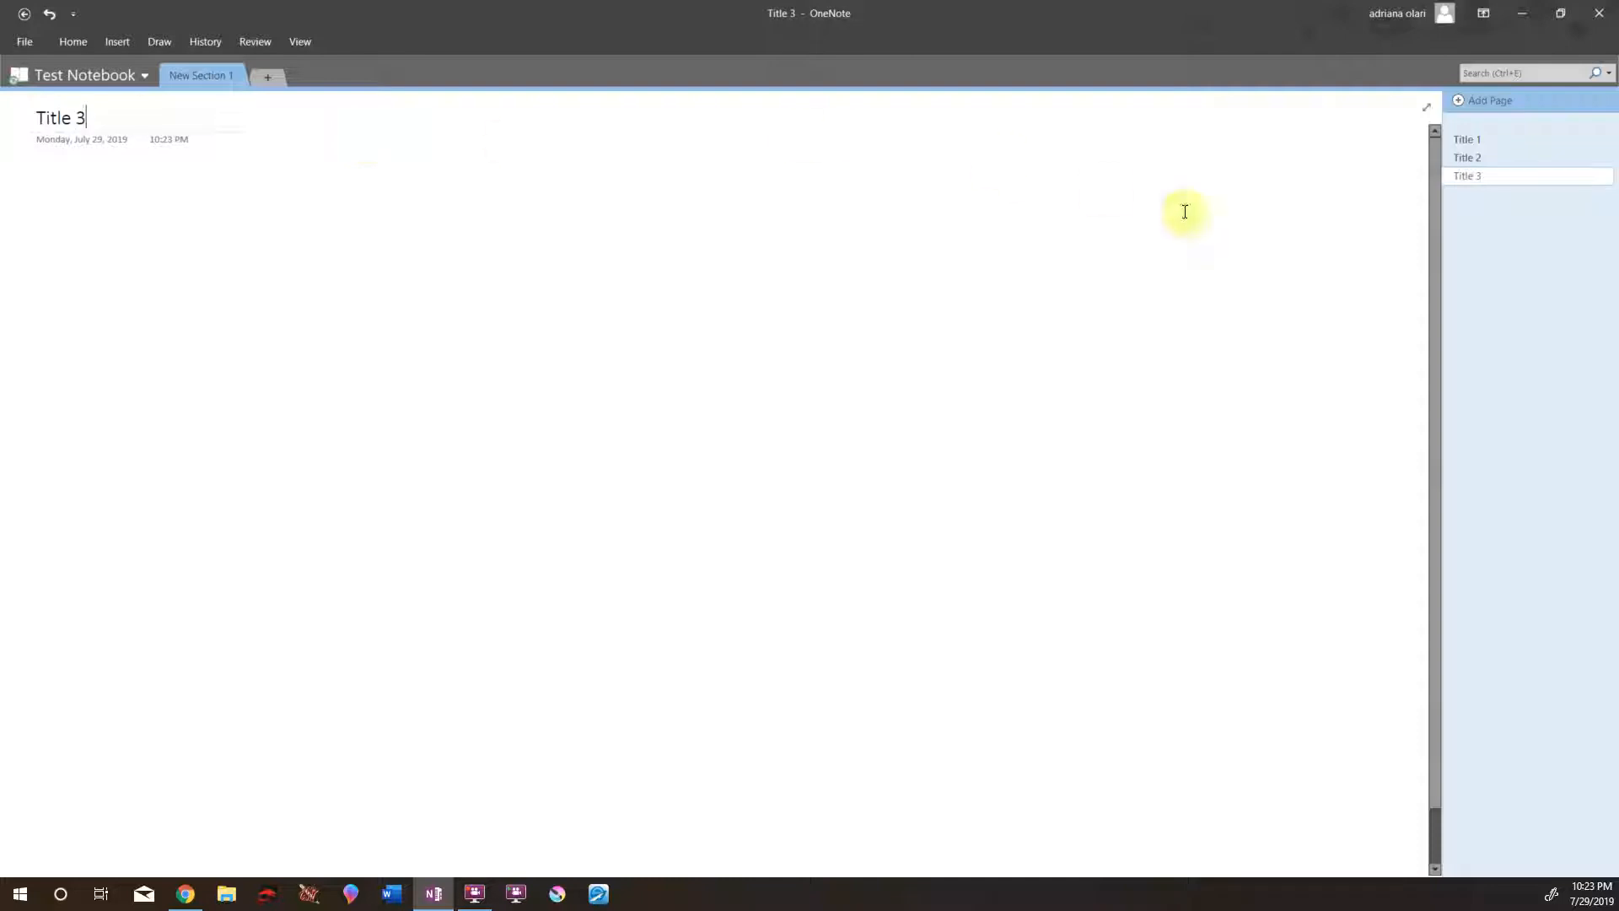
left_click(1477, 102)
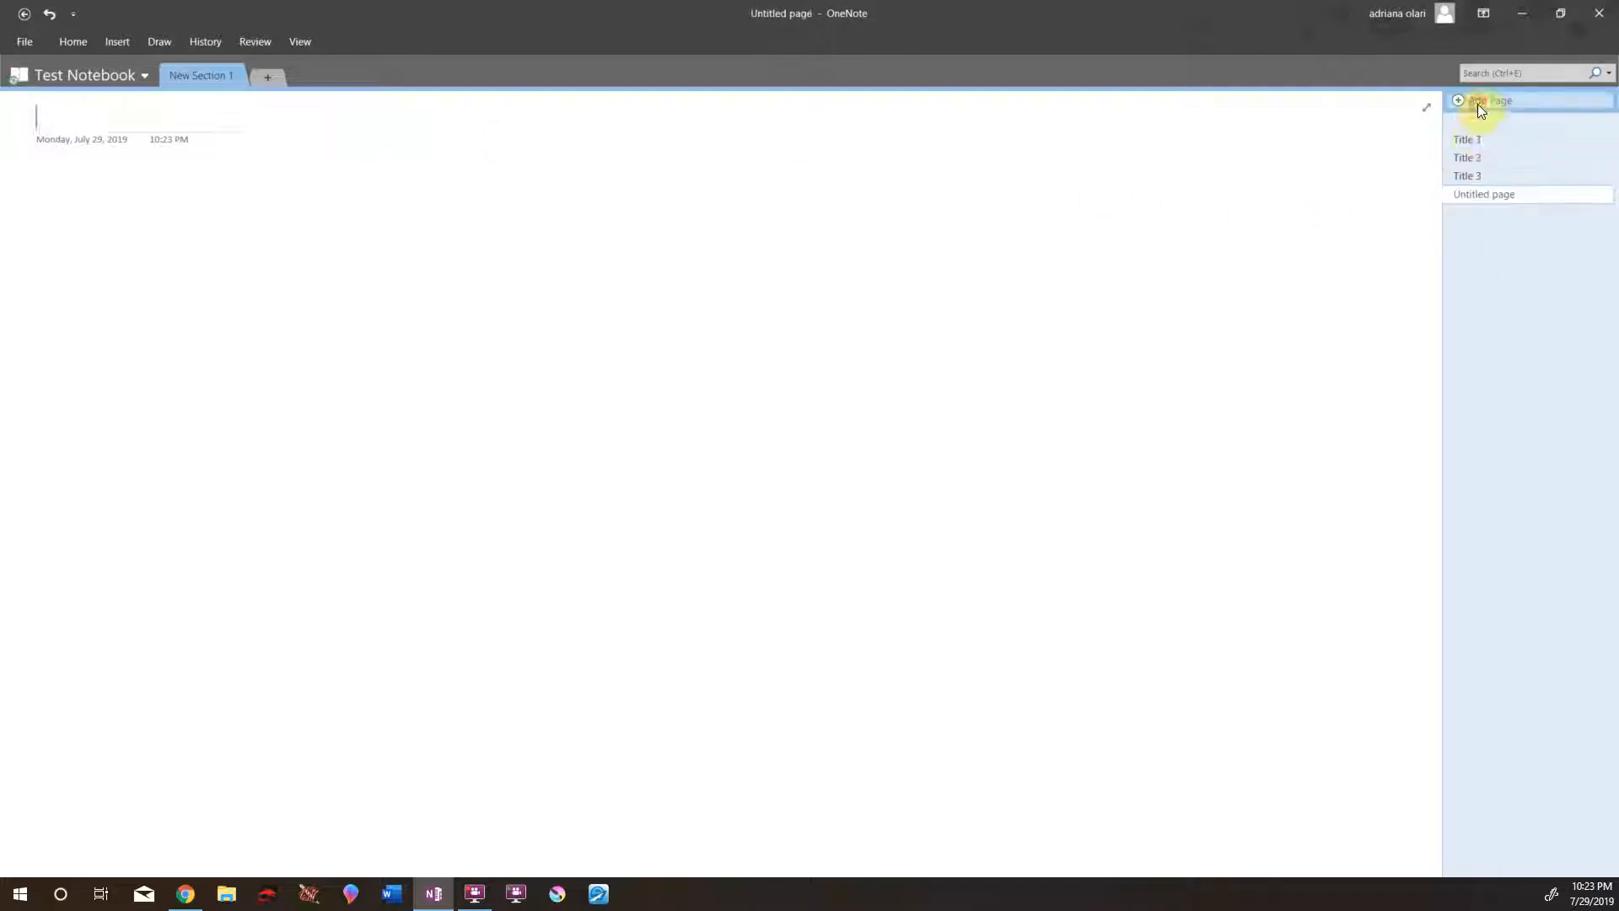
type("Title ")
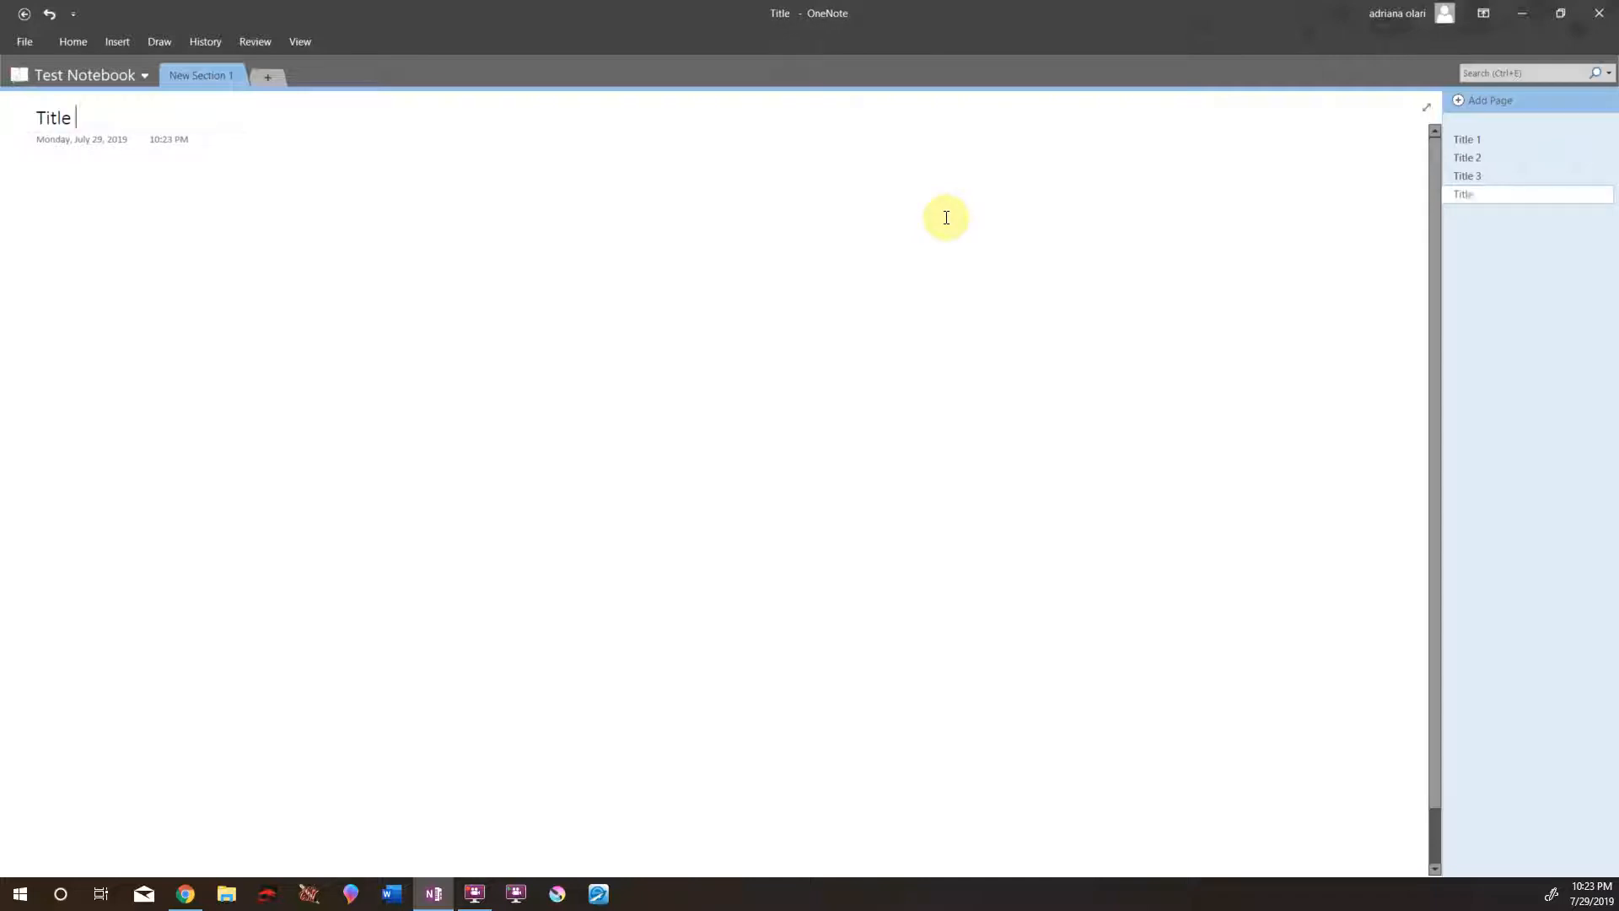
type("4")
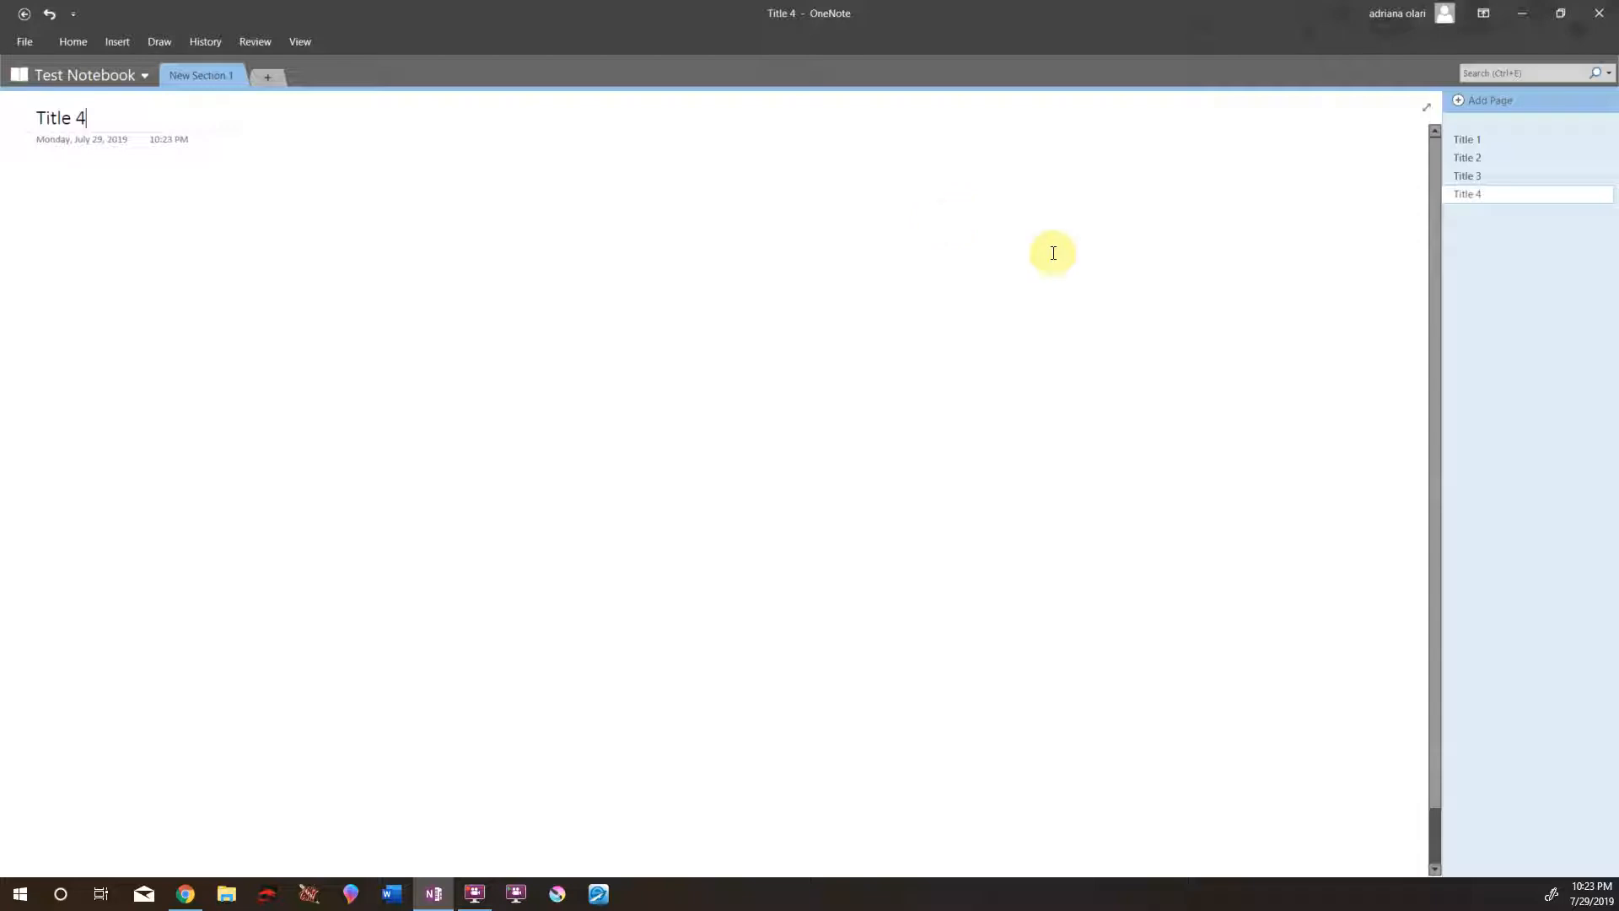
- Return to the Title 1 page and look over the available drawing tools
left_click(1506, 140)
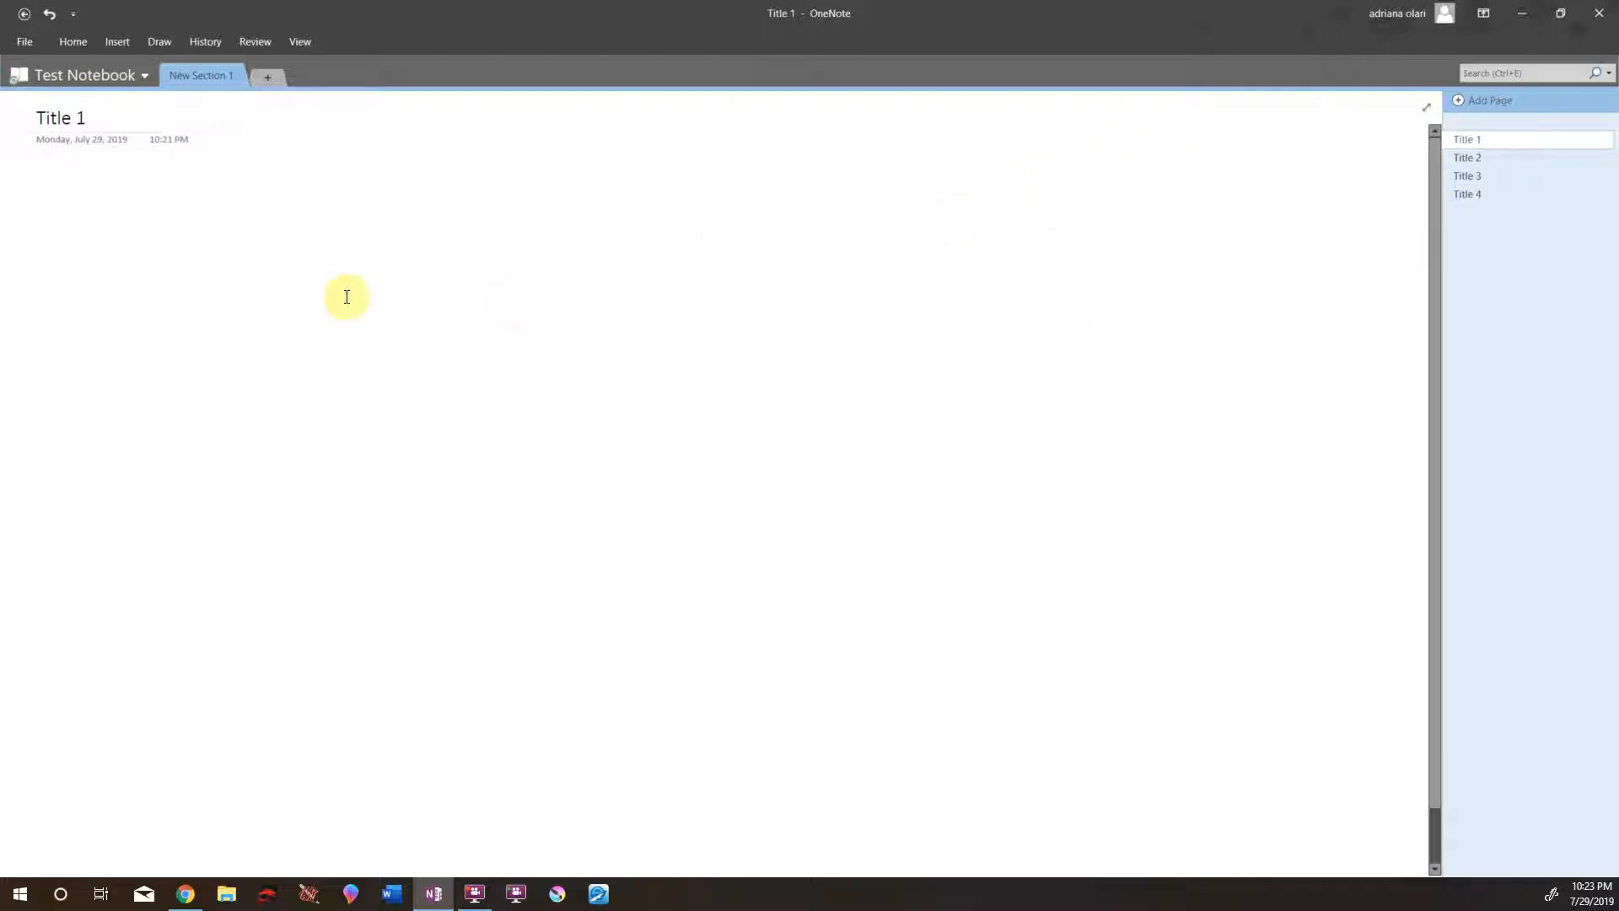
left_click(149, 35)
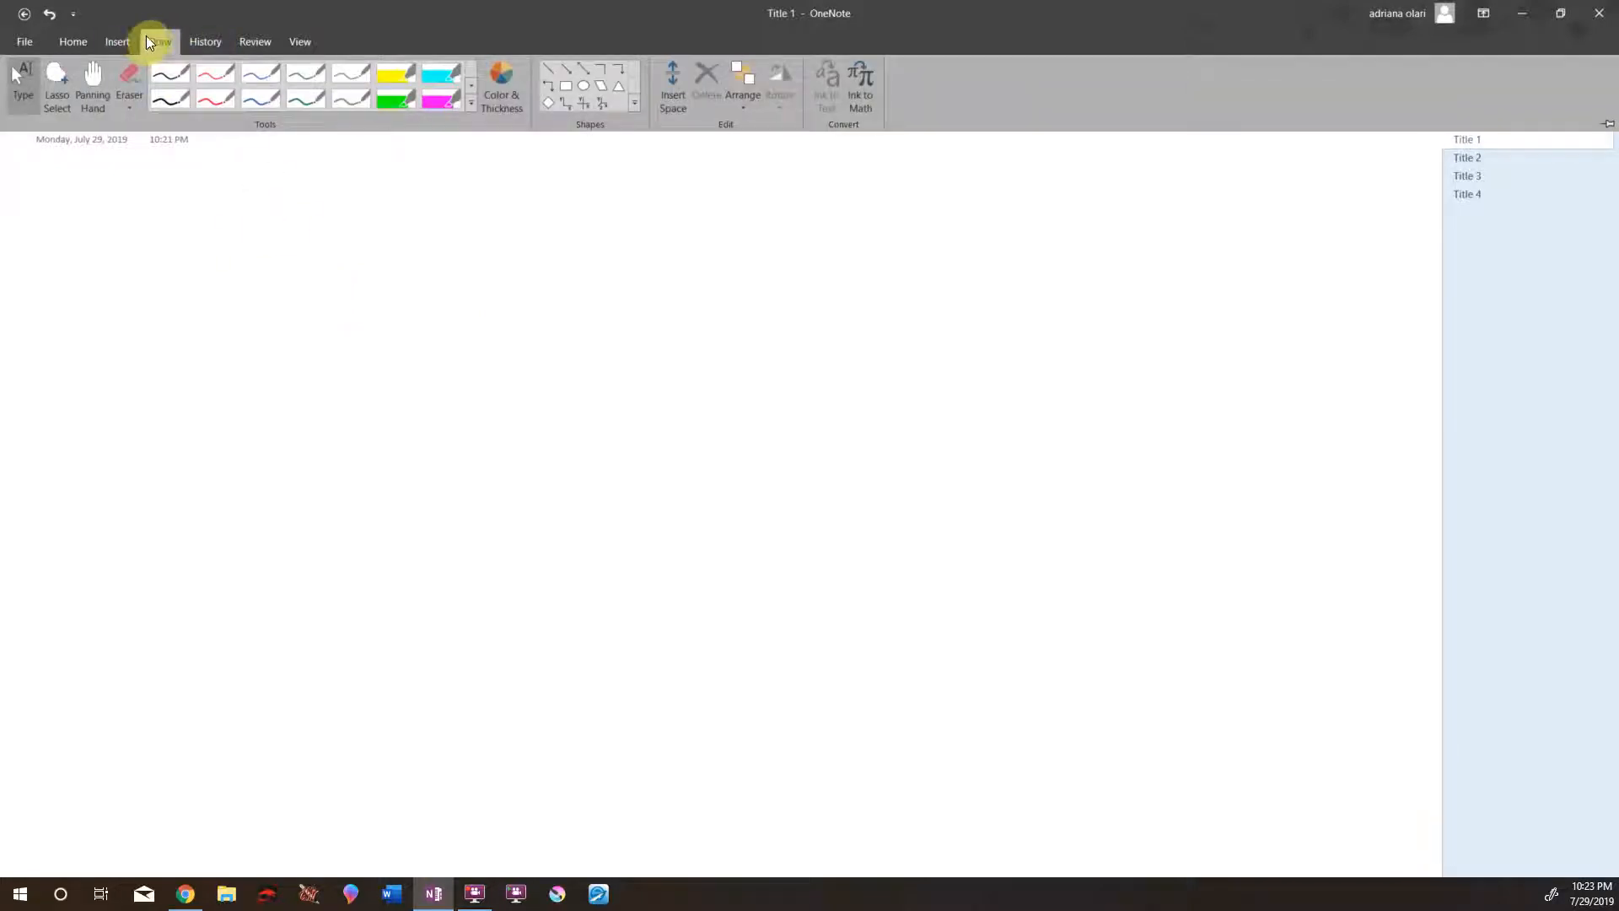
left_click(187, 276)
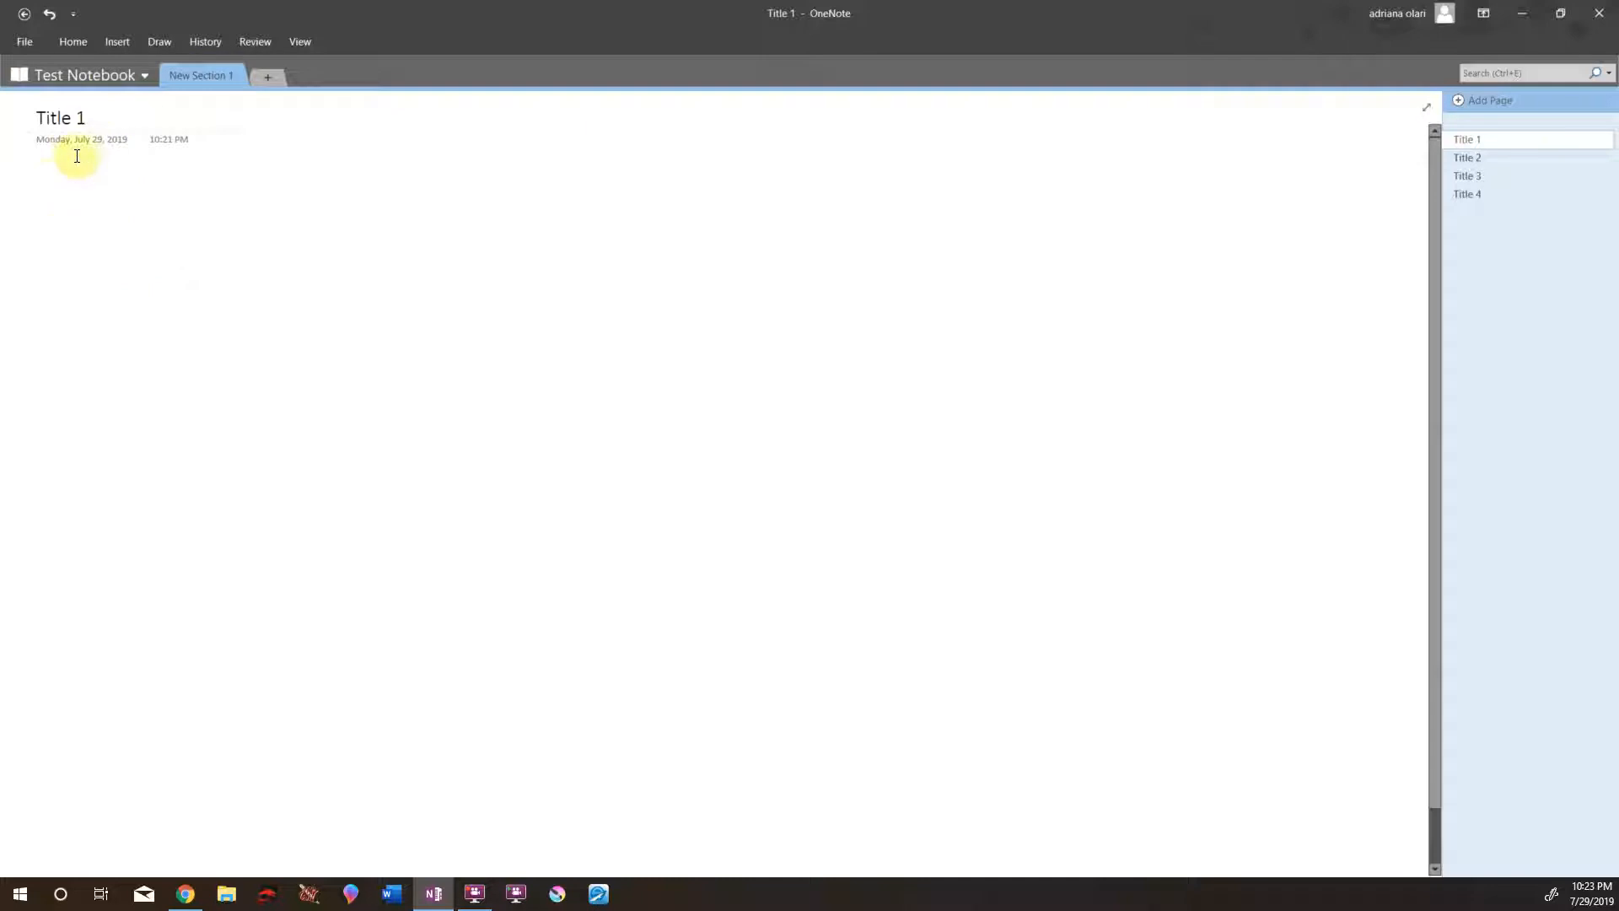
- Try to set the font size for the Title 1 page's body text to 22
right_click(39, 184)
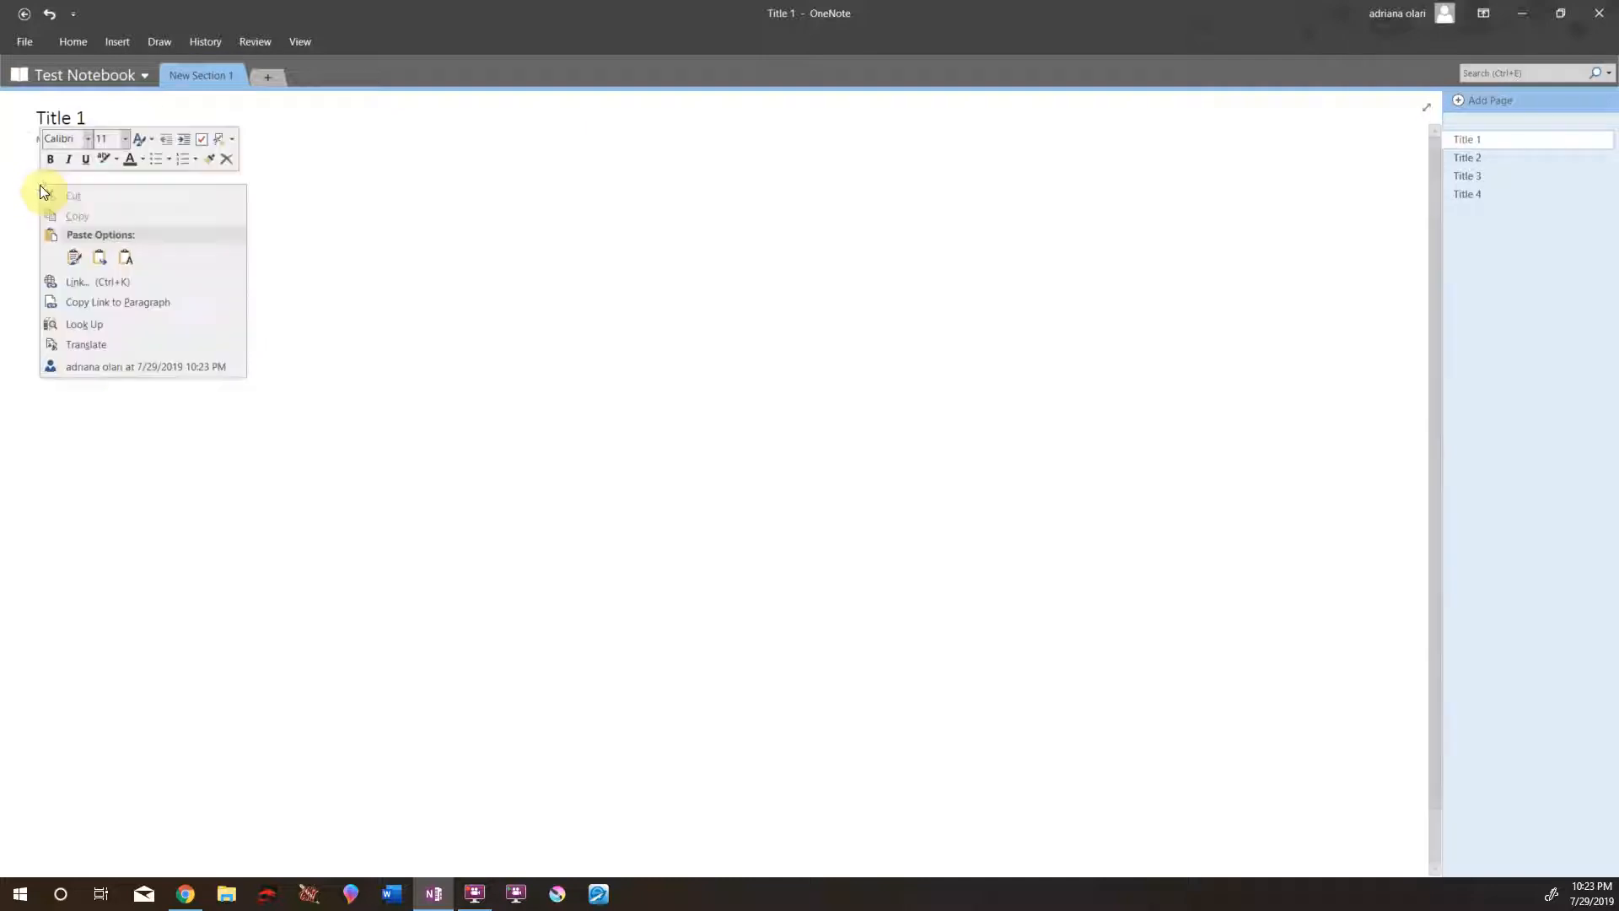
left_click(123, 140)
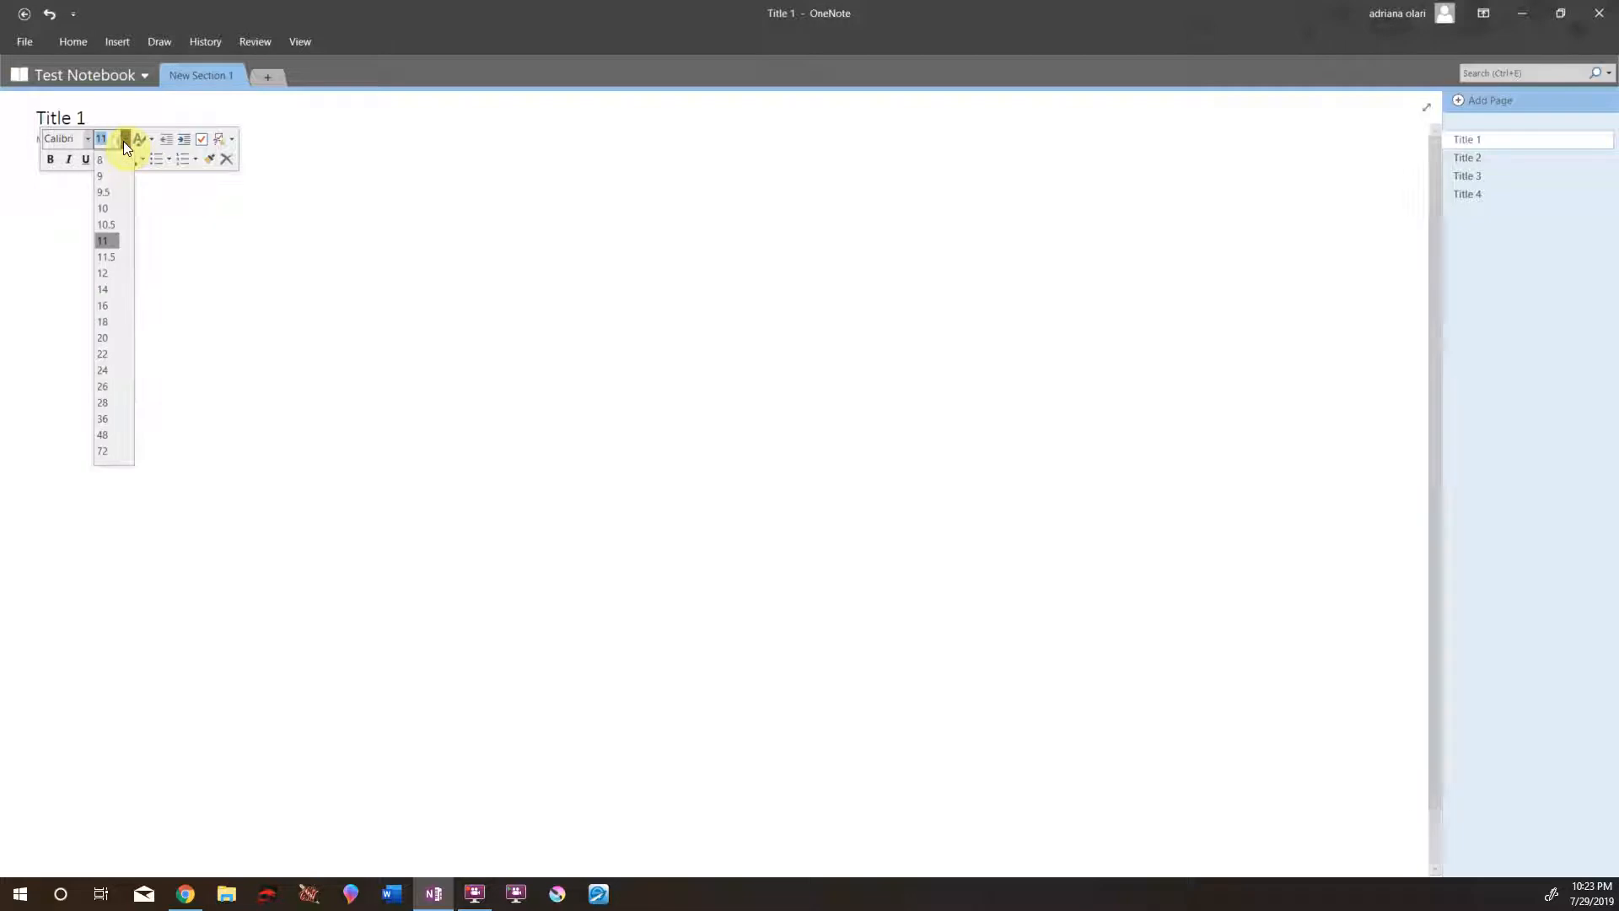
left_click(102, 354)
right_click(269, 212)
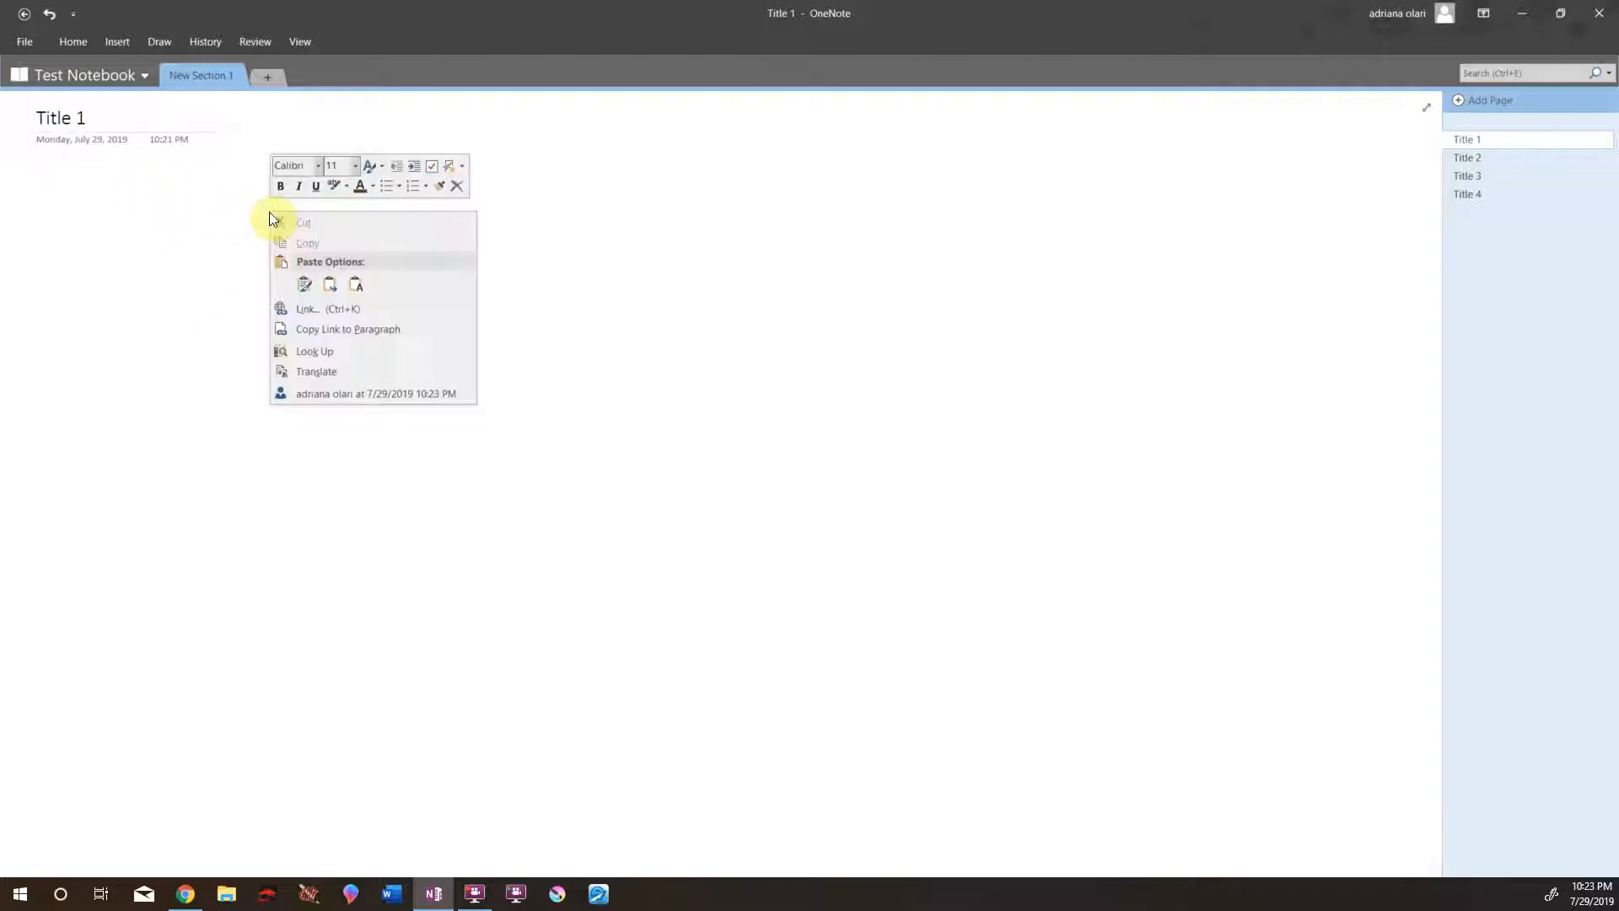
left_click(355, 166)
left_click(337, 285)
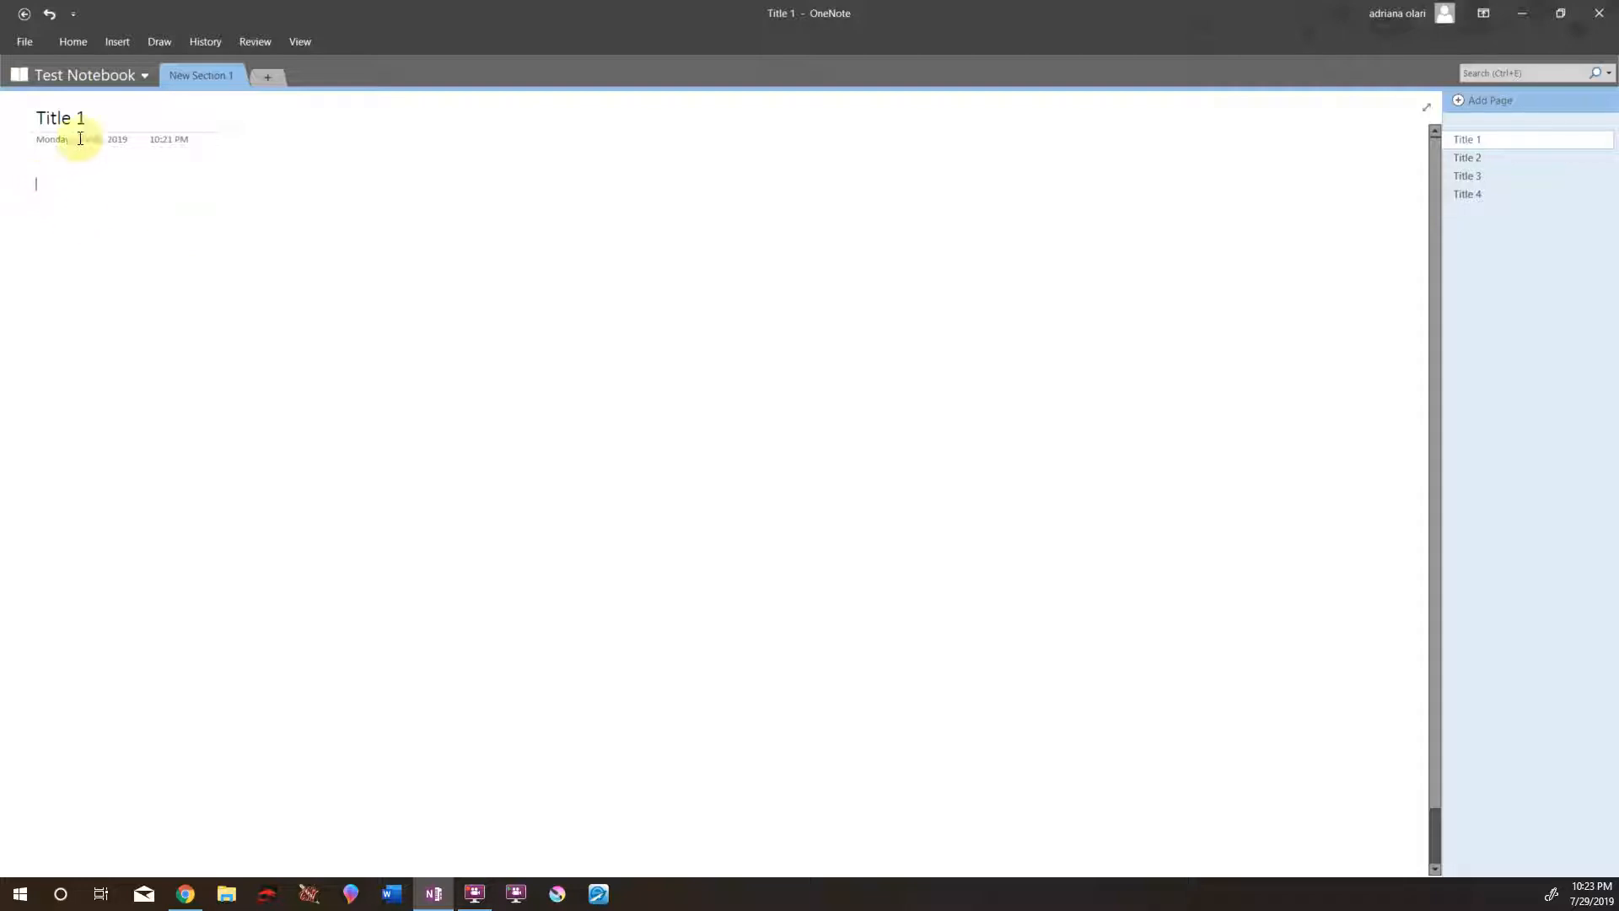
left_click(72, 42)
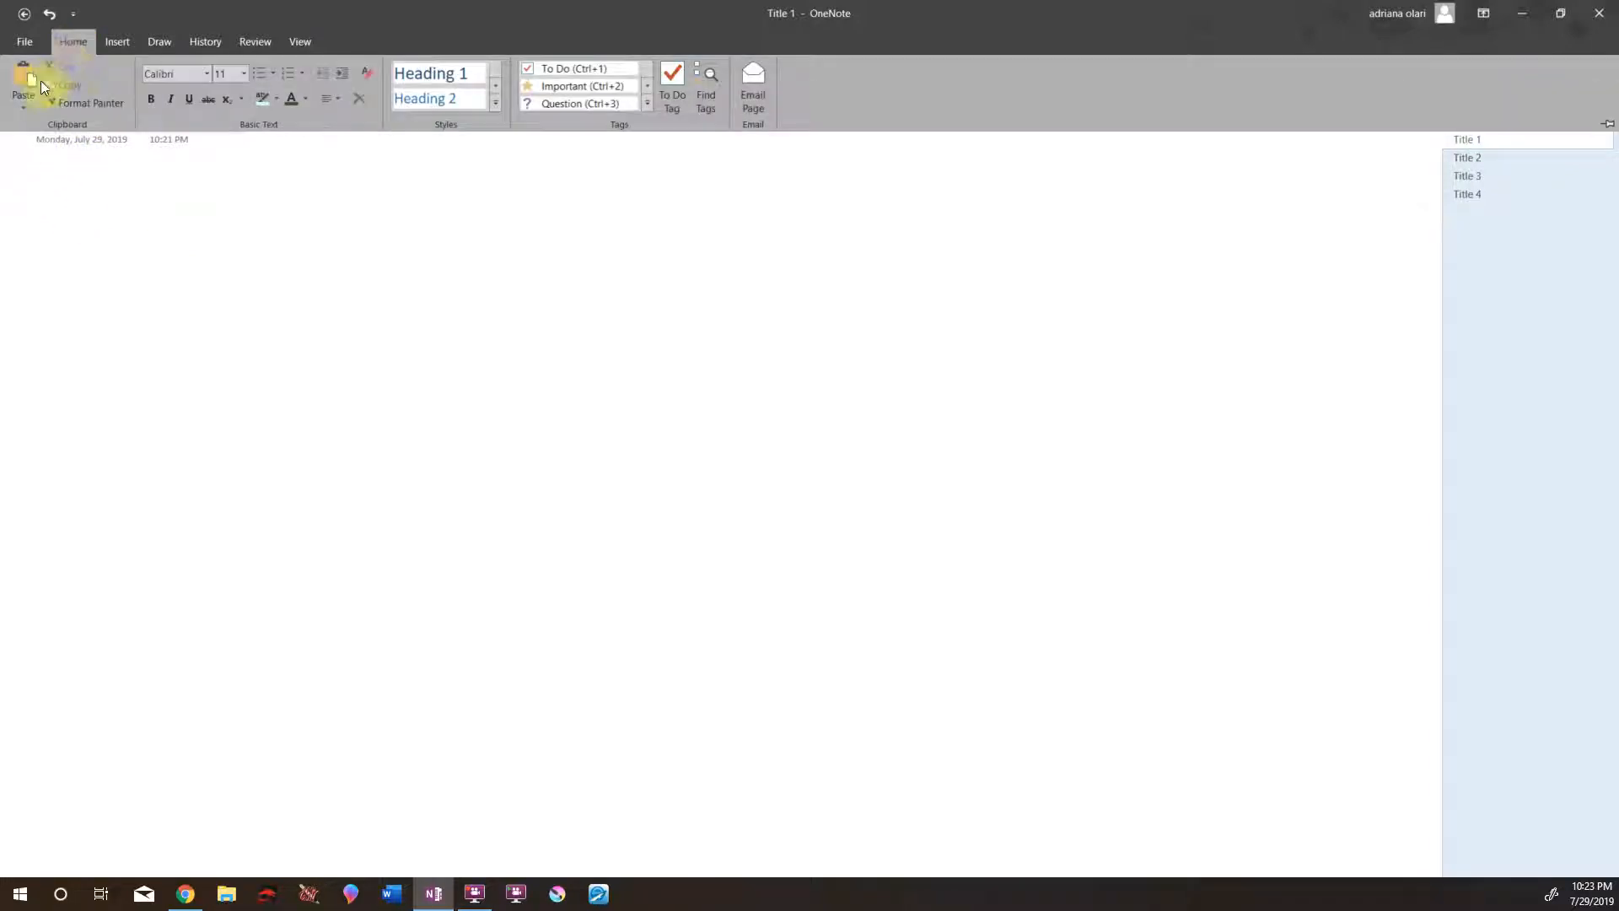
left_click(478, 280)
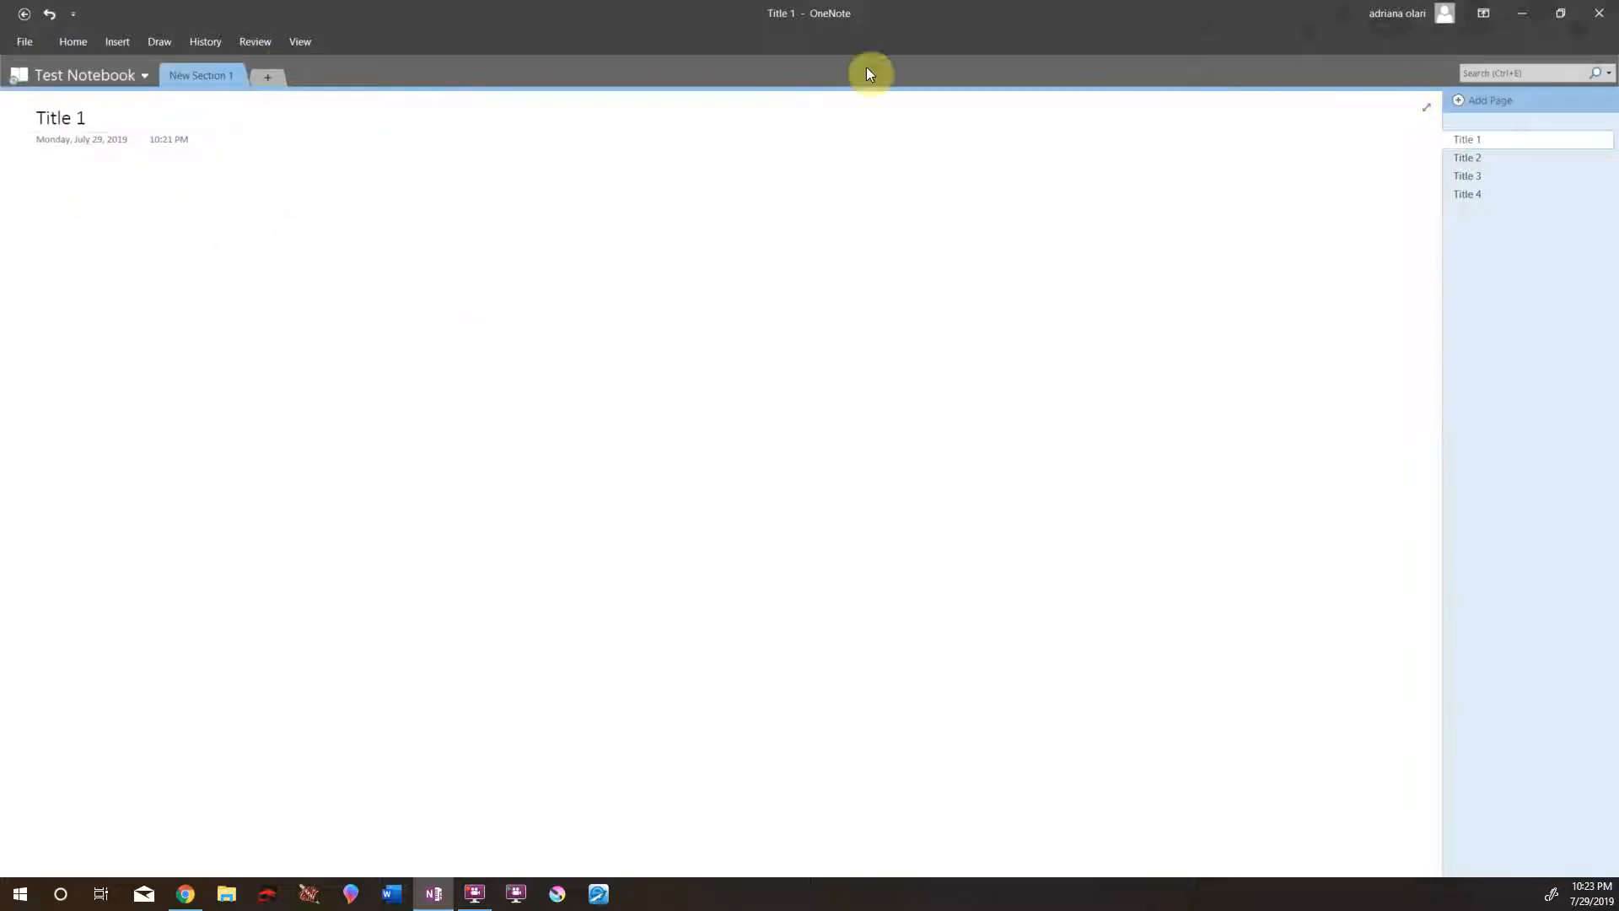
left_click(71, 41)
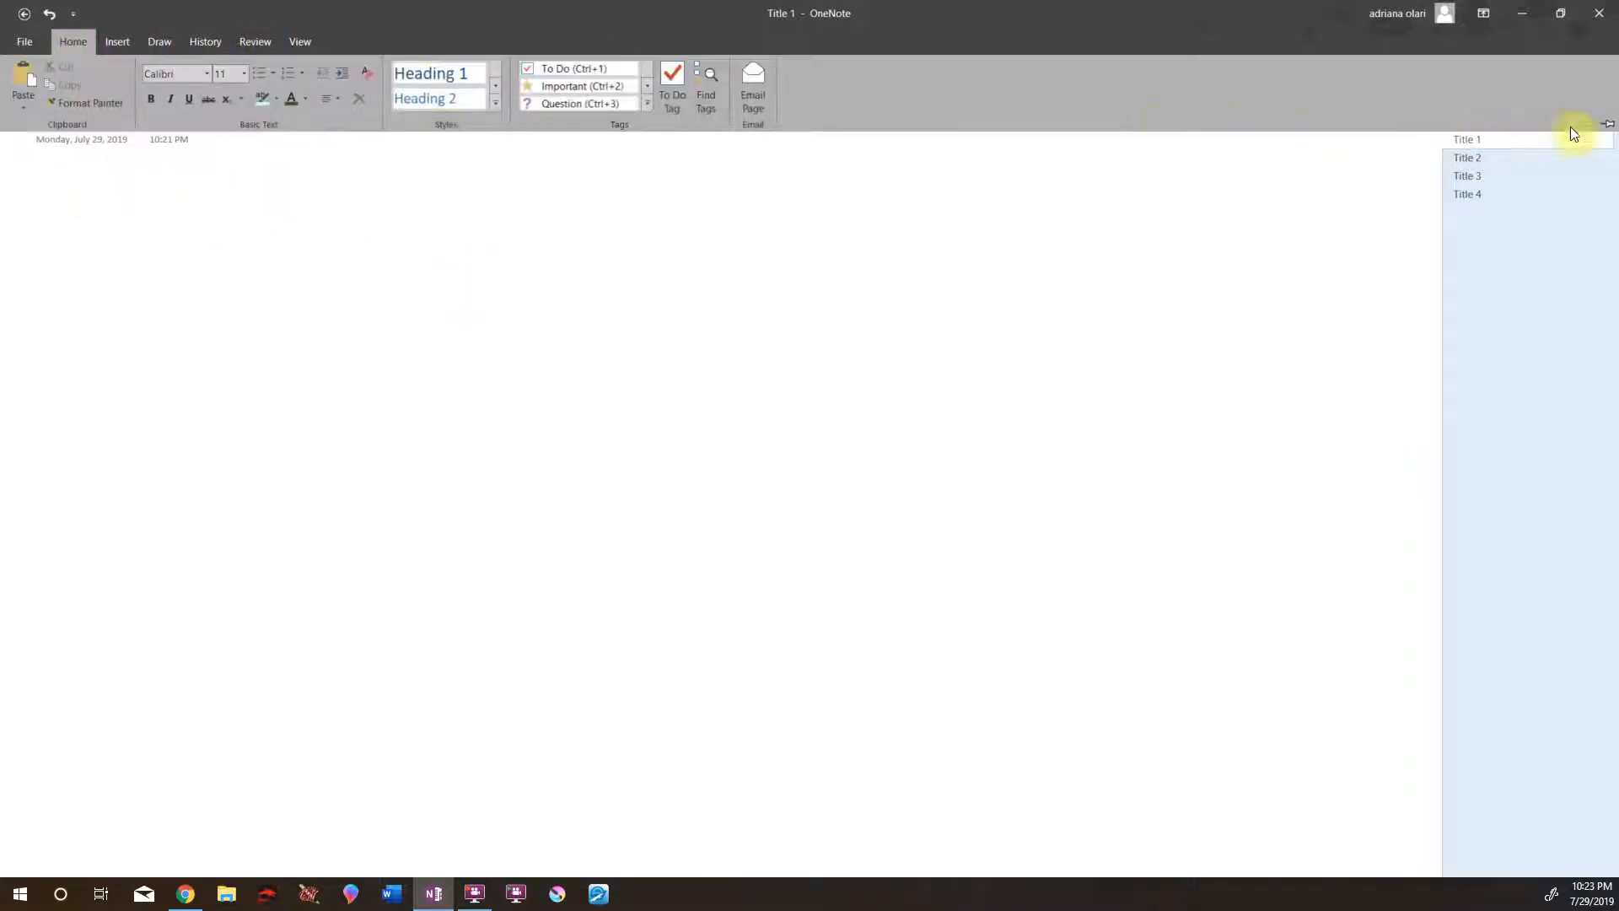
left_click(1608, 124)
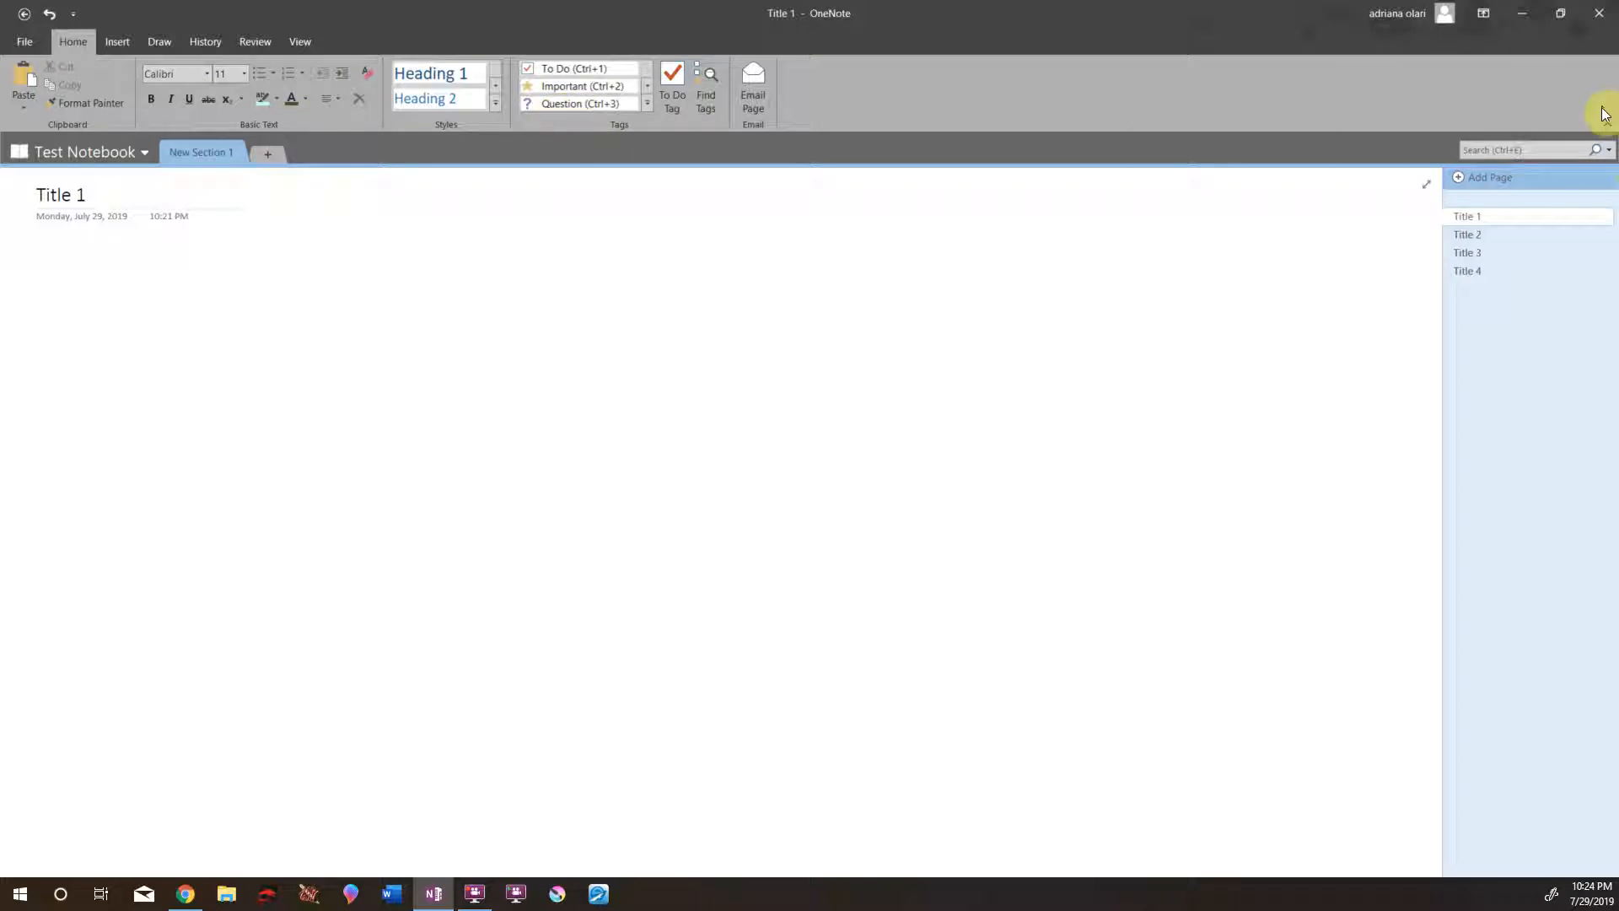
left_click(1612, 132)
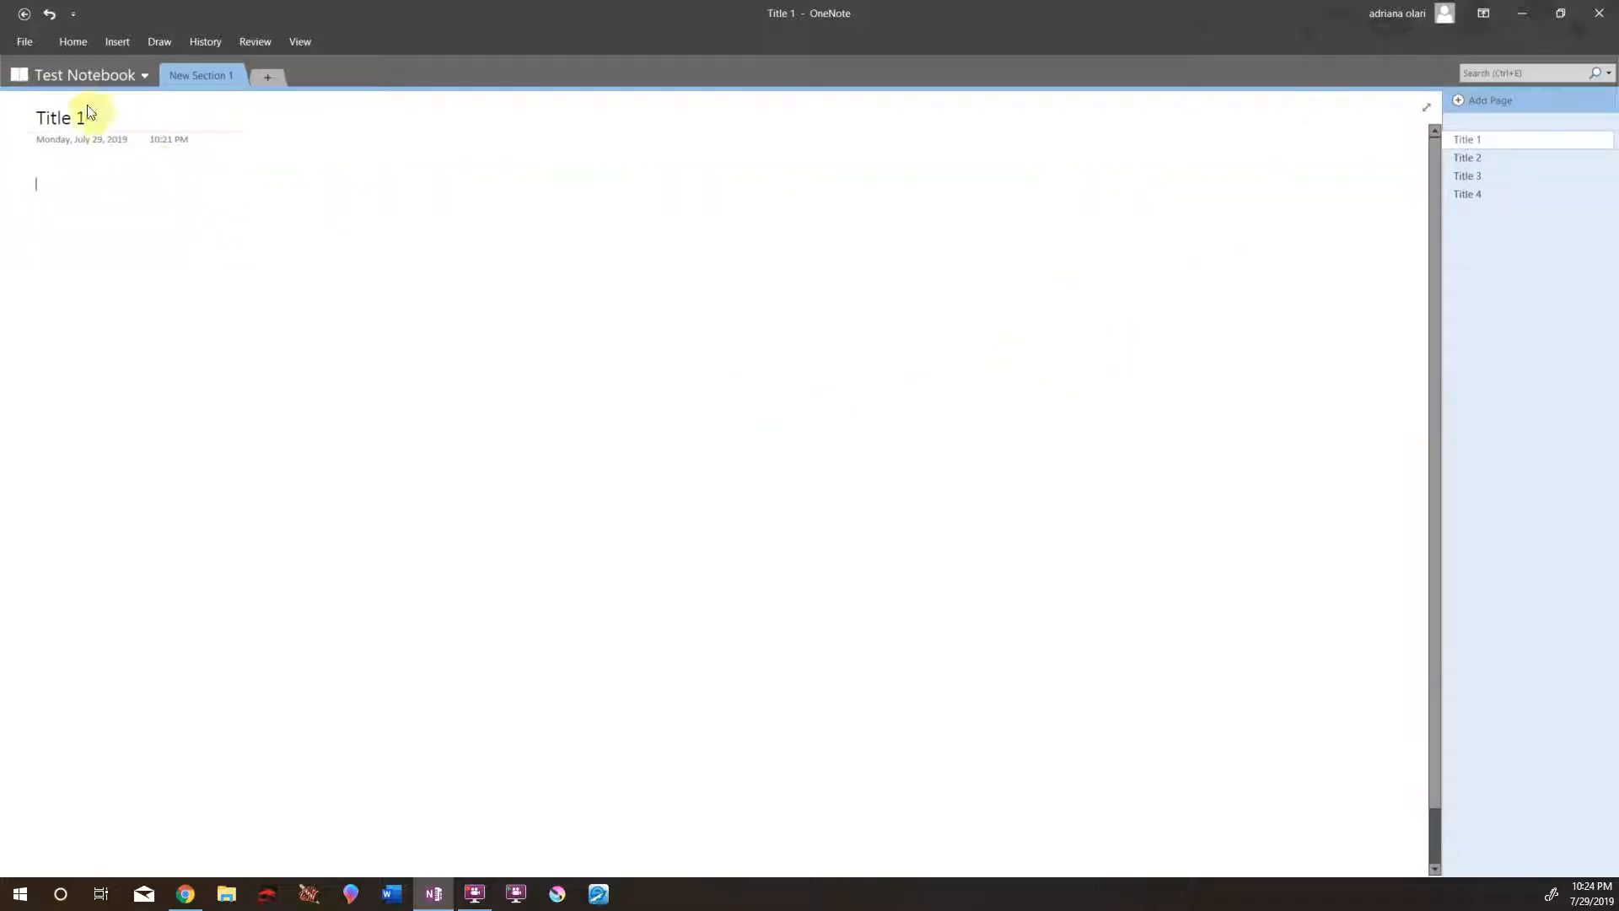
- Set the font size for the Title 1 page's body text to 36 and keep the ribbon pinned open
left_click(71, 42)
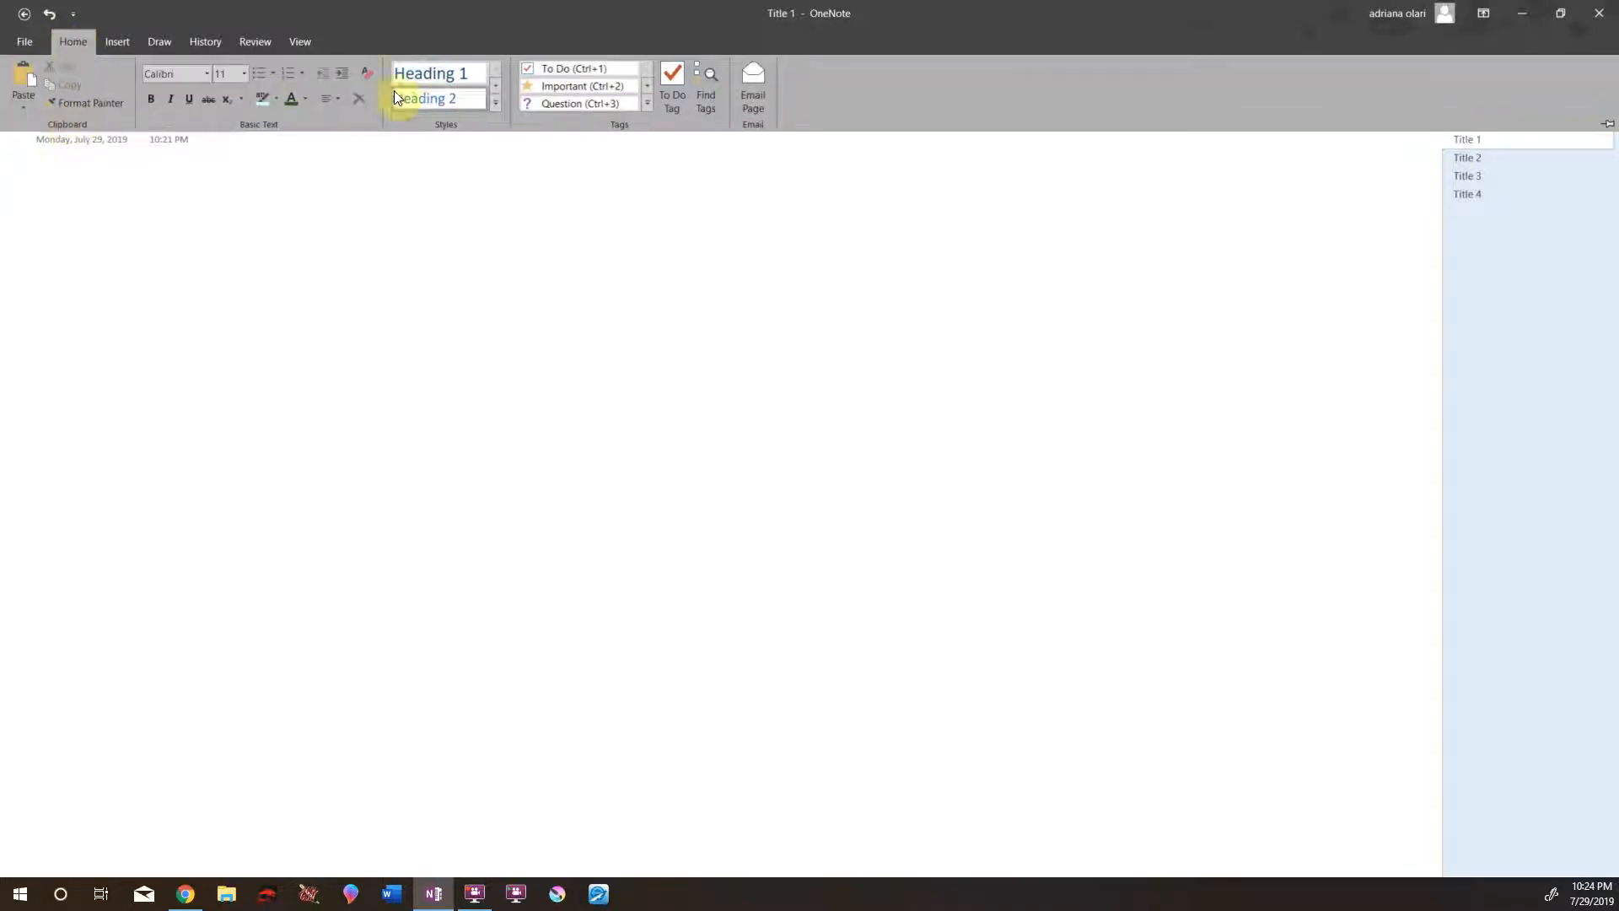
left_click(243, 76)
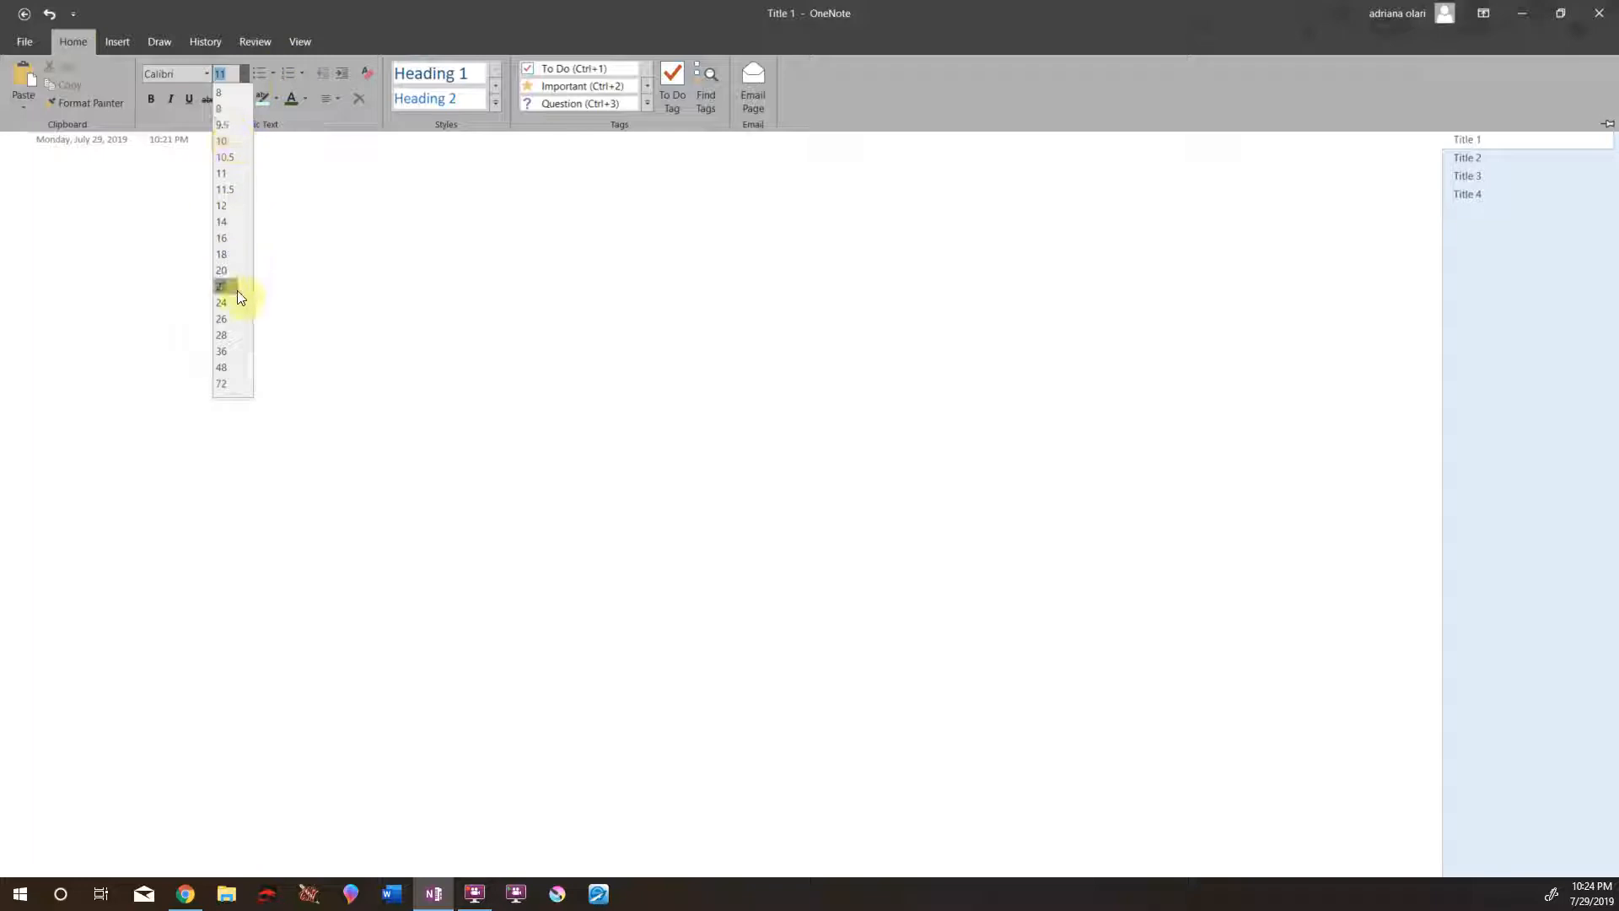
left_click(228, 350)
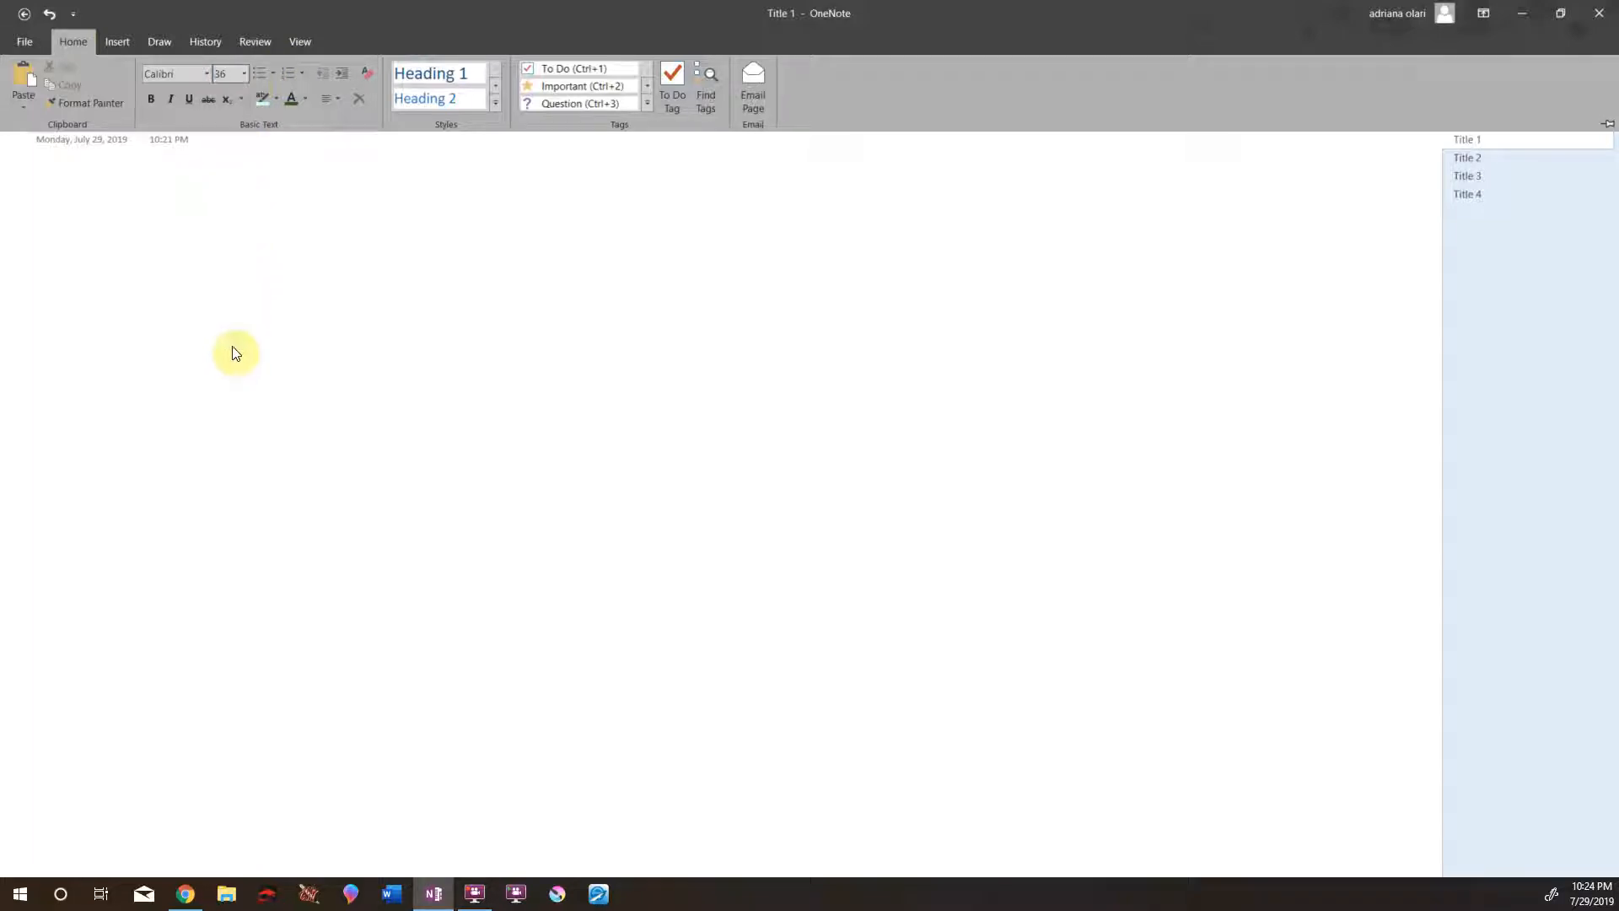
left_click(257, 318)
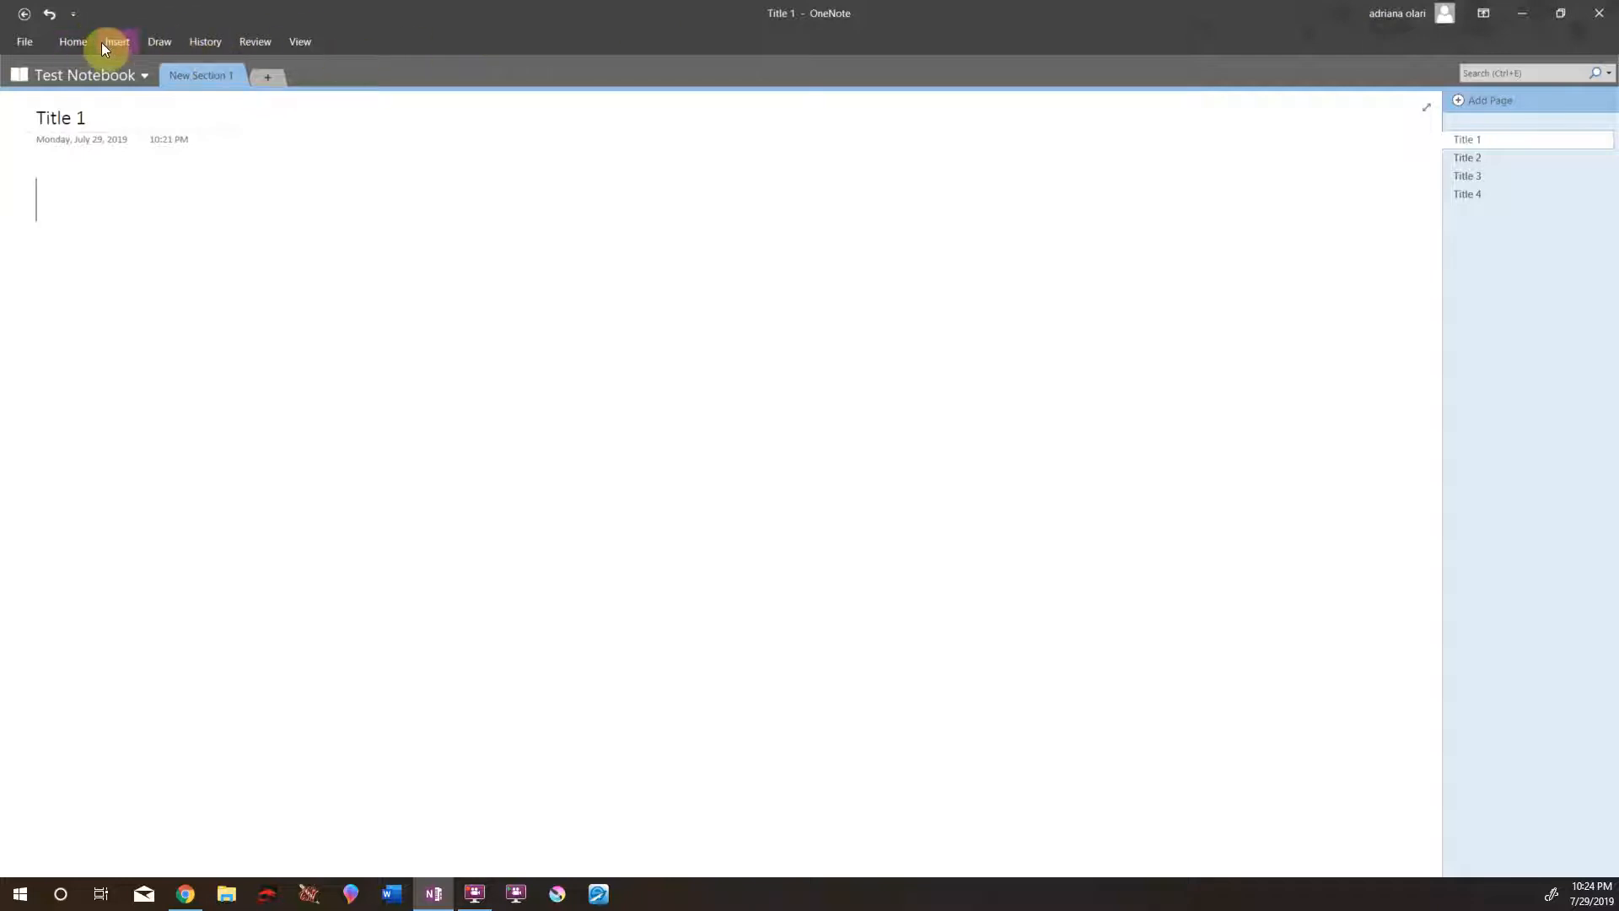
left_click(69, 42)
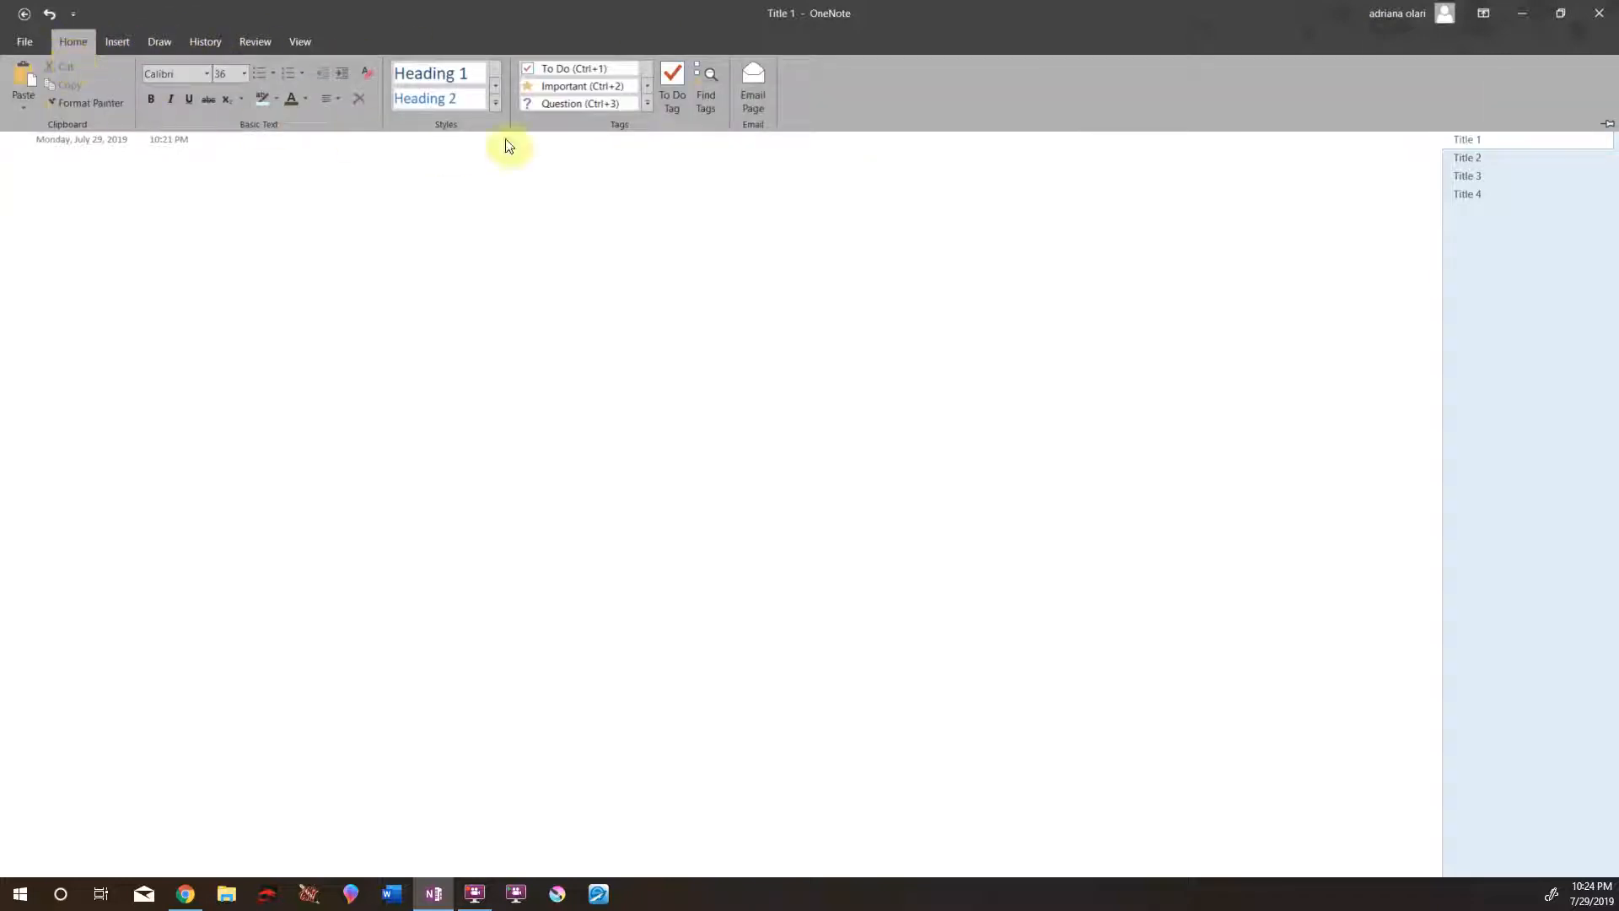
left_click(1609, 126)
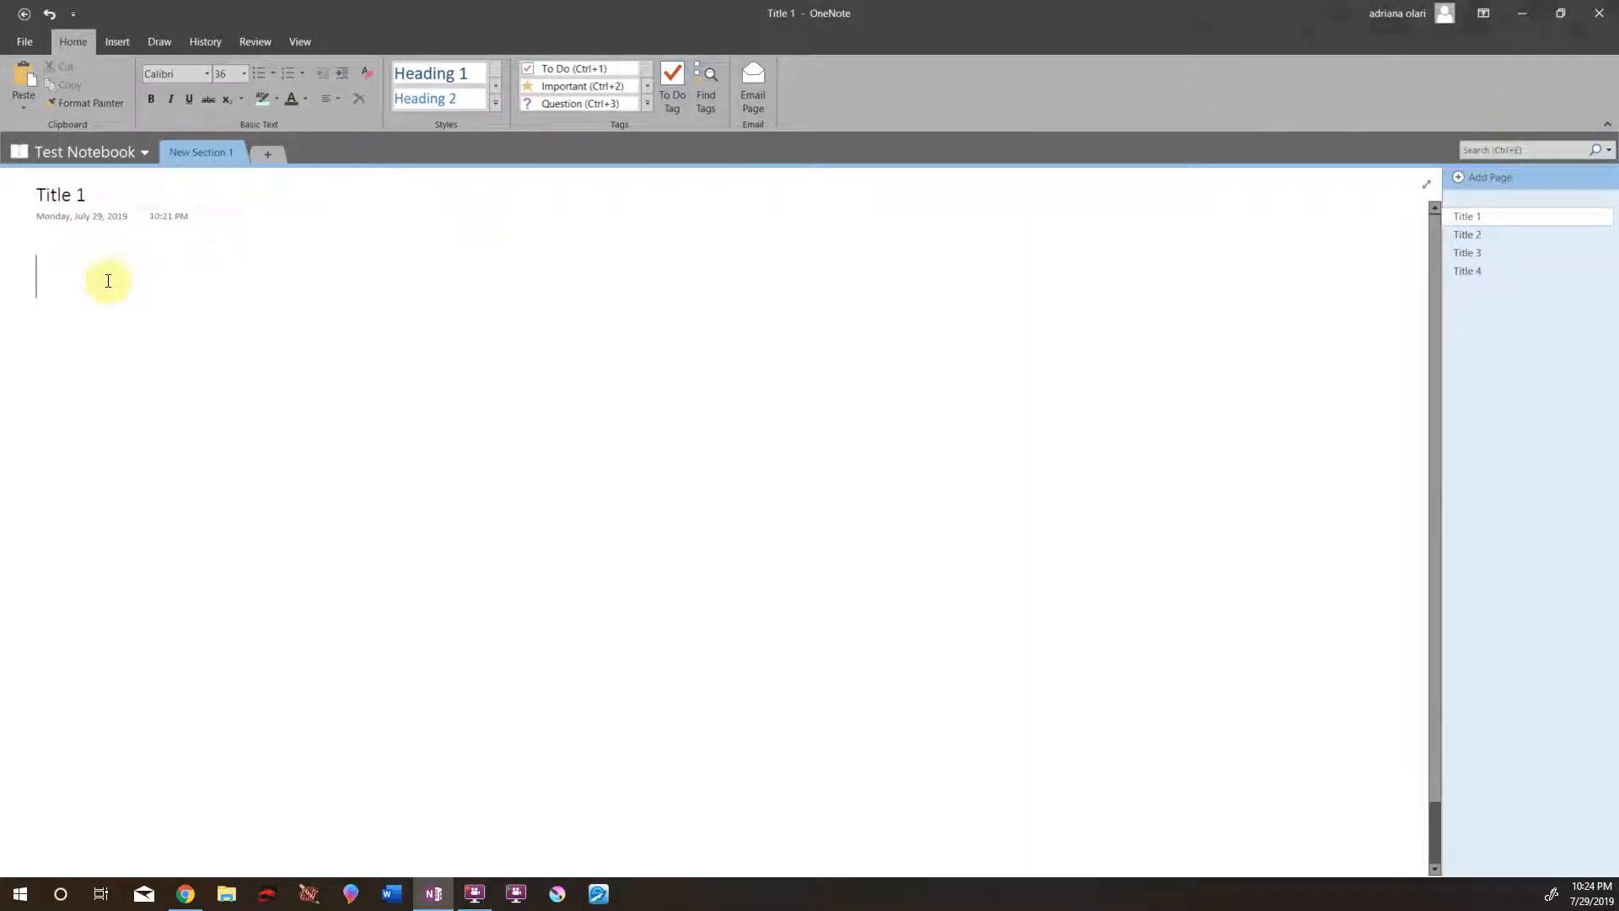
- Fill the Title 1 page's body with random characters starting "a;sldkjga" and narrow the text container so the lines wrap sooner
left_click(66, 290)
type("a;sldkjga;lkg;sfdbs;dflkjgsd;ljgs;dj;sdjiv;SDIho")
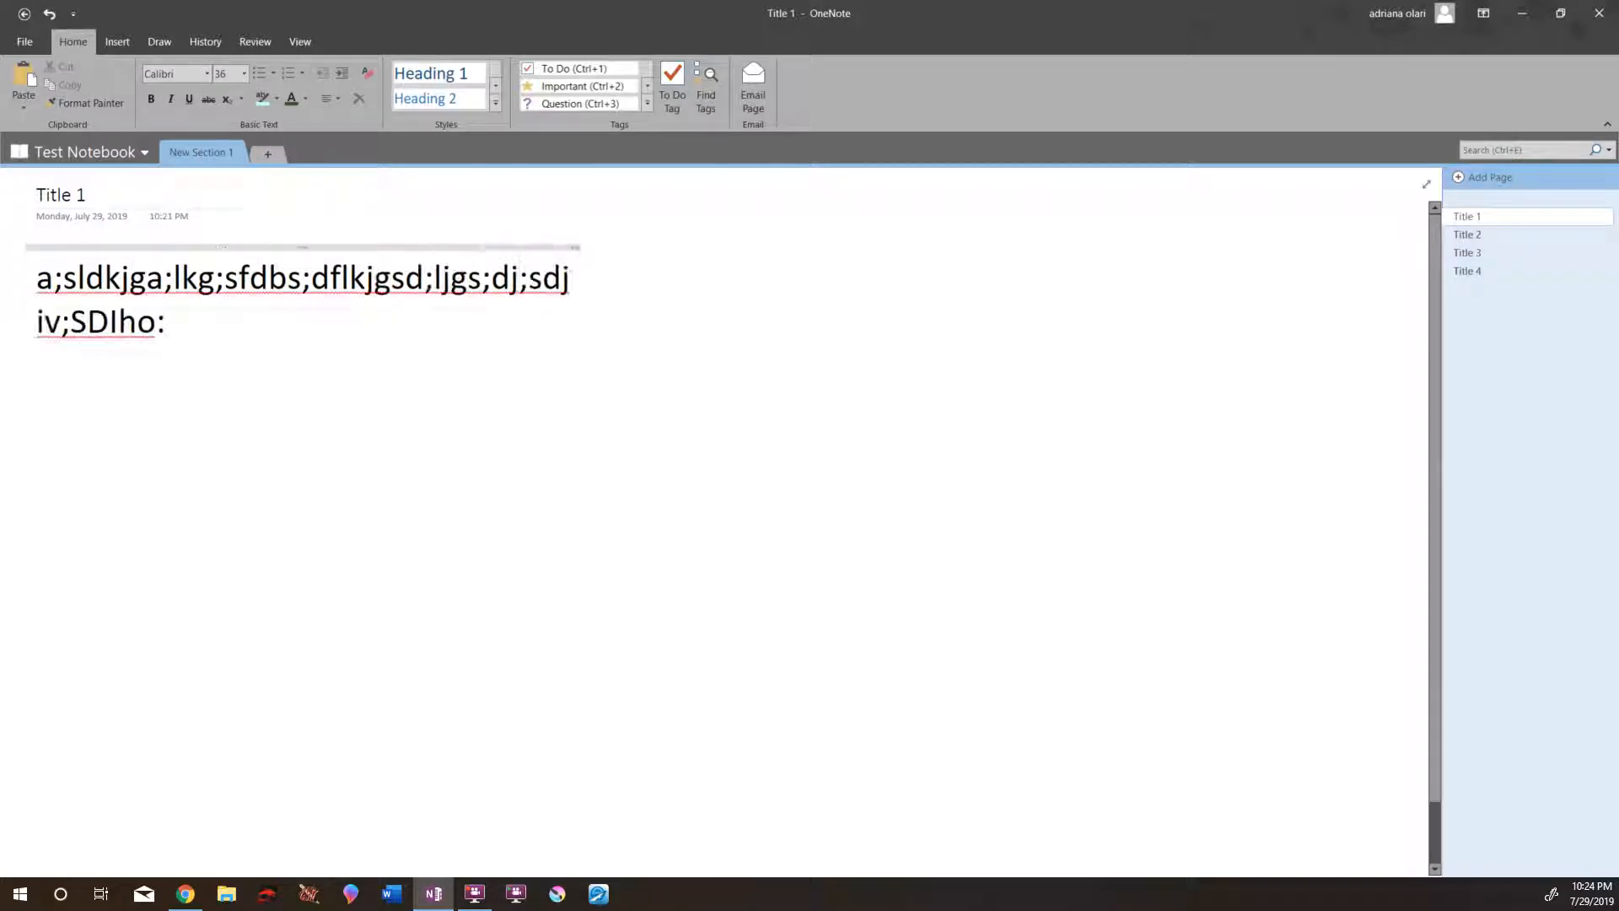
type(":SDLVKNkxcl")
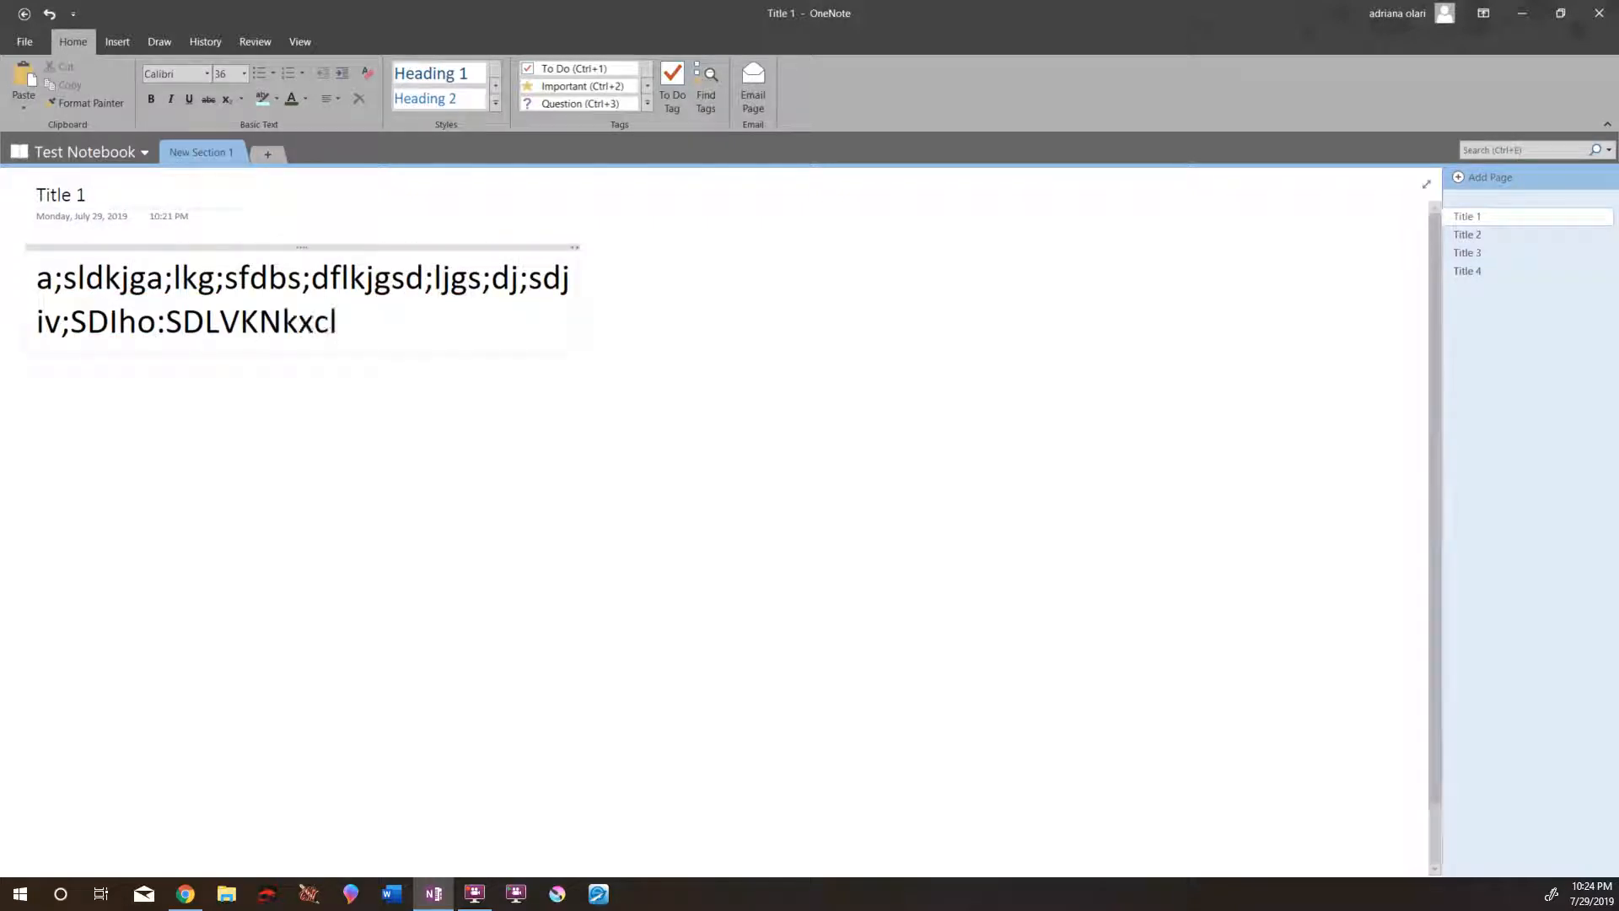
type("lxxxxxx")
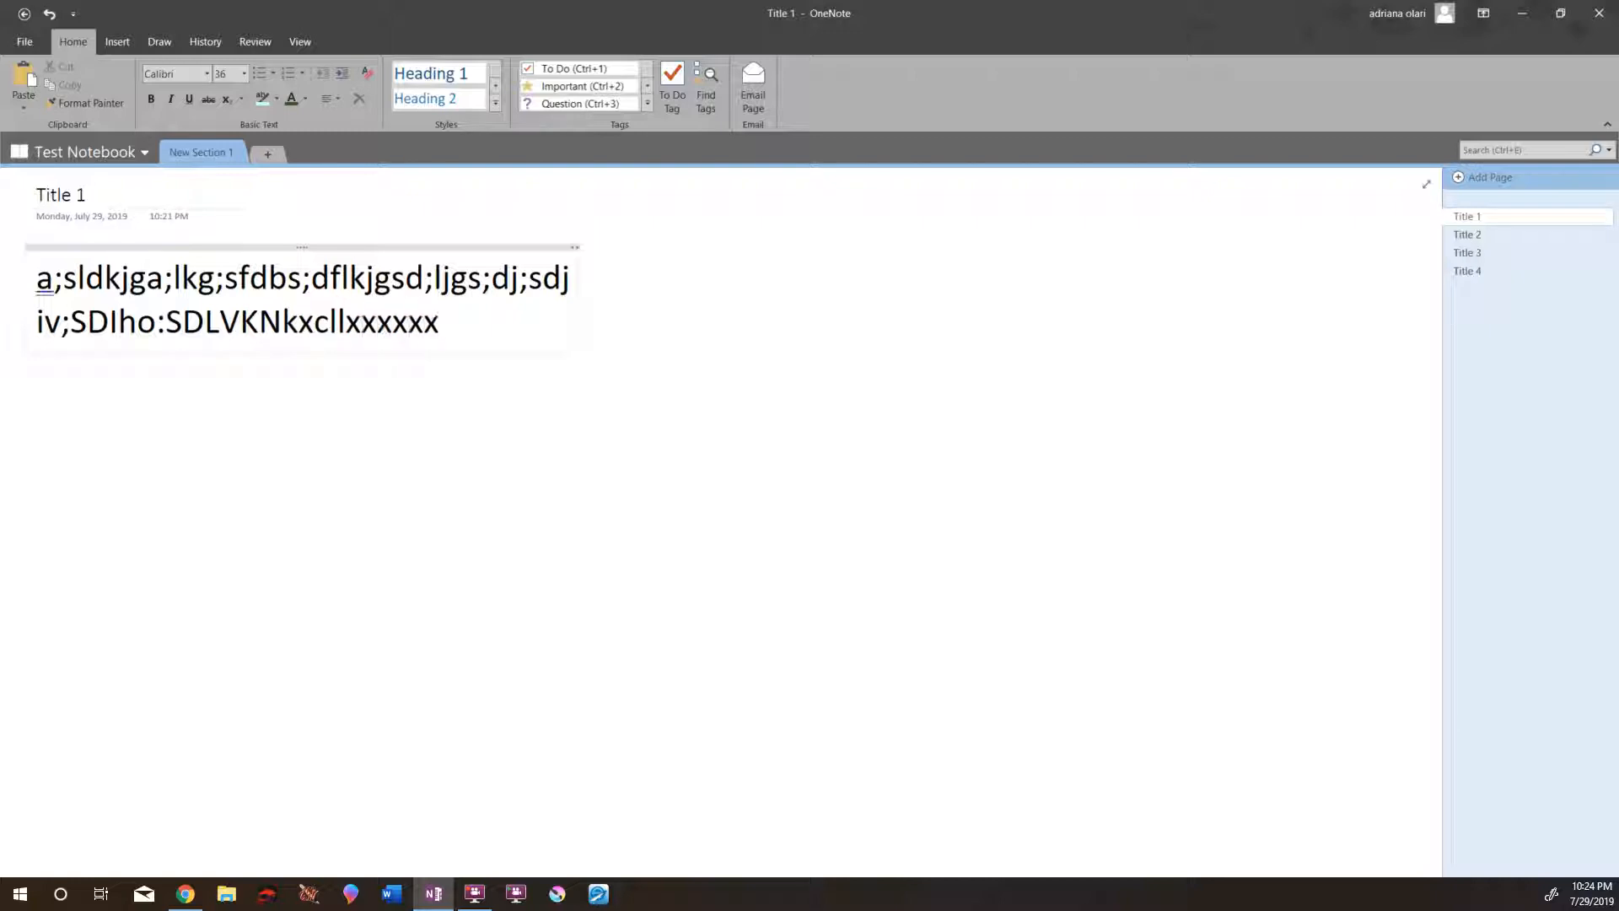
type("xxxxxxxxxxxxxxxxxxxxxxxxxxxxxxxxxxxxxxxxxxxxxxxxxxxxxxxxxxxxxxx")
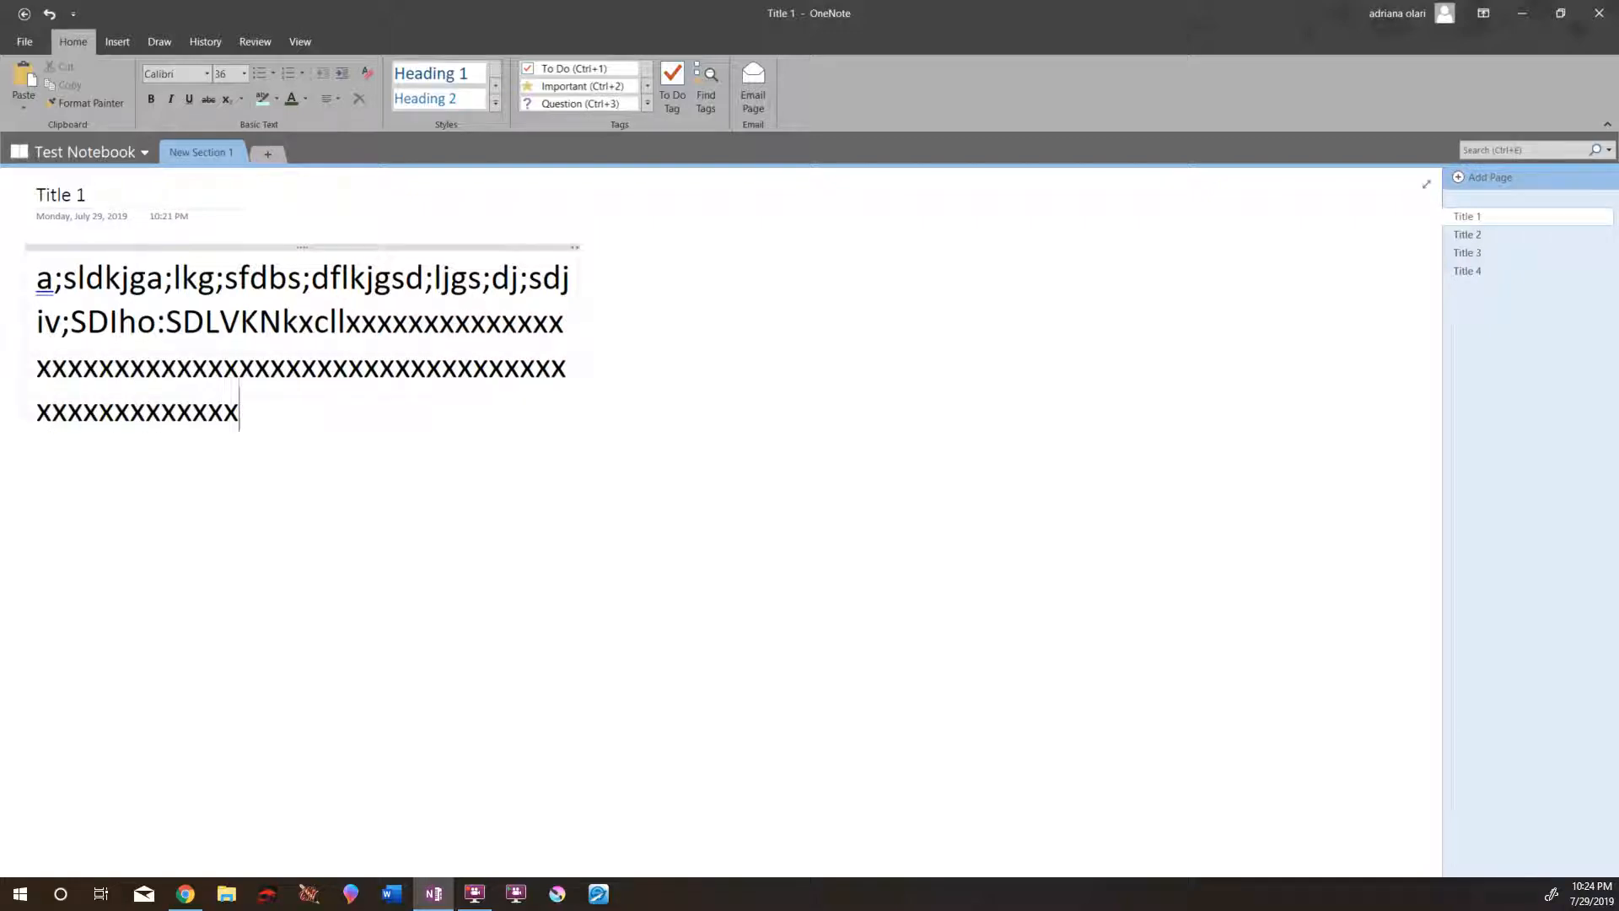
type("xxxxxxxxxxxxxxxxxxxxxxxxxxxxxxxxxxxxxxxxxxxxx xxxxxxxxxxxxxxxx")
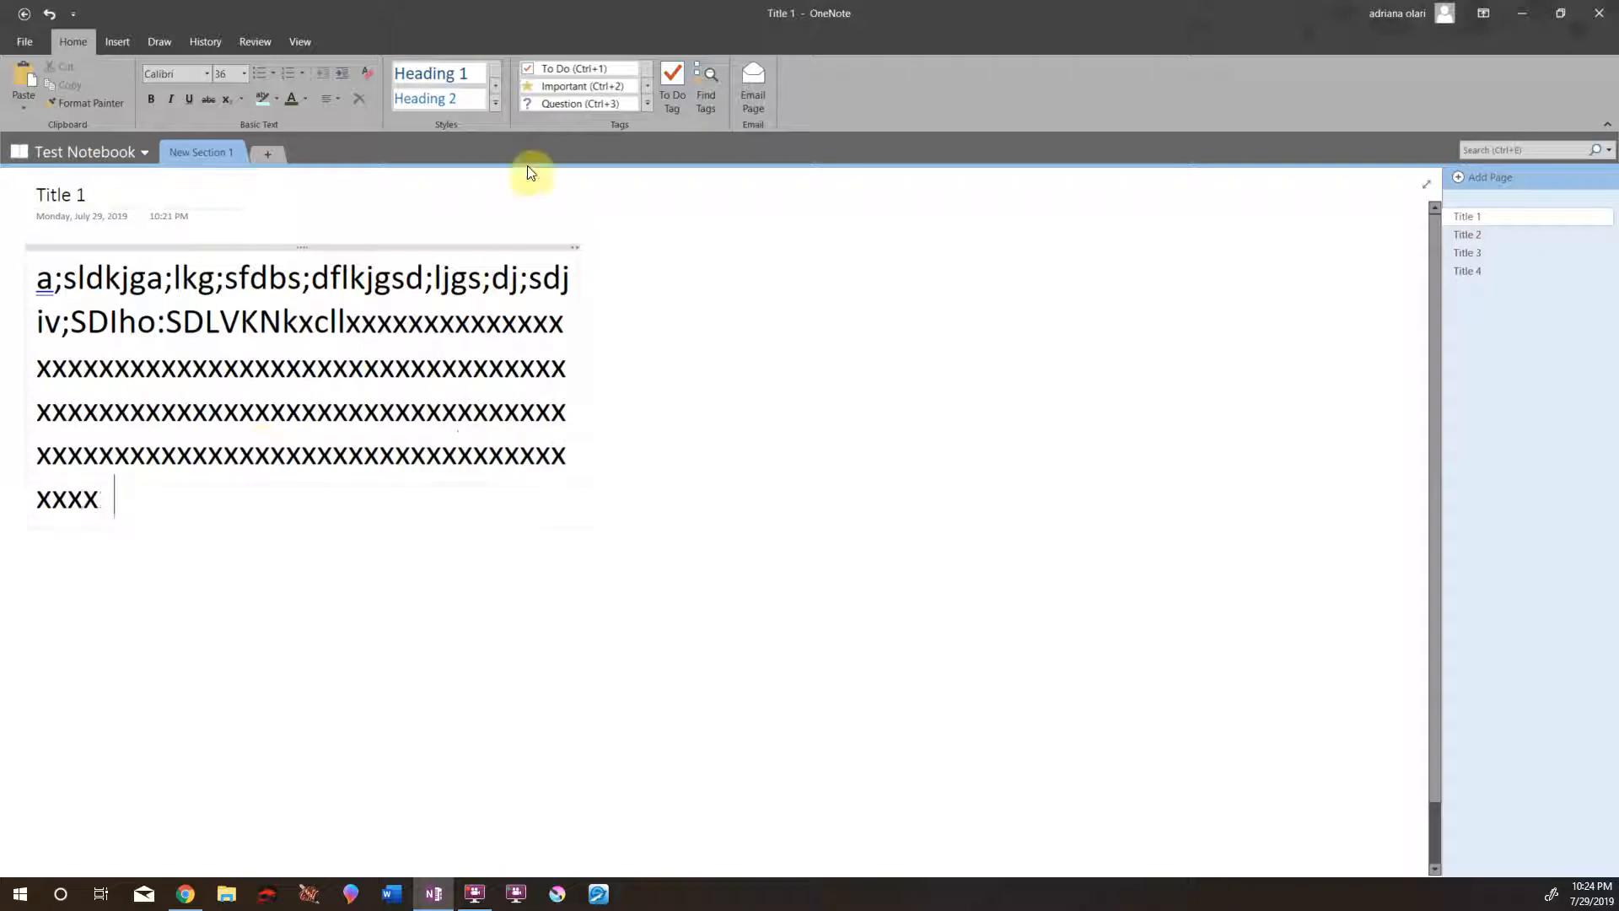
left_click_drag(574, 248, 350, 264)
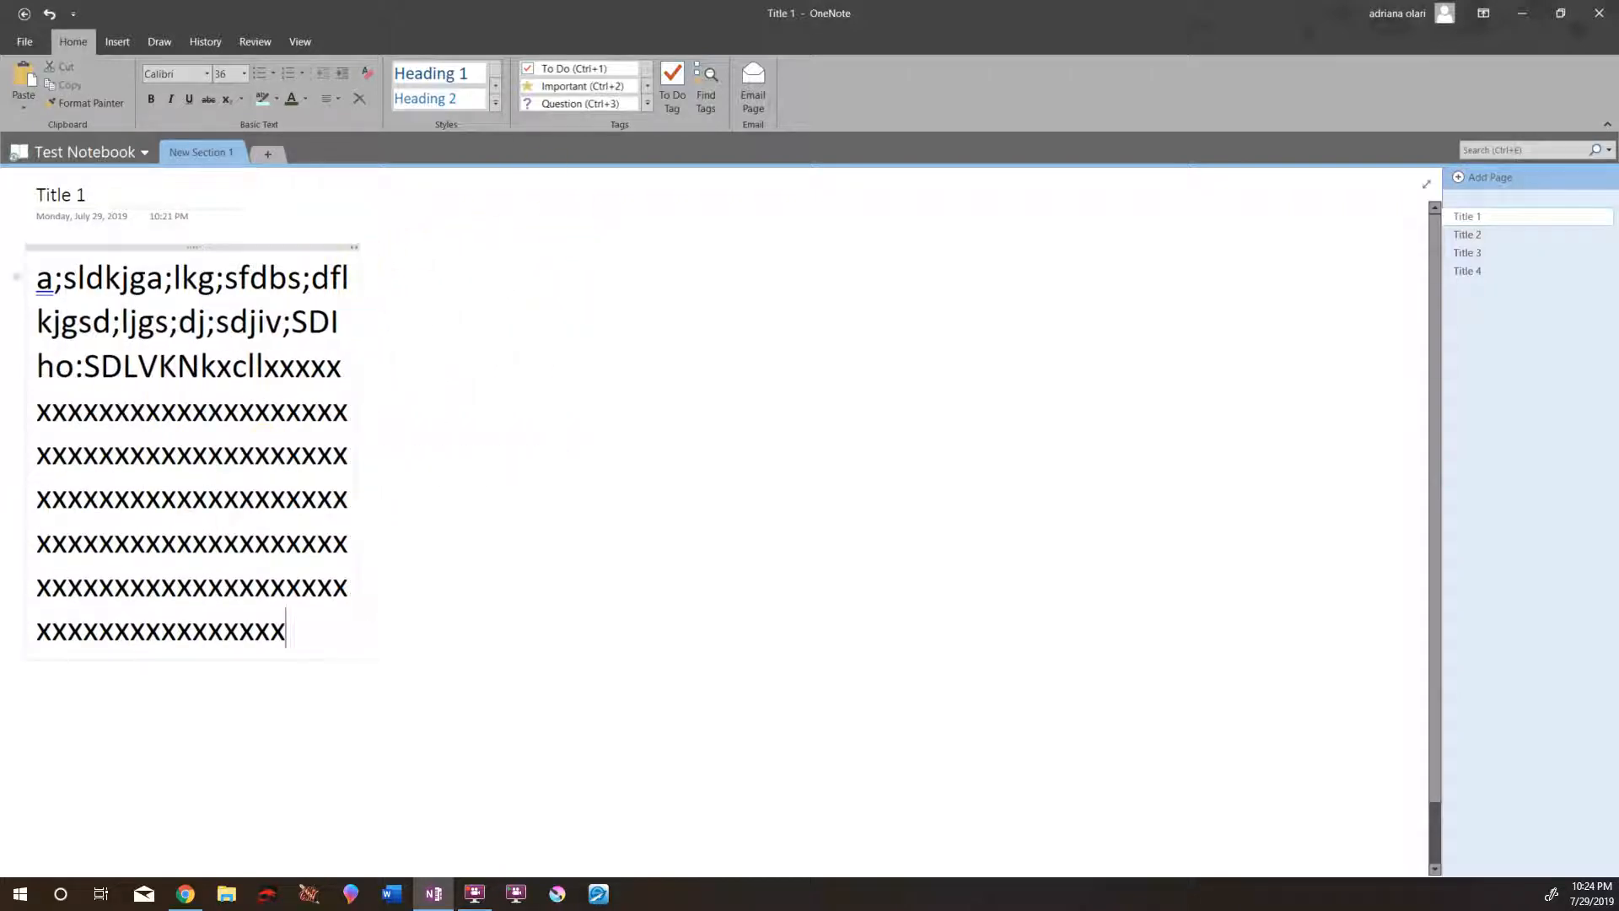
type("zdgdgsgdfigjzdf;lgkjz;dflkgnzdfgfdgfdgfdggdf")
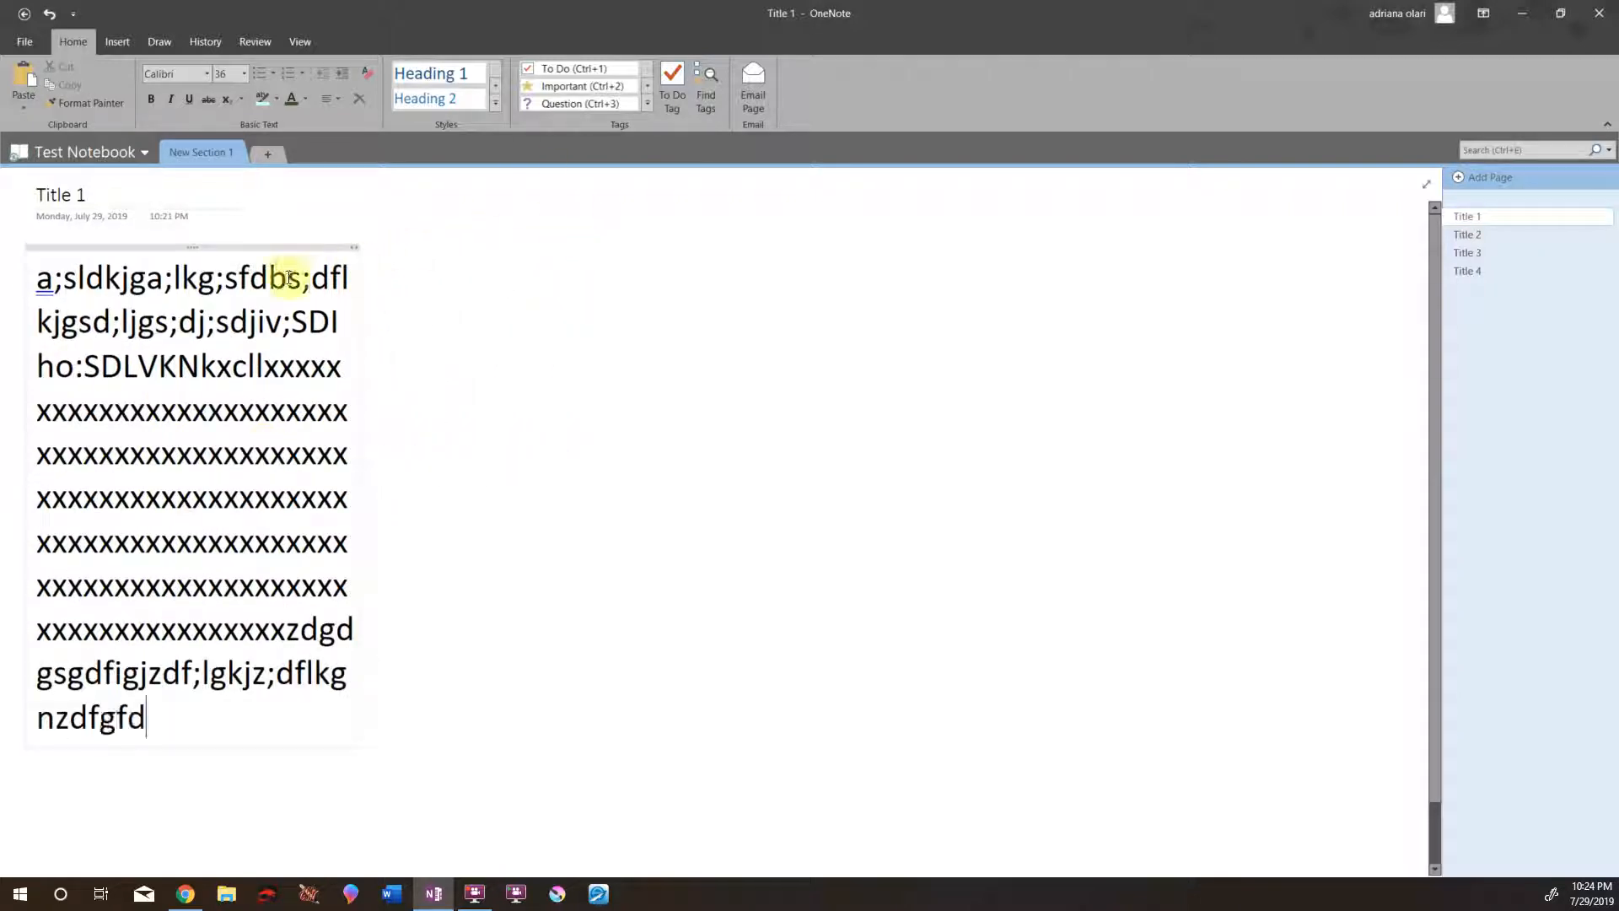
- Set the font size to 72 and append several lines of random characters to the end of the Title 1 text
left_click(244, 73)
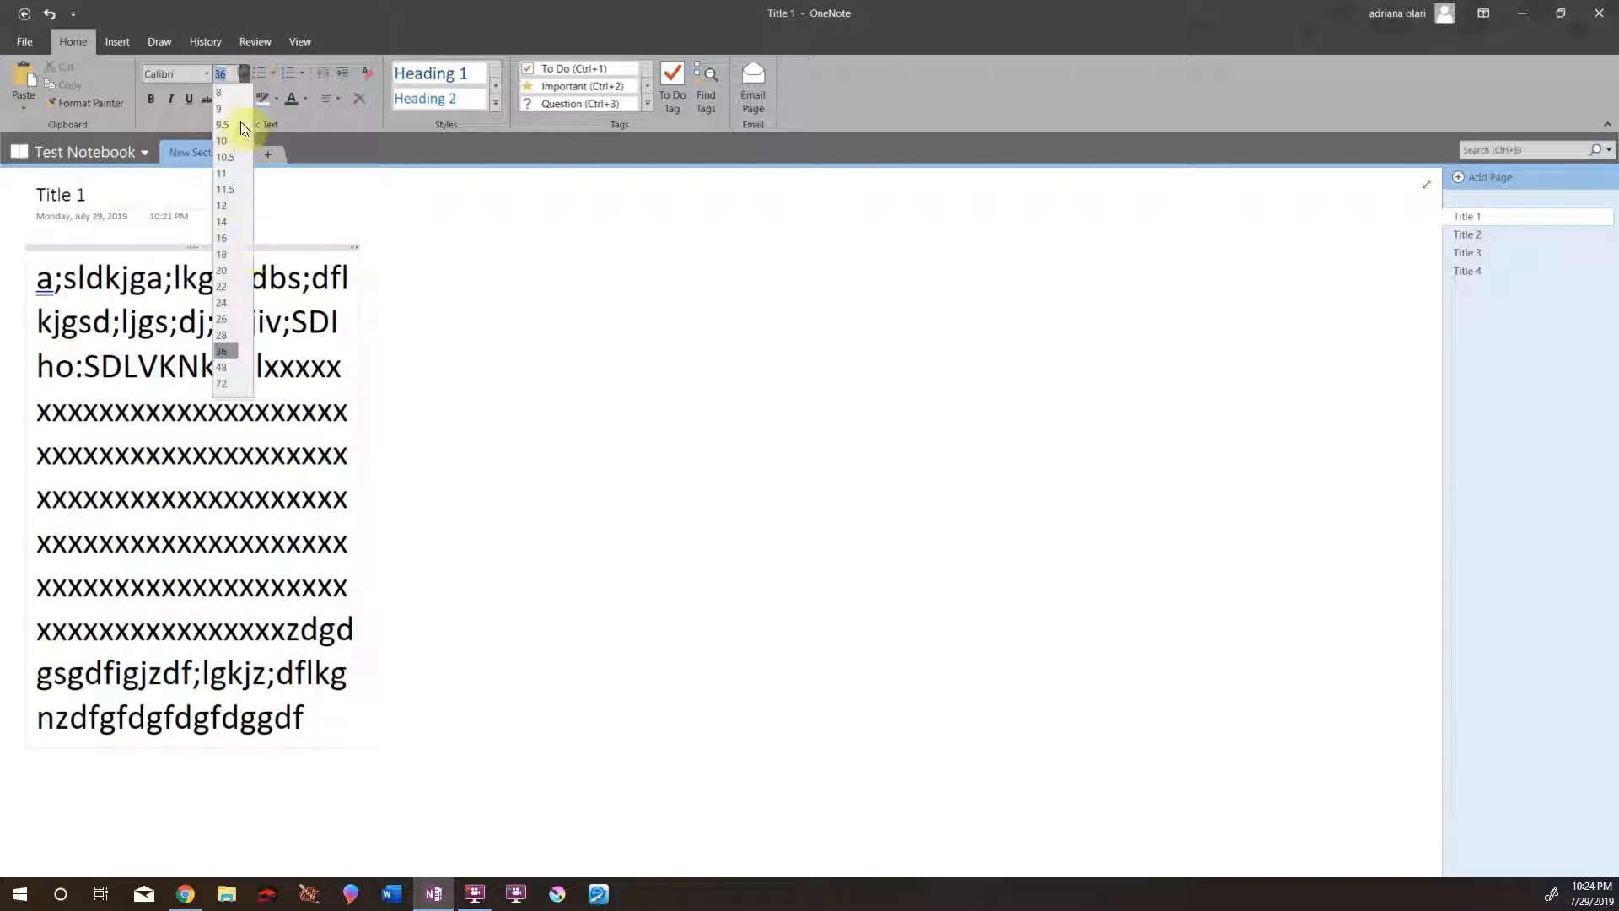
left_click(224, 387)
type("dfgzdfgzdfbzdfnb")
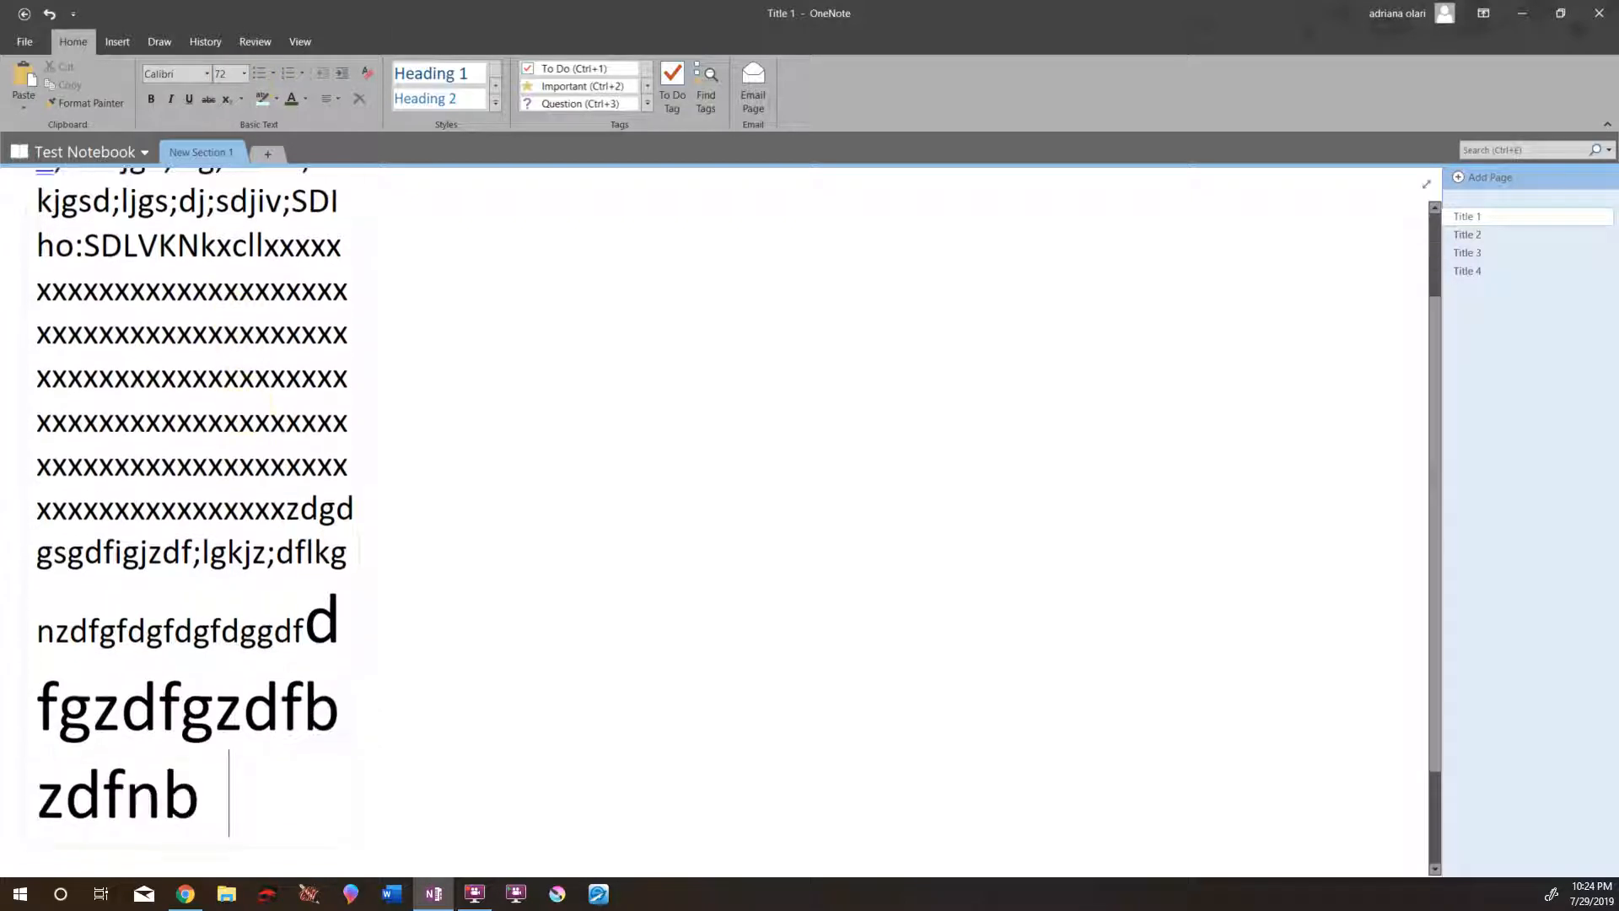
key("BackSpace")
type("zdfnzdfnzdfbzdfbmzdfkblmz/;lvmz/;lbmzdf';lmzdf;lbmz;flbmz")
type(";lbfmz;lbmzF:LBMZF:BLMzD:FBMLz:FDLMz:LBM")
type("z:DLBMz:DLBmz:DLFBMz:LFMbz:DLFB;dlfmbdfbm")
type("dmb:FLBMFLBM;mbz")
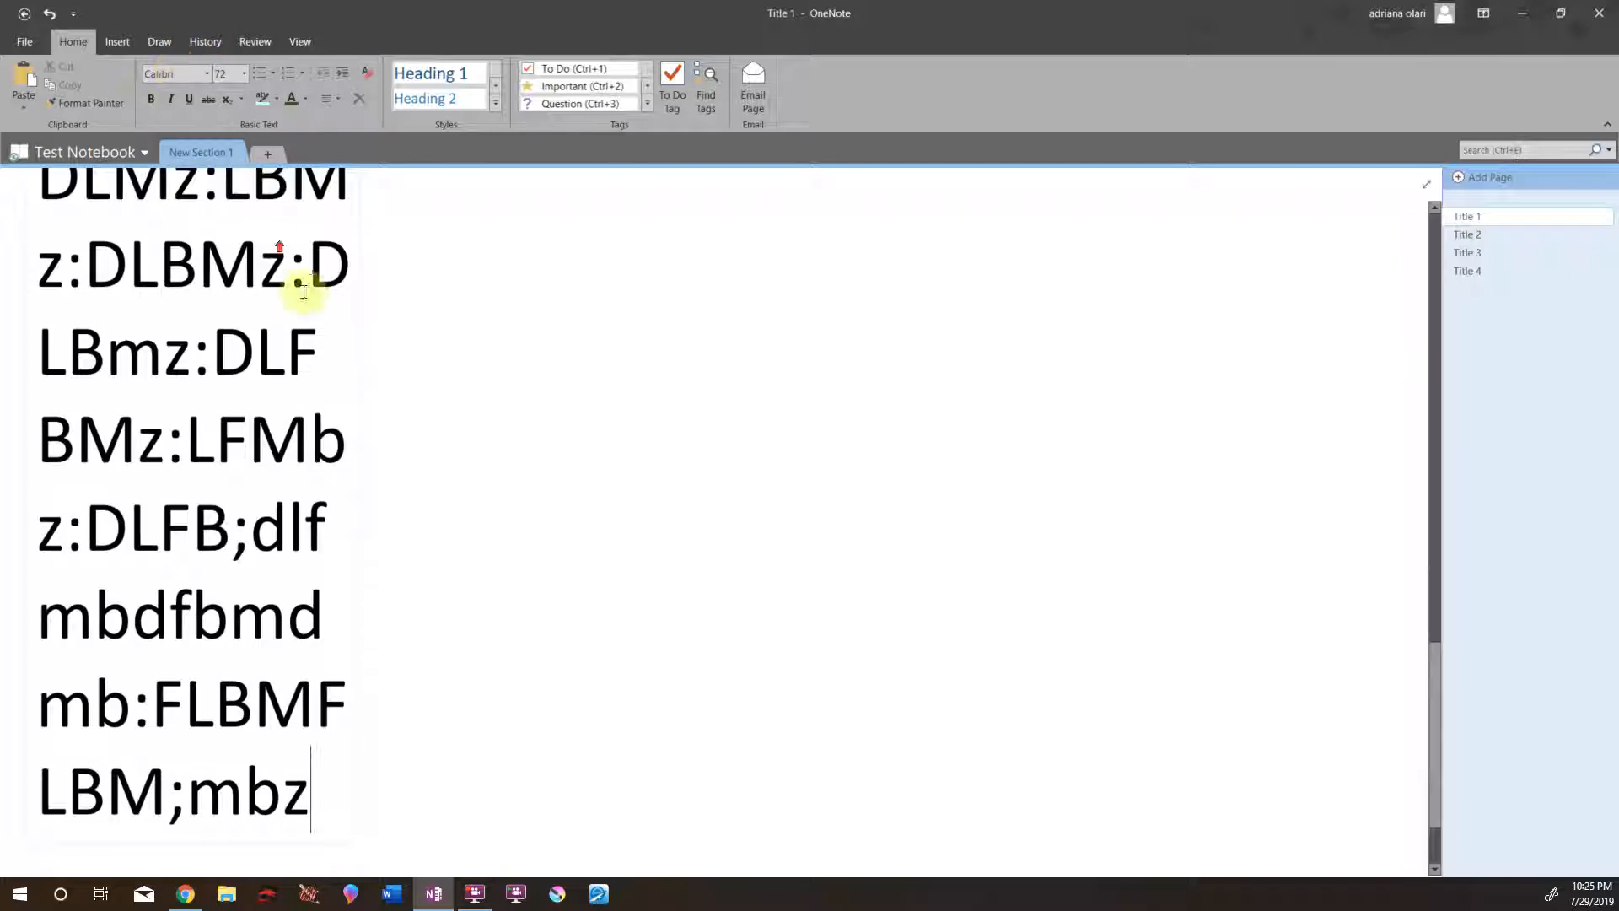
- Insert "bb" into the large Title 1 text just before "lbmzdf'"
scroll(279, 247, "up", 6)
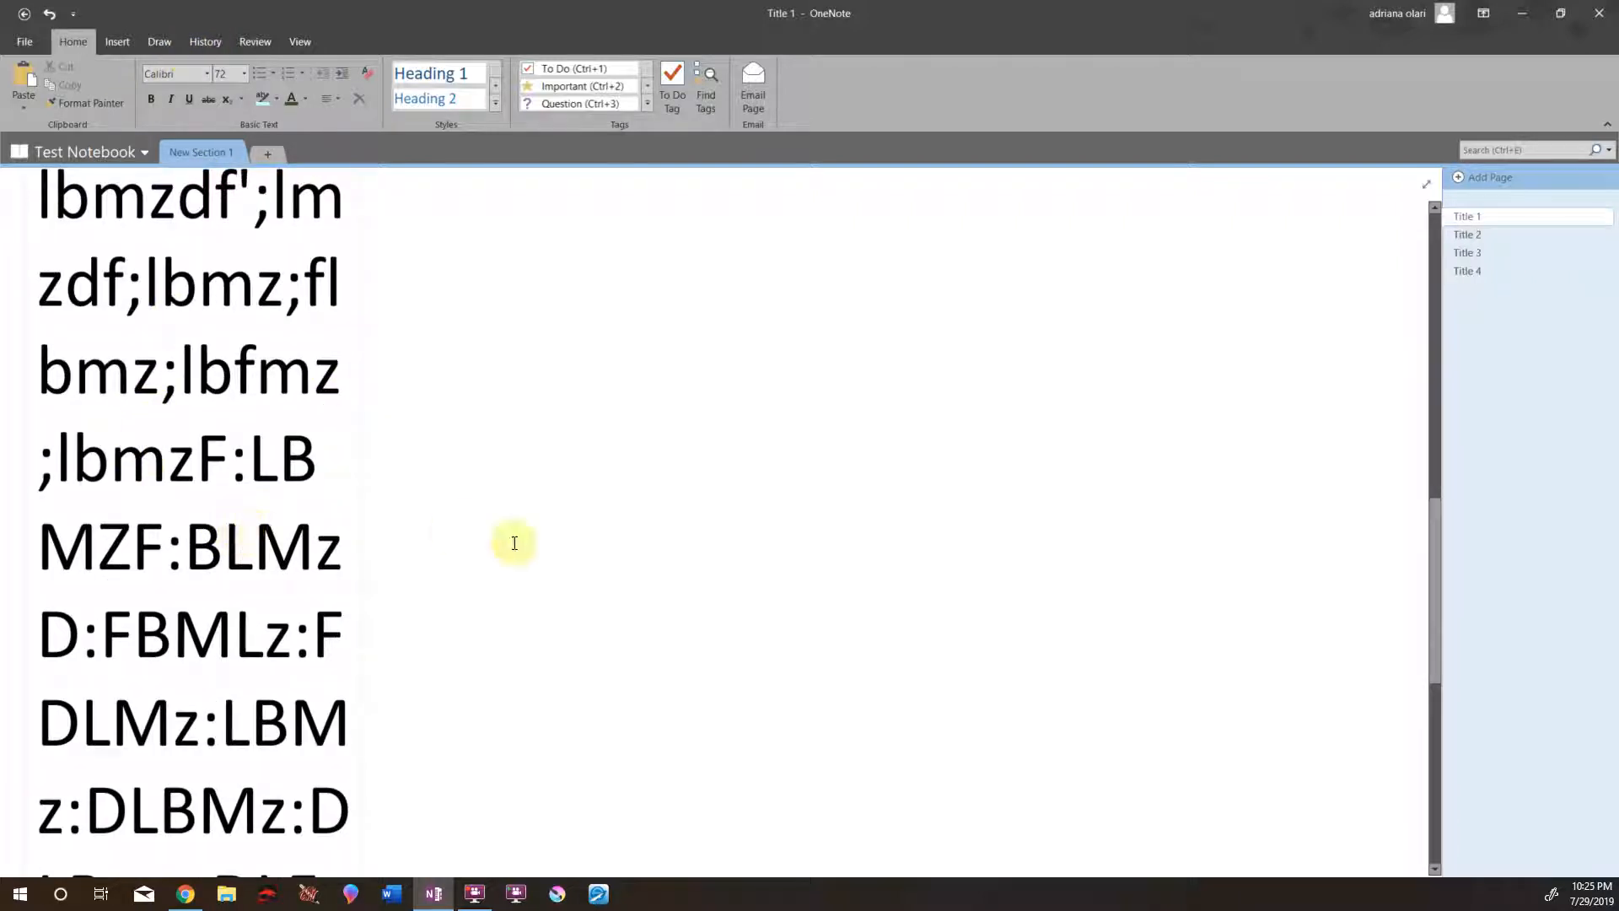
scroll(166, 500, "up", 6)
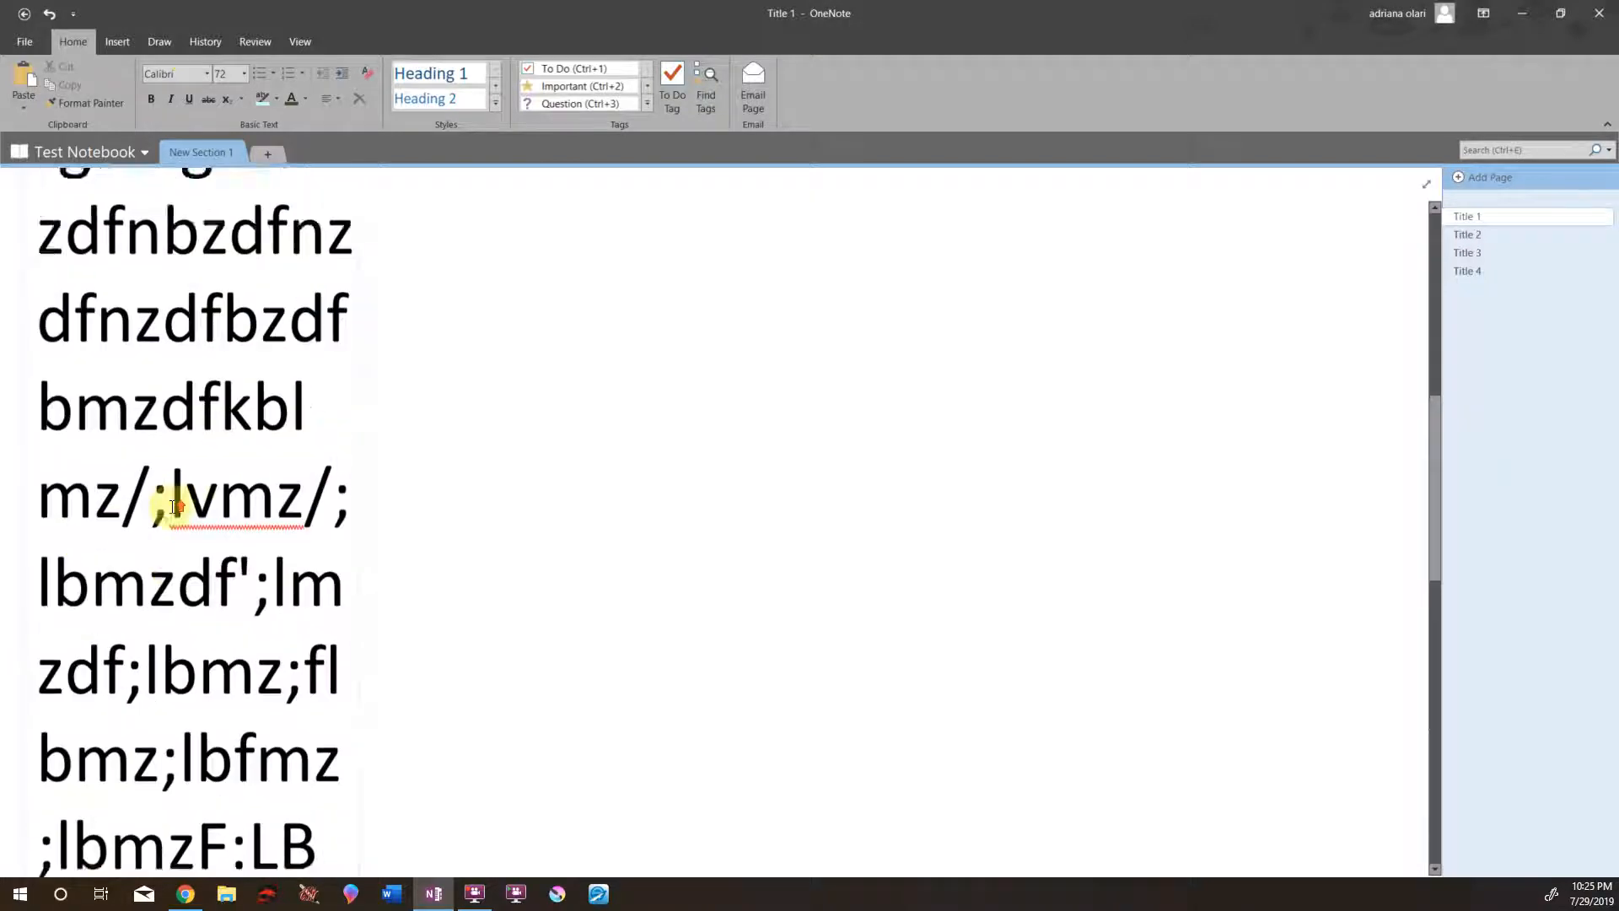
scroll(180, 523, "down", 3)
scroll(180, 518, "up", 2)
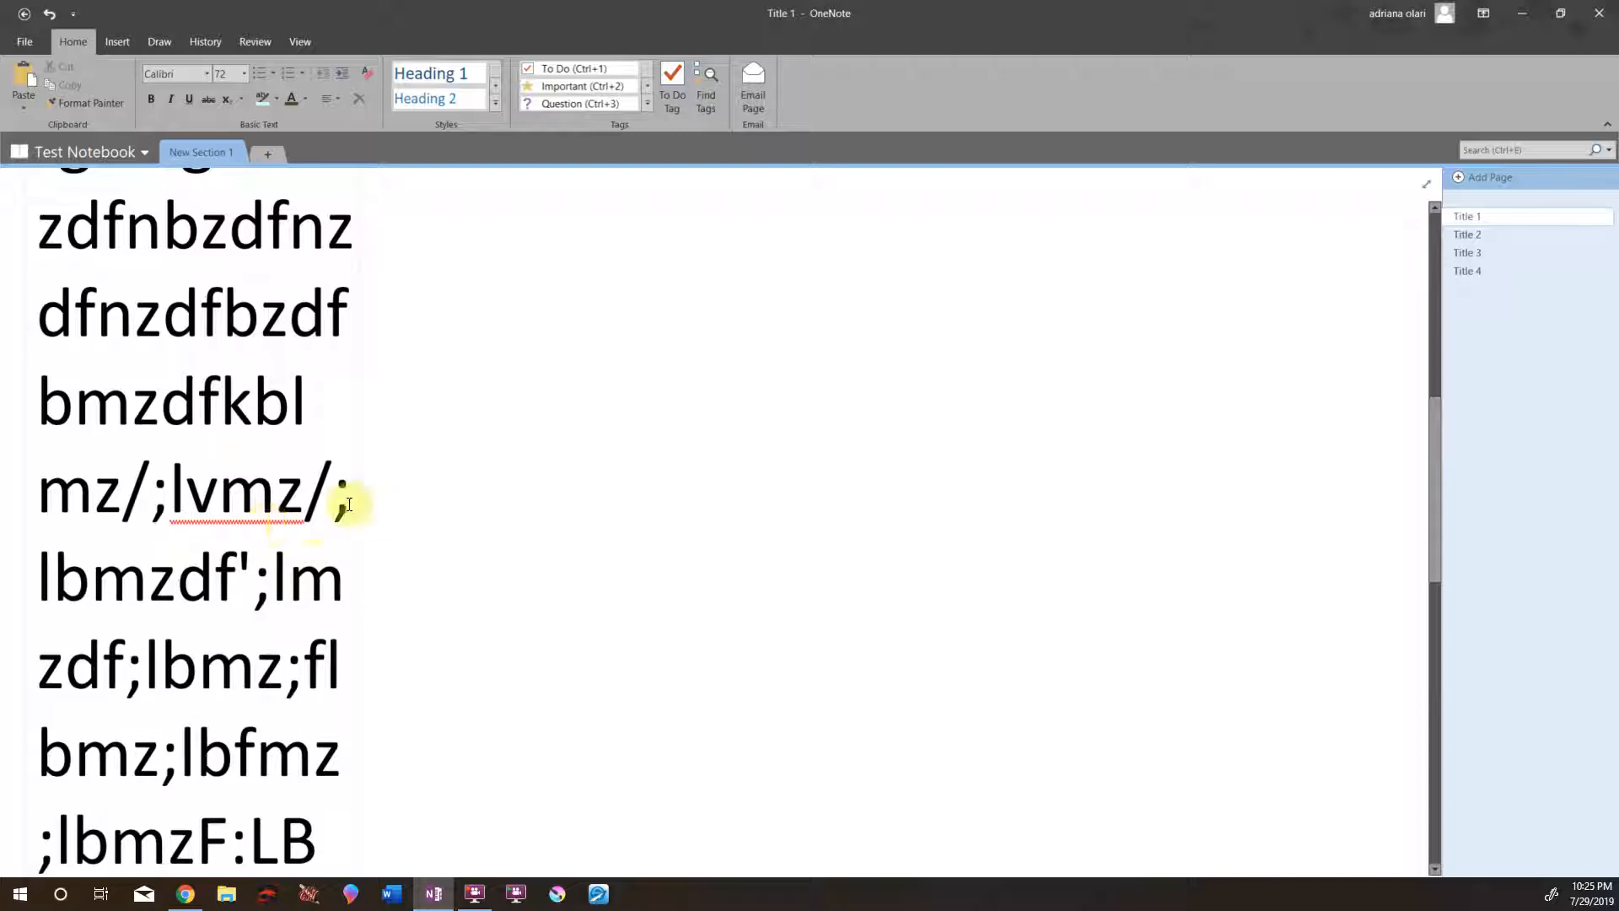
type("bb")
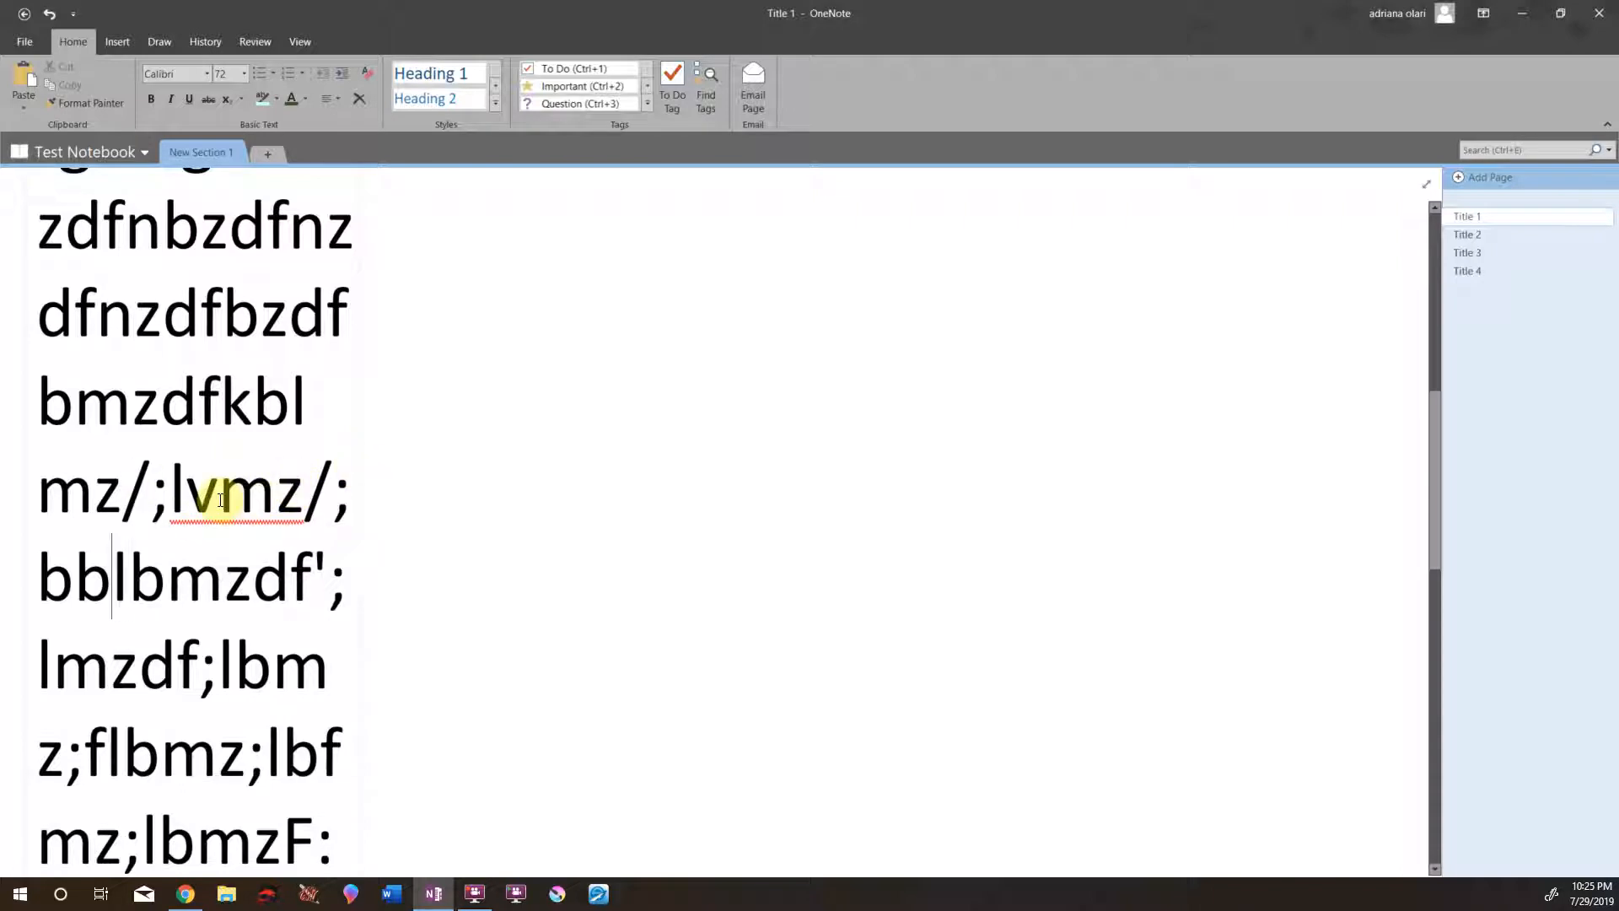
- Open the Title 2 page and draw a long freehand horizontal line across it with the thin black pen
left_click(1480, 234)
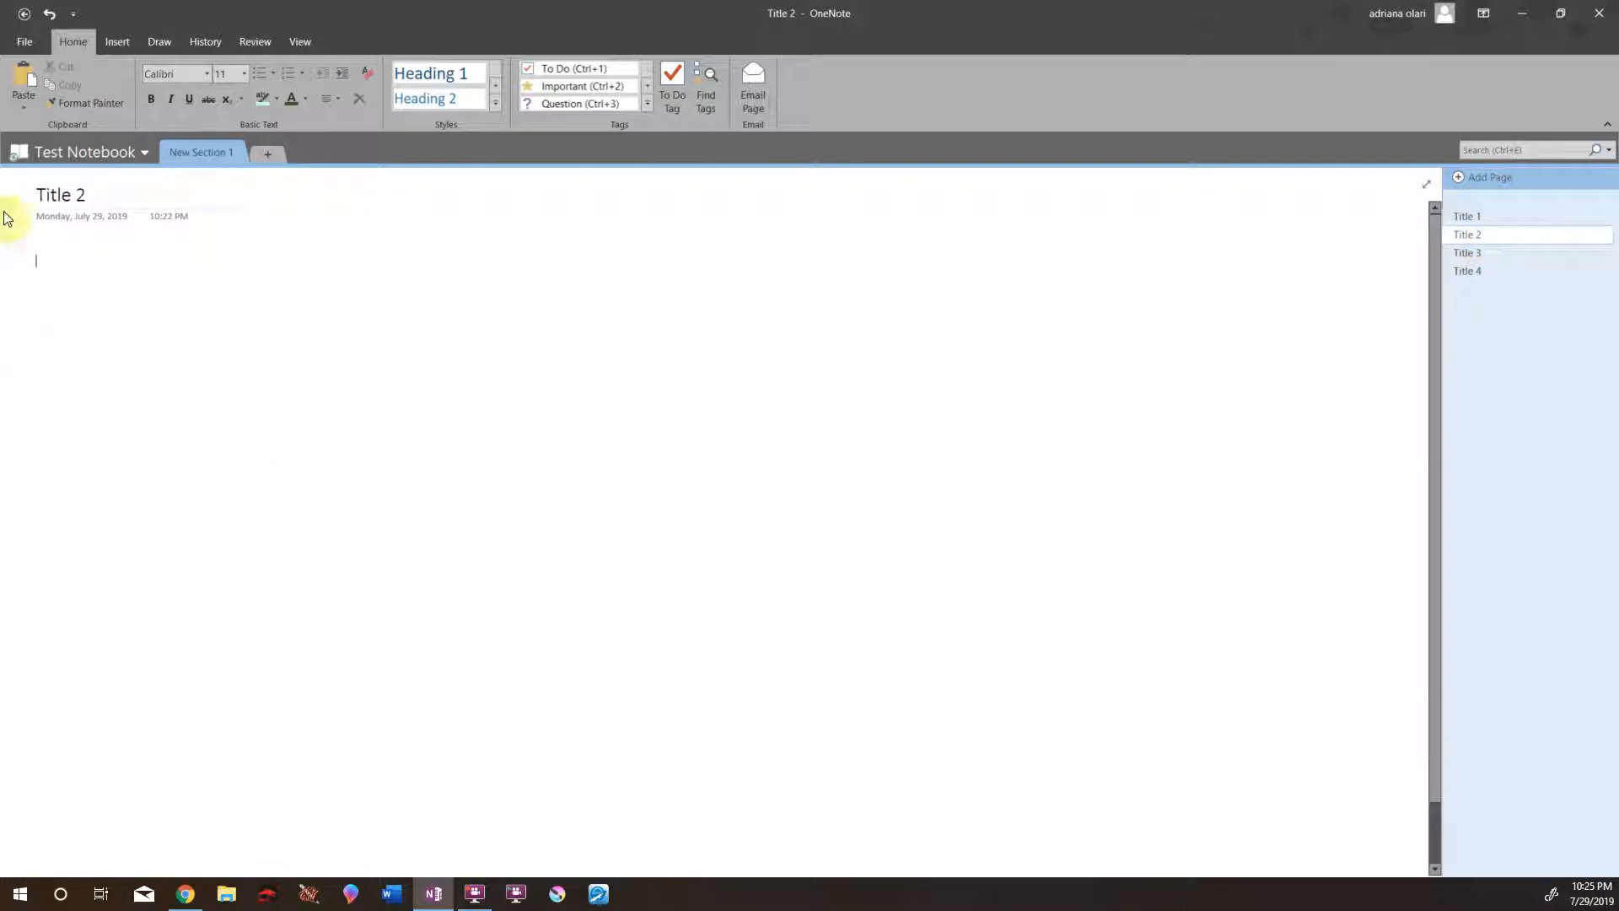
left_click(159, 42)
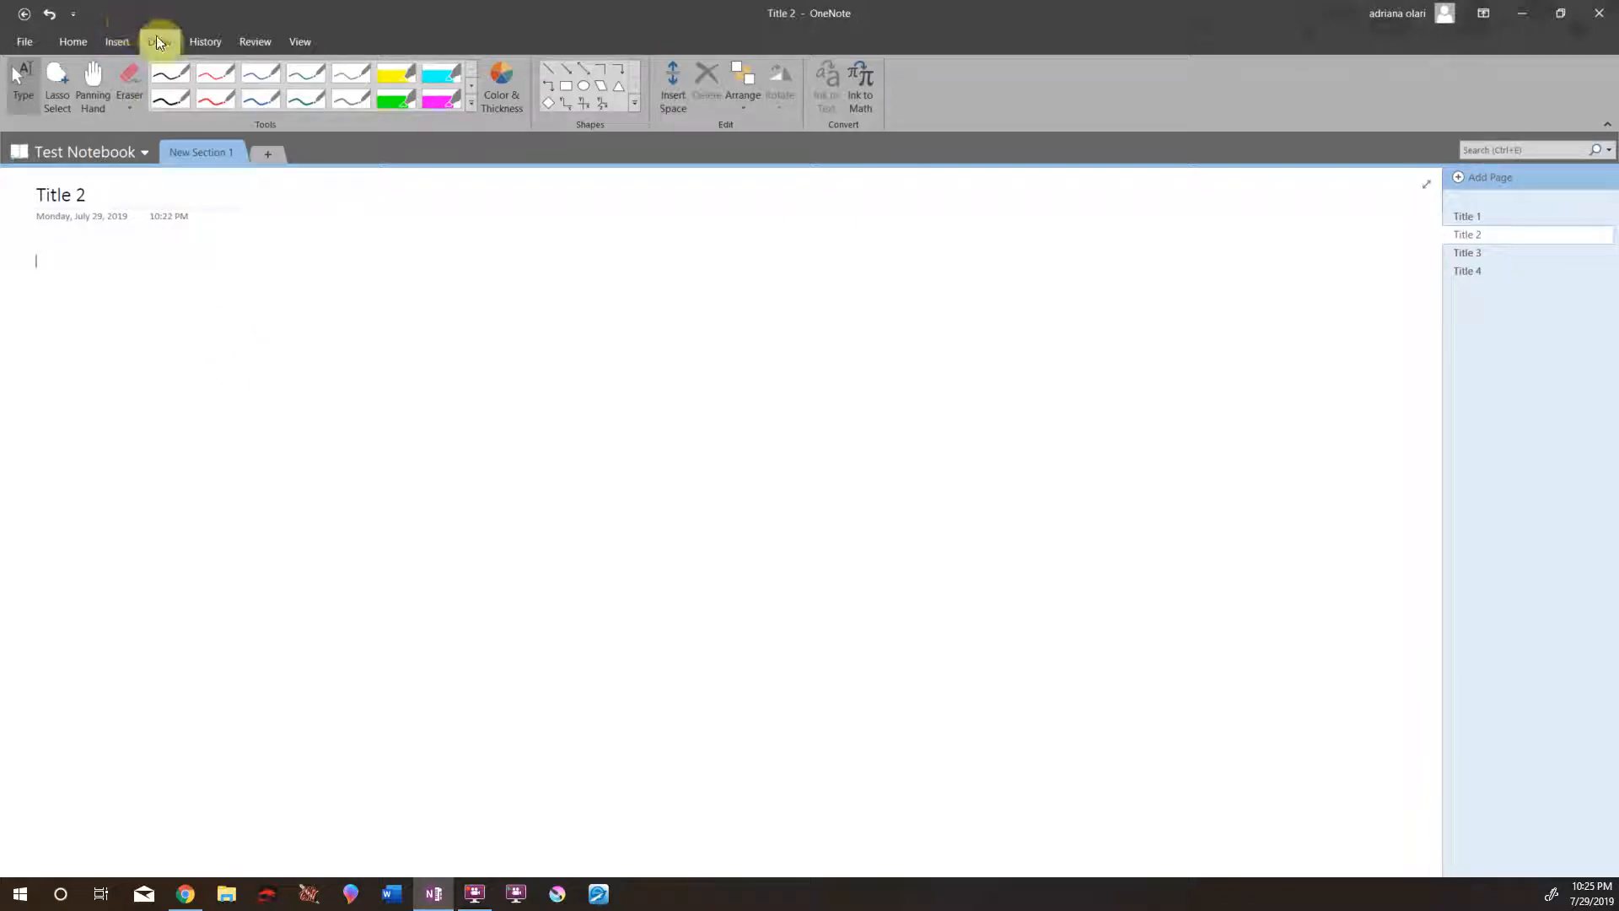
left_click(560, 71)
left_click(165, 72)
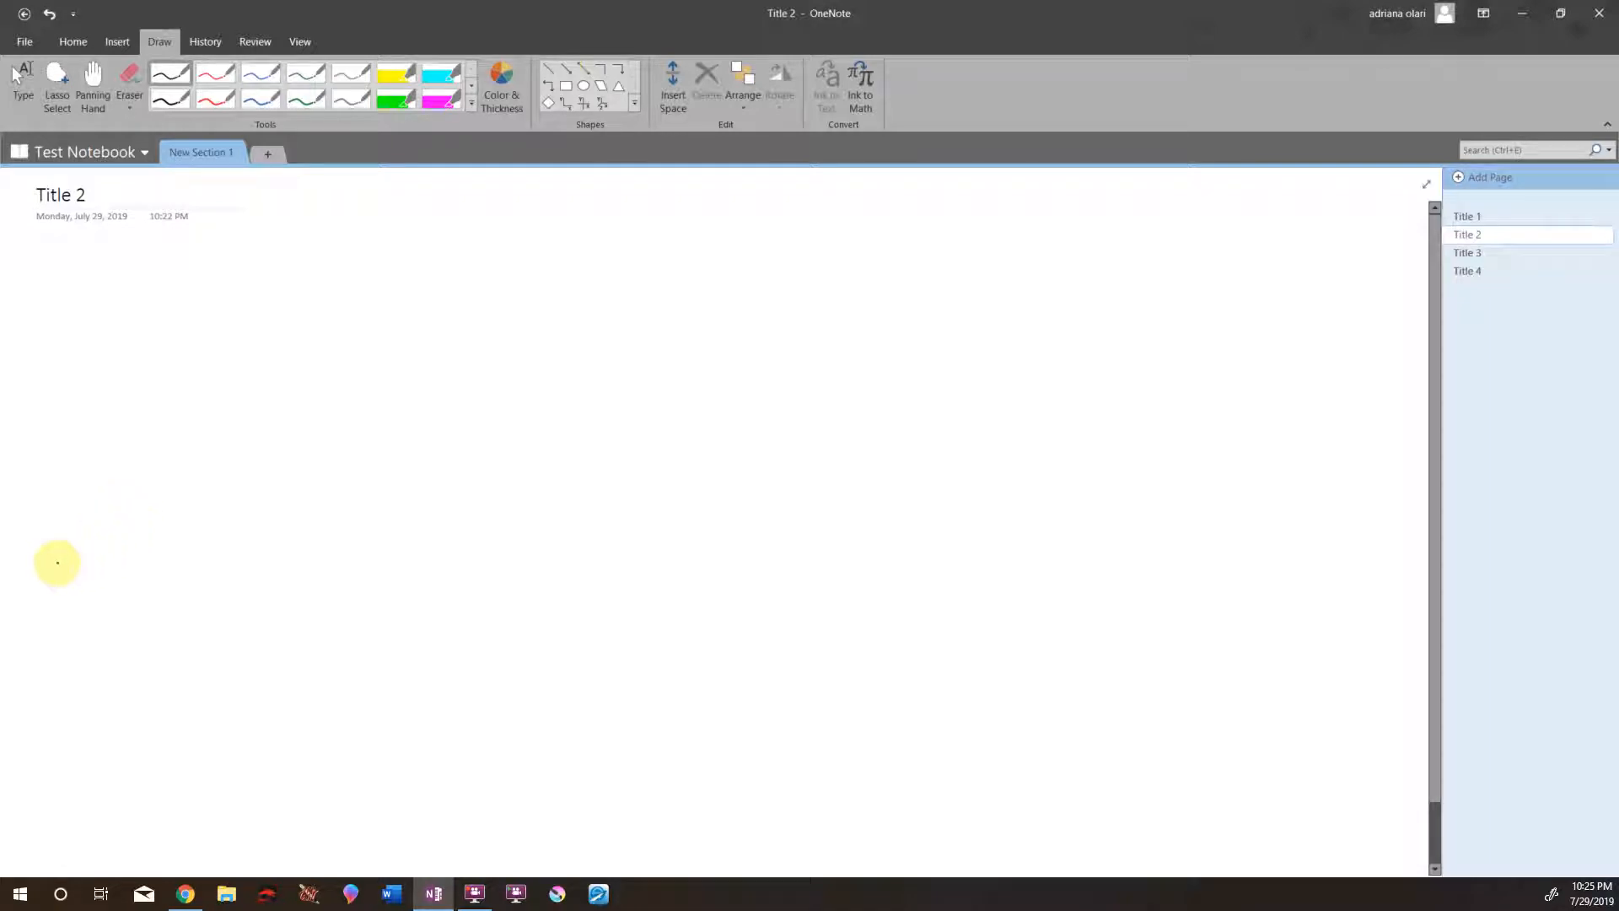
mouse_move(46, 445)
left_mouse_down()
mouse_move(477, 452)
mouse_move(800, 425)
mouse_move(1080, 438)
left_mouse_up()
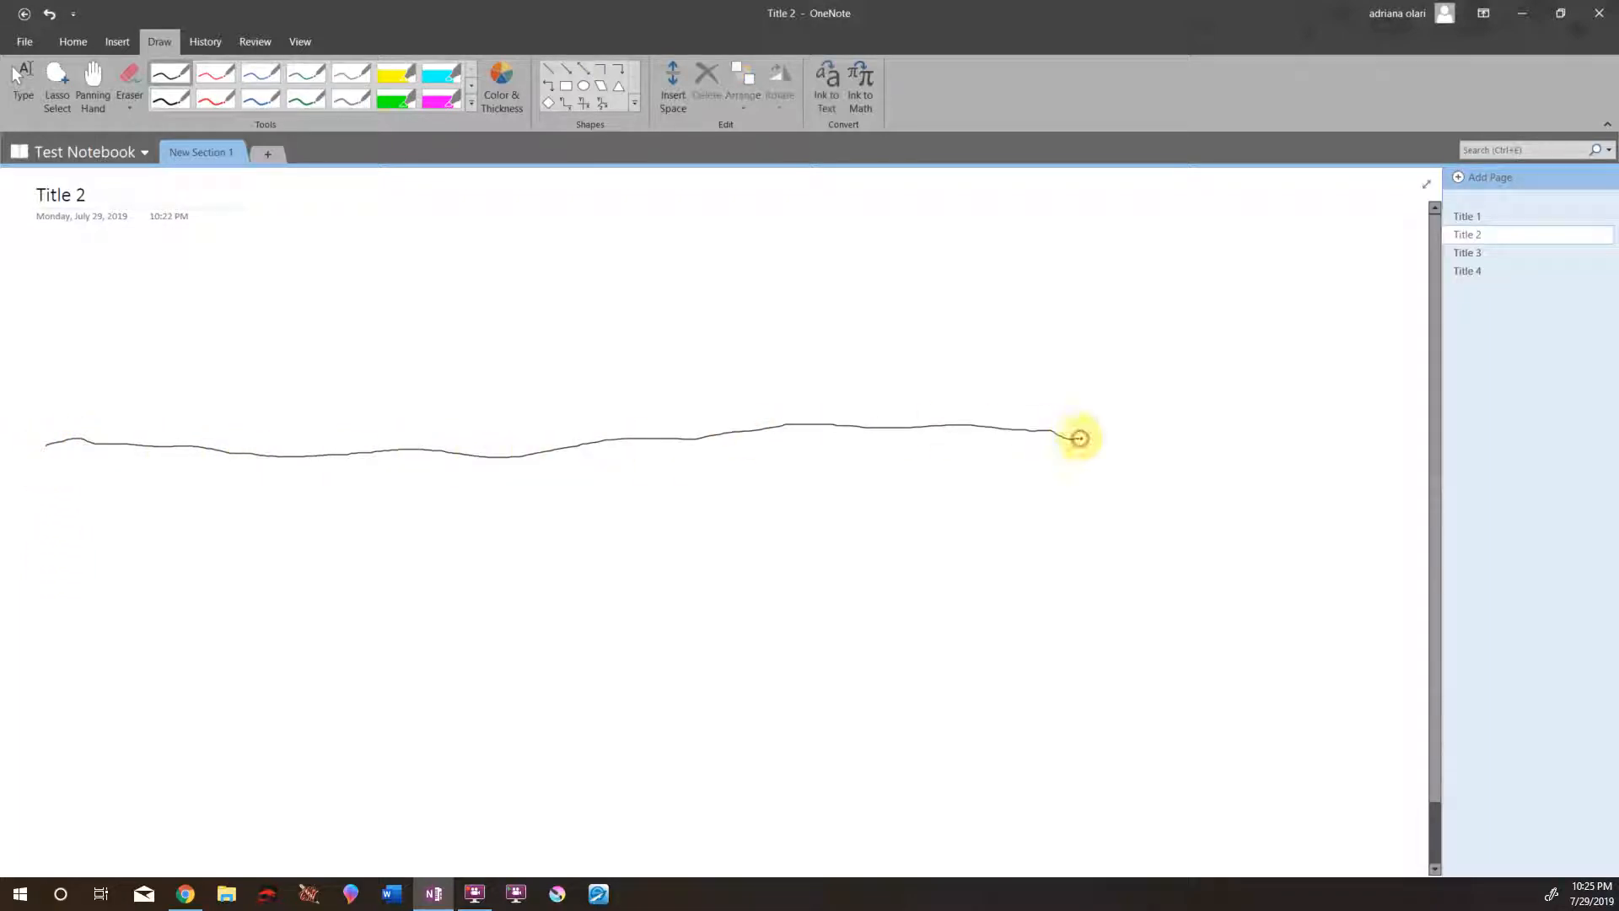
- Erase the freehand line on the Title 2 page and draw a straight horizontal line across the page with the Line shape
left_click(132, 73)
left_click_drag(433, 419, 438, 517)
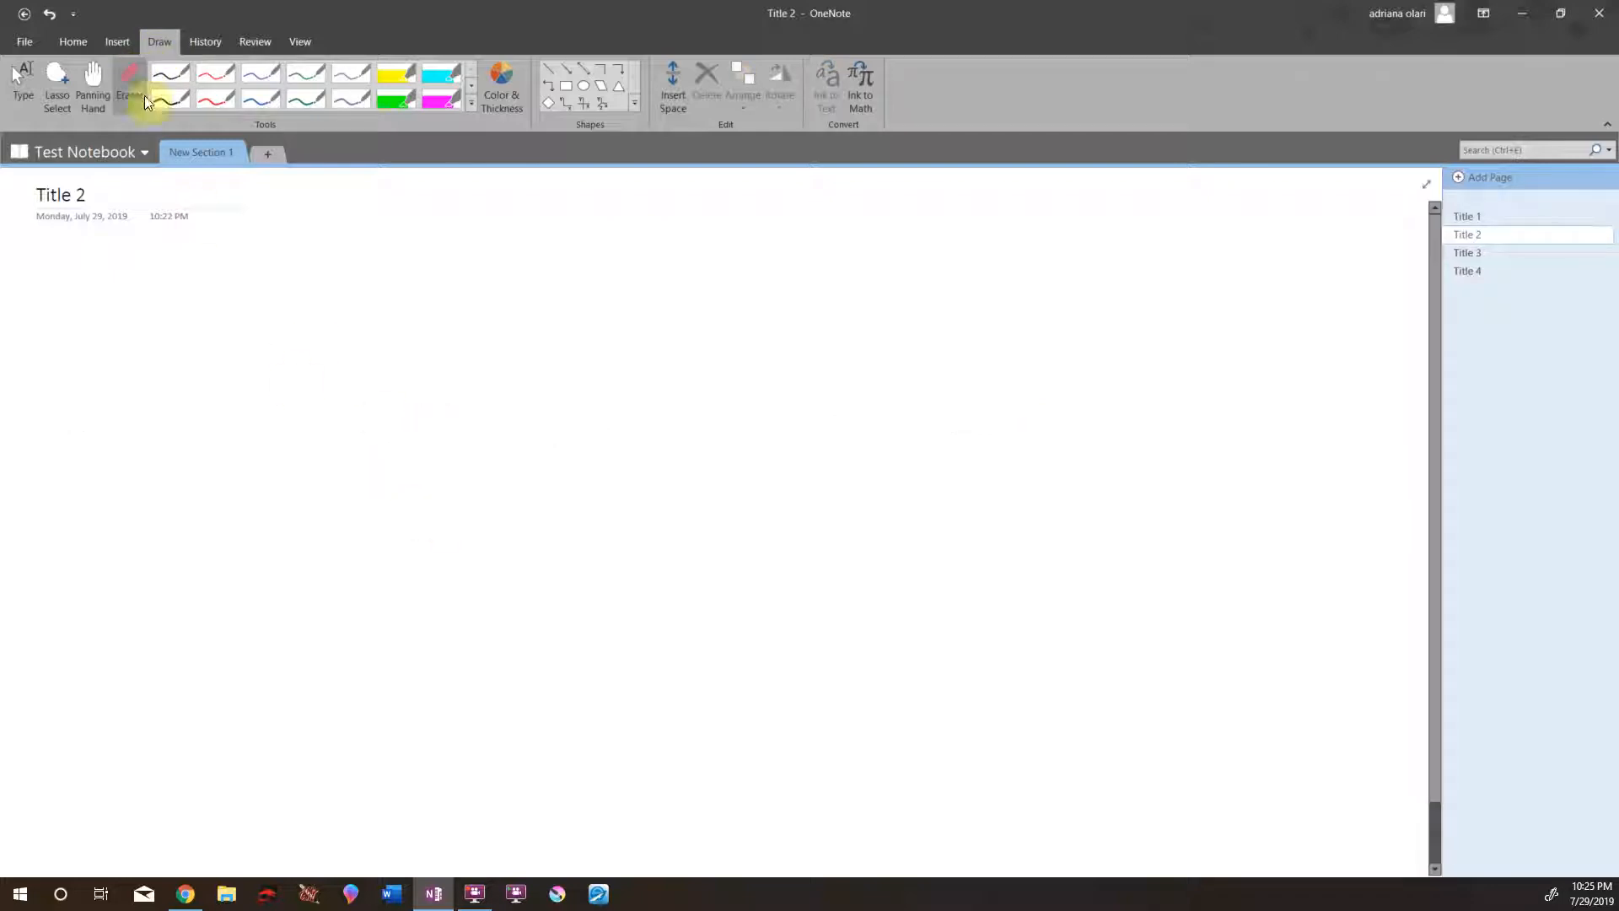
left_click(546, 70)
mouse_move(93, 475)
left_mouse_down()
mouse_move(846, 438)
mouse_move(1230, 466)
left_mouse_up()
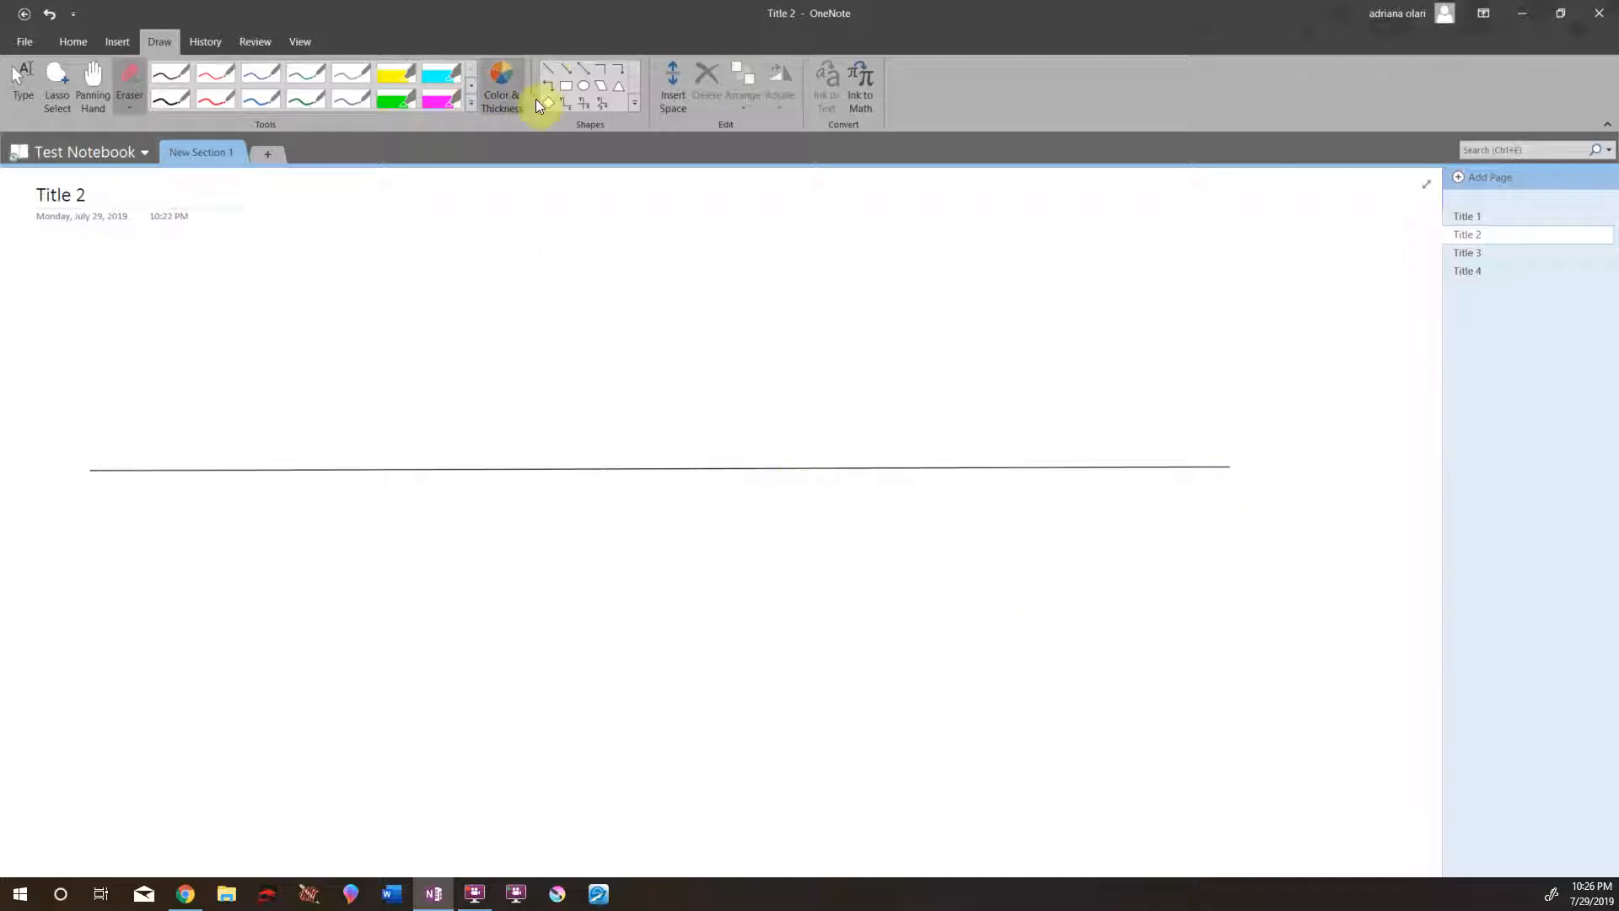
- Add three short vertical lines rising from the horizontal line, two near its left end and one right of its middle
left_click(550, 68)
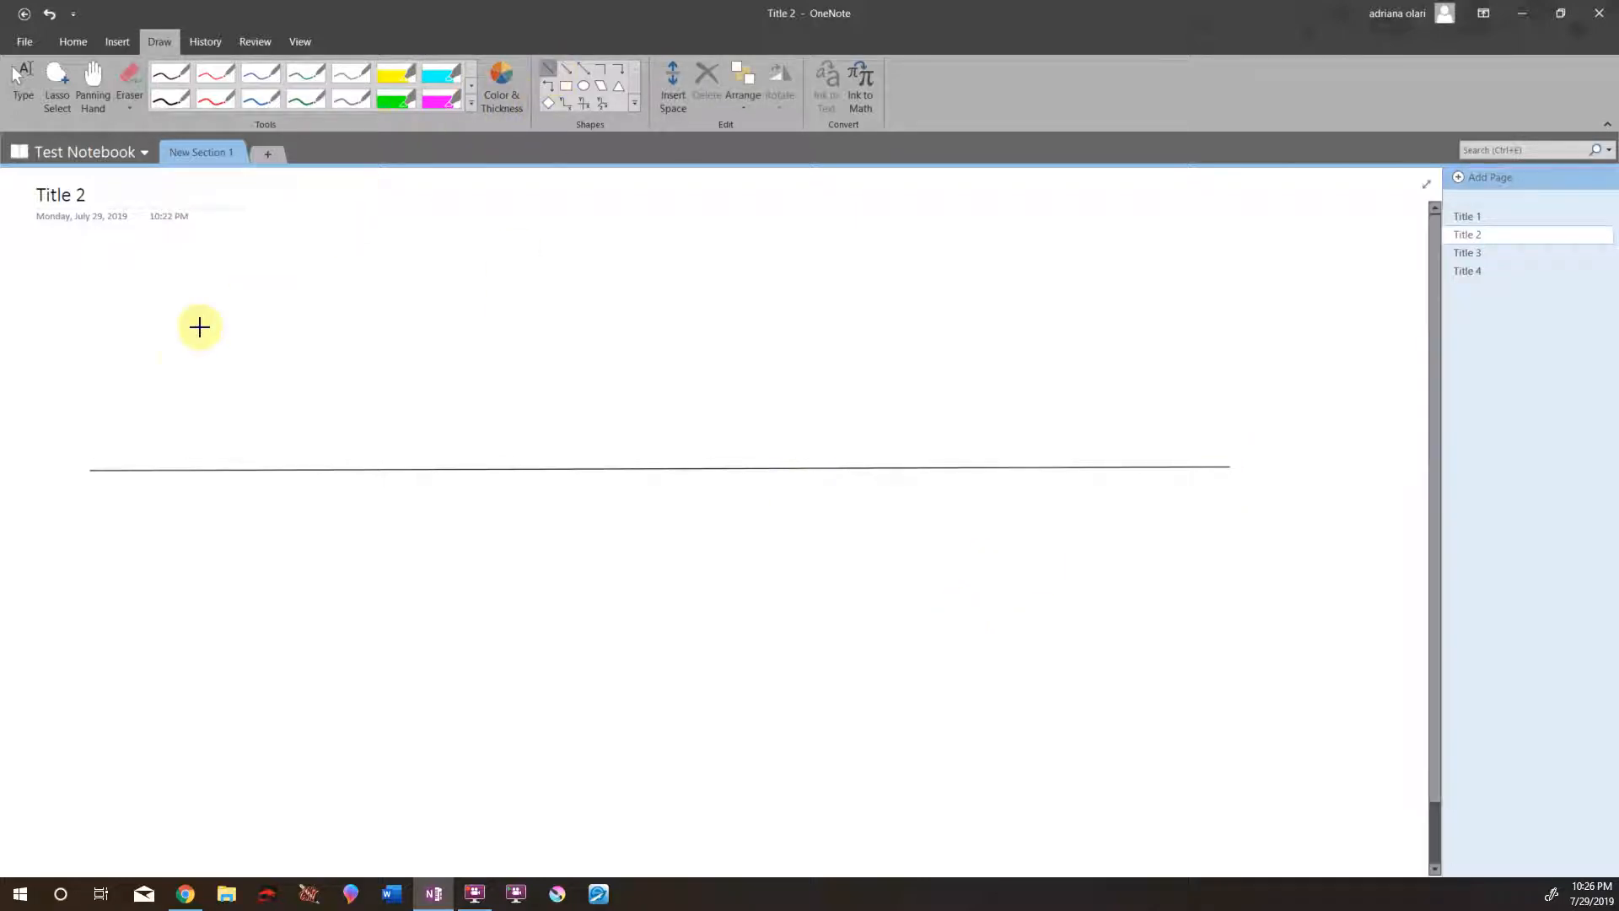
left_click_drag(161, 416, 161, 469)
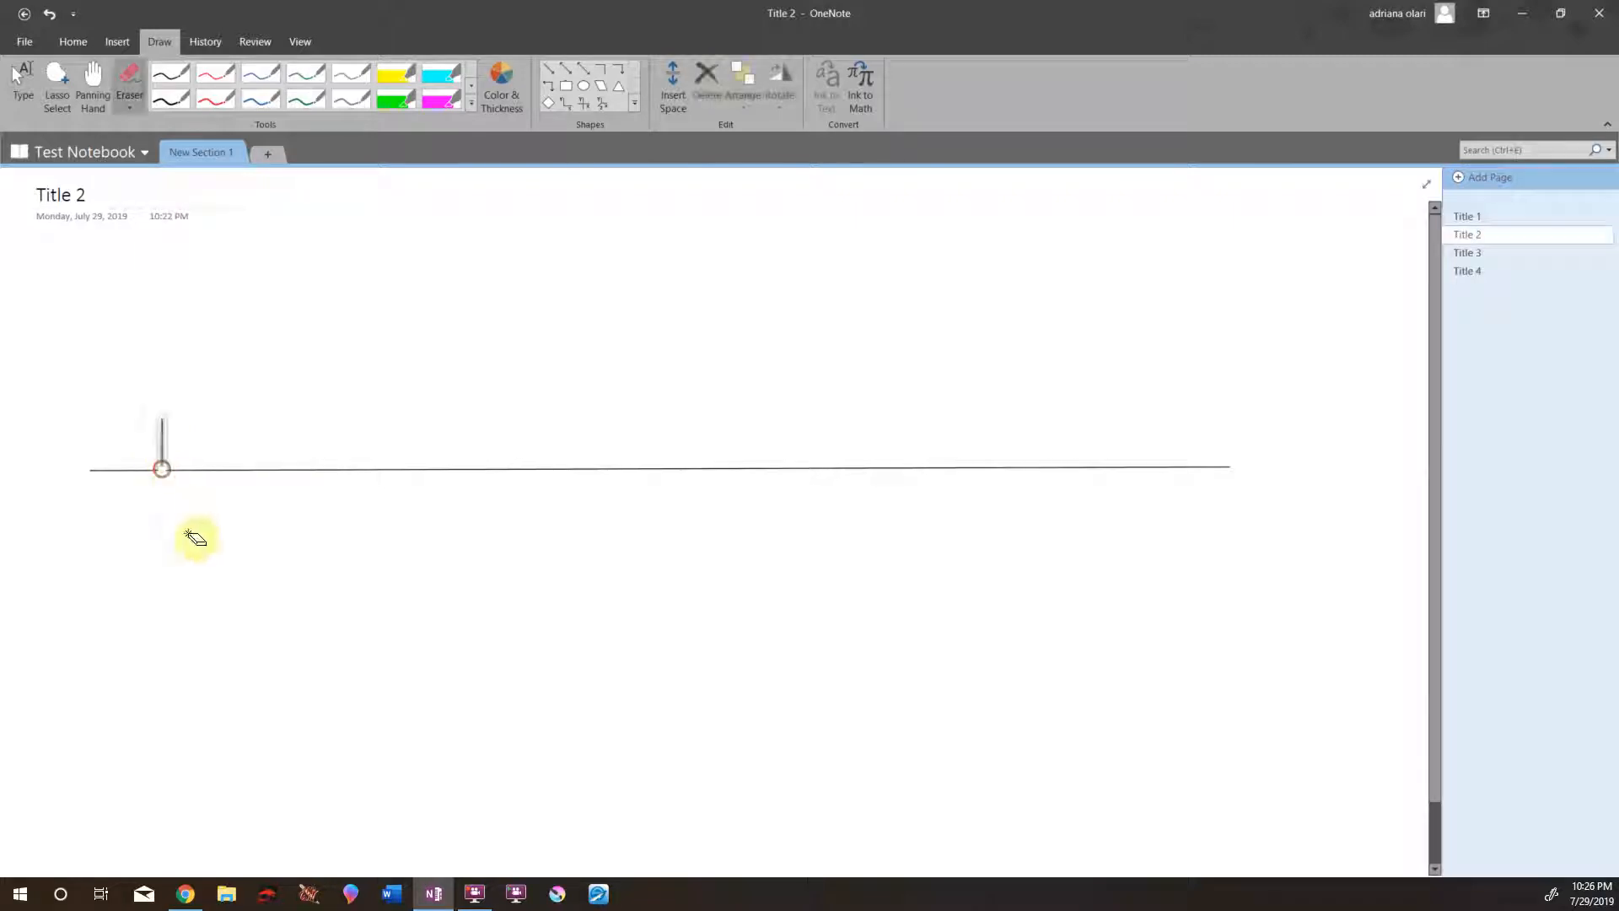
left_click(549, 67)
left_click_drag(360, 416, 361, 455)
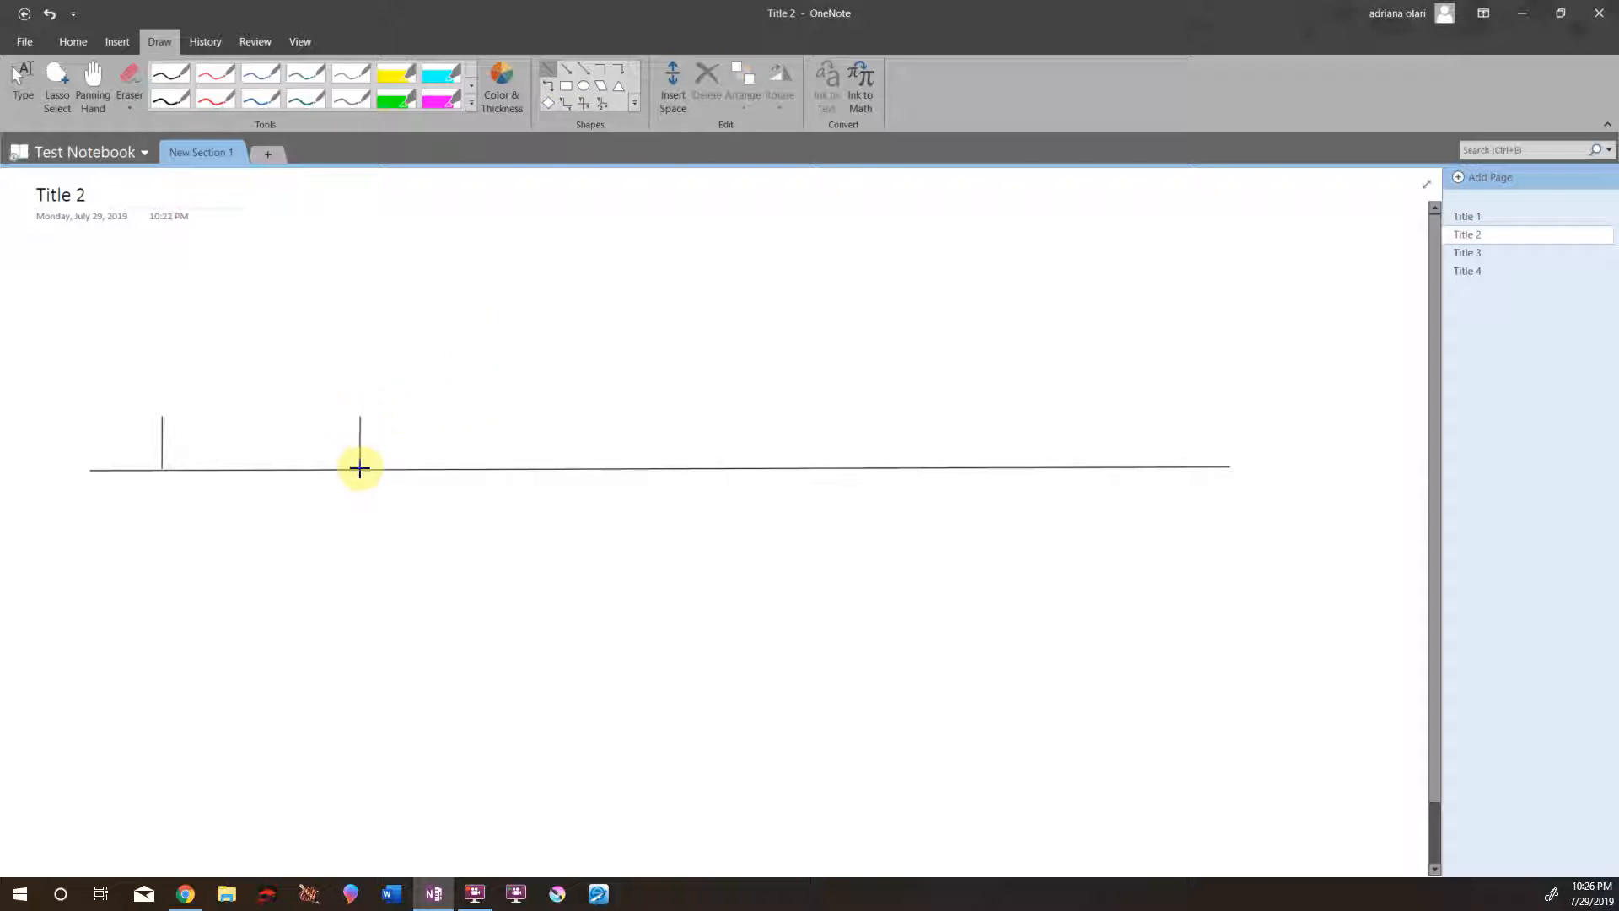
left_click_drag(360, 470, 360, 470)
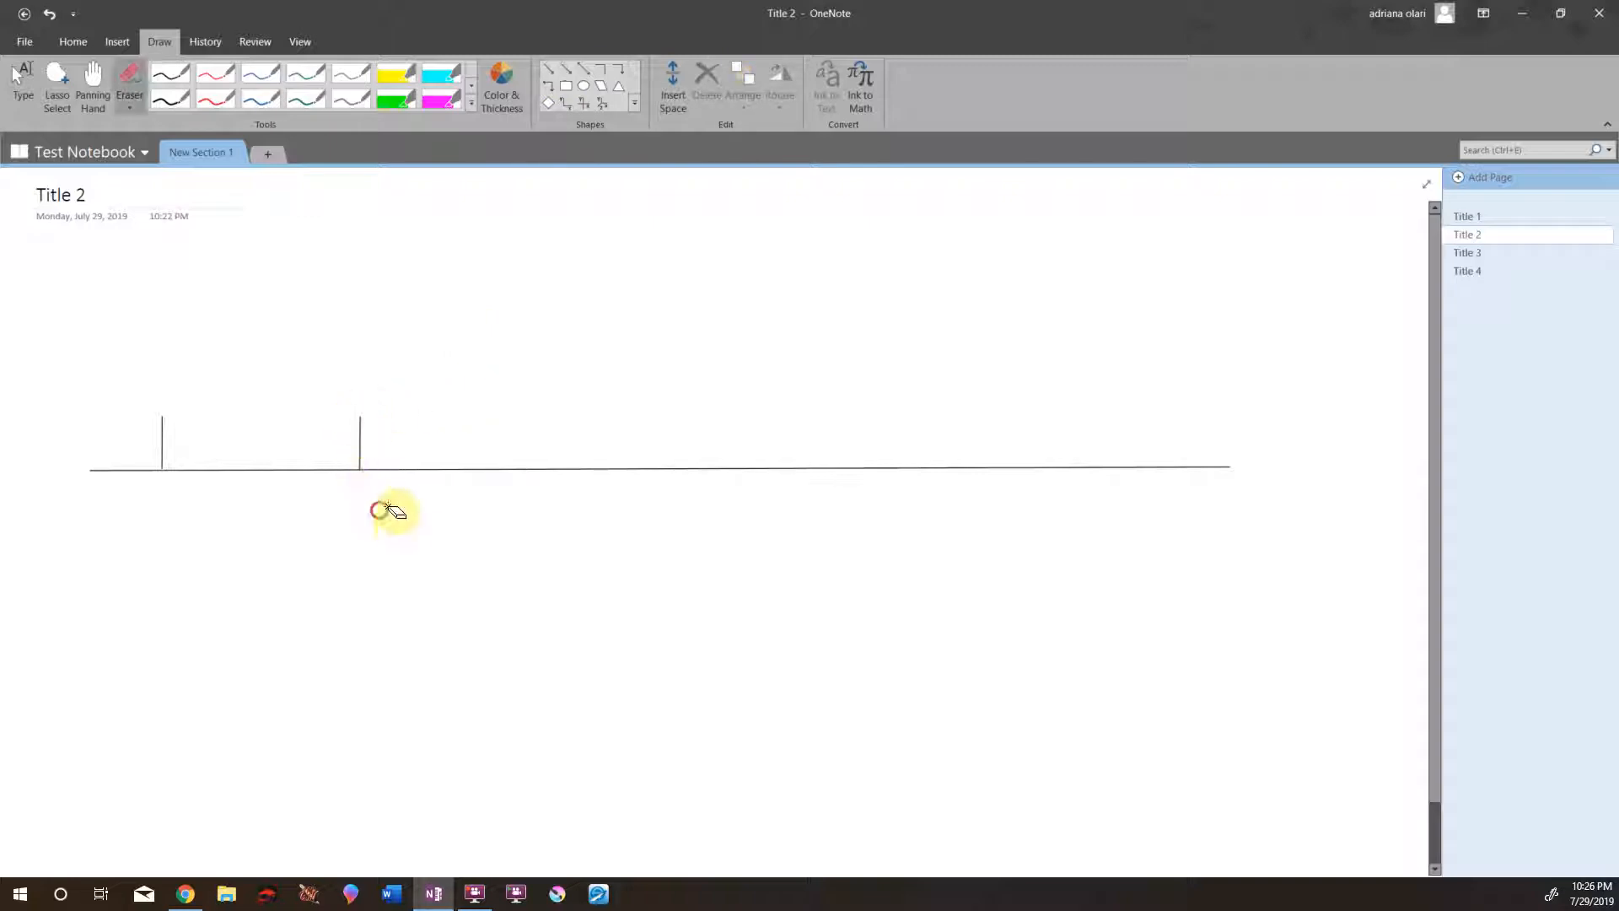
left_click(543, 69)
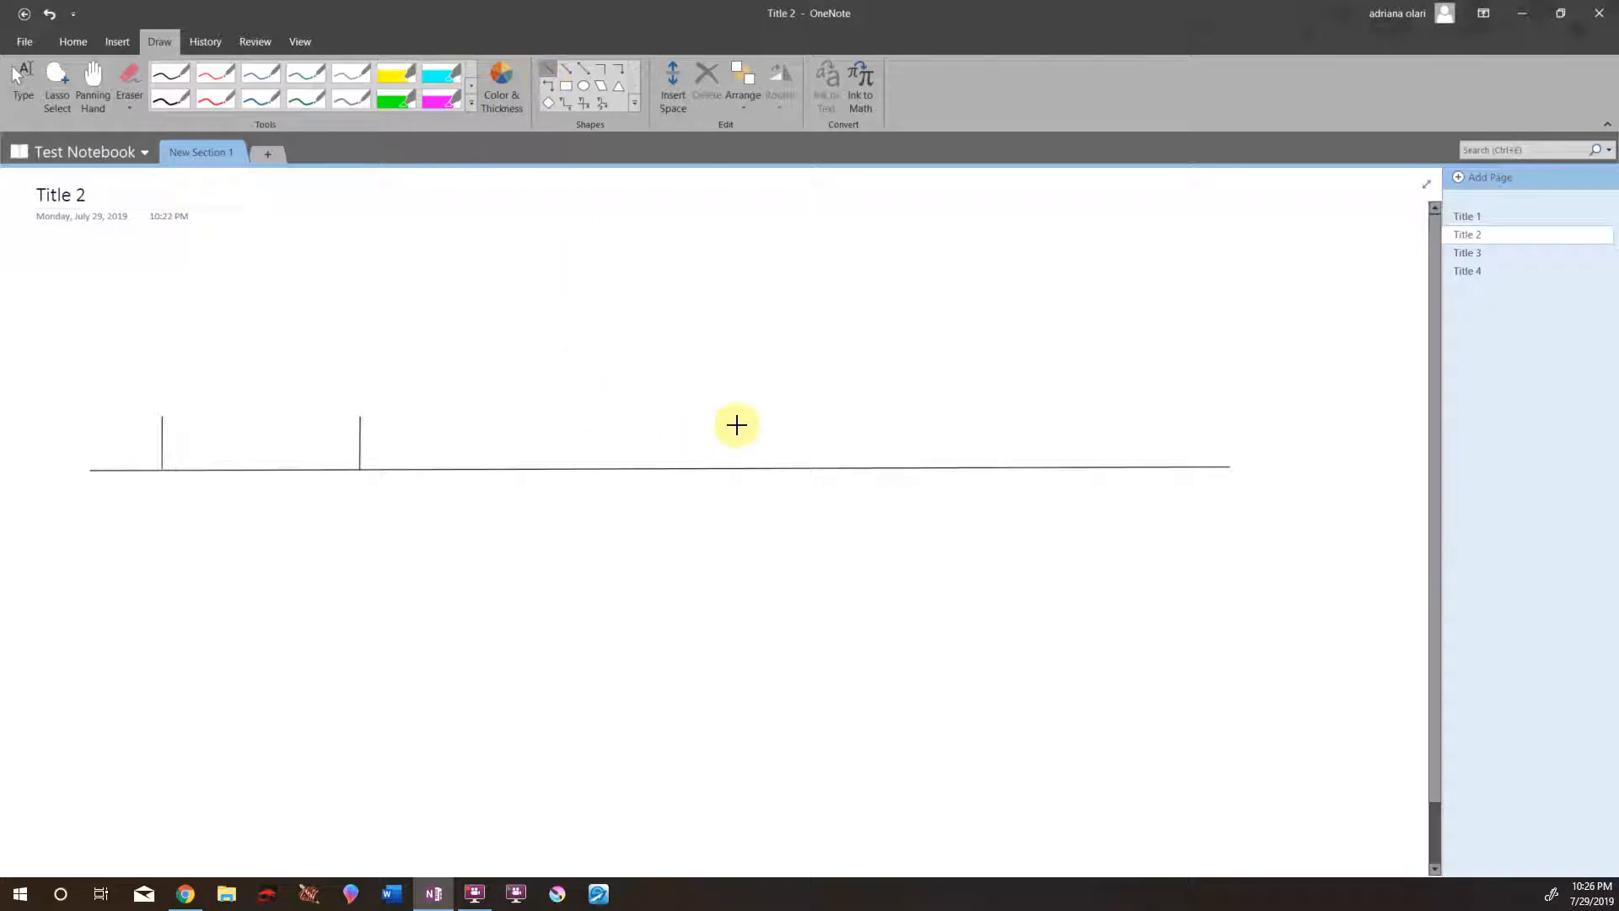
left_click_drag(827, 399, 831, 470)
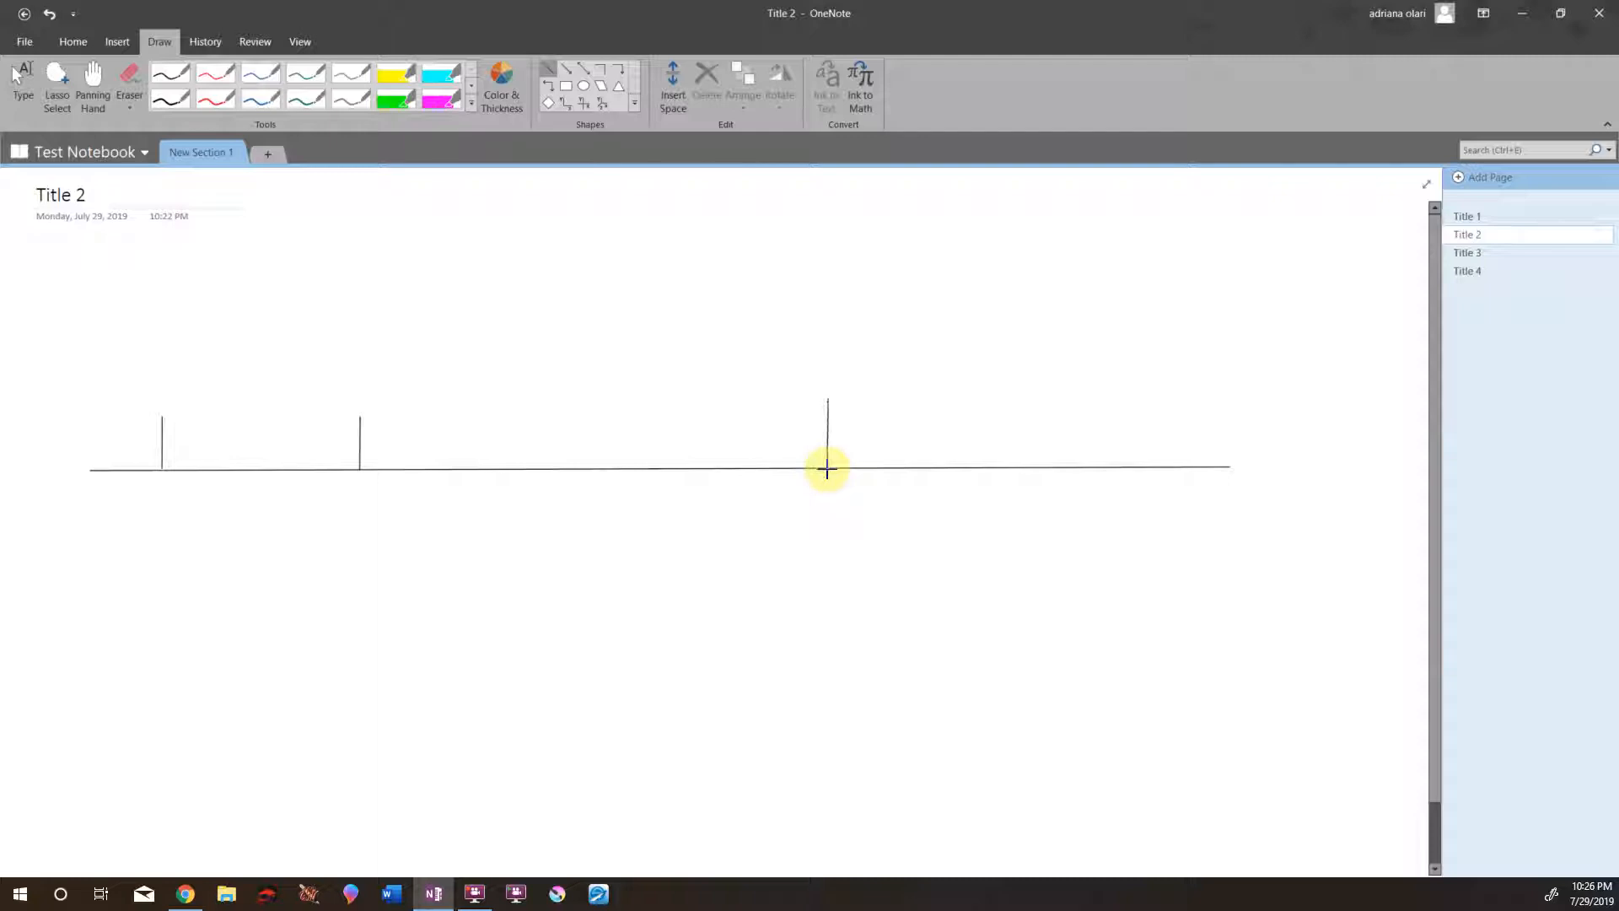
- Finish the third vertical line and draw two equally tall ones to its right, the last near the horizontal line's right end
left_click_drag(827, 468, 828, 470)
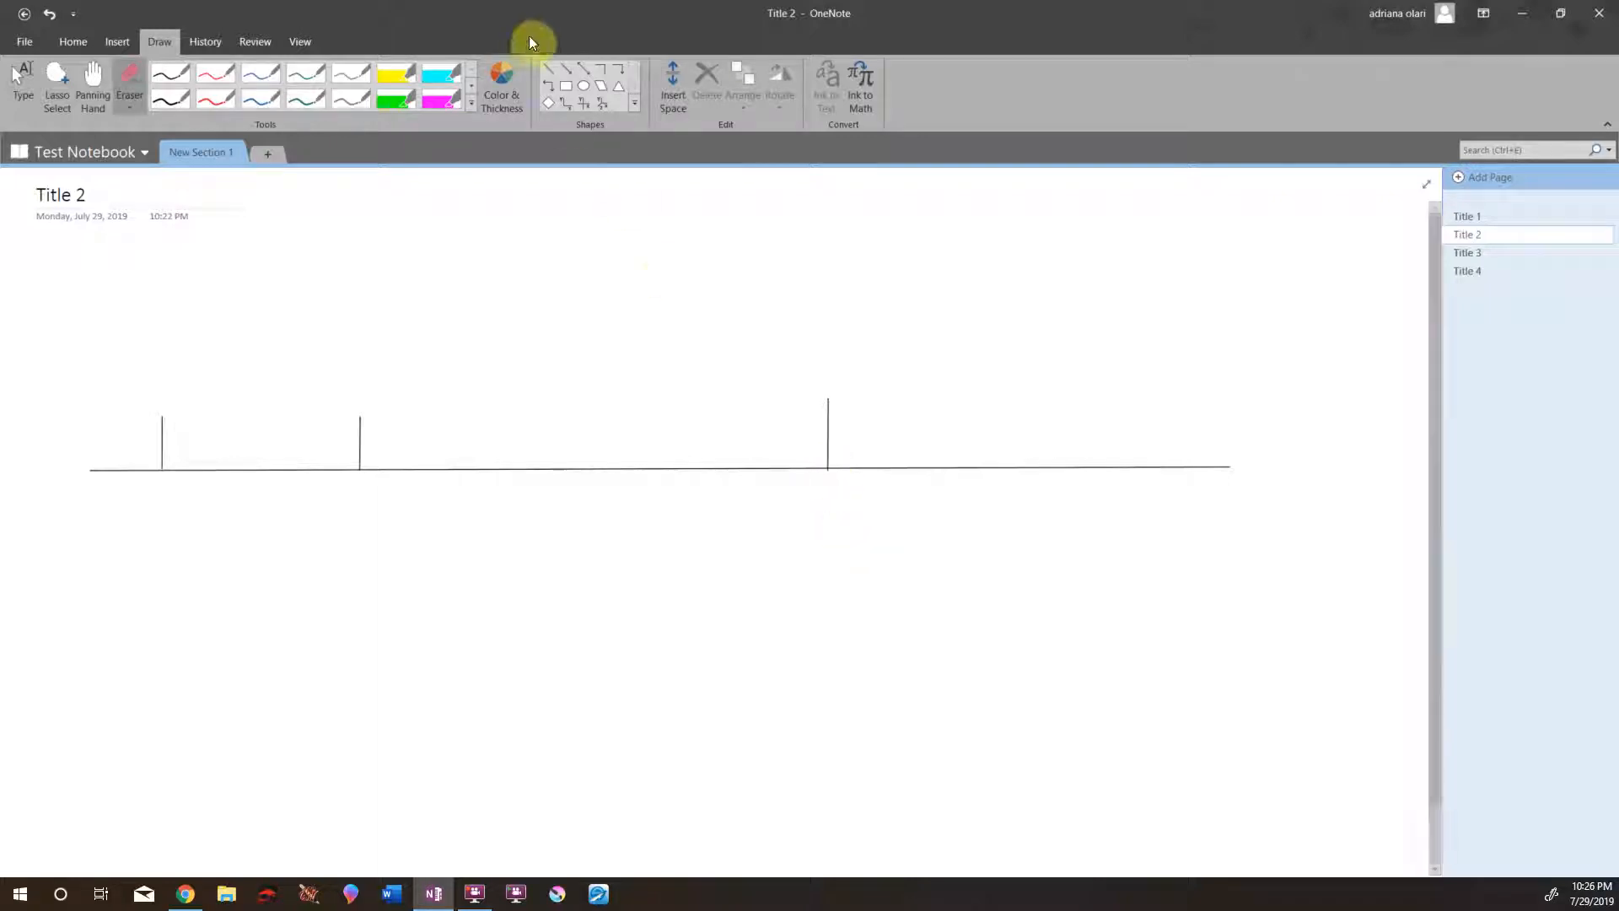
left_click(550, 71)
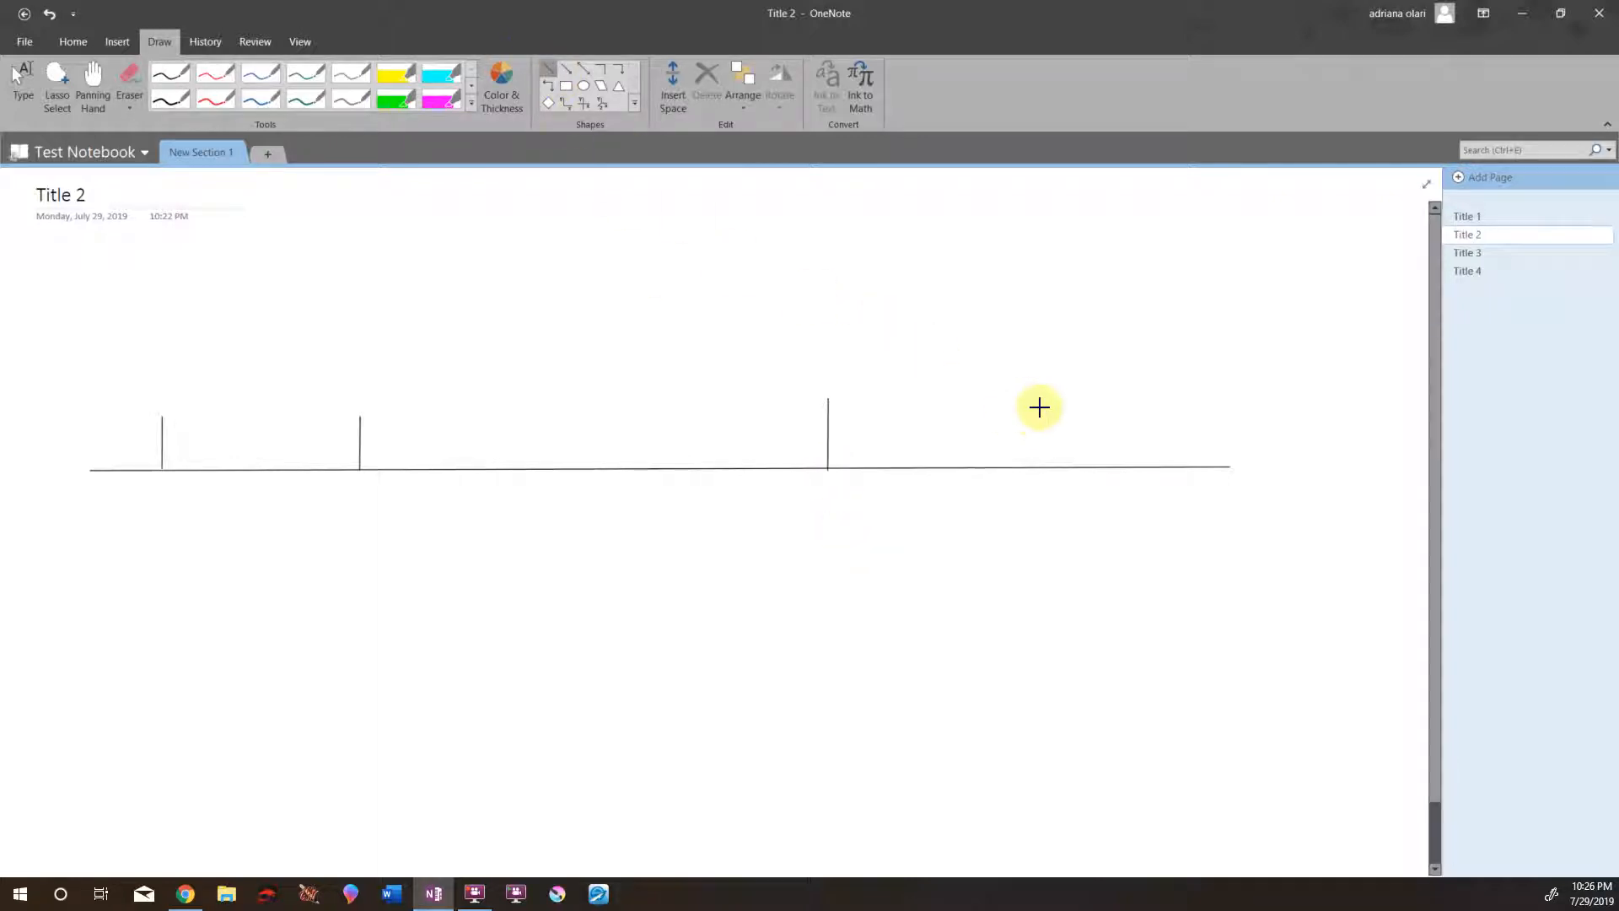
left_click_drag(1025, 398, 1027, 466)
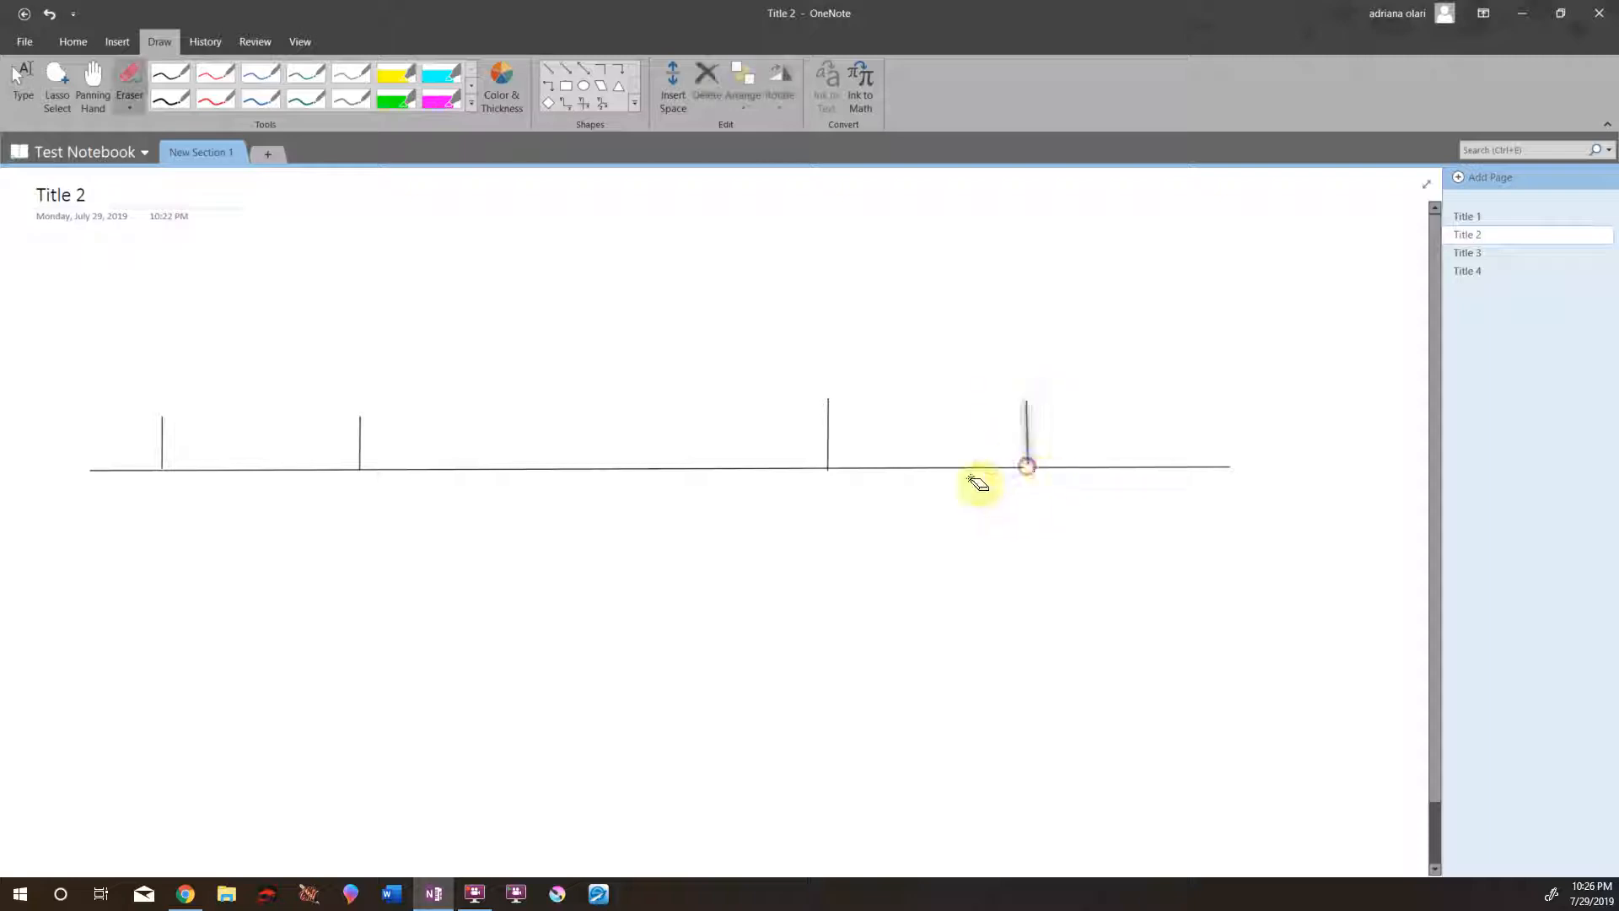
left_click(546, 67)
mouse_move(1207, 398)
left_mouse_down()
mouse_move(1227, 455)
mouse_move(1209, 469)
left_mouse_up()
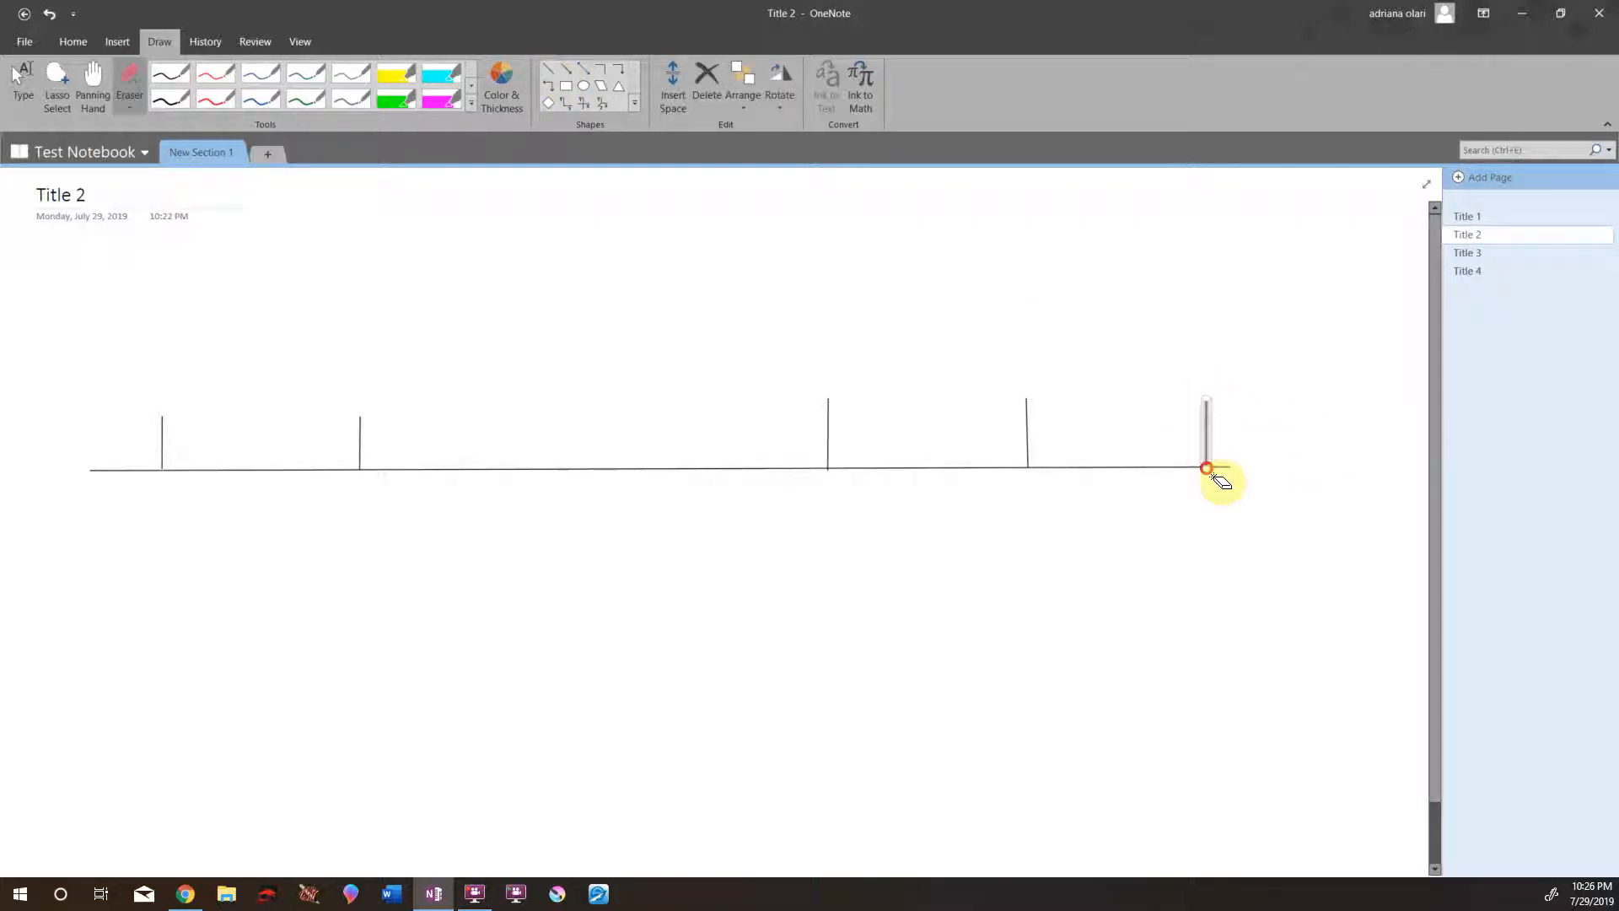
- Add two shorter vertical lines between the third and fourth vertical lines, one close to the third and one nearer the fourth
left_click(546, 67)
left_click_drag(862, 429, 864, 468)
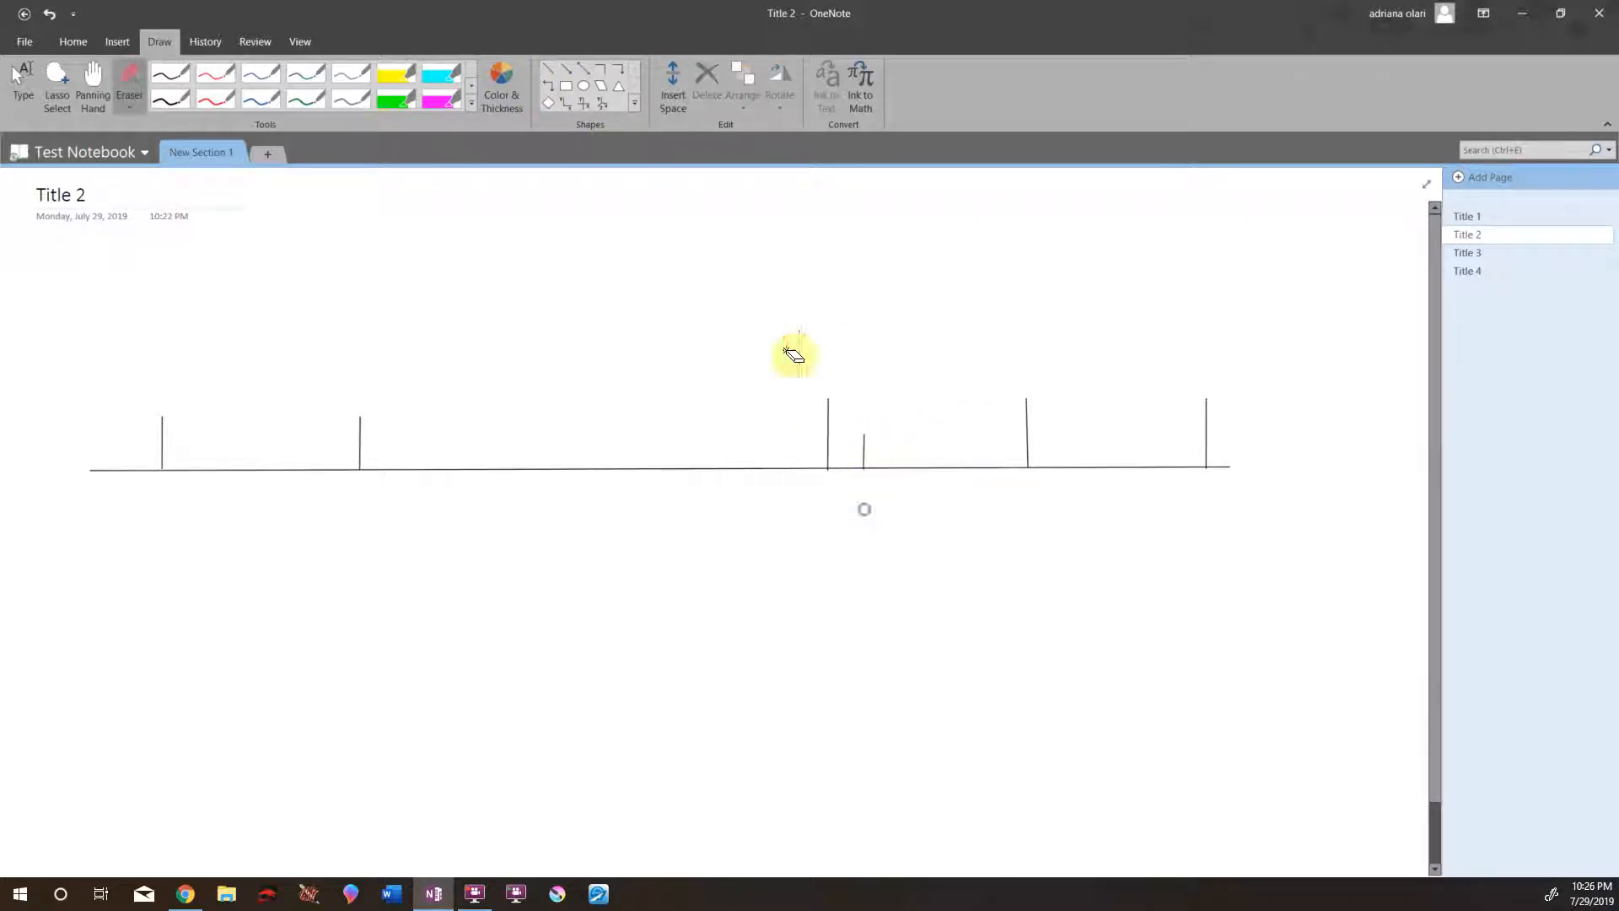
left_click(548, 67)
left_click_drag(951, 418, 955, 468)
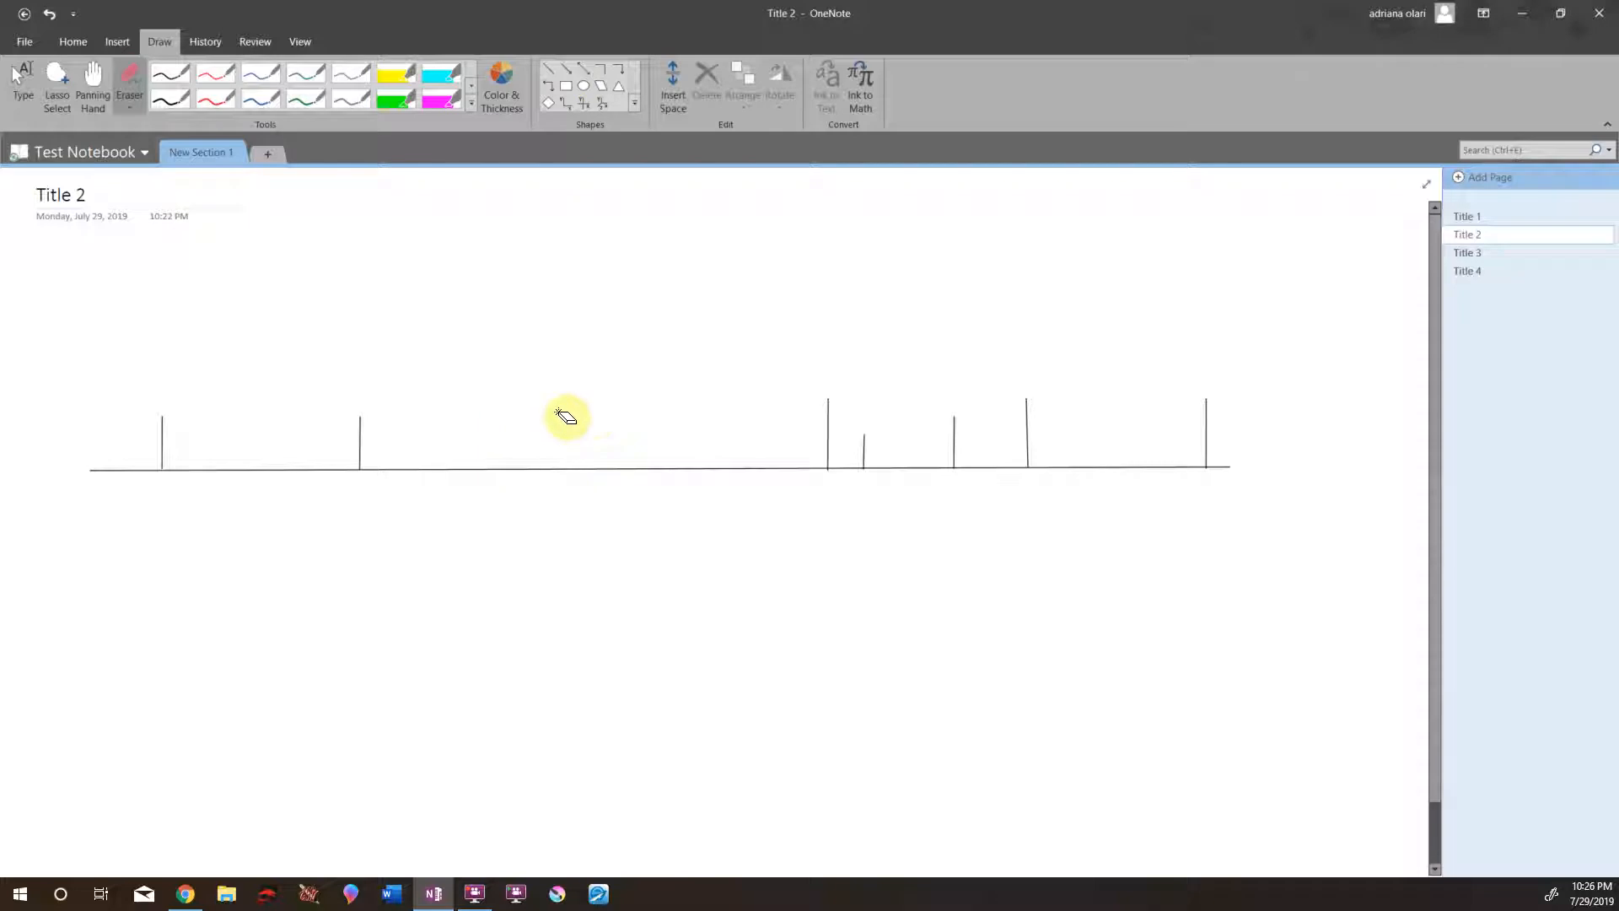
- Erase the shortest vertical line and redraw it with the Line shape at the same spot on the horizontal line
left_click_drag(830, 434, 901, 447)
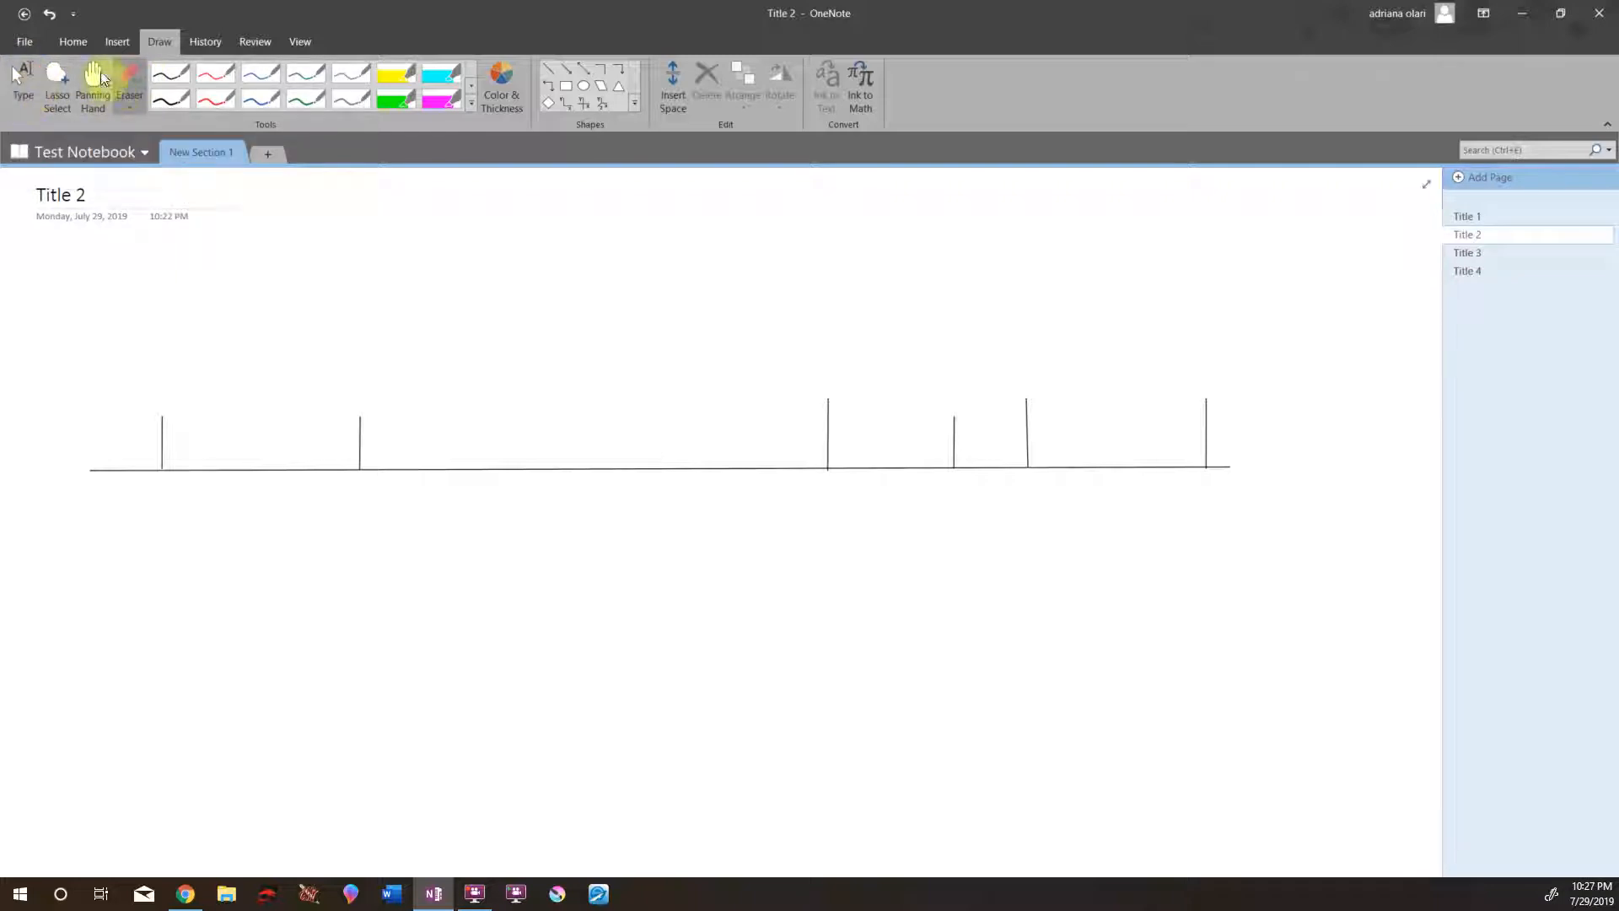
left_click(17, 78)
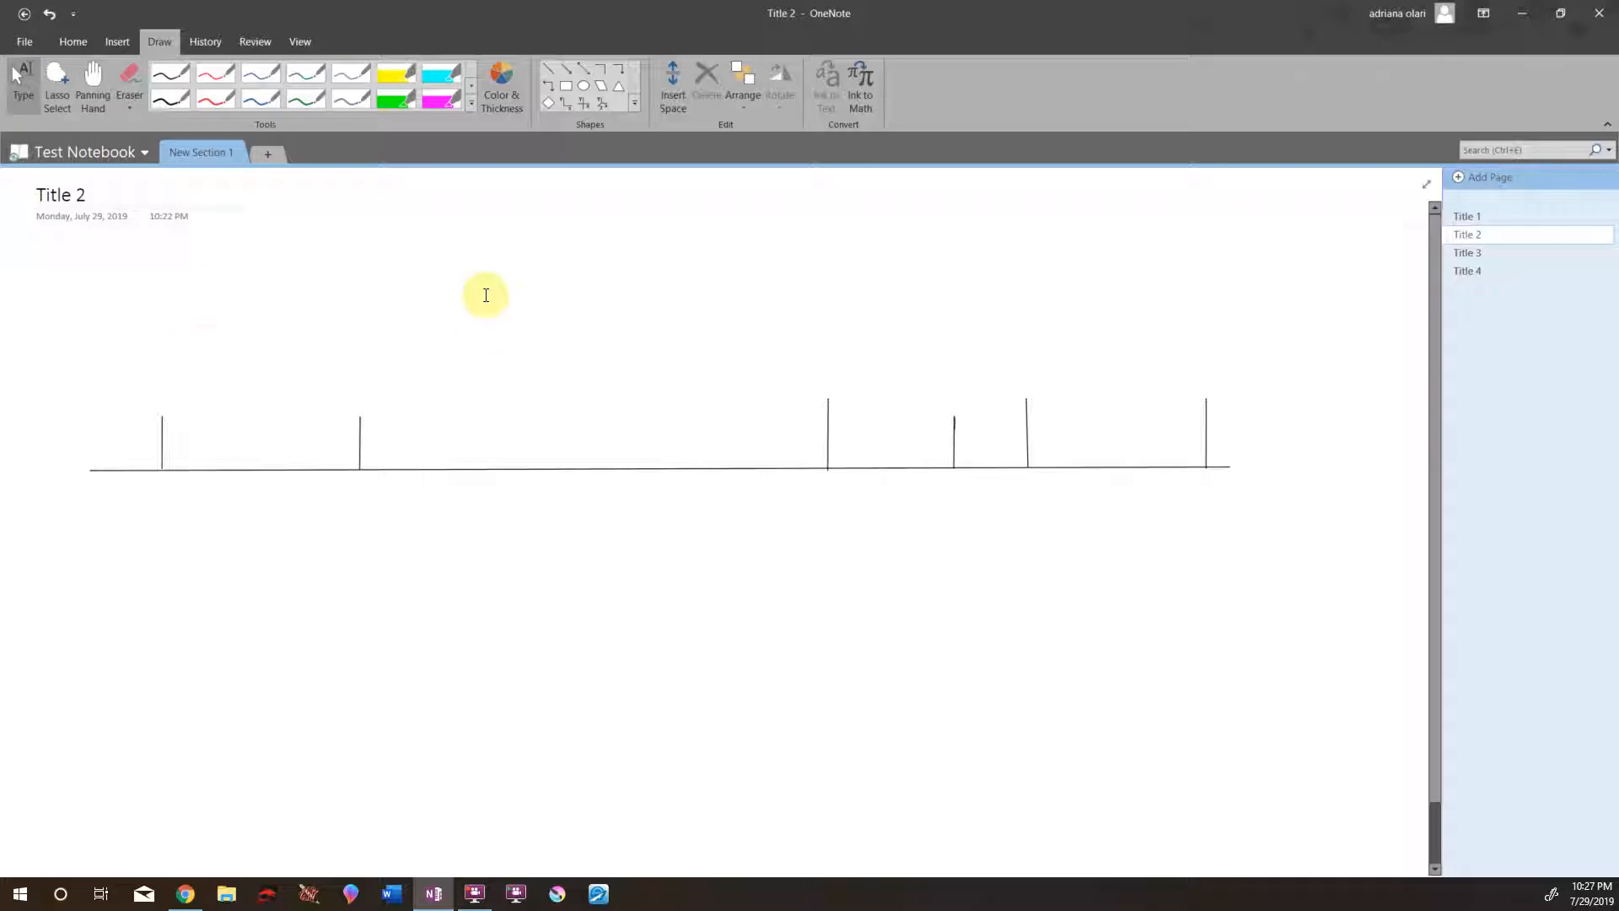
left_click(549, 71)
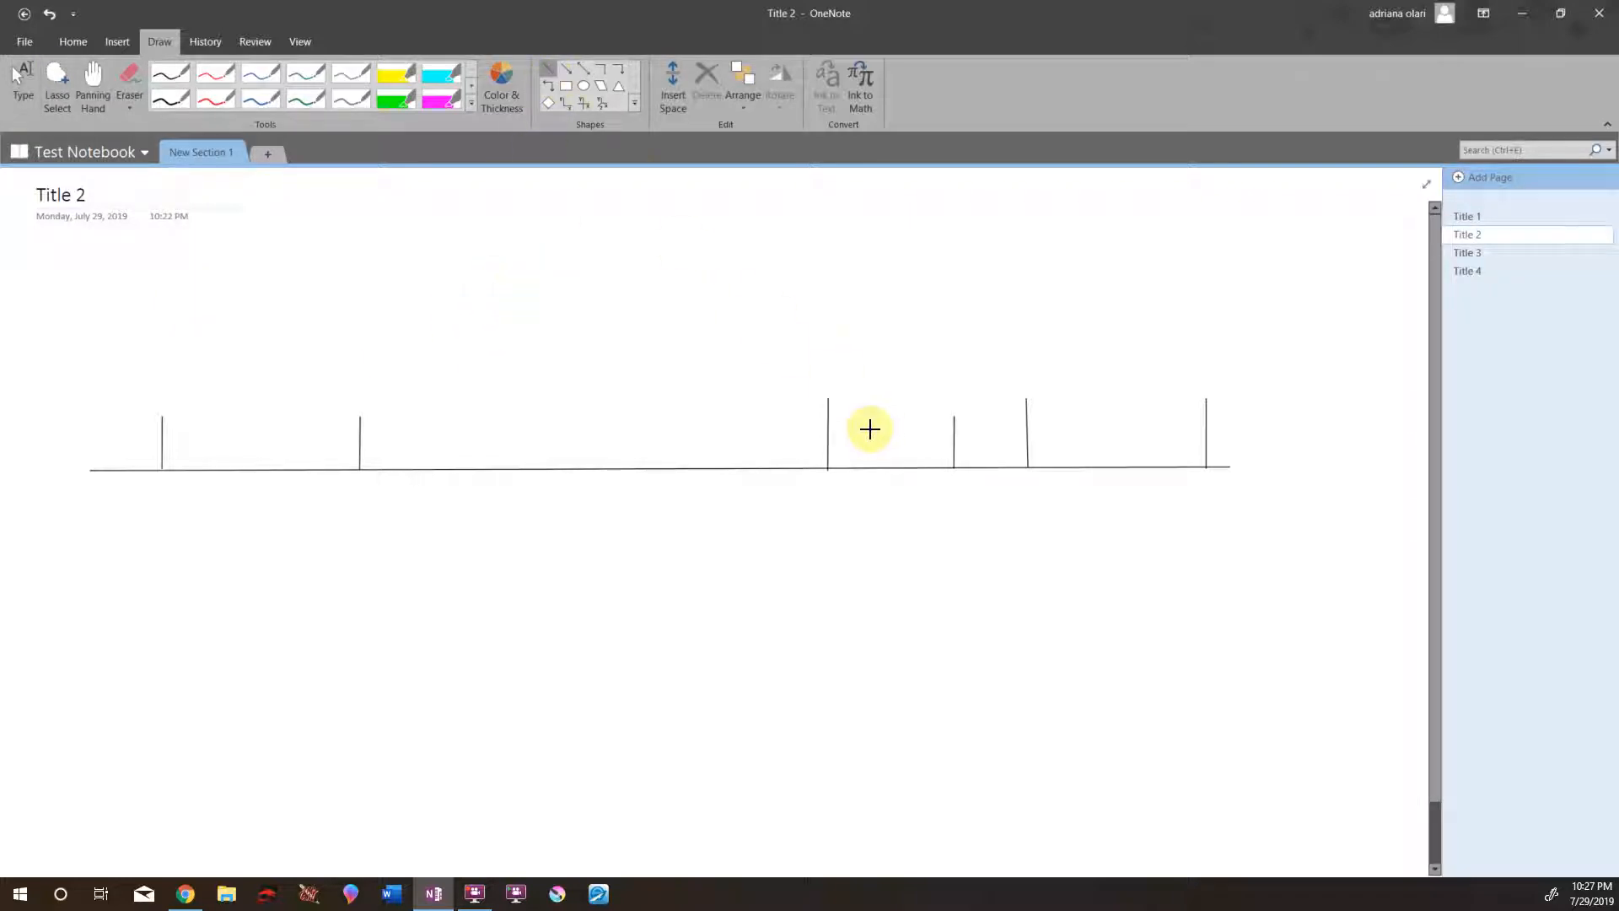
left_click_drag(869, 432, 865, 469)
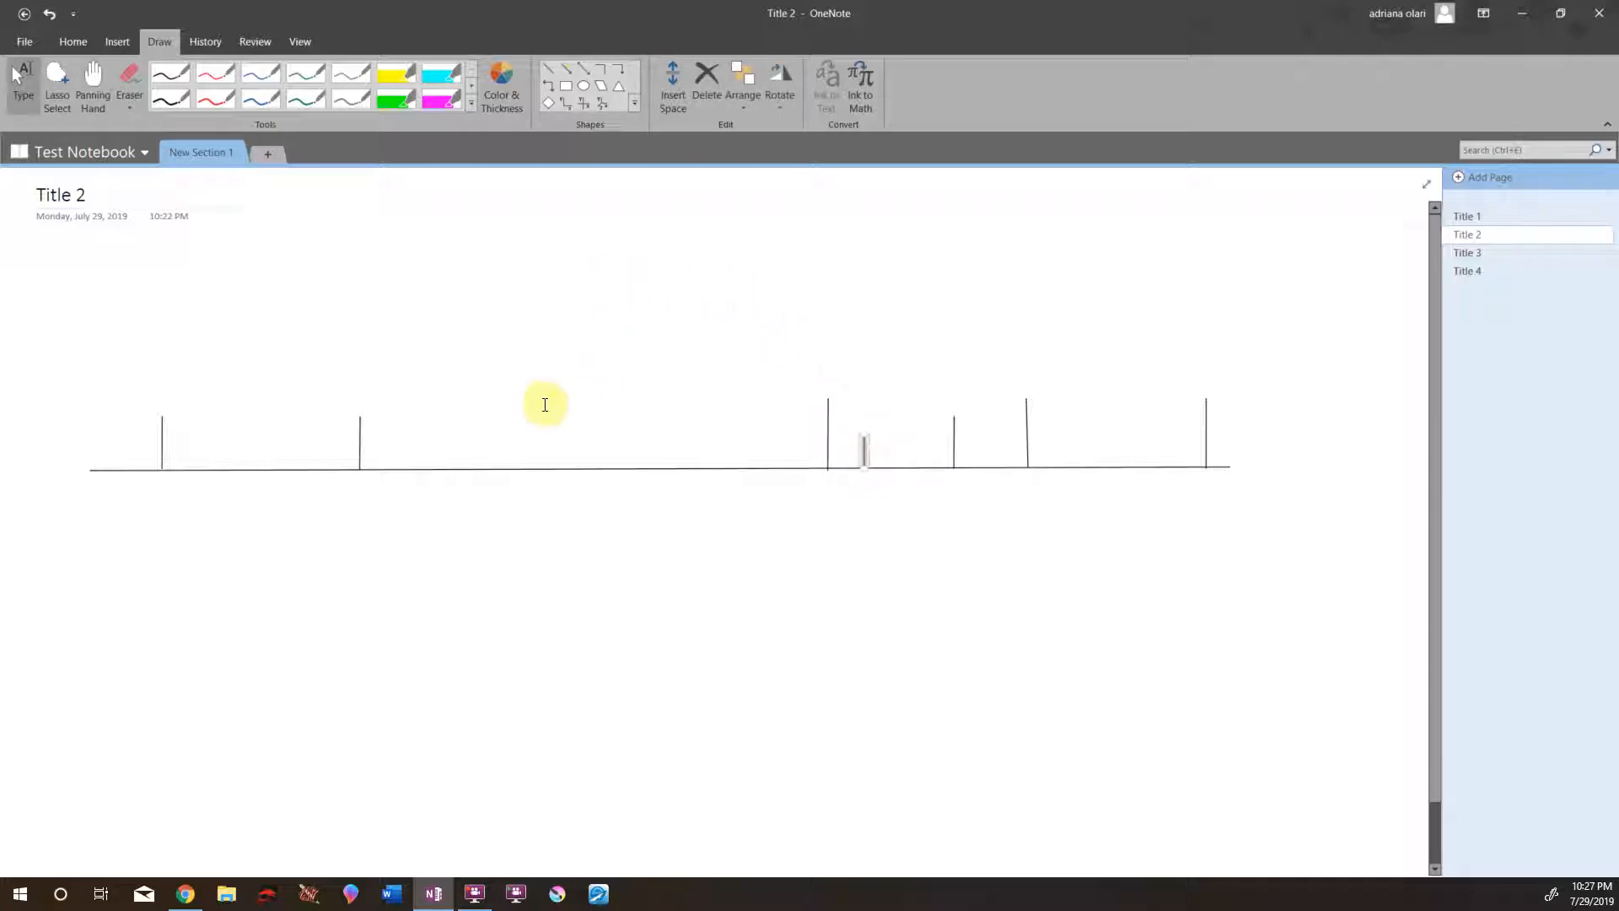
- Select the shortest vertical line and try to nudge it slightly downward
left_click(701, 673)
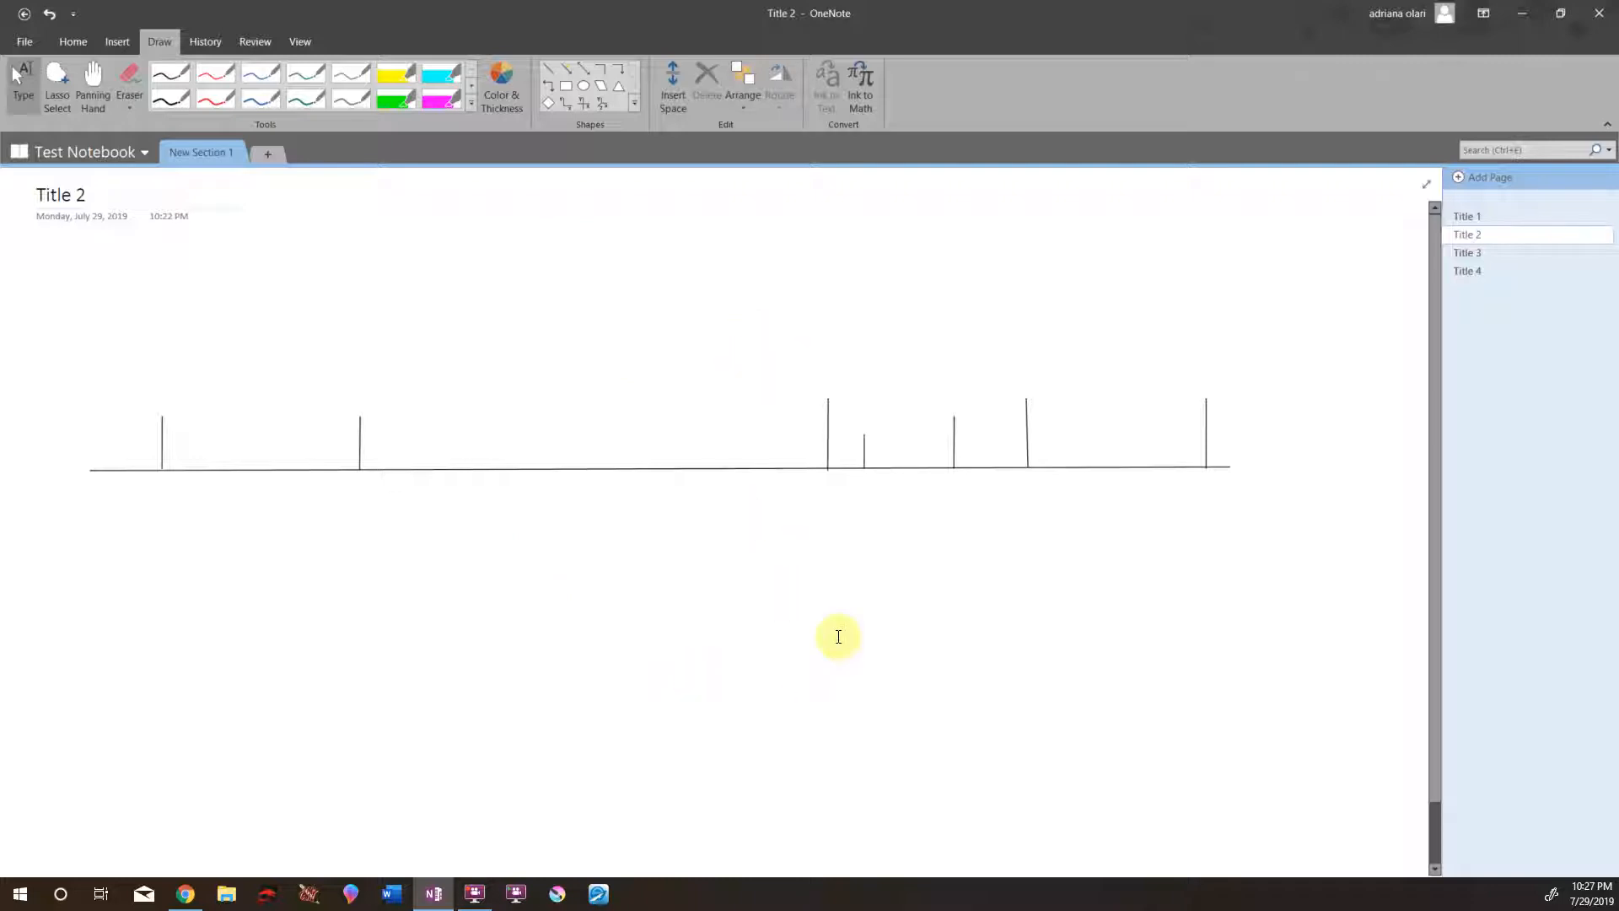
left_click(861, 455)
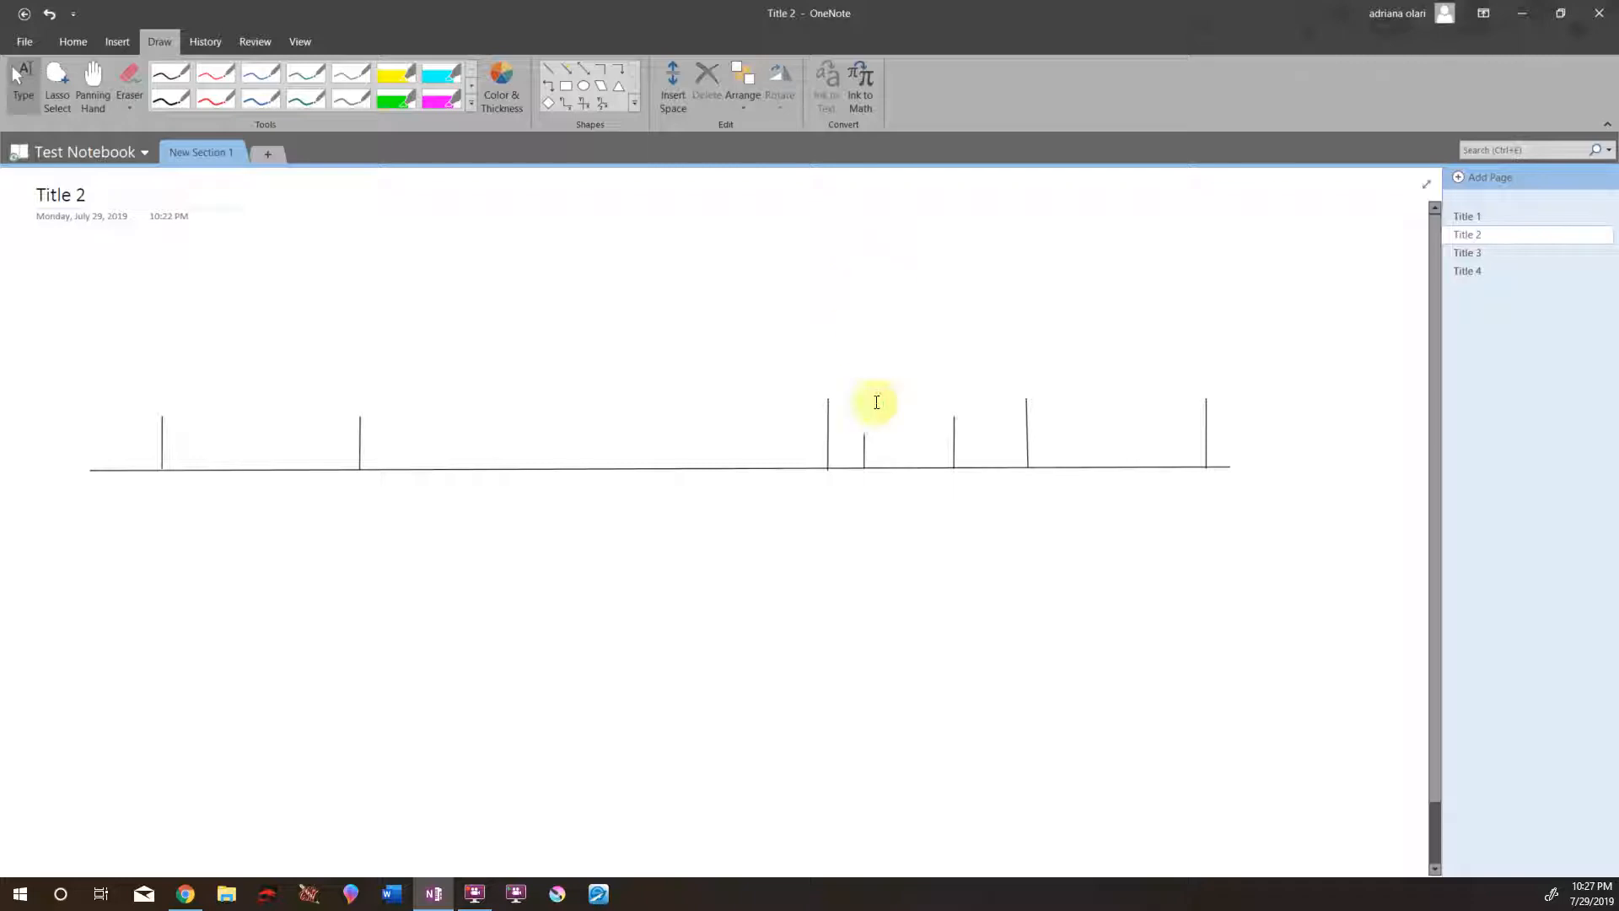
left_click(864, 447)
mouse_move(865, 448)
left_mouse_down()
mouse_move(614, 444)
mouse_move(863, 456)
left_mouse_up()
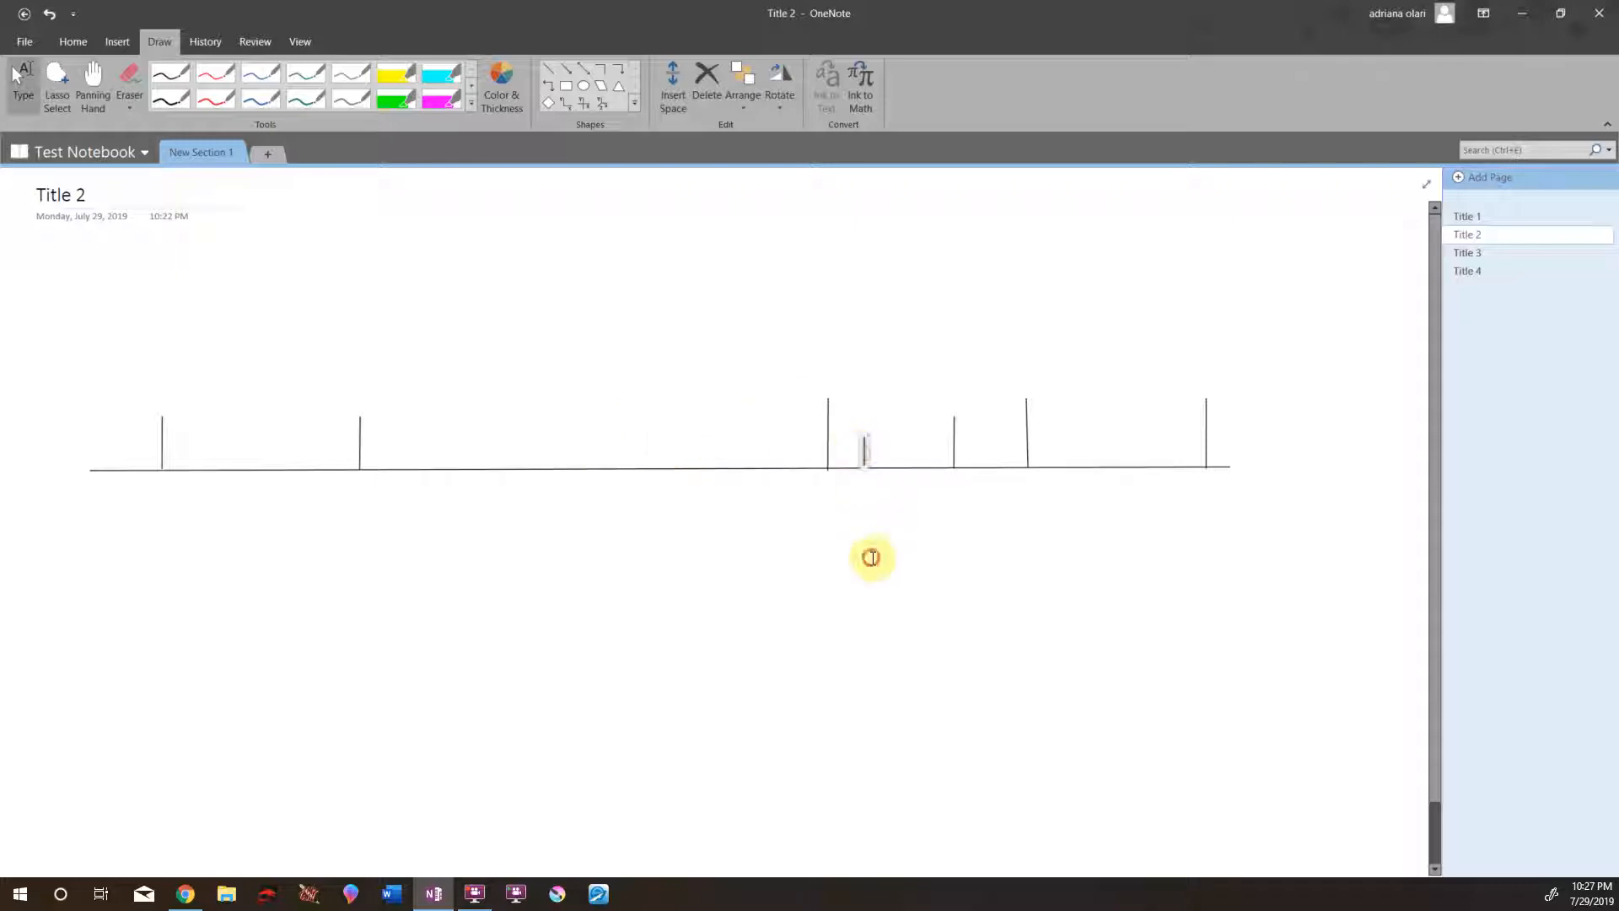
- Select the horizontal line and extend its right end close to the page's right edge
left_click(1136, 466)
left_click_drag(1236, 467, 1388, 472)
left_click(1255, 536)
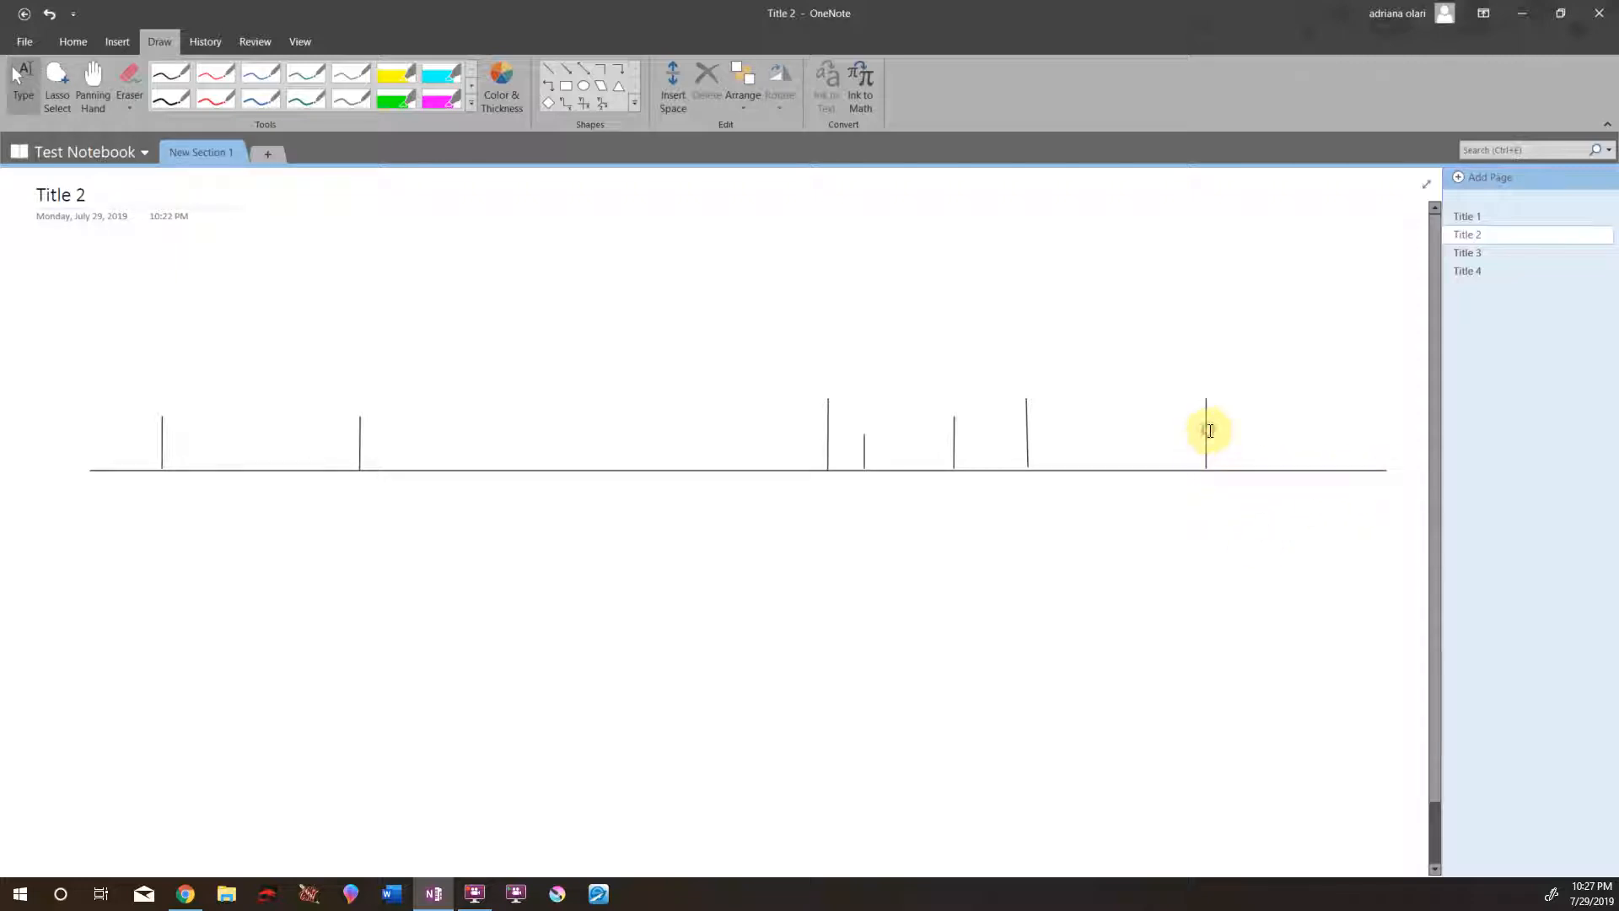
- Select the rightmost vertical line and try to adjust its upper end
left_click(1204, 431)
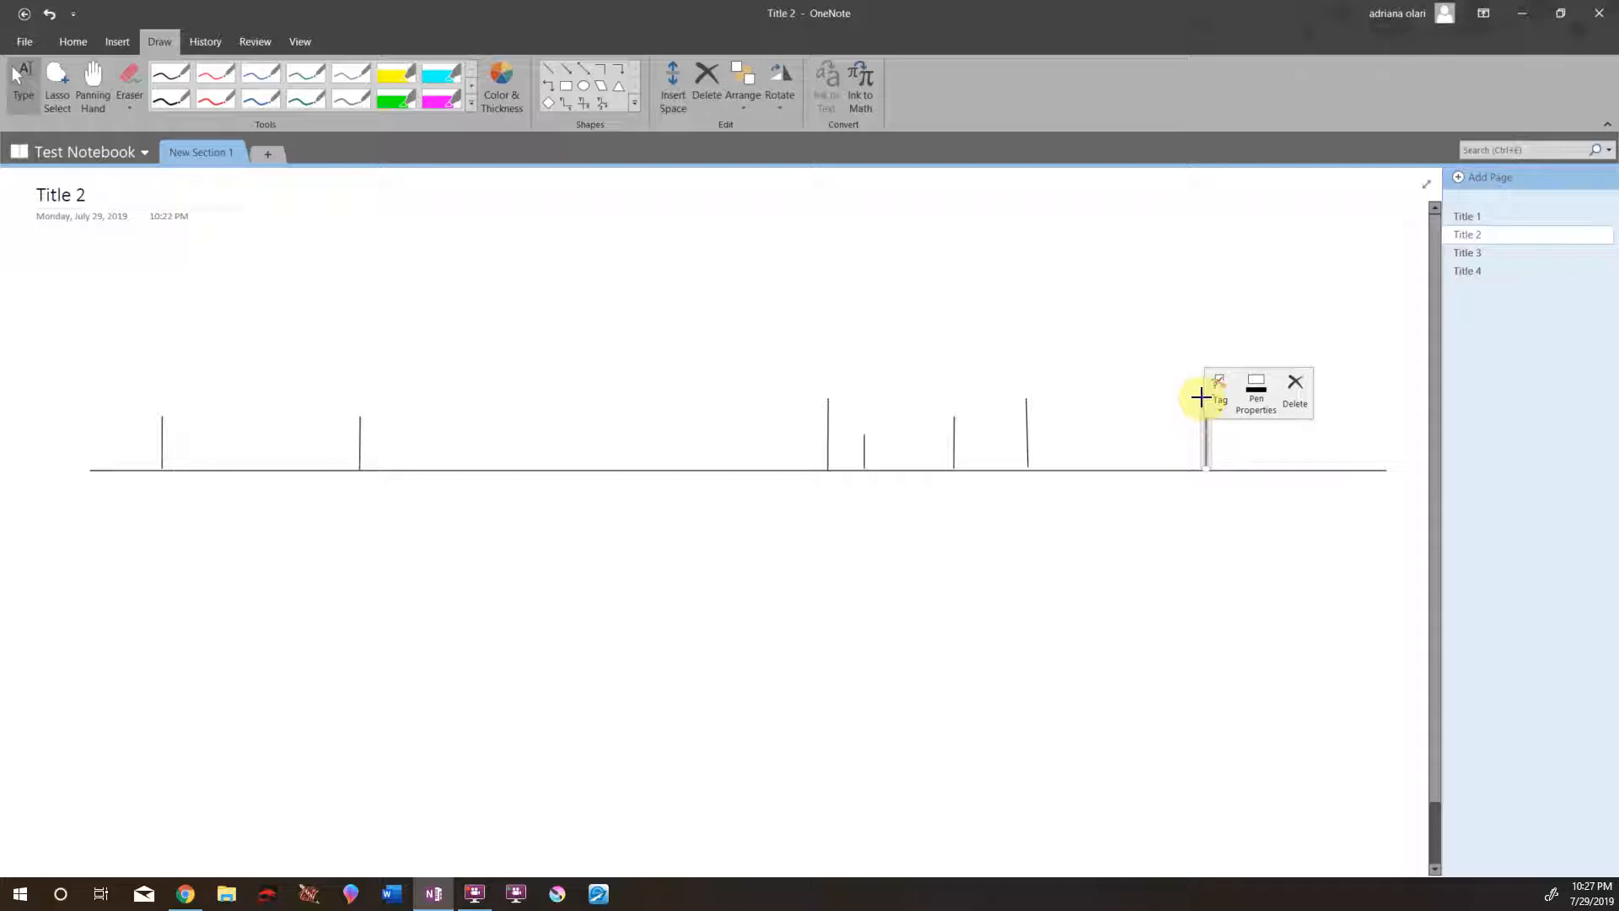
mouse_move(1208, 401)
left_mouse_down()
mouse_move(1210, 356)
mouse_move(1208, 397)
left_mouse_up()
left_click(1190, 369)
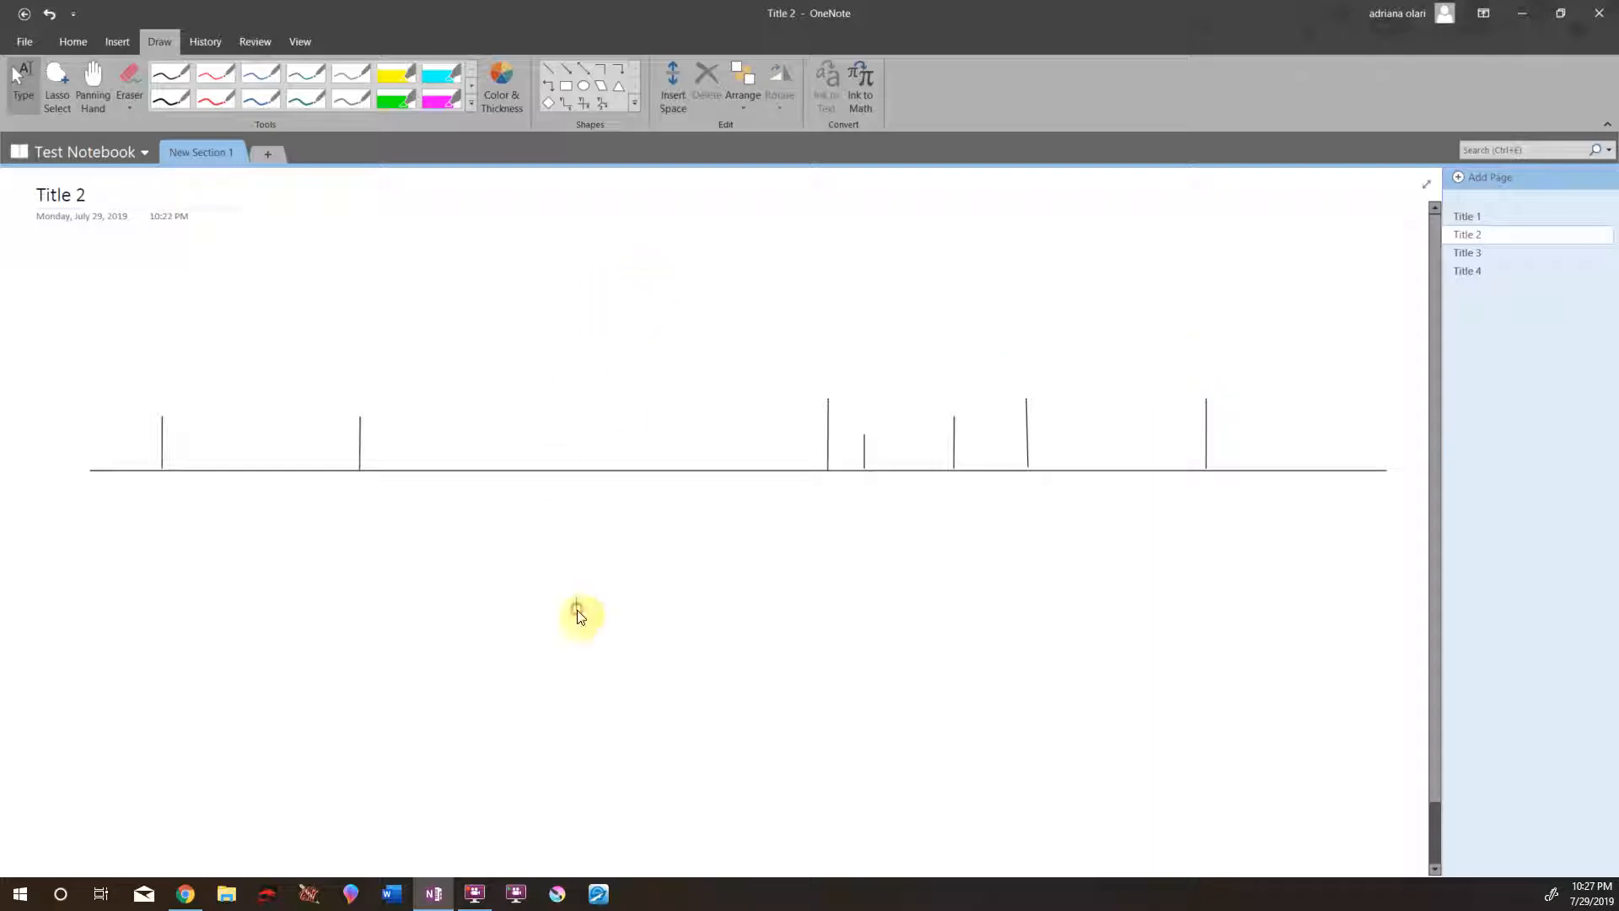
- Add the text "1989" above the horizontal line, left of its middle, and set its font size to 20
left_click(592, 294)
type("1989")
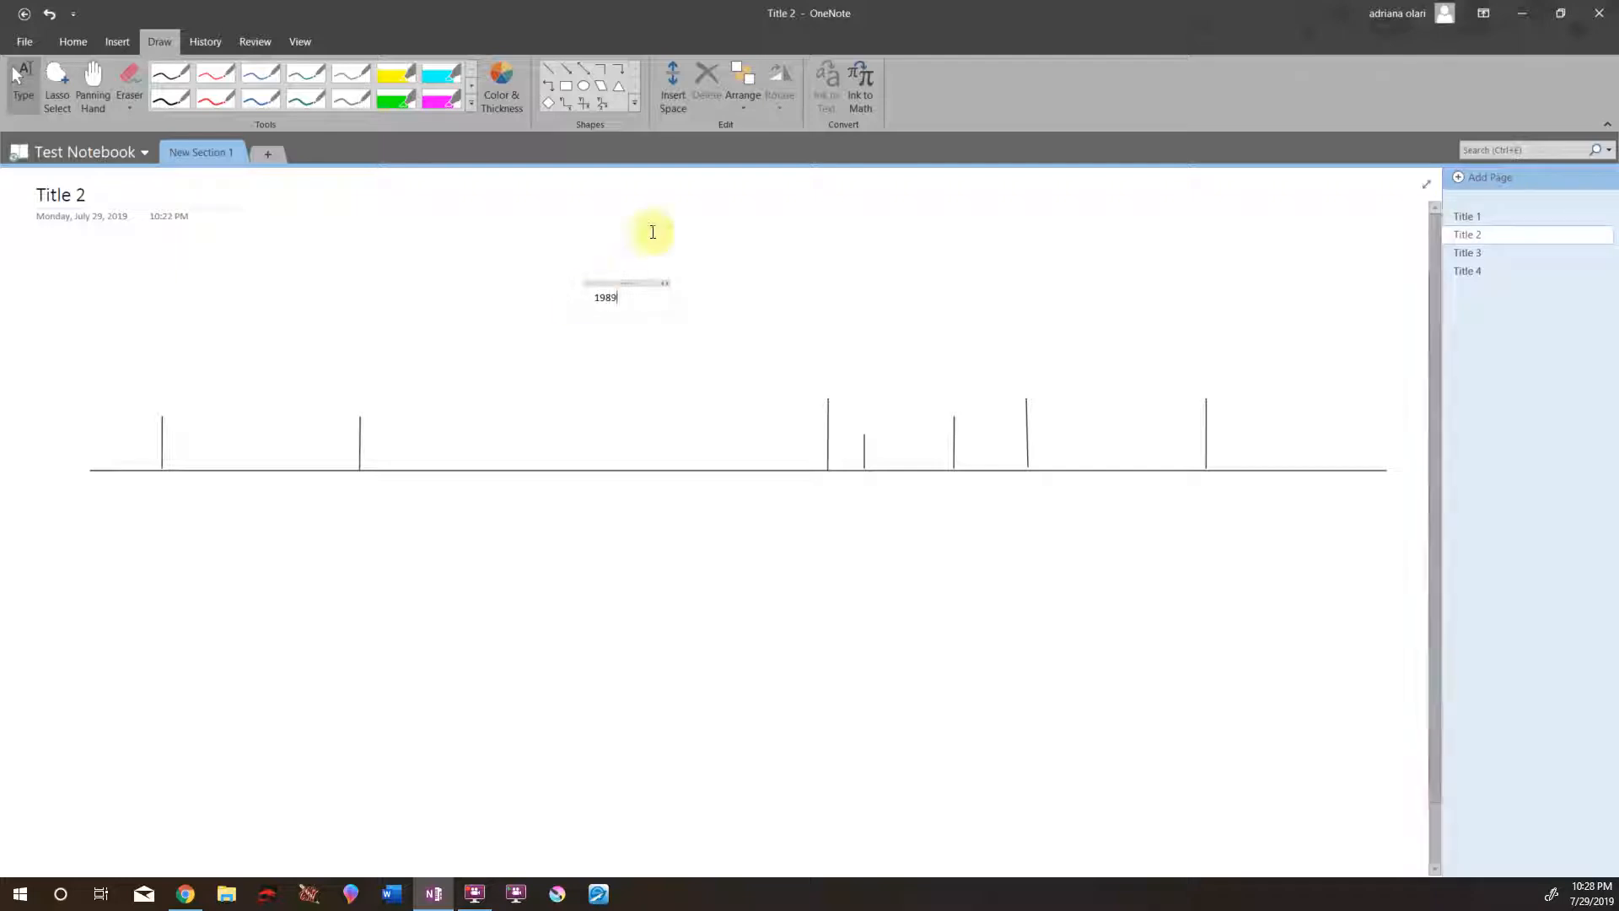
left_click_drag(619, 295, 593, 293)
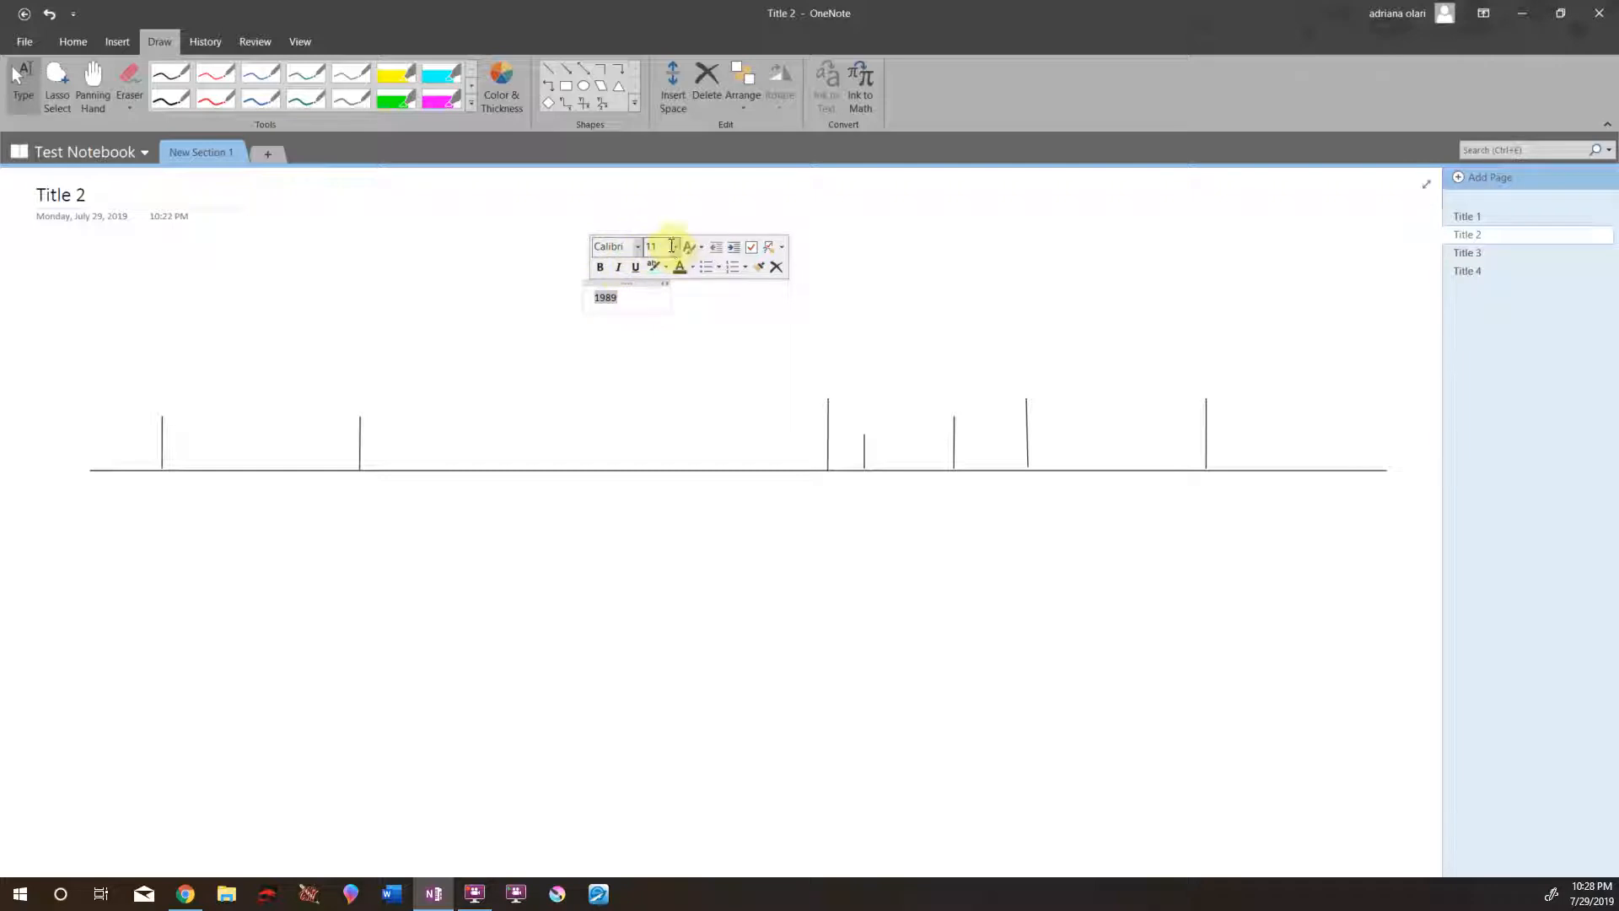
left_click(674, 246)
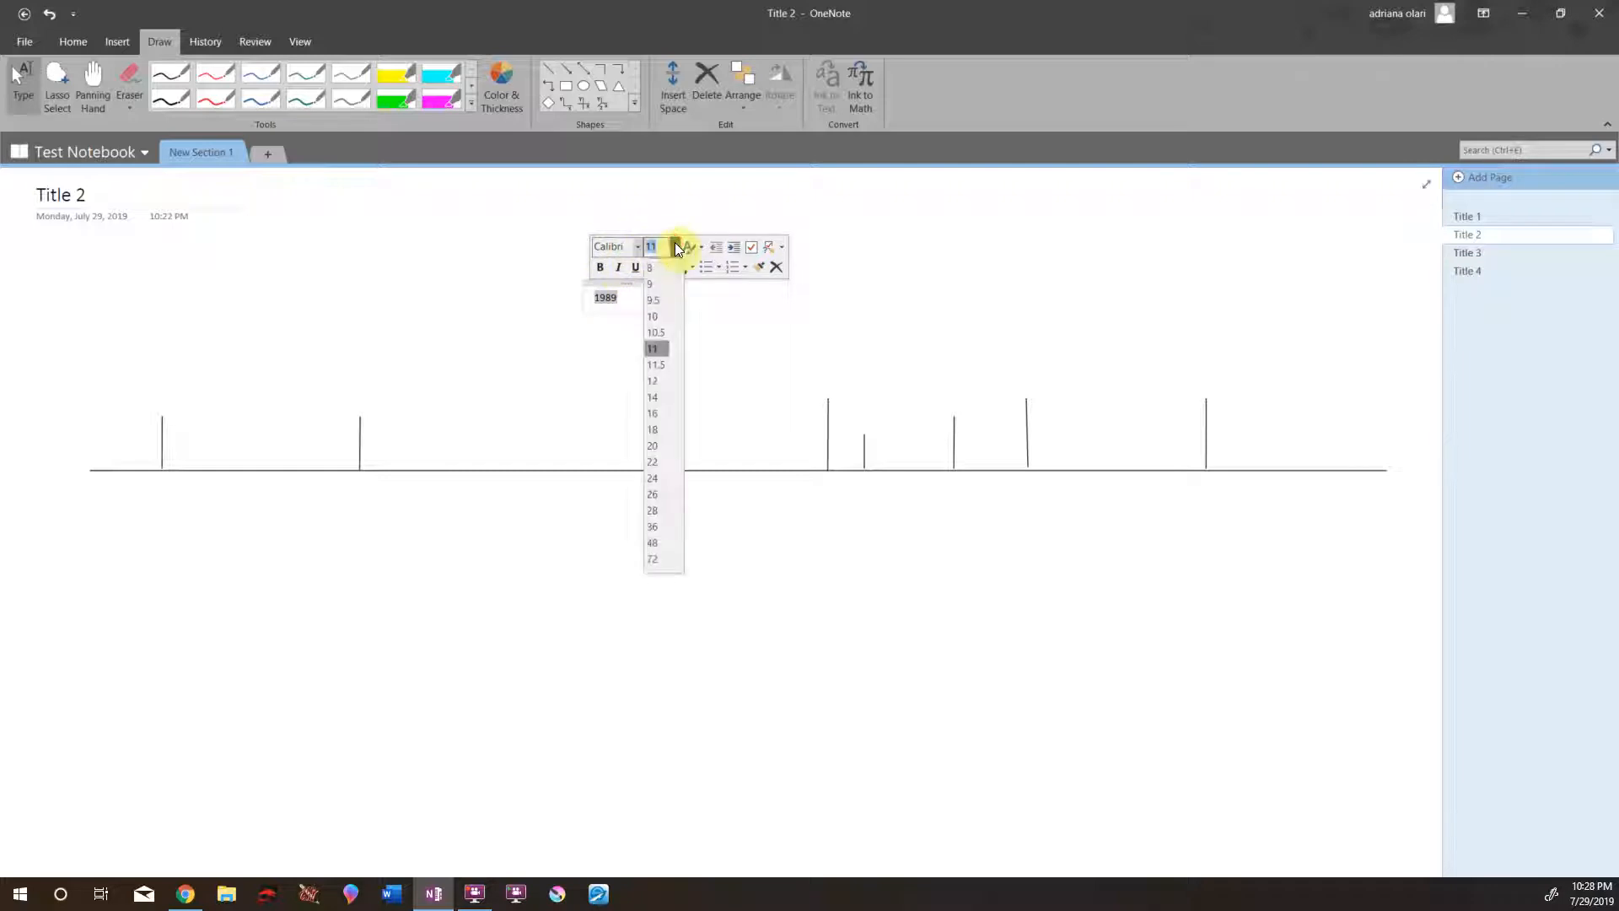
left_click(657, 413)
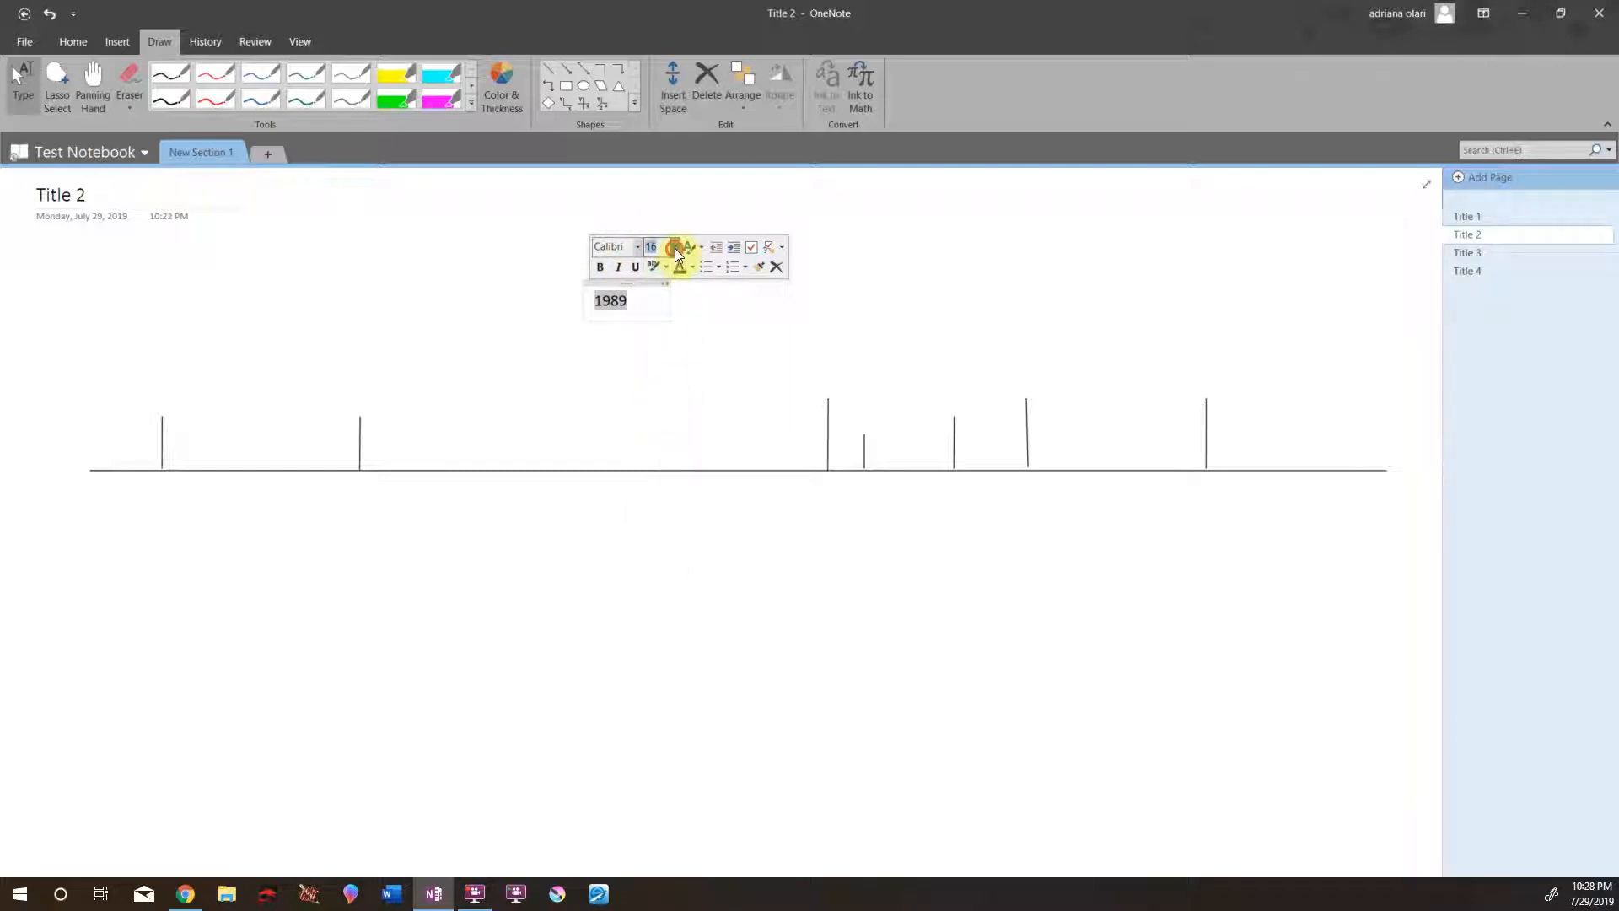
left_click(675, 248)
left_click(658, 446)
left_click(650, 381)
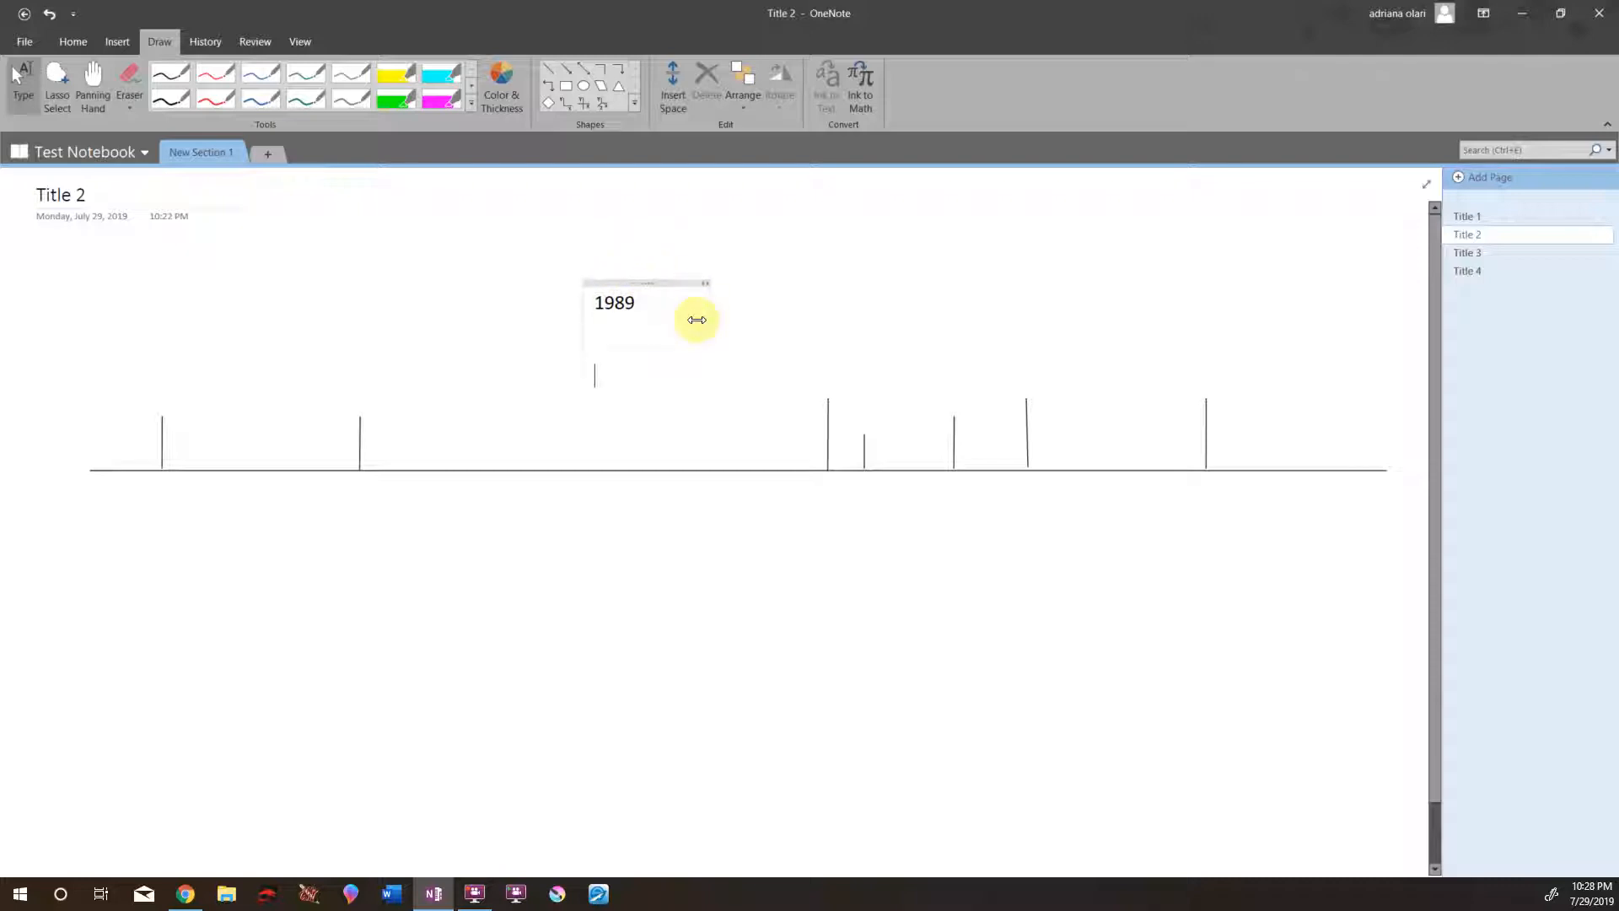
key("BackSpace")
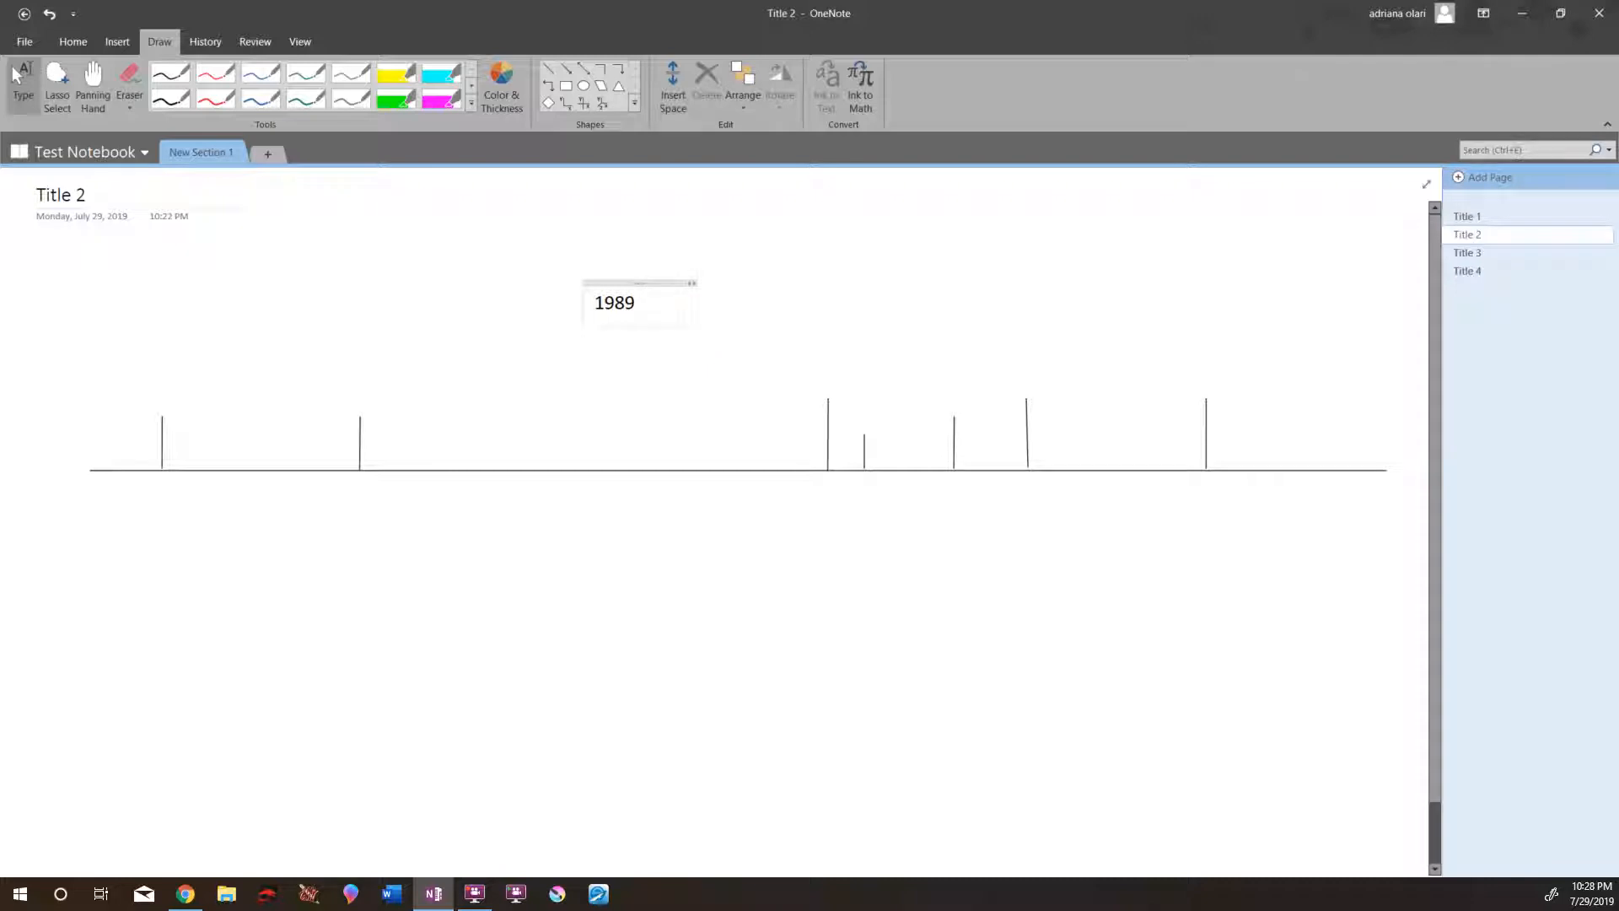
- Narrow the 1989 text container and append random filler letters so that the text wraps over several lines
mouse_move(684, 284)
left_mouse_down()
mouse_move(888, 290)
mouse_move(660, 284)
left_mouse_up()
left_click(653, 304)
type("dfgdgsdfgsdfgsdfgsfdgsfdgsdgsgsgsdfg")
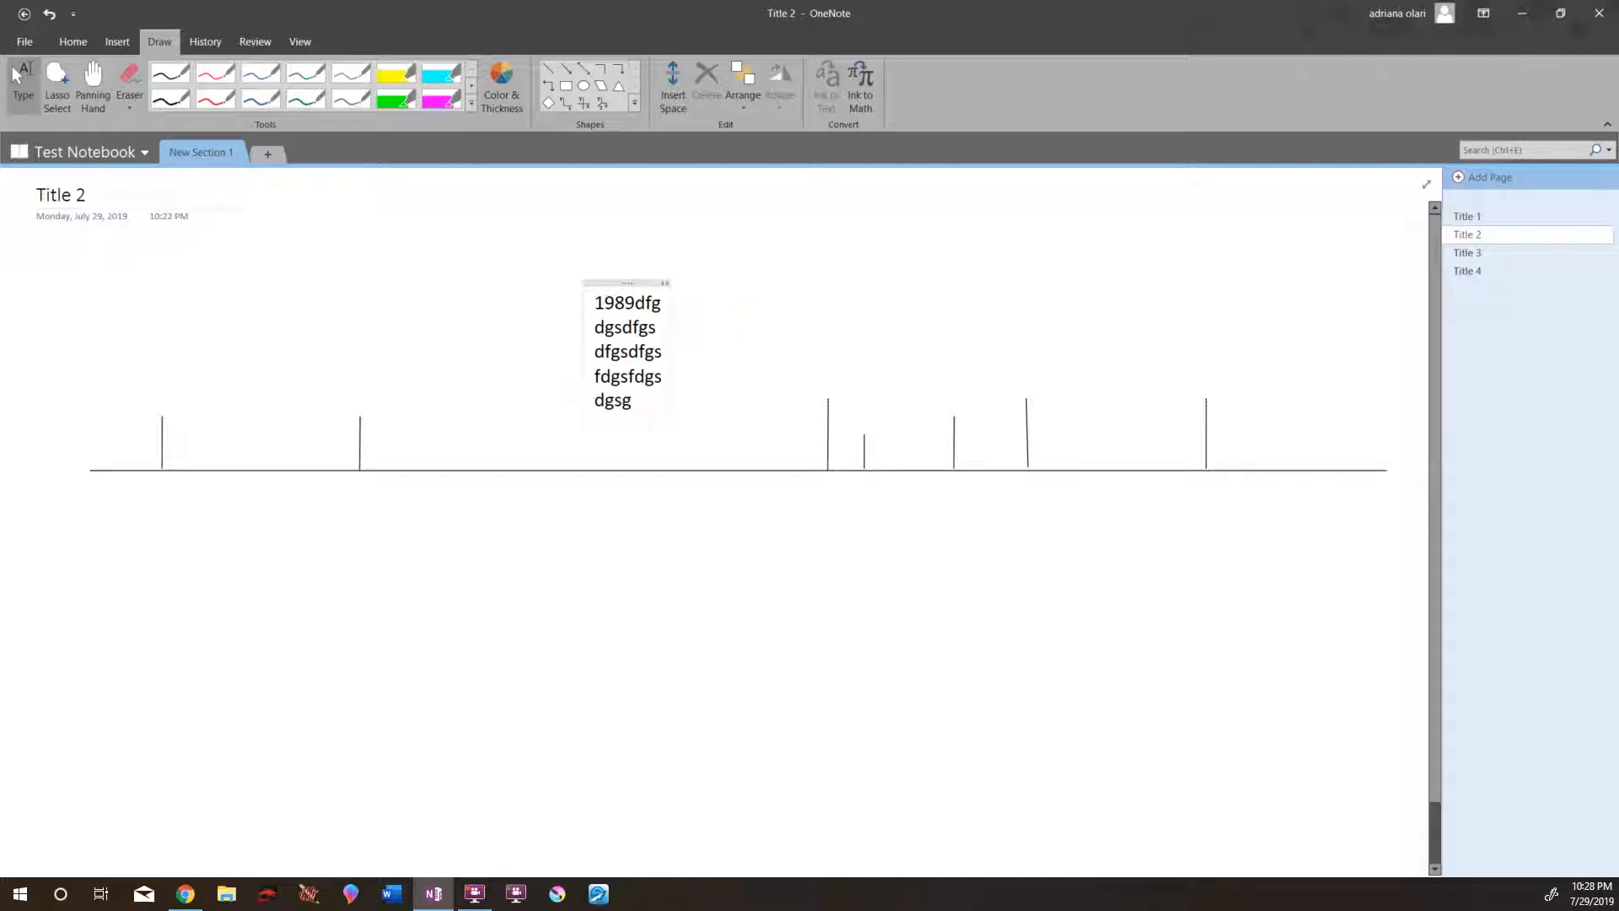
- Delete the wrapped filler letters following 1989 in the narrow container
key("BackSpace")
key("BackSpace")
key("BackSpace")
key("BackSpace")
key("BackSpace")
key("BackSpace")
key("BackSpace")
key("BackSpace")
key("BackSpace")
key("BackSpace")
key("BackSpace")
key("BackSpace")
key("BackSpace")
key("BackSpace")
key("BackSpace")
key("BackSpace")
key("BackSpace")
key("BackSpace")
key("BackSpace")
key("BackSpace")
key("BackSpace")
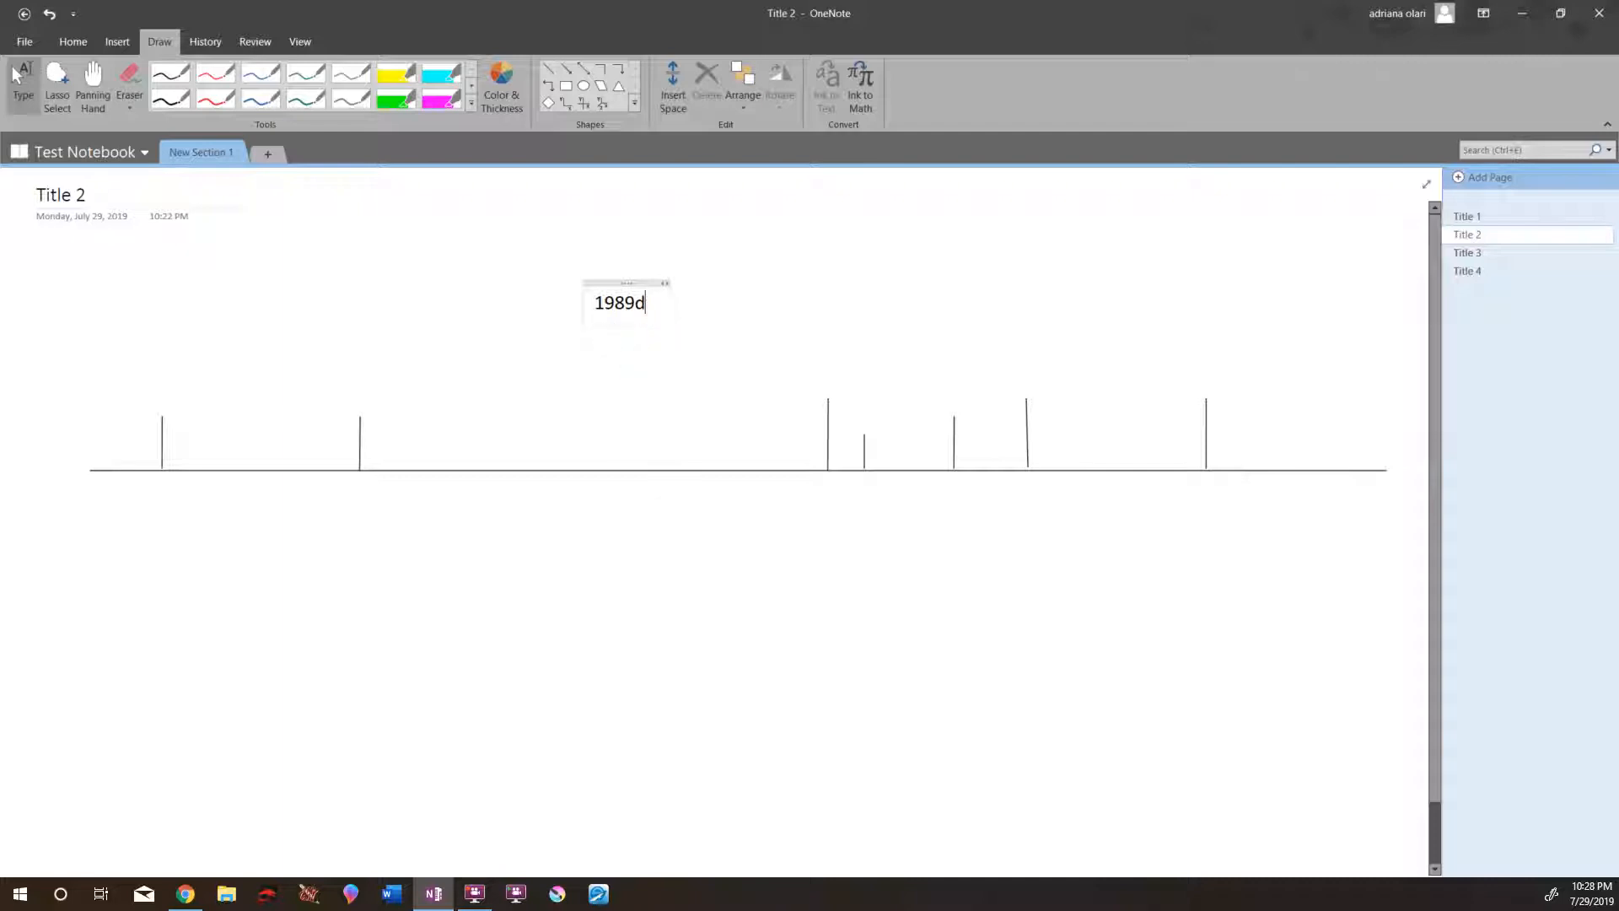
- Widen the 1989 text container and append new filler letters that run over three lines
left_click_drag(668, 285, 802, 282)
type("jgjfgfgnxvbnxvbnxvbn")
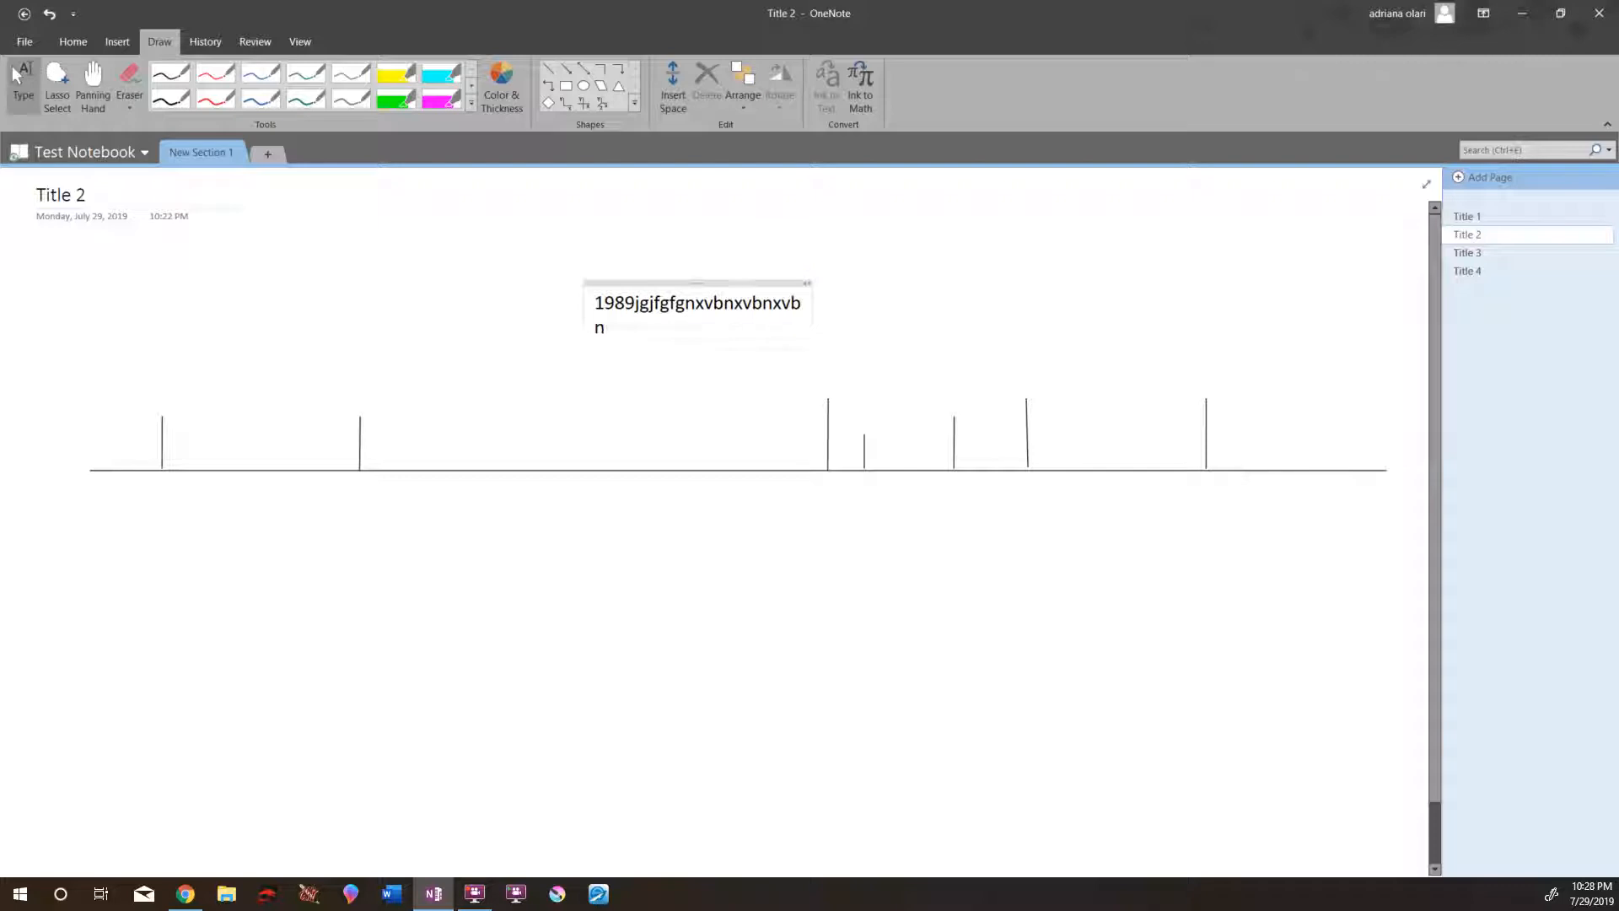
type("vbncvbnvbcncvbncvbncvbncncvbncvbncvbncvbn")
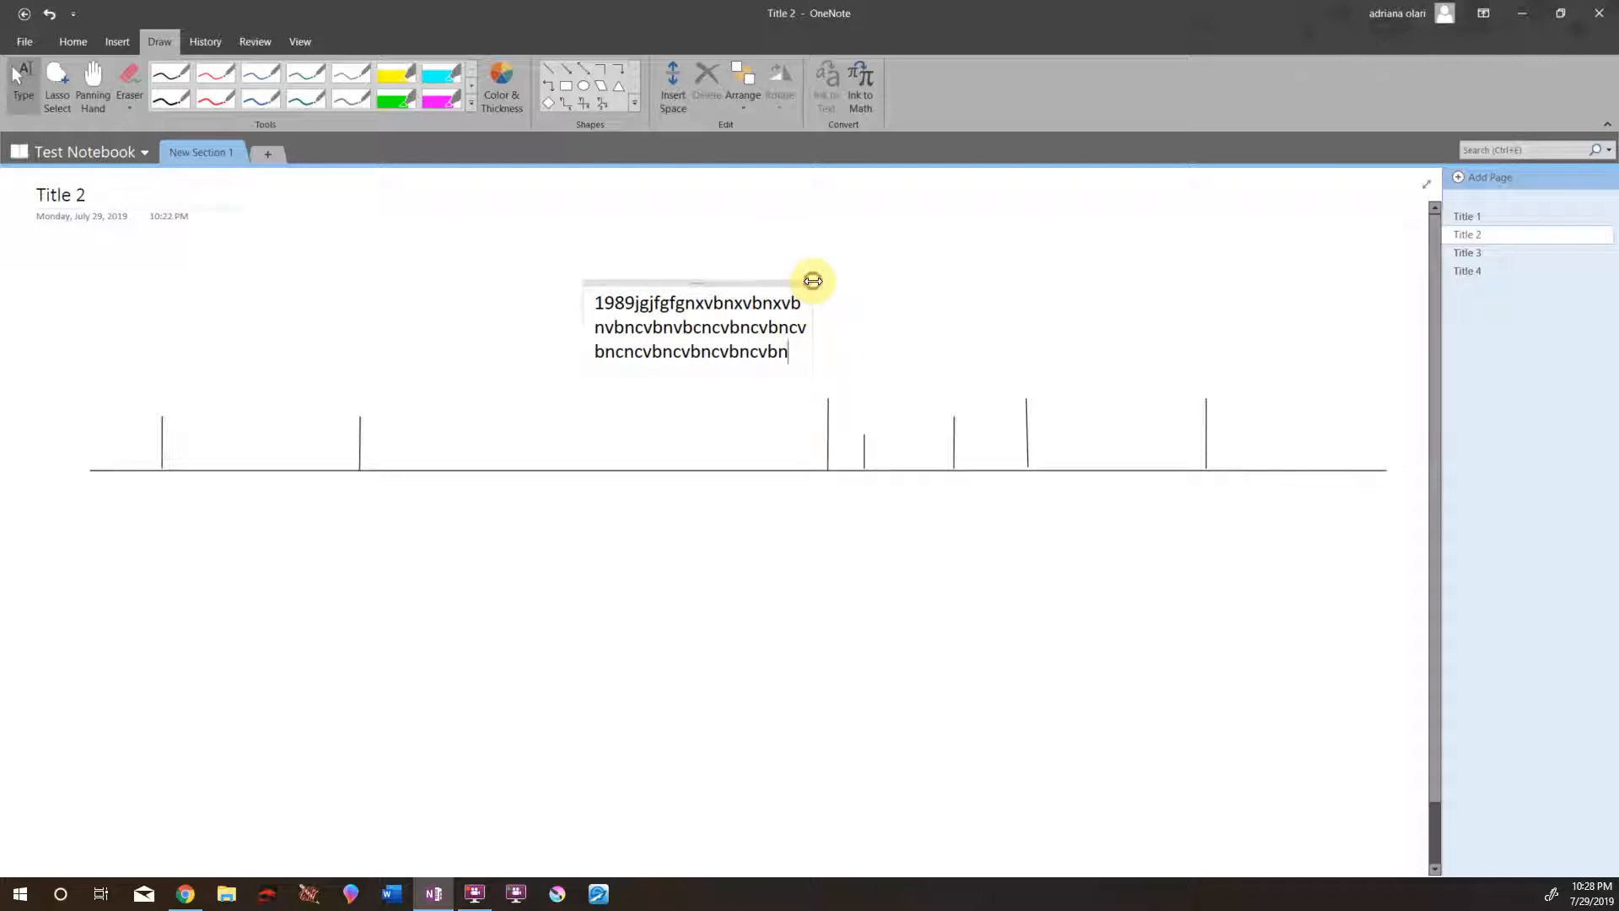
- Narrow the container so the filler text rewraps, and move it up and left, just below the page title's level
left_click_drag(812, 281, 732, 272)
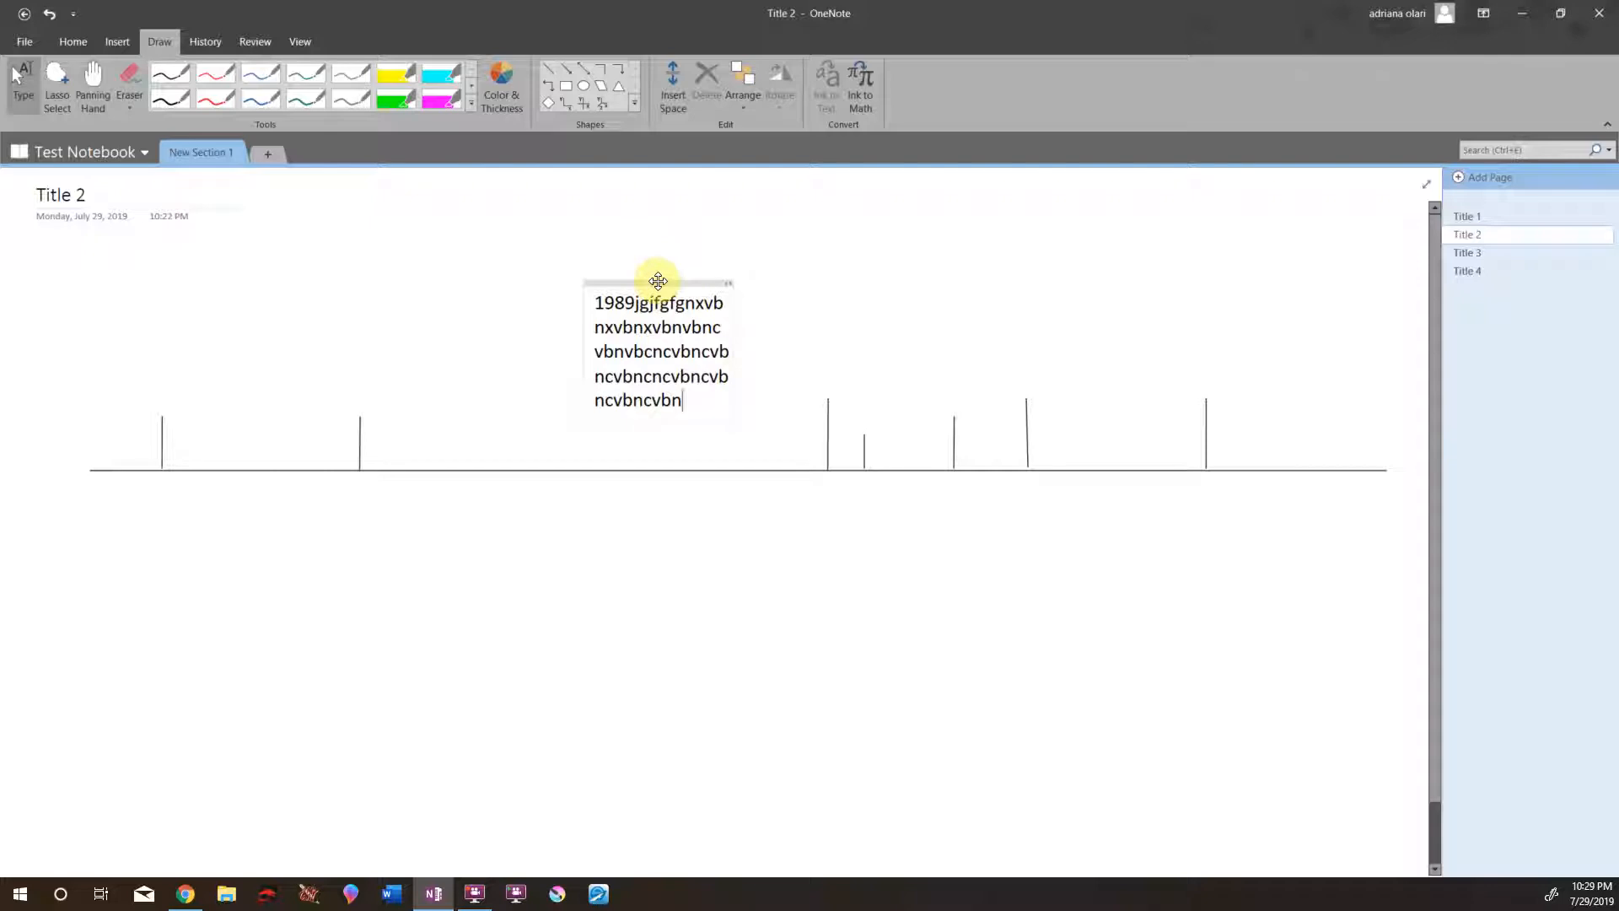
left_click_drag(665, 275, 459, 220)
- Remove all the filler letters from the moved container, leaving only 1989
left_click(503, 345)
key("BackSpace")
key("BackSpace")
key("BackSpace")
key("BackSpace")
key("BackSpace")
key("BackSpace")
key("BackSpace")
key("BackSpace")
key("BackSpace")
key("BackSpace")
key("BackSpace")
key("BackSpace")
key("BackSpace")
key("BackSpace")
key("BackSpace")
key("BackSpace")
key("BackSpace")
key("BackSpace")
key("BackSpace")
key("BackSpace")
key("BackSpace")
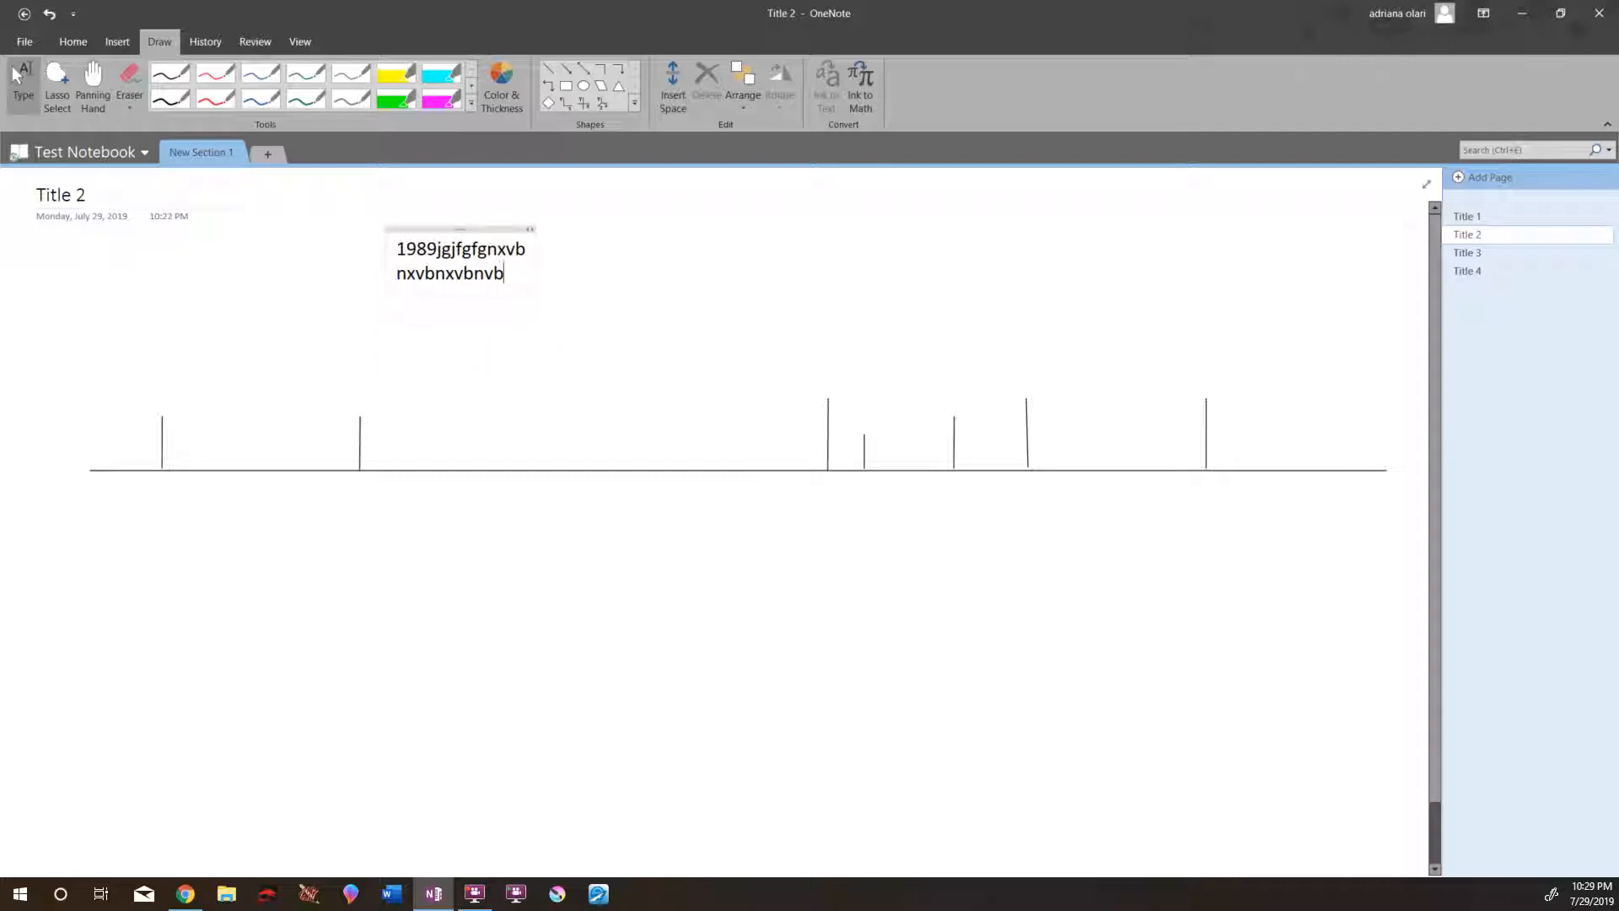
key("BackSpace")
key("BackSpace")
key("BackSpace")
key("BackSpace")
key("BackSpace")
key("BackSpace")
key("BackSpace")
key("BackSpace")
key("BackSpace")
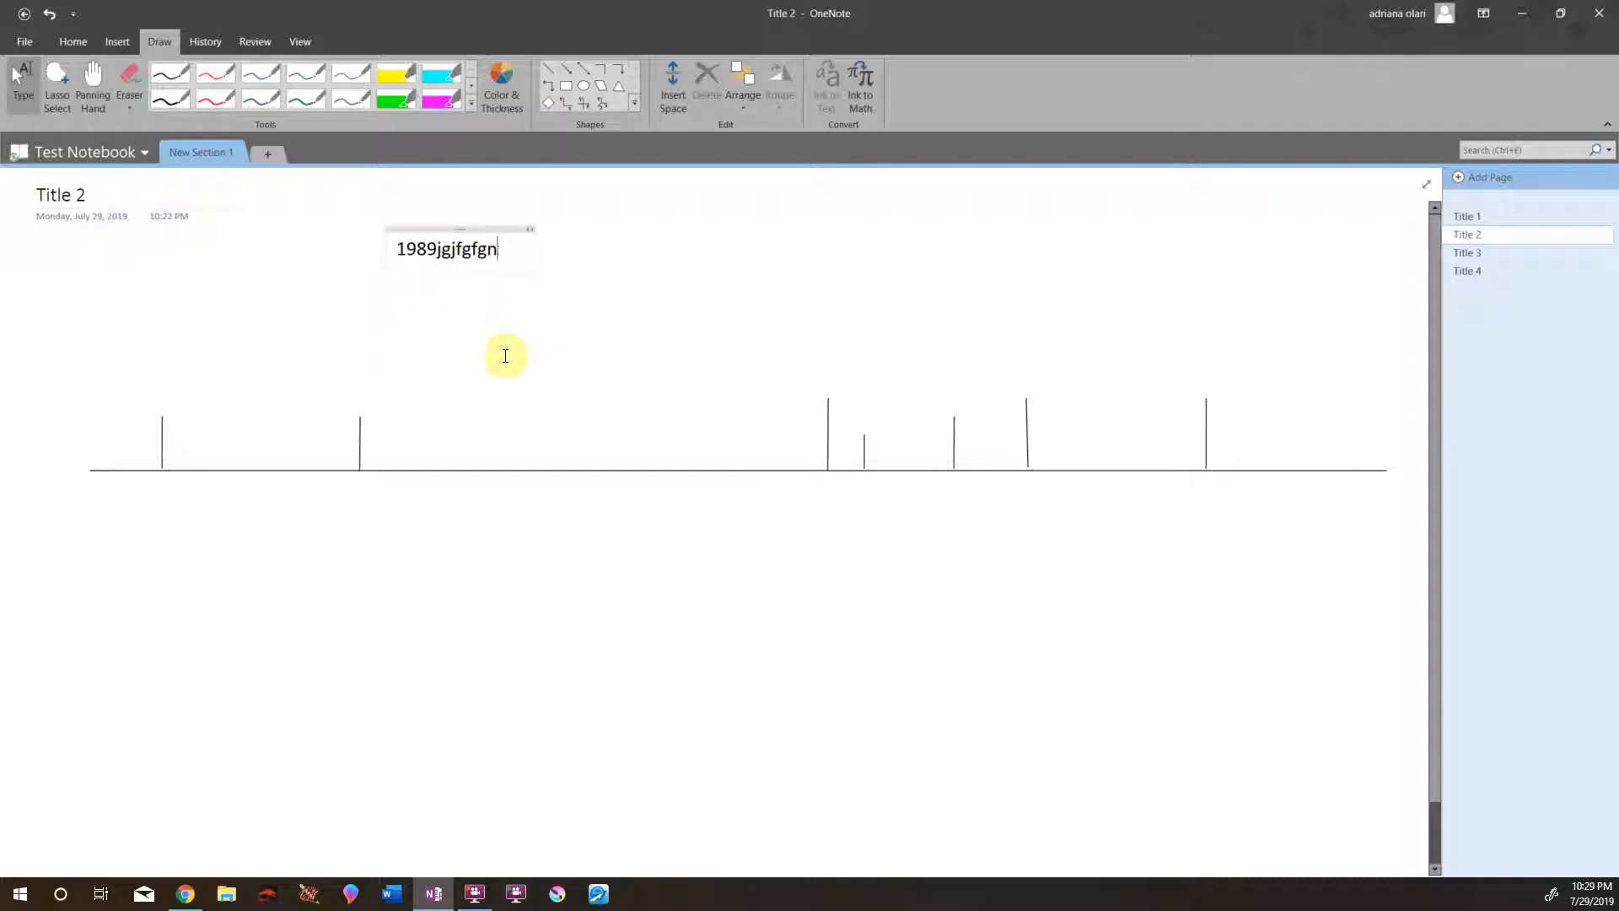
key("BackSpace")
key("BackSpace")
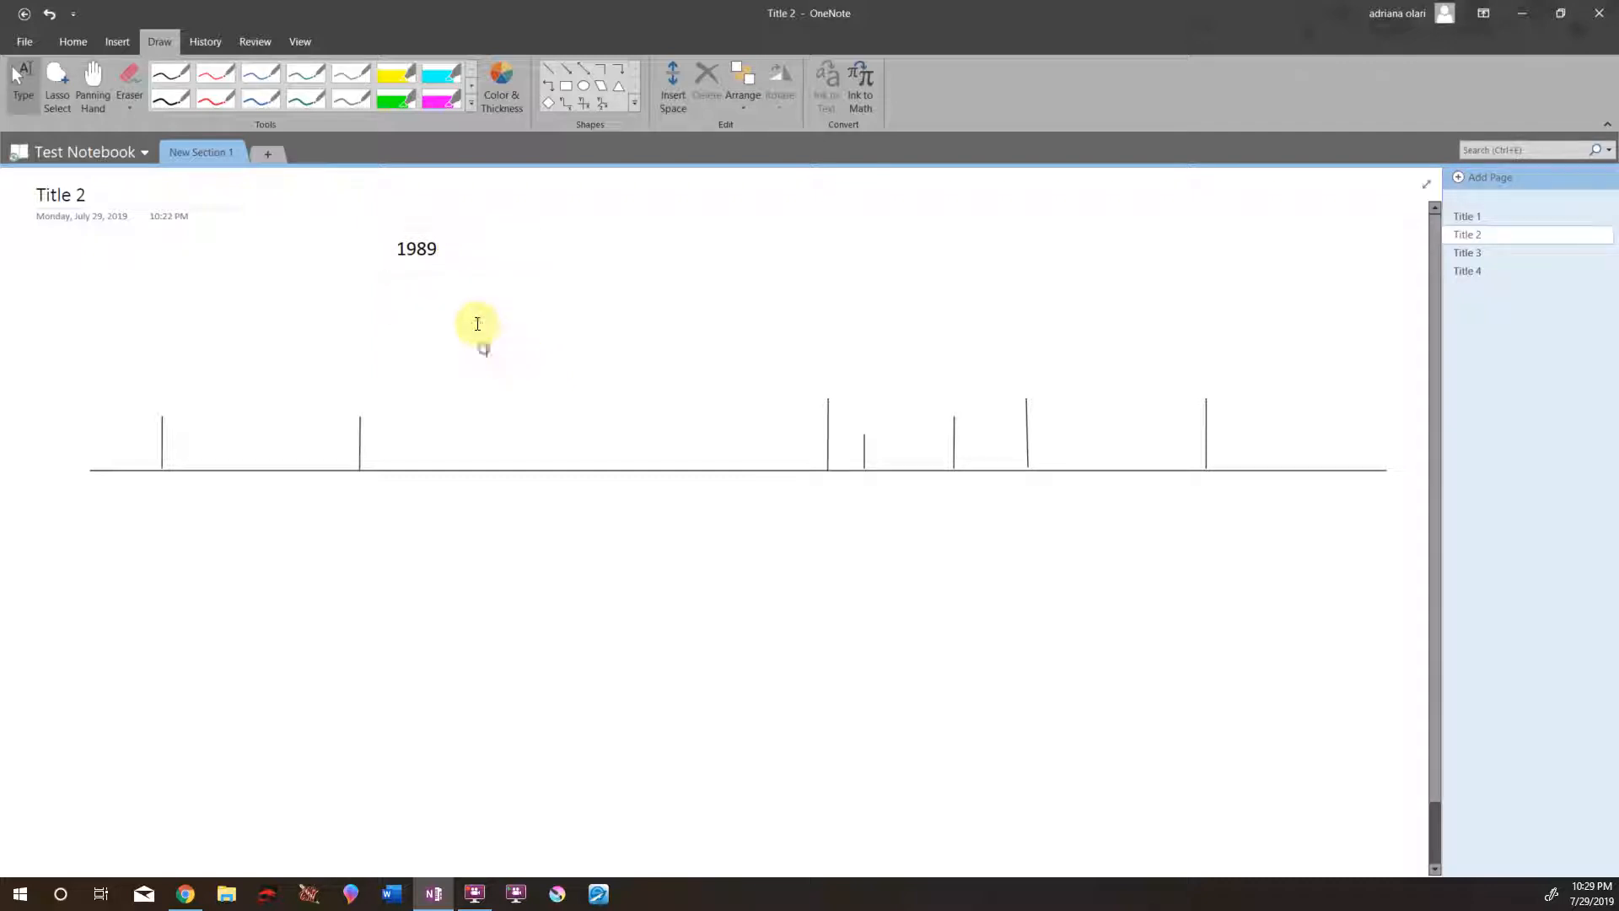
- Move the 1989 label directly above the first vertical line at the left end of the timeline
left_click_drag(533, 226, 181, 377)
left_click(450, 332)
left_click(224, 326)
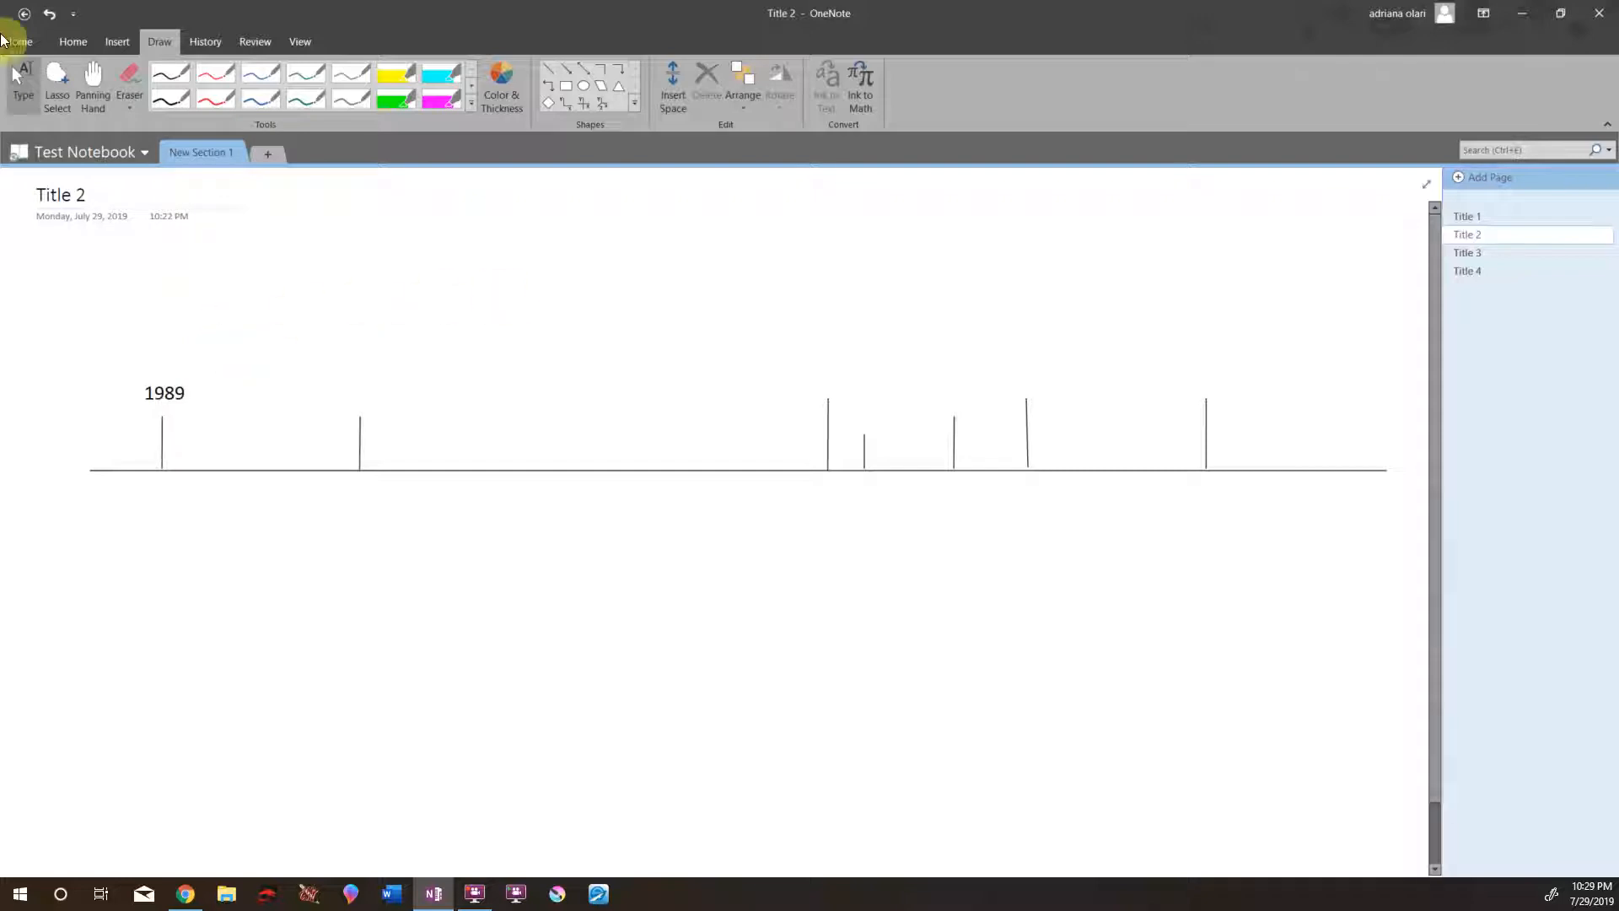
- Set the font size to 18 and enter "9/11" in a new text container above the timeline, right of the second vertical line
left_click(70, 38)
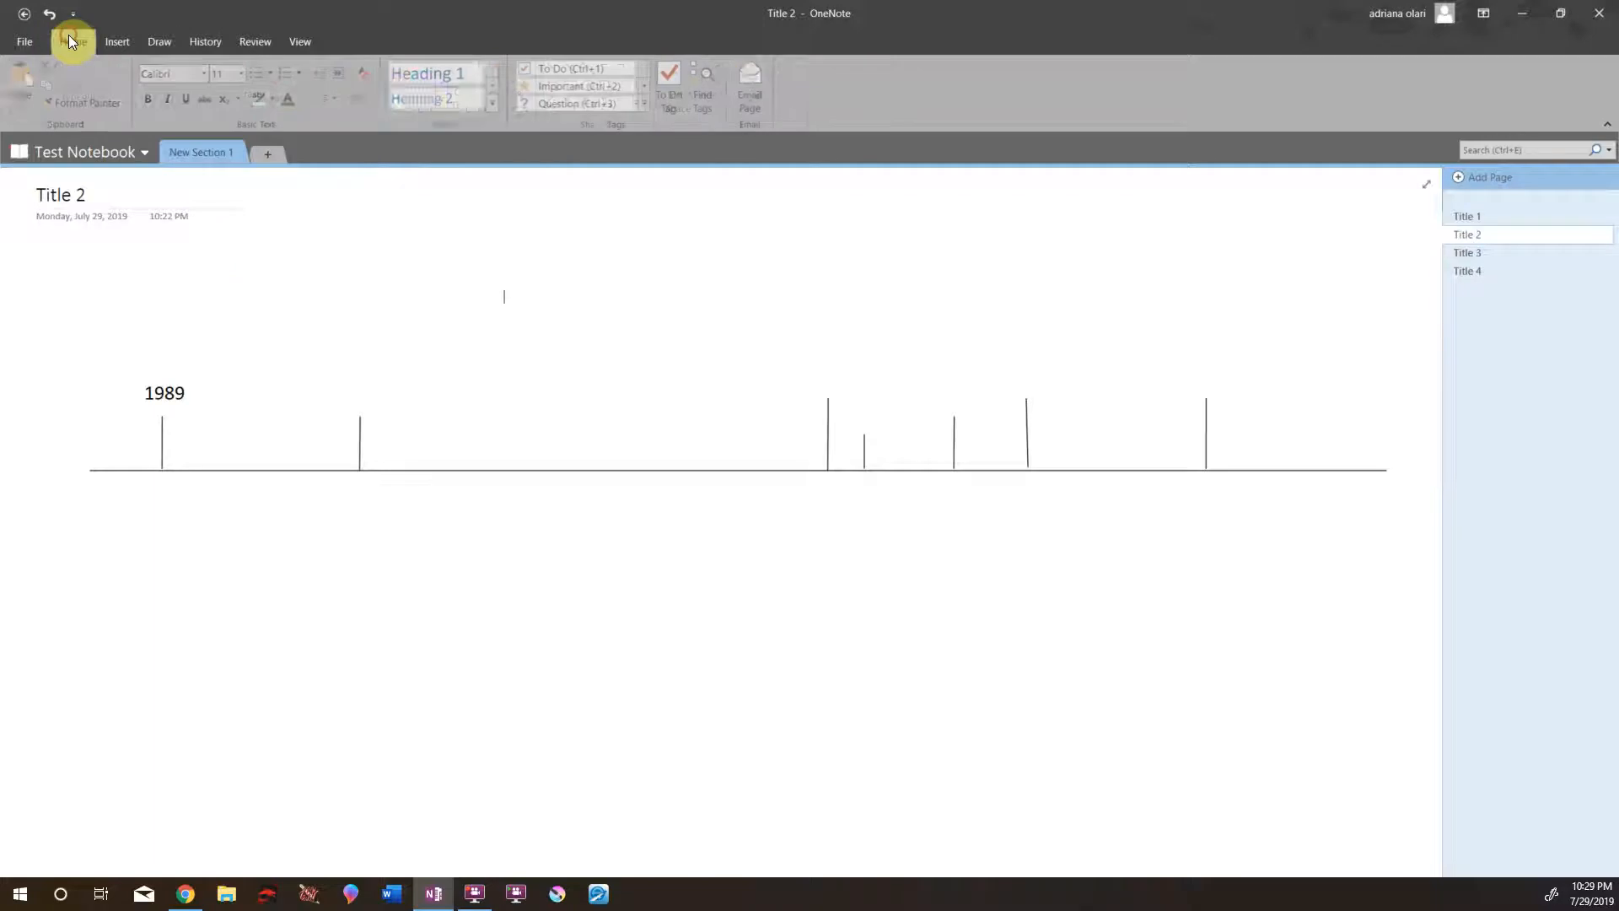
left_click(244, 77)
left_click(224, 251)
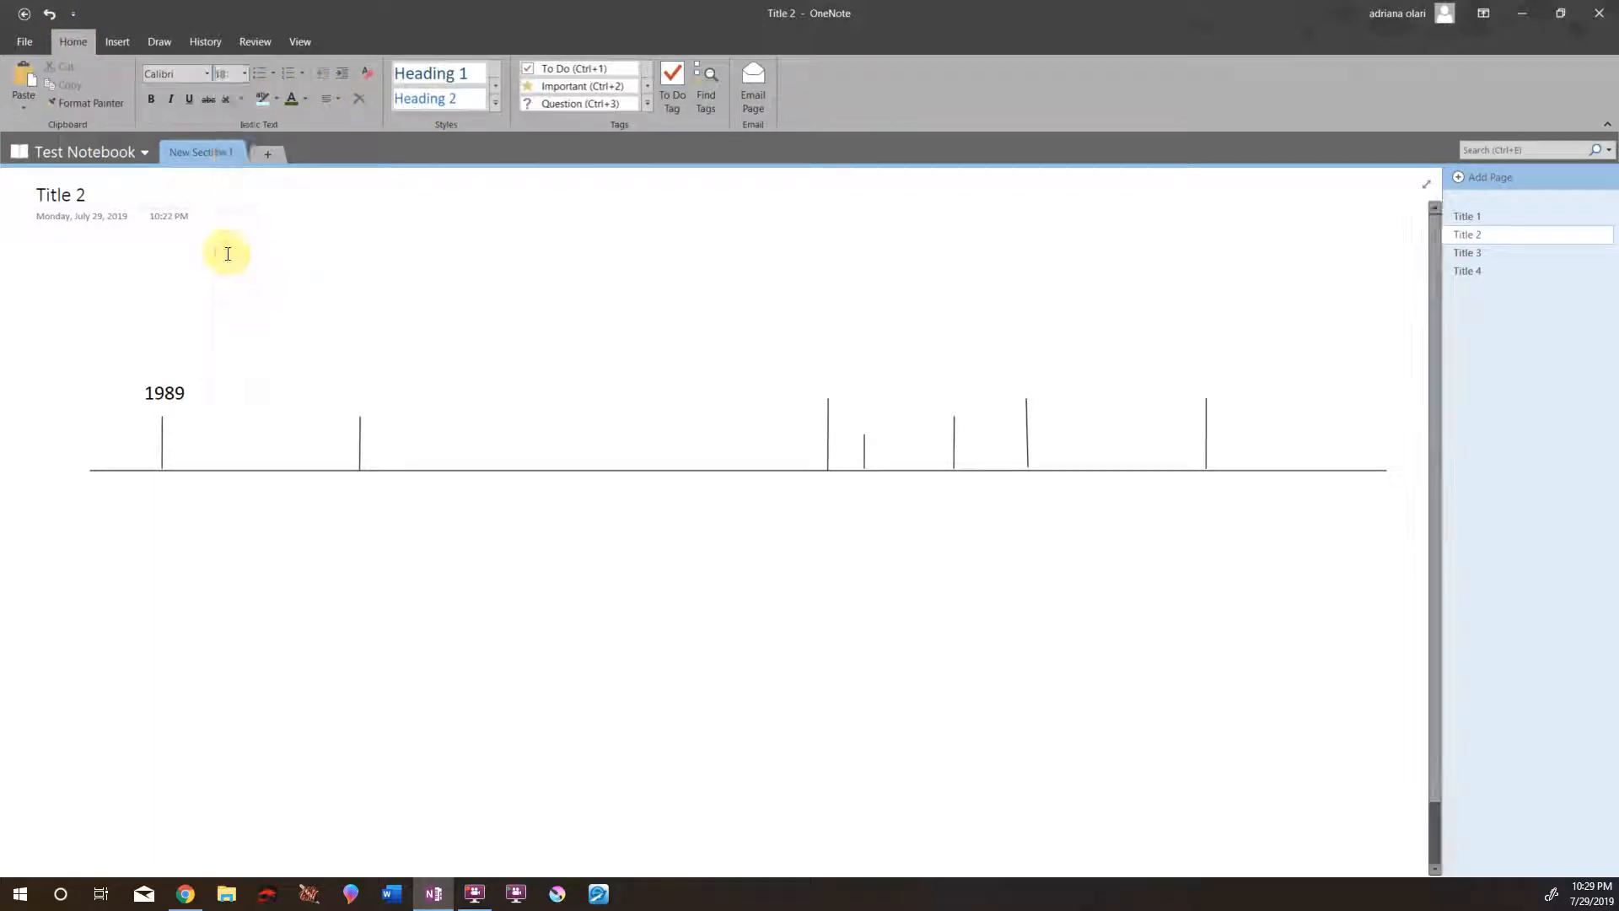
type("(")
key("BackSpace")
type("9")
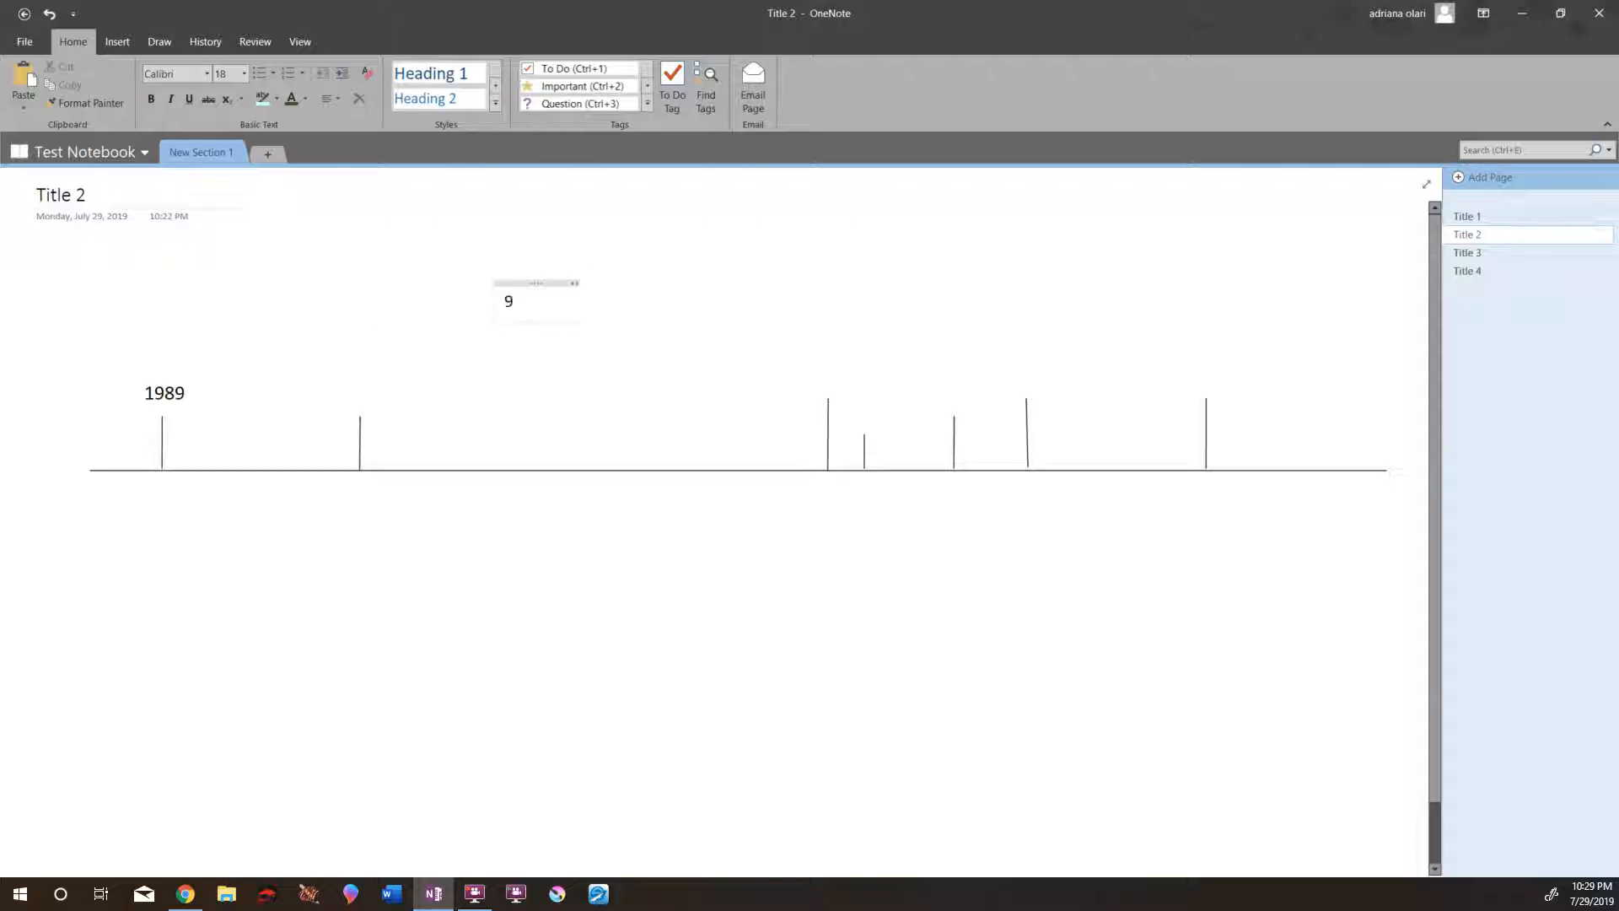
type("/11")
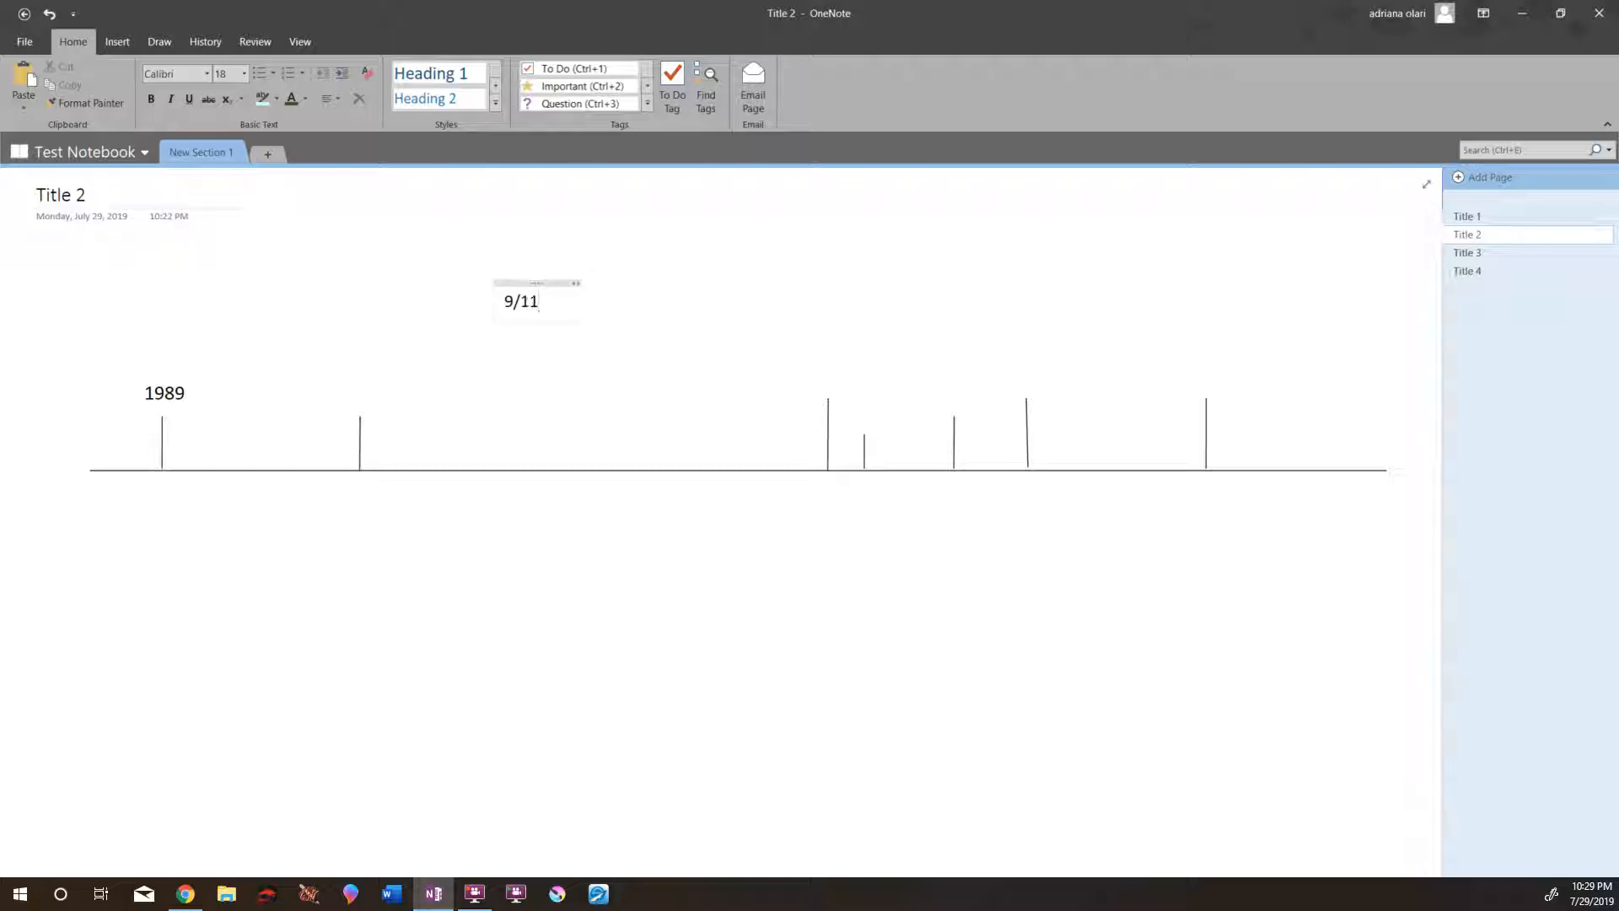
- Move the 9/11 label directly above the second vertical line of the timeline
left_click_drag(529, 283, 362, 373)
left_click(392, 345)
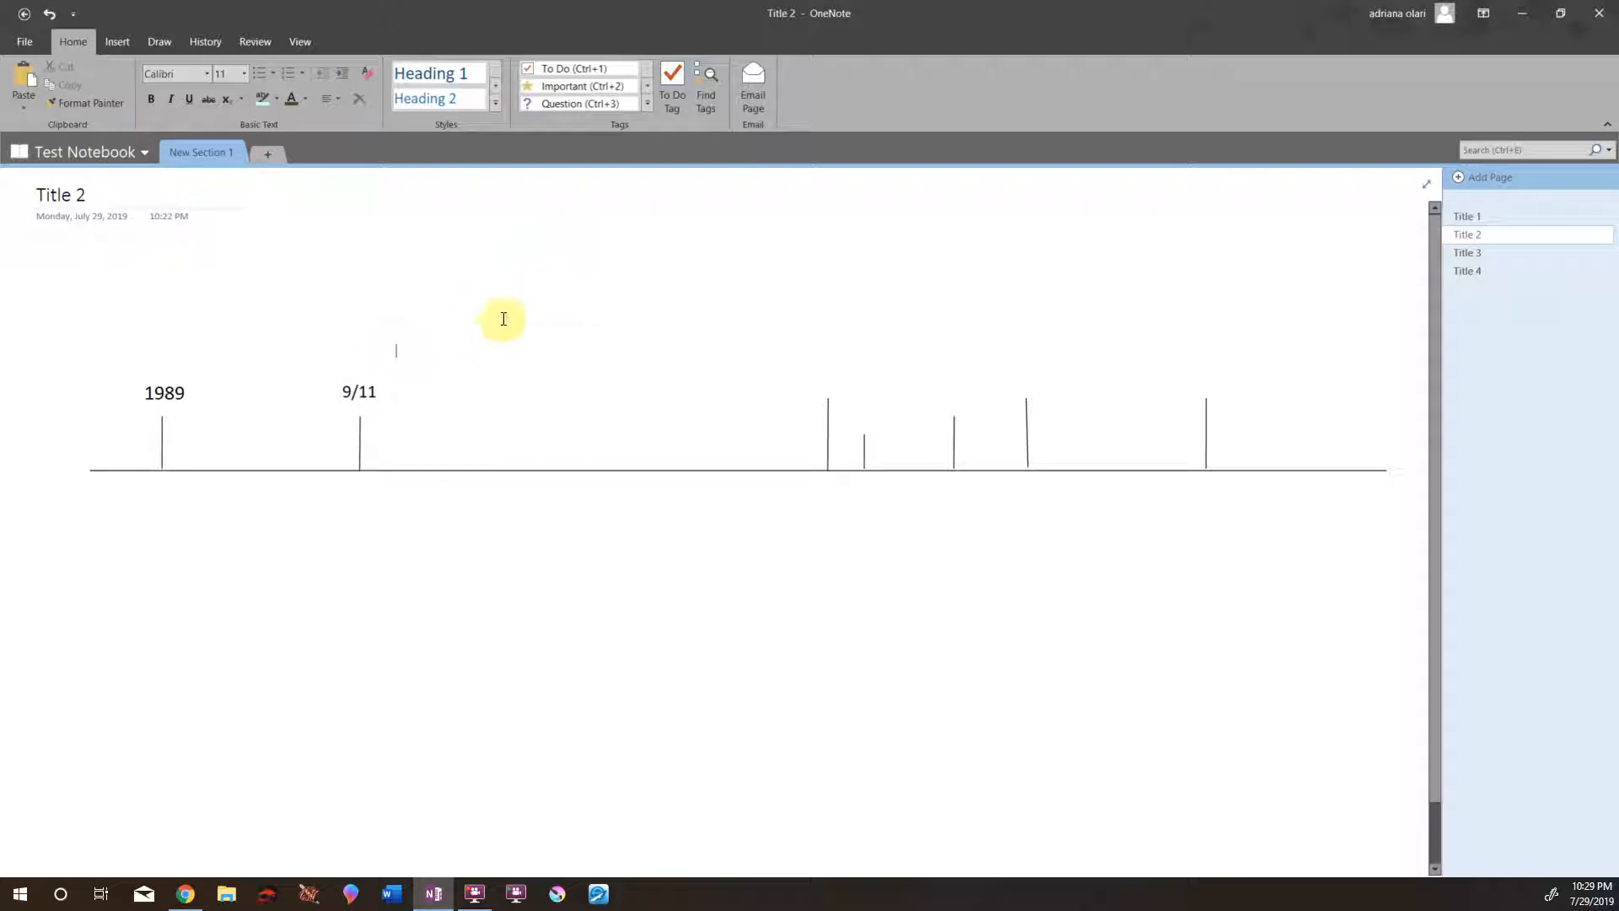
- Enter "SL" at font size 18 in a new text container and place it above the timeline's third vertical line
left_click(244, 74)
left_click(235, 254)
left_click(595, 283)
type("SL")
left_click_drag(635, 269, 854, 358)
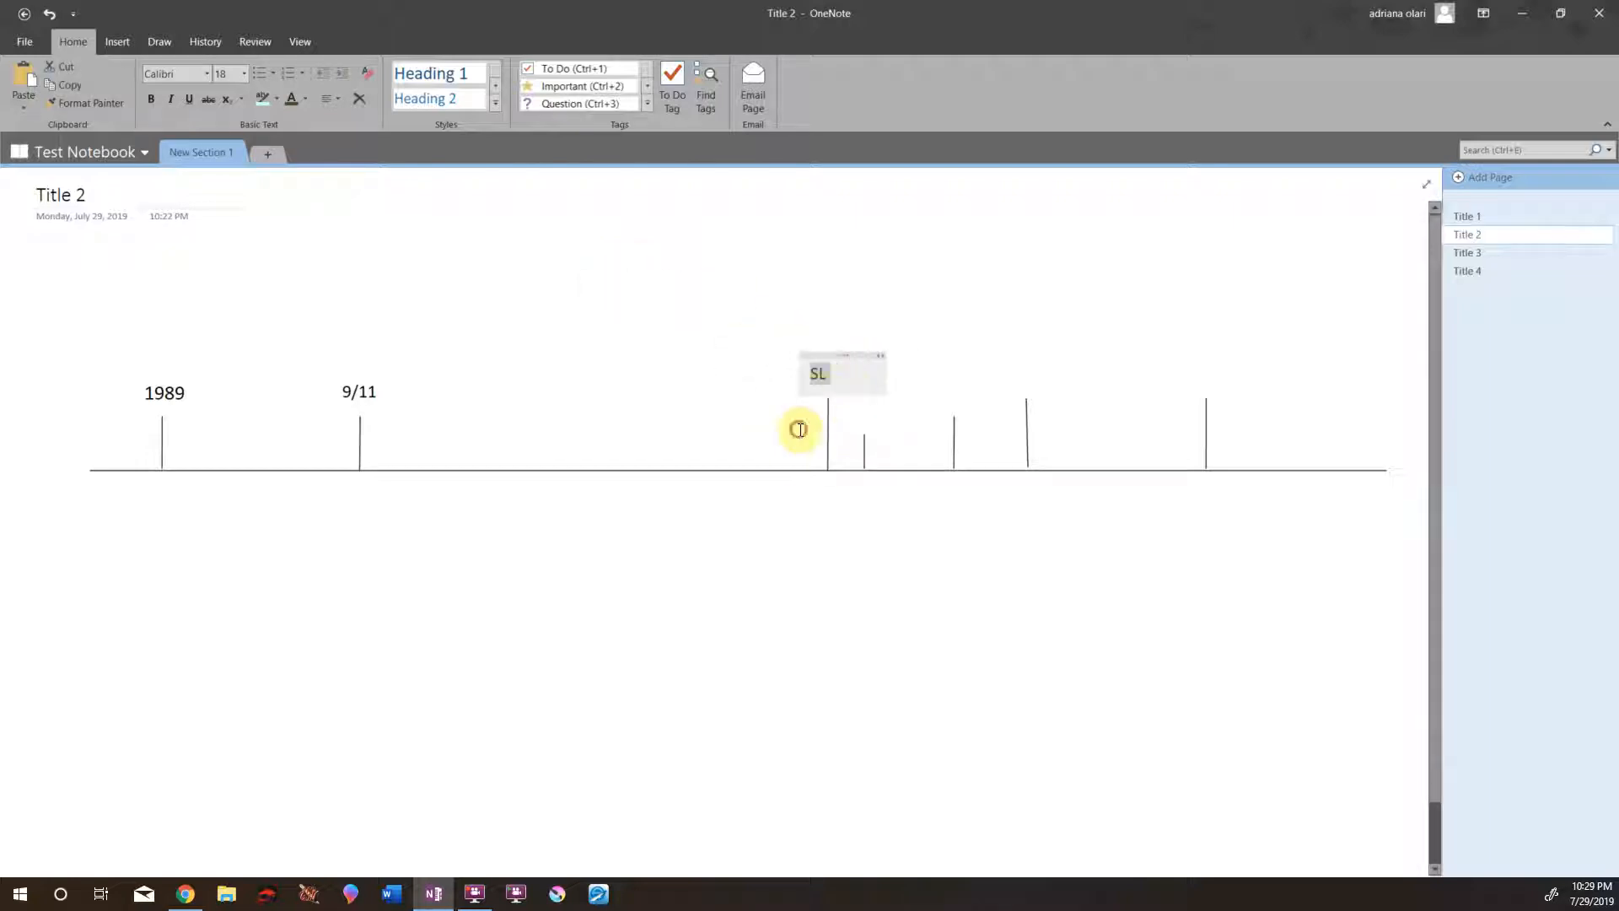
left_click(812, 373)
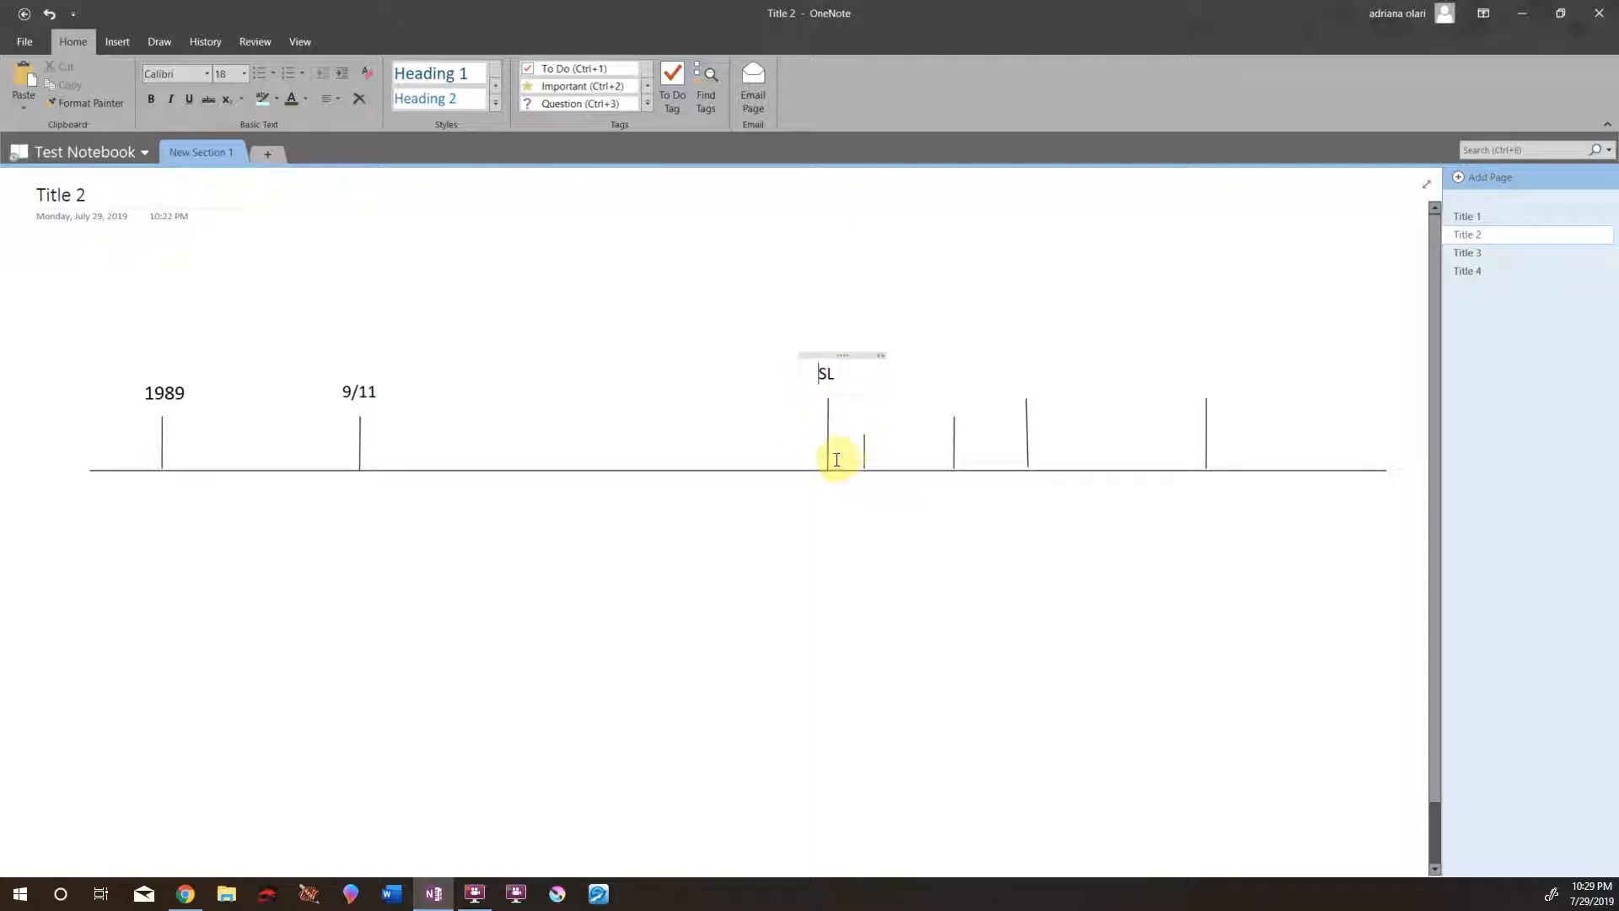
left_click(699, 382)
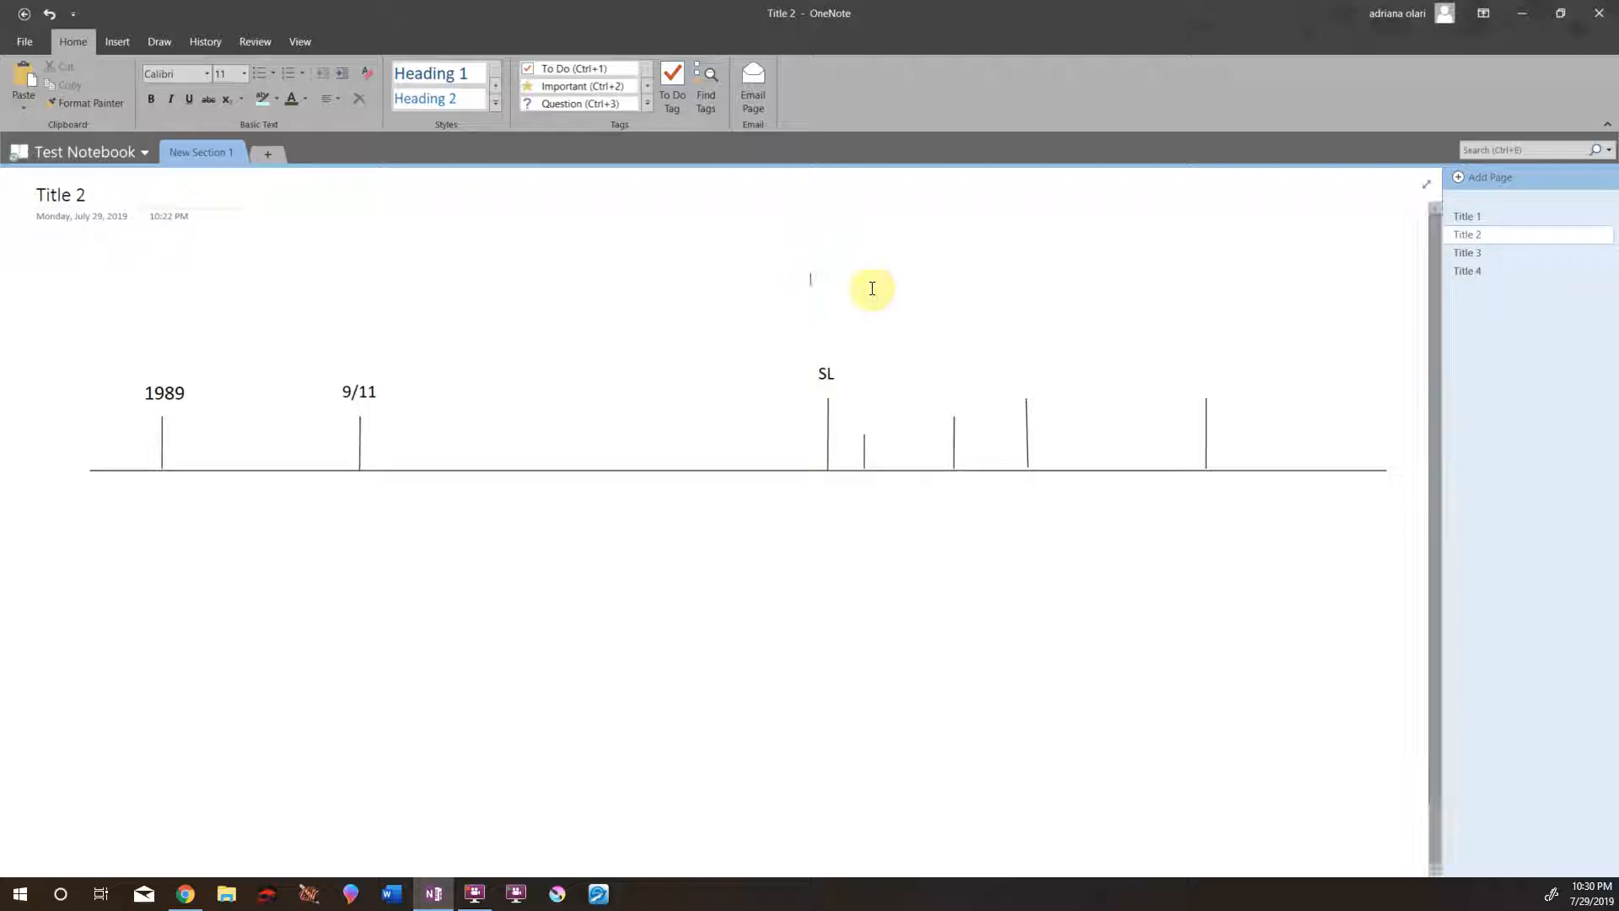
- Enter "LC" in a new text container, set it to size 18, and move it above the fifth vertical line
type("M")
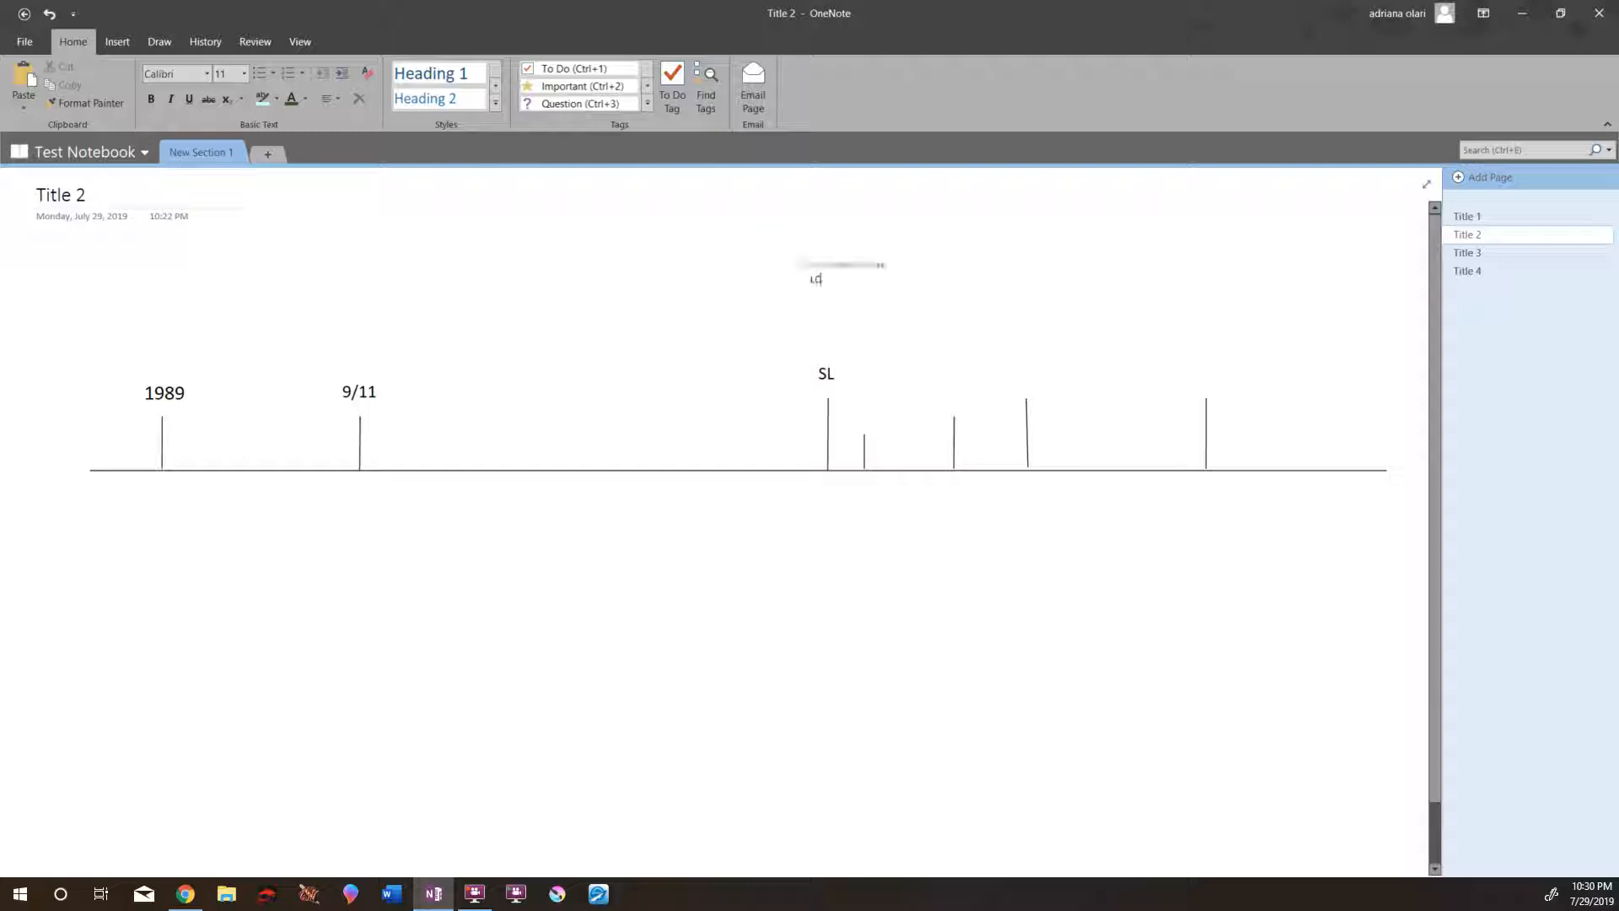
left_click_drag(839, 275, 806, 264)
left_click(890, 229)
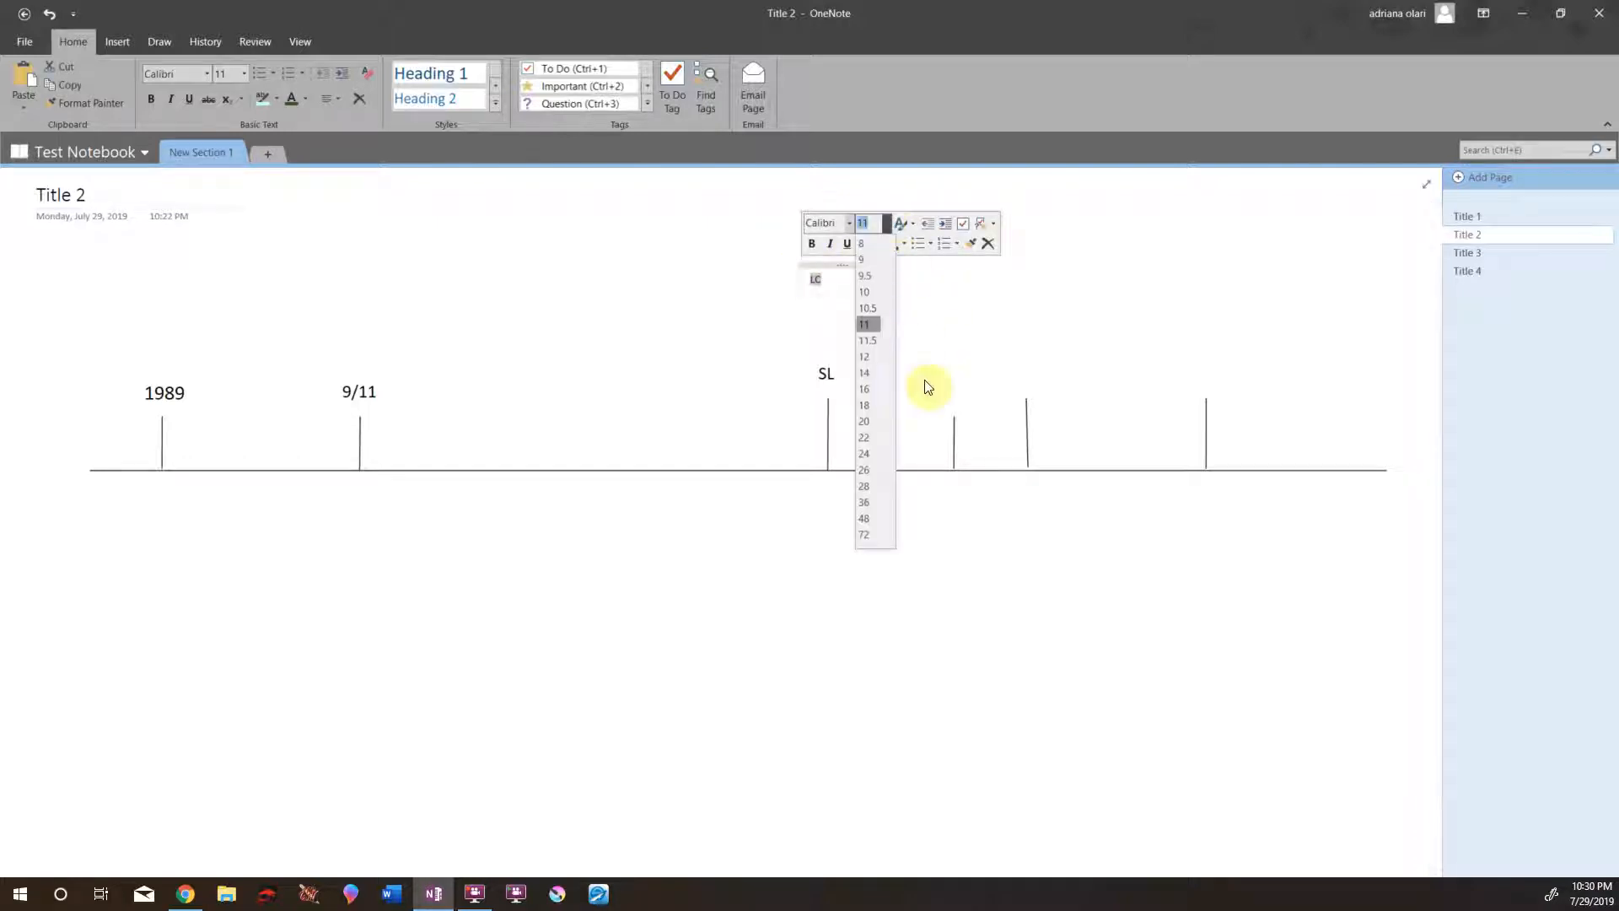
left_click(872, 408)
left_click_drag(844, 268, 966, 371)
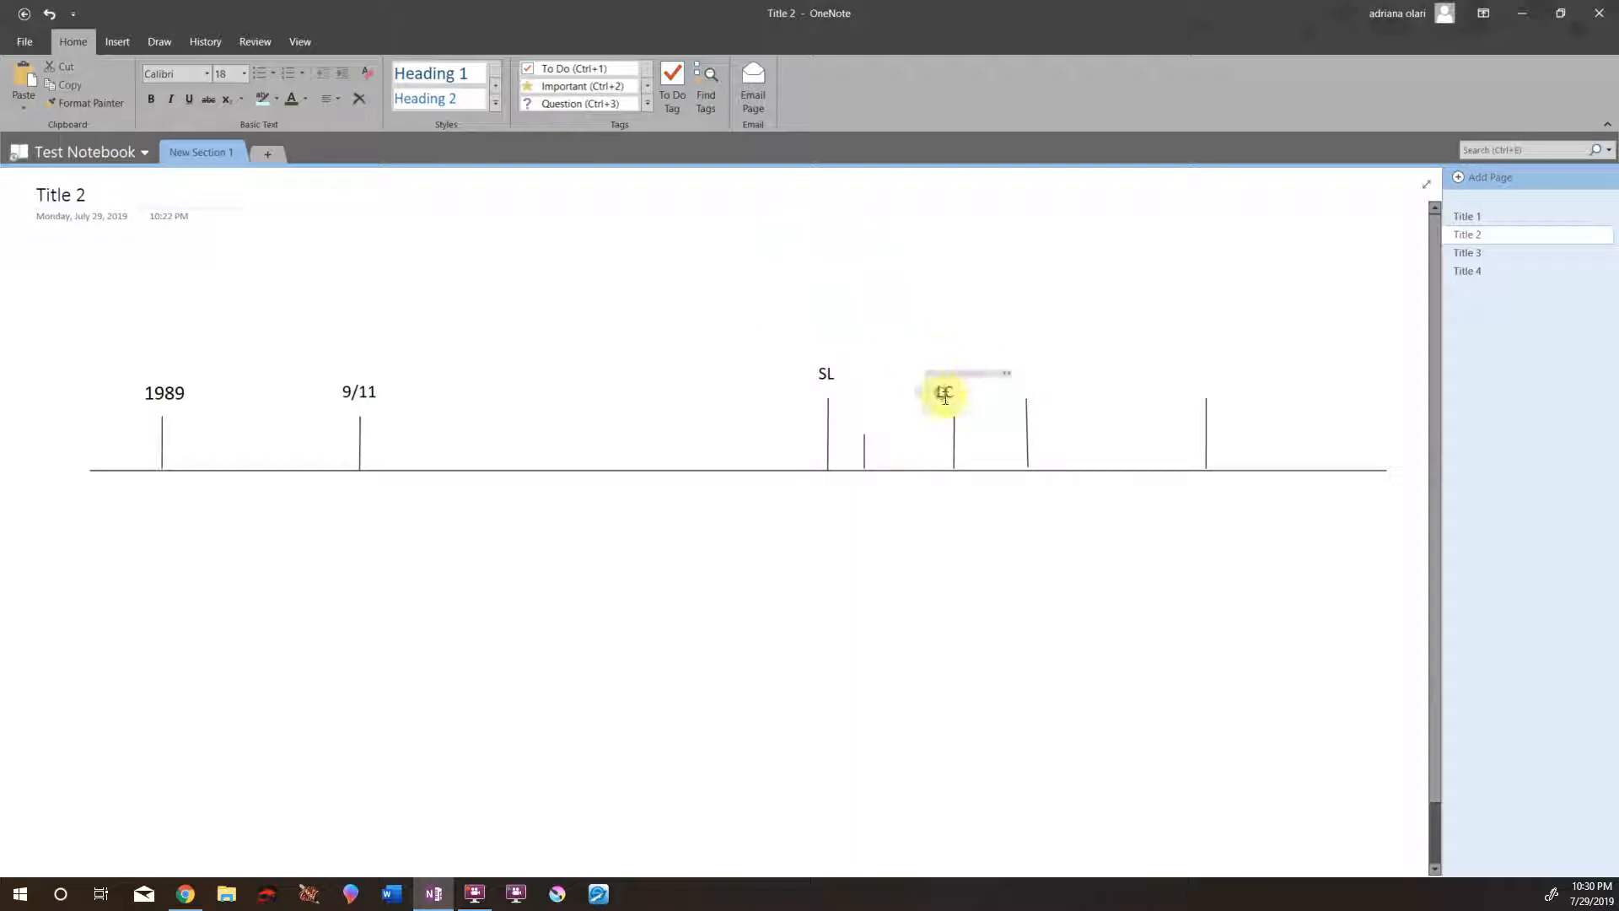
- Enter "COP" at font size 18 in a new text container and place it above the sixth vertical line
left_click(830, 257)
left_click(244, 73)
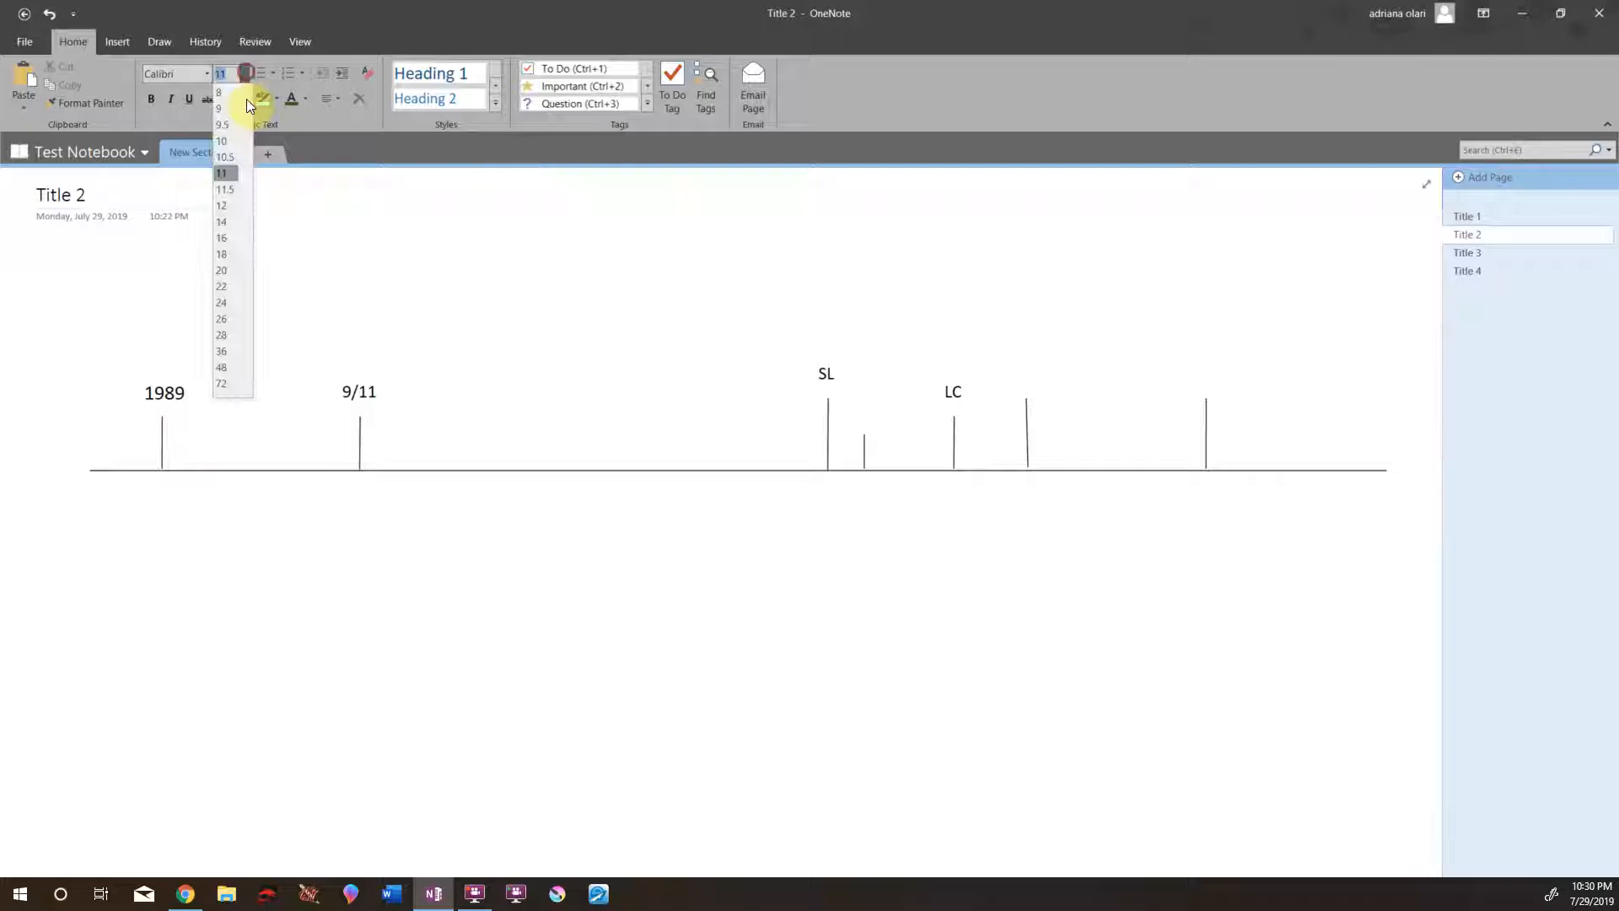
left_click(231, 254)
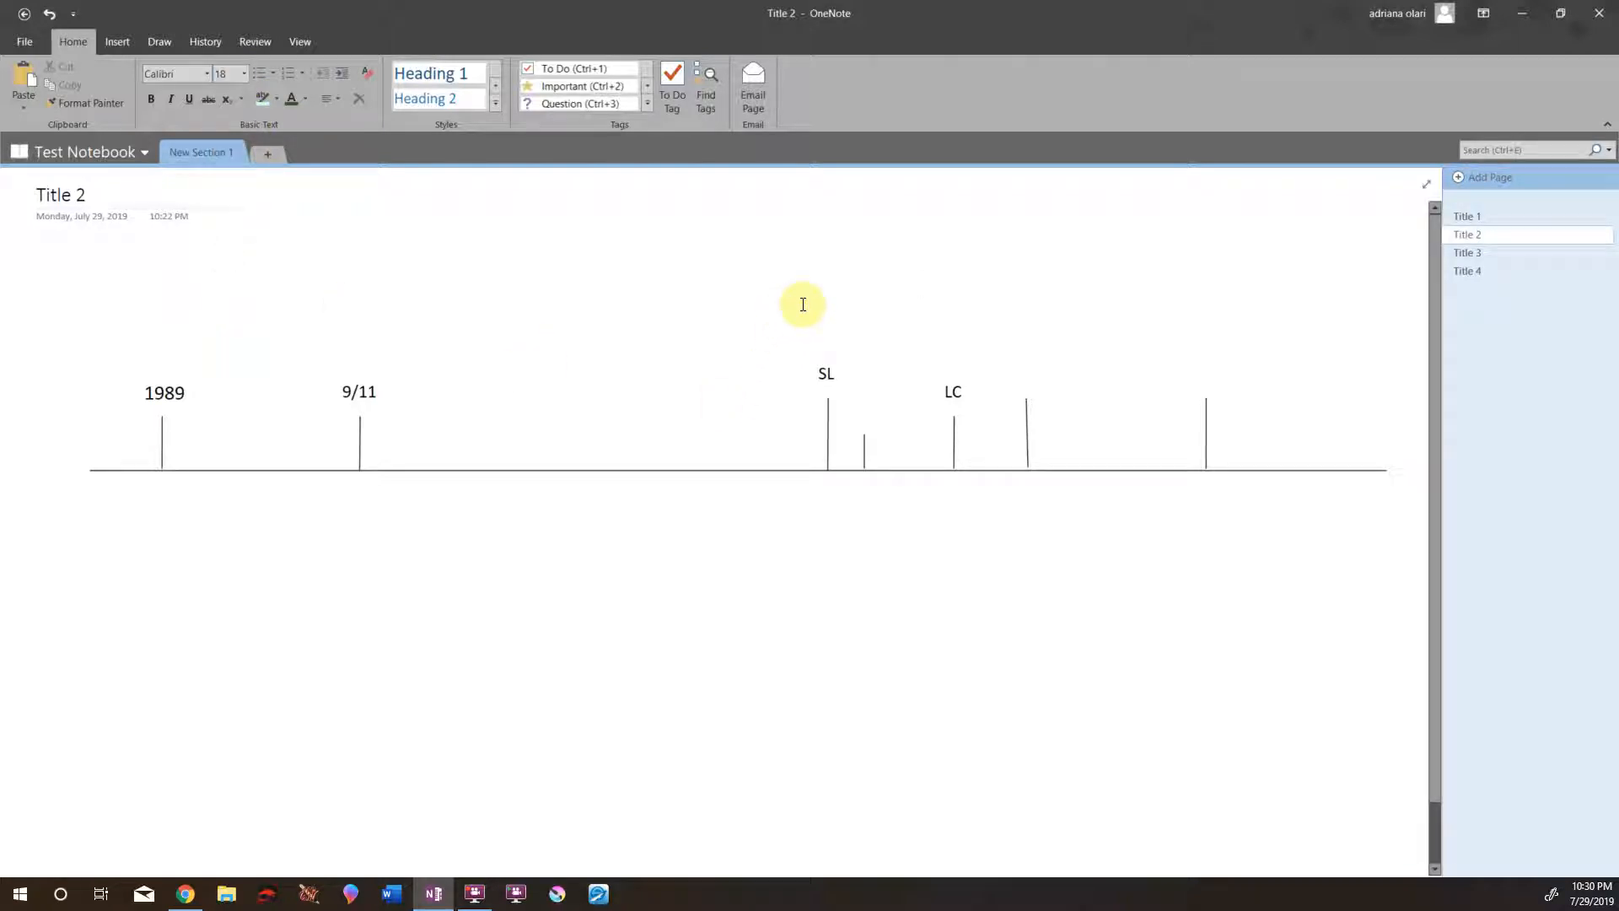
left_click(919, 284)
type("COP")
left_click_drag(950, 263, 1038, 352)
left_click(1044, 280)
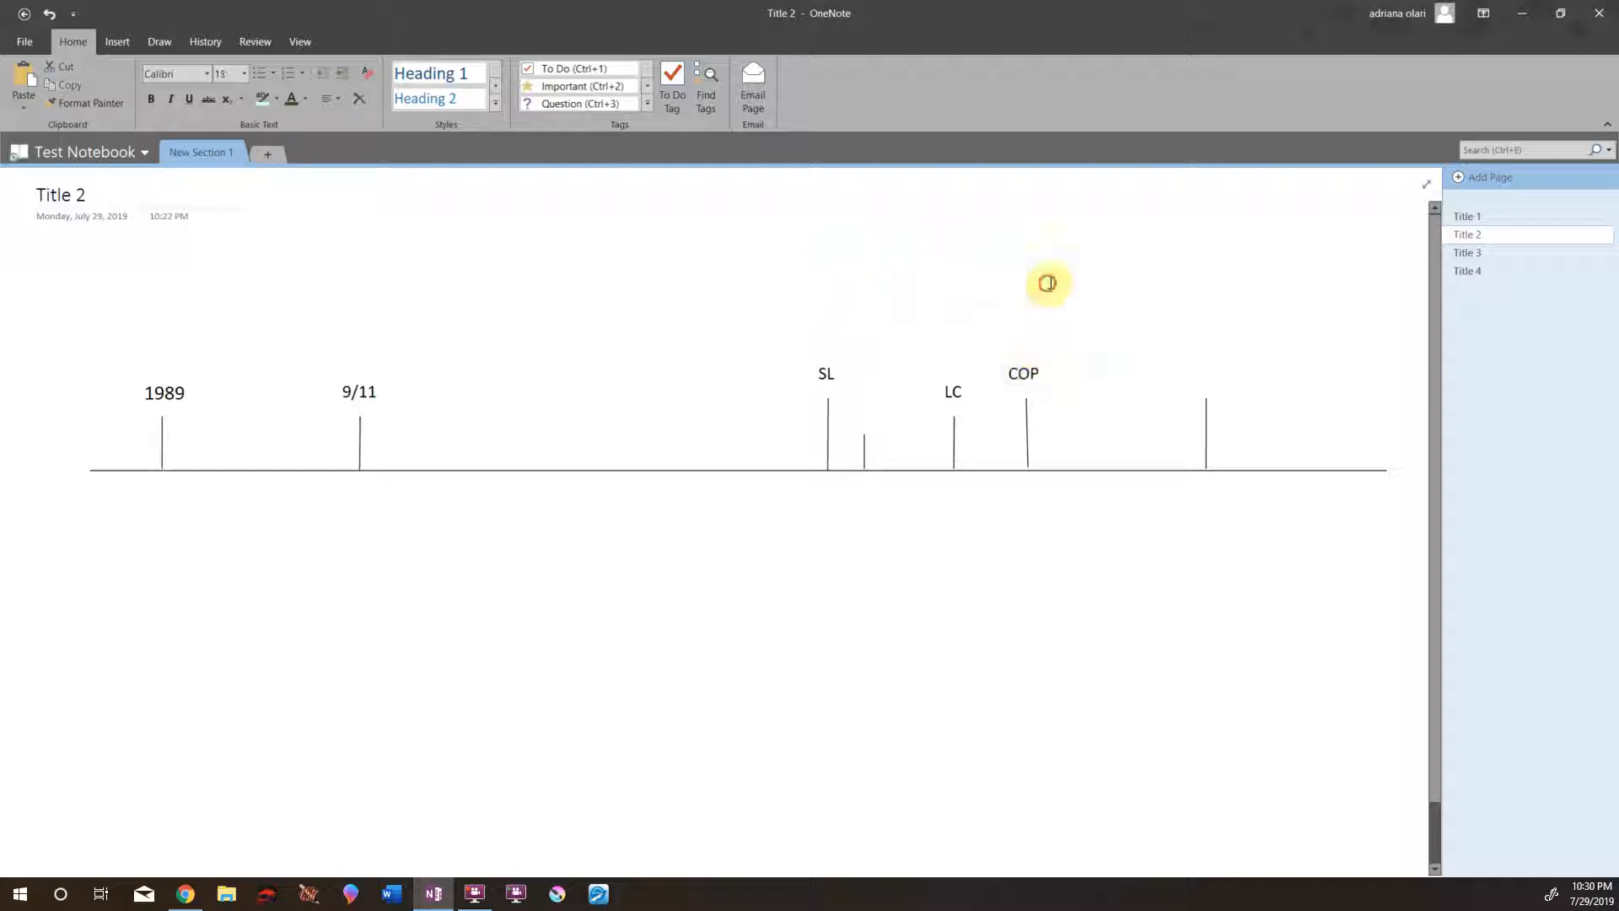
- Enter "2nd Ad" at font size 18 in a new text container and place it above the last vertical line
left_click(243, 75)
left_click(228, 252)
left_click(530, 283)
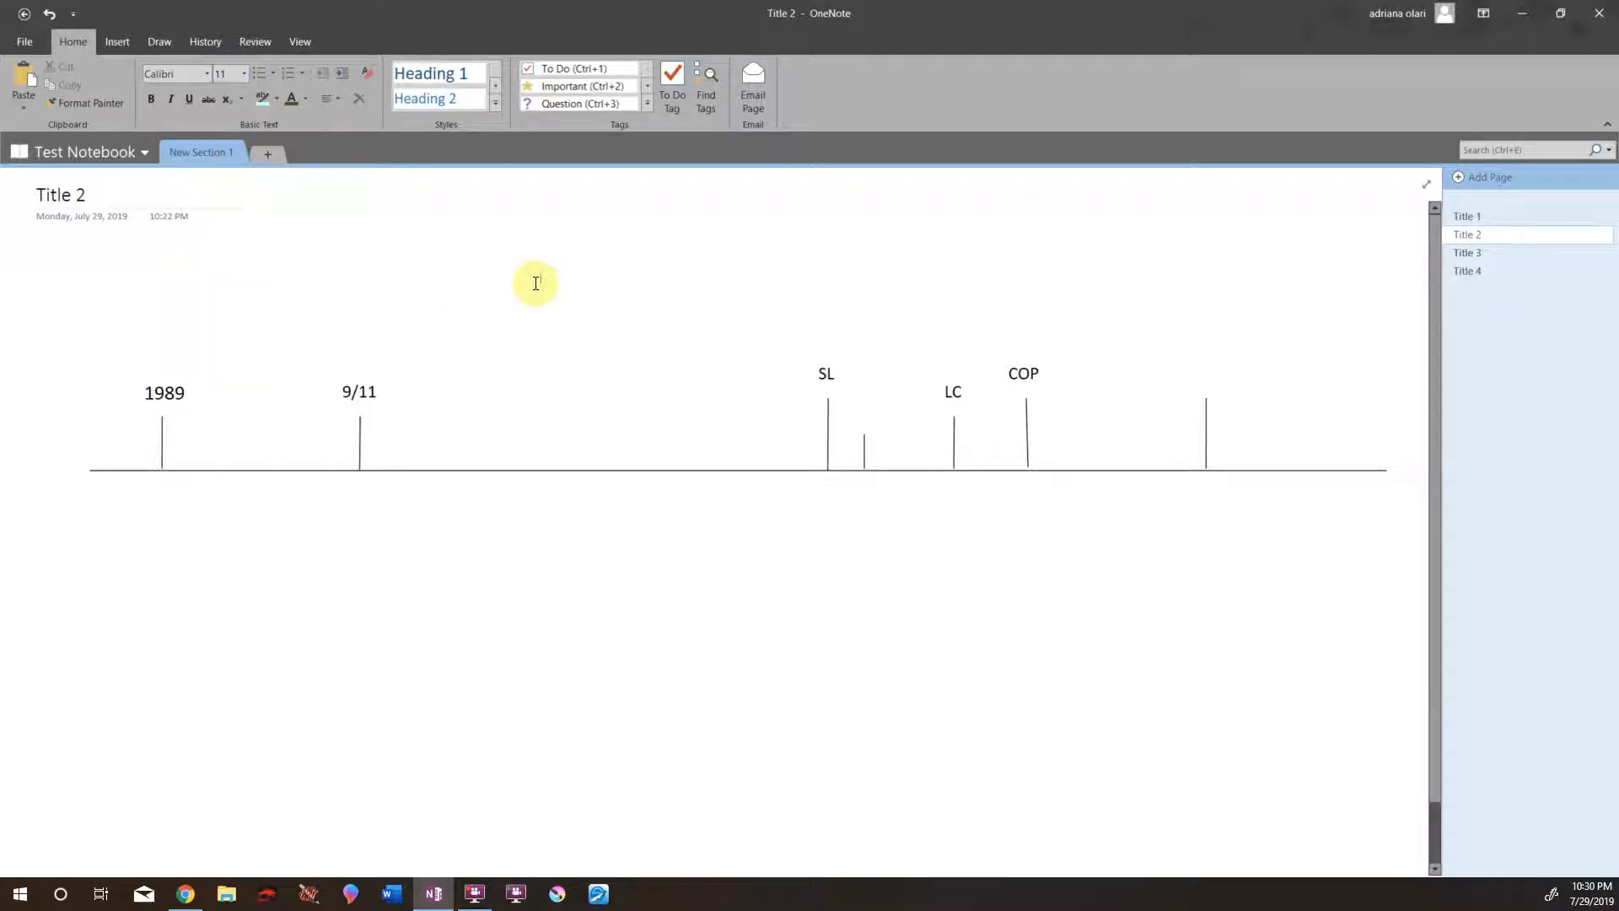
left_click(242, 76)
left_click(222, 255)
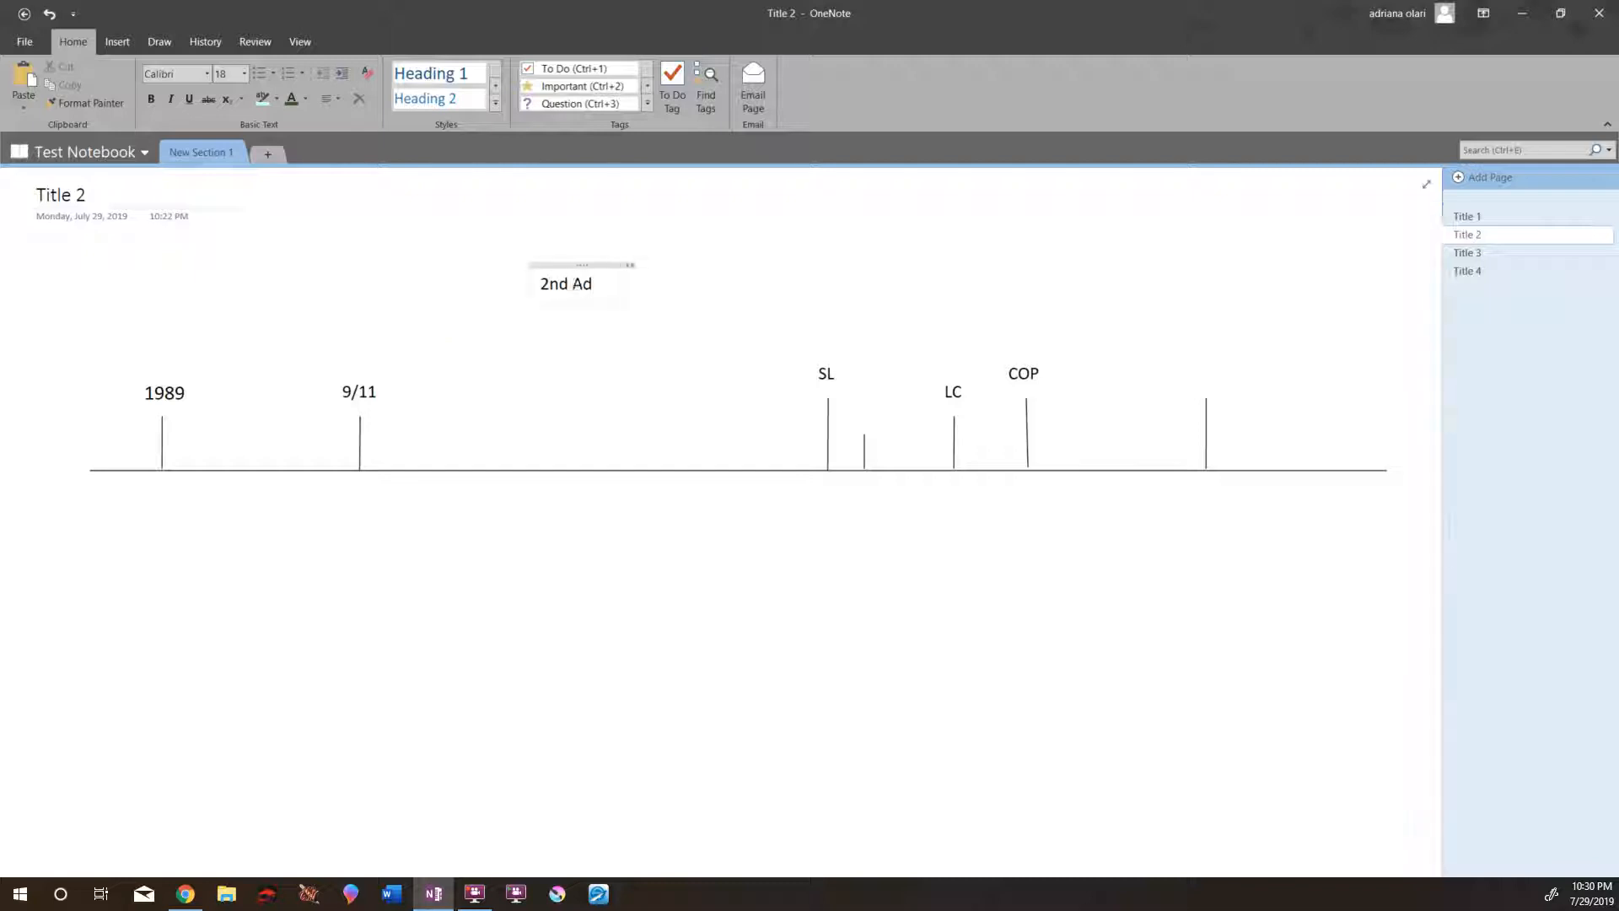
left_click_drag(604, 268, 1246, 358)
left_click(1224, 292)
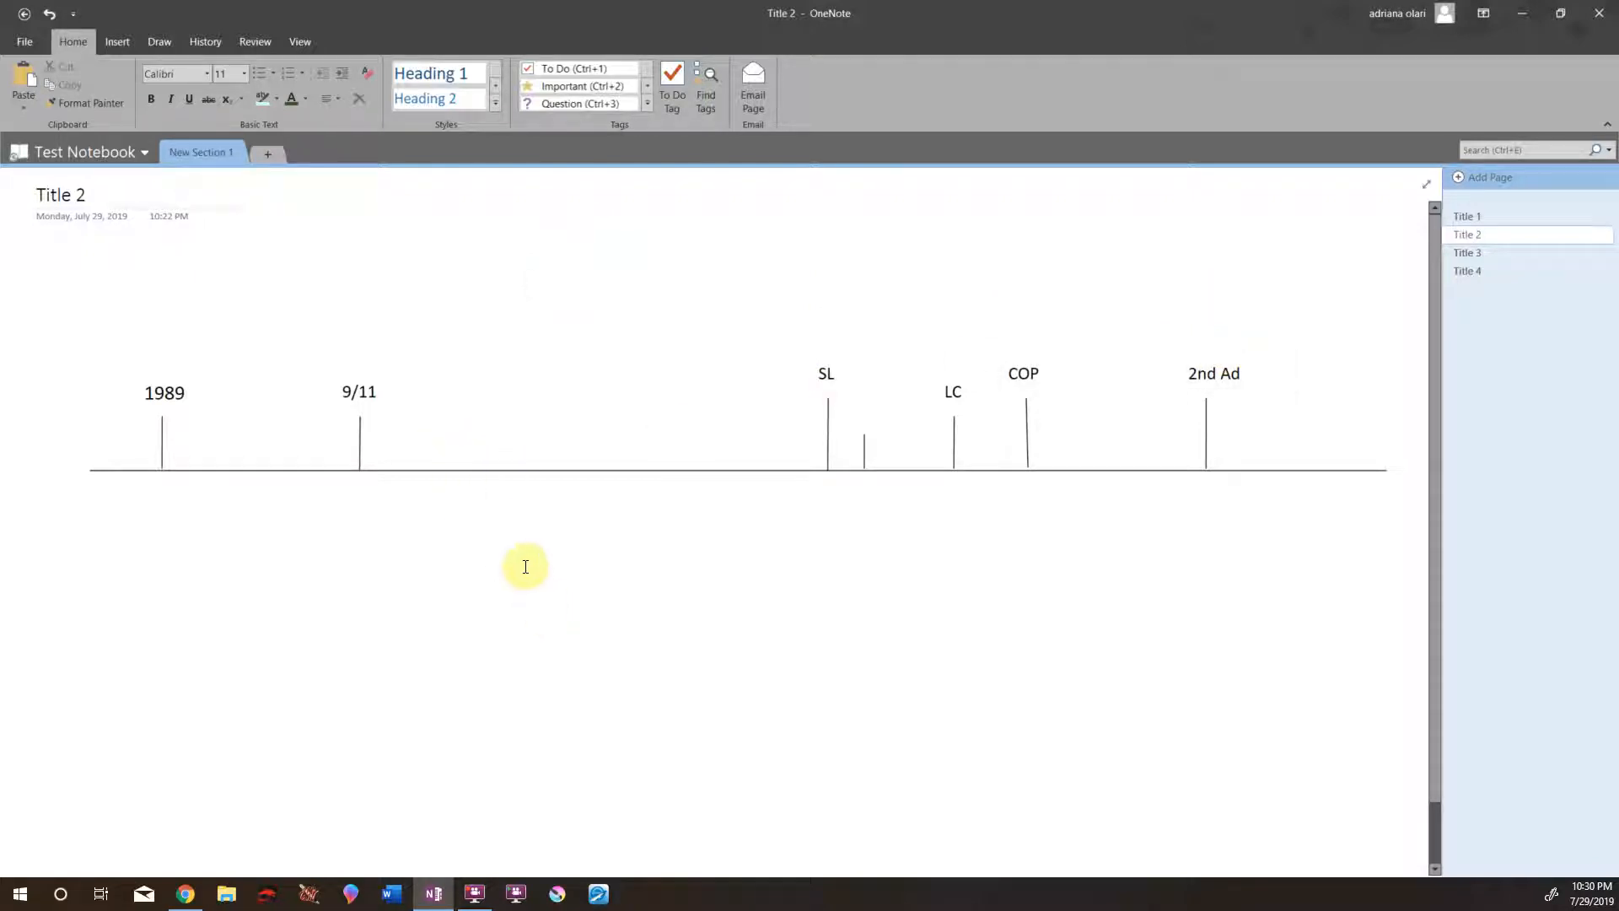
- Draw a rising dashed line with the thin black pen from the foot of the SL line to the top of the LC line
left_click(154, 40)
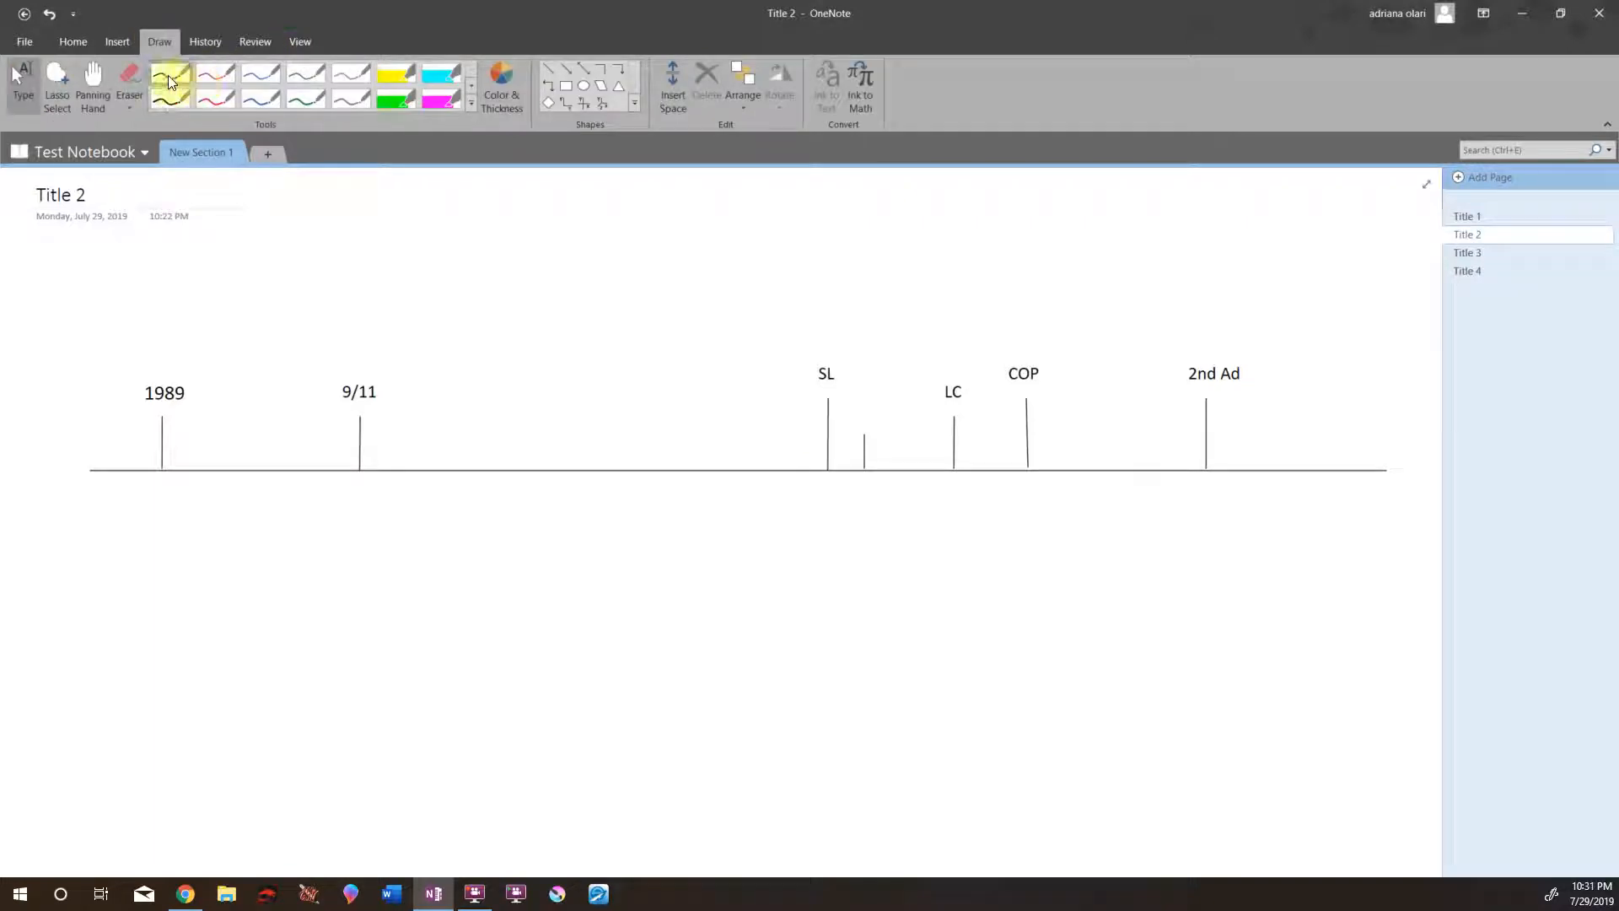
left_click(168, 74)
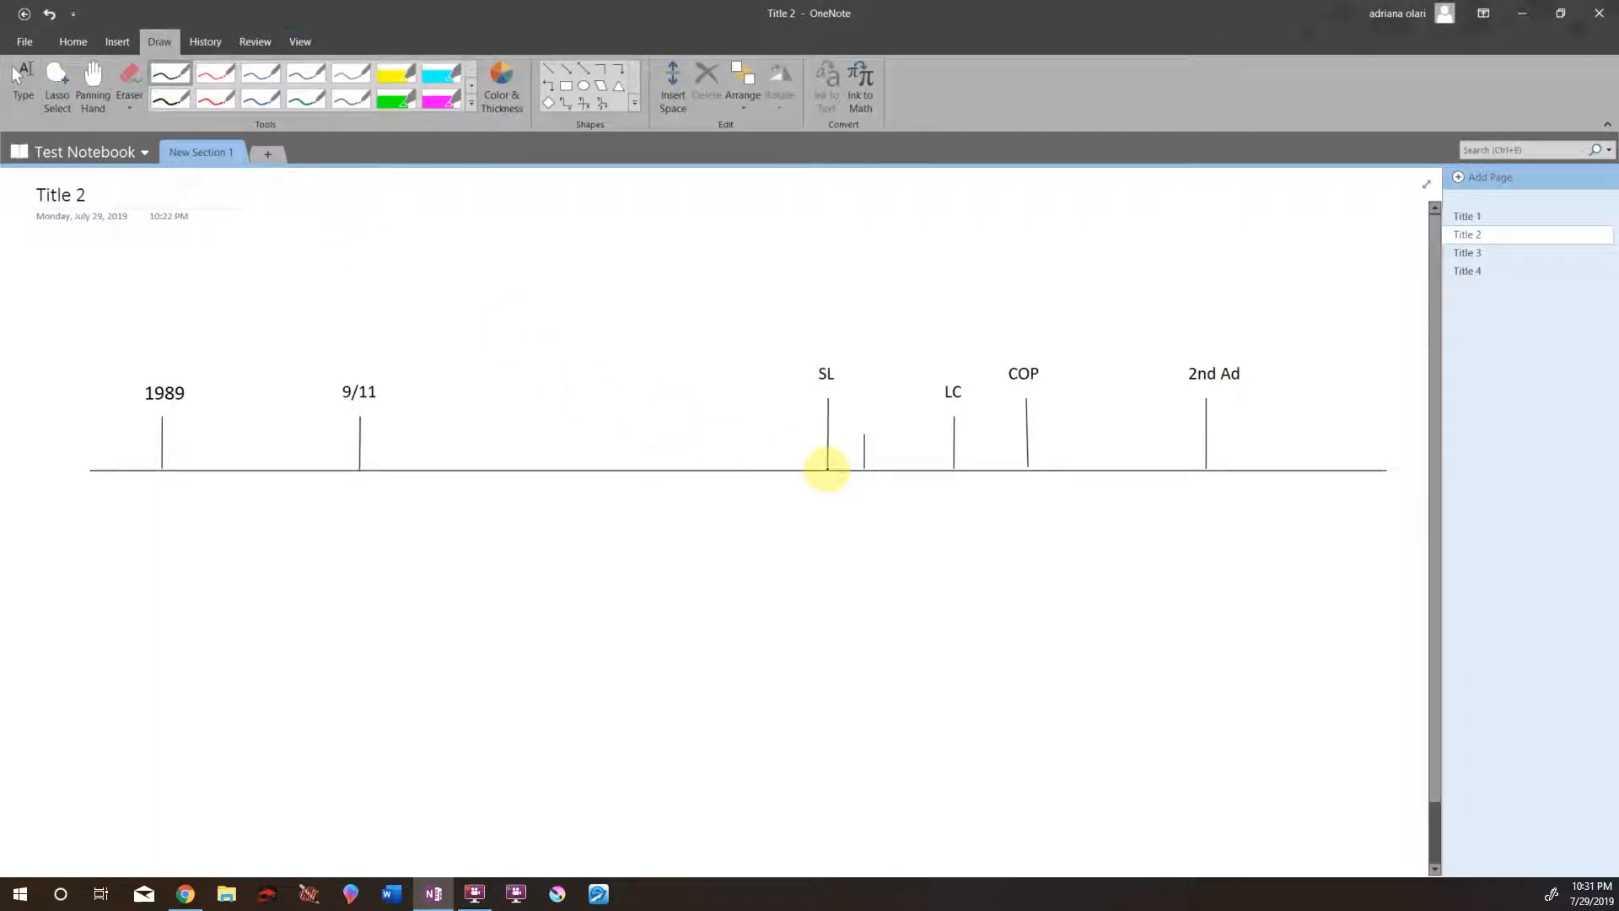
left_click_drag(826, 466, 956, 416)
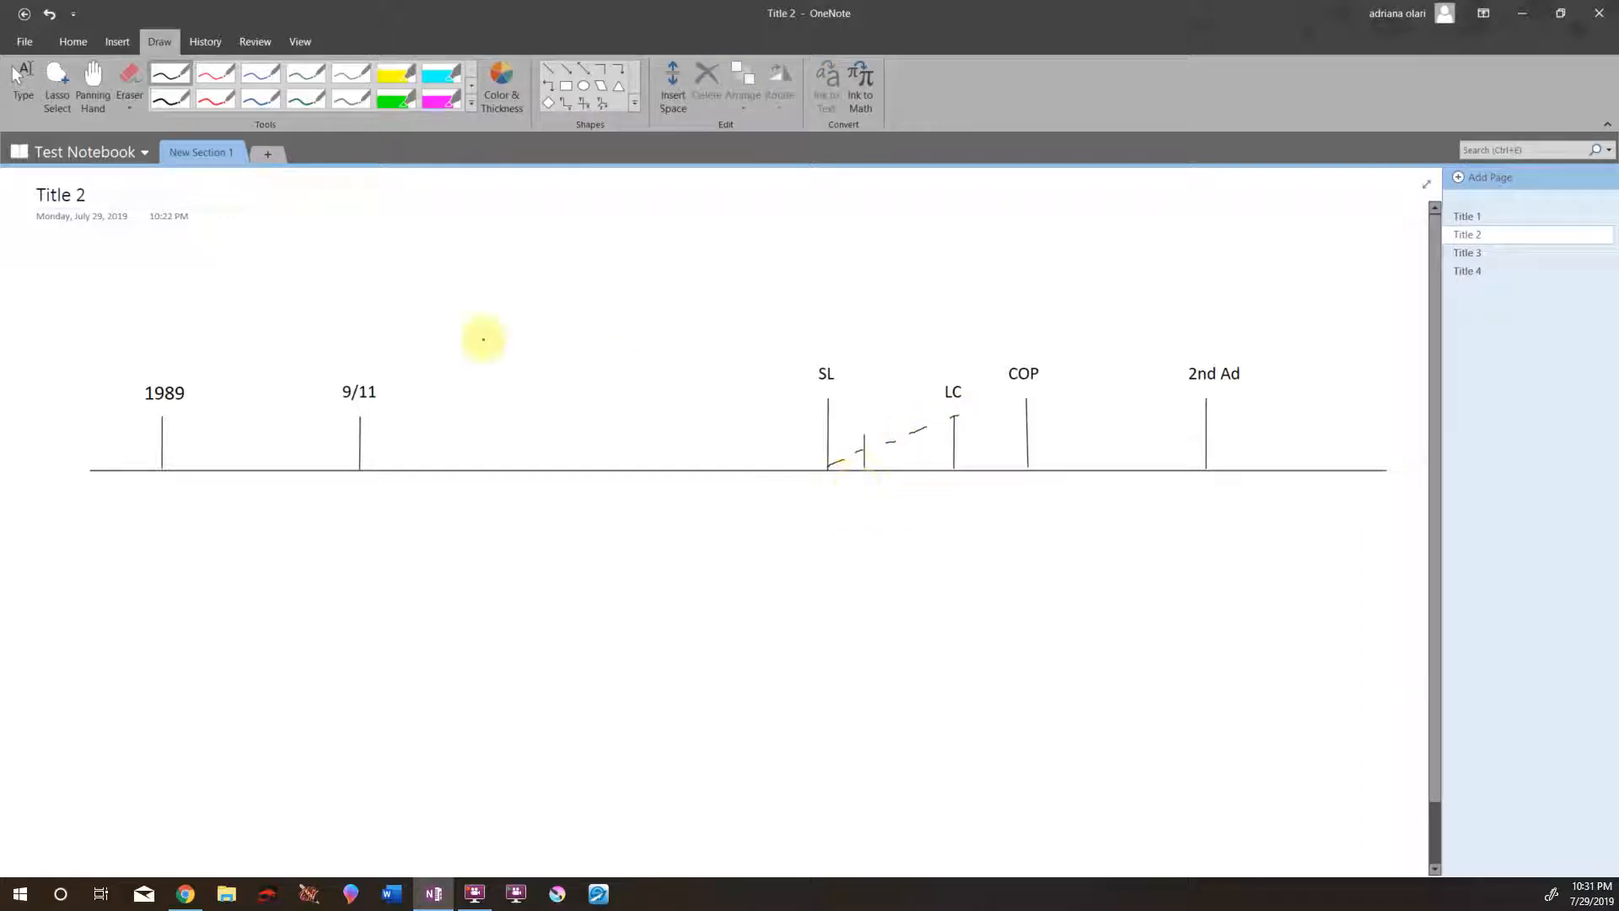
- Switch to the Title 3 page and draw a long horizontal straight line running past the page's visible right edge
left_click(1472, 253)
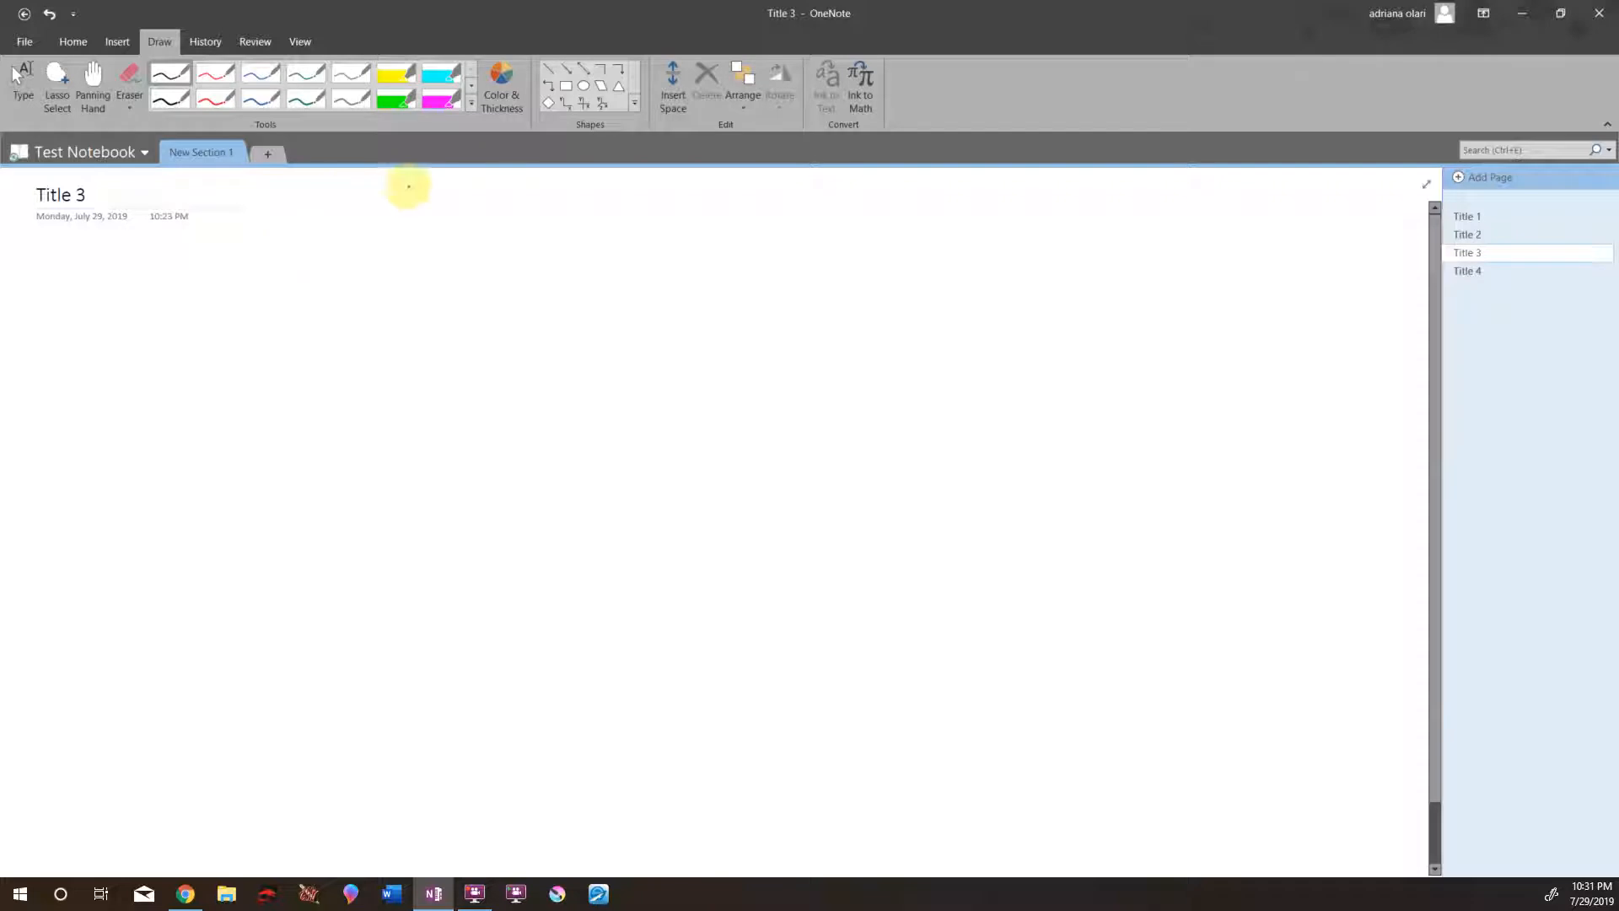
left_click(548, 68)
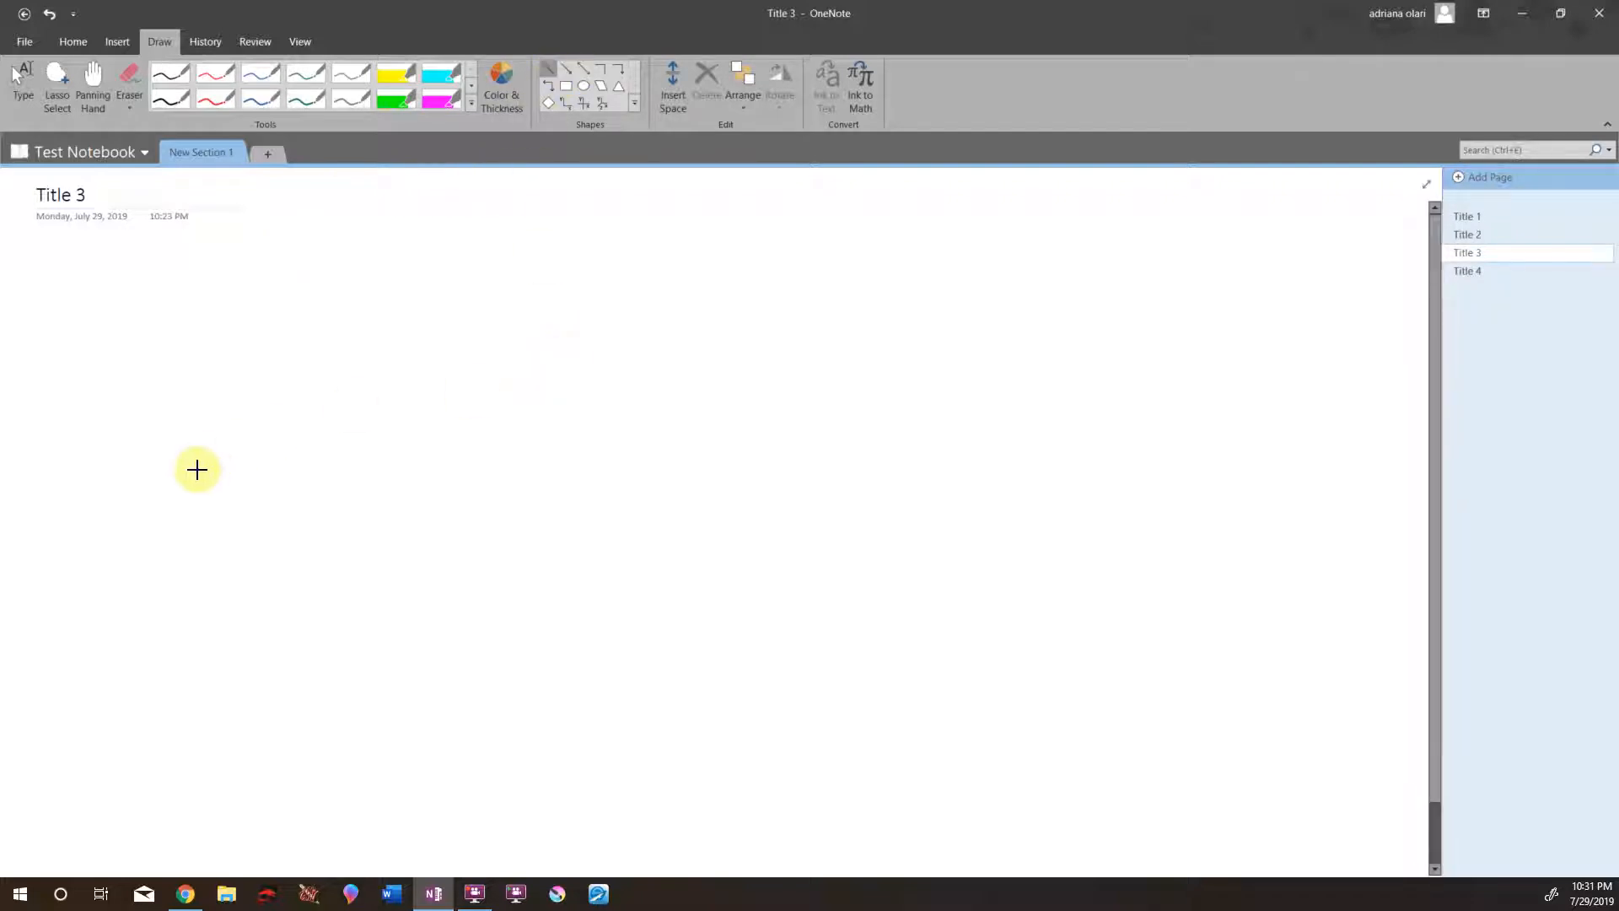
mouse_move(162, 524)
left_mouse_down()
mouse_move(890, 539)
mouse_move(1059, 502)
mouse_move(1178, 531)
mouse_move(1485, 514)
mouse_move(1505, 540)
left_mouse_up()
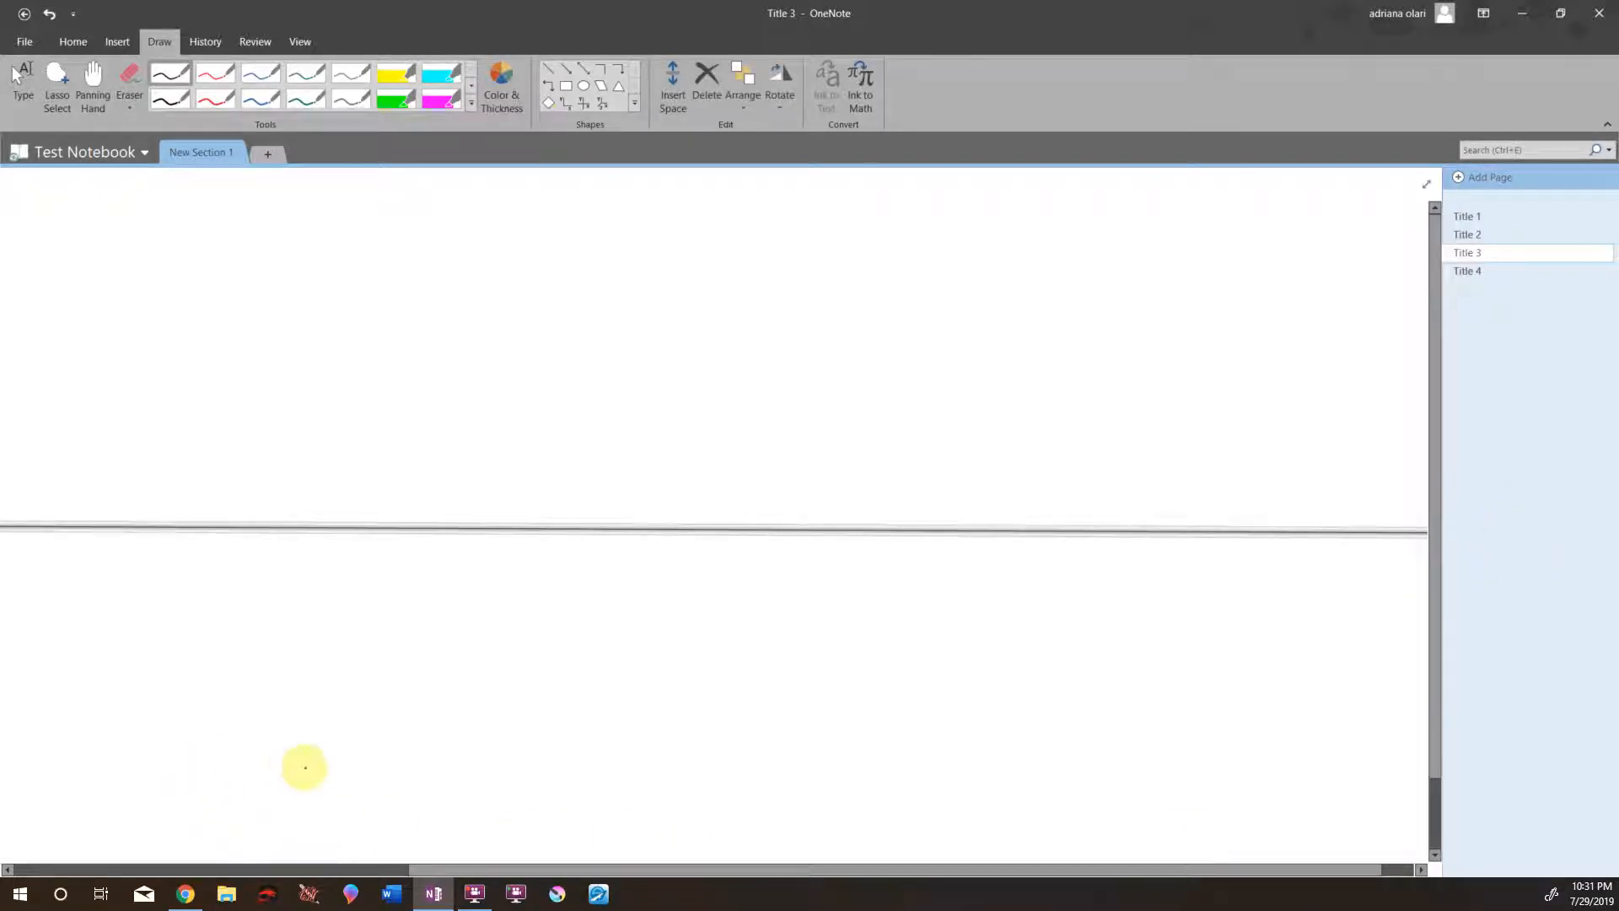
mouse_move(777, 869)
left_mouse_down()
mouse_move(354, 840)
mouse_move(681, 847)
mouse_move(908, 821)
mouse_move(296, 780)
left_mouse_up()
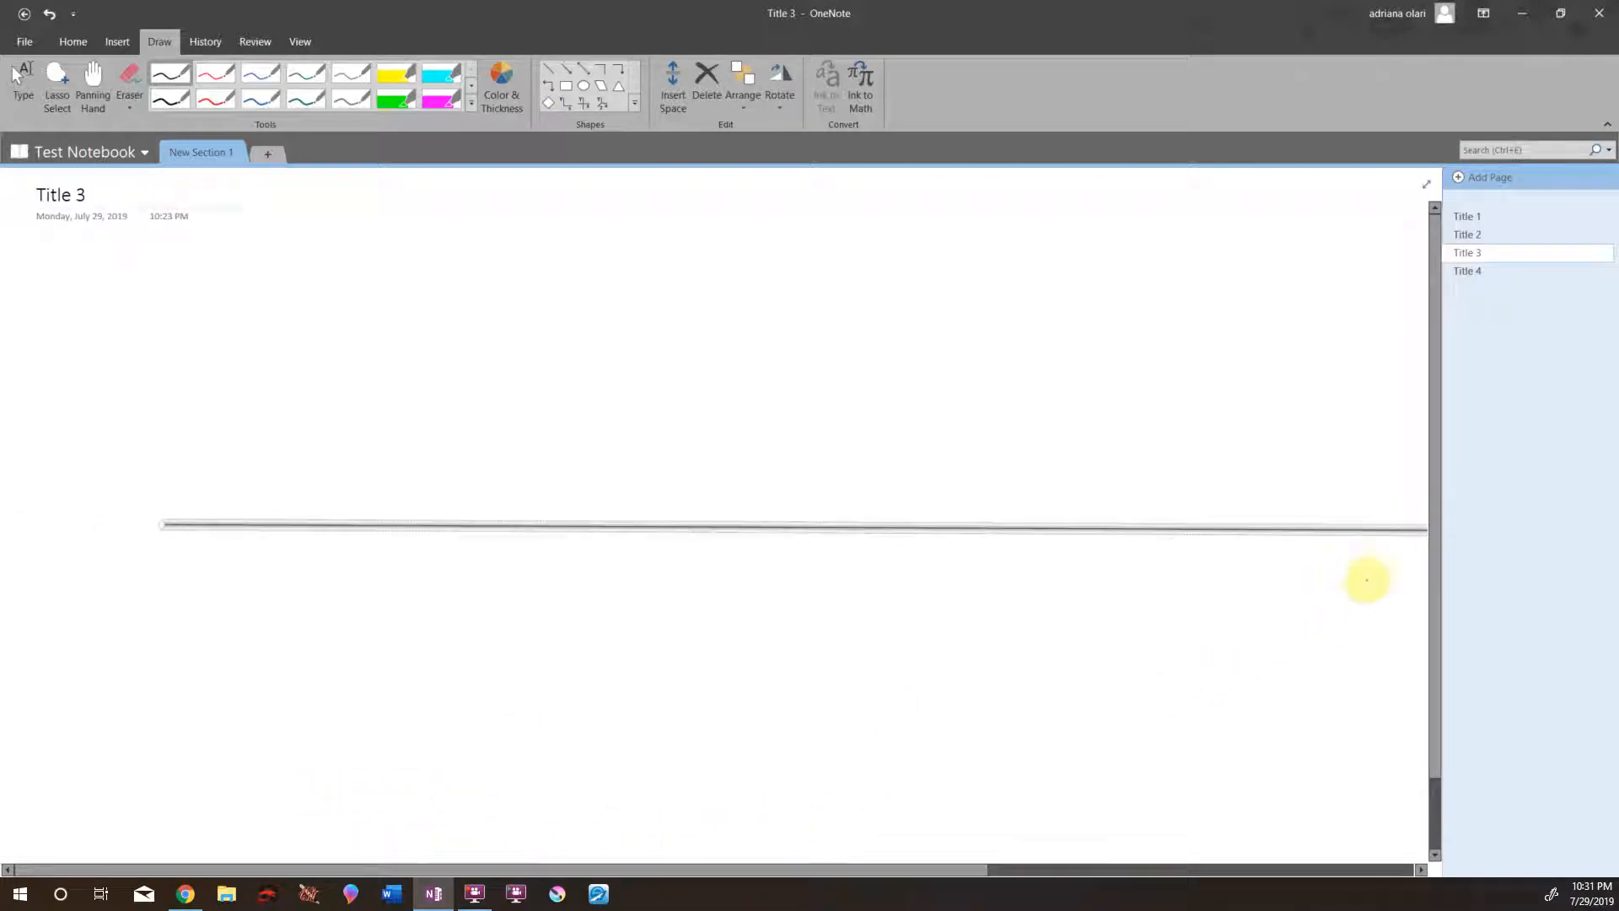
left_click(1434, 541)
left_click_drag(1434, 601, 1307, 408)
left_click(1307, 407)
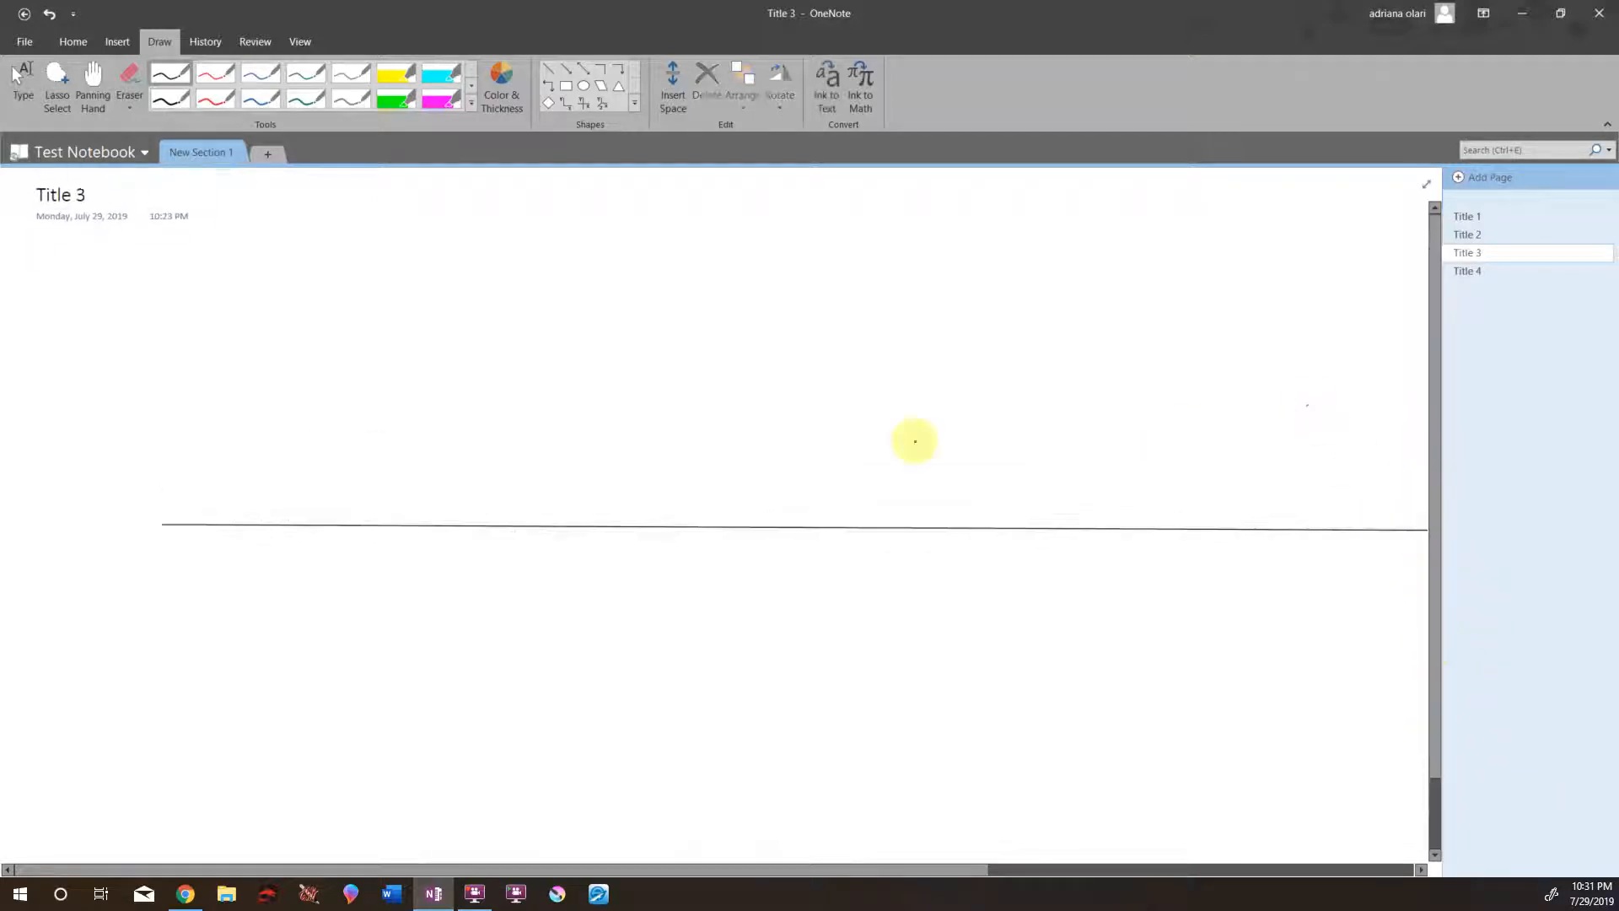
- Zoom the Title 3 page out to 46%, and back in to 139%, to view the whole line and its detail
left_click(299, 42)
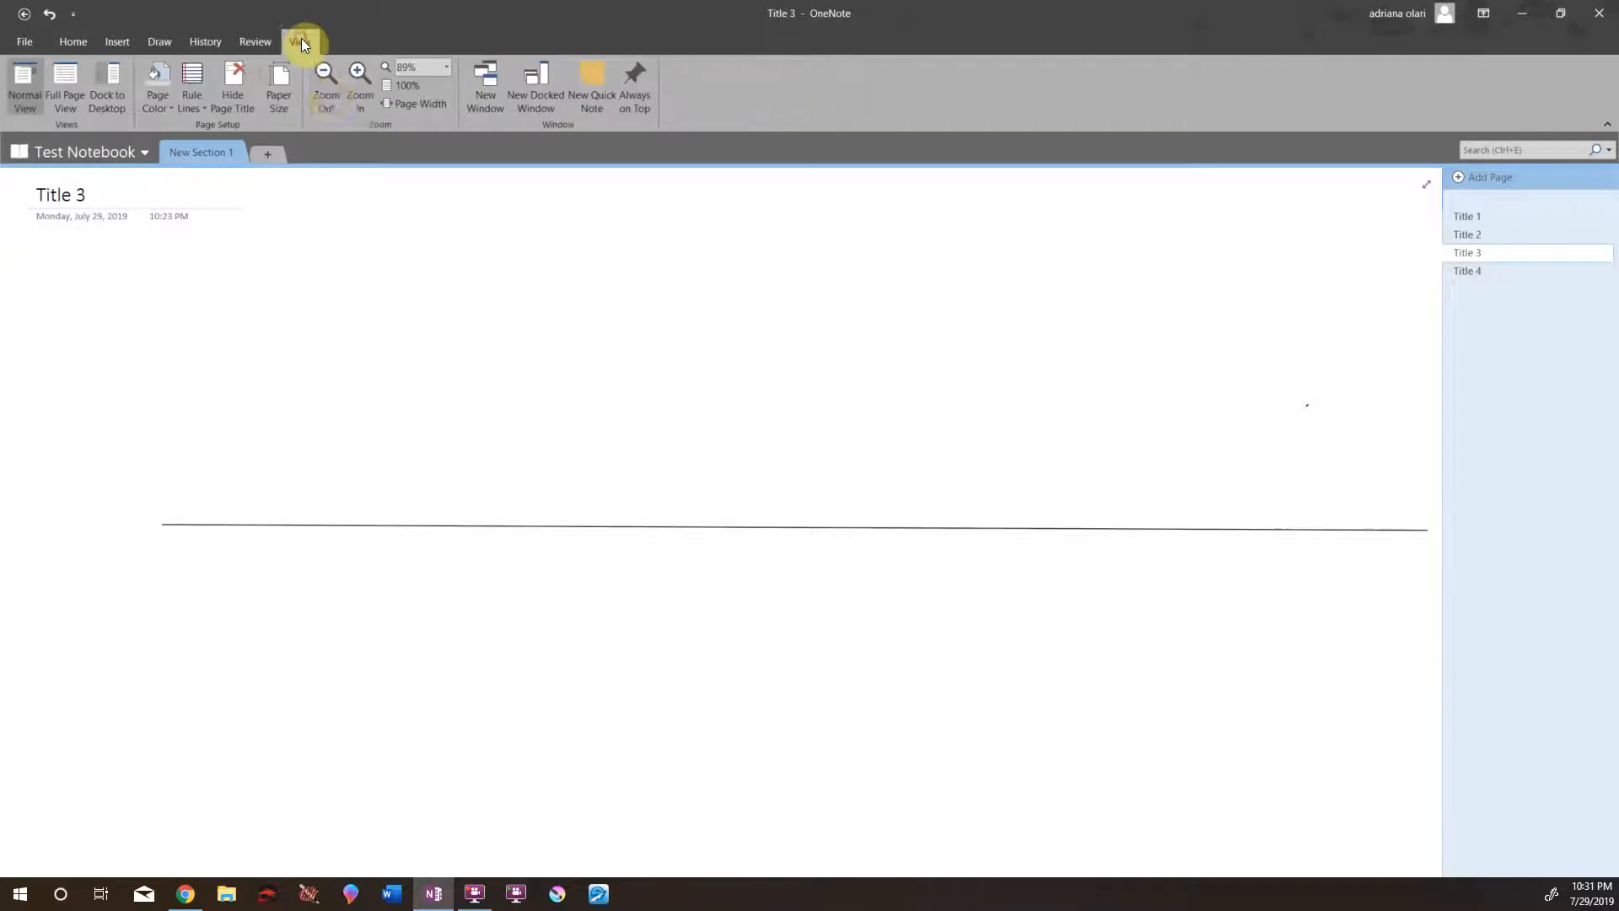
left_click(319, 89)
left_click(319, 89)
left_click(318, 90)
left_click(319, 89)
left_click(319, 89)
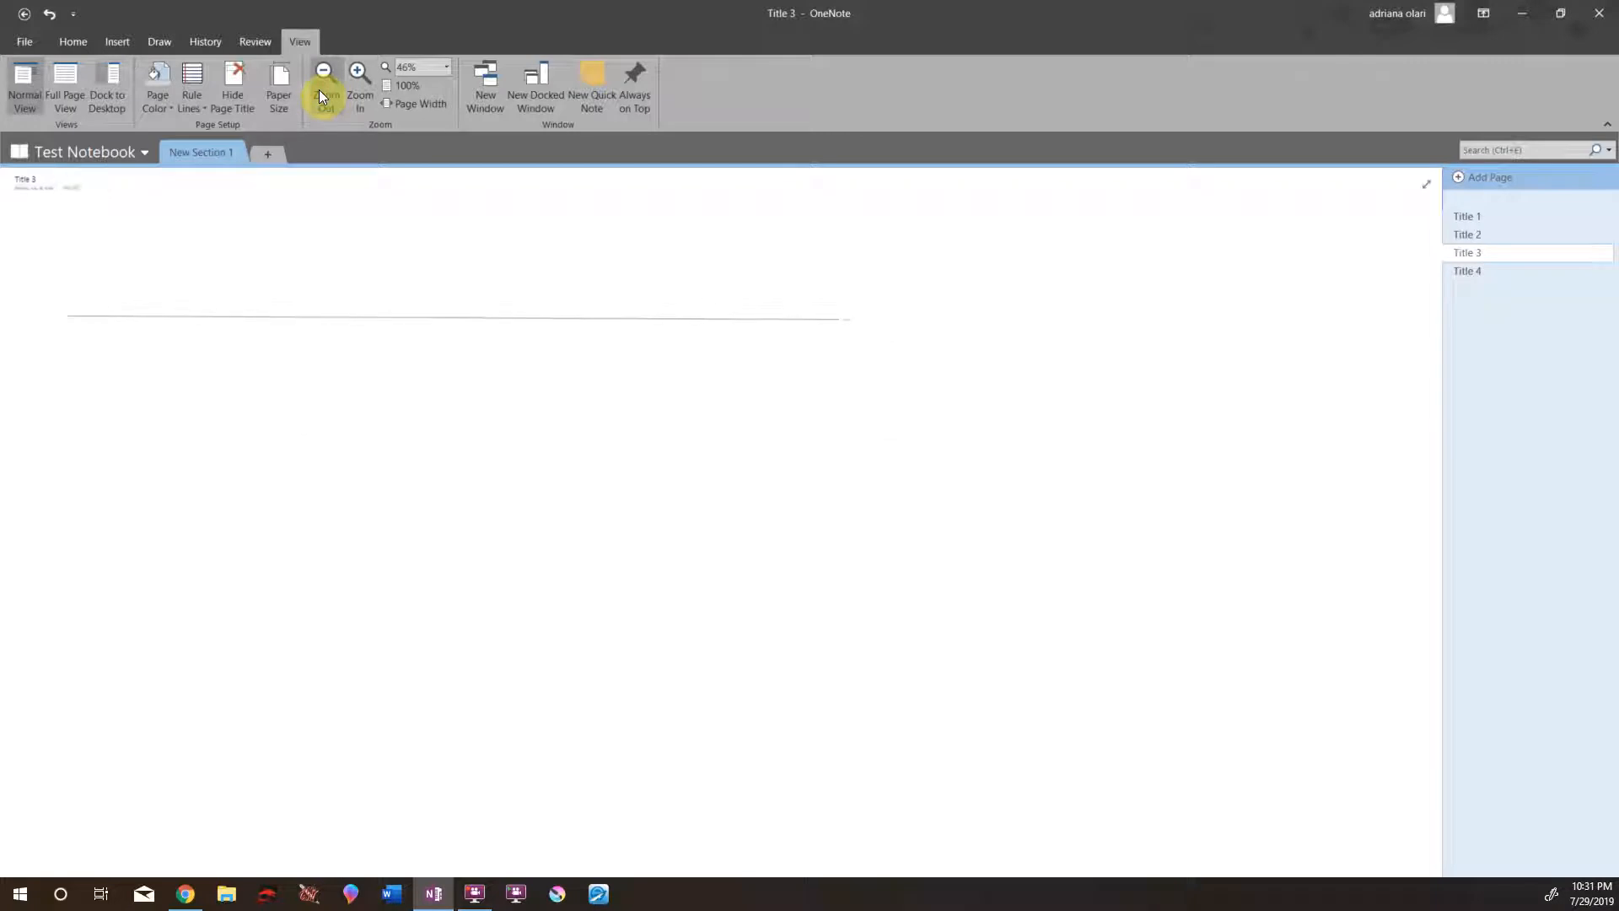
left_click(366, 83)
left_click(366, 83)
left_click(366, 82)
left_click(366, 82)
left_click(366, 83)
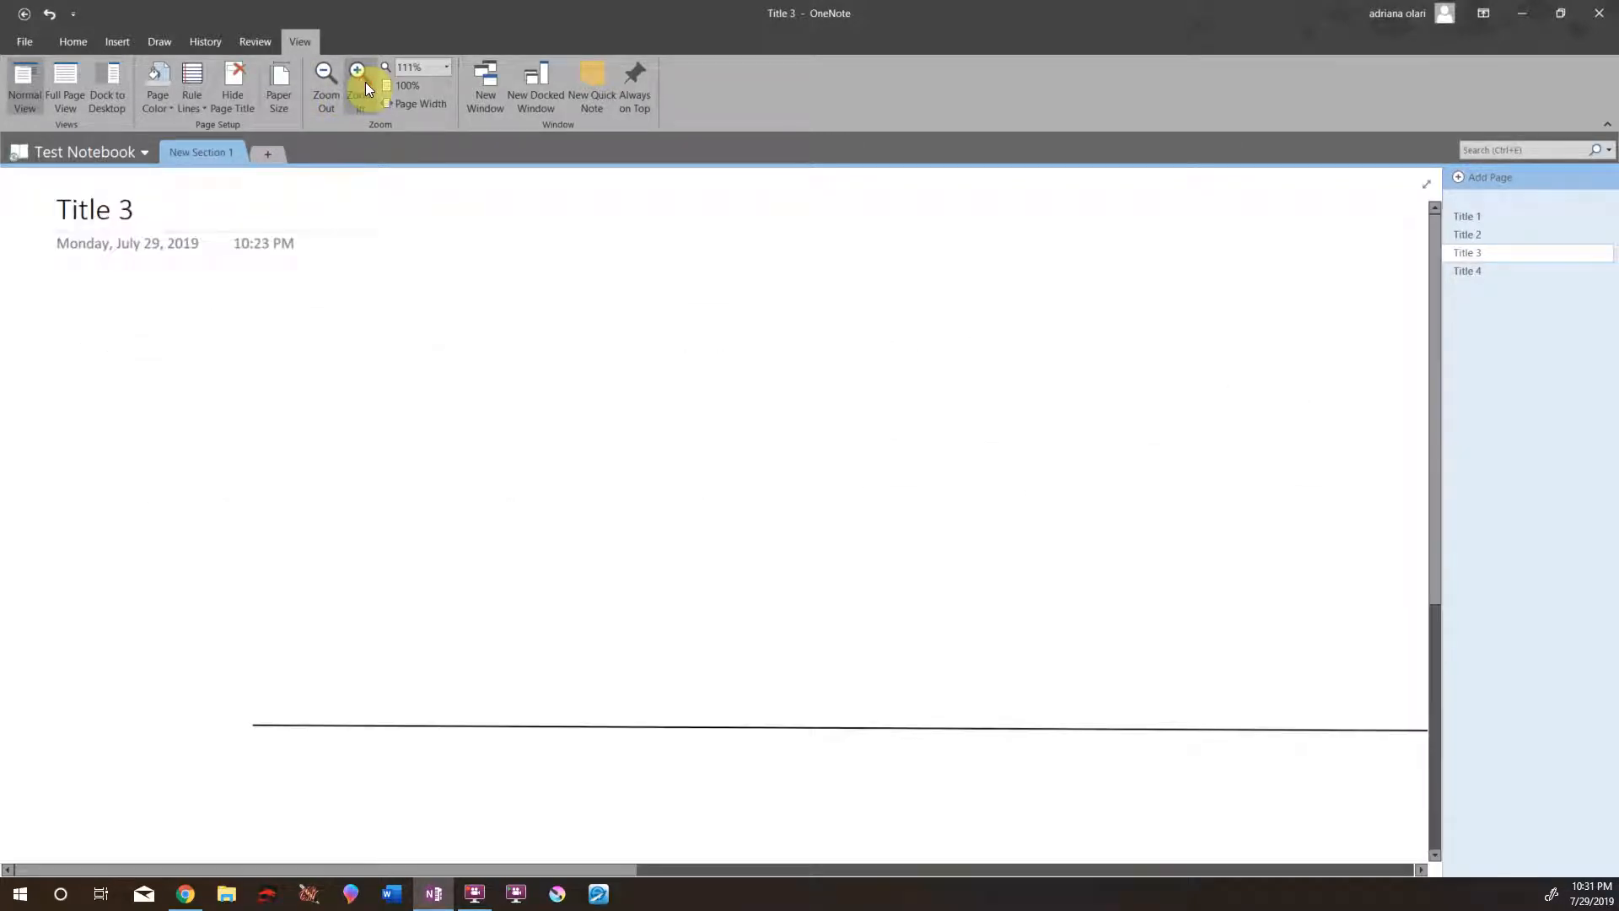
- Zoom the page out to 46% and in to 139% once more, finishing at 111%
left_click(316, 78)
left_click(316, 77)
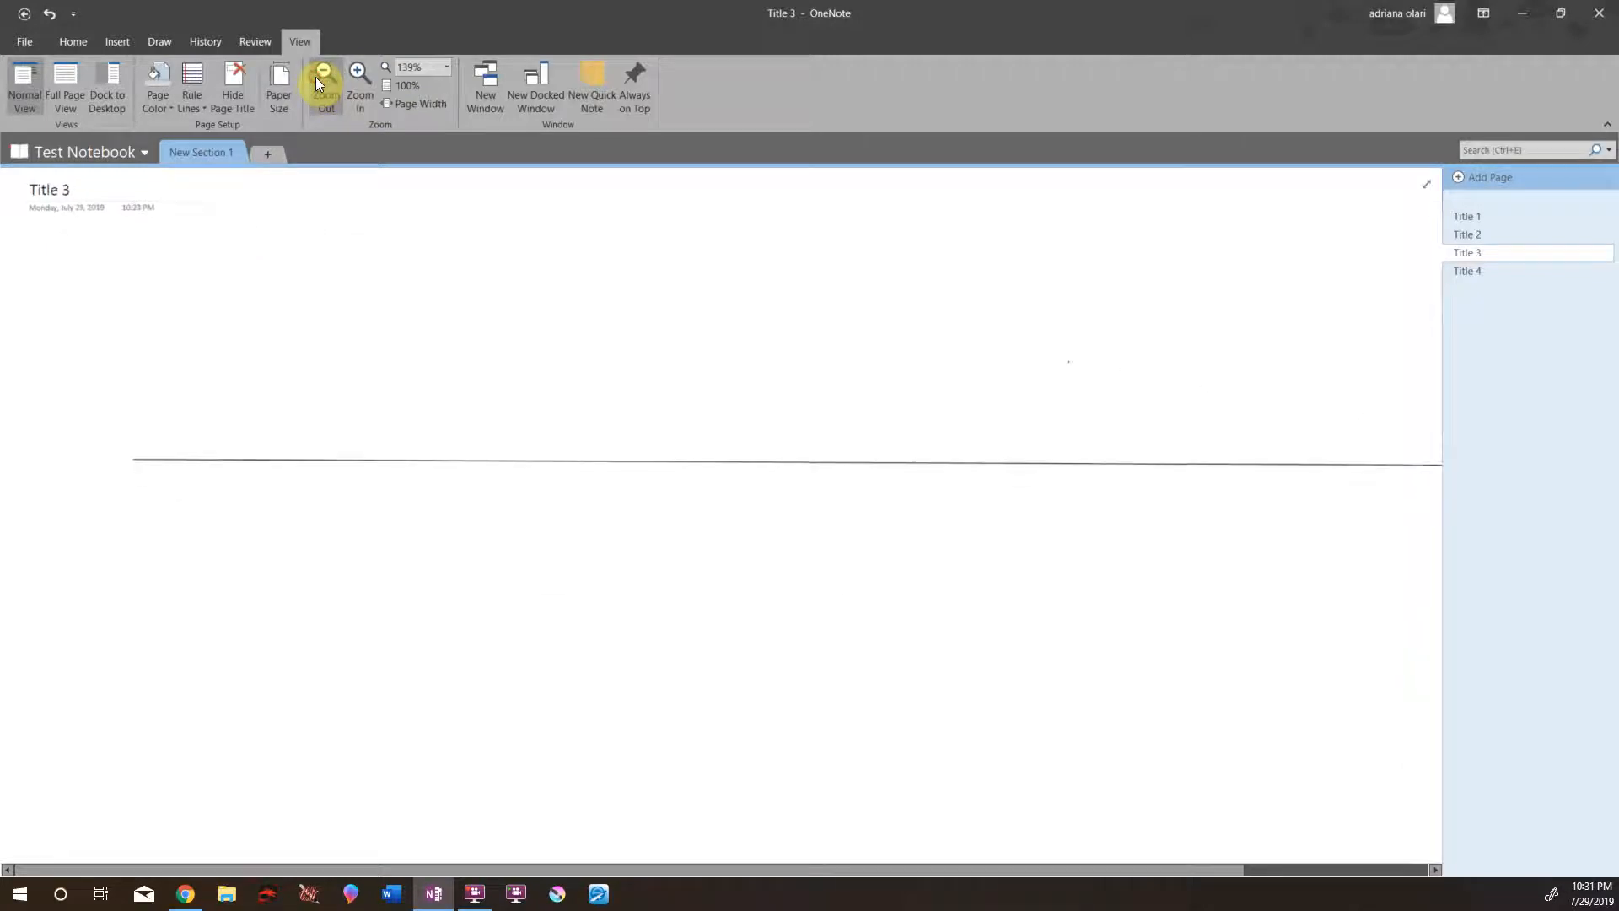
left_click(315, 78)
left_click(315, 78)
left_click(315, 77)
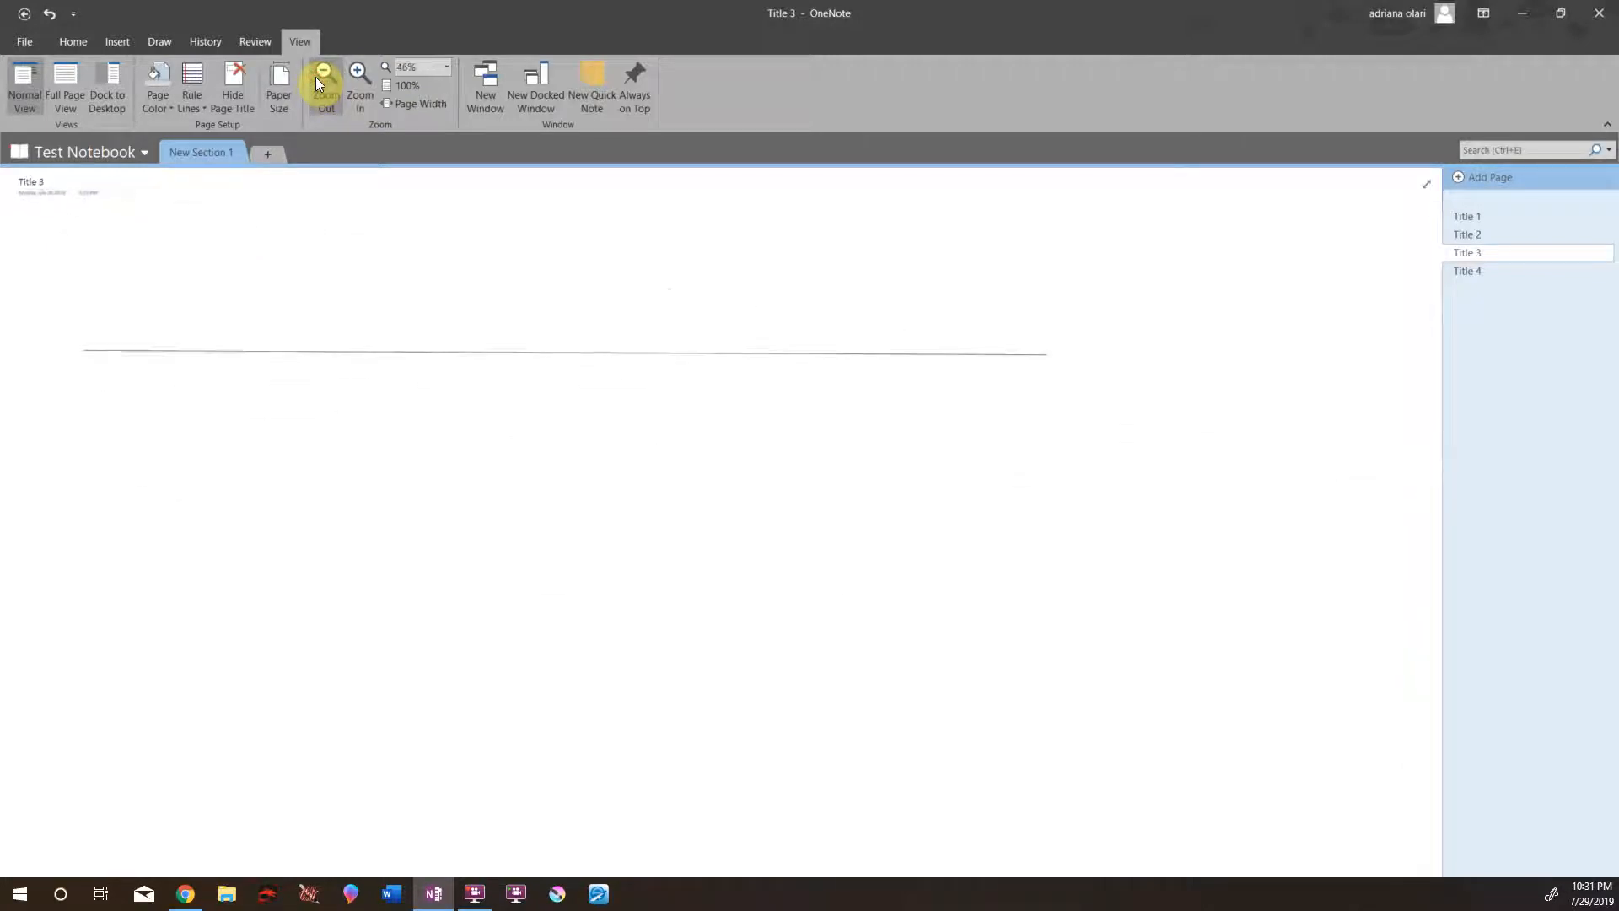
left_click(358, 79)
left_click(359, 79)
left_click(359, 79)
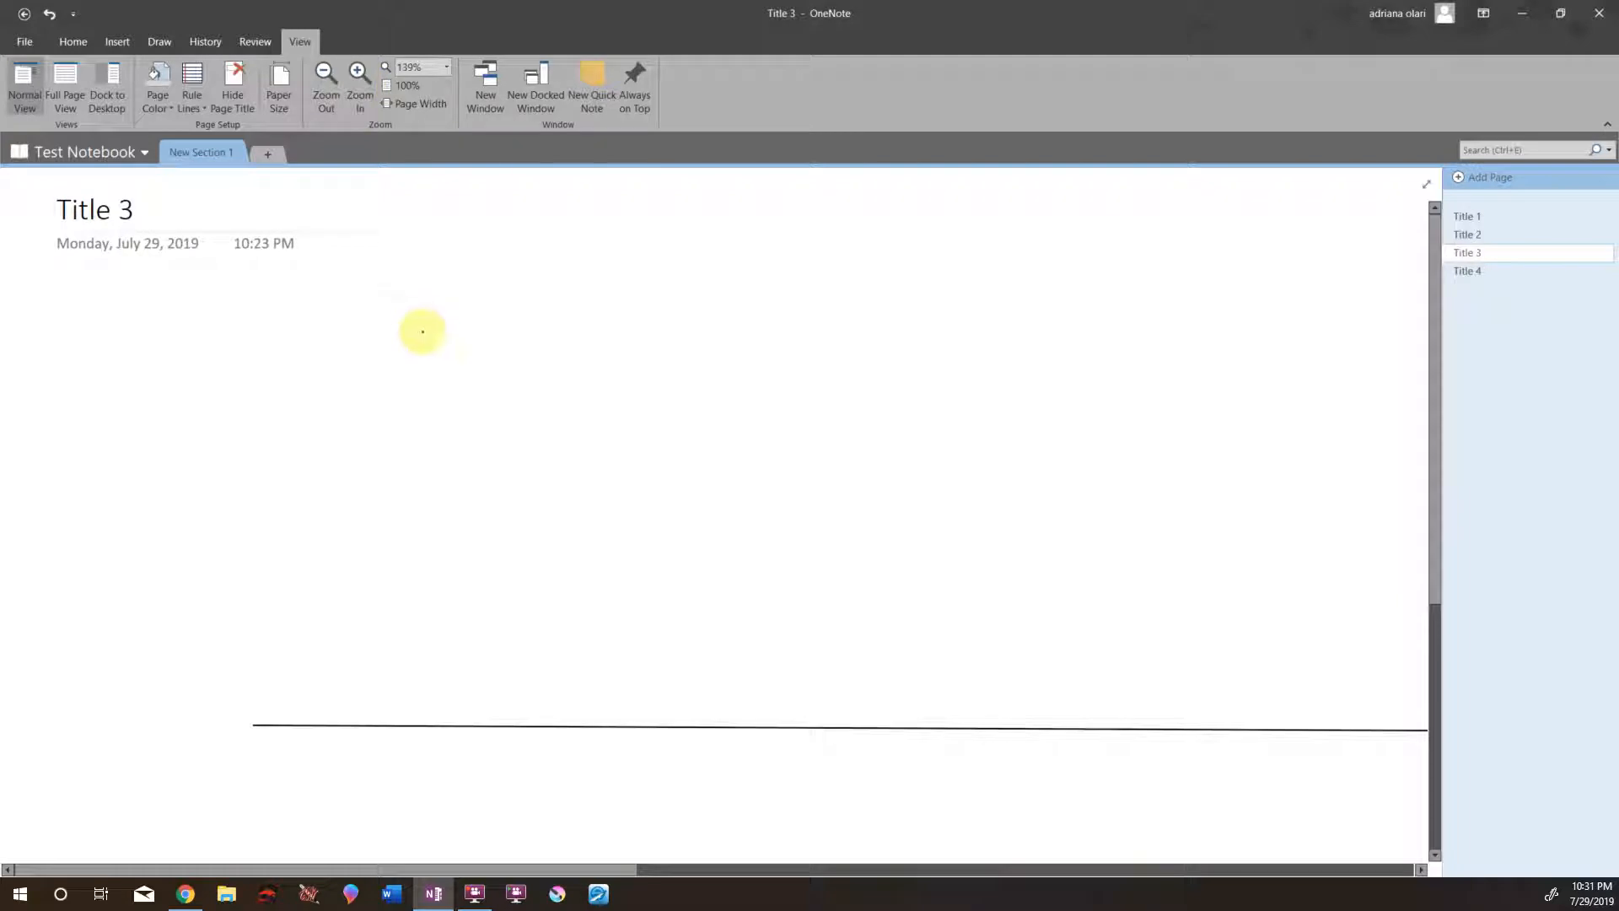
left_click(326, 92)
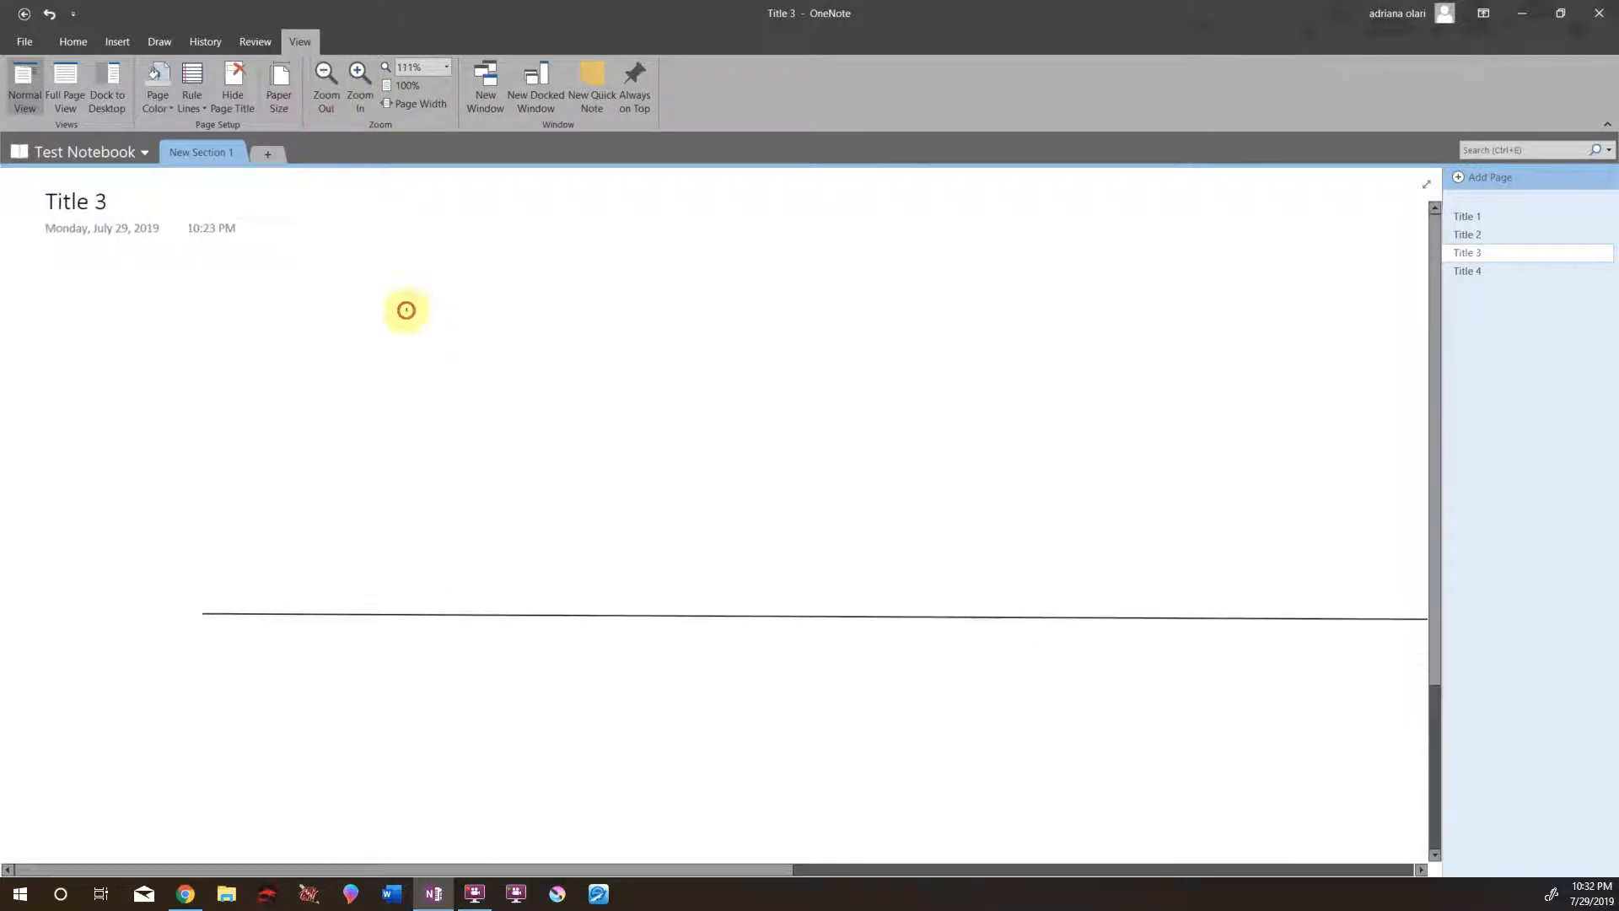
- Draw two straight vertical lines down to the horizontal line, one near its left end and one near the middle of the visible page
left_click(159, 42)
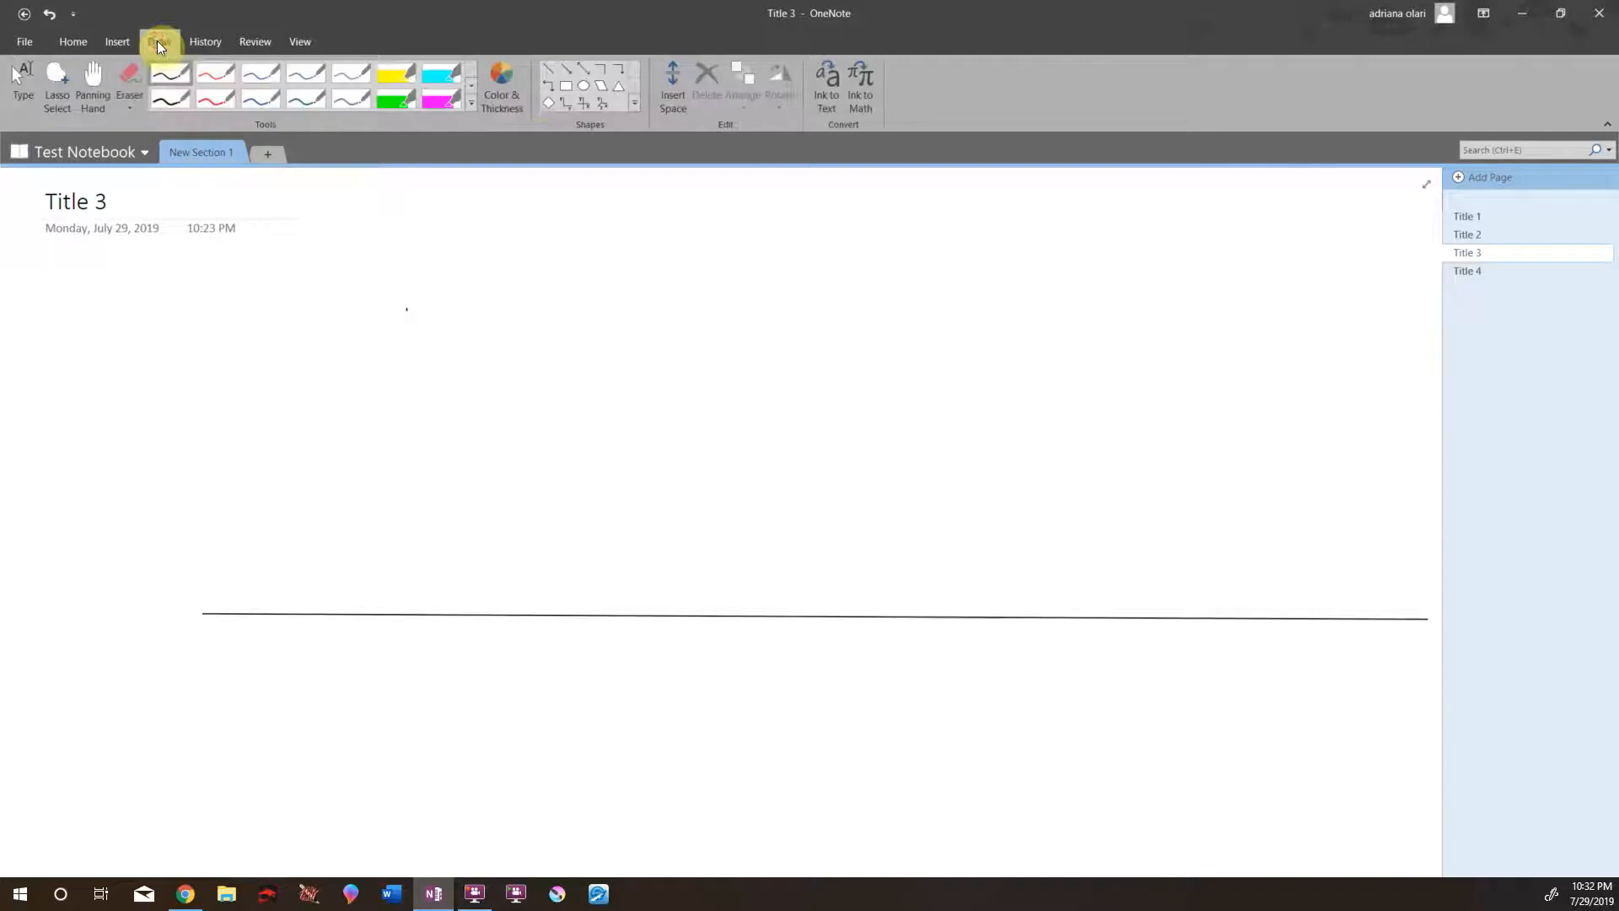
left_click(546, 68)
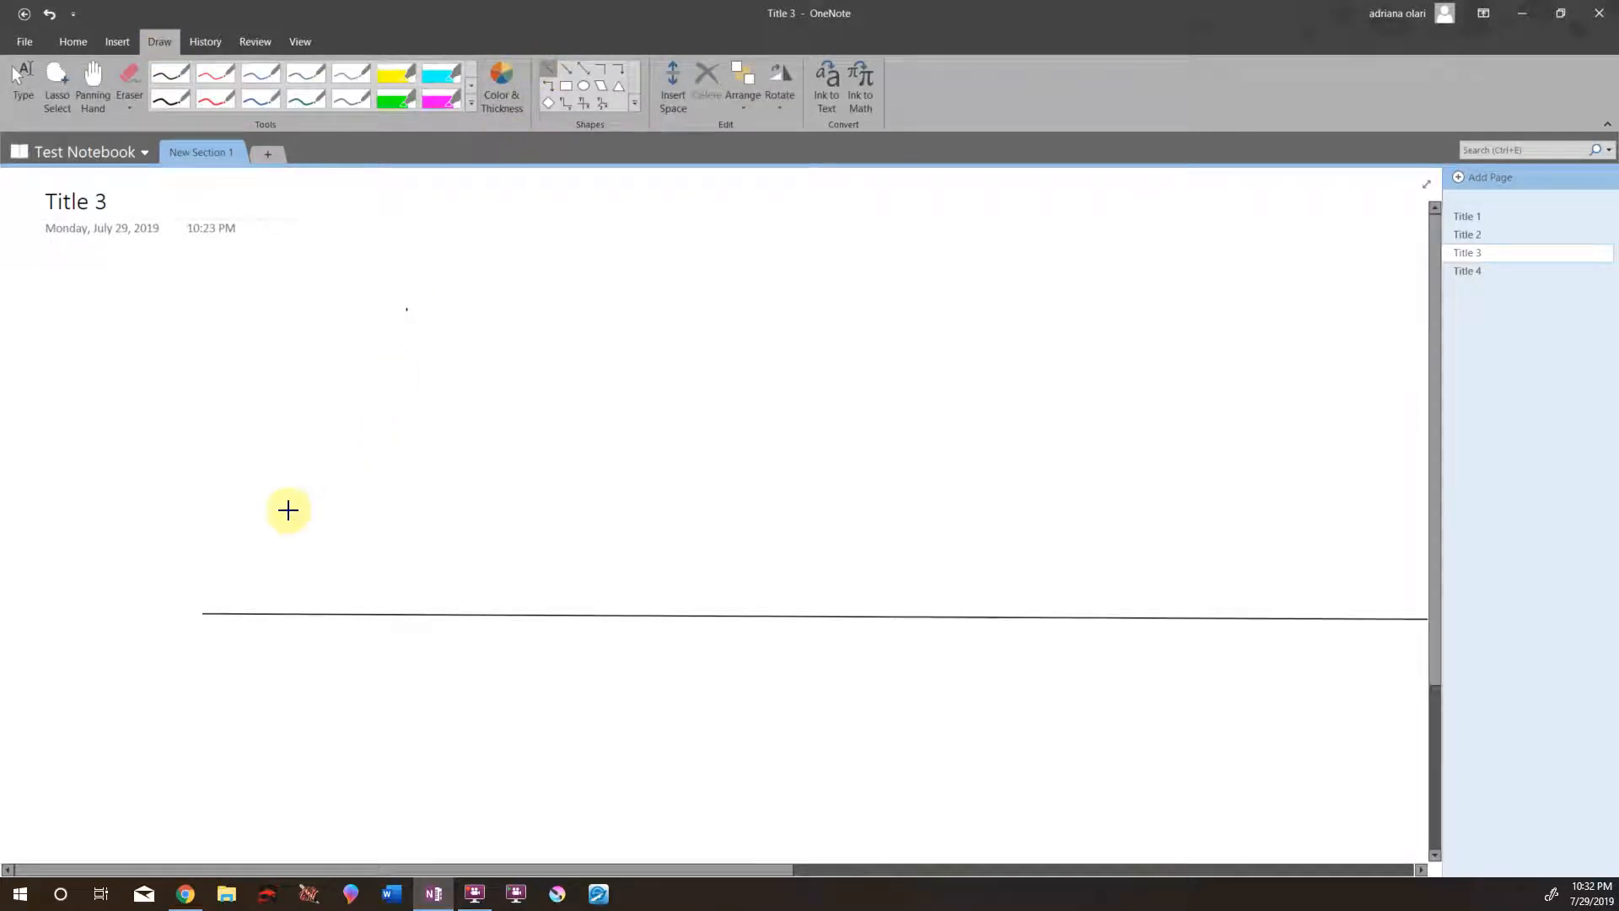
left_click_drag(244, 531, 253, 602)
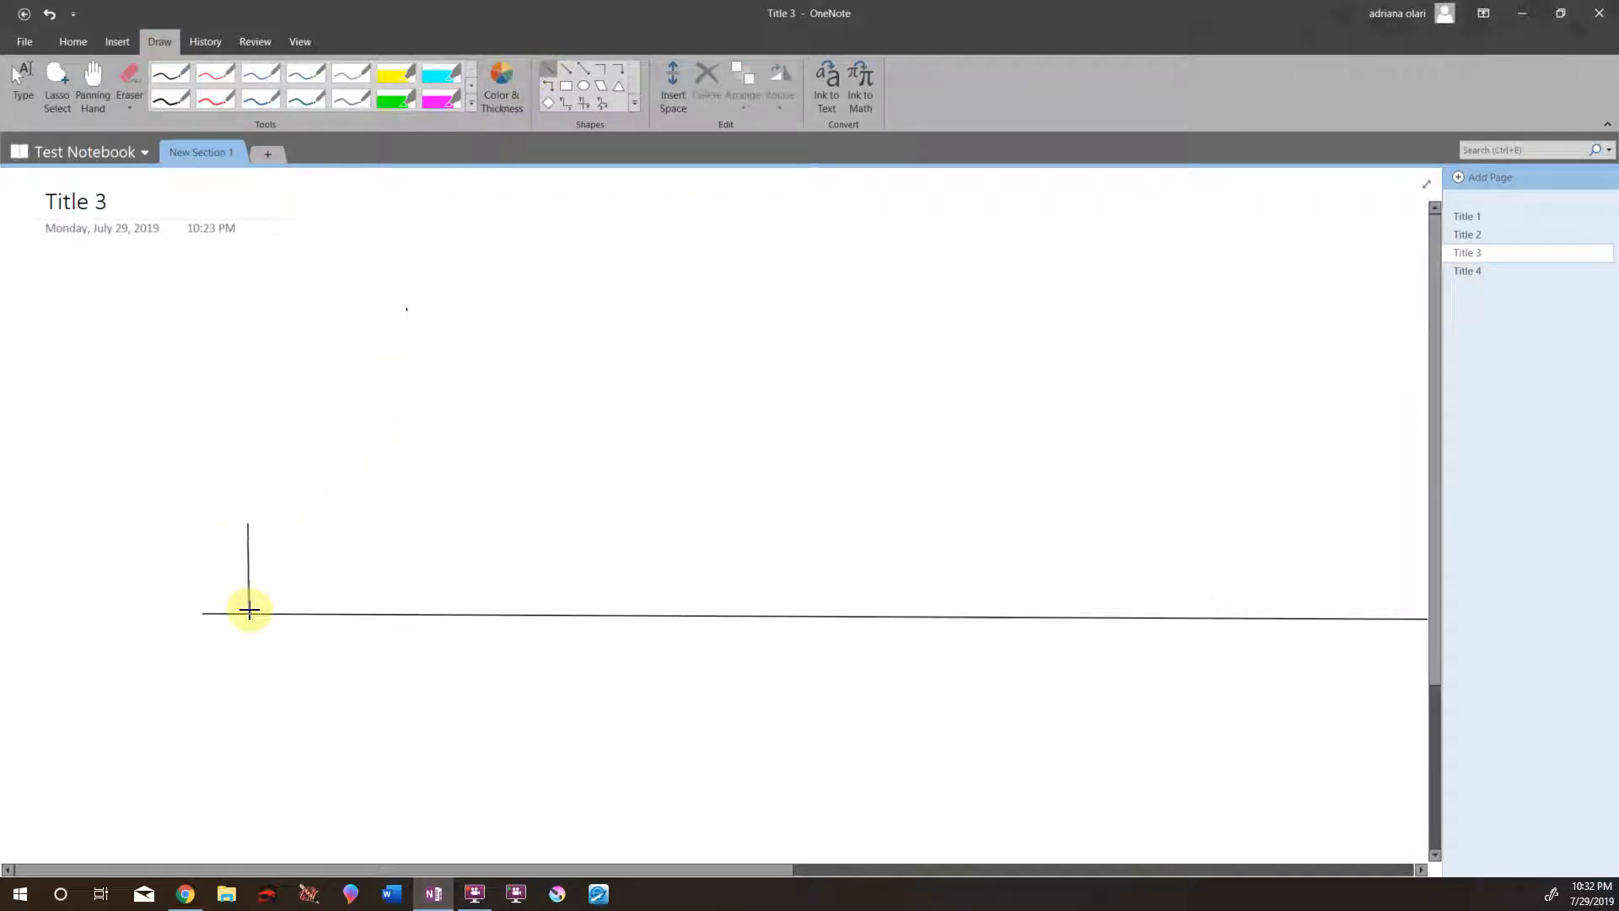
left_click_drag(246, 613, 247, 614)
left_click(360, 467)
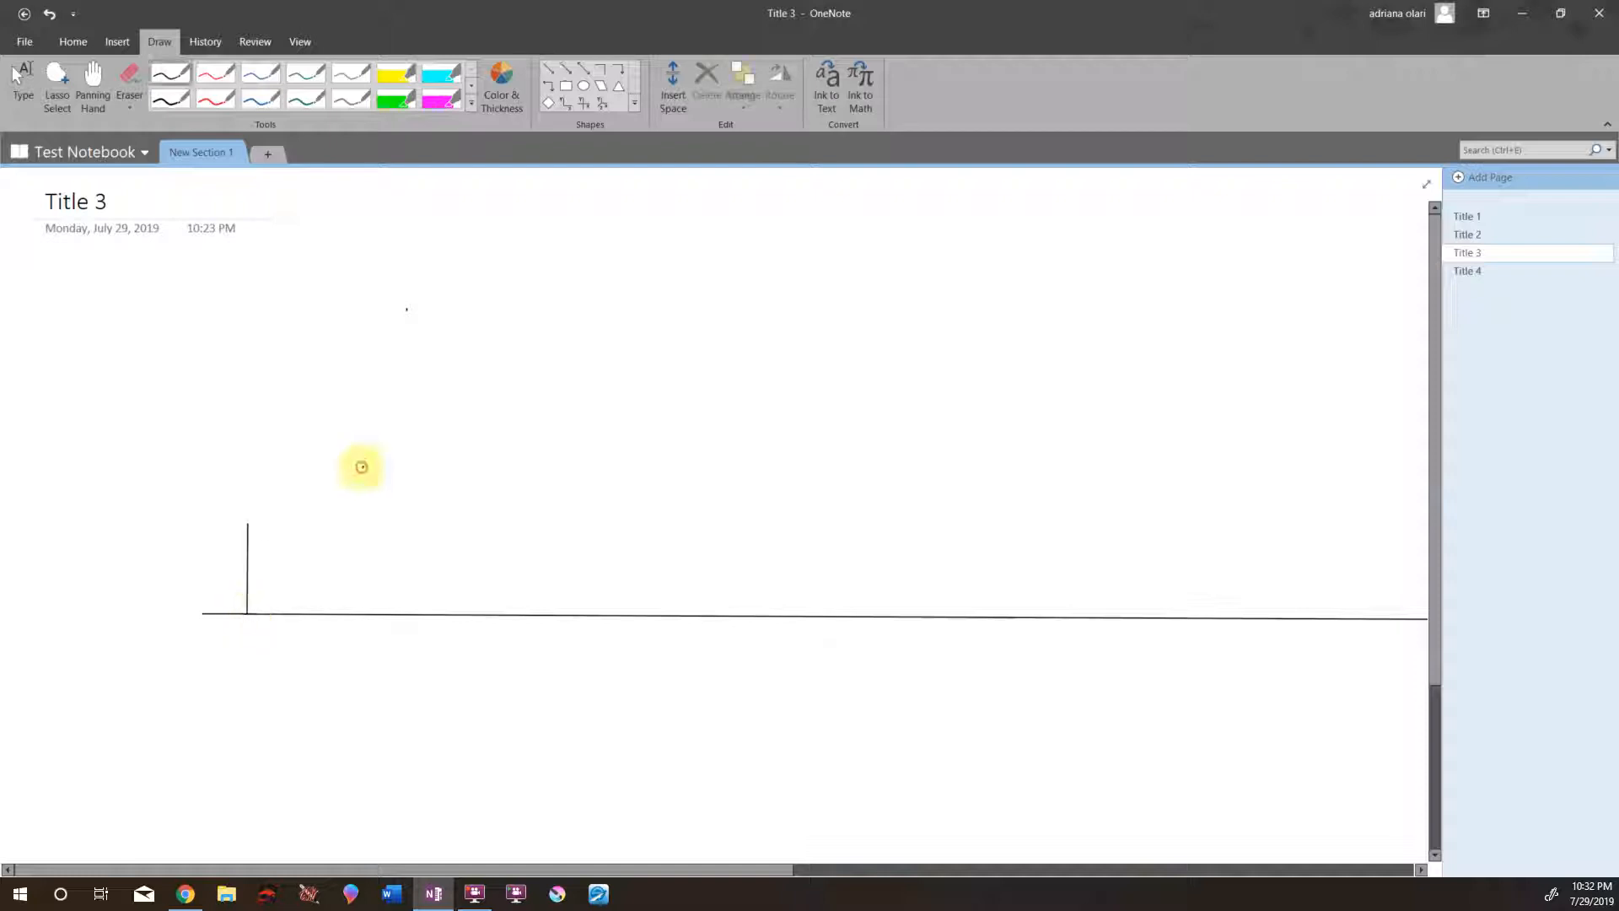
left_click(550, 68)
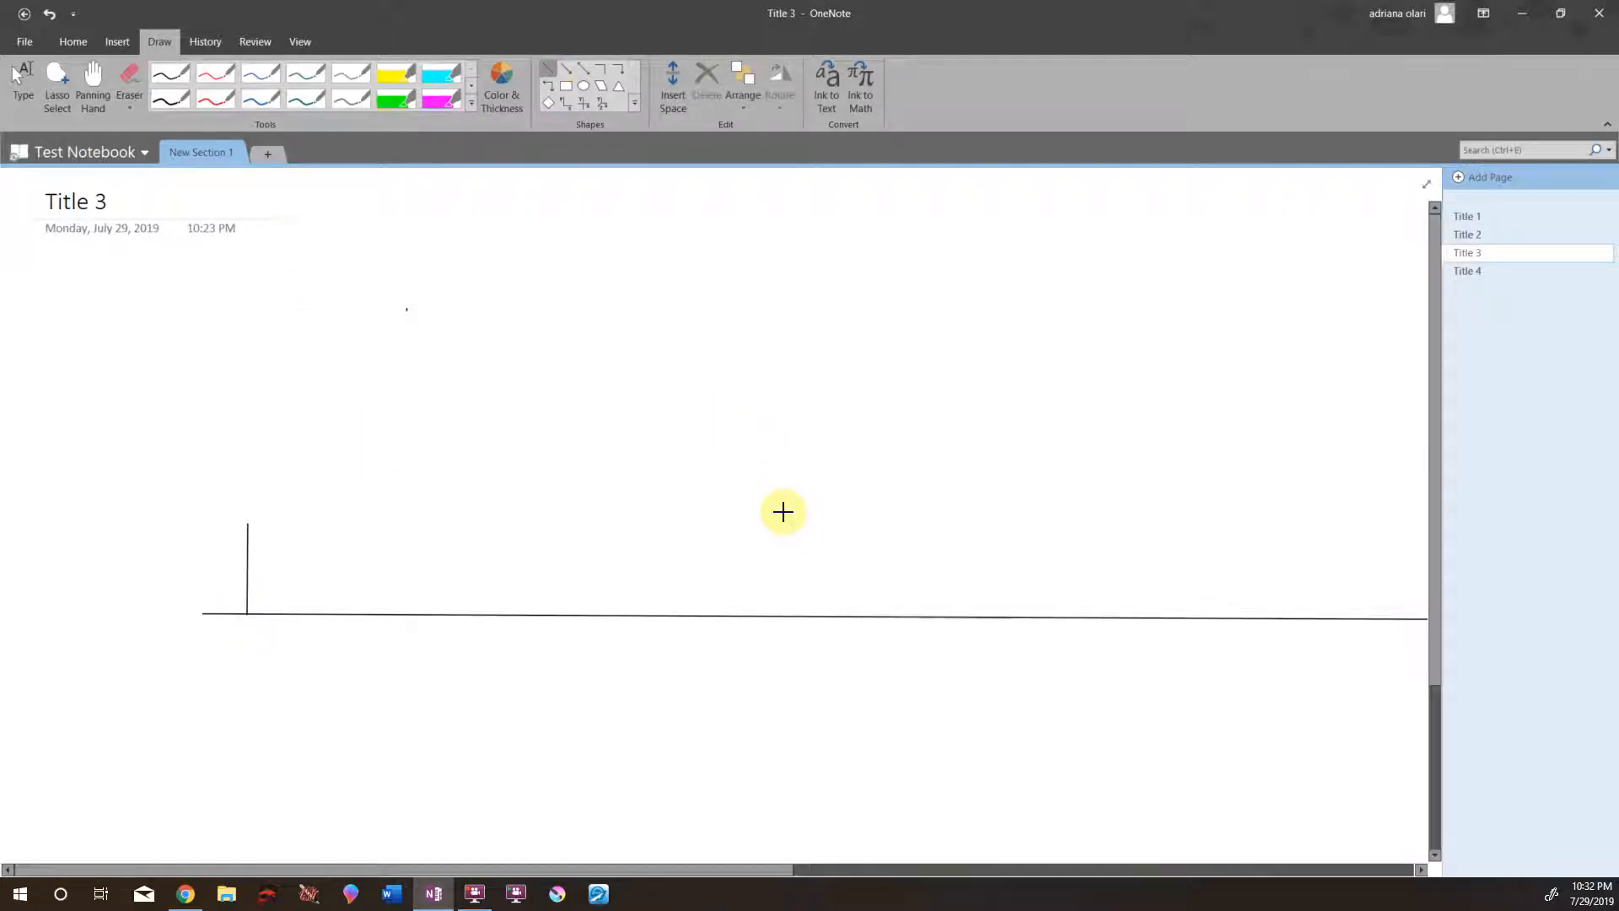
left_click_drag(787, 521, 789, 614)
left_click(831, 463)
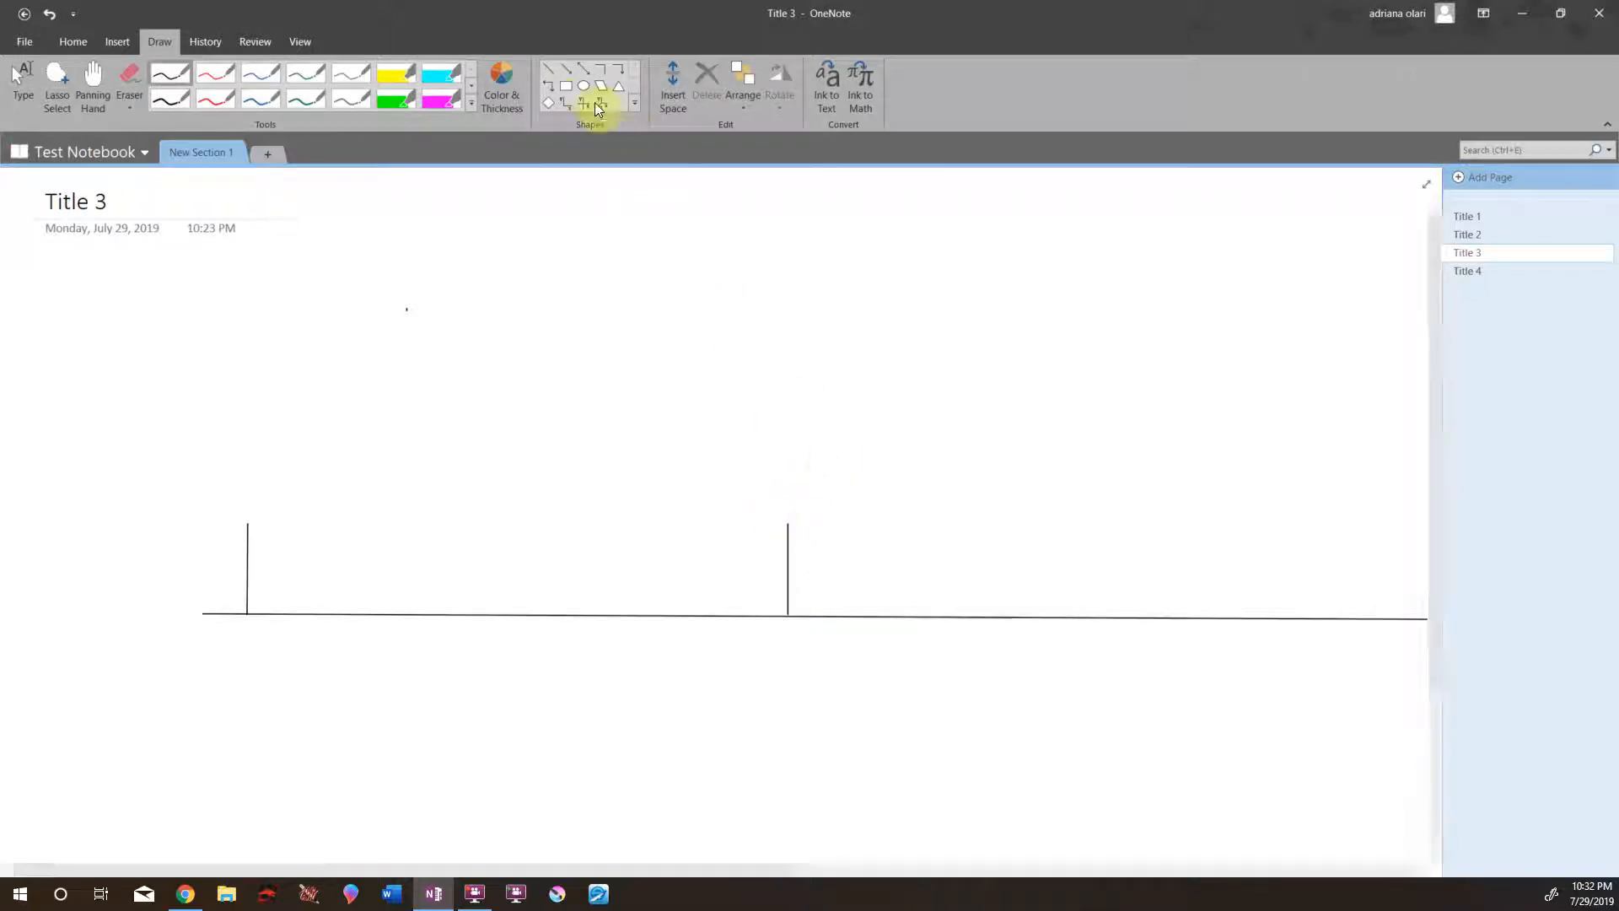
- Draw two more straight vertical lines down to the horizontal line, one after the middle line and one farther along toward its far end
left_click(545, 72)
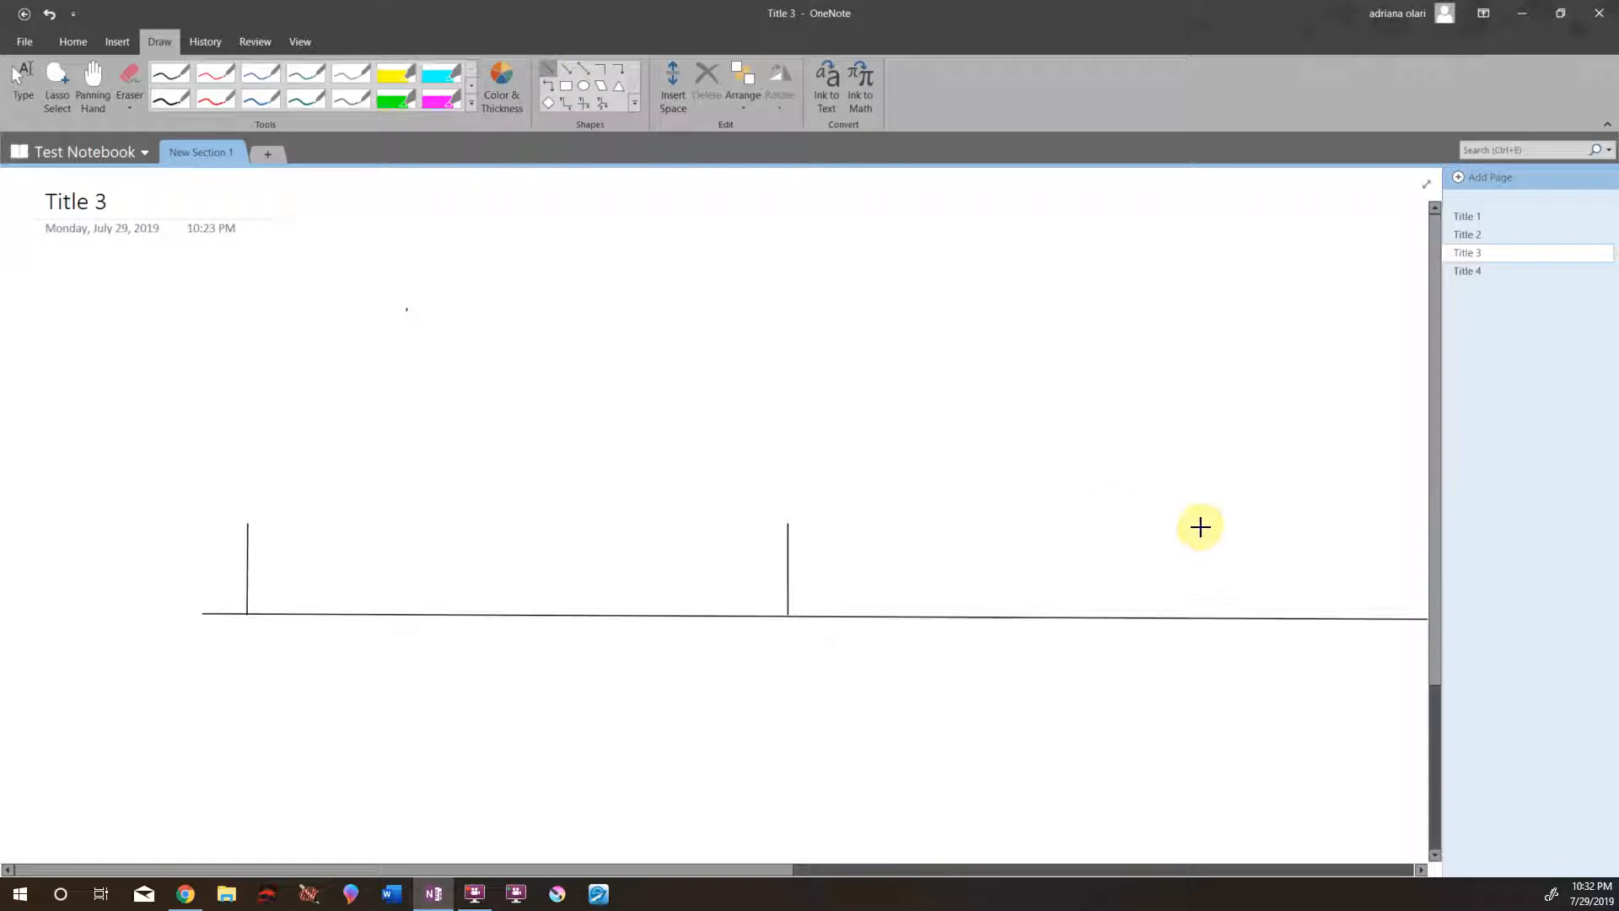
left_click_drag(1193, 523, 1196, 616)
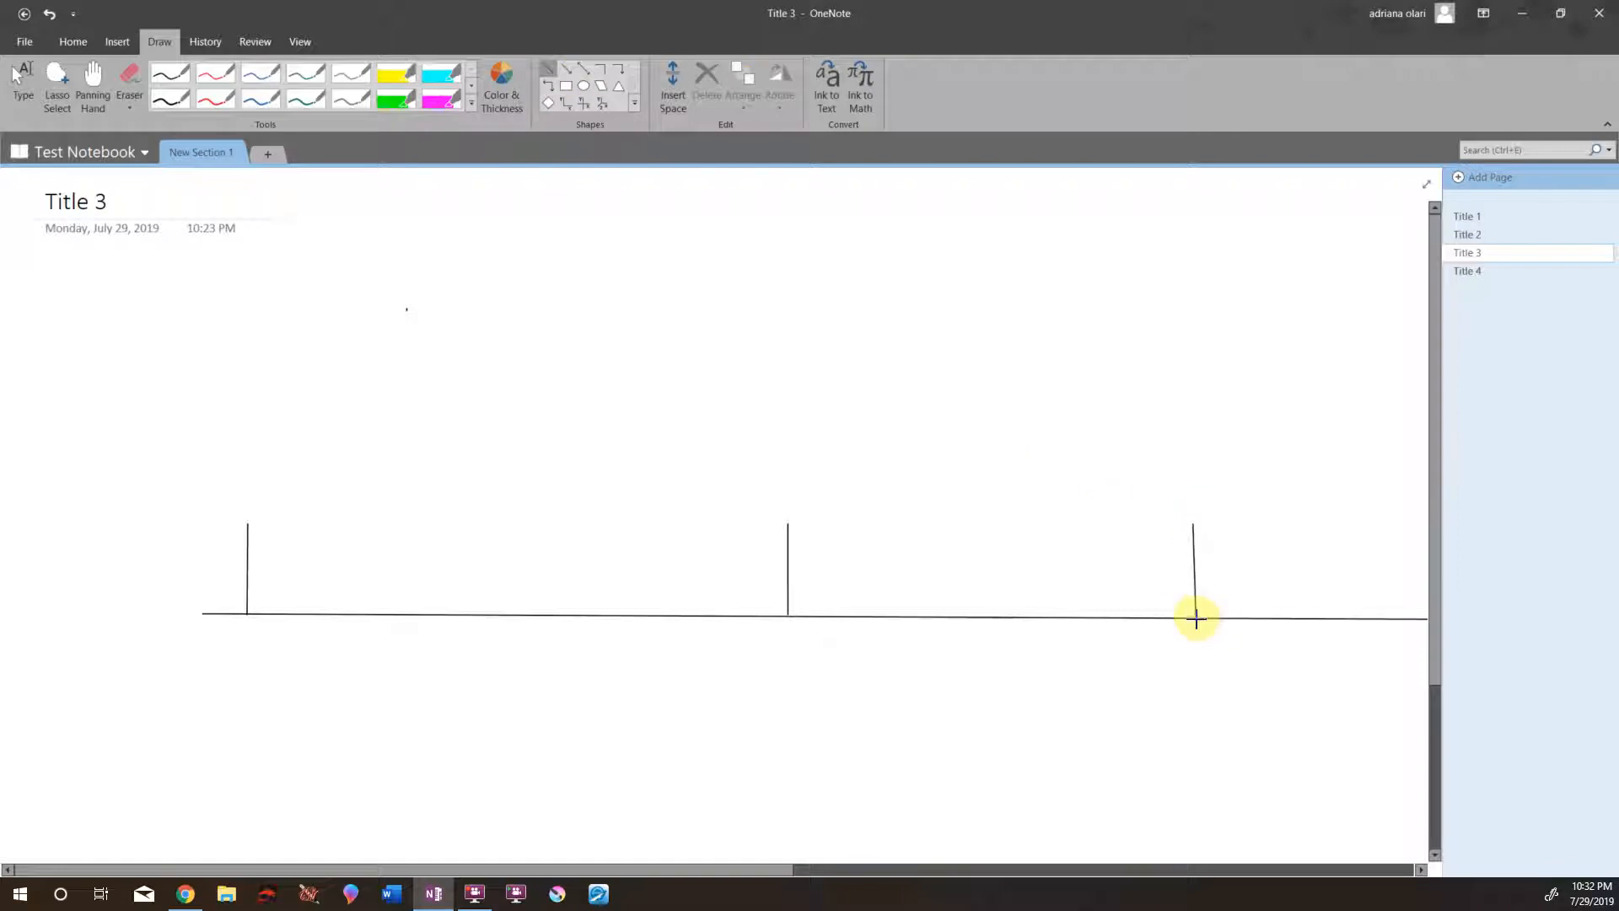
left_click(1158, 462)
left_click_drag(761, 865, 1290, 857)
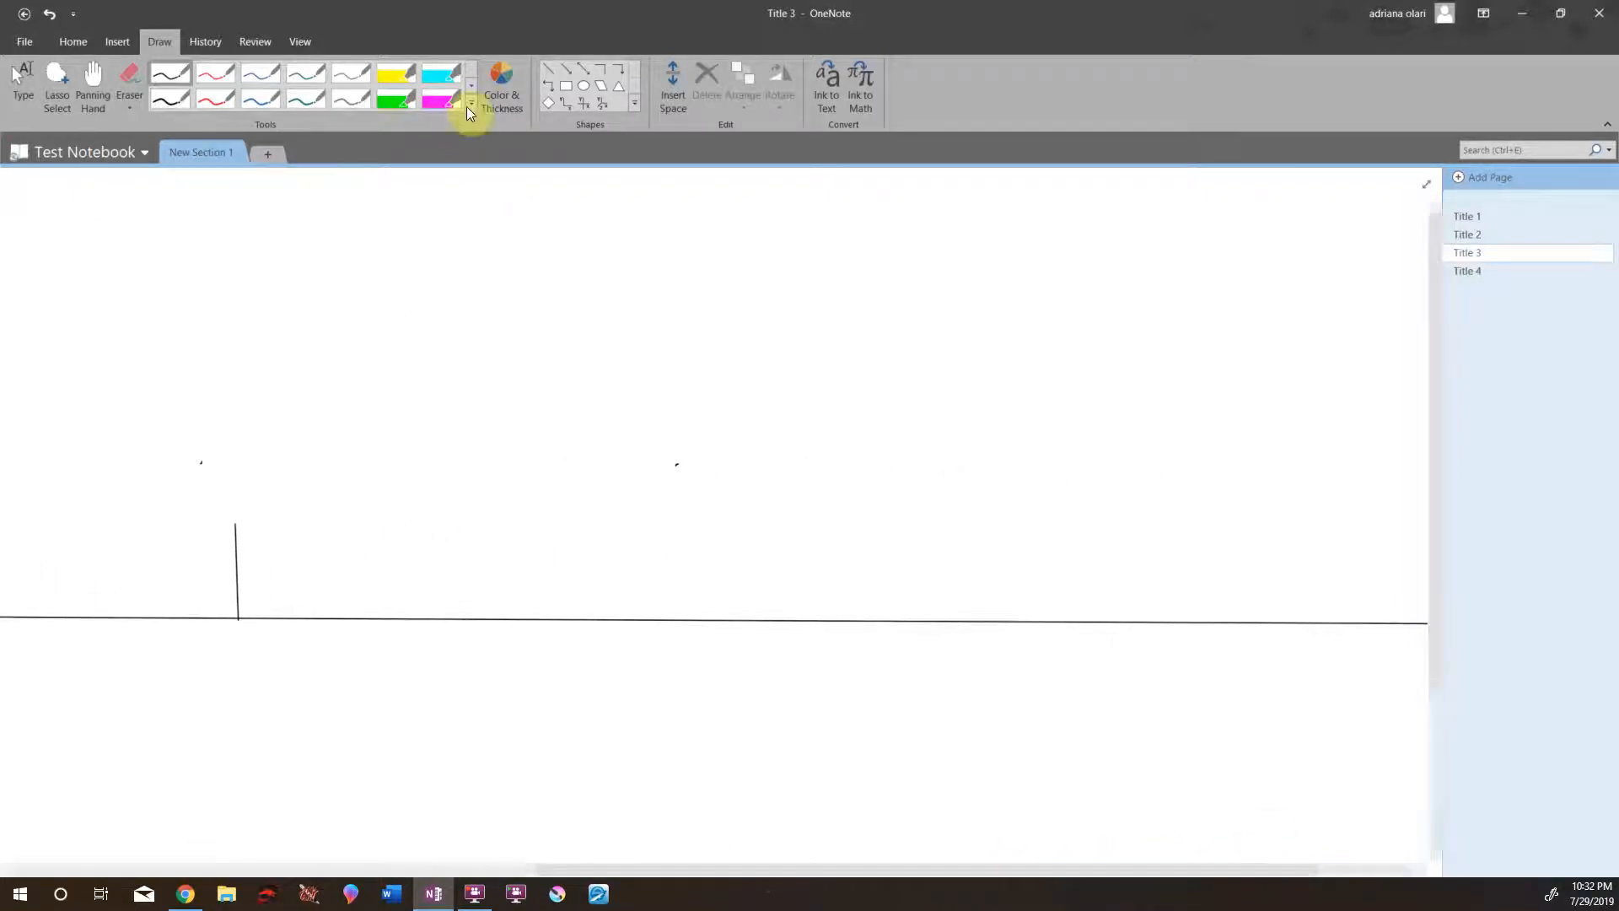
left_click(545, 69)
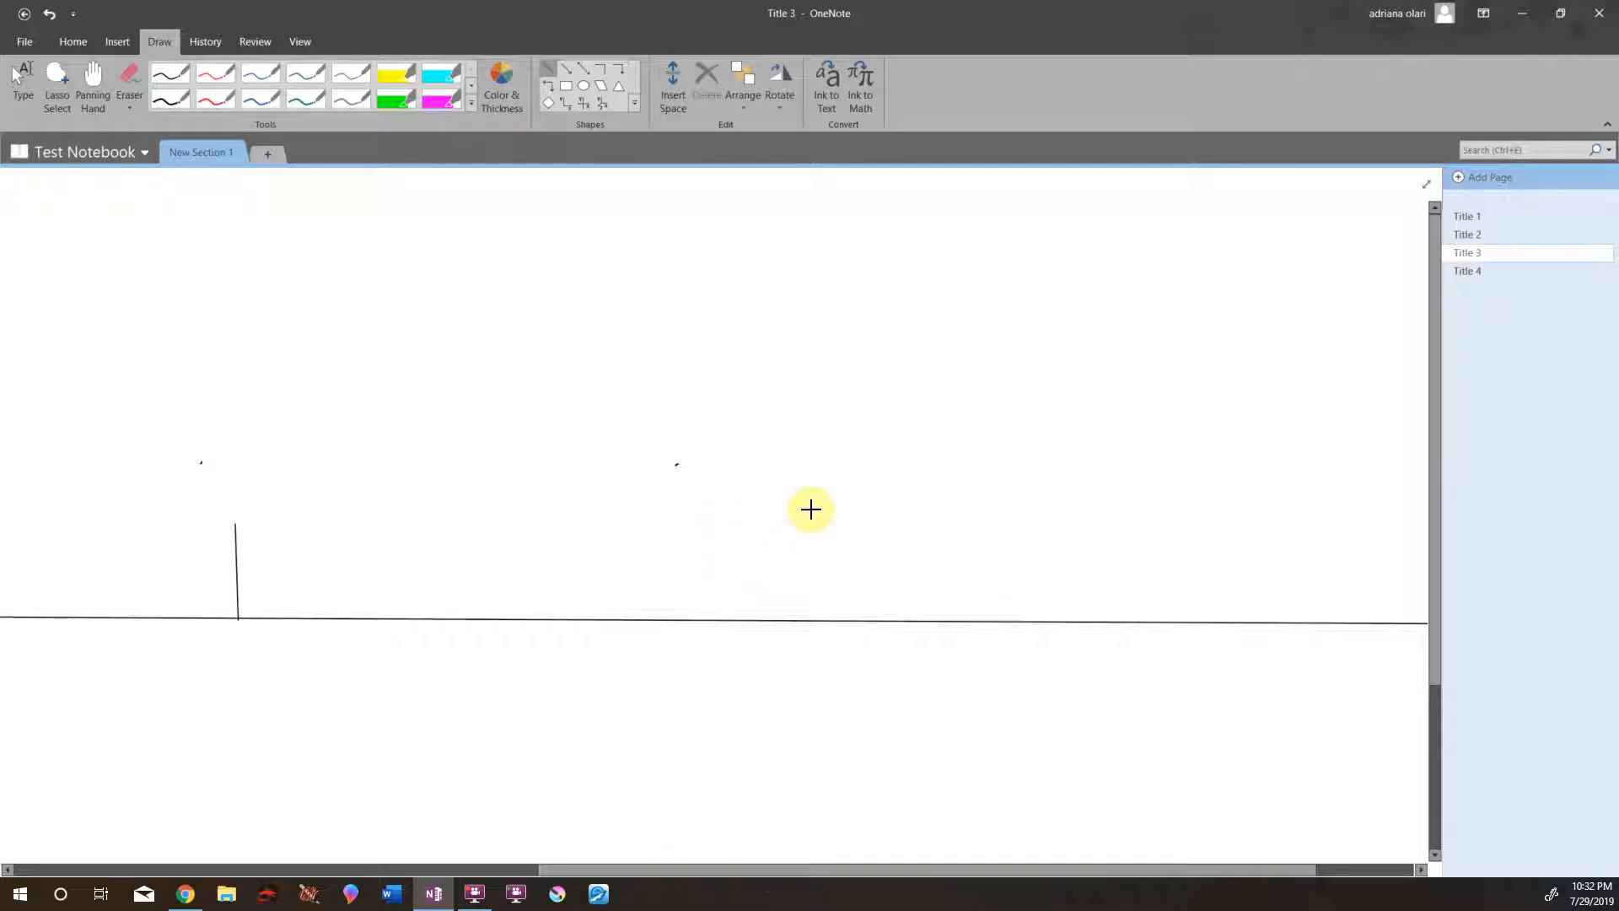
left_click_drag(1070, 867, 1303, 877)
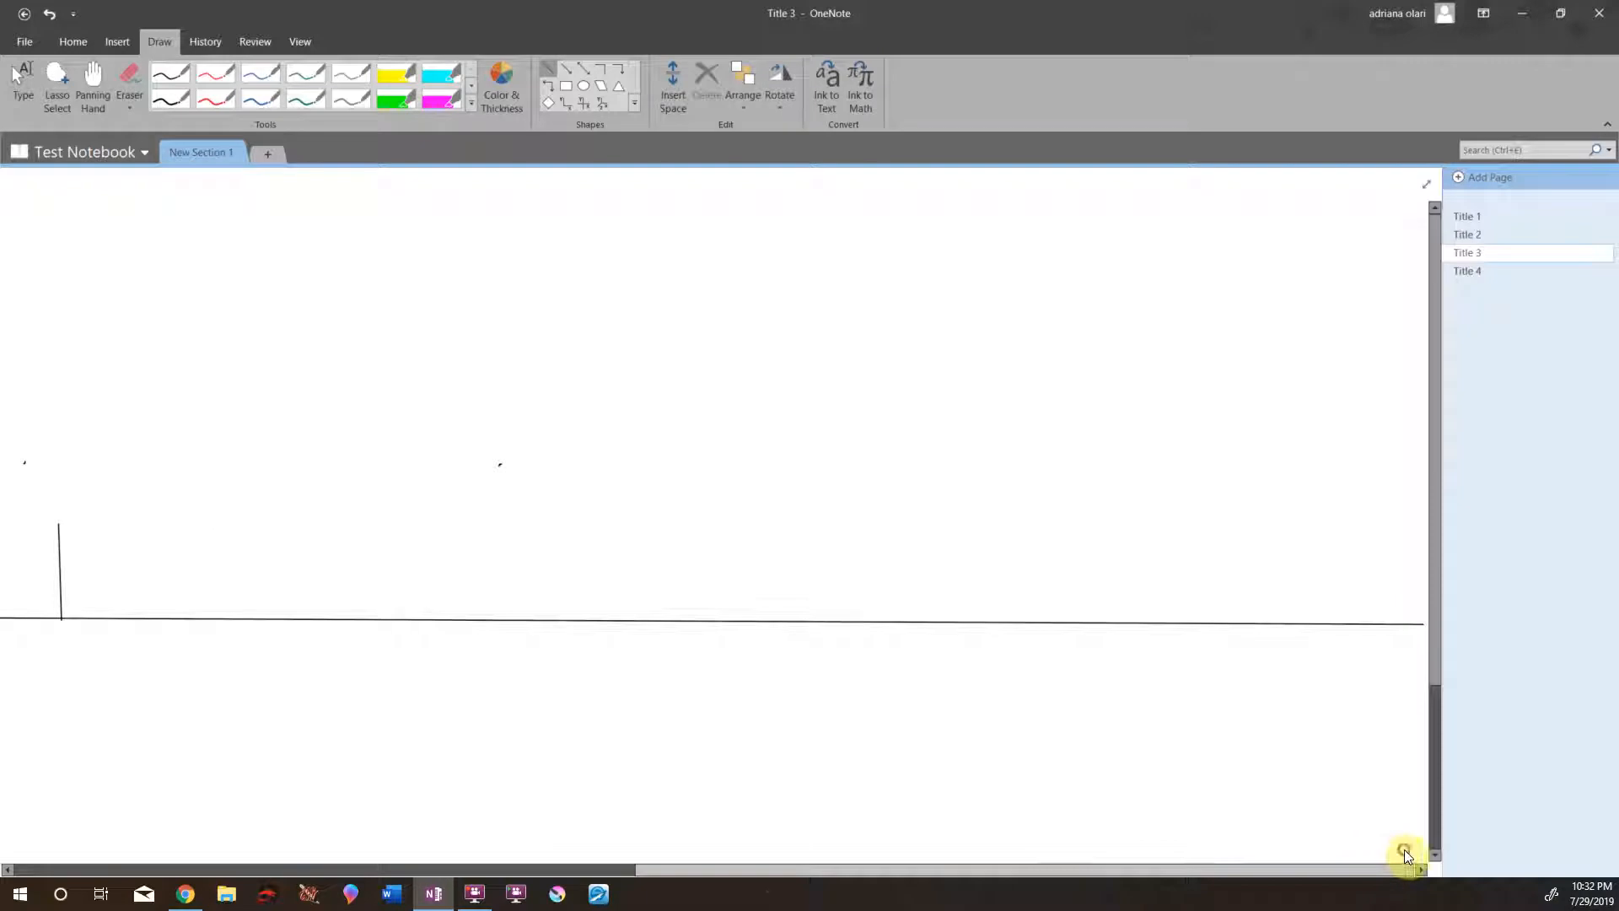
mouse_move(823, 546)
left_mouse_down()
mouse_move(834, 579)
mouse_move(818, 612)
left_mouse_up()
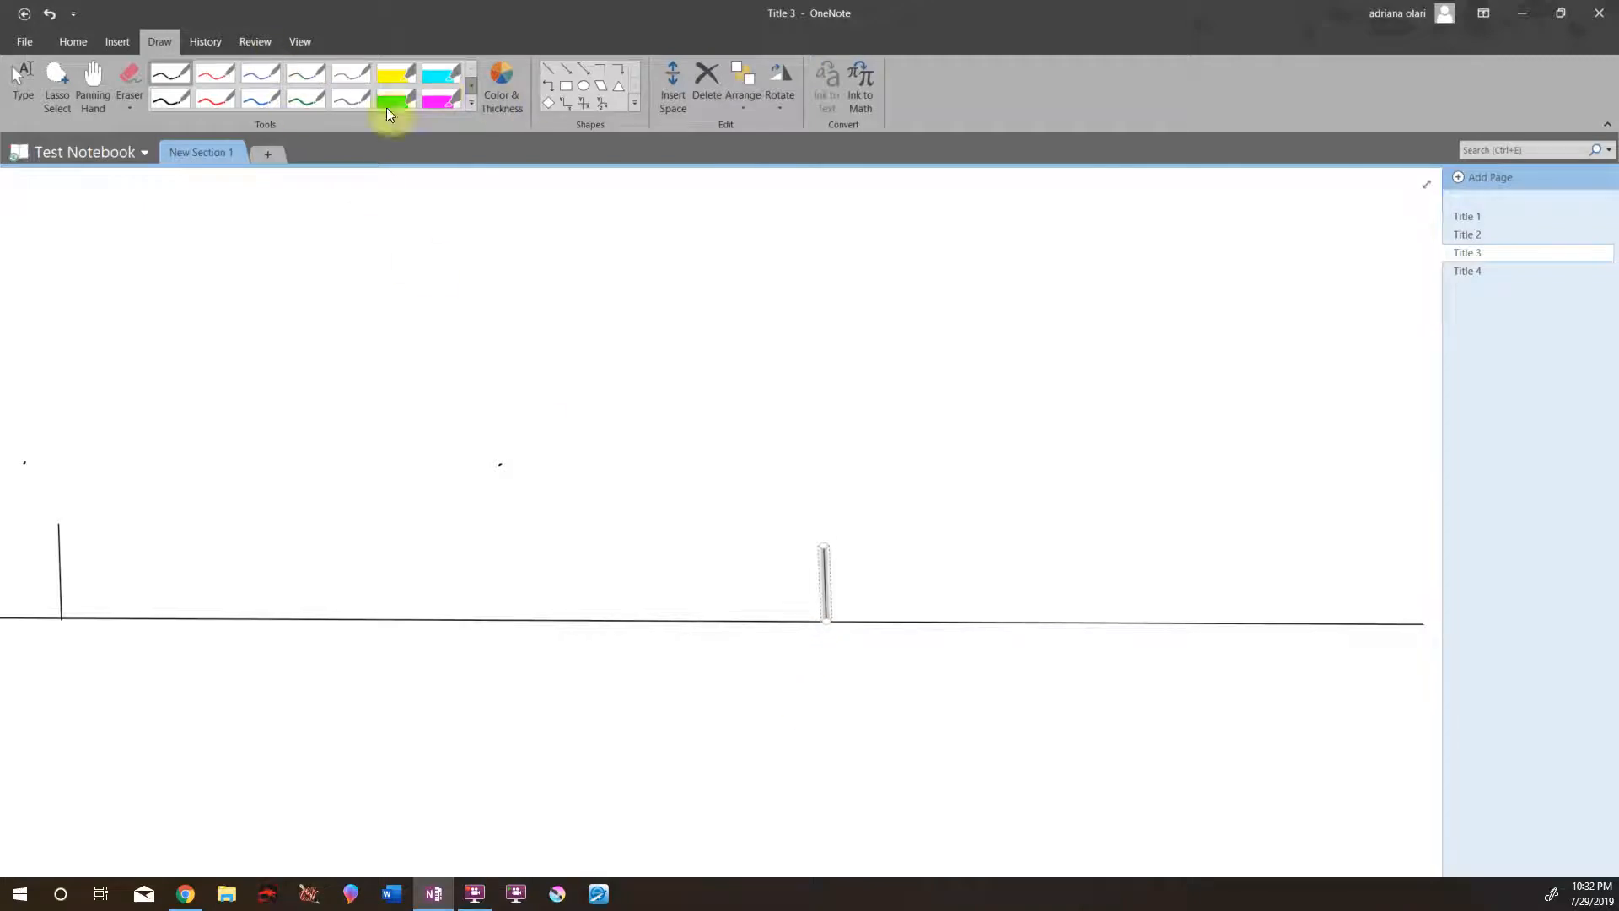
- Add the text label 1989 above the last vertical line of the timeline
left_click(24, 100)
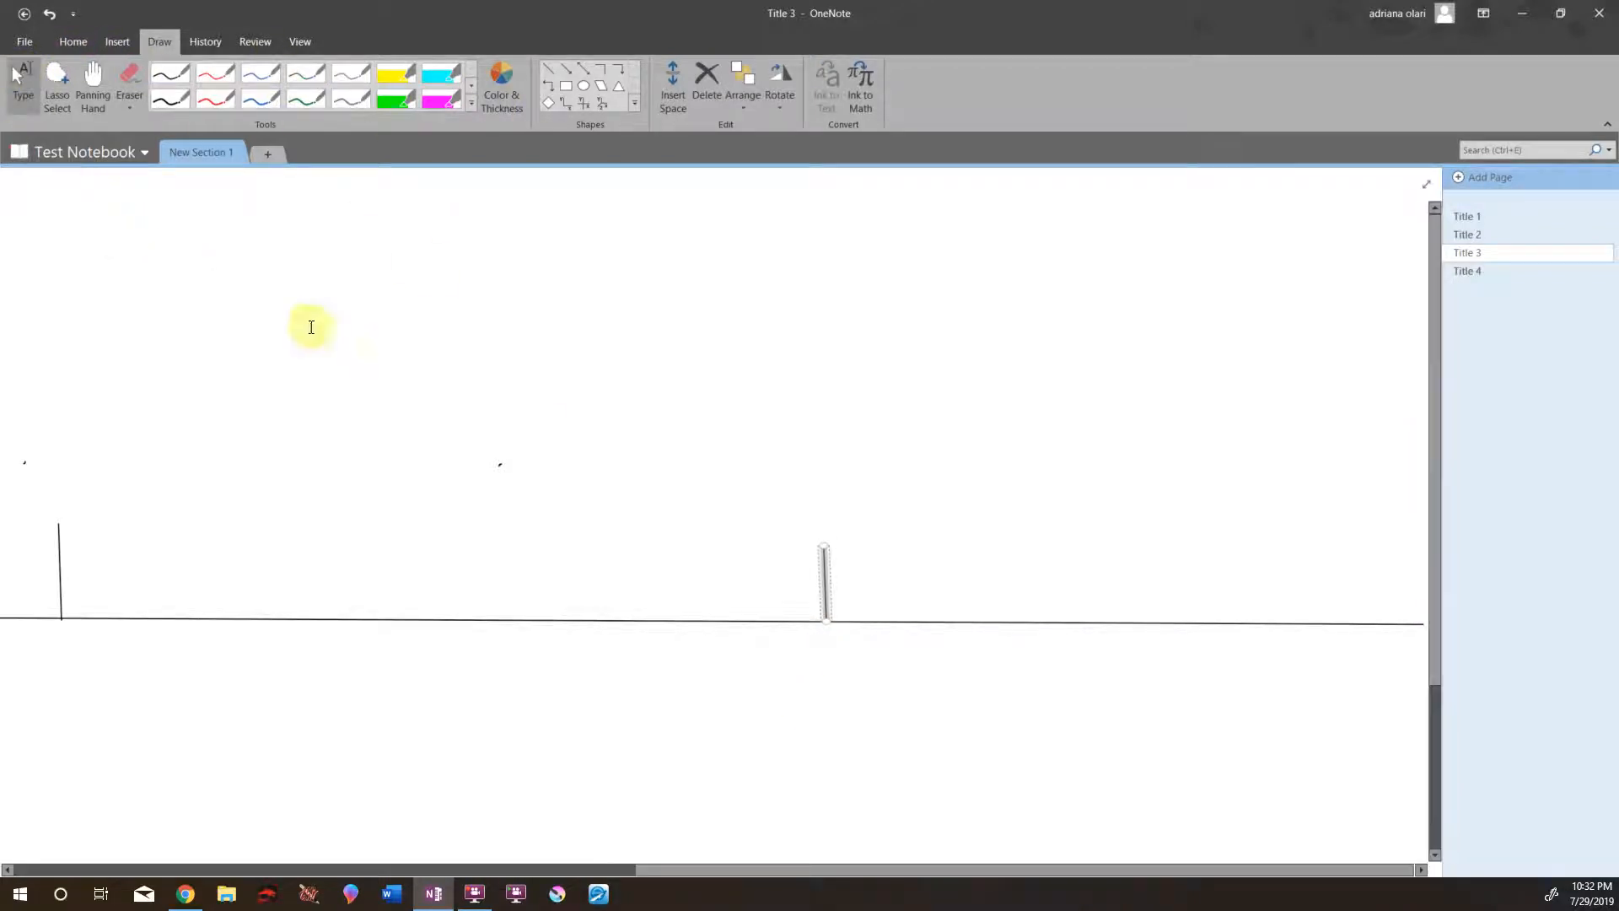
left_click(762, 458)
type("1989")
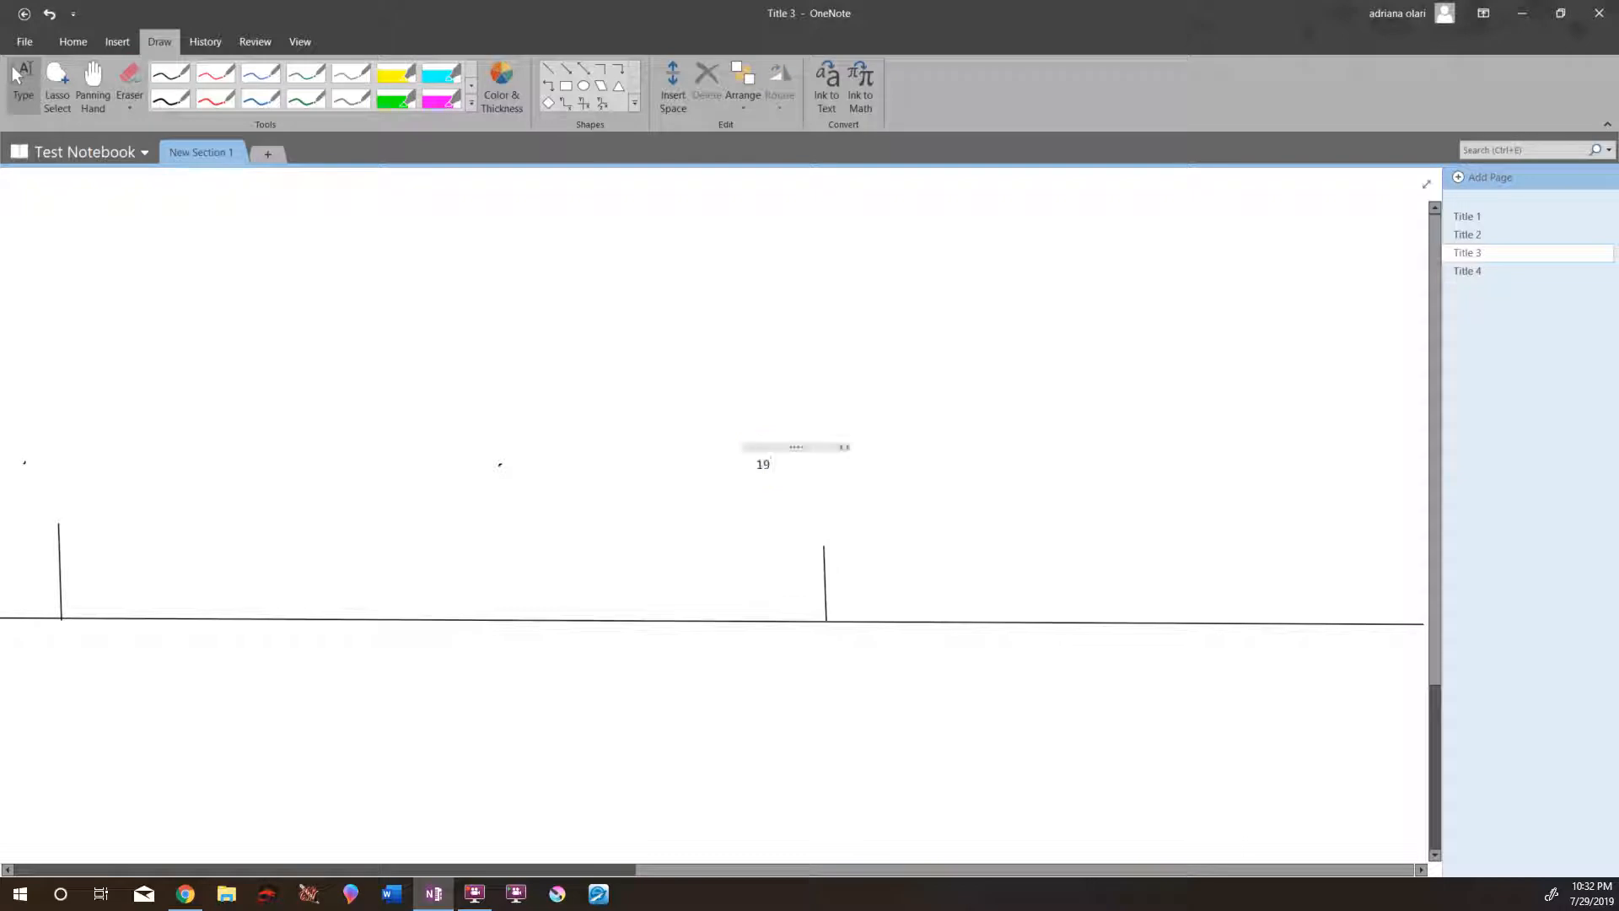
- Set all digits of the 1989 label to font size 18 and move it directly above the last vertical line
left_click_drag(811, 464, 764, 464)
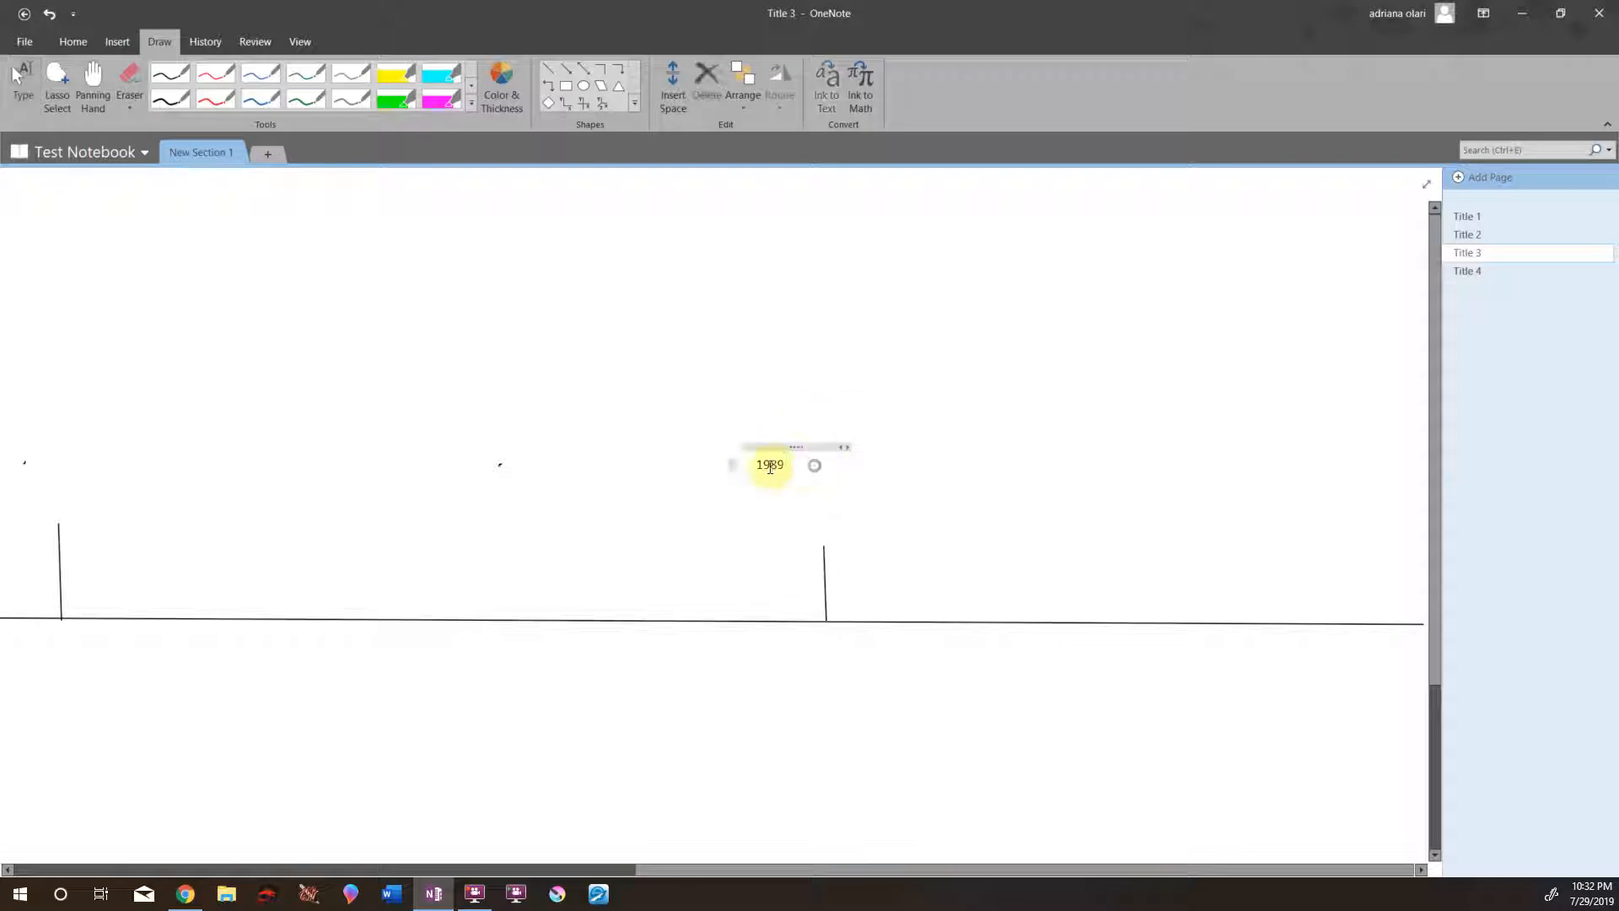
left_click(845, 421)
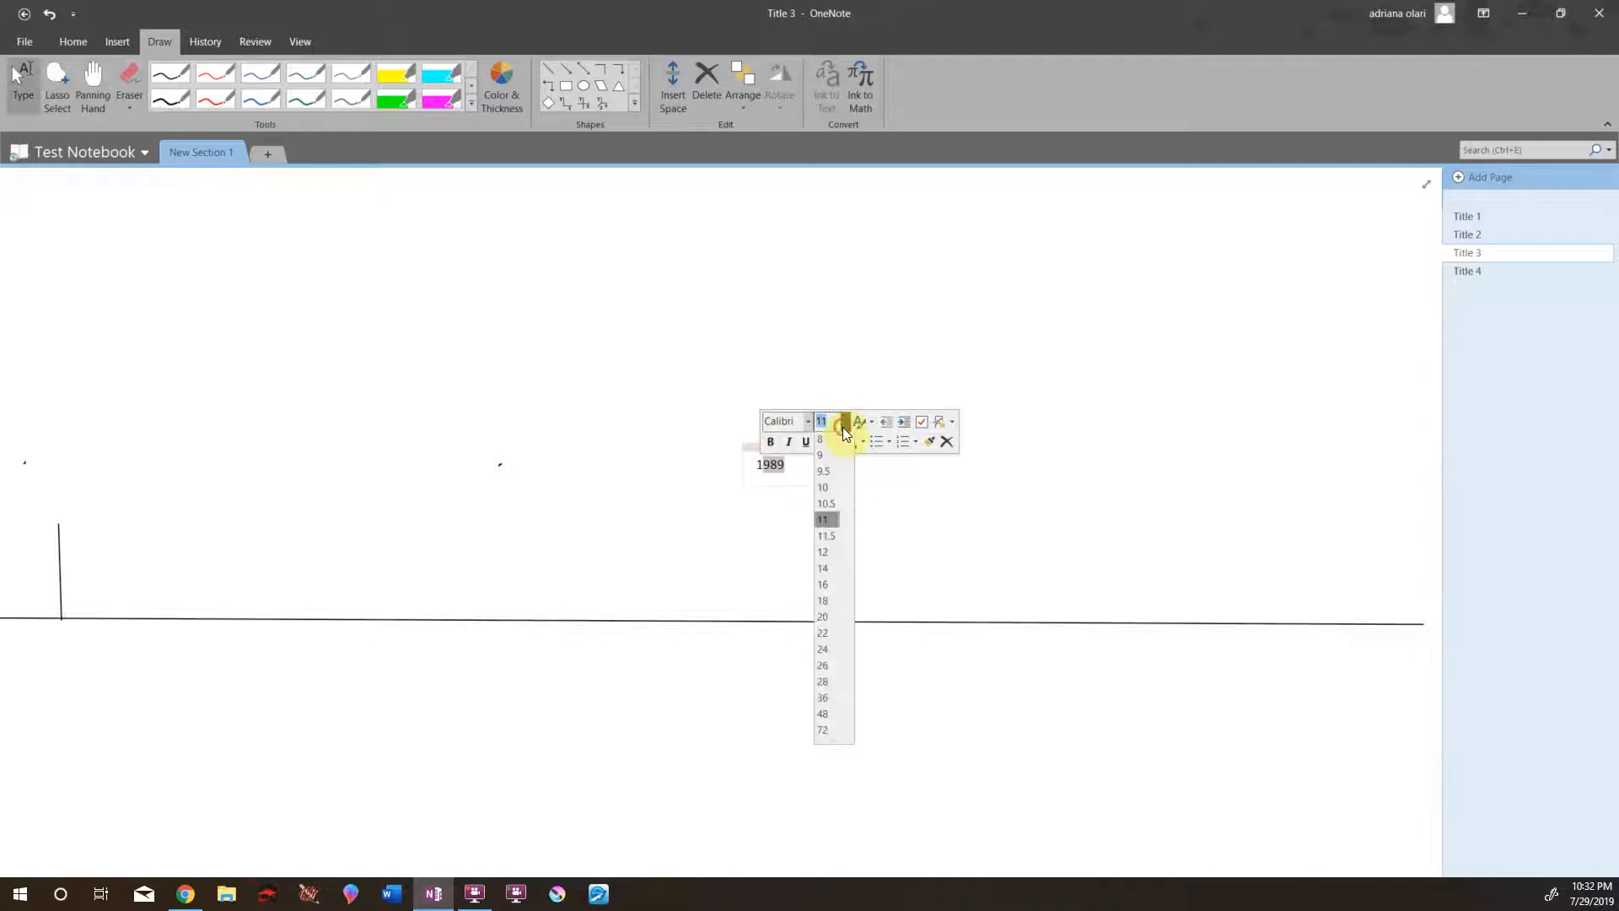
left_click(841, 604)
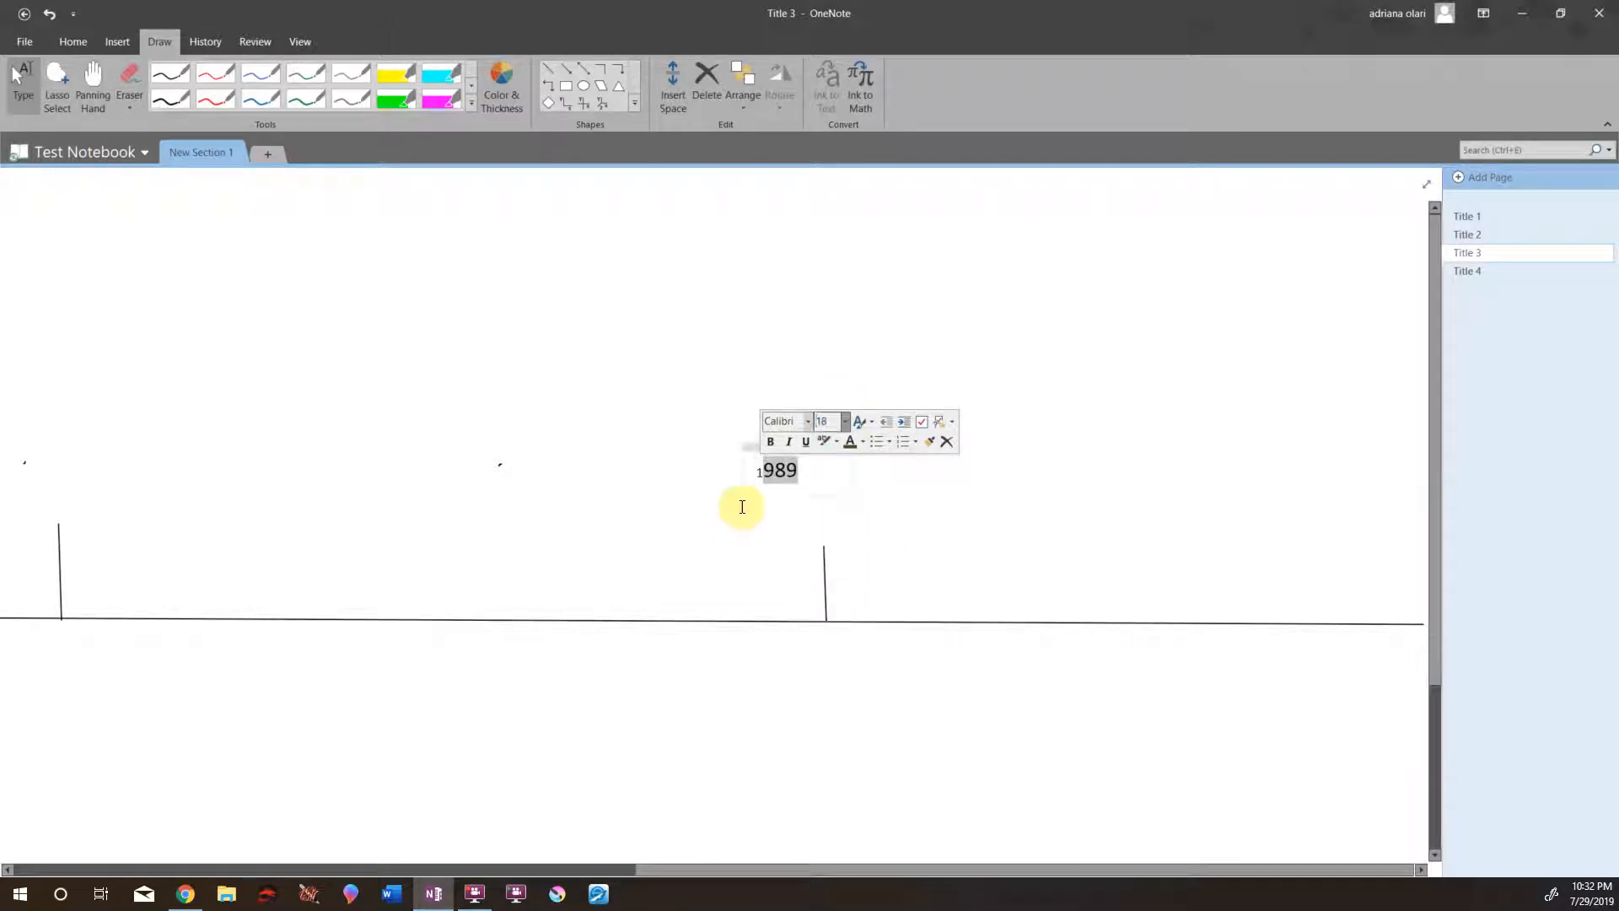
left_click_drag(759, 484, 763, 477)
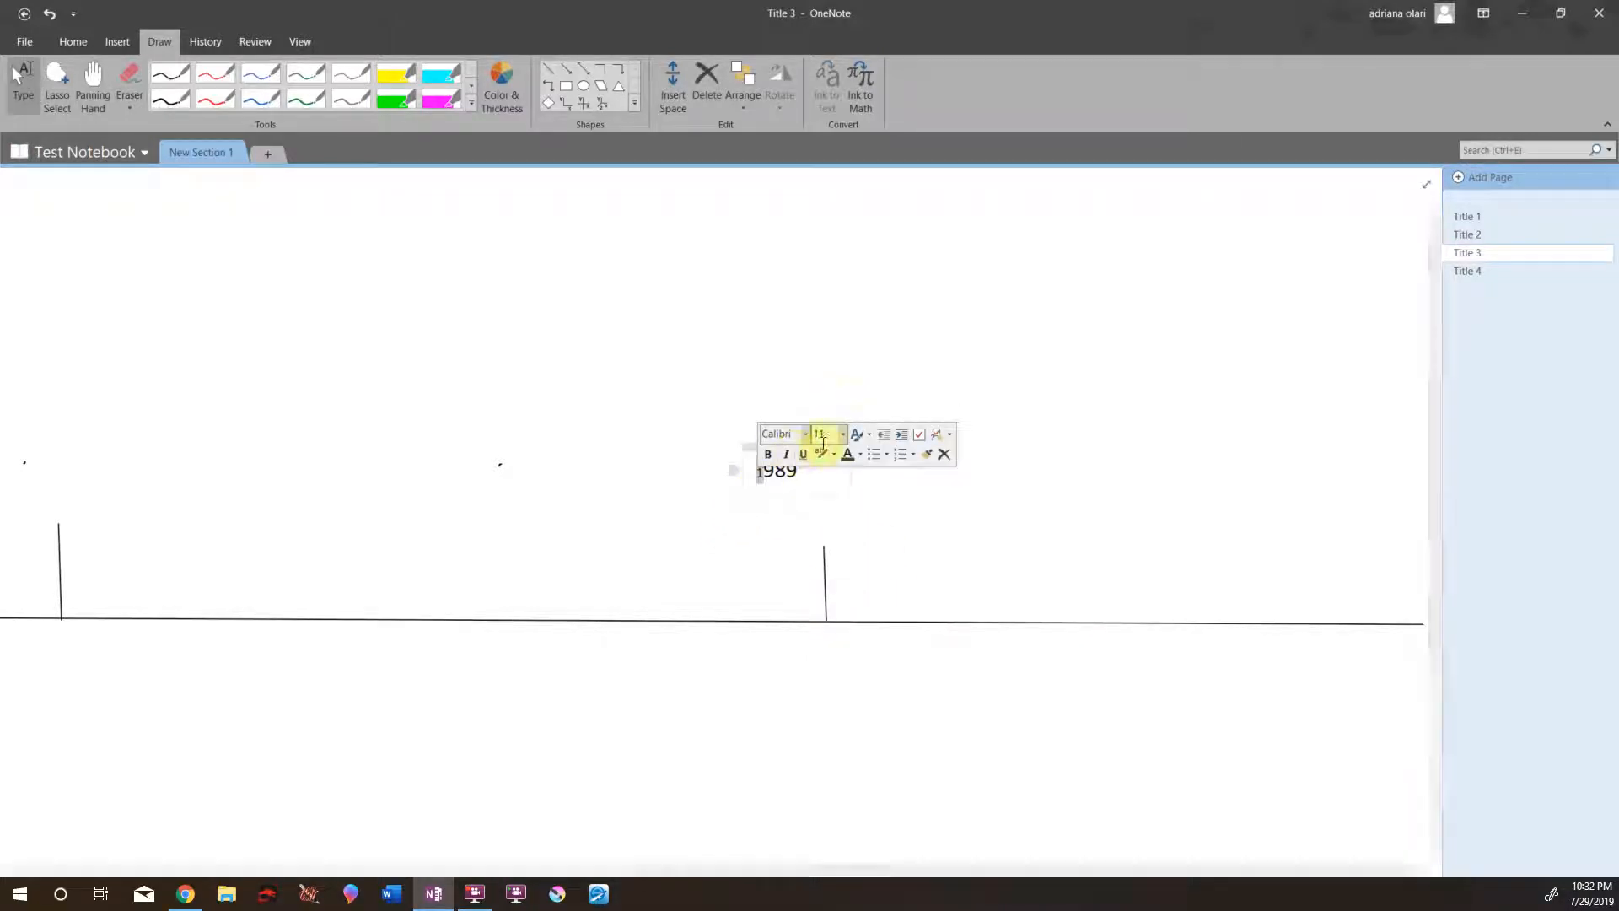
left_click(840, 436)
left_click(822, 616)
left_click_drag(797, 447, 844, 514)
- Add the label 1798 at font size 18 and place it directly above the first vertical line
left_click_drag(857, 867, 173, 790)
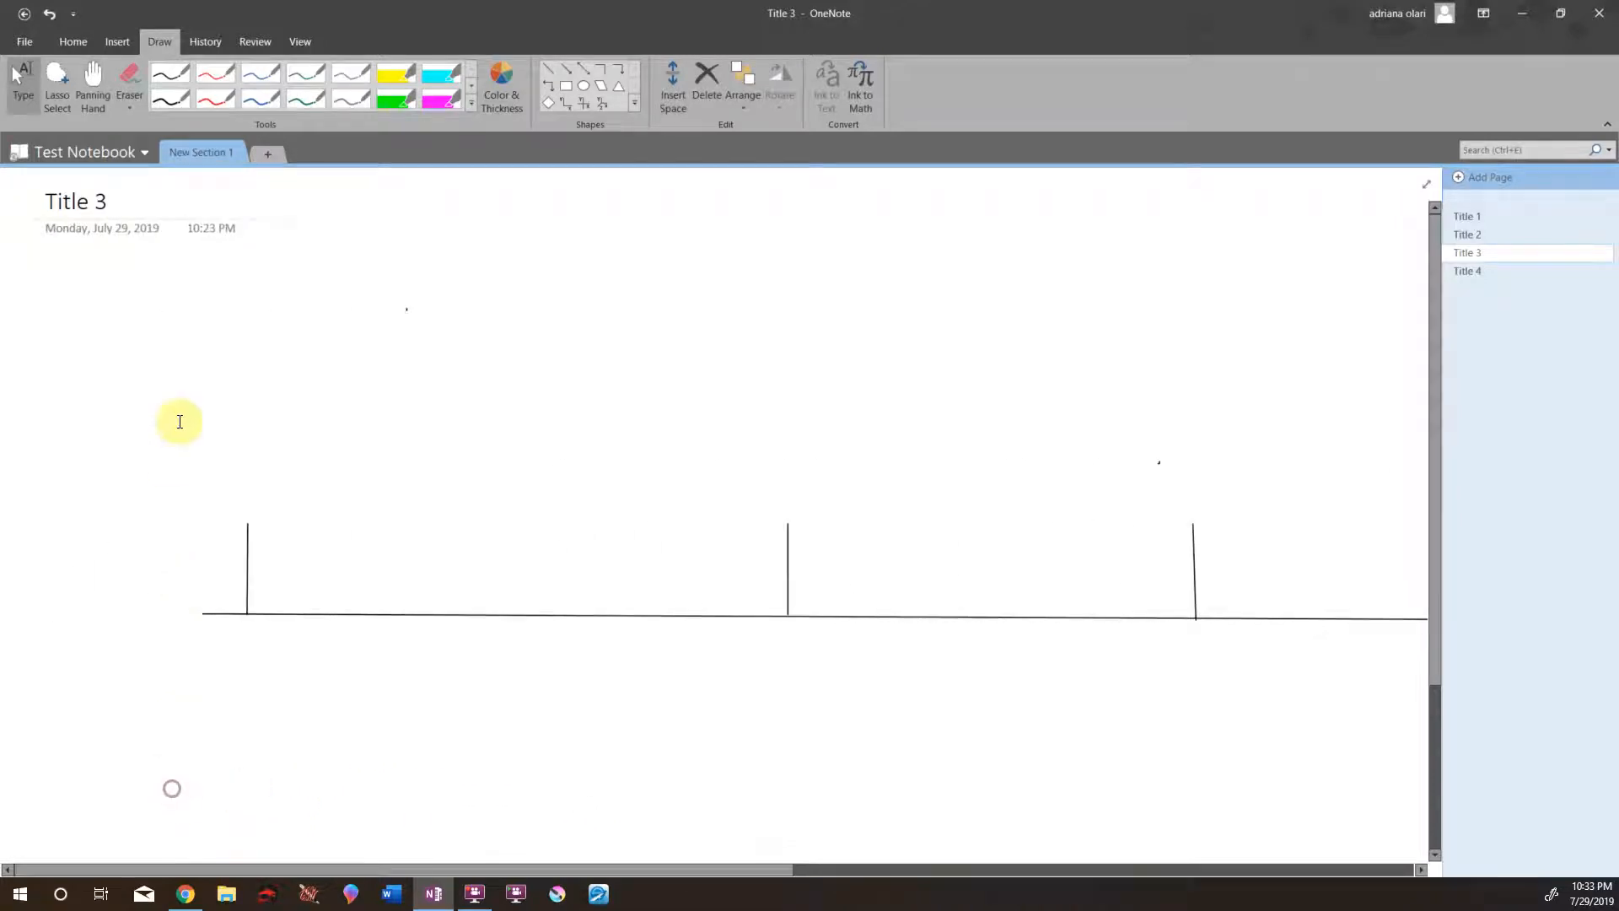
left_click(558, 371)
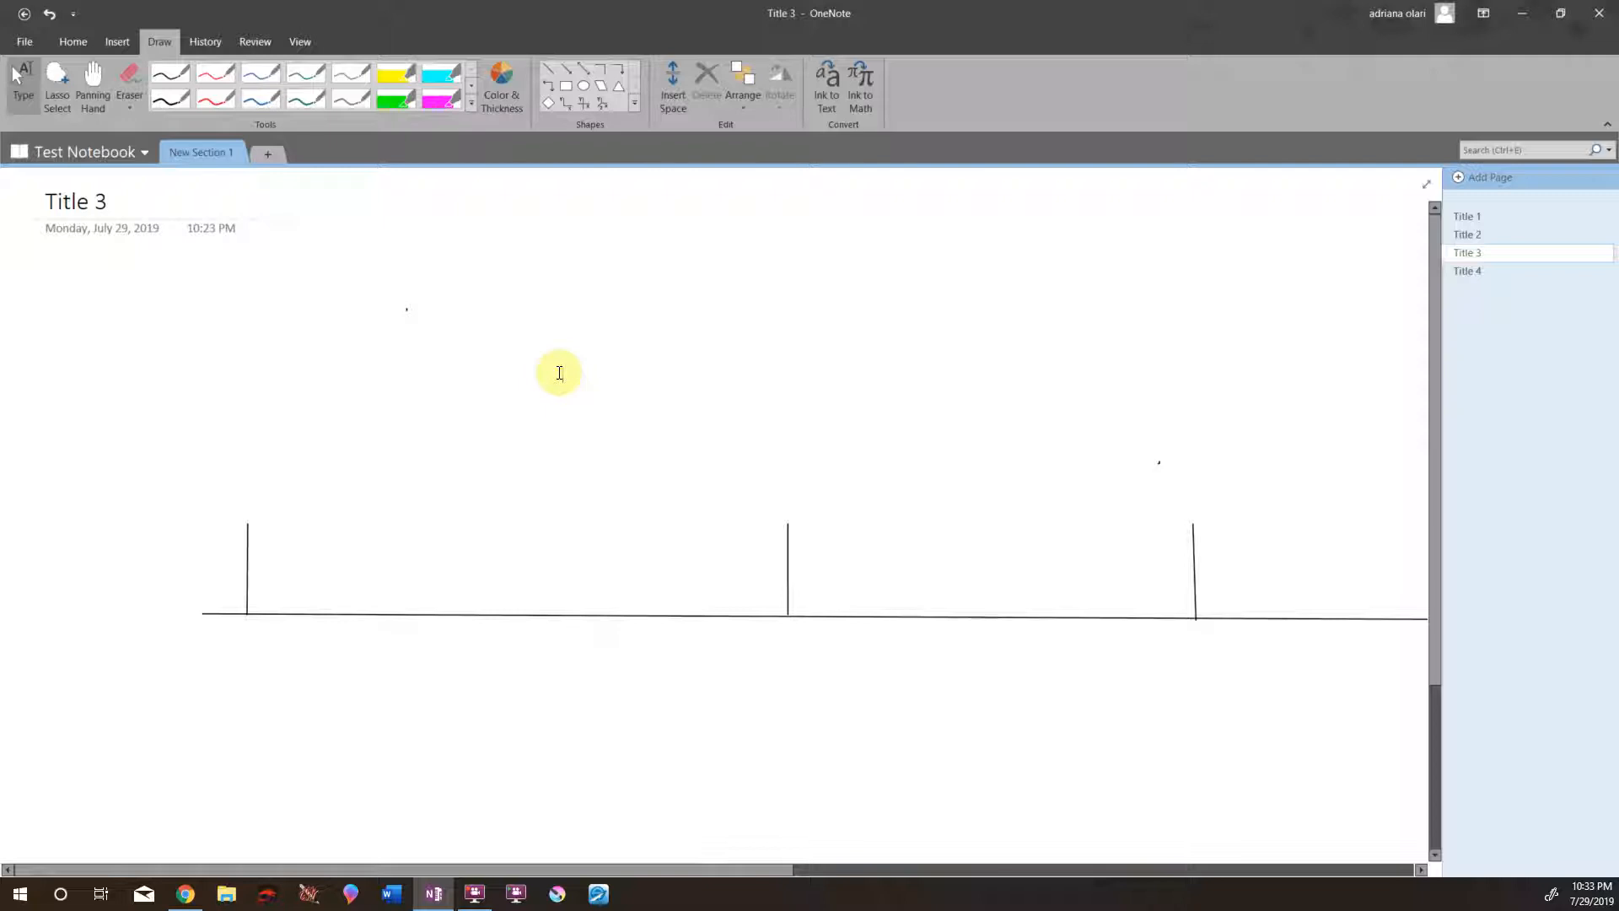
left_click(58, 41)
left_click(244, 73)
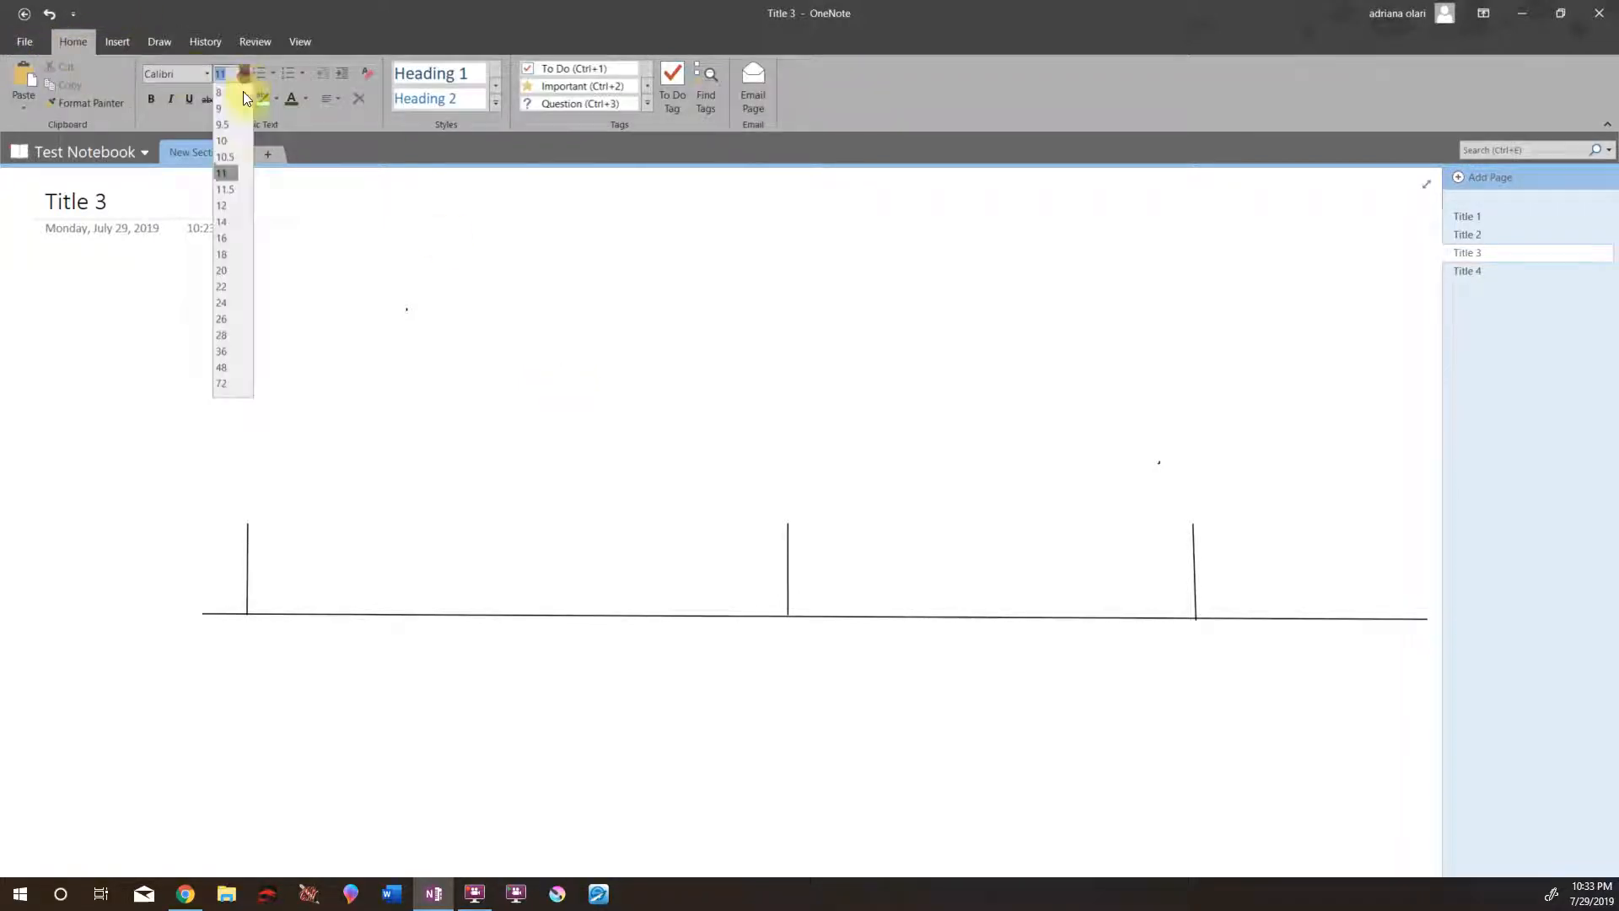
left_click(224, 253)
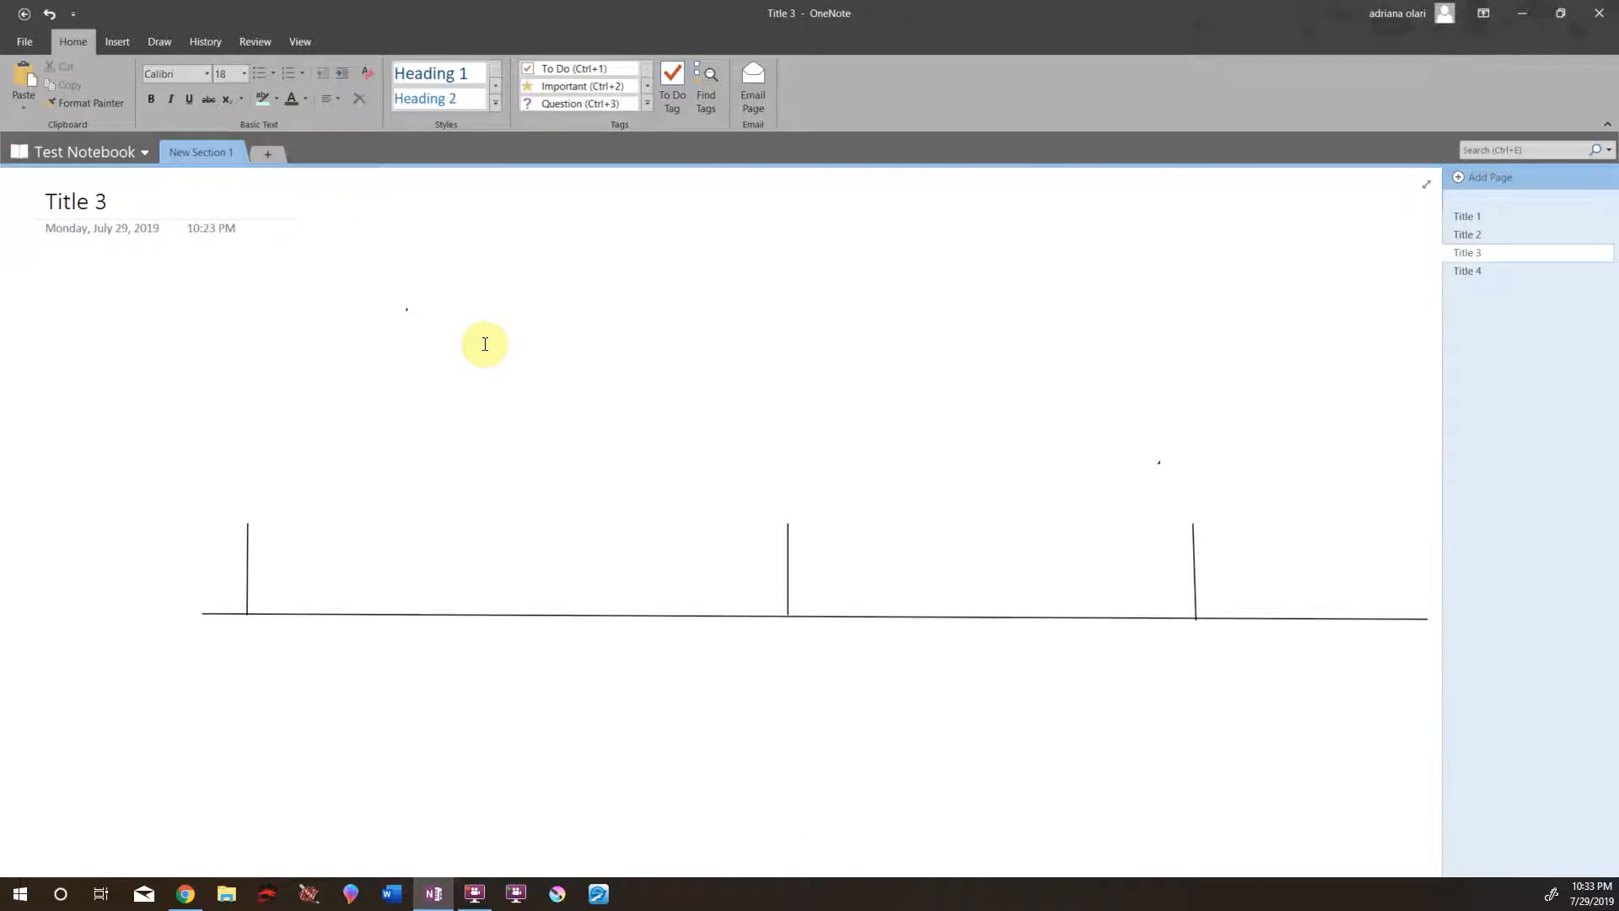
type("1798")
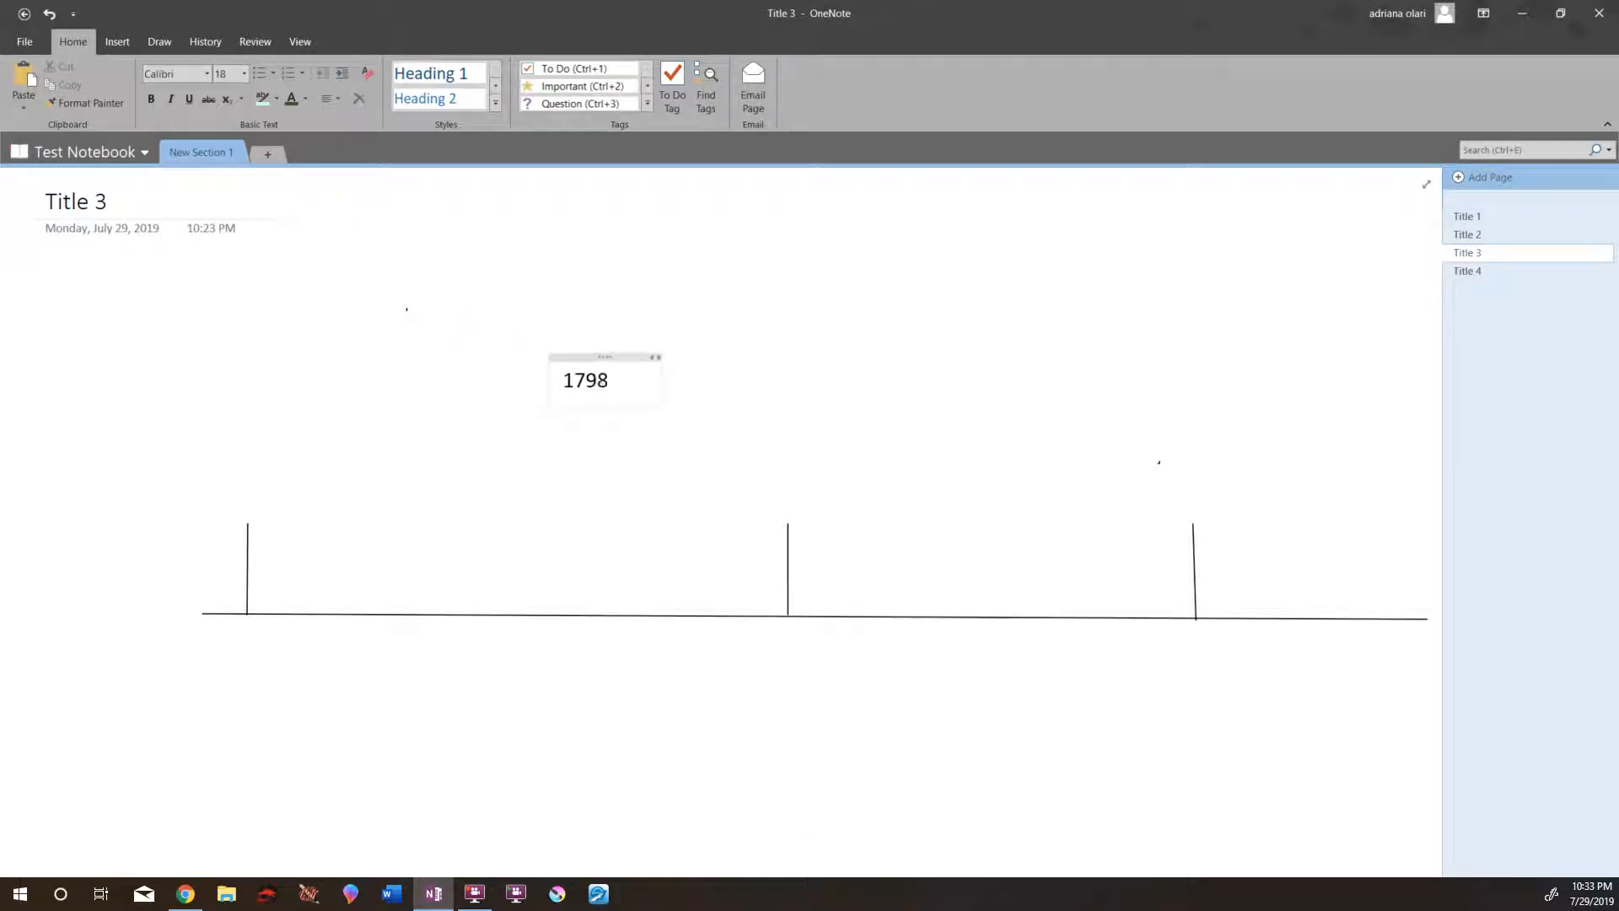
left_click_drag(609, 355, 279, 466)
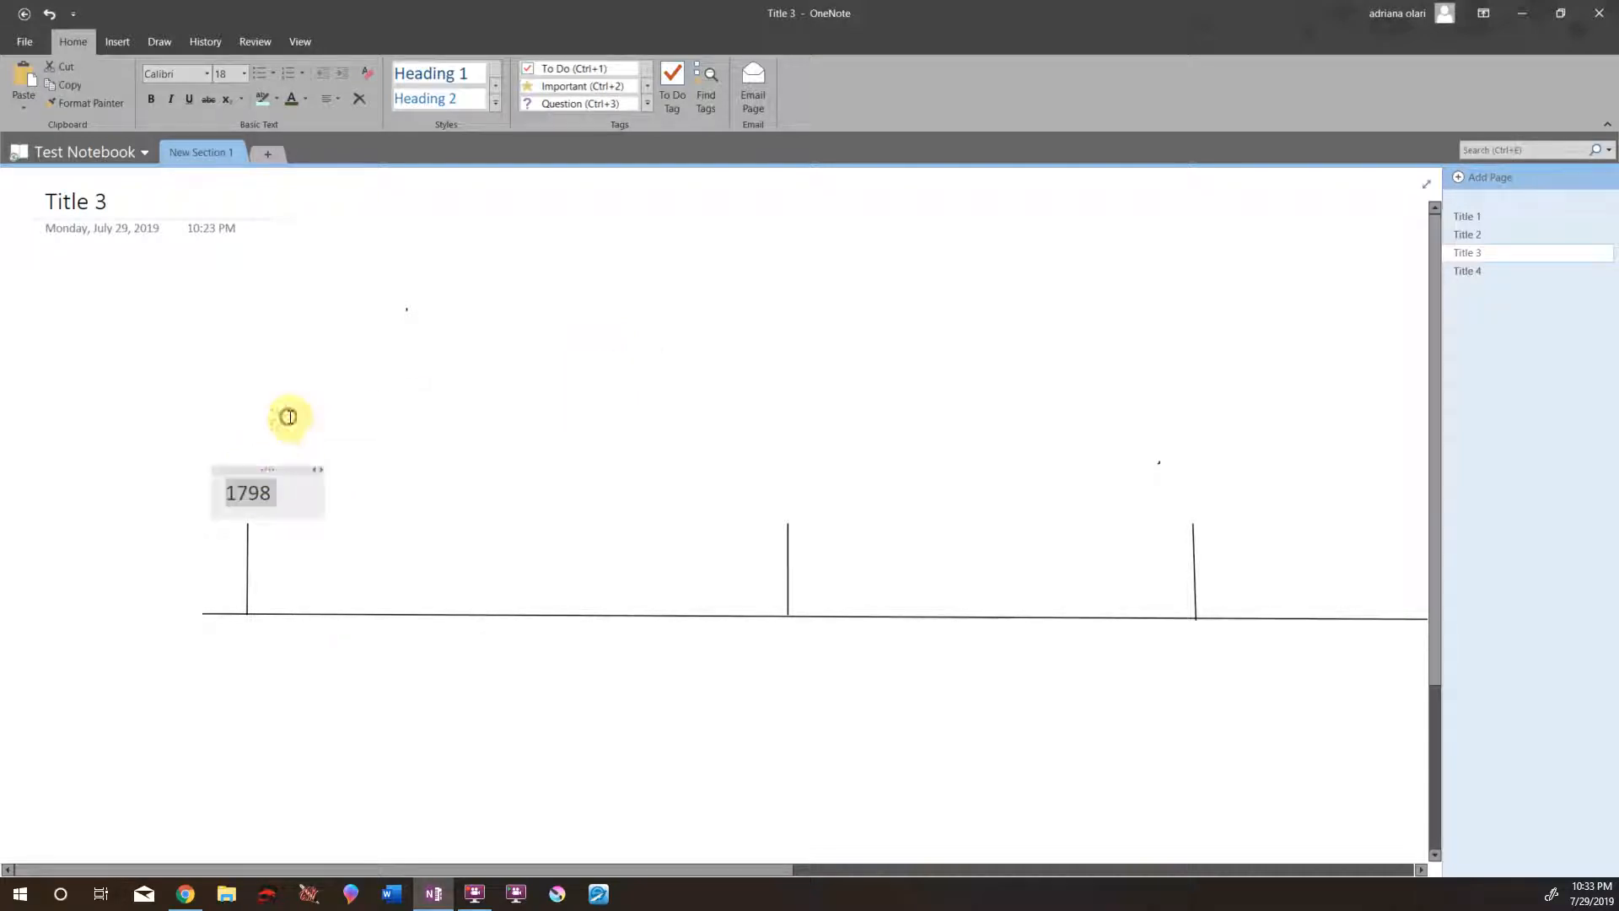
left_click(293, 418)
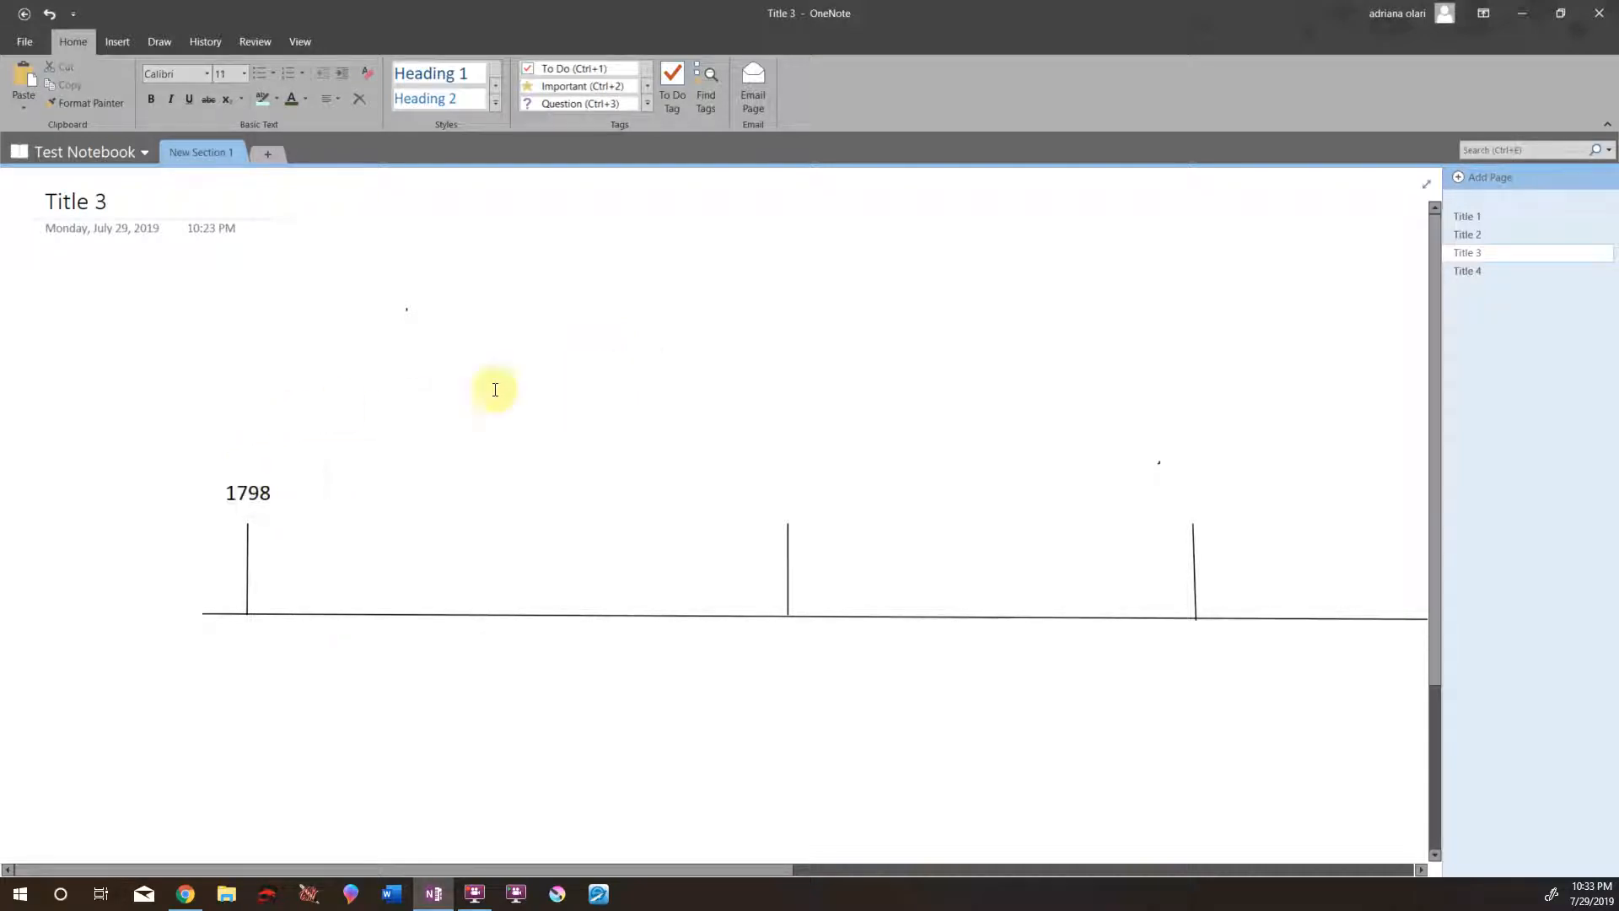
- Add the text label 1844 in the empty area above the timeline
left_click(640, 330)
type("183")
key("BackSpace")
type("44")
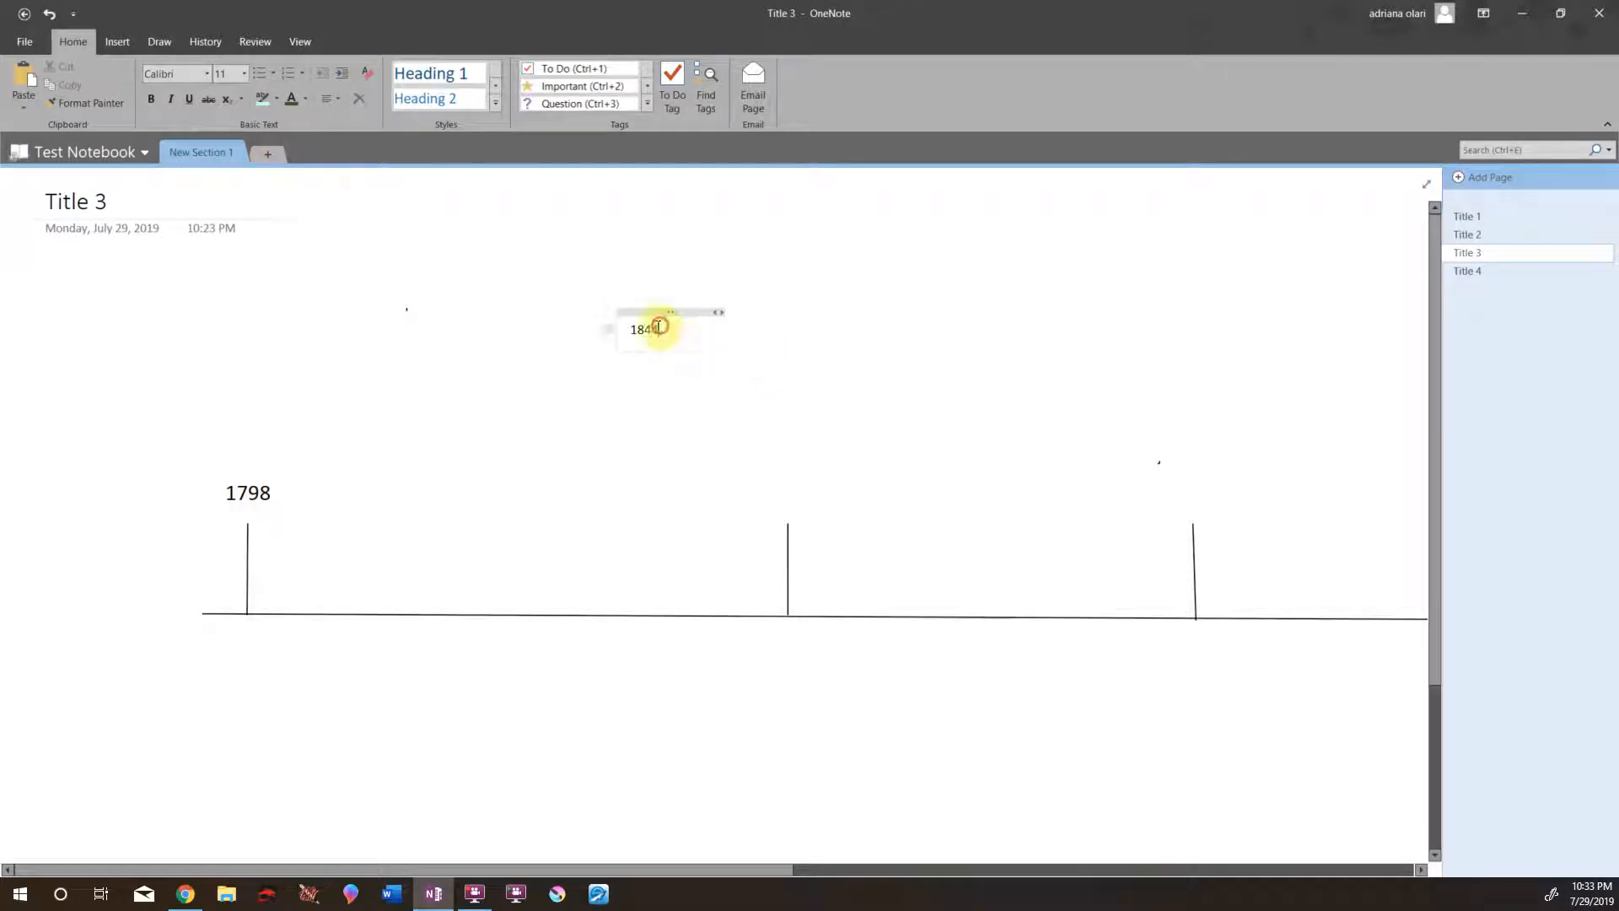
- Set the 1844 label to font size 18 and move it directly above the second vertical line
double_click(634, 329)
left_click(716, 284)
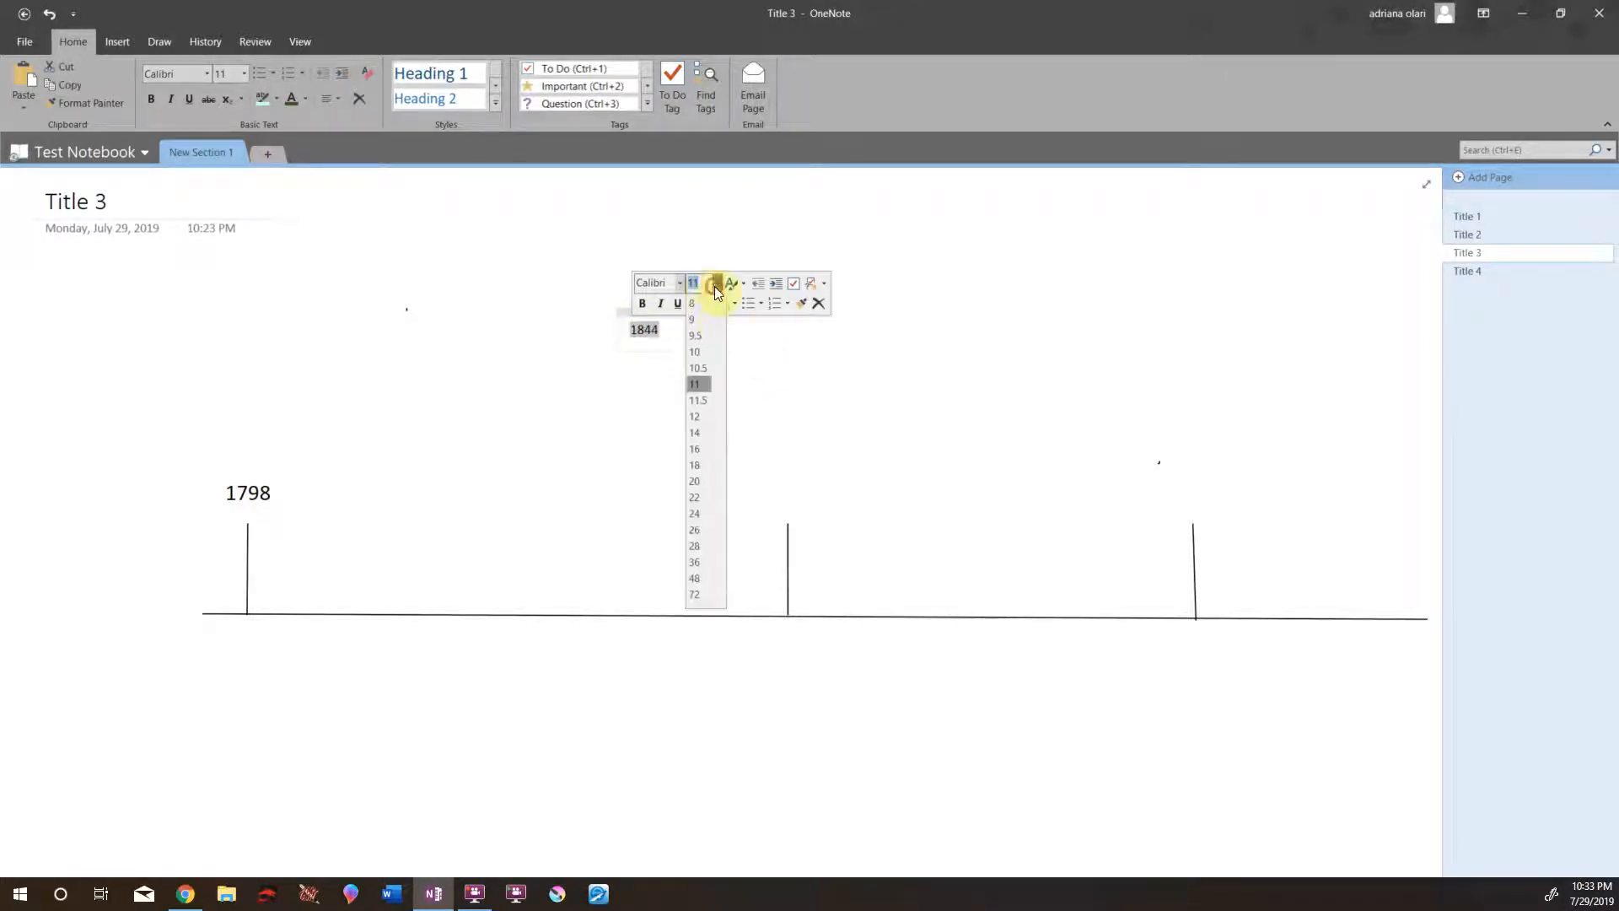
left_click(710, 463)
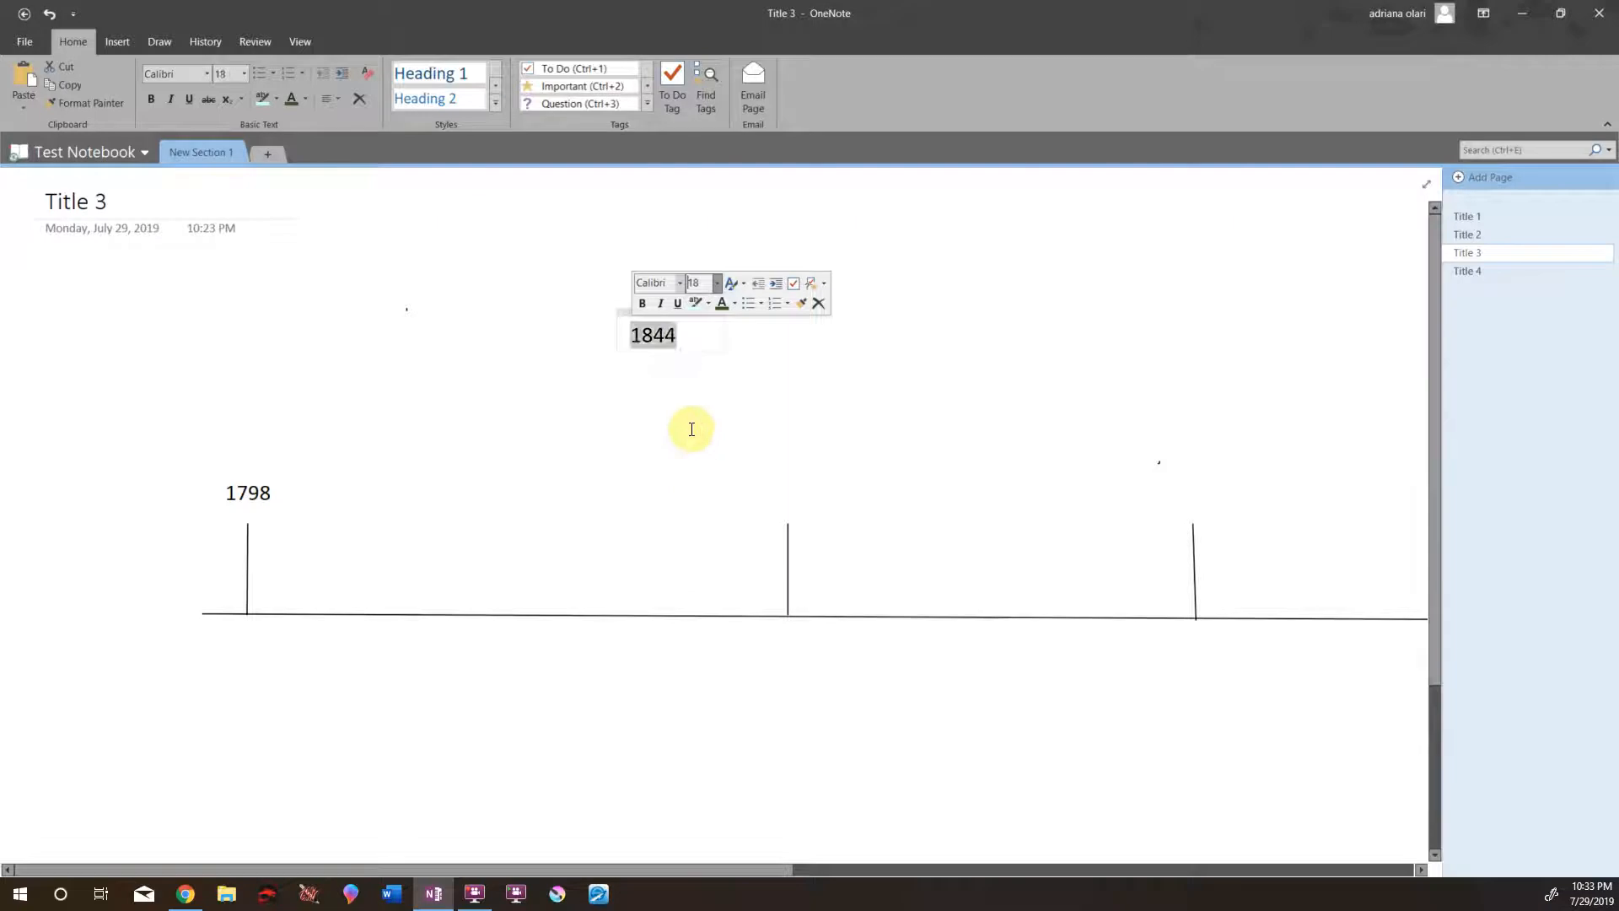
left_click(696, 438)
left_click_drag(672, 312, 799, 478)
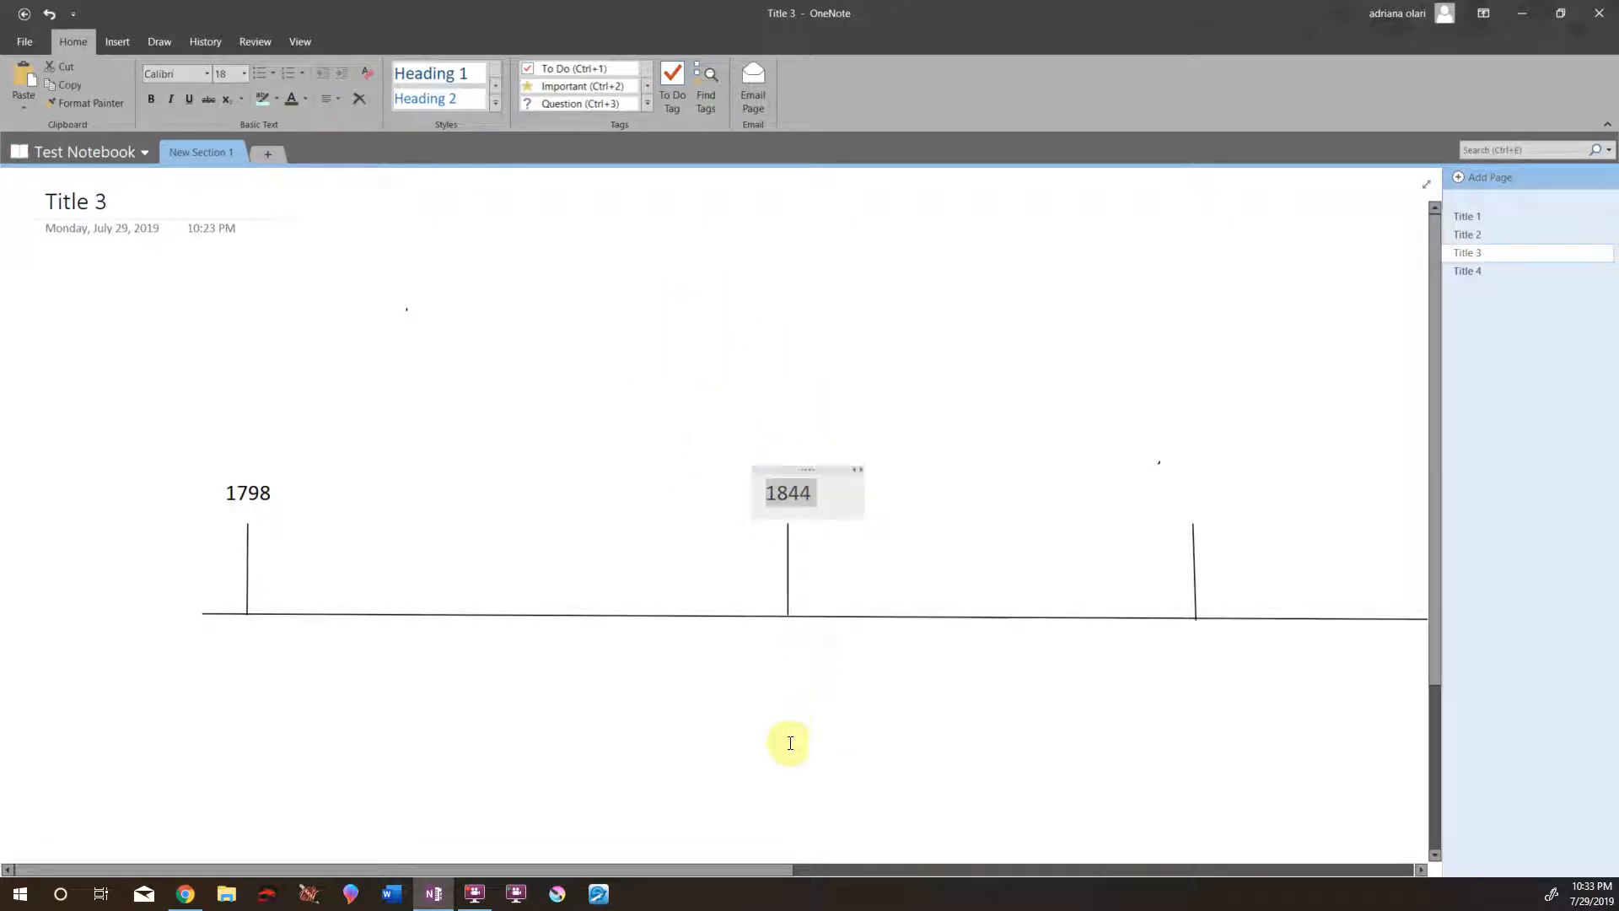
- Add the label 1863 at font size 18 and place it directly above the third vertical line
left_click_drag(736, 871, 965, 844)
left_click(735, 335)
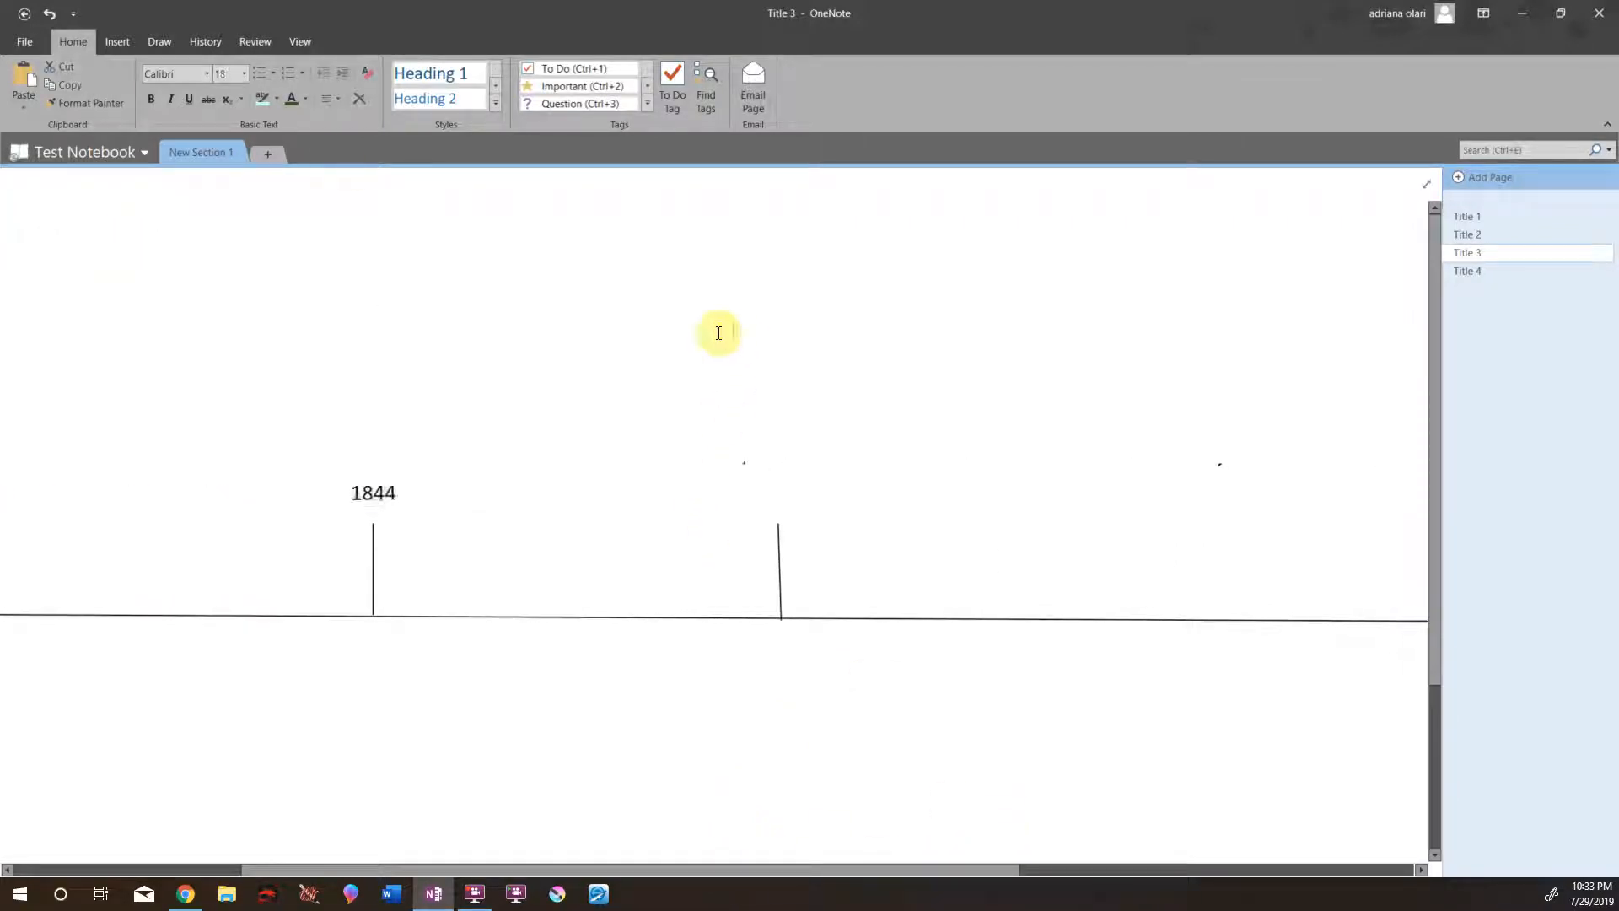
left_click(244, 73)
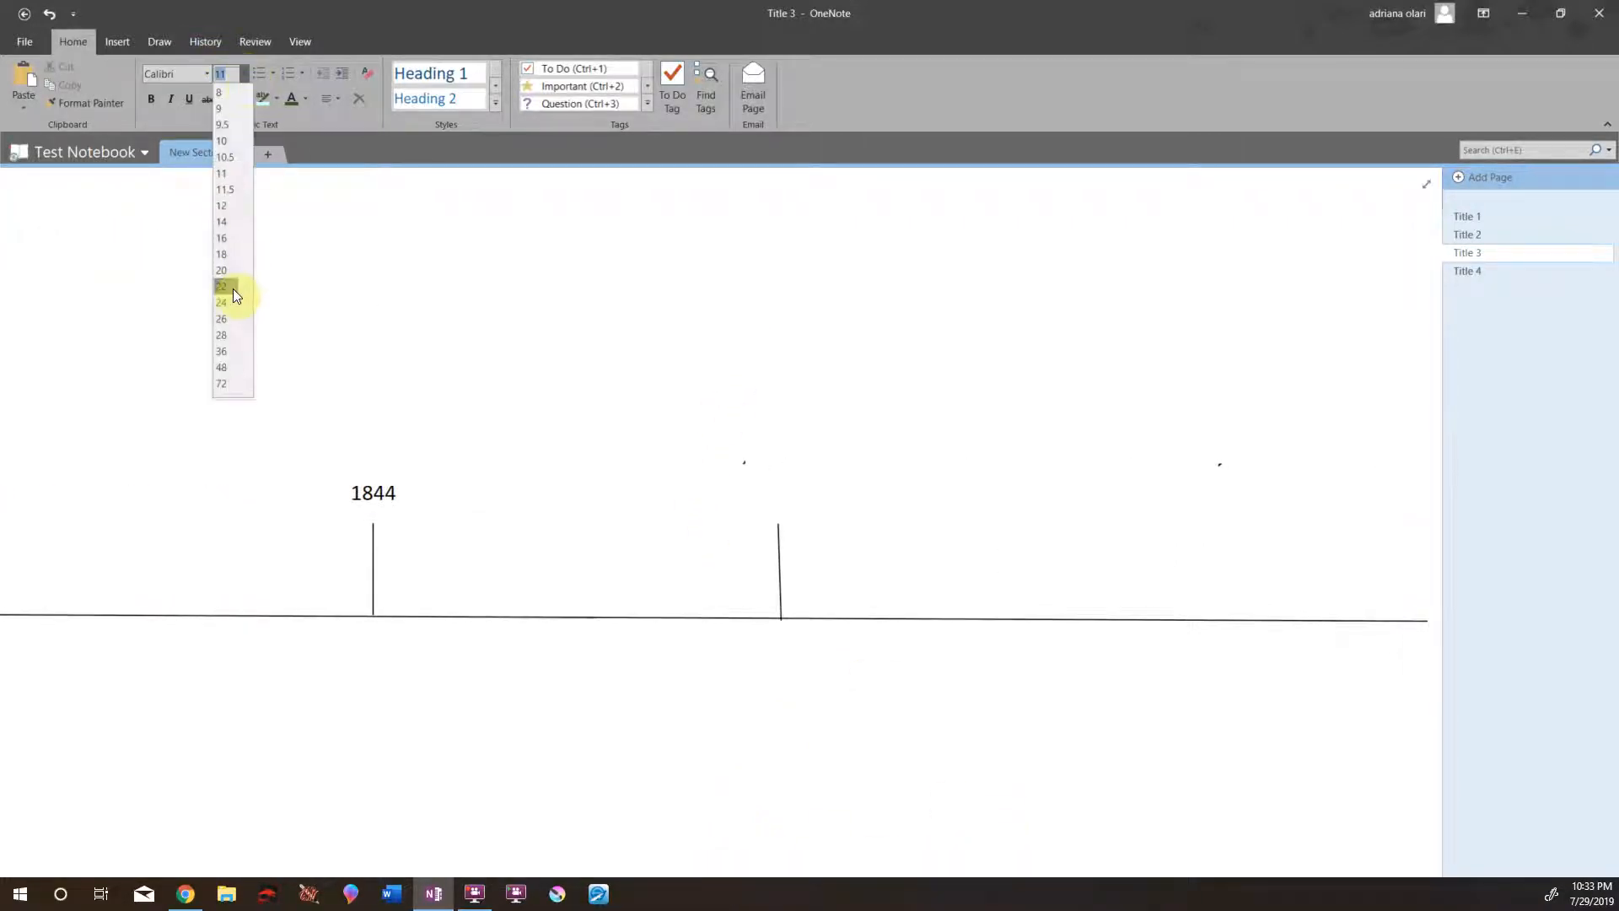
left_click(227, 253)
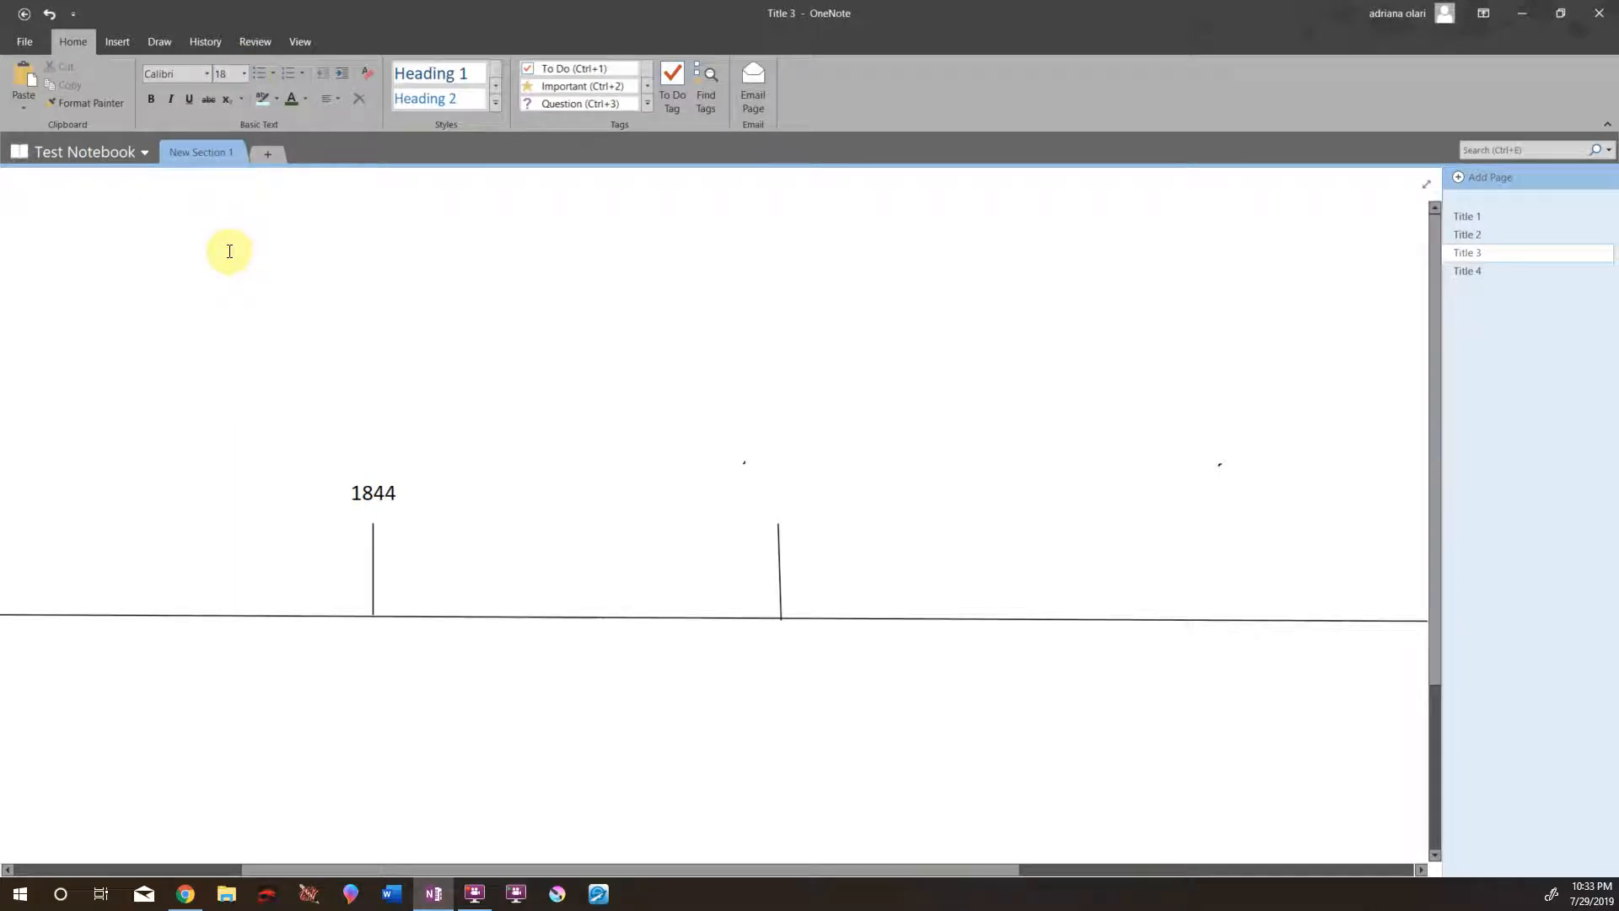
type("1863")
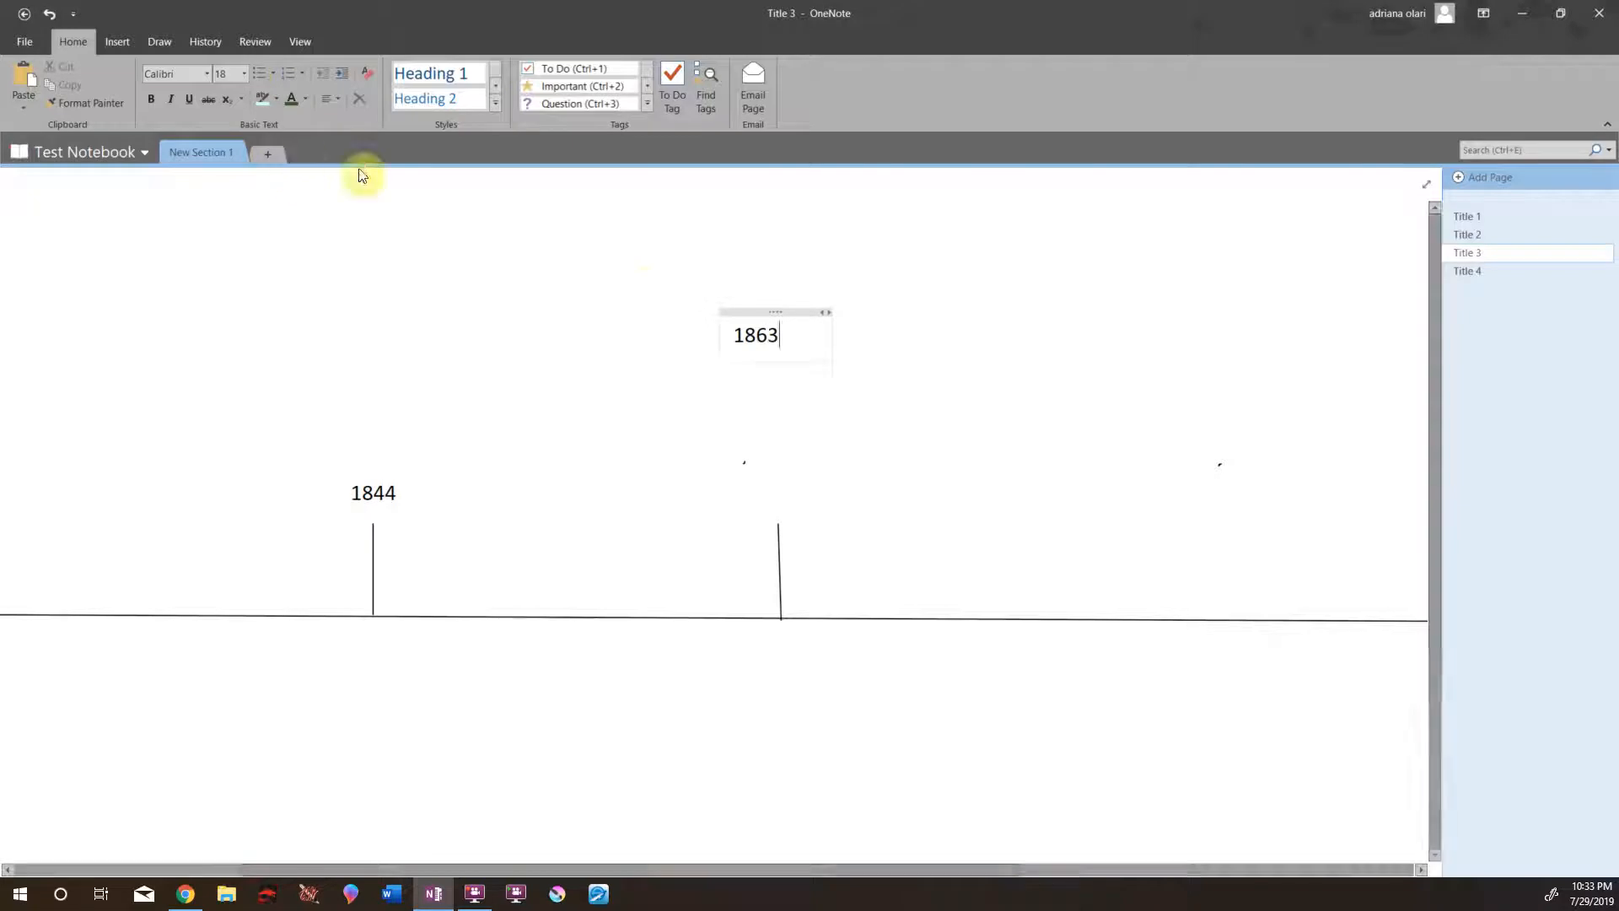
left_click_drag(803, 393, 814, 480)
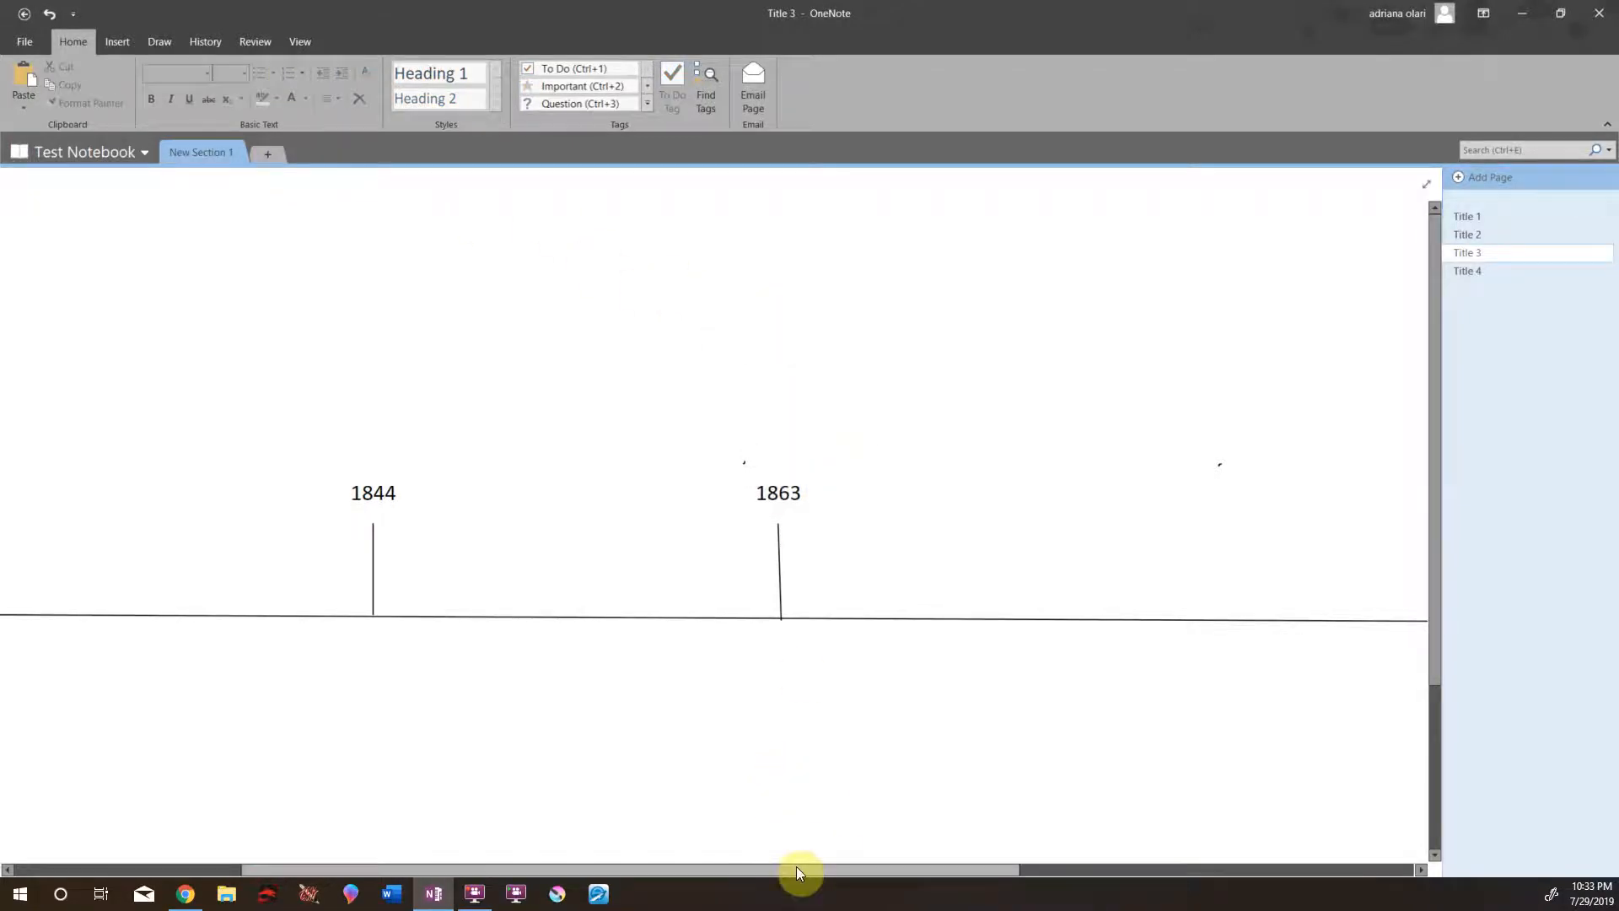
- Return to the timeline's start, zoom out to 57% to view all four dated marks, and zoom in to 139%
left_click_drag(796, 867, 509, 867)
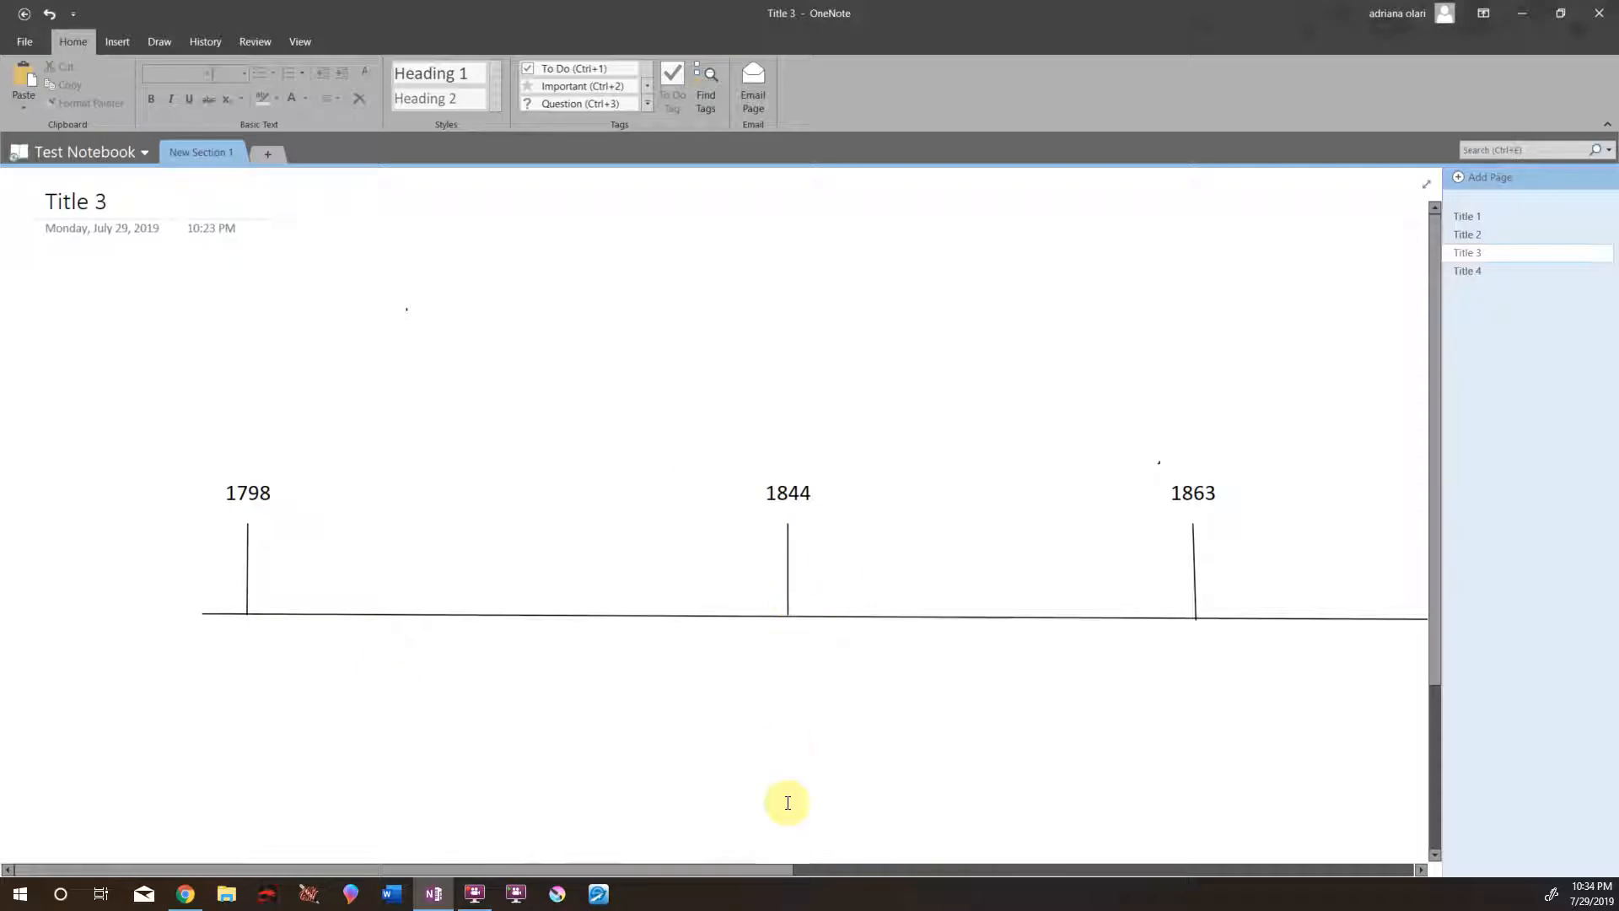
left_click_drag(708, 871, 563, 724)
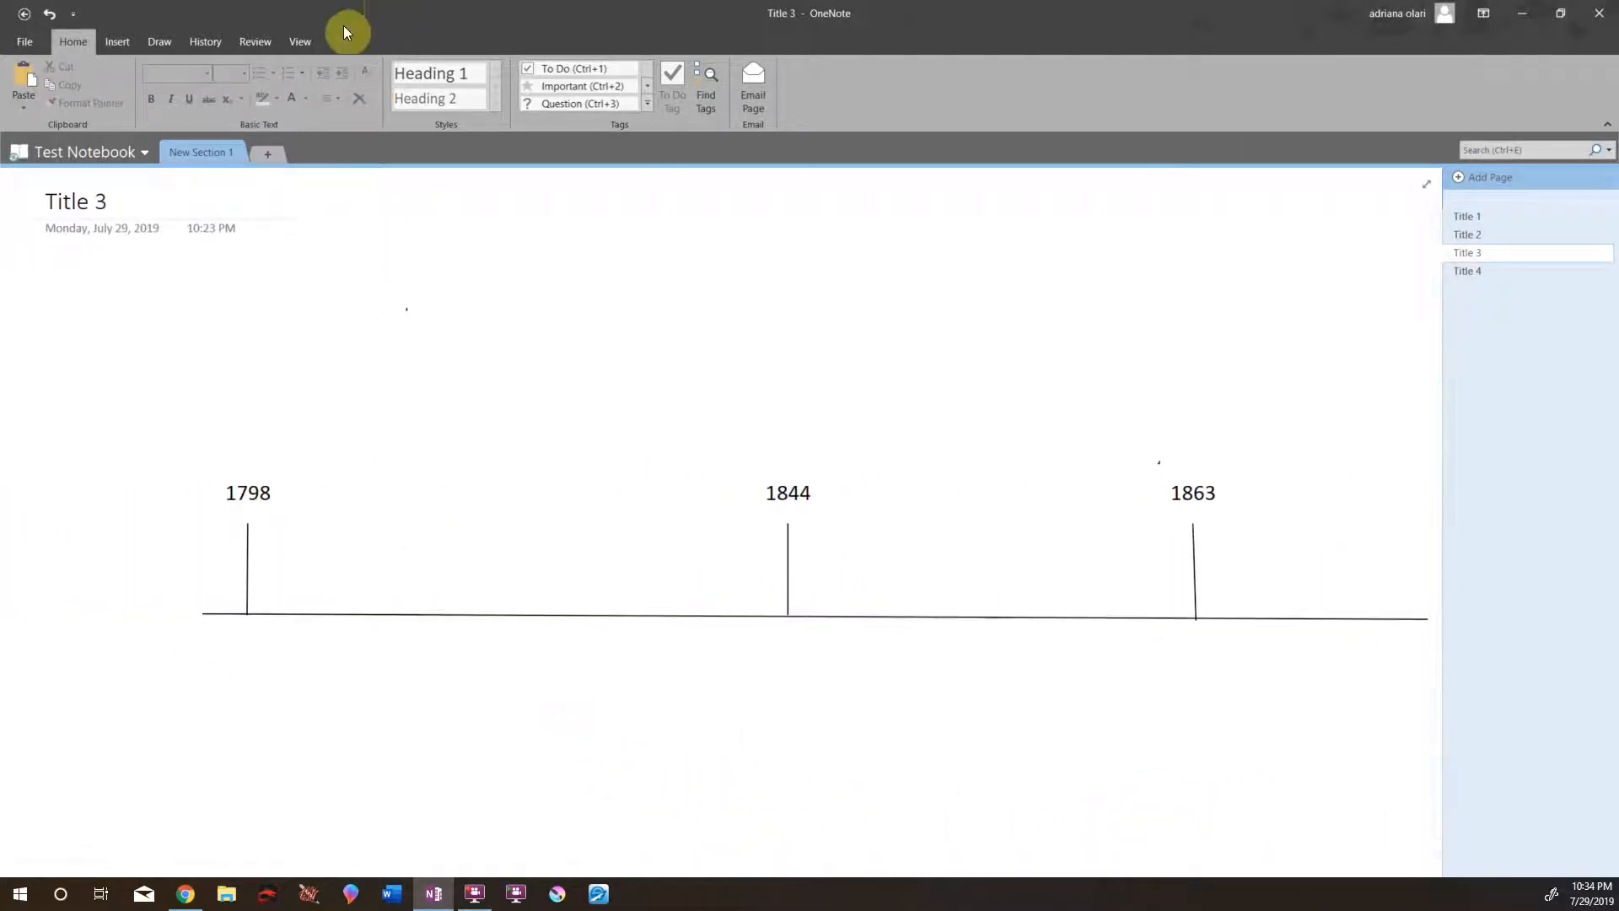
left_click(299, 43)
left_click(328, 95)
left_click(329, 94)
left_click(330, 95)
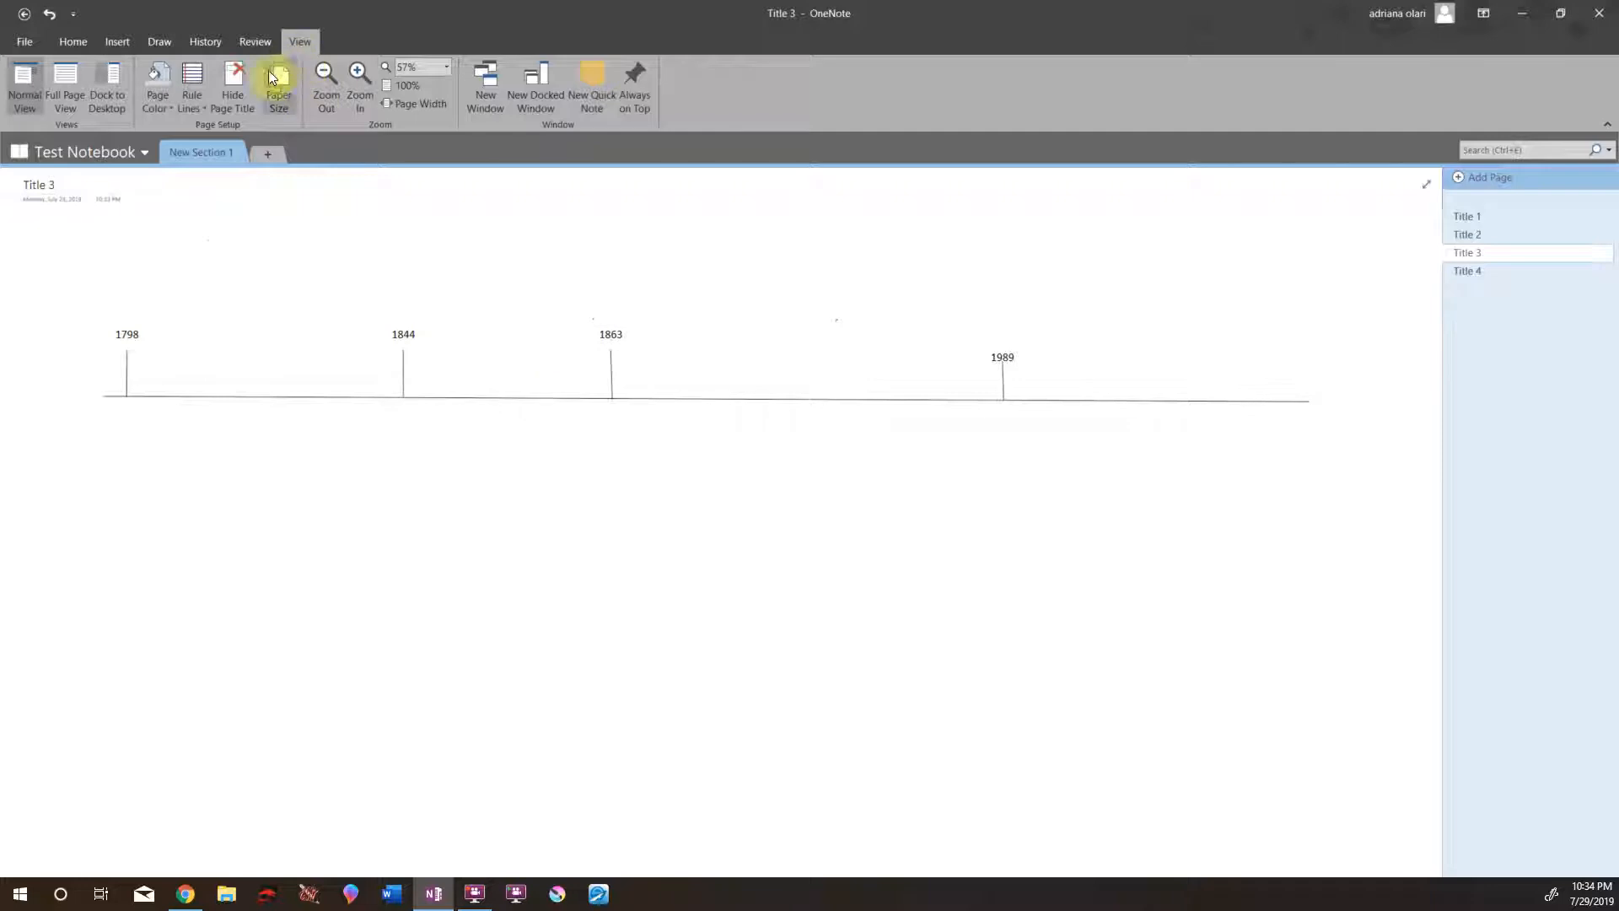
left_click(357, 93)
left_click(358, 92)
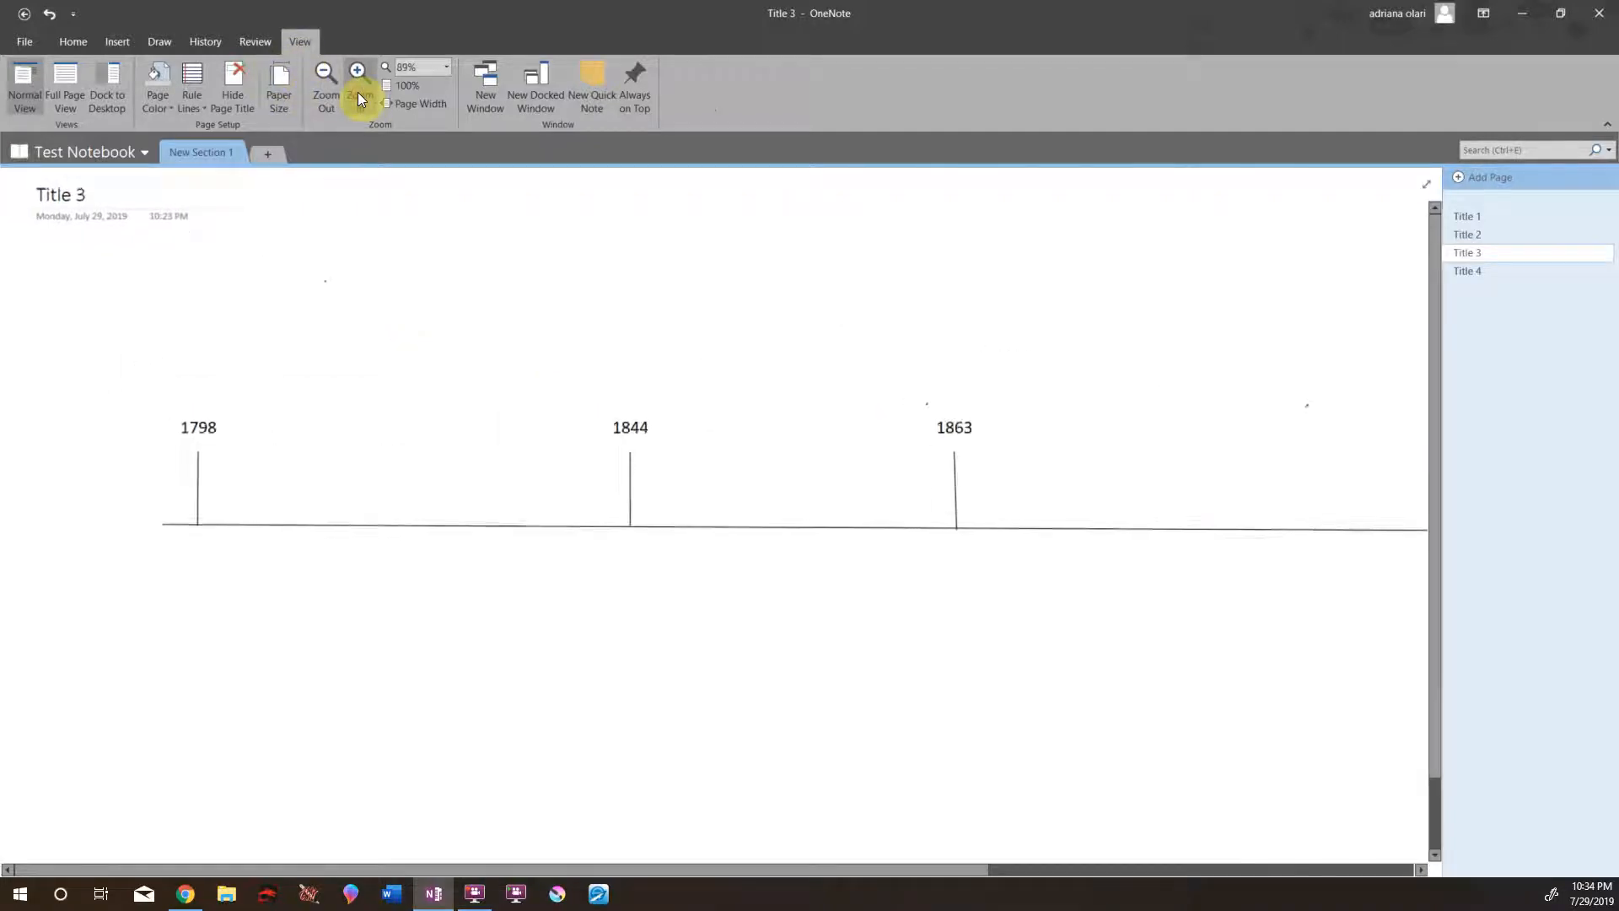
left_click(358, 92)
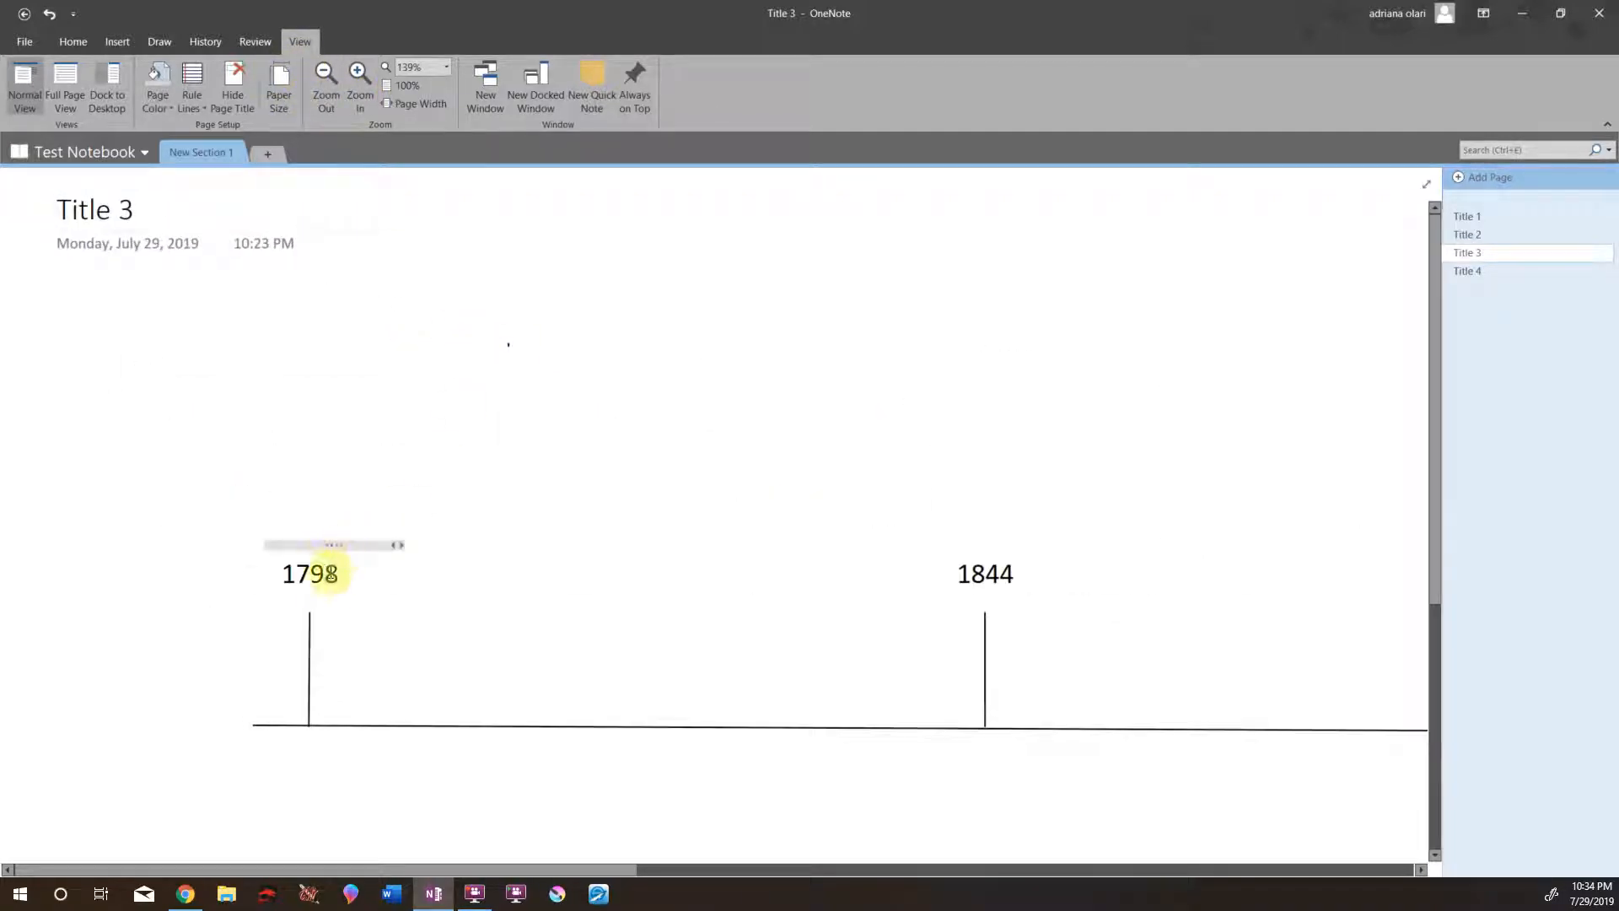
- Move the 1798 and 1844 labels off their marks and return each above its own vertical line
left_click_drag(336, 545, 1005, 460)
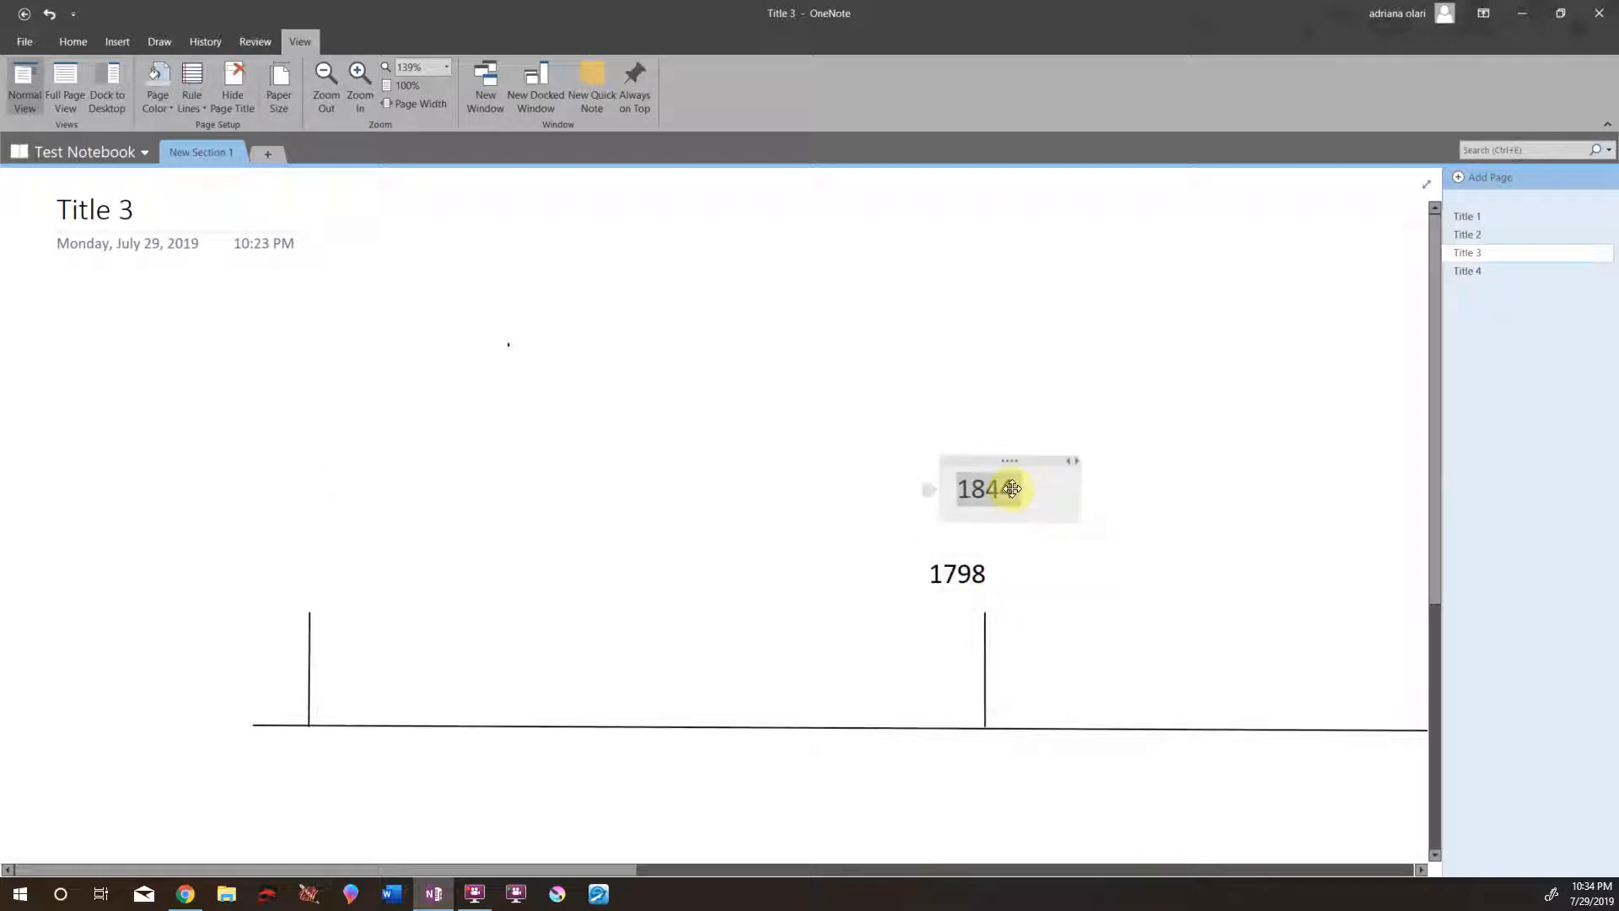
left_click_drag(984, 544, 348, 550)
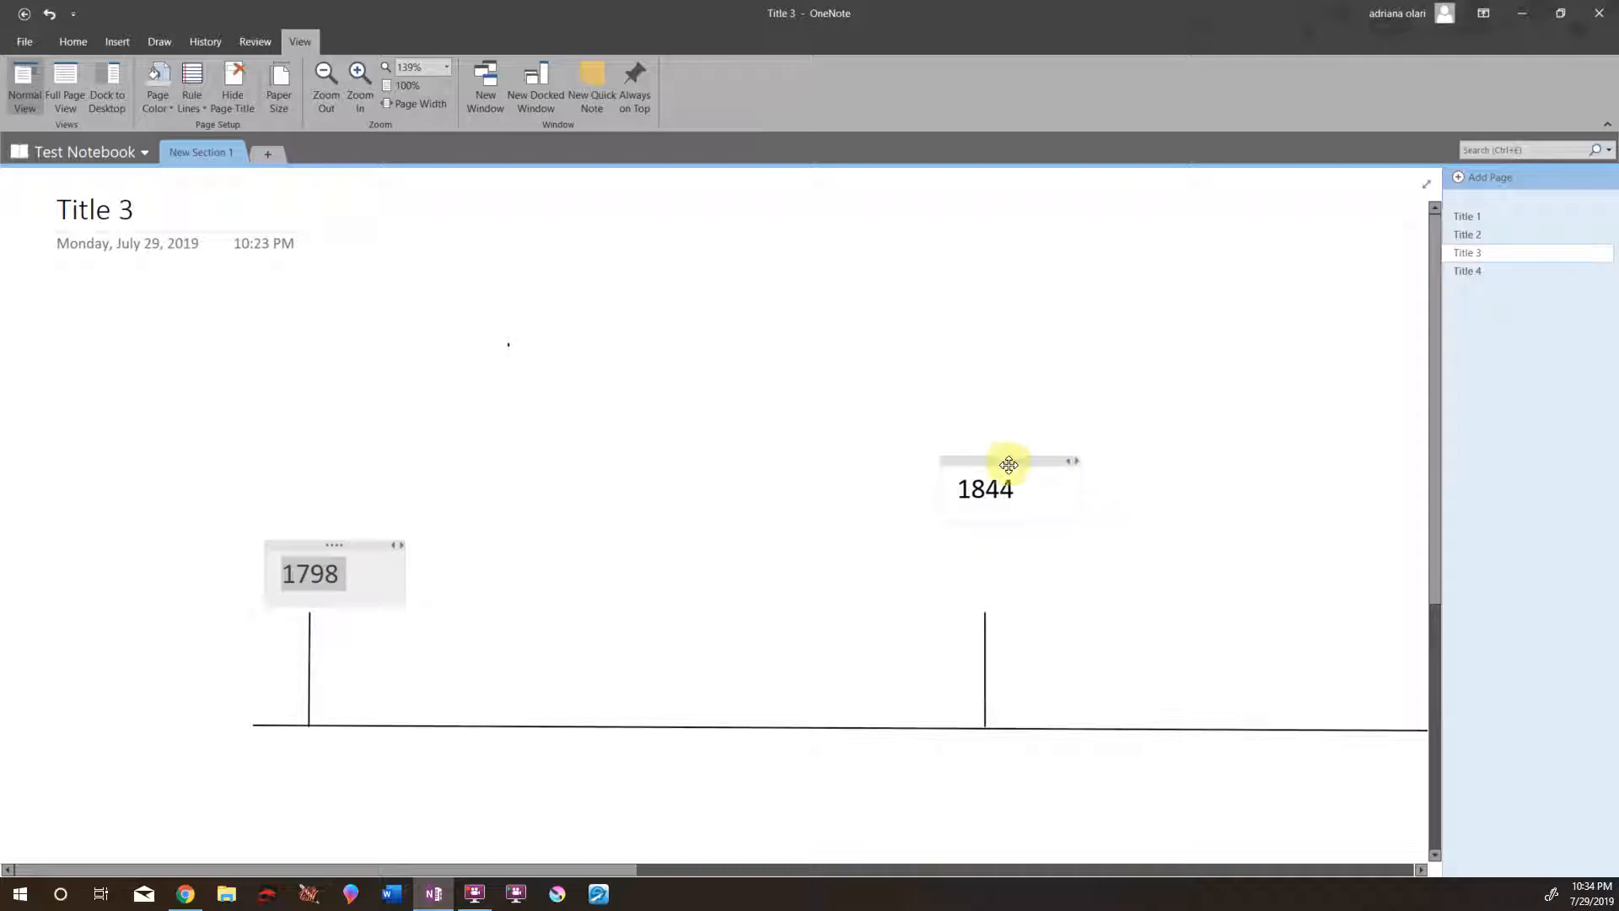
left_click_drag(1011, 483, 1001, 553)
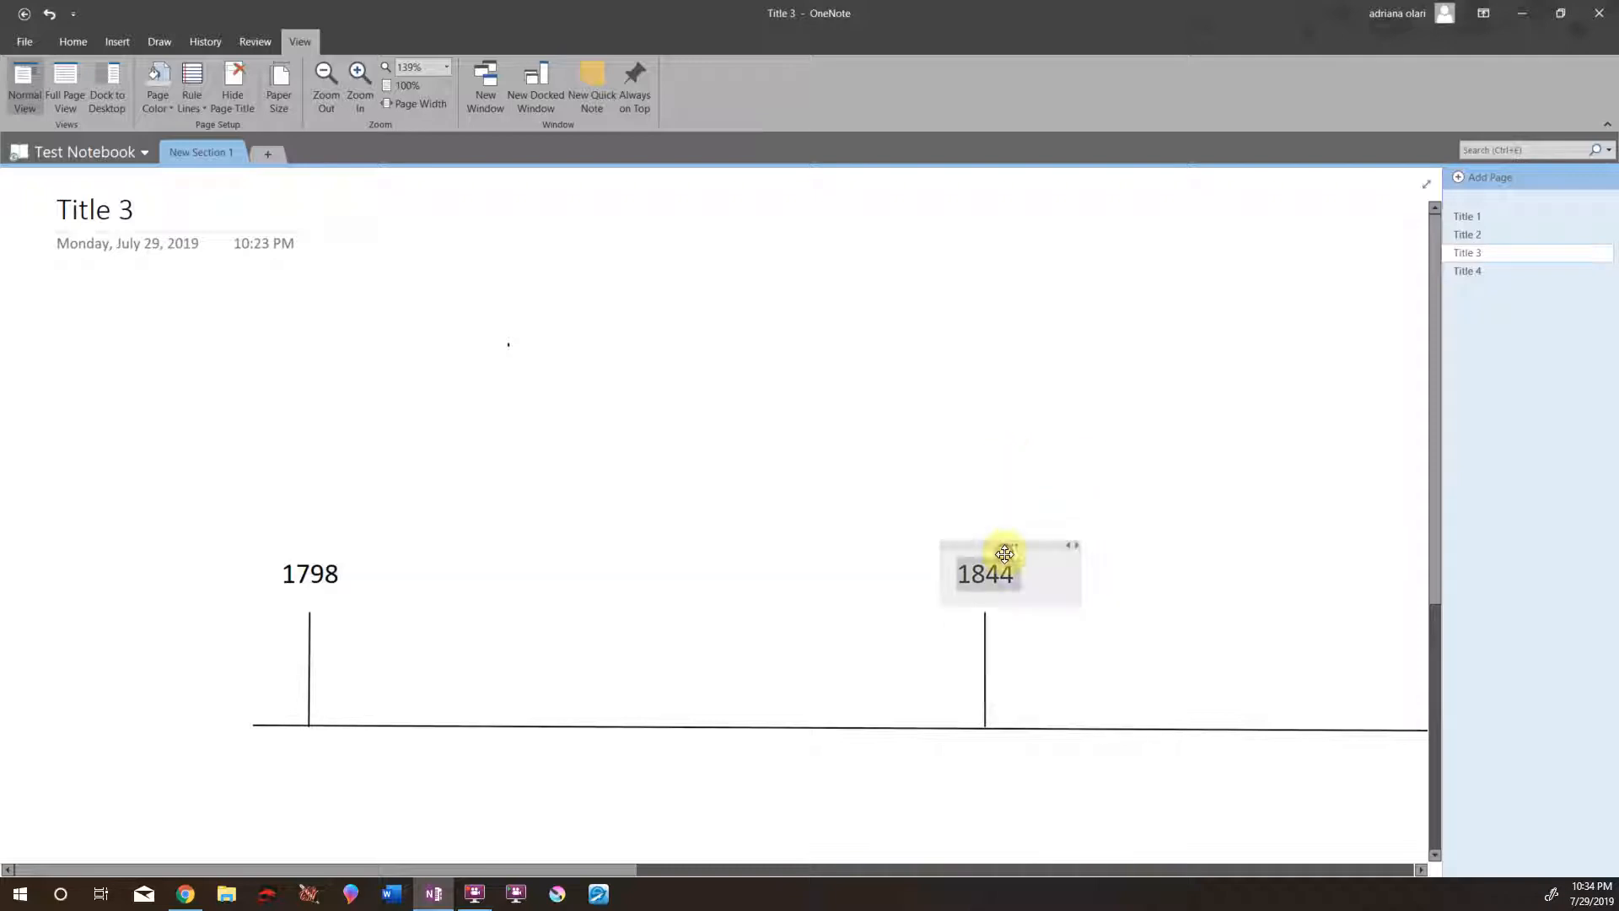
left_click_drag(619, 867, 515, 827)
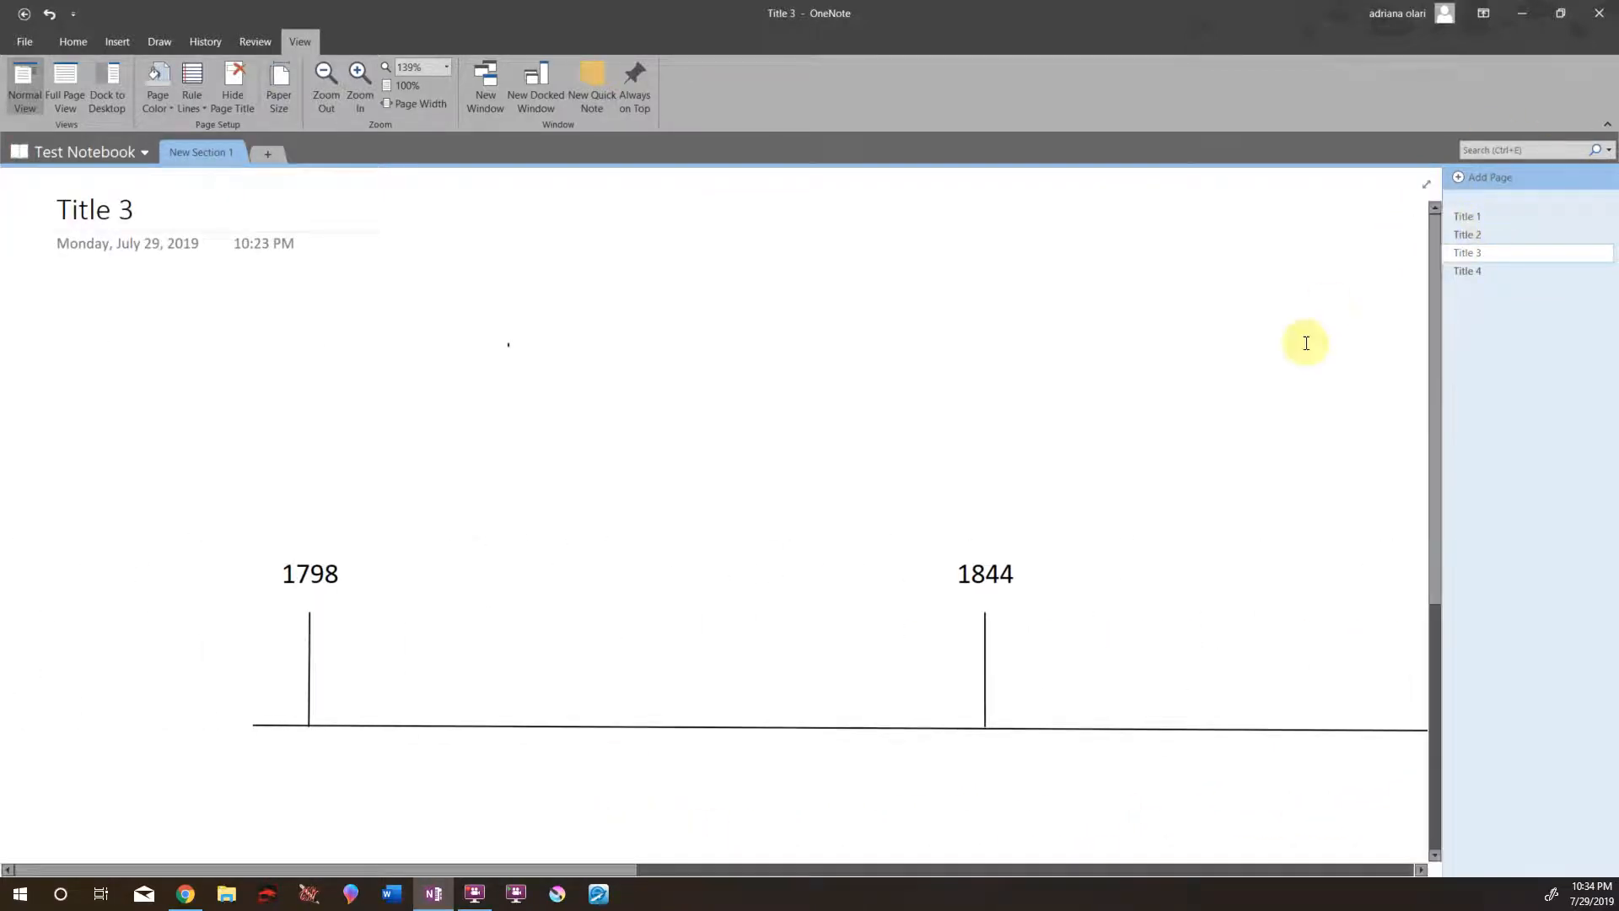
- Switch to the Title 2 page from full-page view and return to the normal view
left_click(1428, 183)
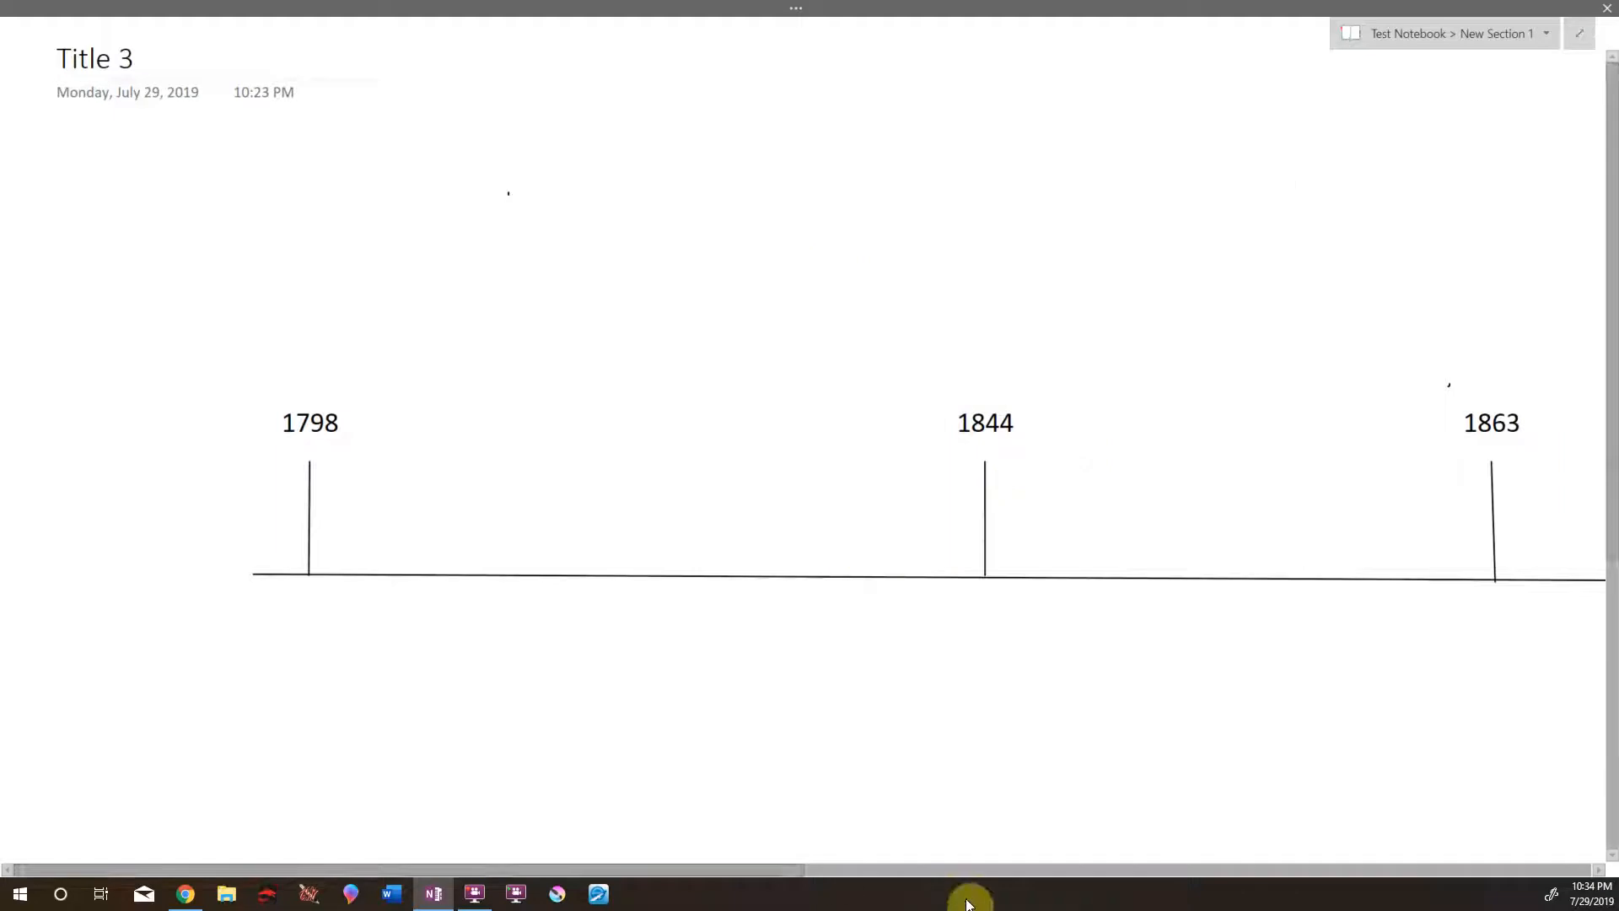
left_click(1546, 34)
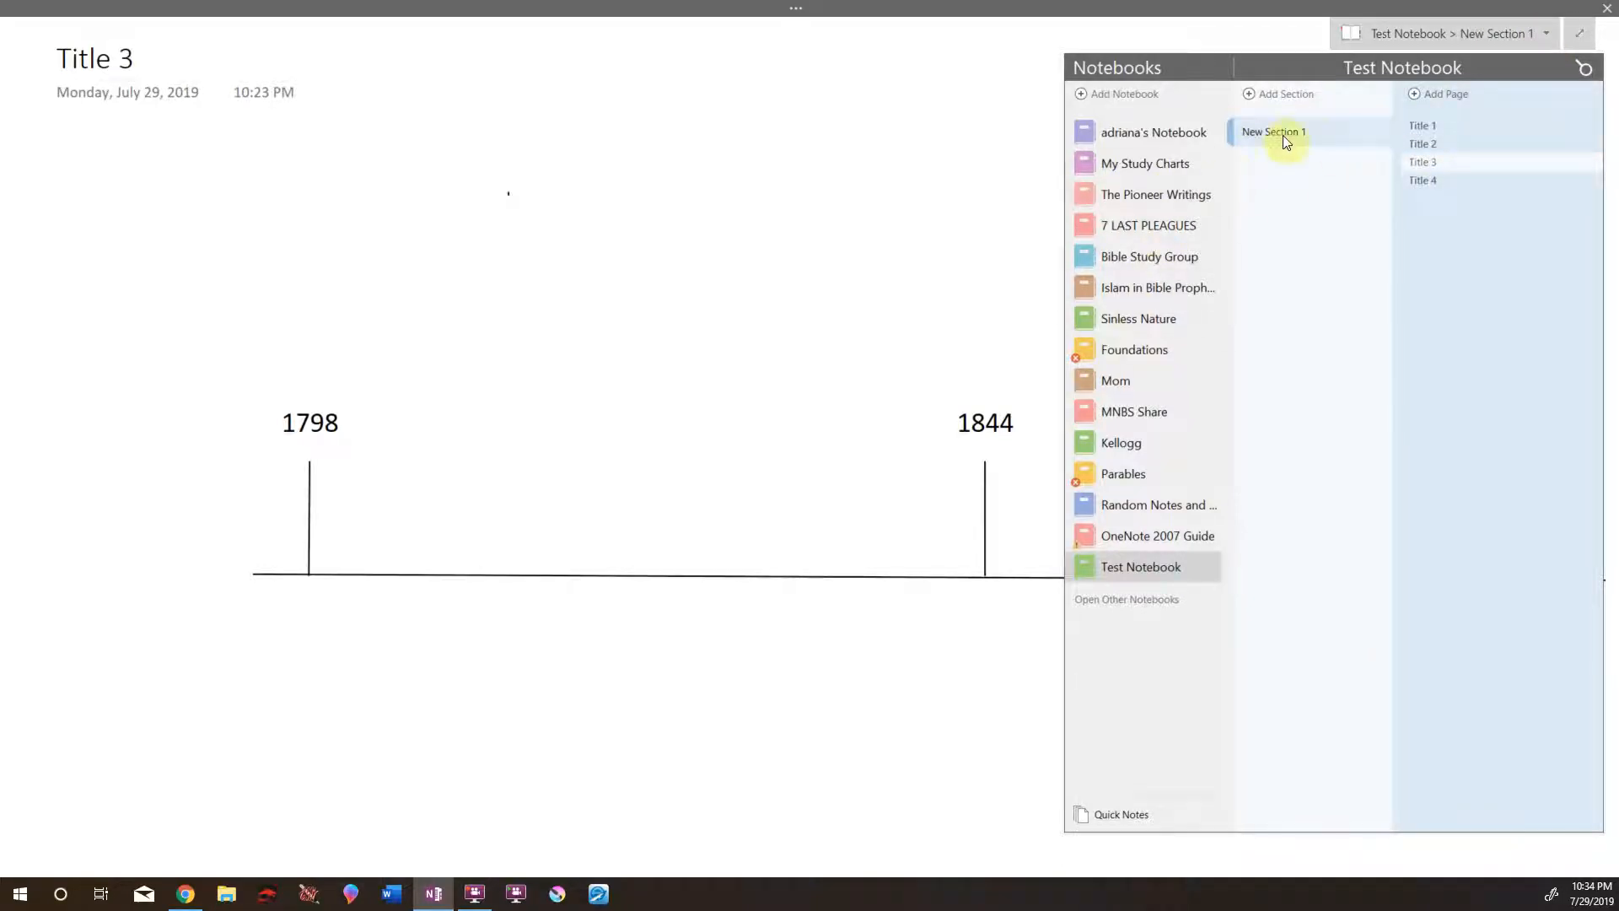
left_click(1433, 144)
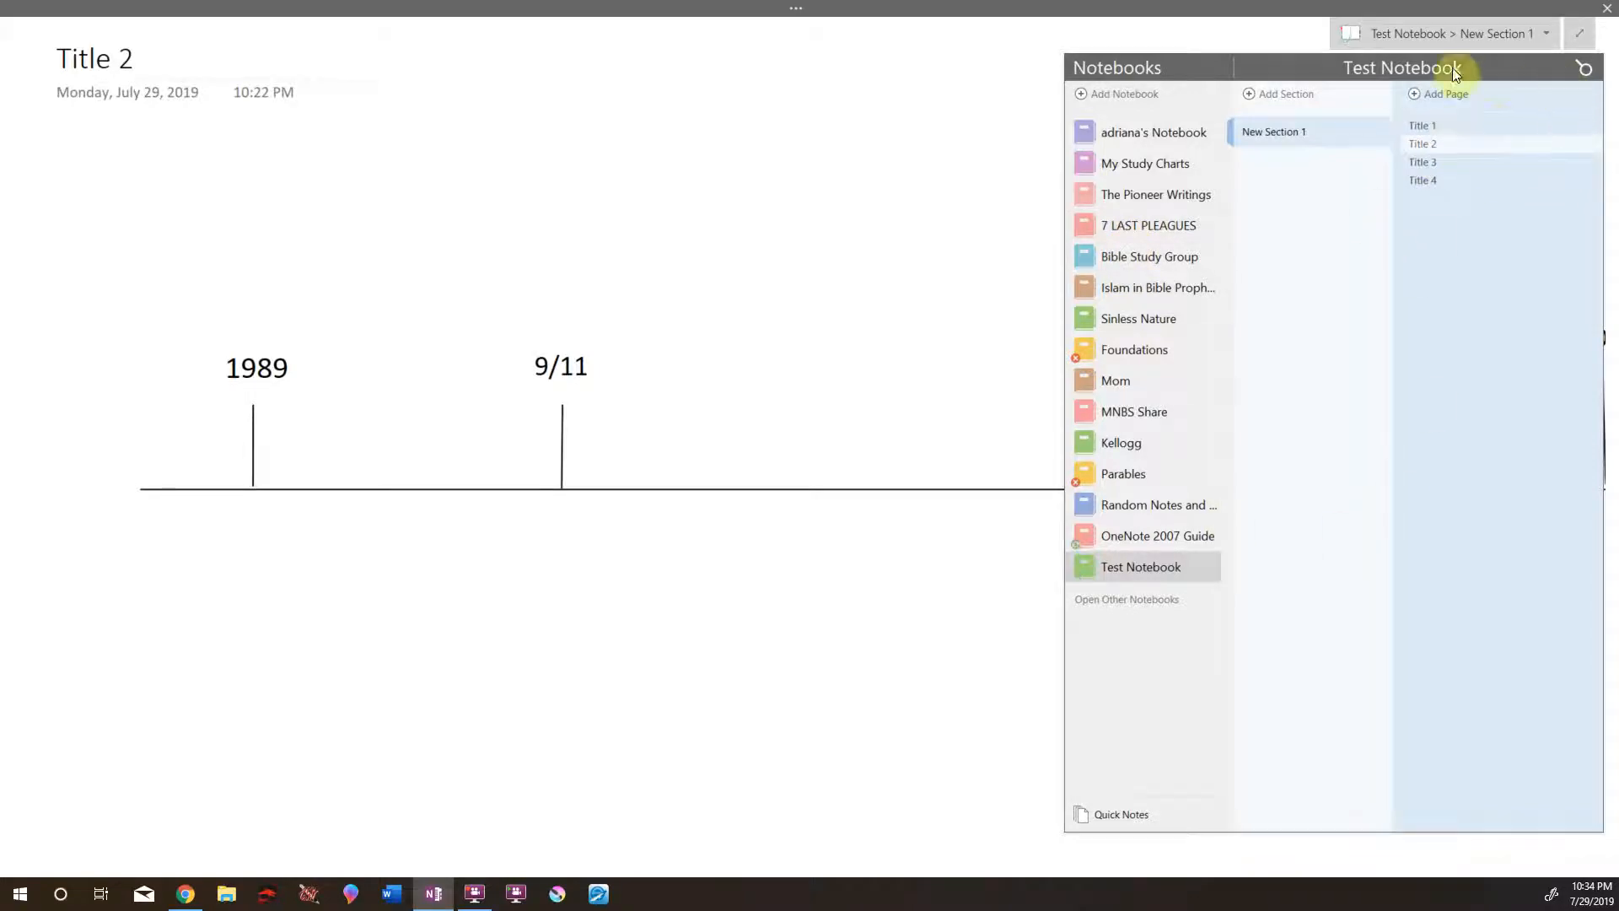
left_click(749, 263)
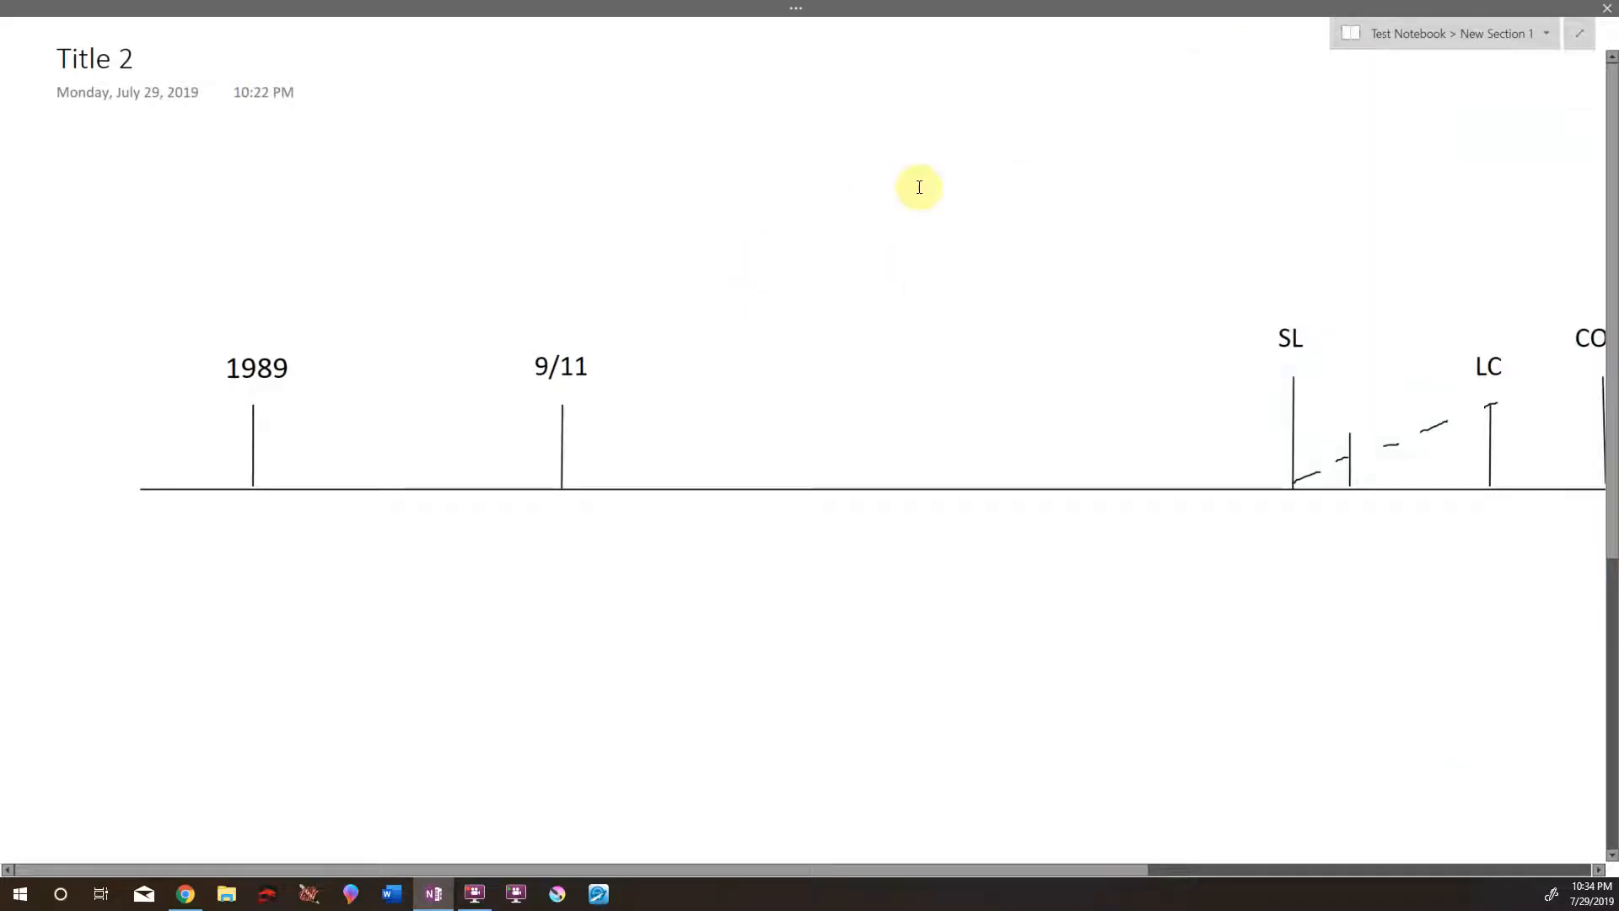
mouse_move(984, 870)
left_mouse_down()
mouse_move(1431, 826)
mouse_move(957, 799)
mouse_move(1414, 790)
mouse_move(932, 748)
left_mouse_up()
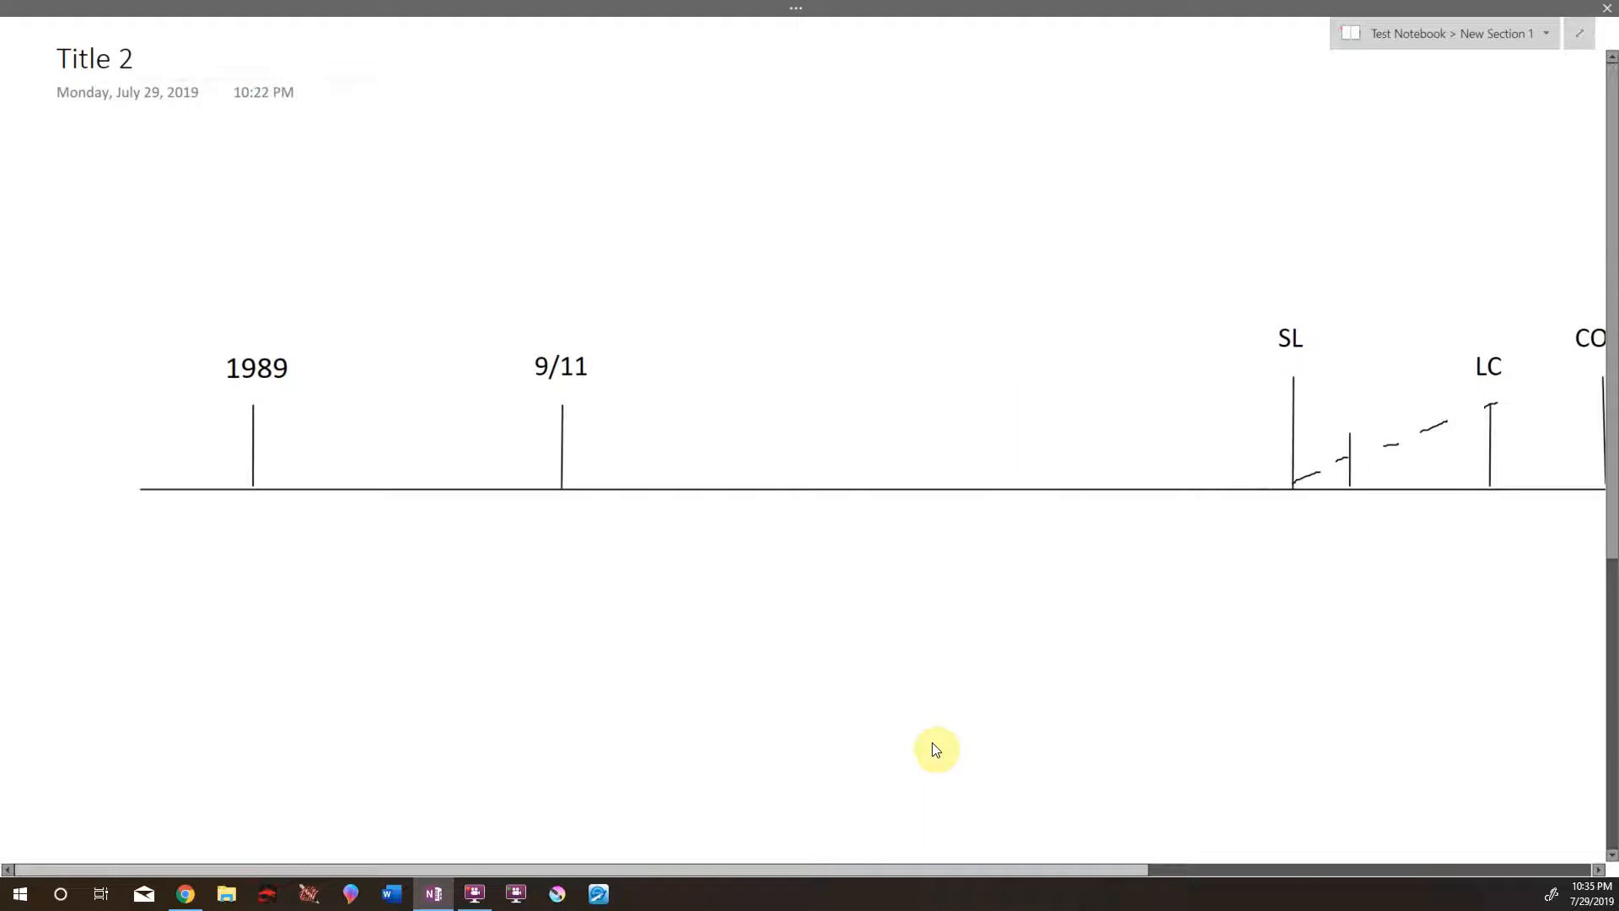
left_click(1584, 38)
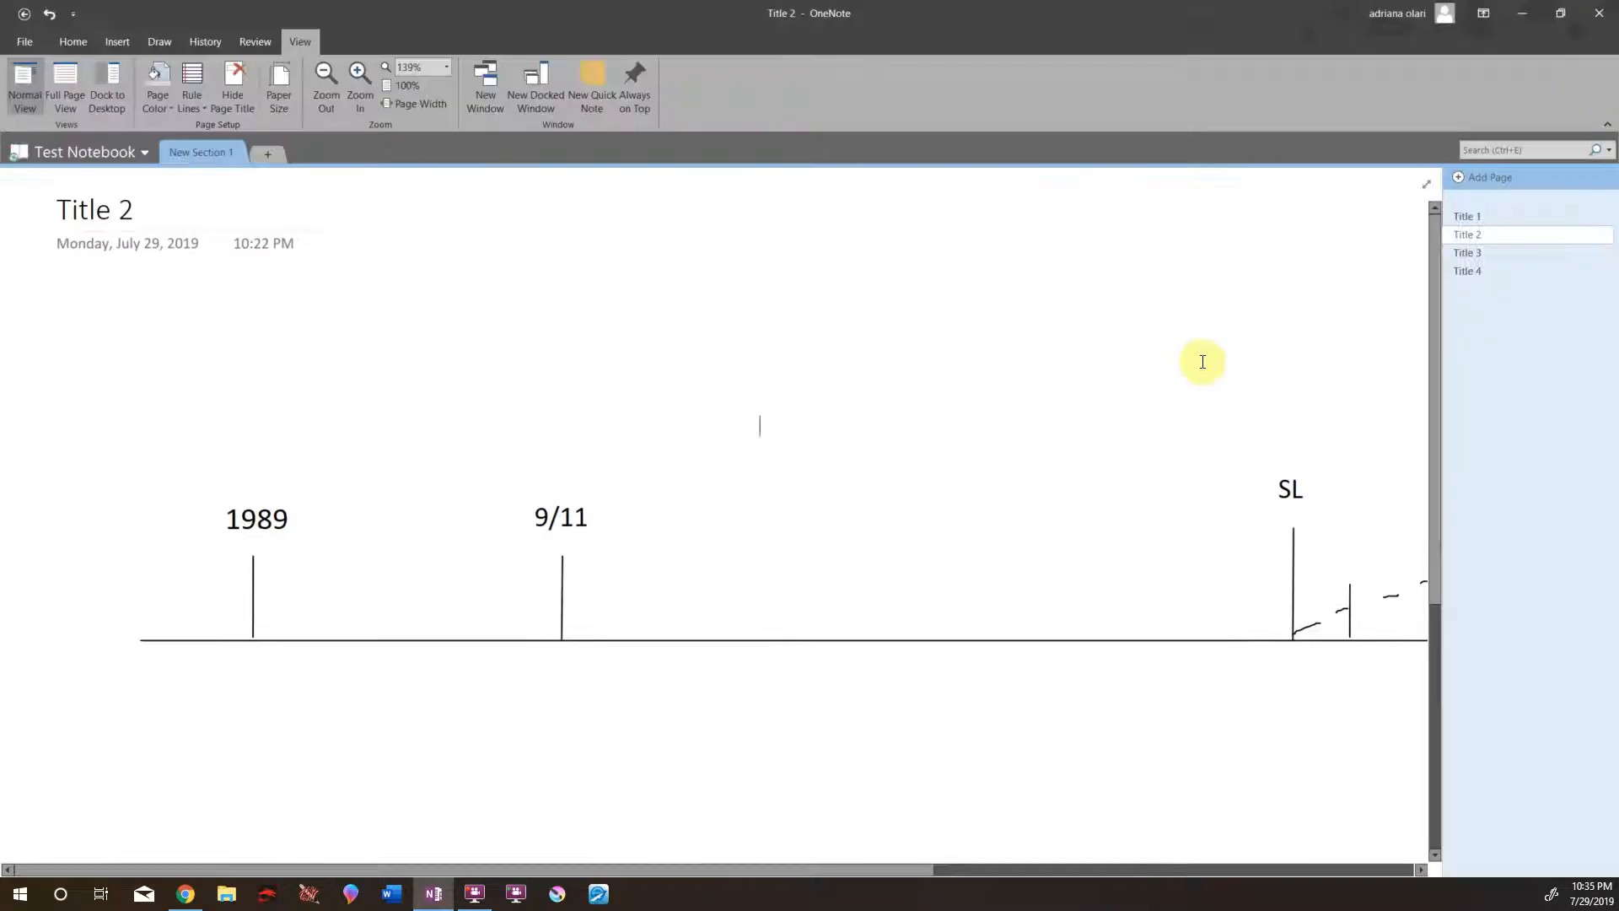
- Zoom out to 71% and view the whole Title 2 timeline in full-page view before returning to normal view
left_click(320, 89)
left_click(321, 88)
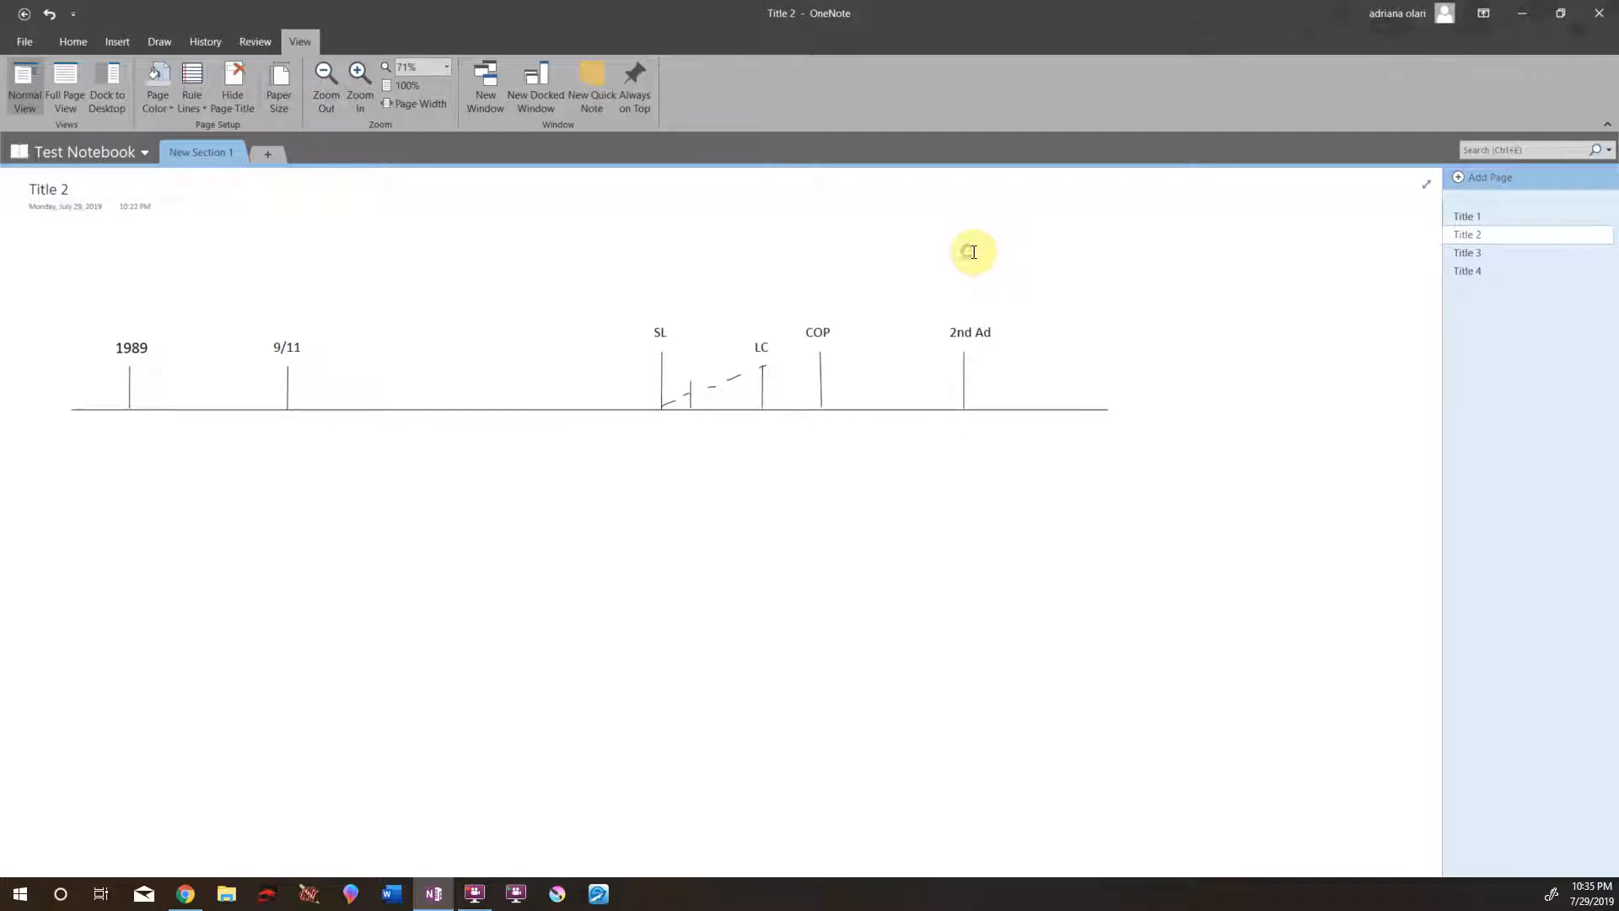
left_click(1419, 180)
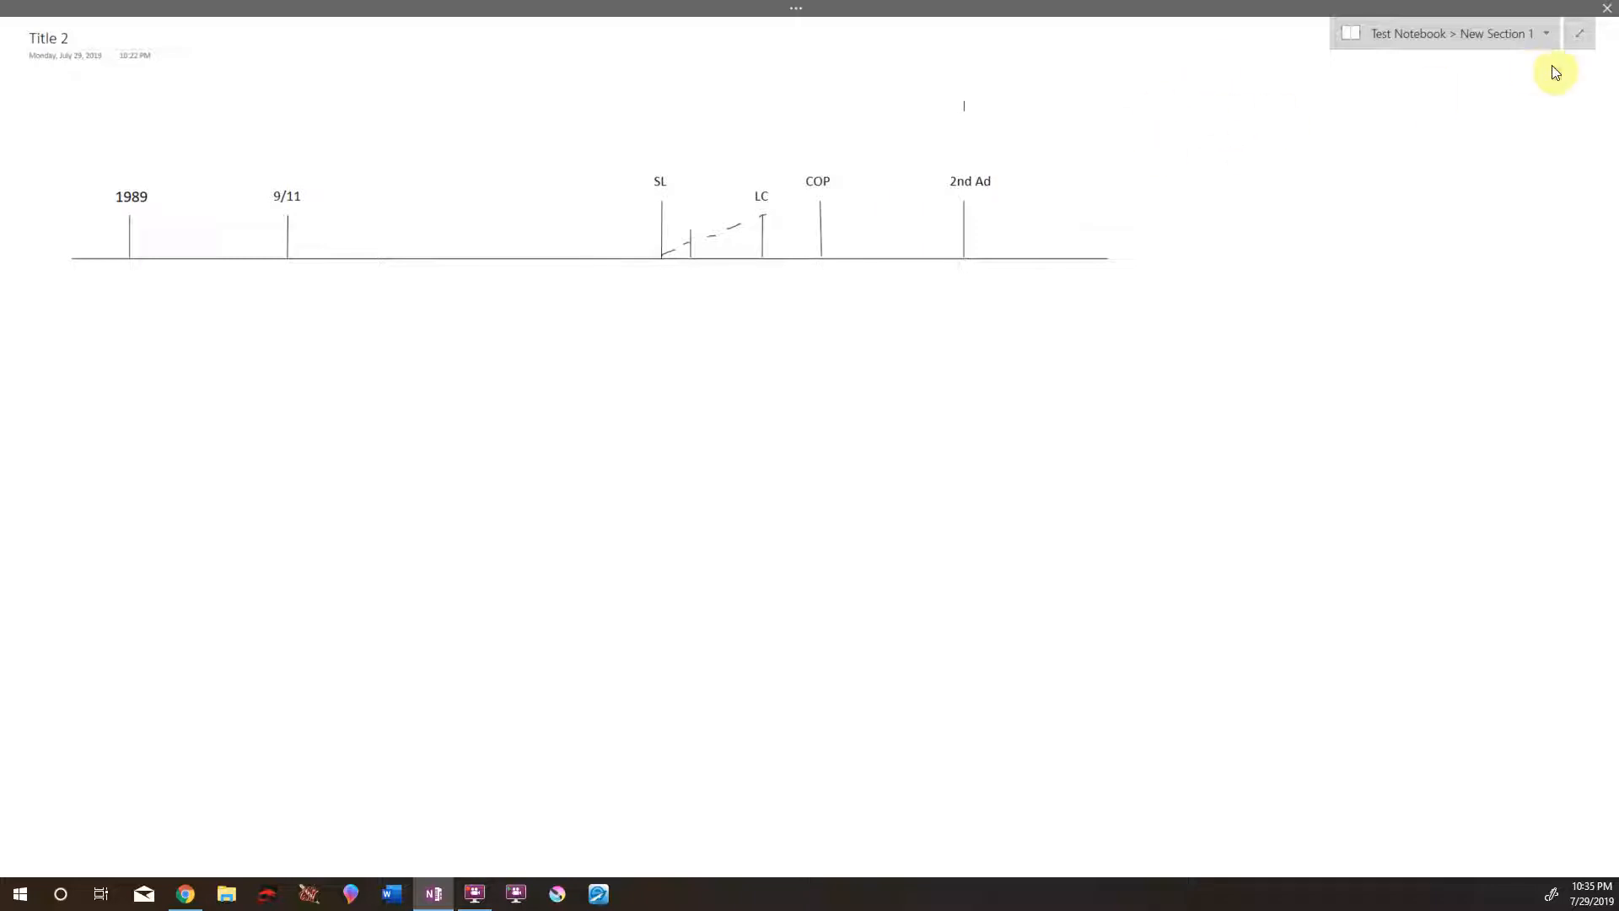
left_click(1586, 38)
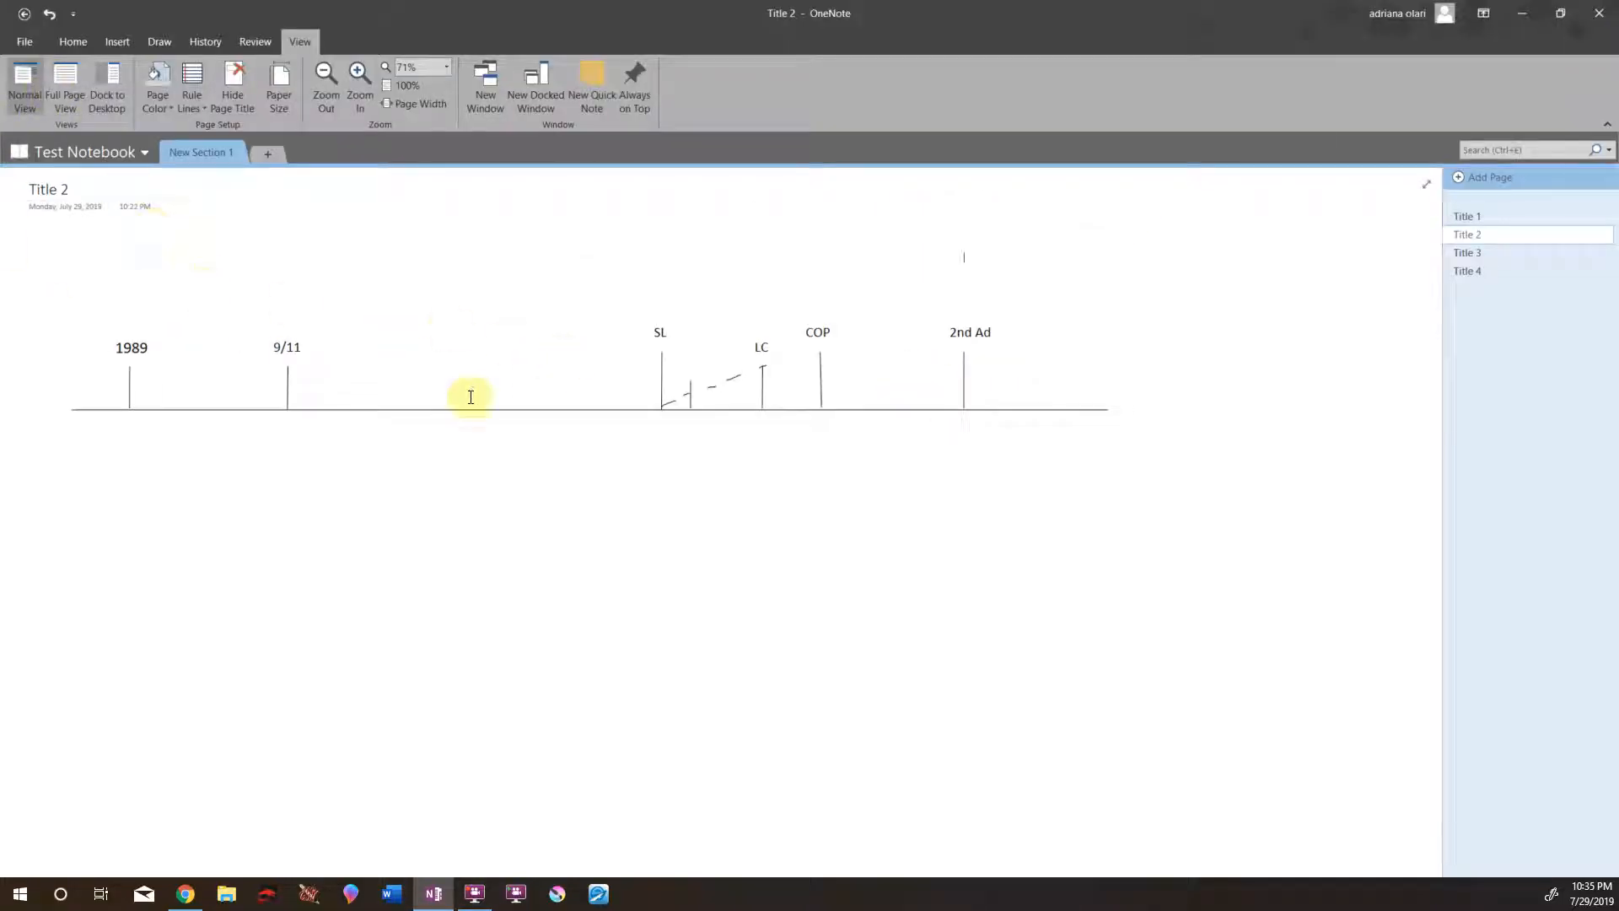
- Add five new sections to the notebook, keeping the default names New Section 2 through New Section 6
left_click(267, 154)
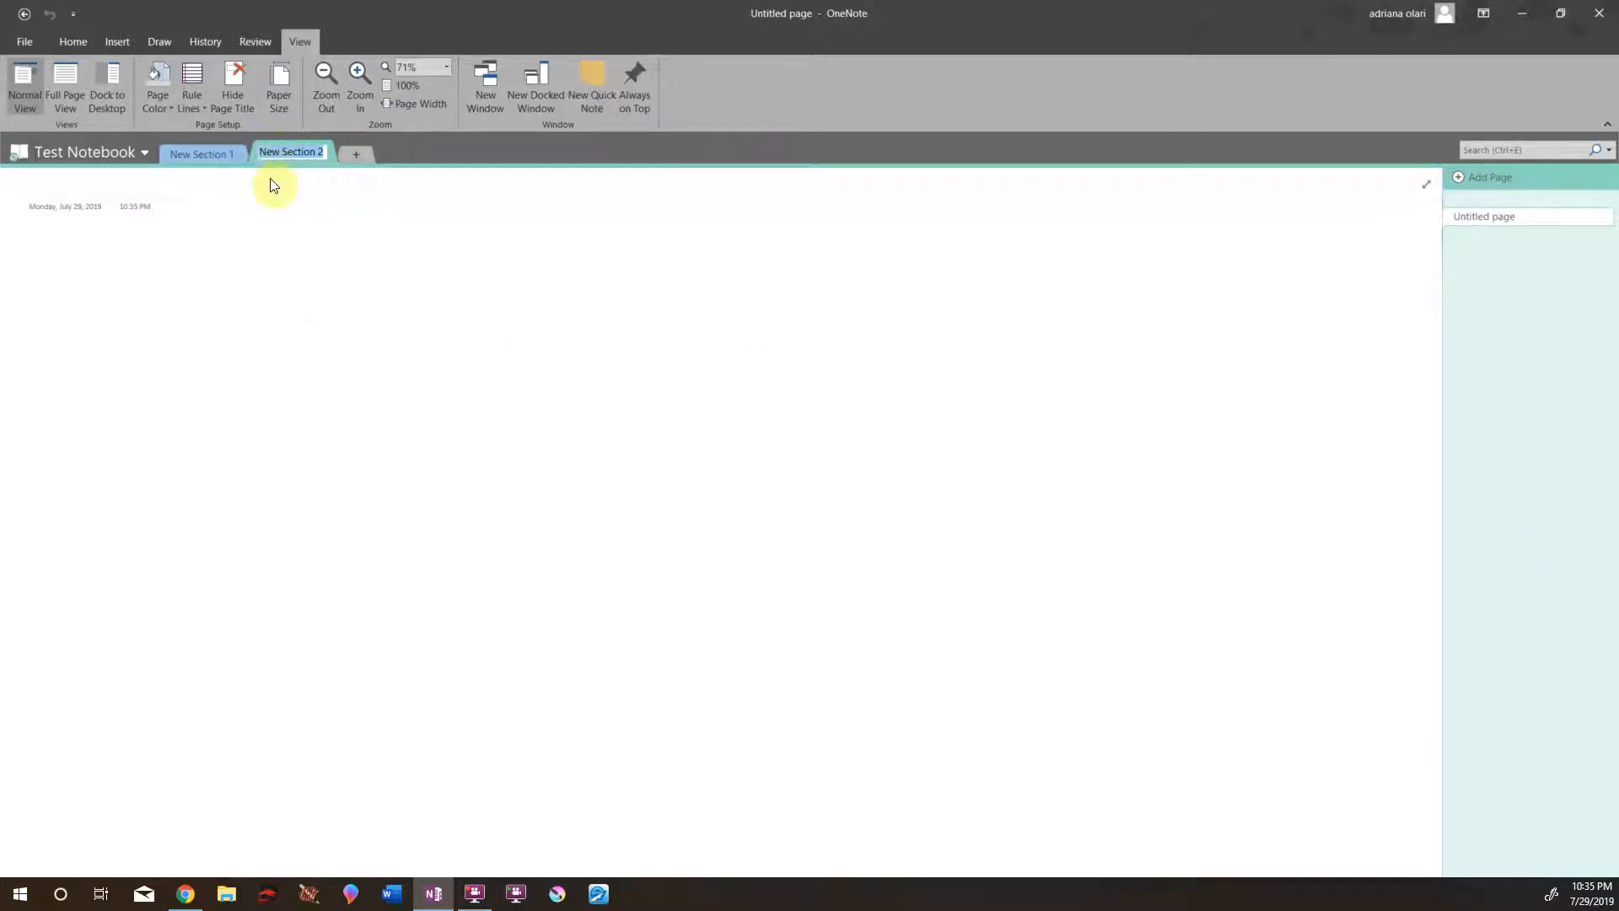
left_click(363, 154)
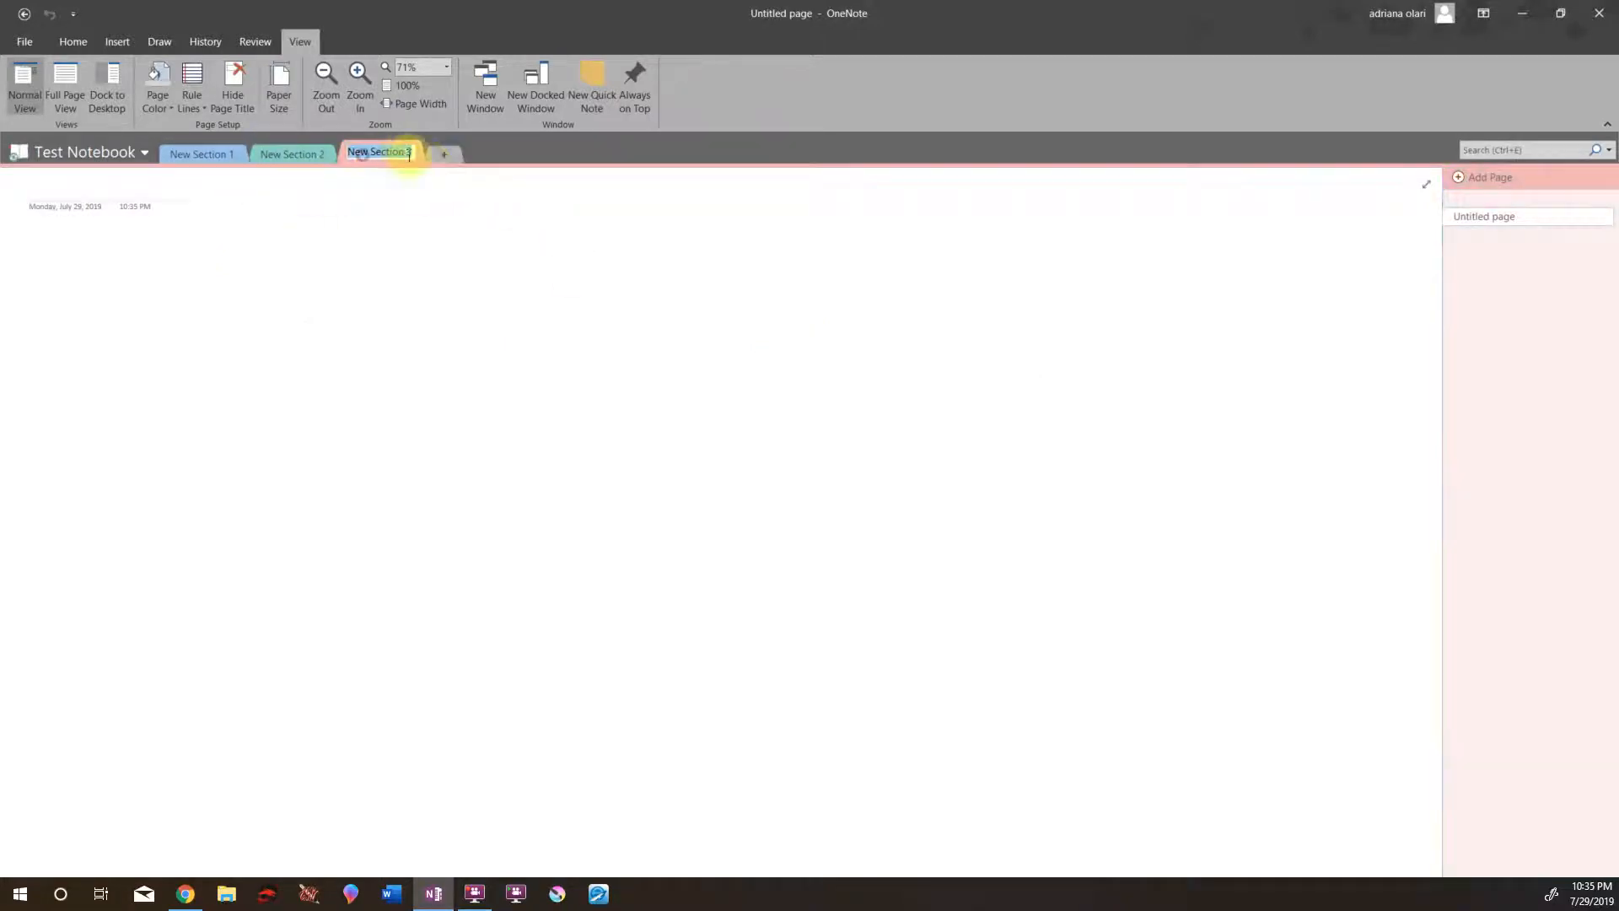
left_click(445, 156)
left_click(531, 156)
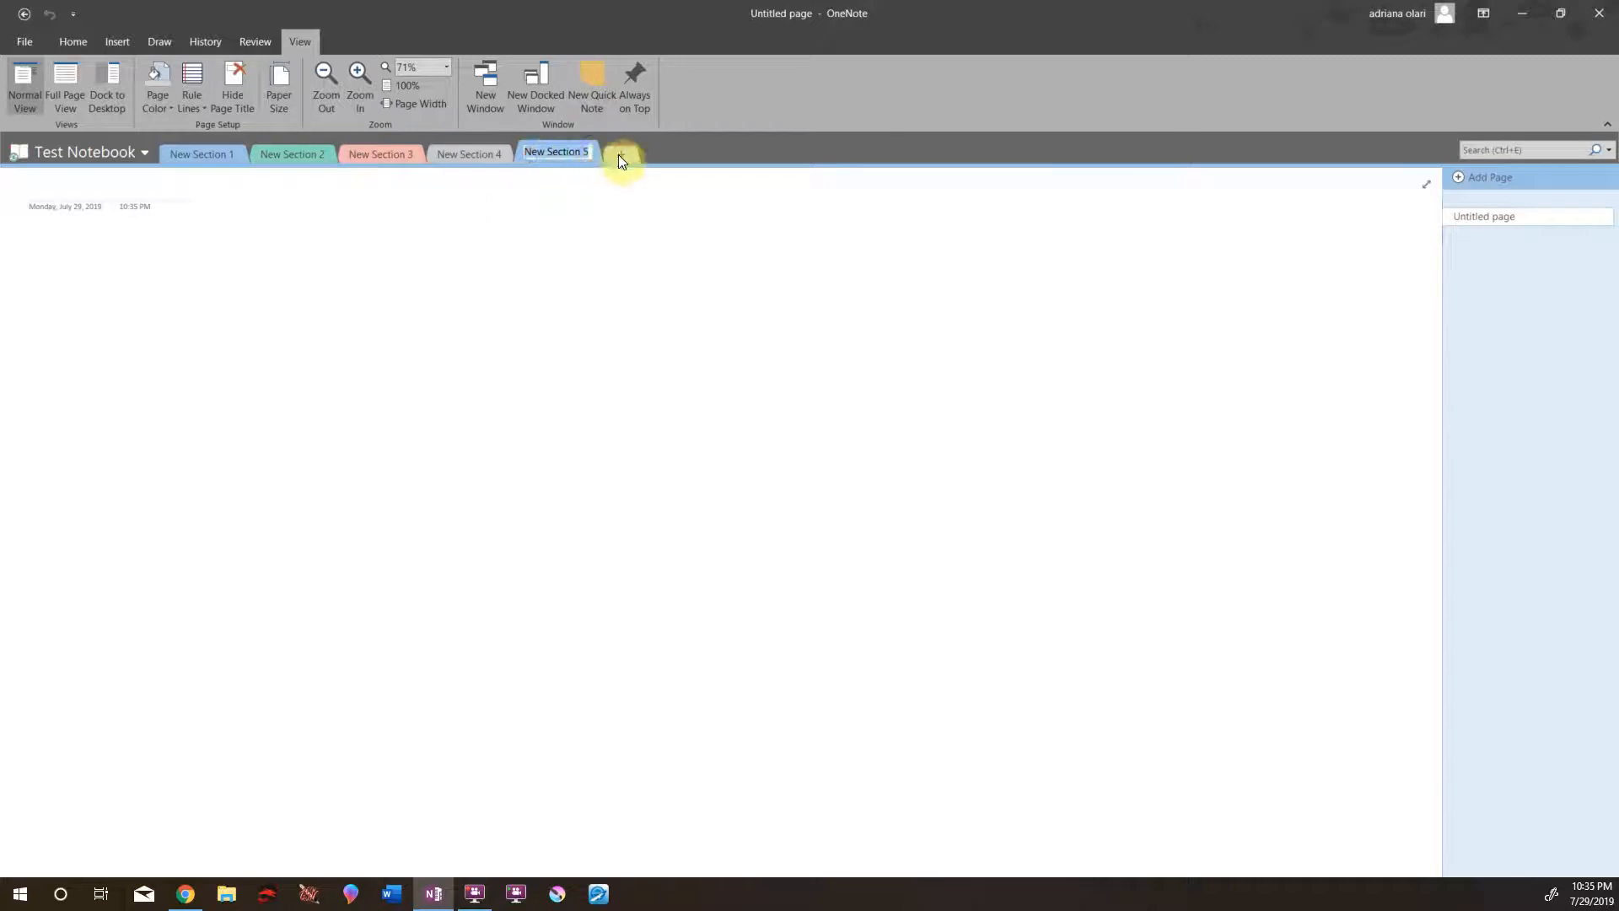
left_click(616, 155)
- Add twelve untitled pages to New Section 6
left_click(1510, 176)
left_click(1510, 176)
left_click(1511, 177)
left_click(1511, 177)
left_click(1511, 176)
left_click(1510, 176)
left_click(1510, 176)
left_click(1510, 177)
left_click(1510, 176)
left_click(1510, 177)
left_click(1510, 177)
left_click(1511, 176)
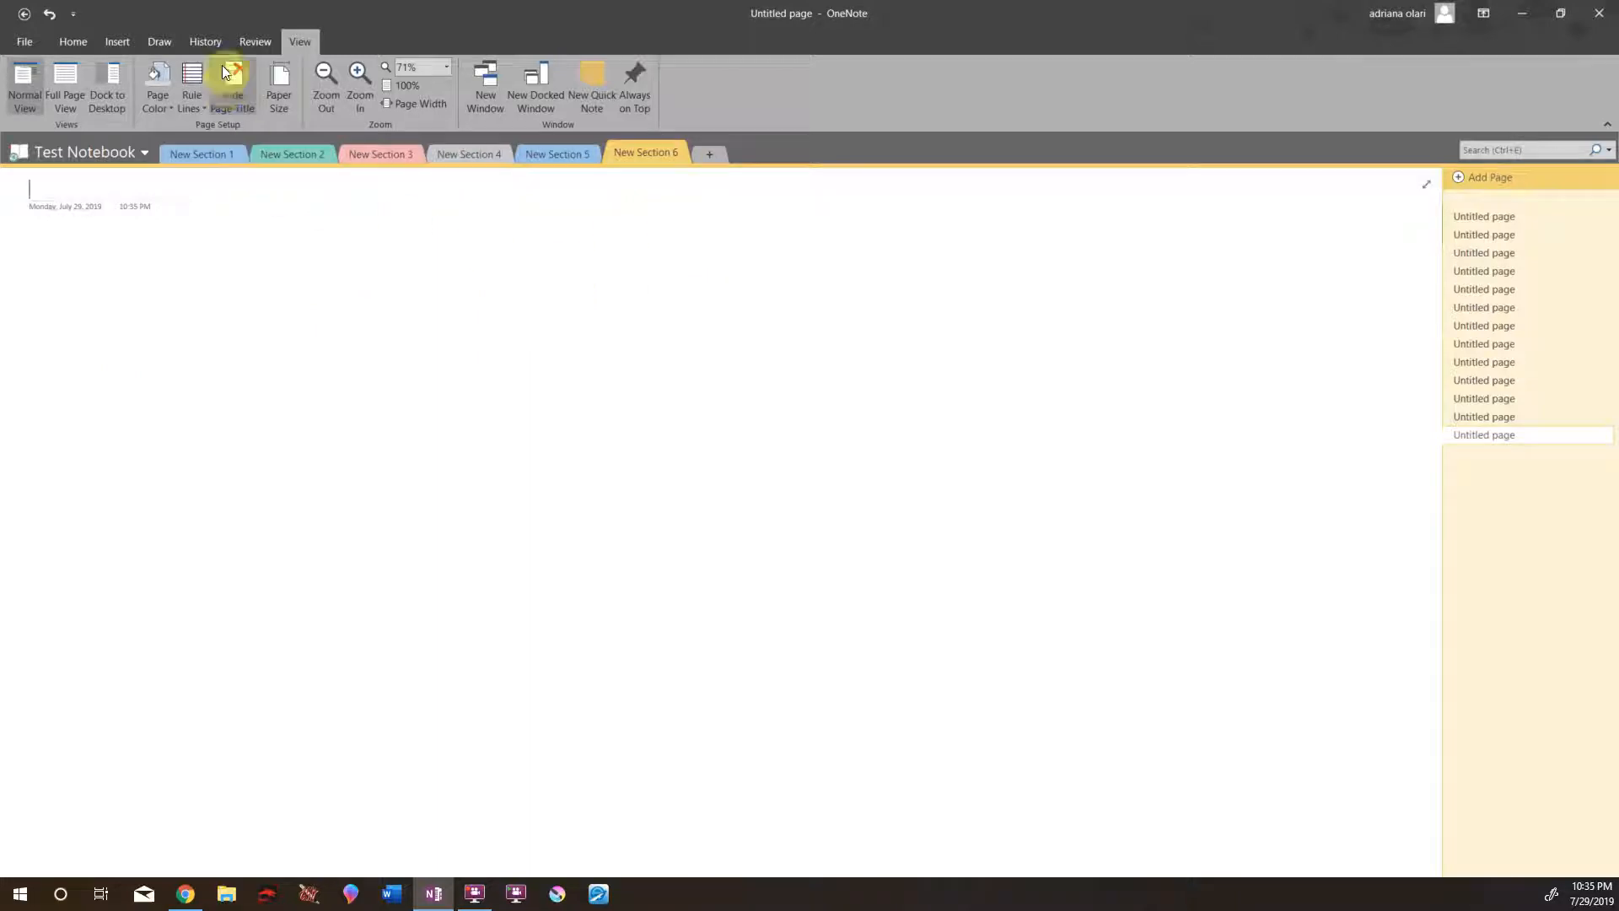
- Draw several freehand black pen strokes on the last page of New Section 6, just below its date
left_click(216, 42)
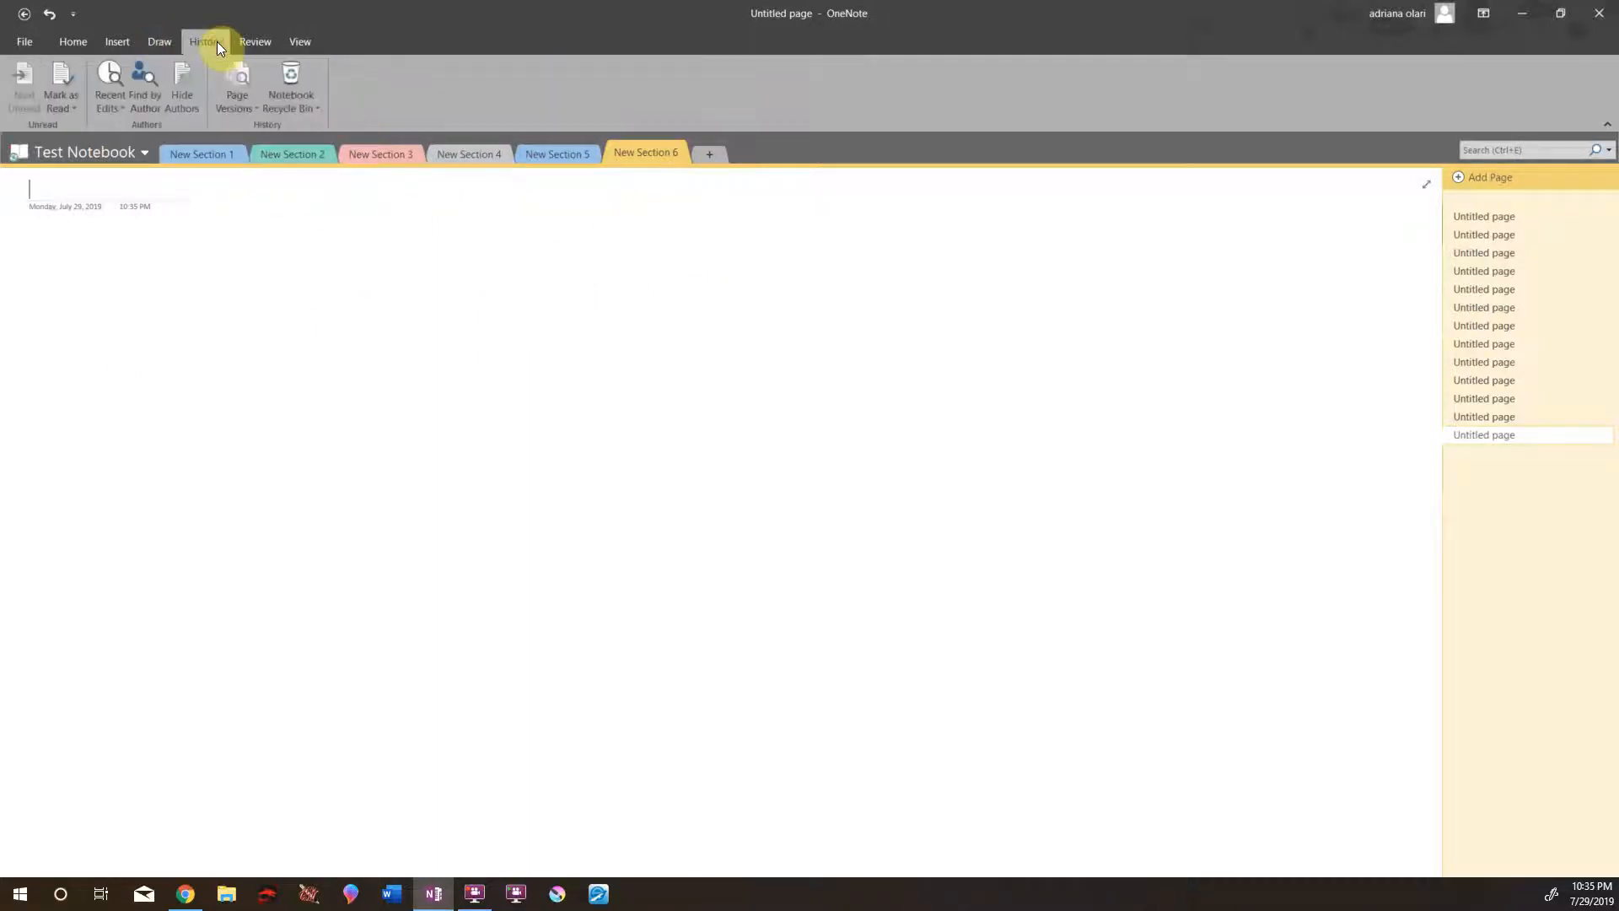
left_click(165, 43)
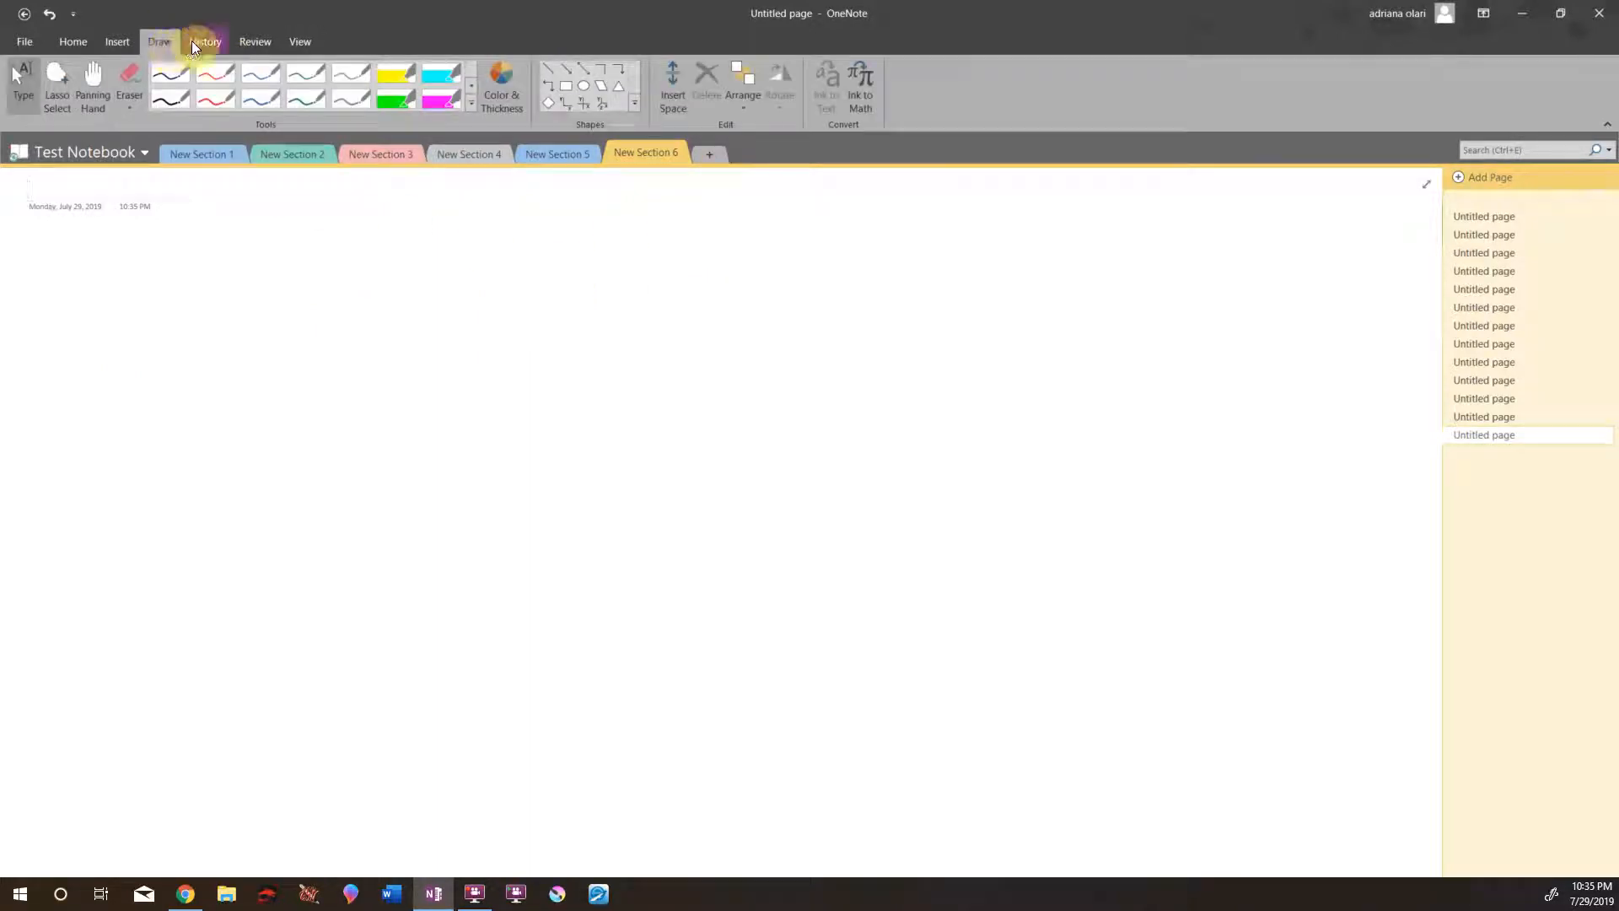
left_click(171, 99)
left_click_drag(149, 328, 356, 341)
left_click_drag(254, 396, 374, 328)
mouse_move(353, 428)
left_mouse_down()
mouse_move(413, 342)
mouse_move(487, 400)
left_mouse_up()
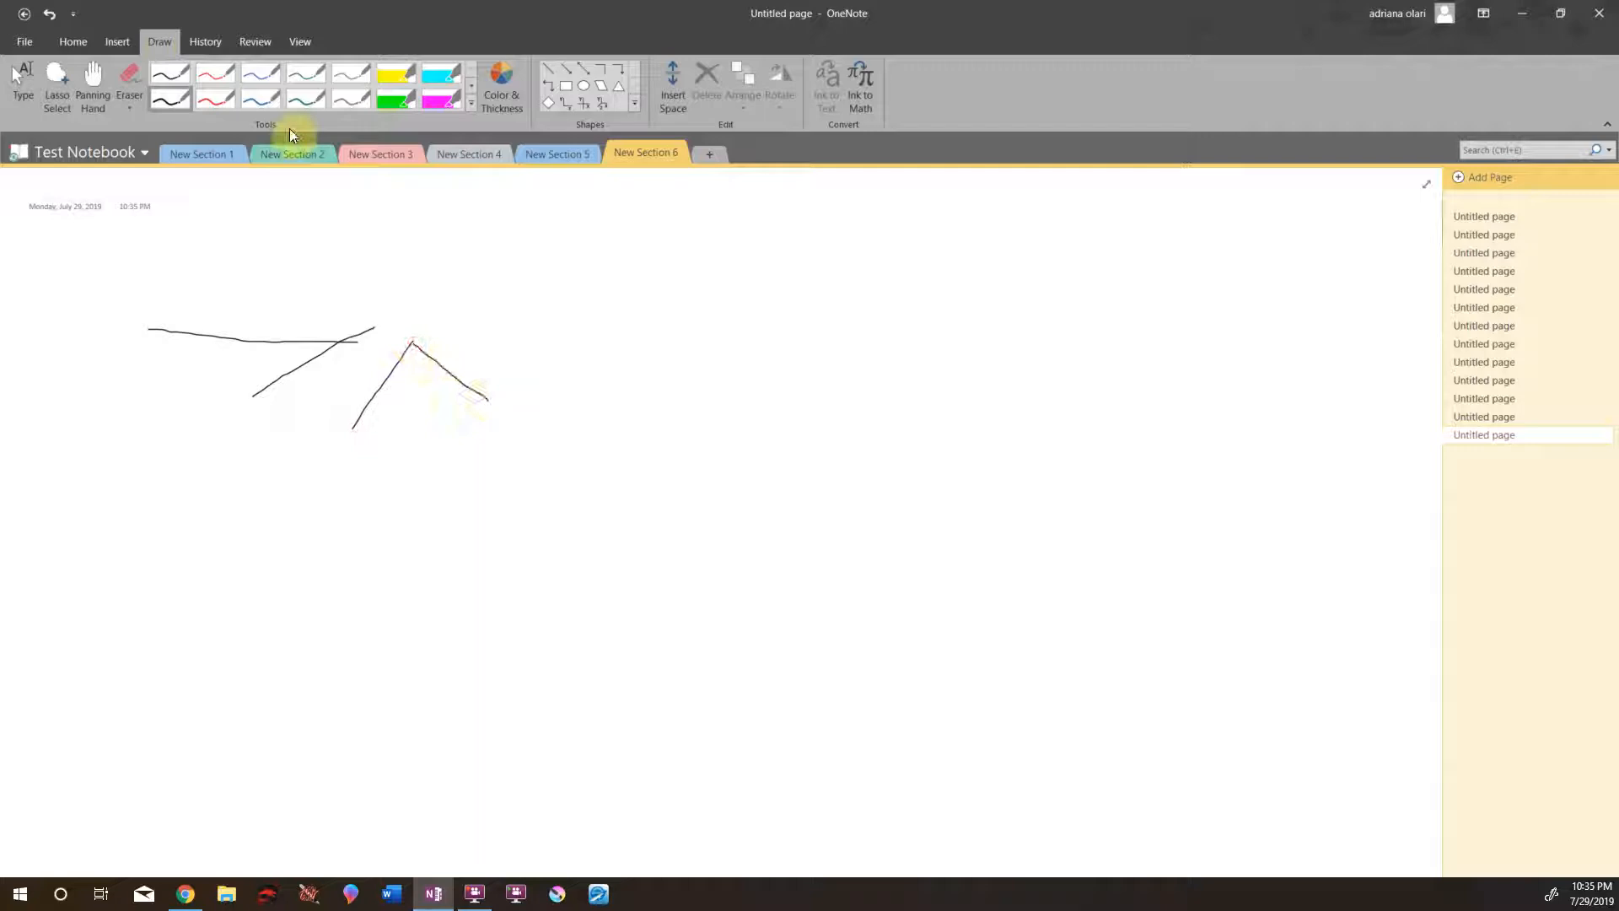
left_click(393, 101)
left_click(15, 84)
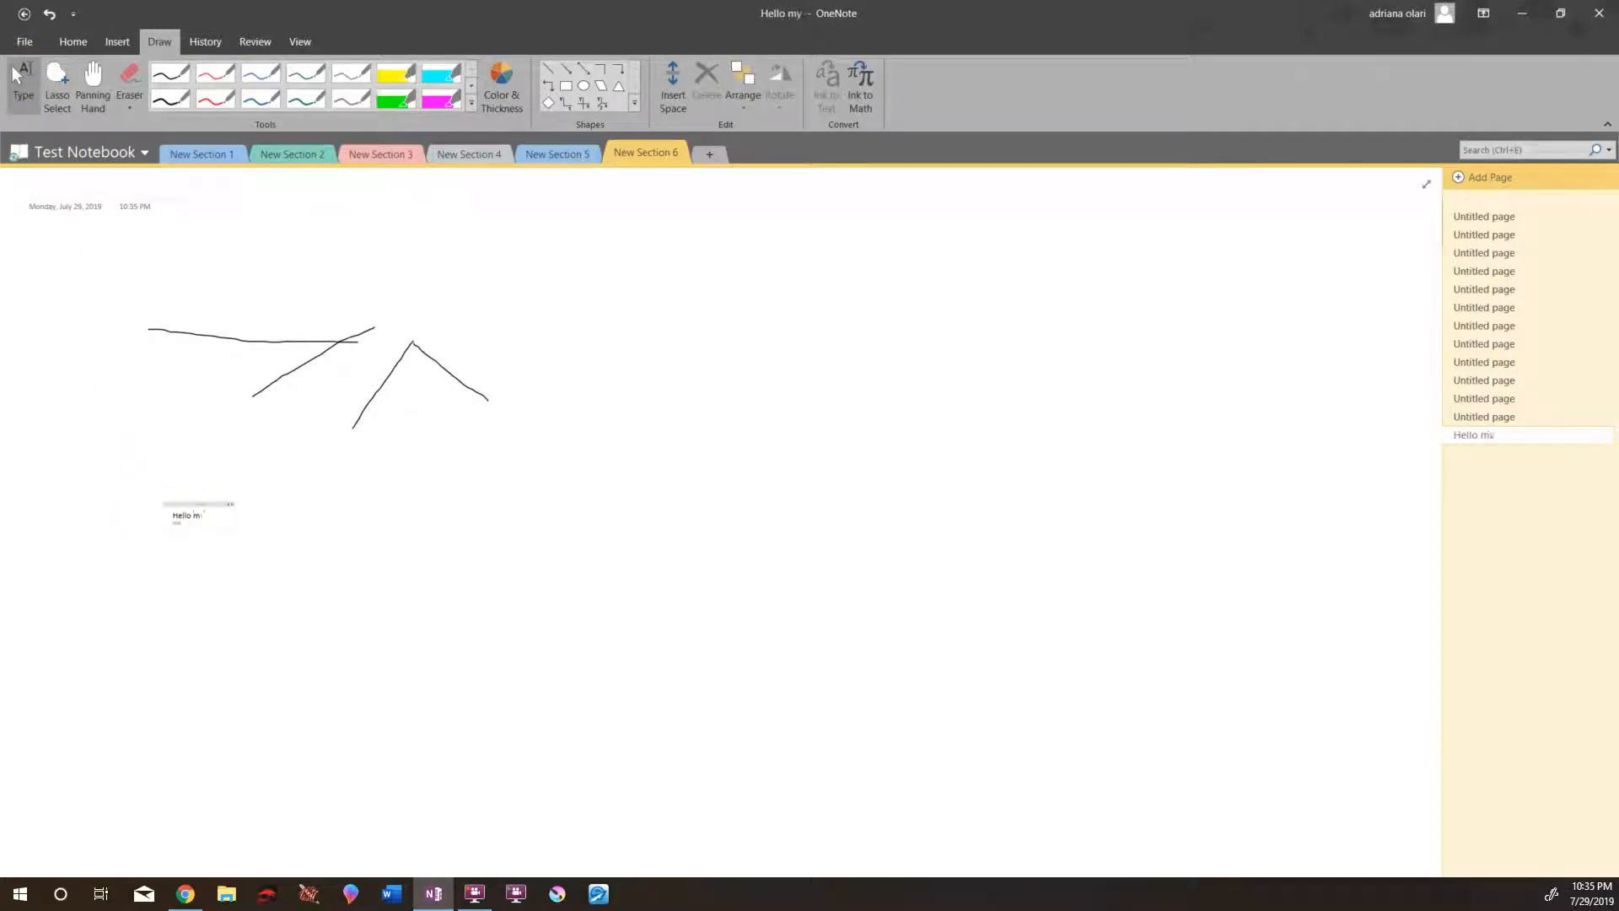
key("BackSpace")
key("BackSpace")
key("BackSpace")
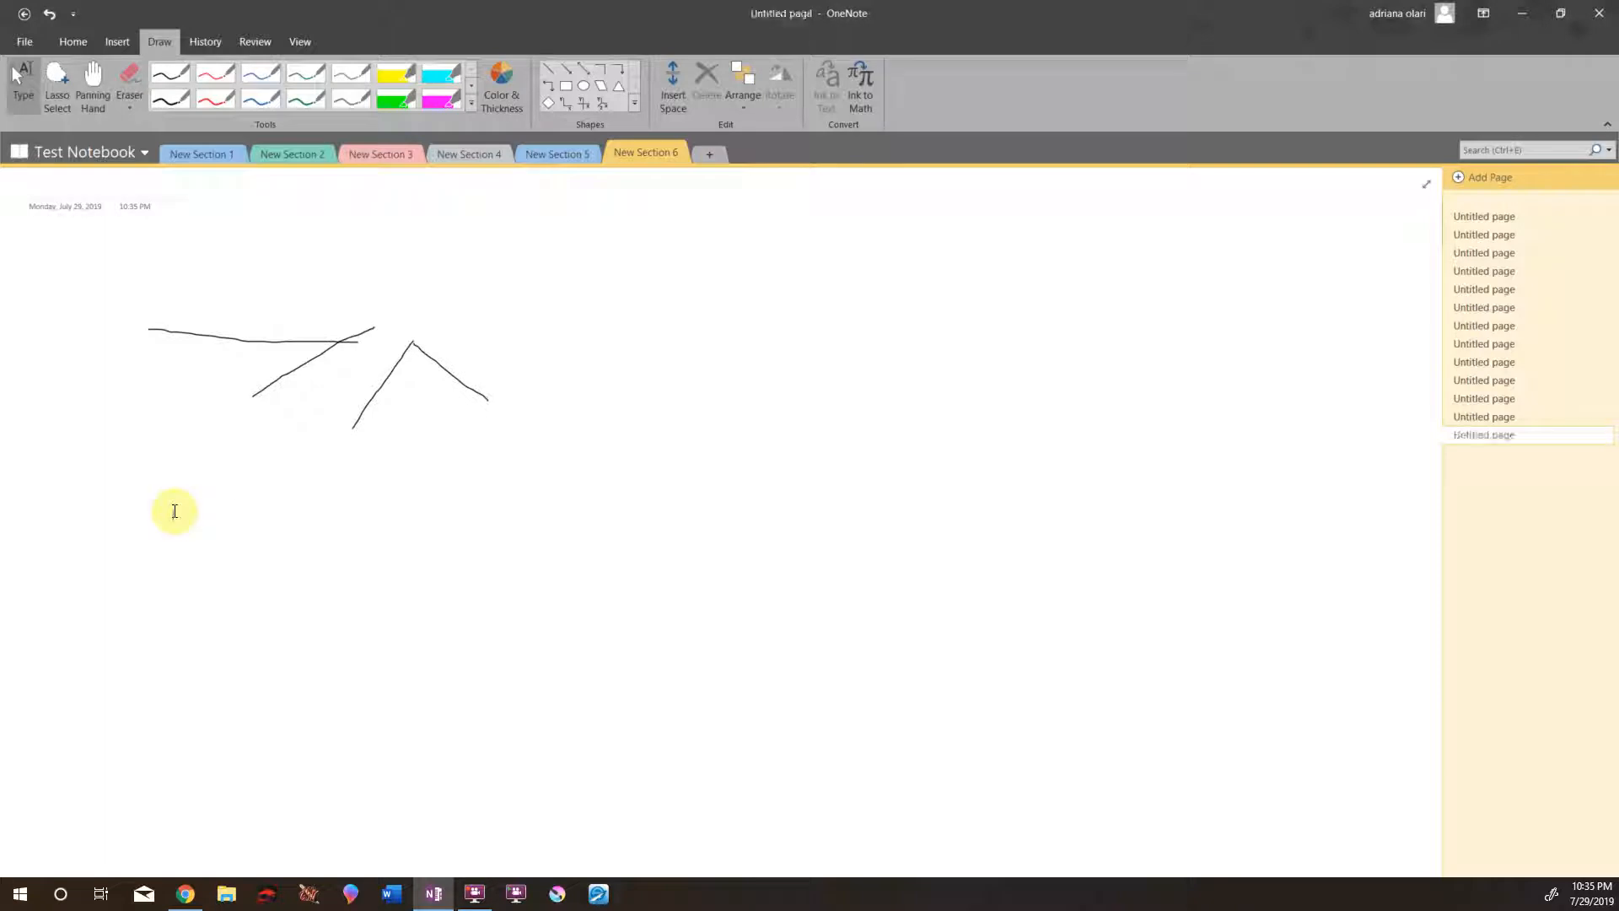
- Zoom the page in to 271% and add the text This is a test for the highlighters below the date
left_click(297, 40)
left_click(331, 89)
left_click(347, 87)
left_click(348, 88)
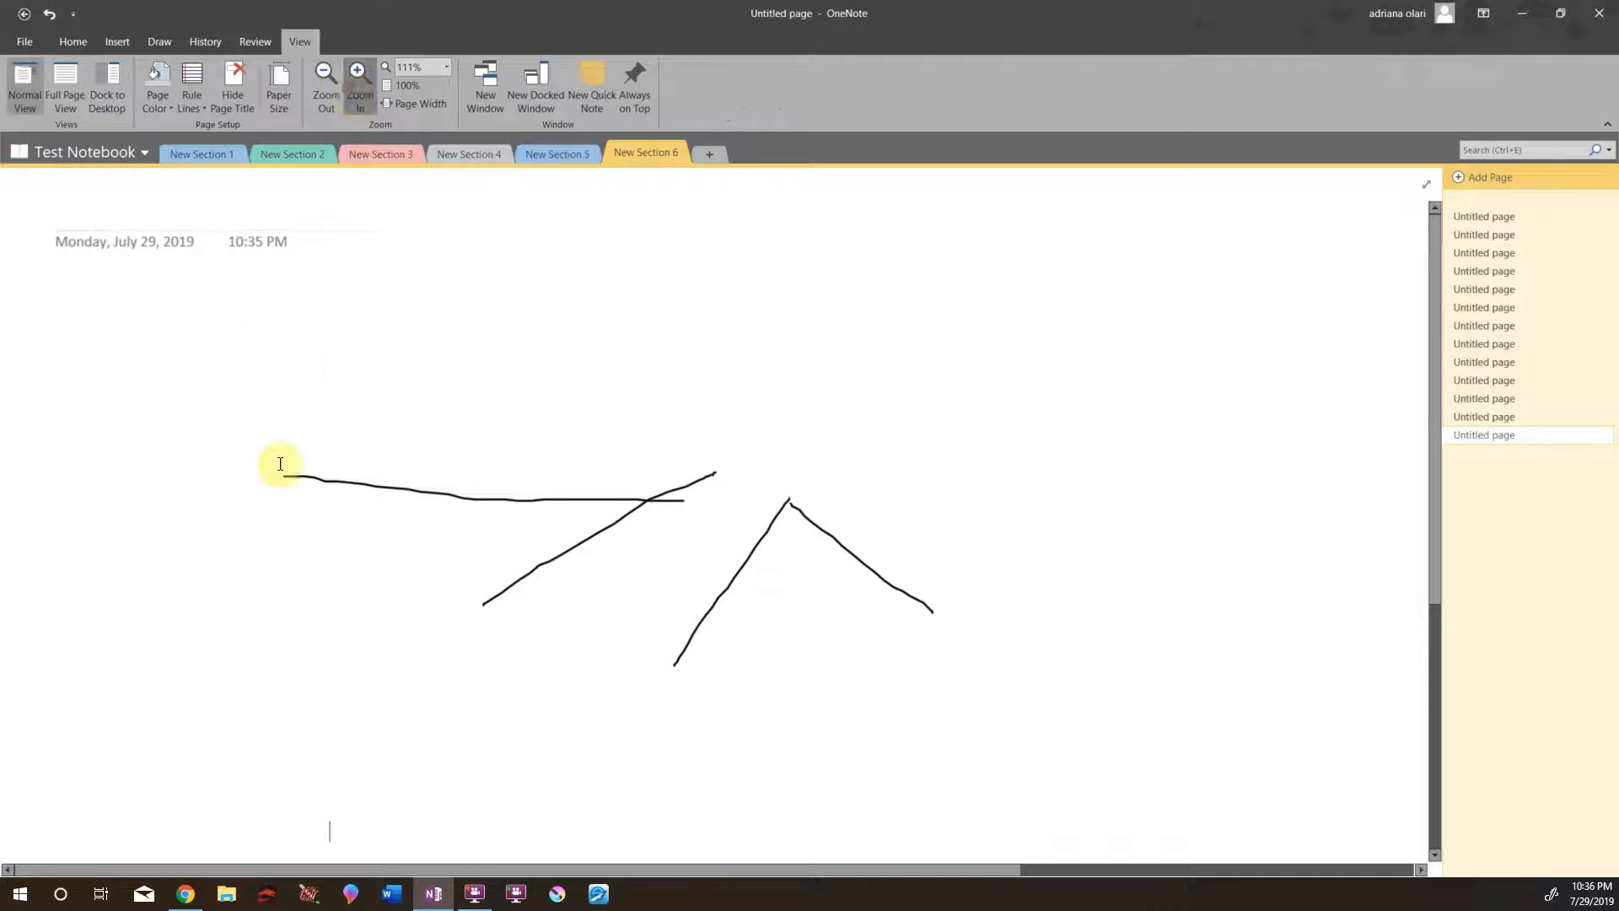
left_click(265, 509)
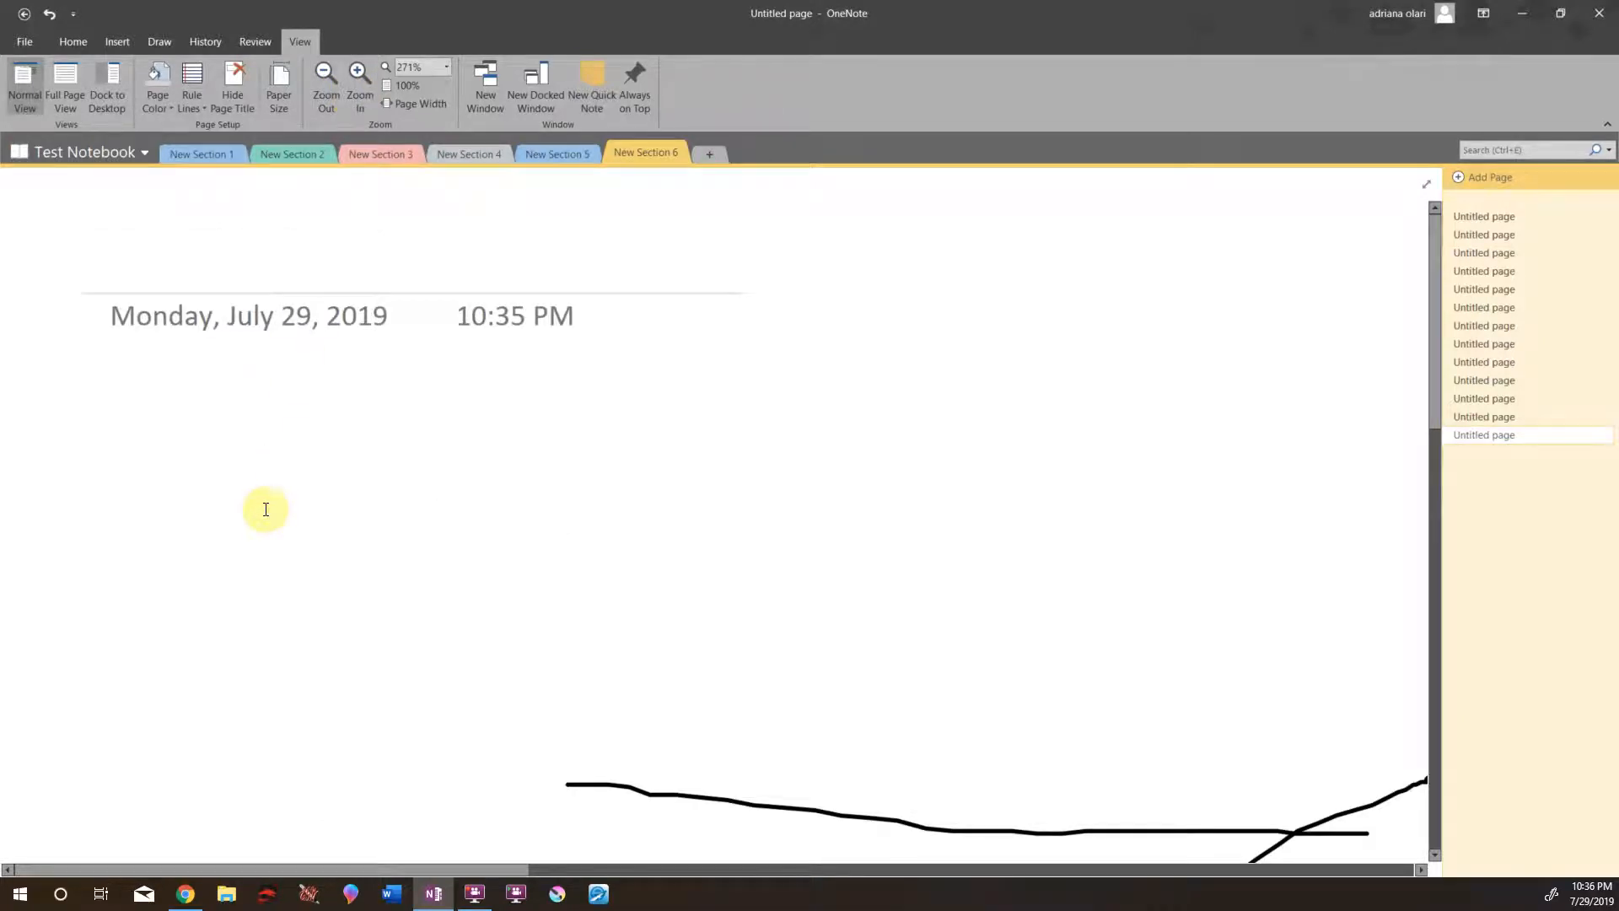
type("This is a tes")
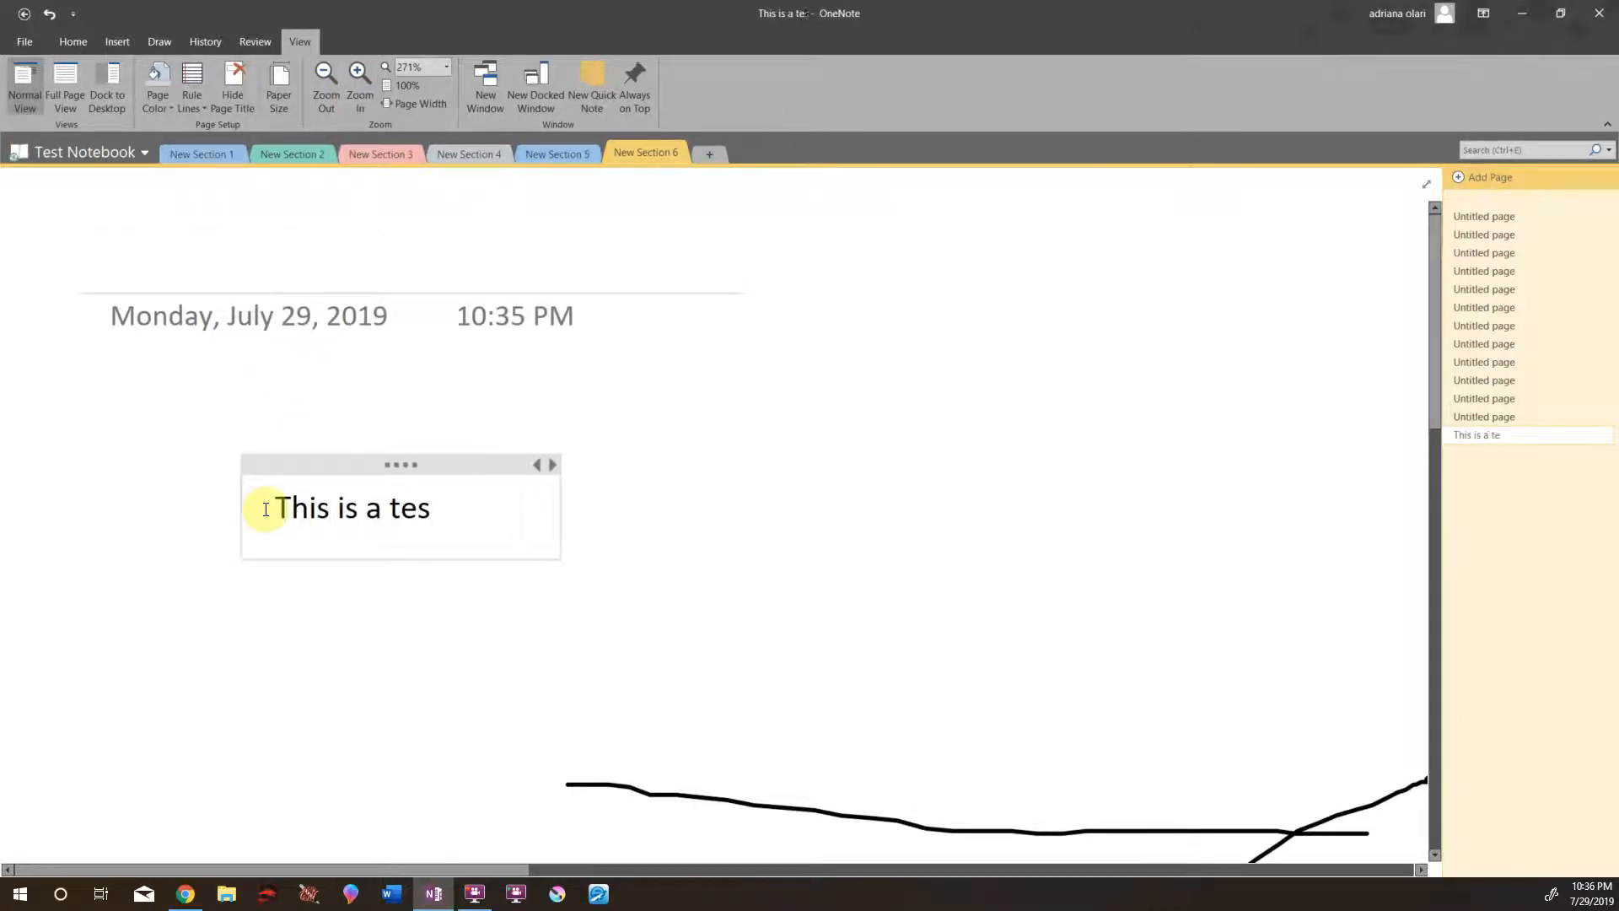
type("t for the hi")
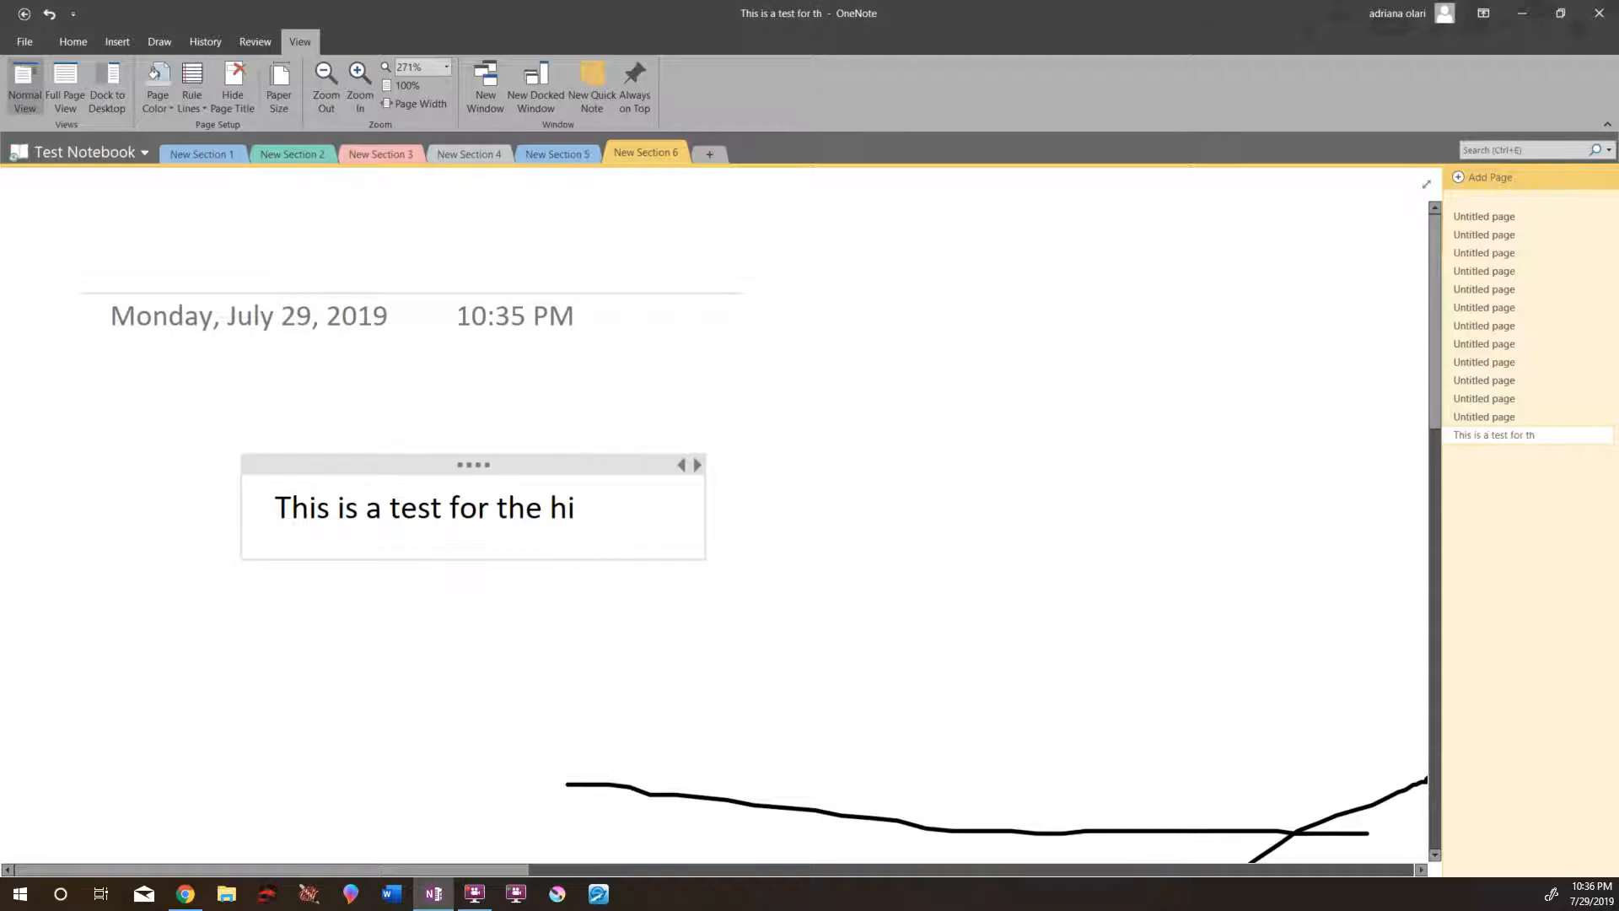
type("ghlighters")
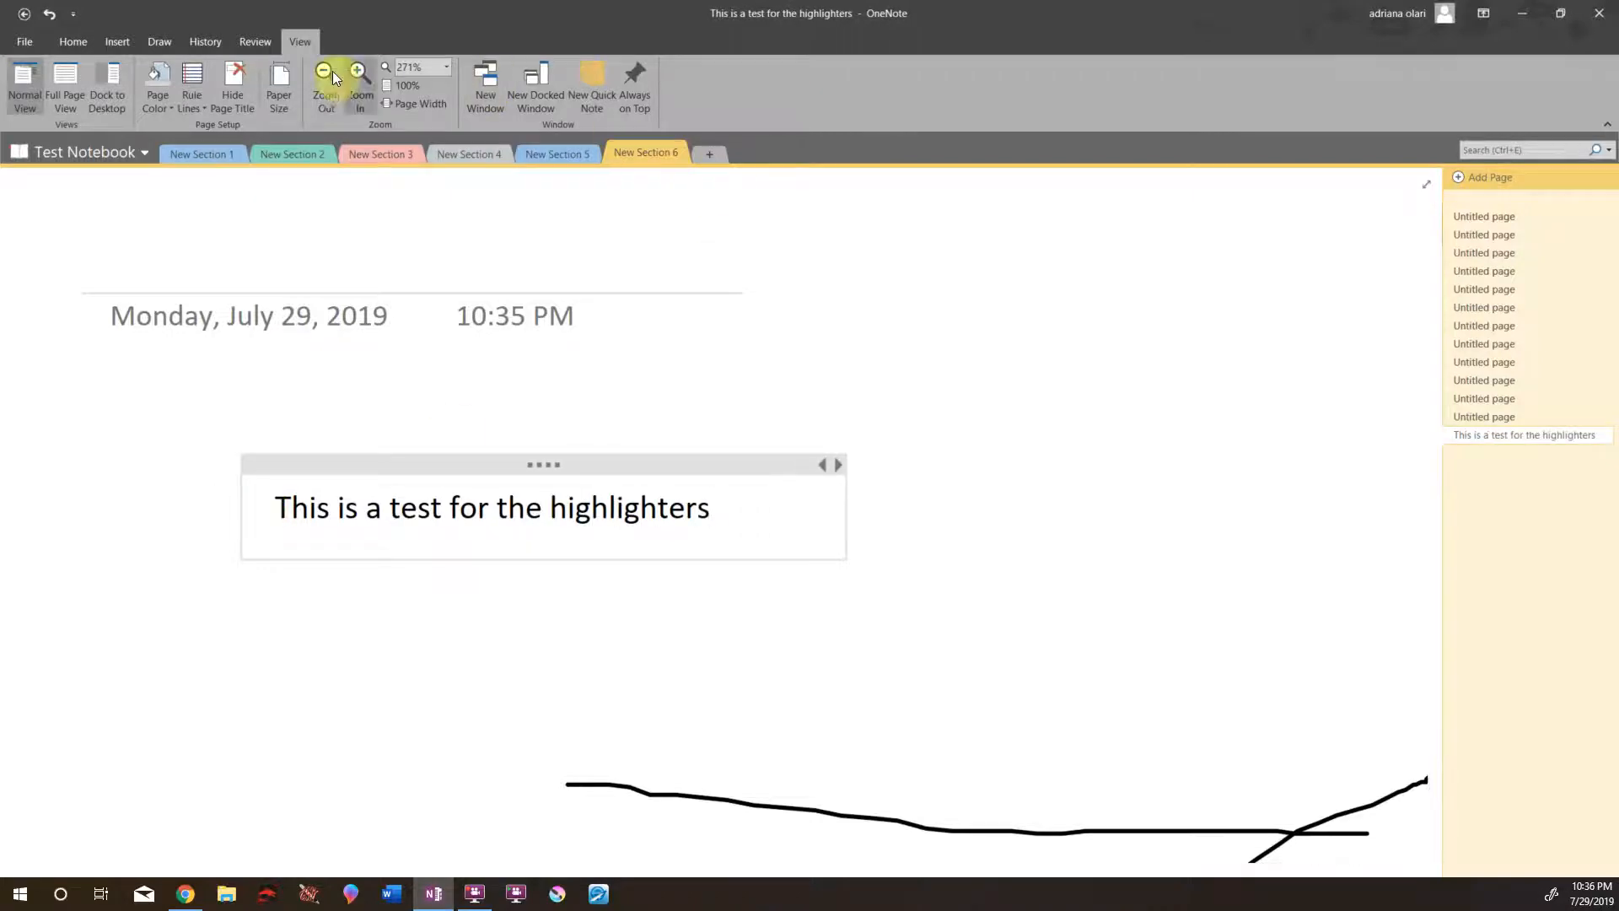
- Highlight the word This in yellow and scribble a large yellow freehand shape in the empty area beside the text
left_click(165, 42)
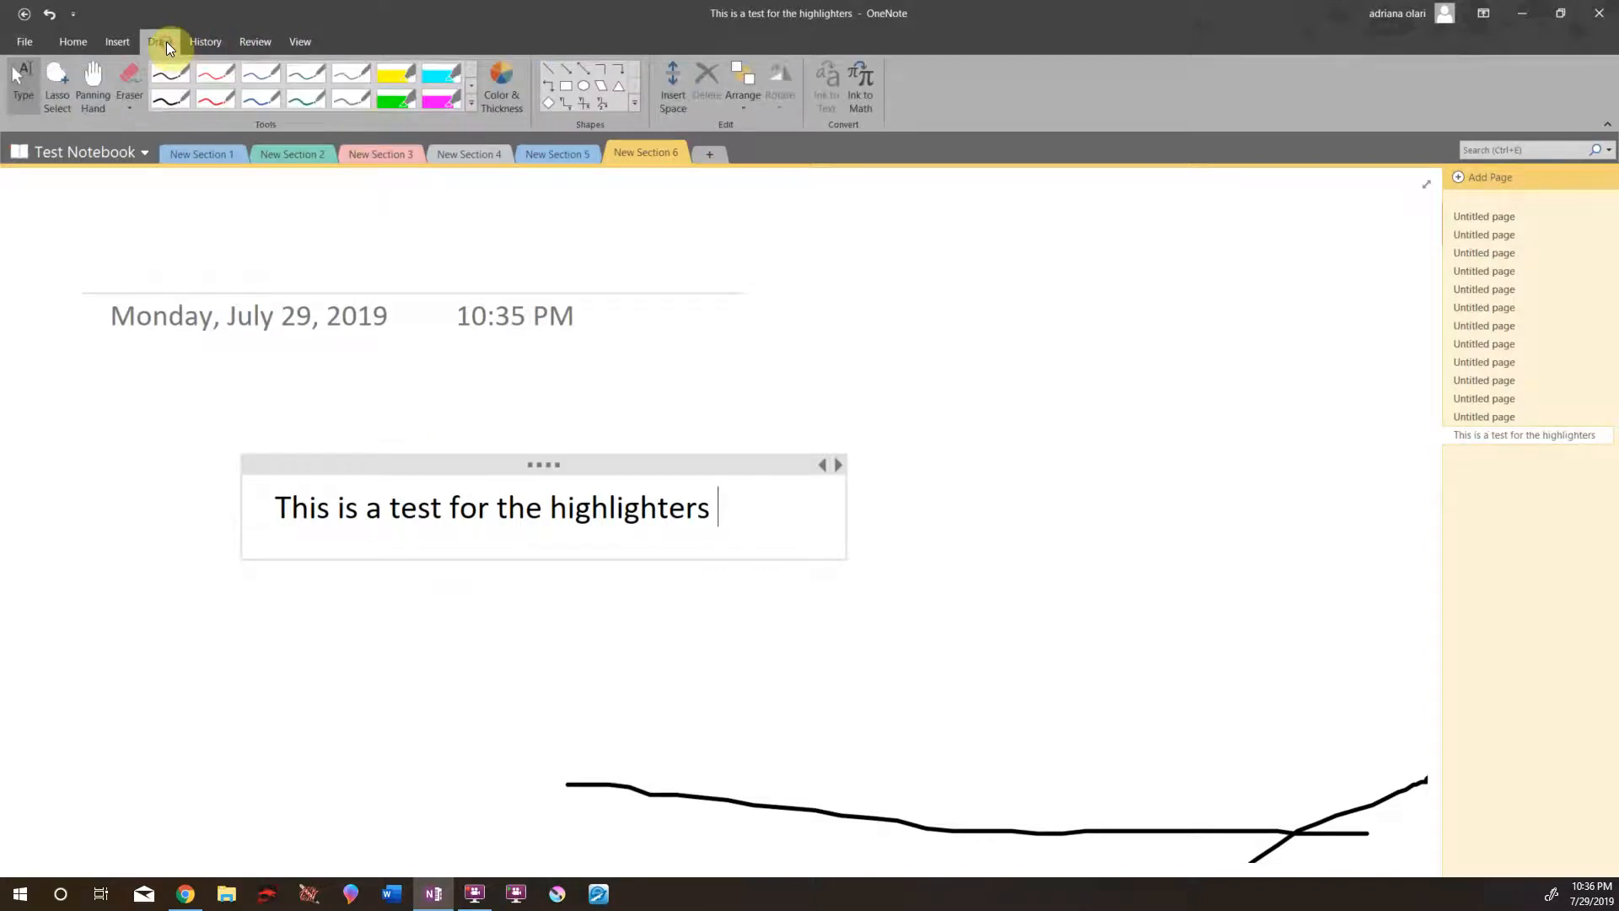
left_click(383, 74)
left_click_drag(267, 507, 329, 508)
mouse_move(905, 341)
left_mouse_down()
mouse_move(1055, 515)
mouse_move(1096, 413)
mouse_move(1156, 358)
mouse_move(1282, 572)
mouse_move(1197, 371)
mouse_move(1281, 462)
left_mouse_up()
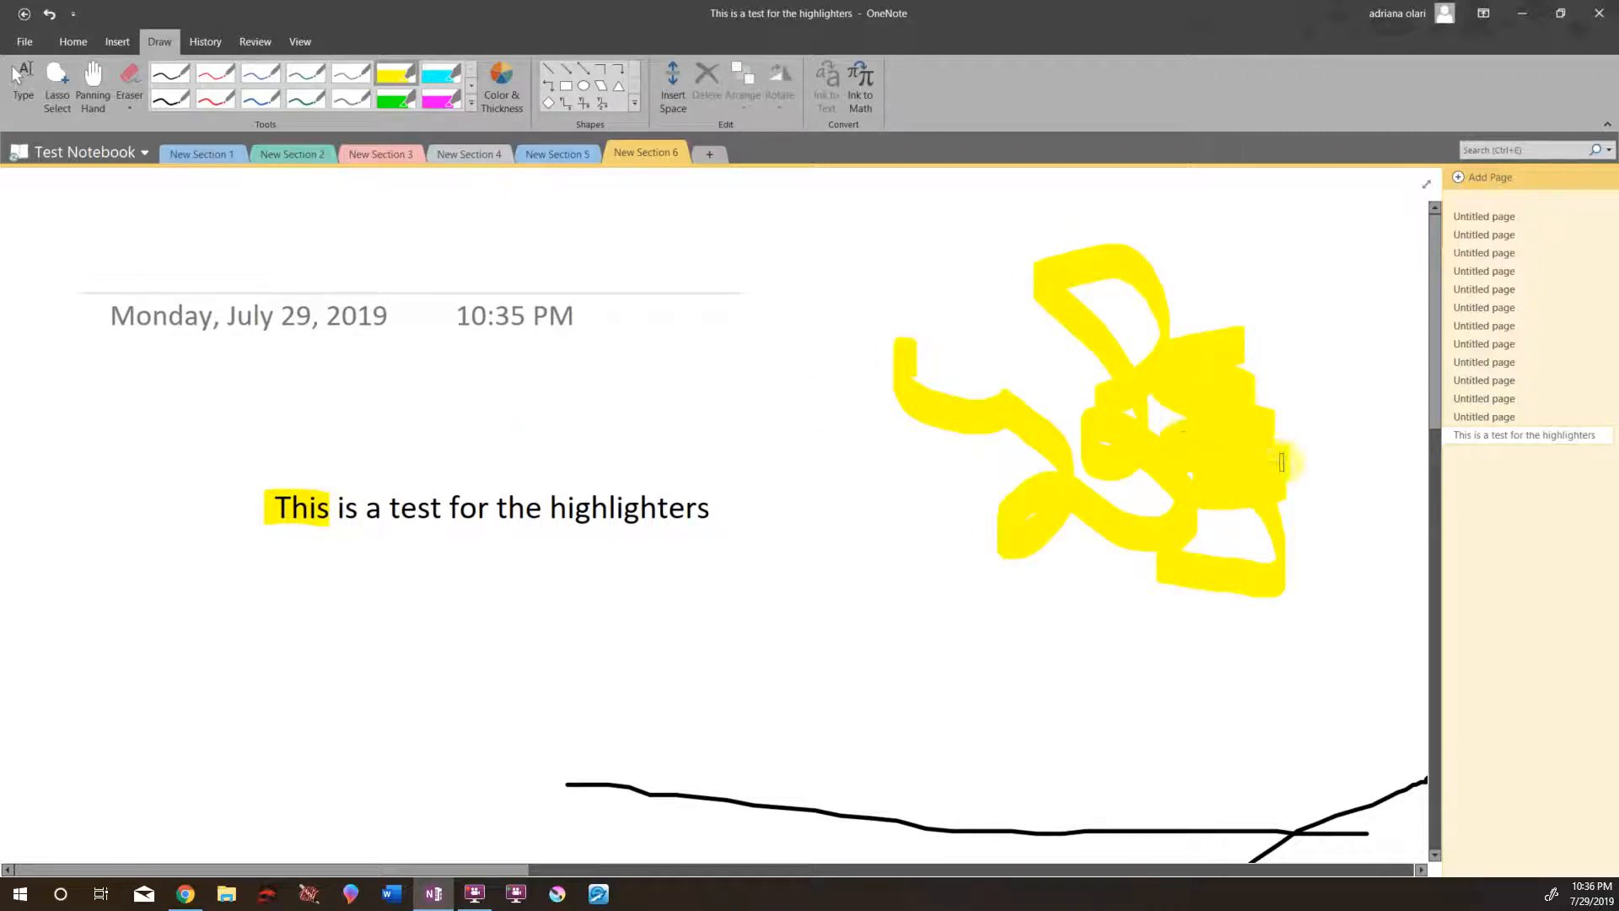
right_click(1203, 429)
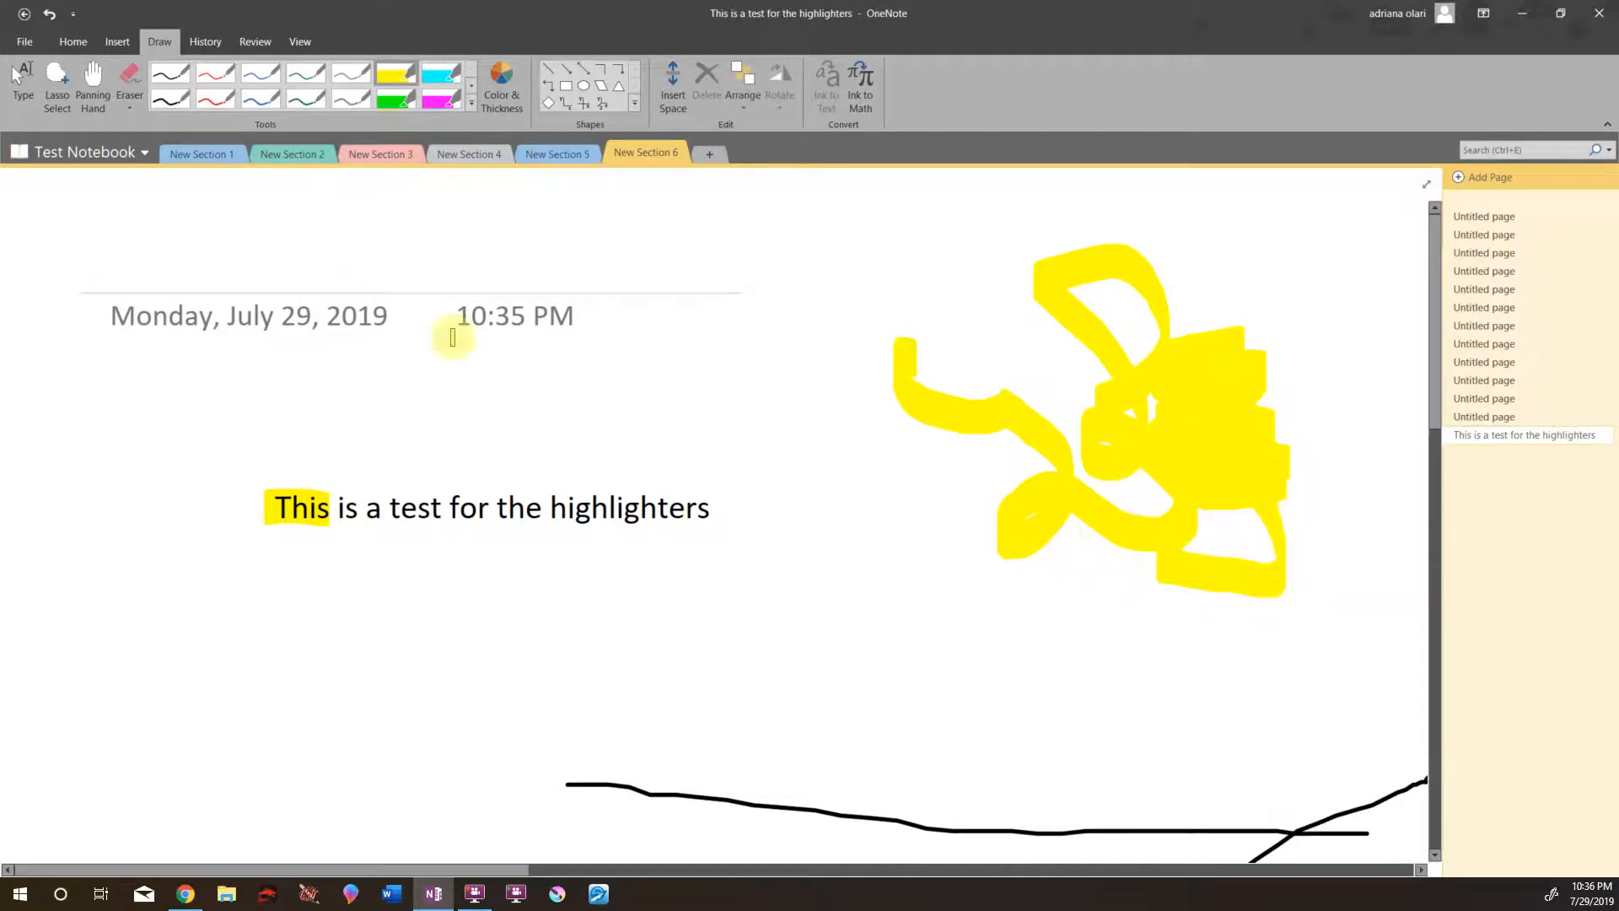
- Highlight the word a in turquoise and the word highlighters in pink
left_click(438, 80)
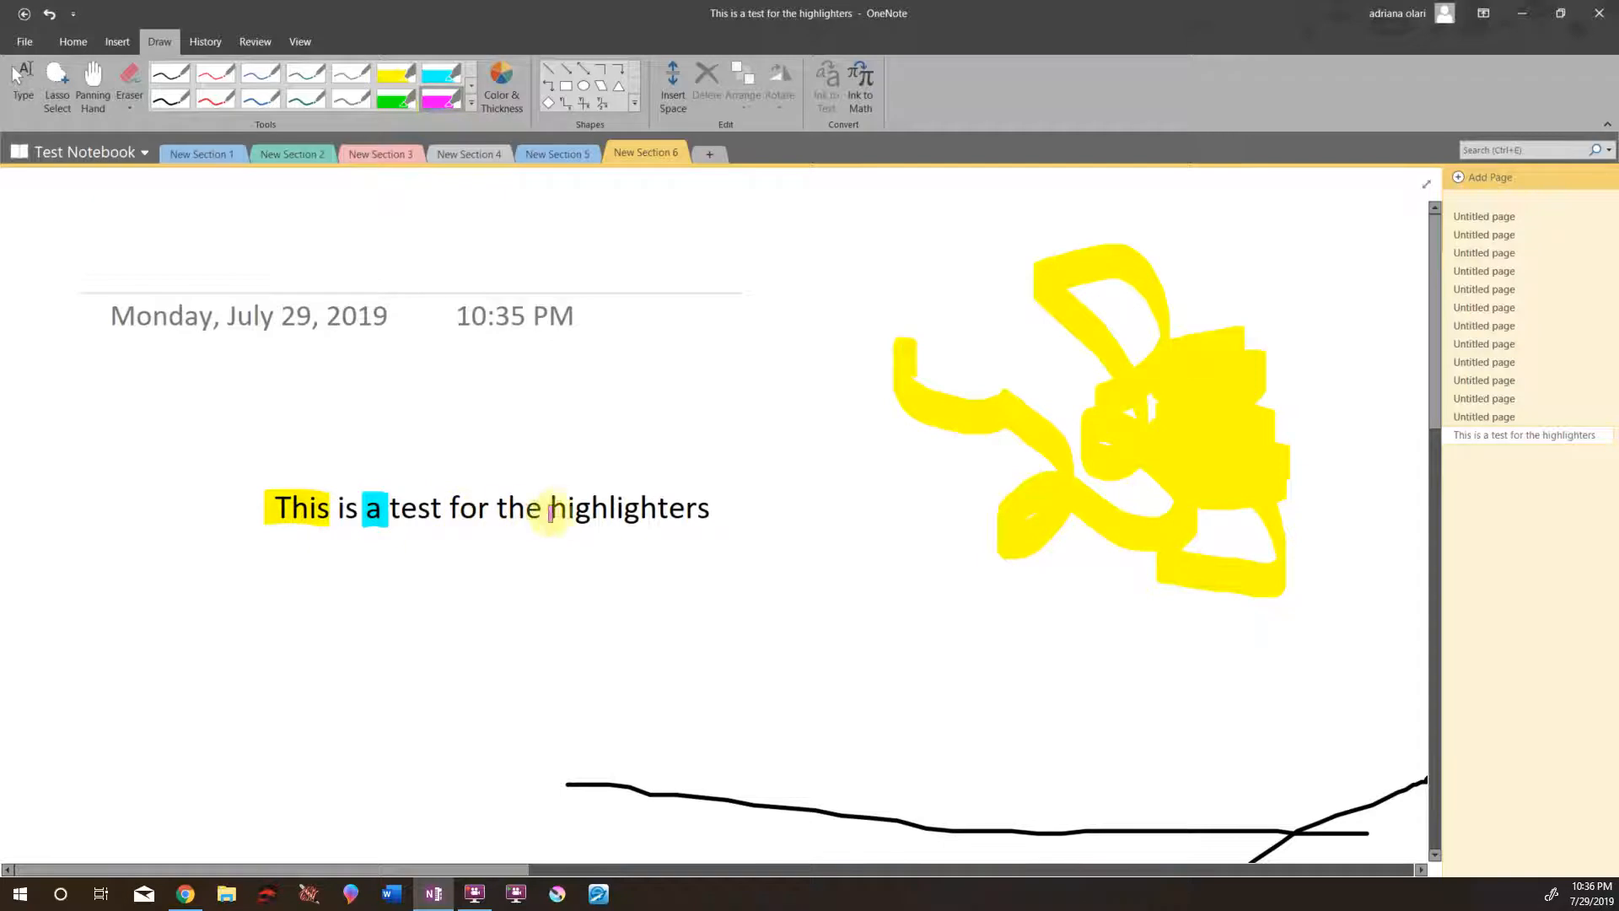
left_click_drag(559, 508, 706, 511)
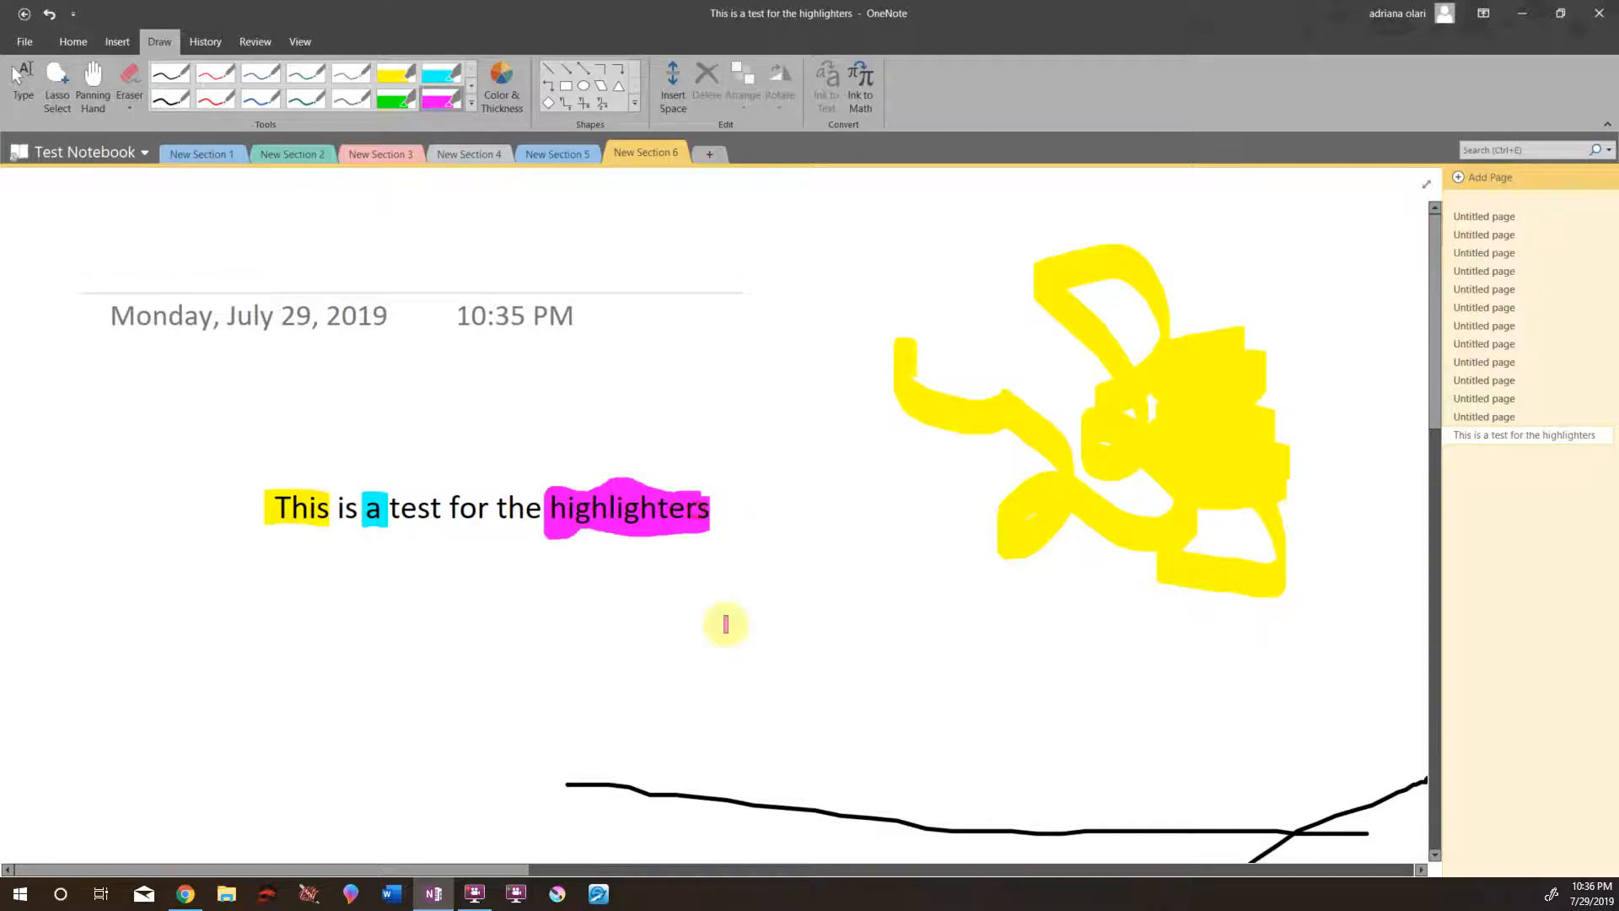
- Leave the highlighter, select the yellow scribble and move it slightly lower on the page
left_click(22, 80)
left_click(536, 582)
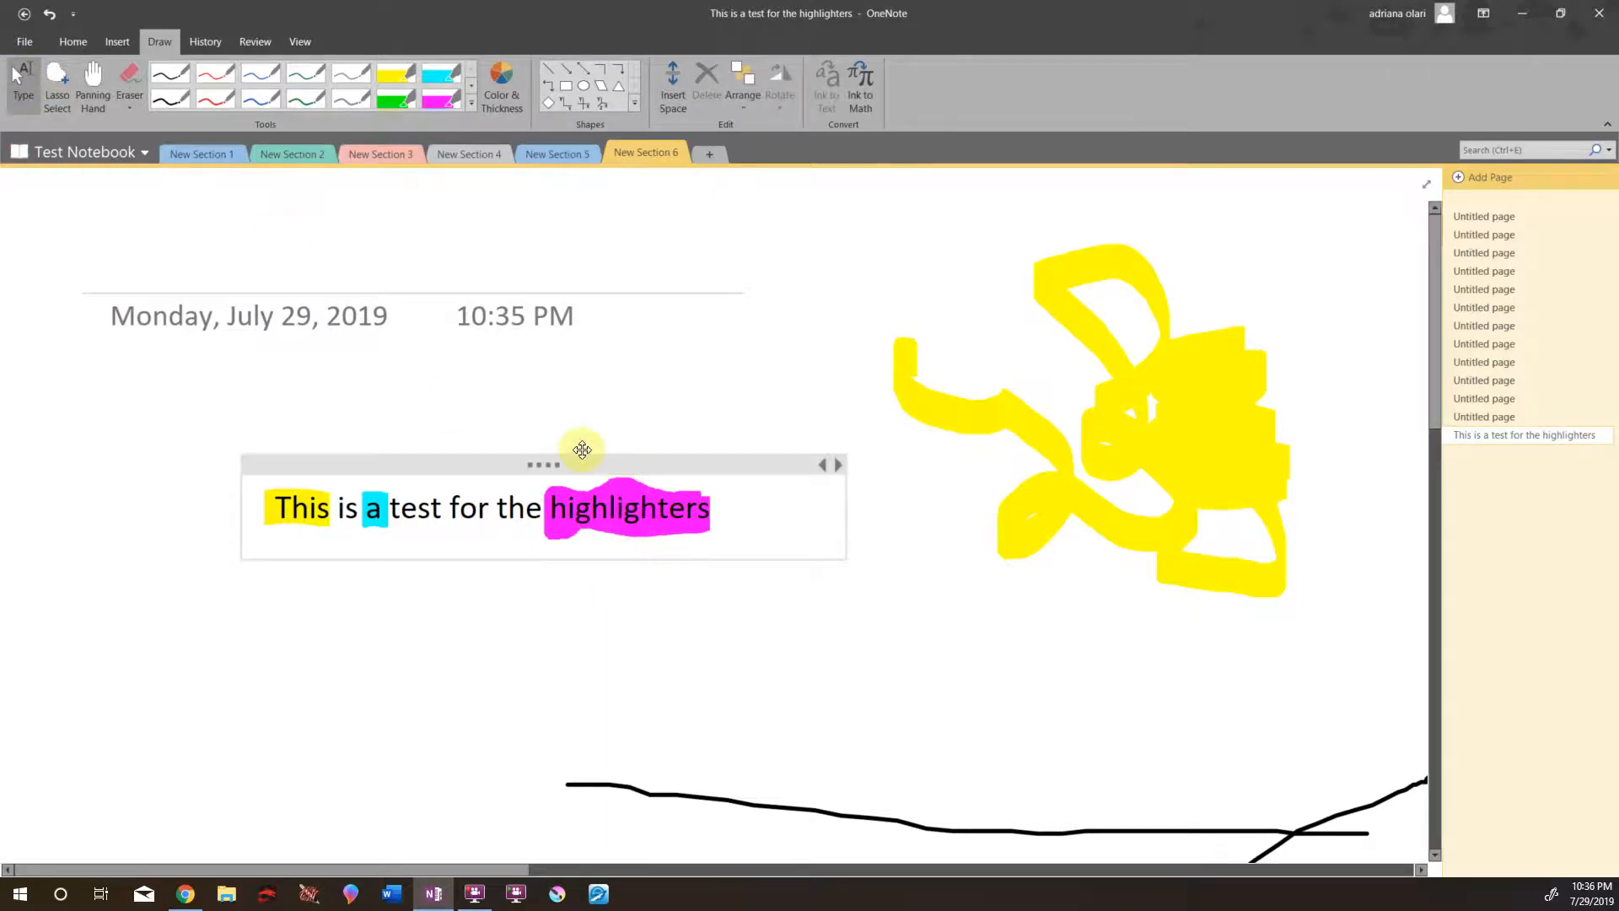
left_click(1115, 419)
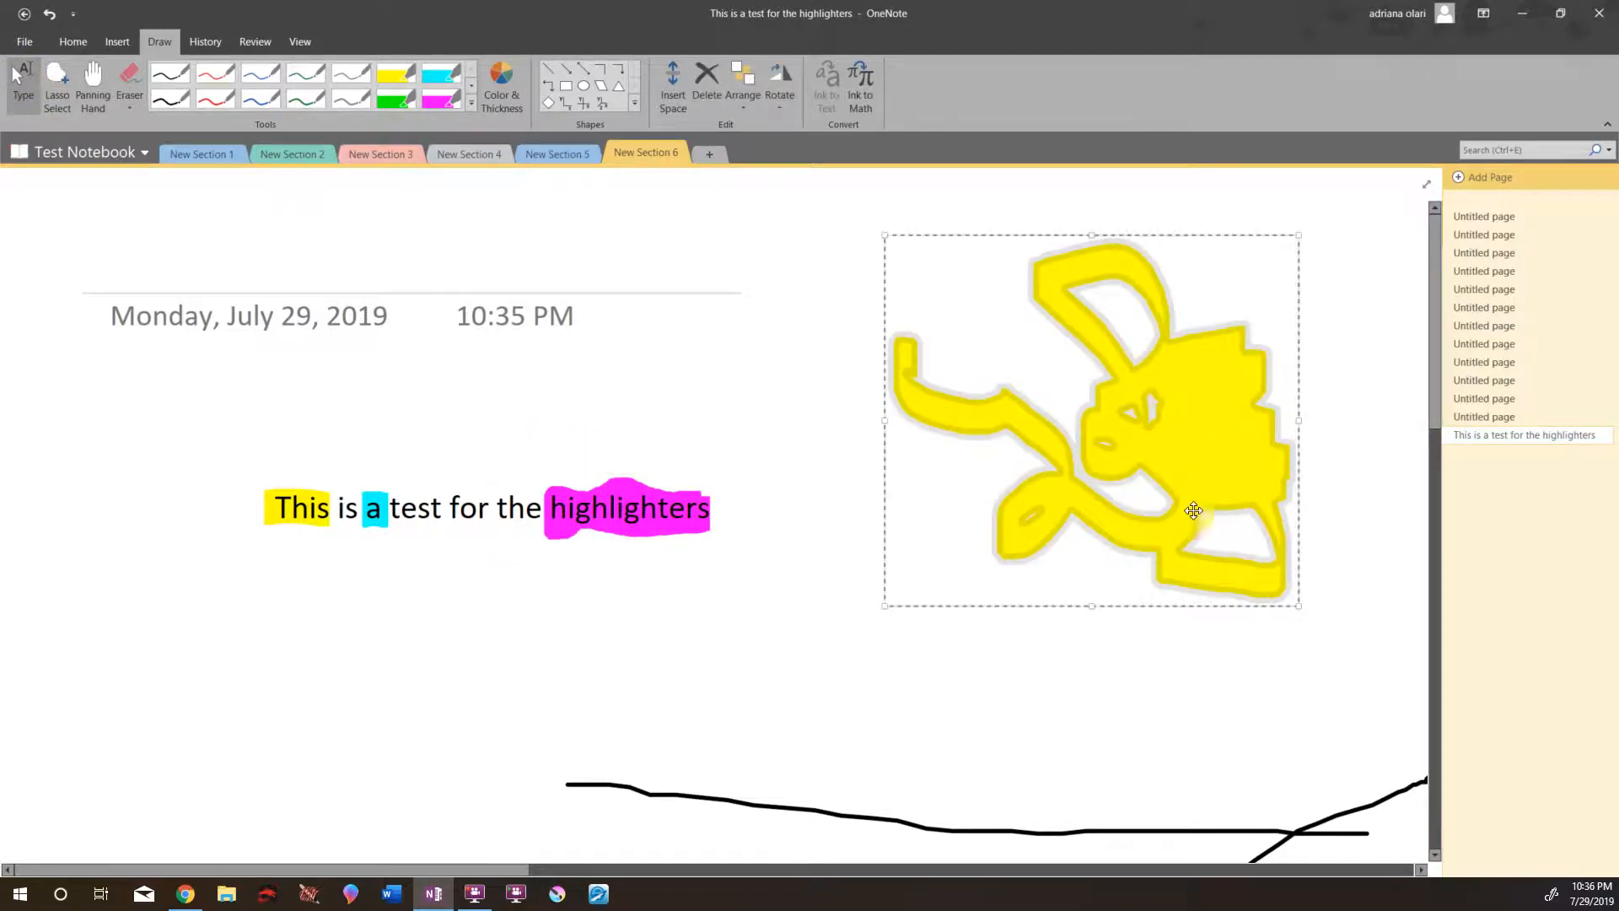
mouse_move(1158, 451)
left_mouse_down()
mouse_move(1291, 515)
mouse_move(1123, 393)
mouse_move(1141, 479)
left_mouse_up()
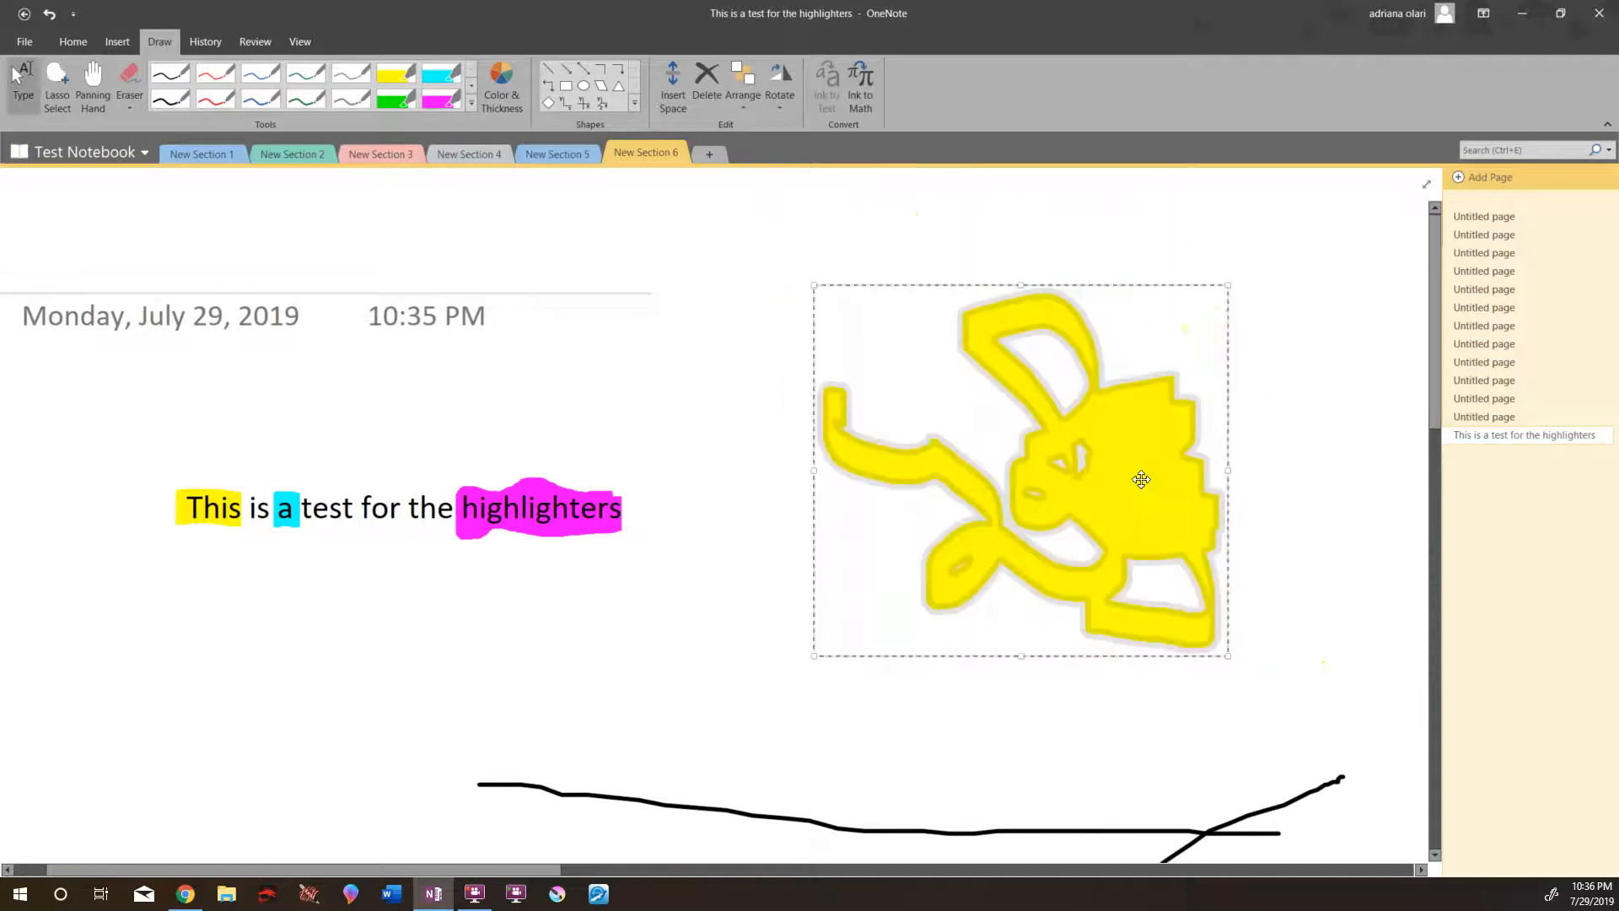
- Delete the yellow scribble and move the text container up beside the date line, into the freed area
right_click(1164, 332)
left_click(1257, 290)
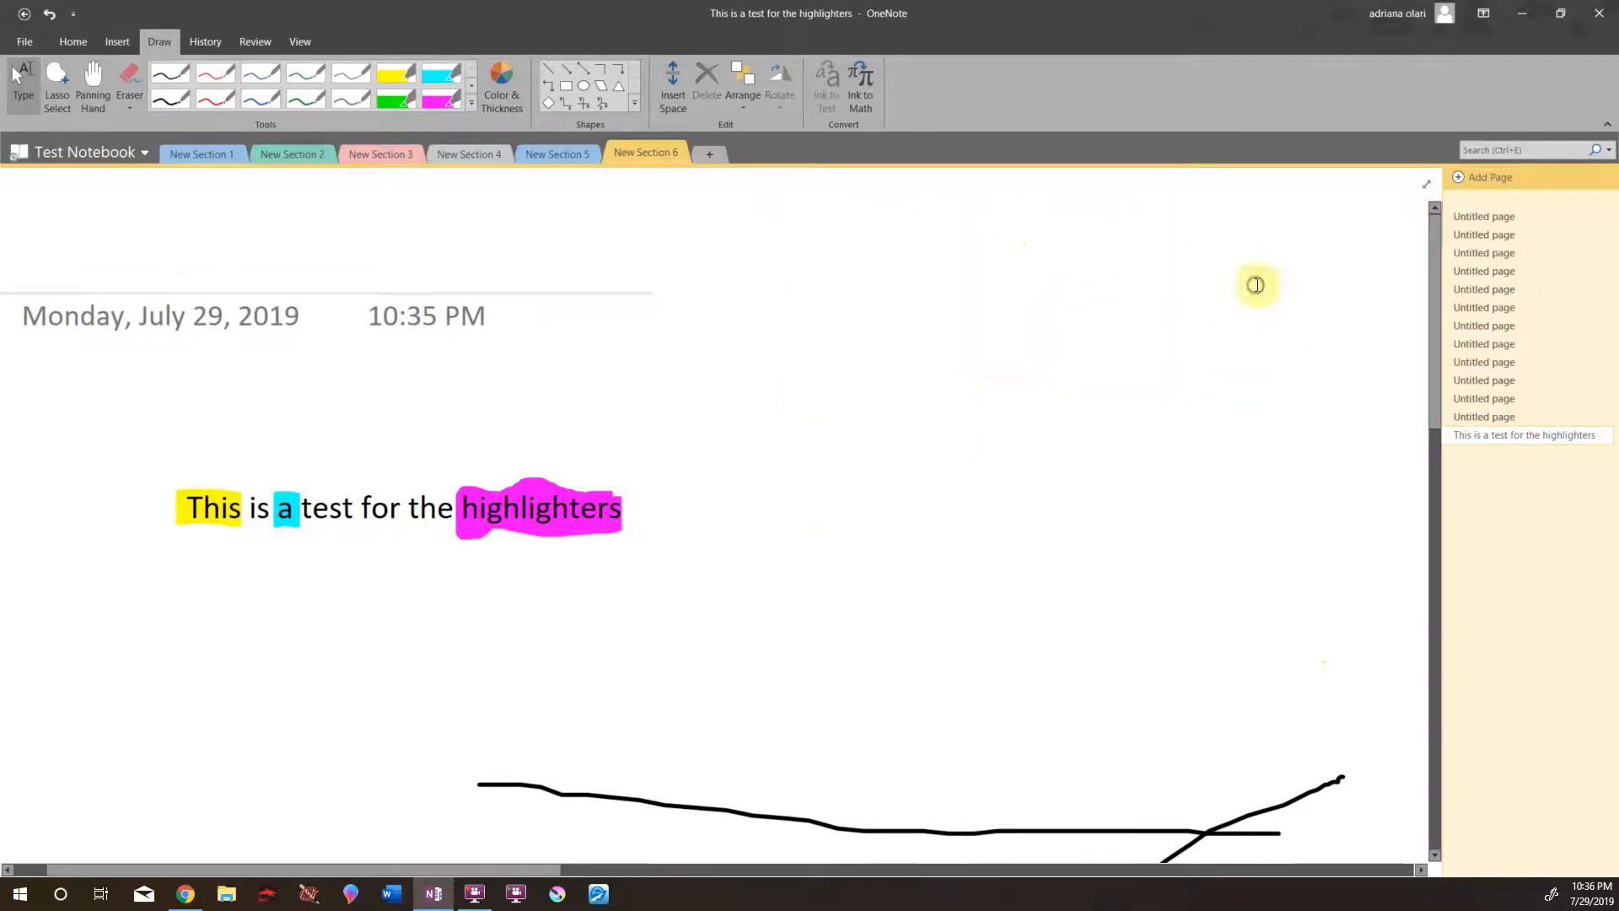
mouse_move(452, 460)
left_mouse_down()
mouse_move(823, 401)
mouse_move(860, 390)
mouse_move(875, 363)
left_mouse_up()
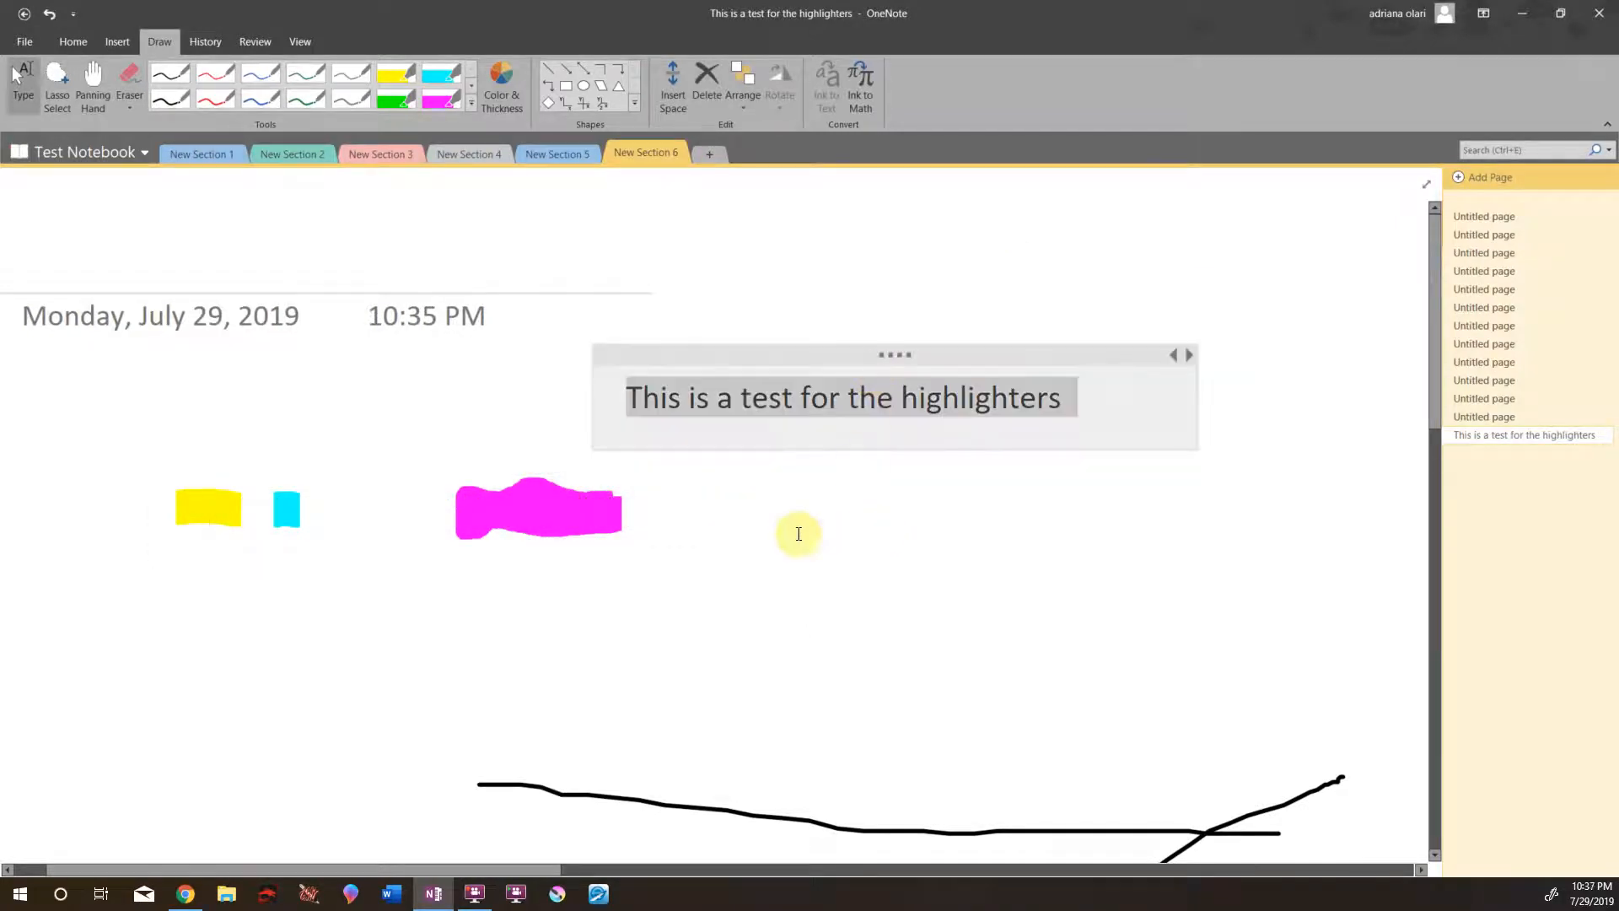
- Move the pink, yellow and turquoise highlight strokes onto the relocated text, with pink over highlighters and yellow over This
left_click(542, 505)
left_click_drag(543, 506, 981, 399)
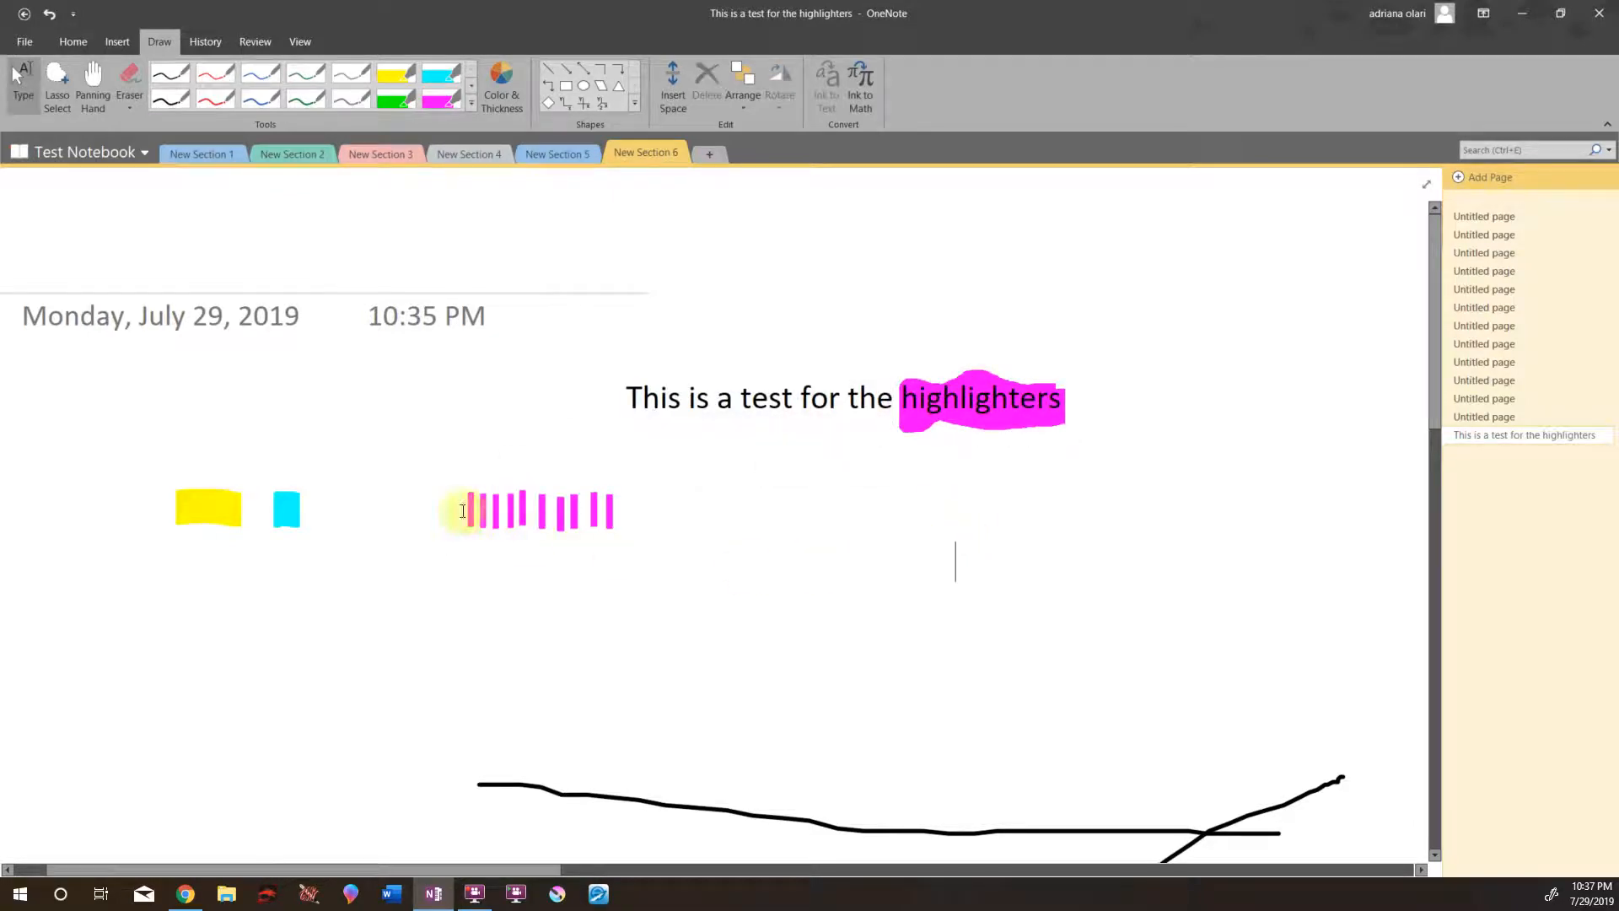
left_click(206, 511)
left_click_drag(437, 464, 658, 400)
left_click(284, 508)
mouse_move(283, 507)
left_mouse_down()
mouse_move(673, 451)
mouse_move(747, 400)
left_mouse_up()
key("Escape")
- Zoom the page out to 174%
scroll(780, 582, "down", 5)
scroll(781, 578, "up", 5)
left_click(299, 42)
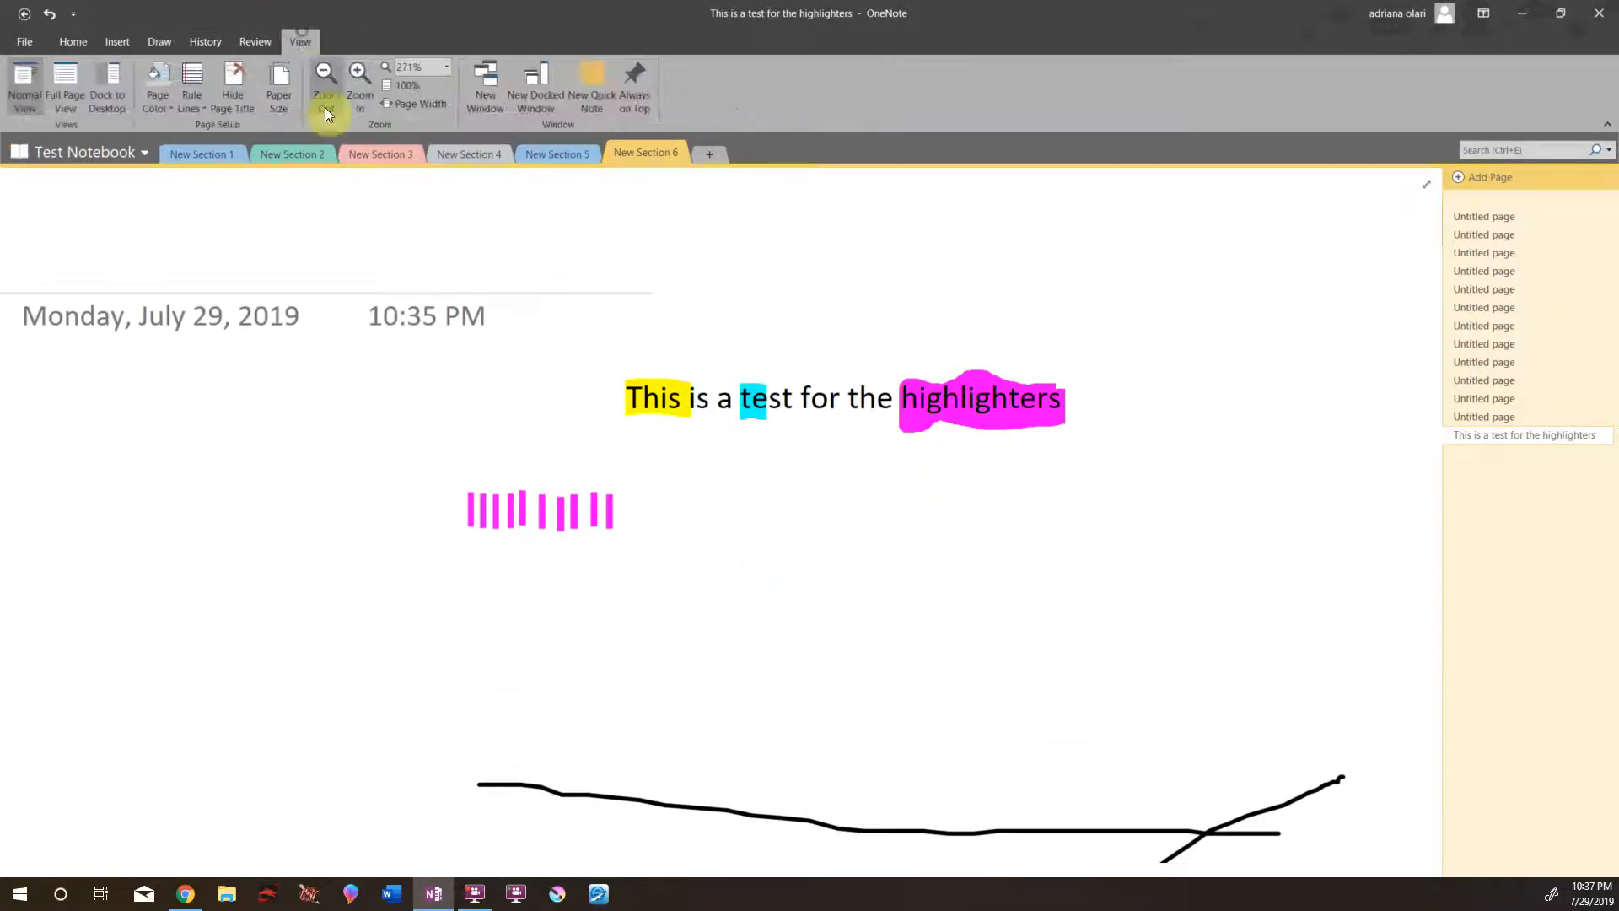
left_click(324, 85)
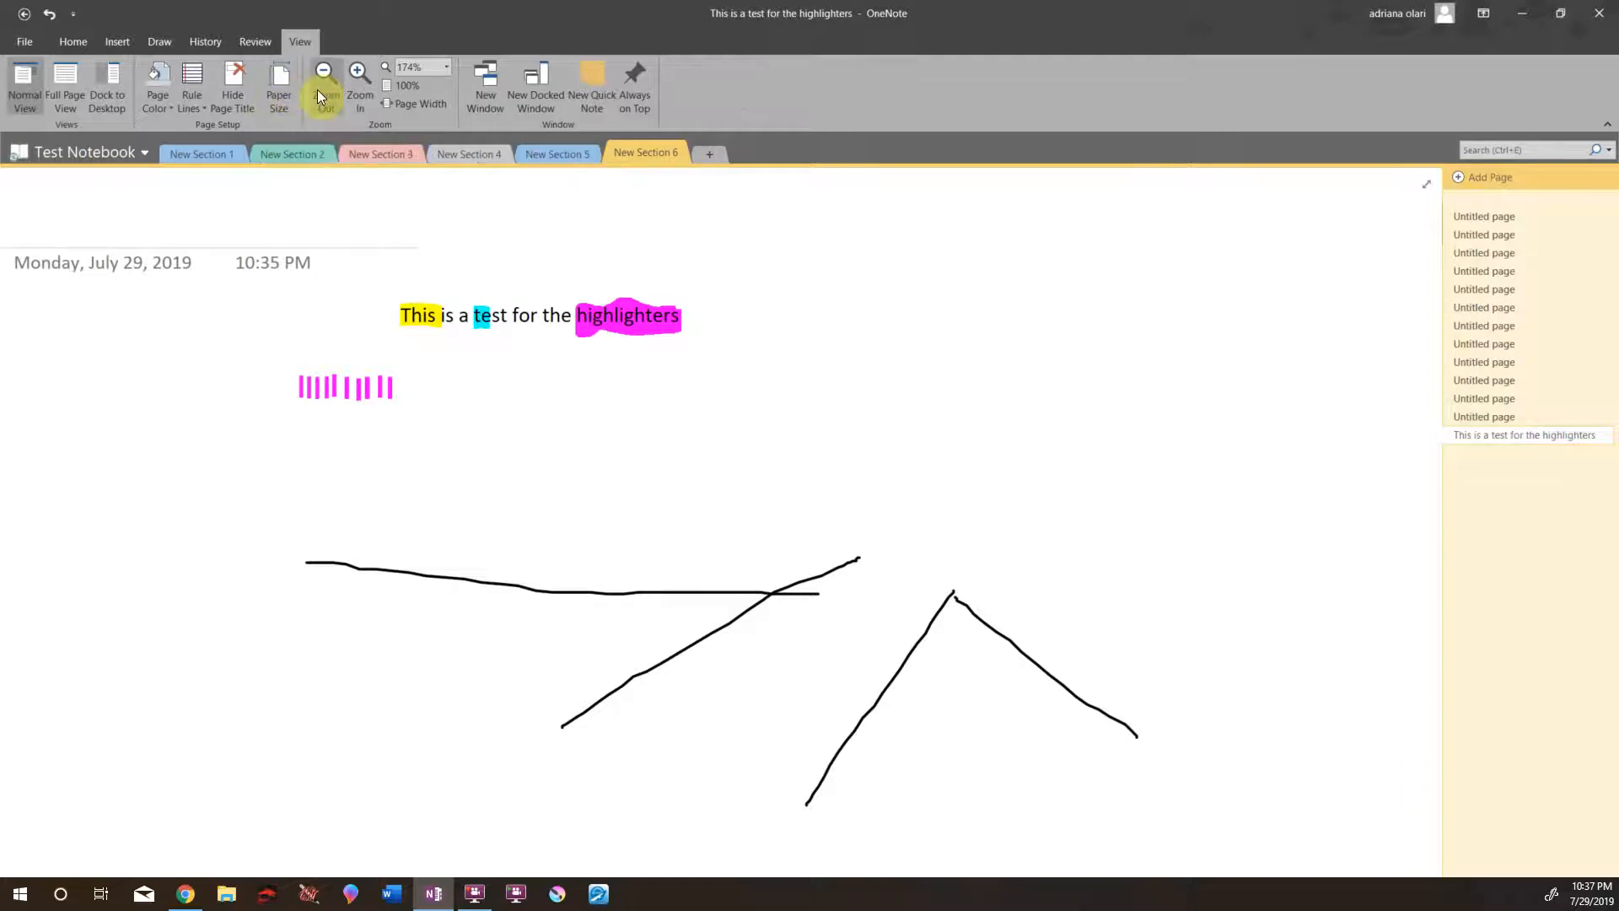
- Turn the page's rule lines on and off again, and hide the page title and restore it
left_click(195, 76)
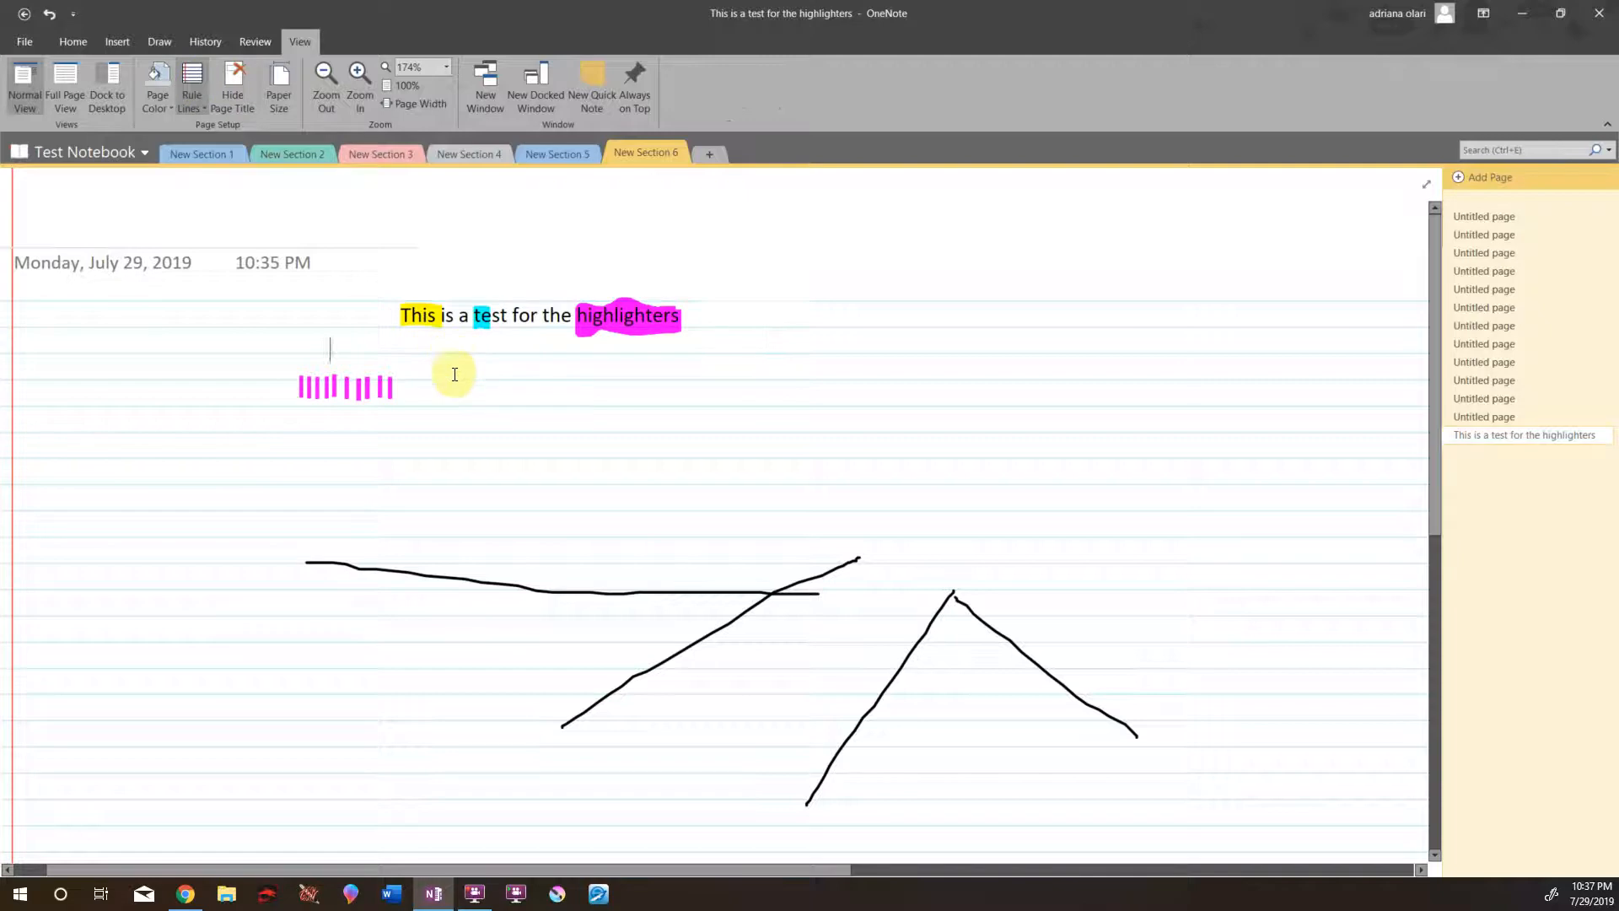
left_click(191, 88)
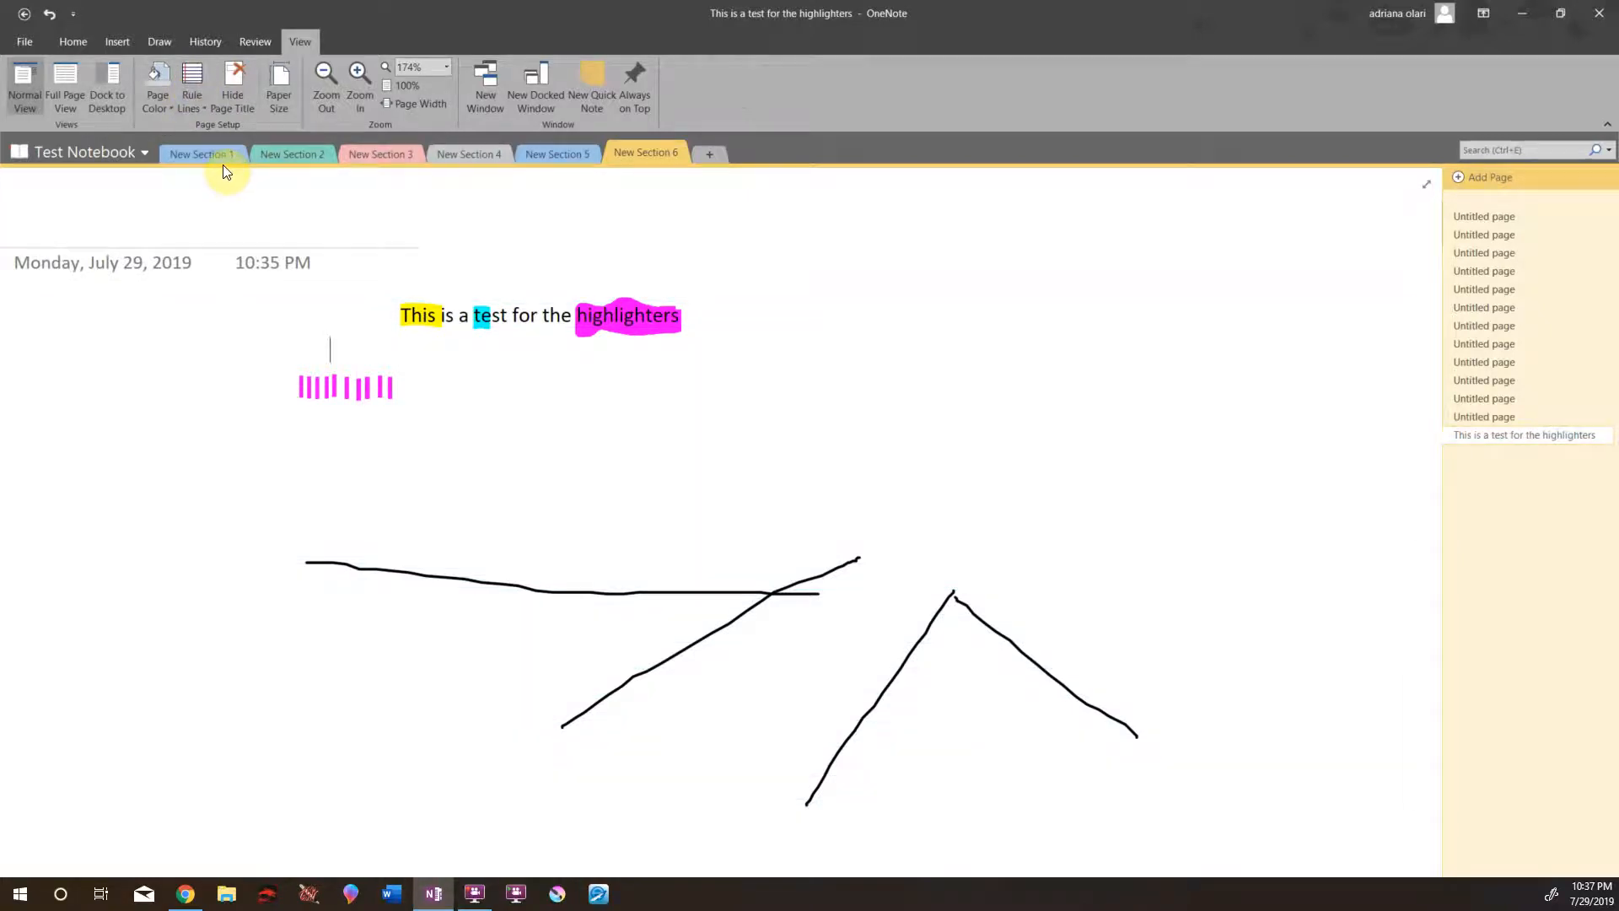
left_click(235, 72)
left_click(235, 73)
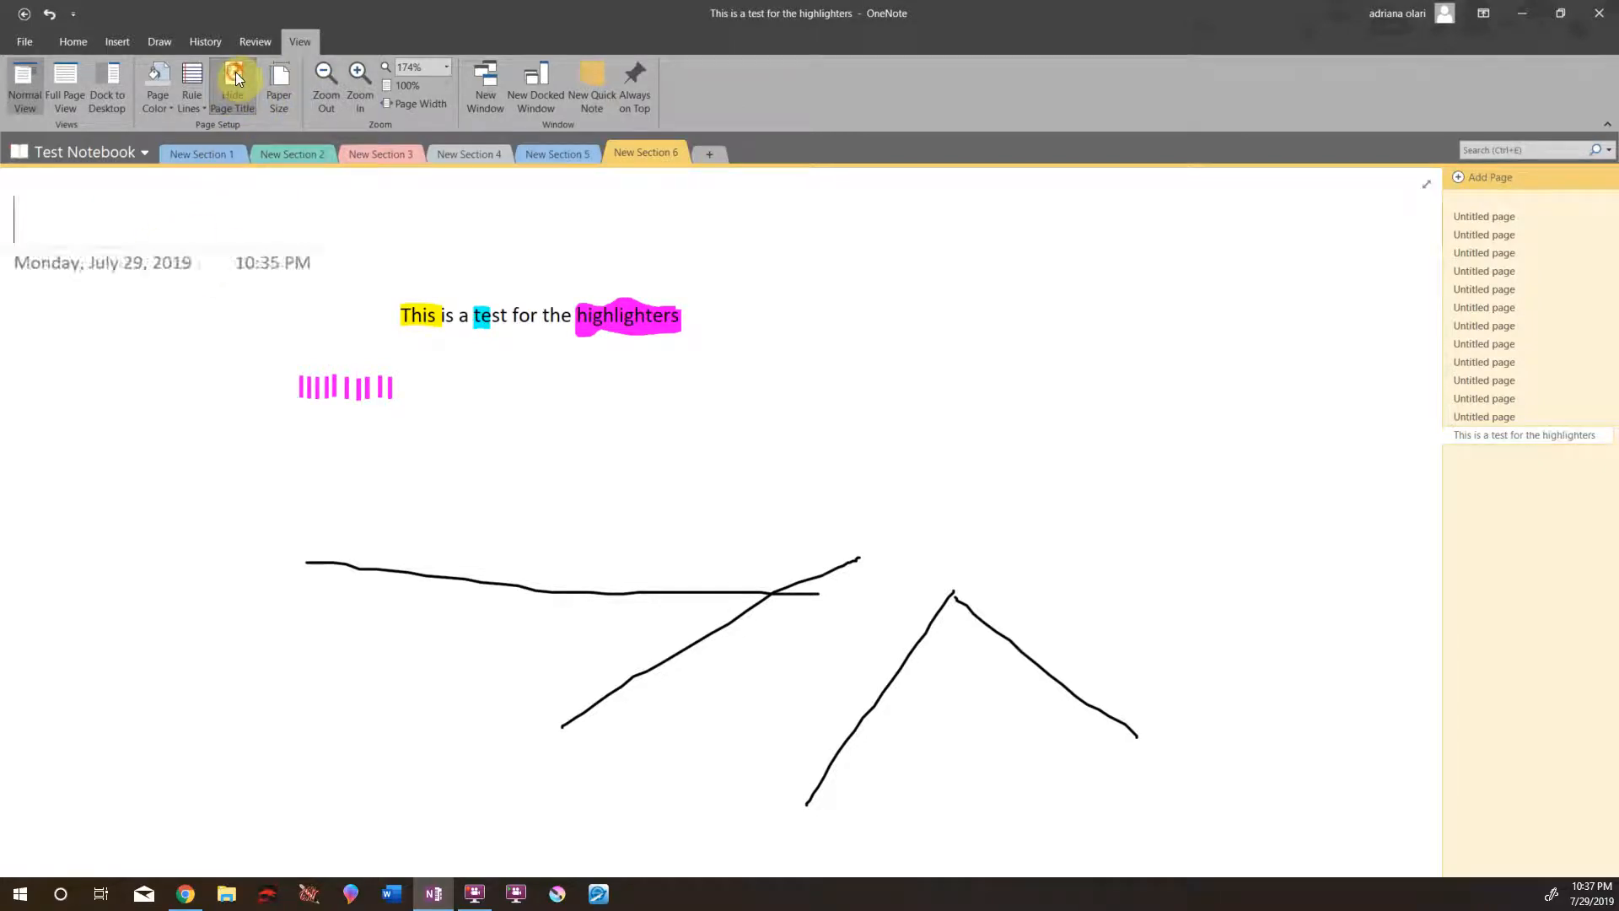
- Try several pale page colors, including cream and light blue, and reset the page to No Color
left_click(159, 70)
left_click(201, 205)
left_click(159, 85)
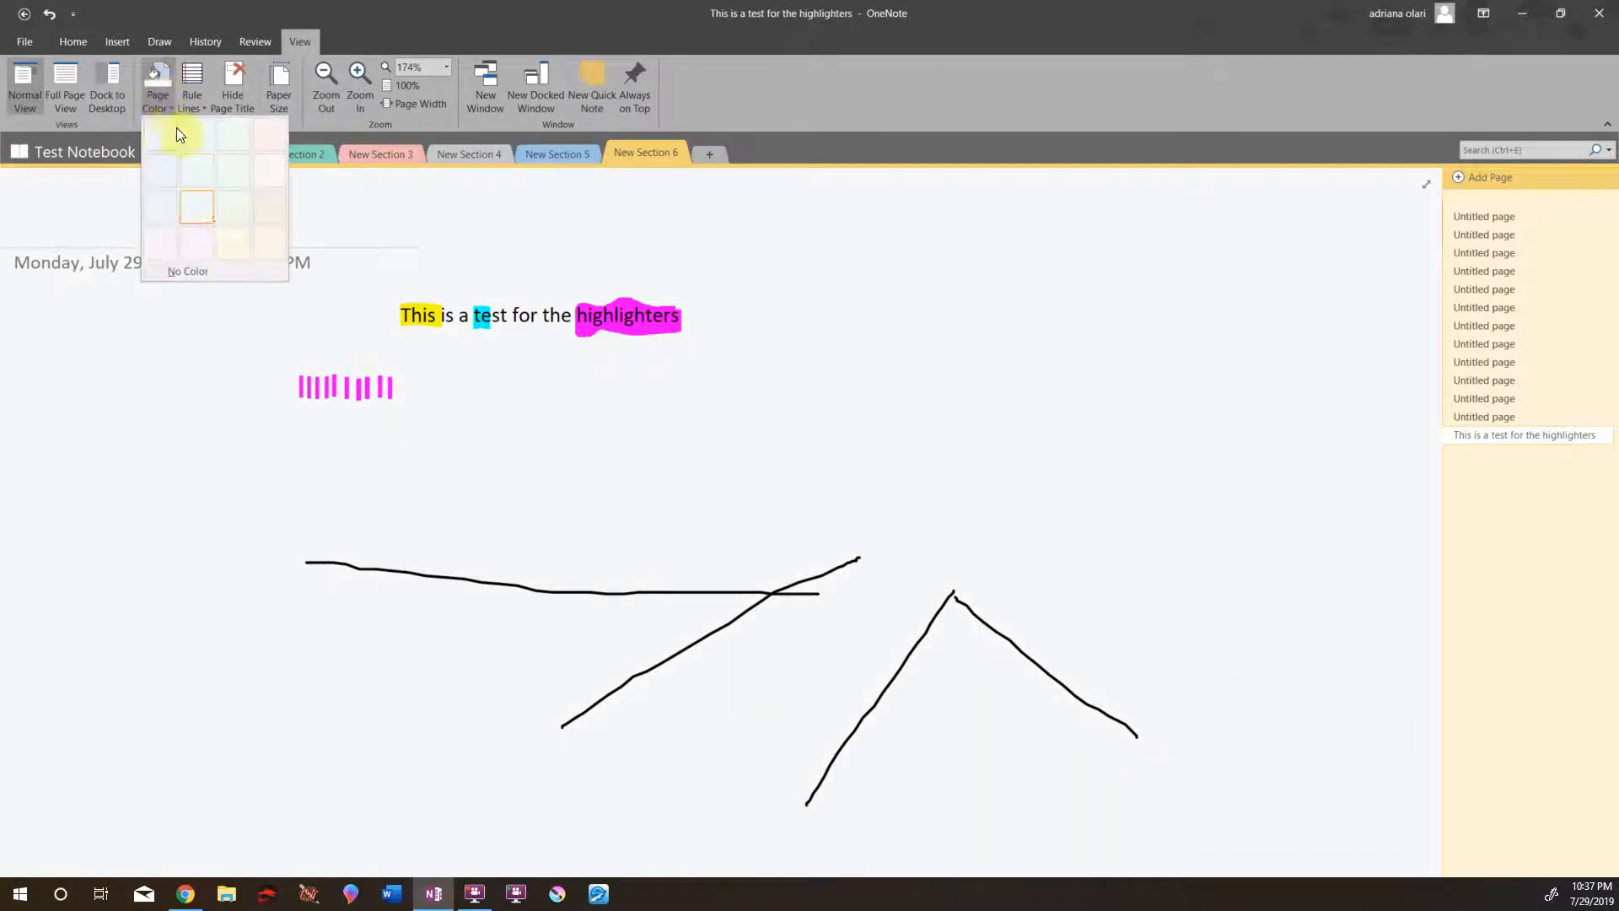
left_click(229, 237)
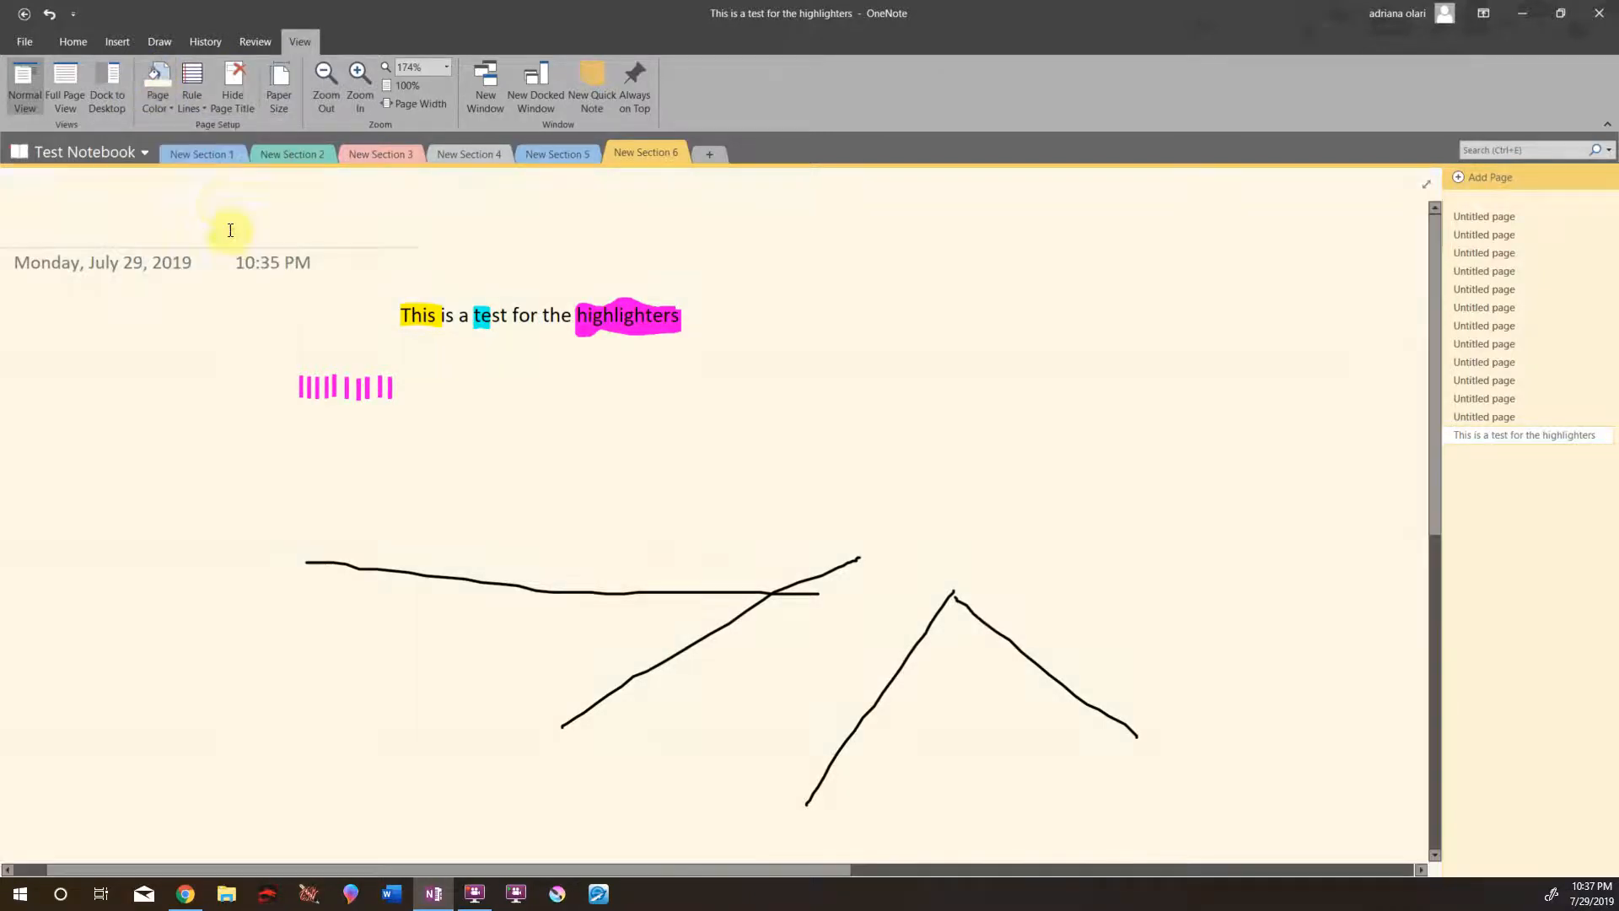
left_click(162, 74)
left_click(163, 135)
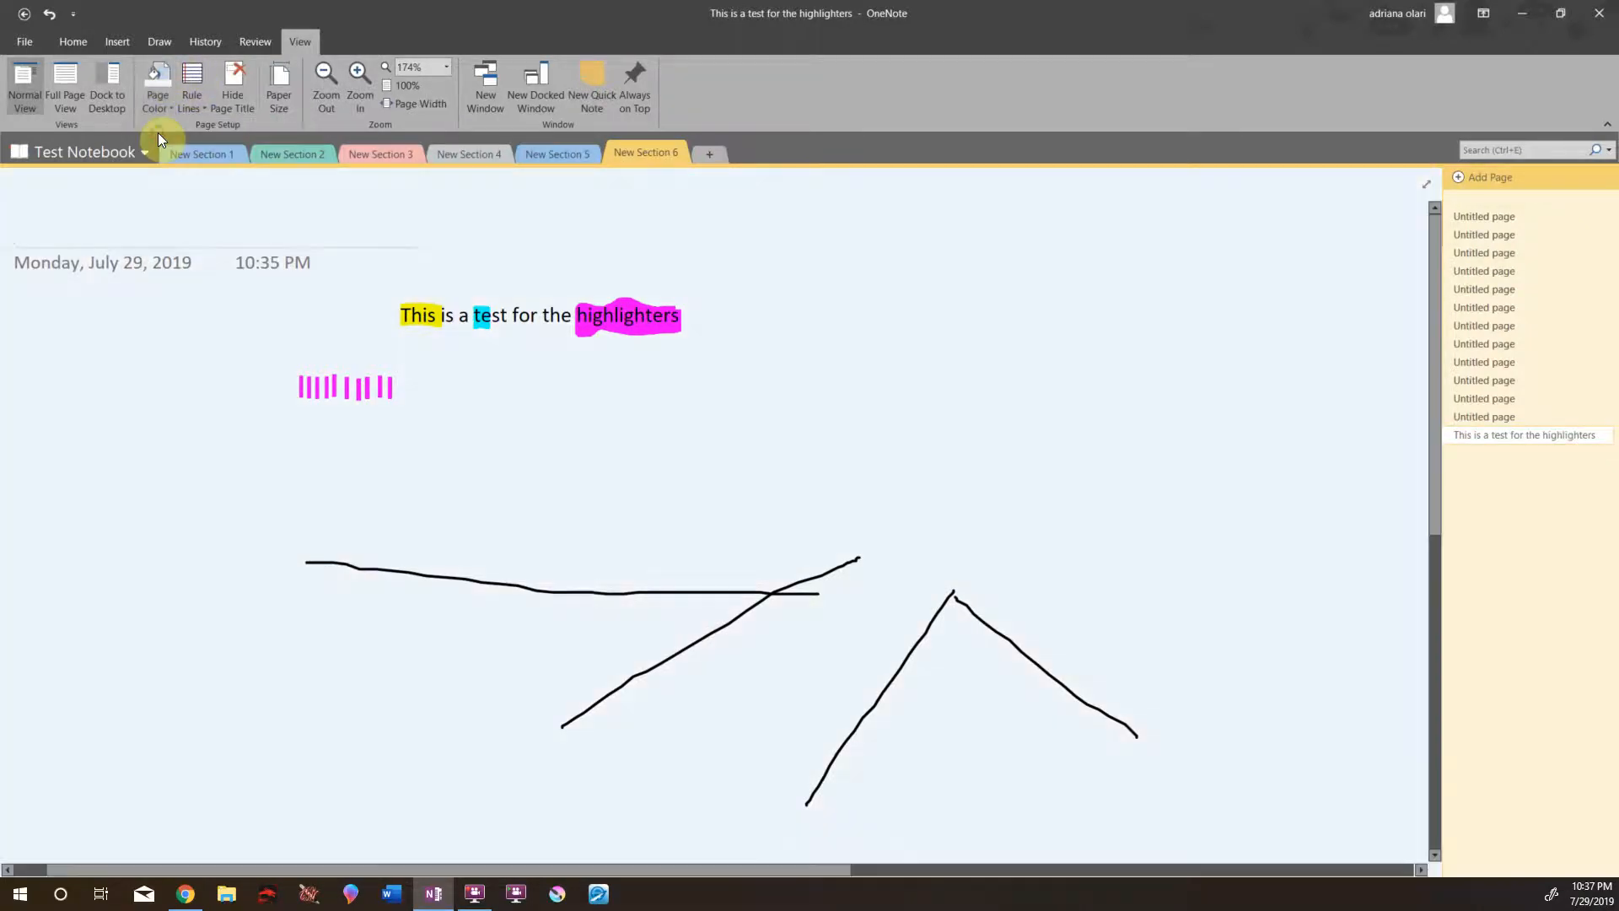
left_click(159, 74)
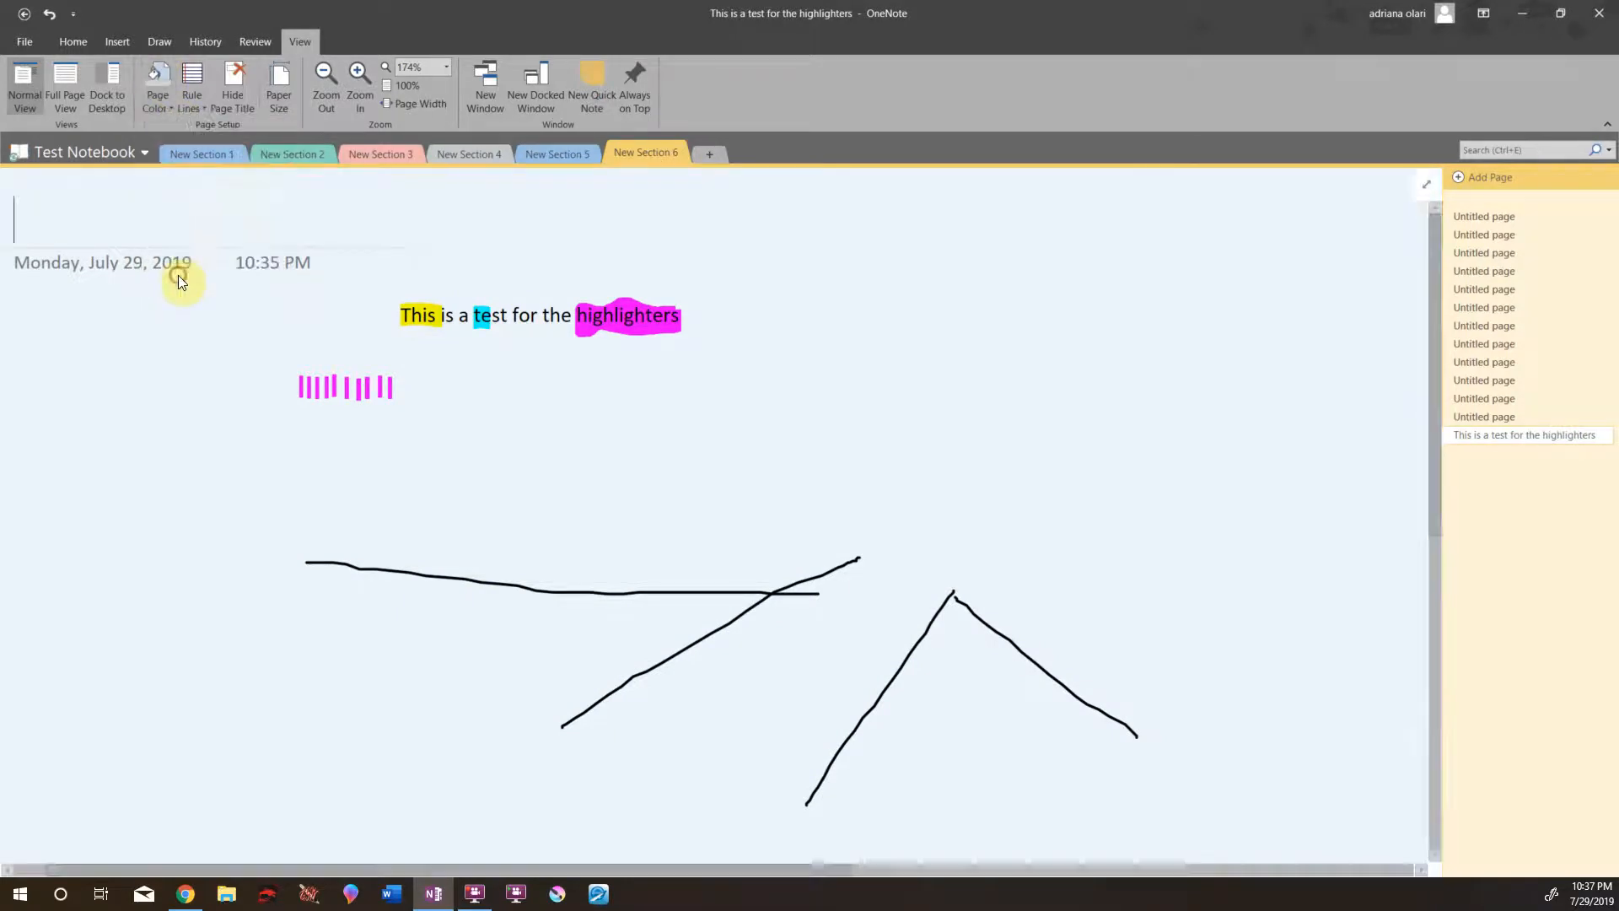
left_click(179, 275)
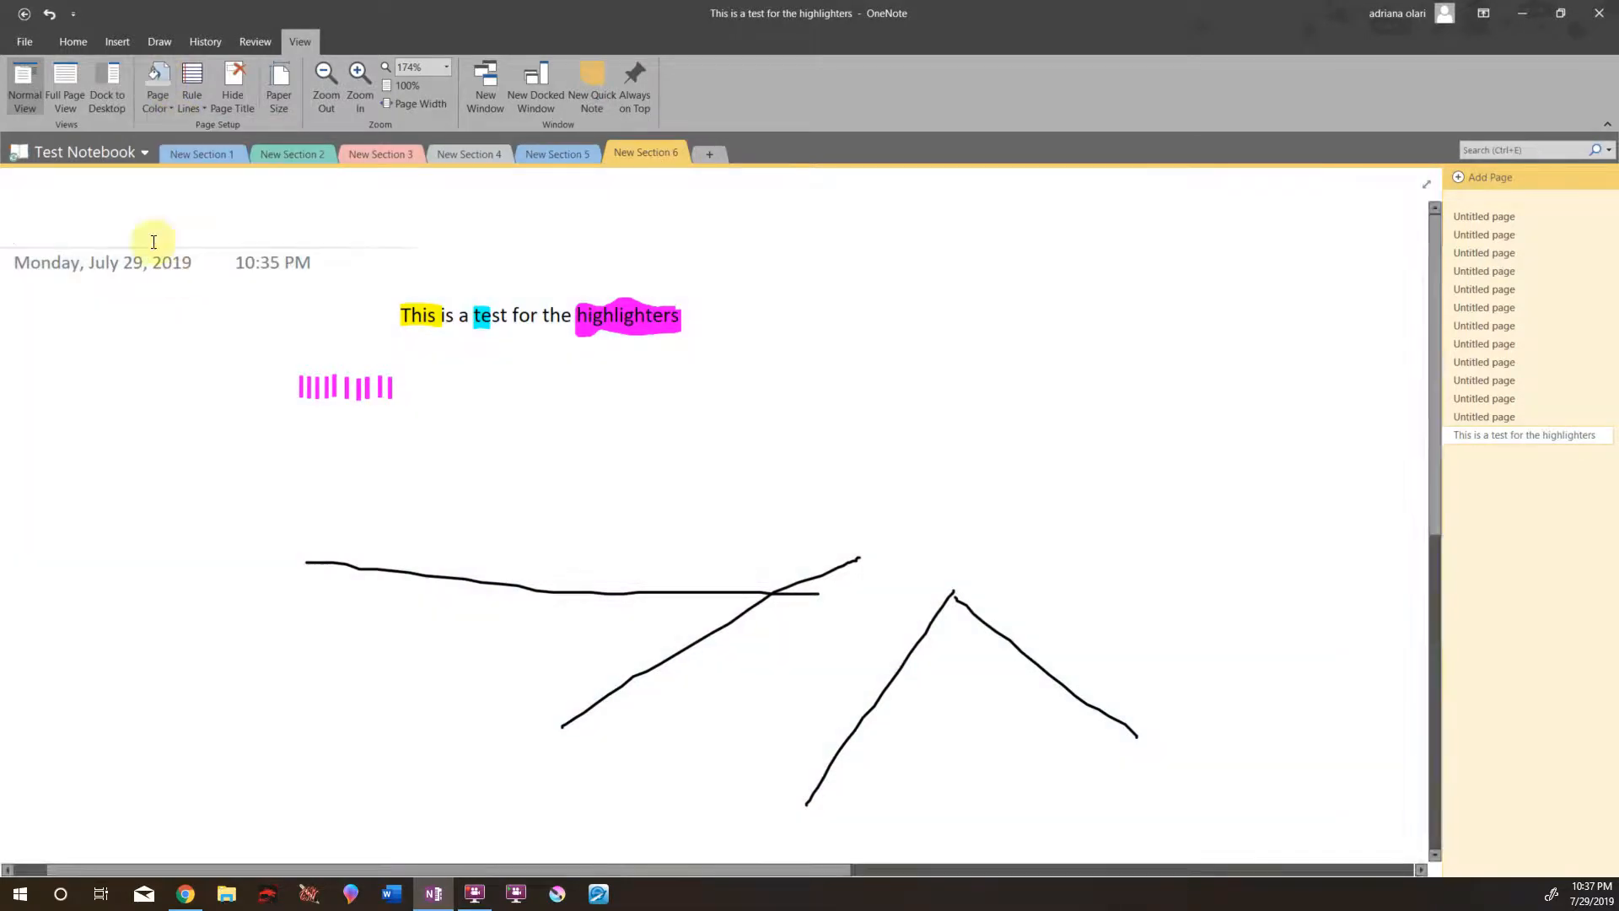
- Show the page in Full Page View and return to Normal View
left_click(67, 78)
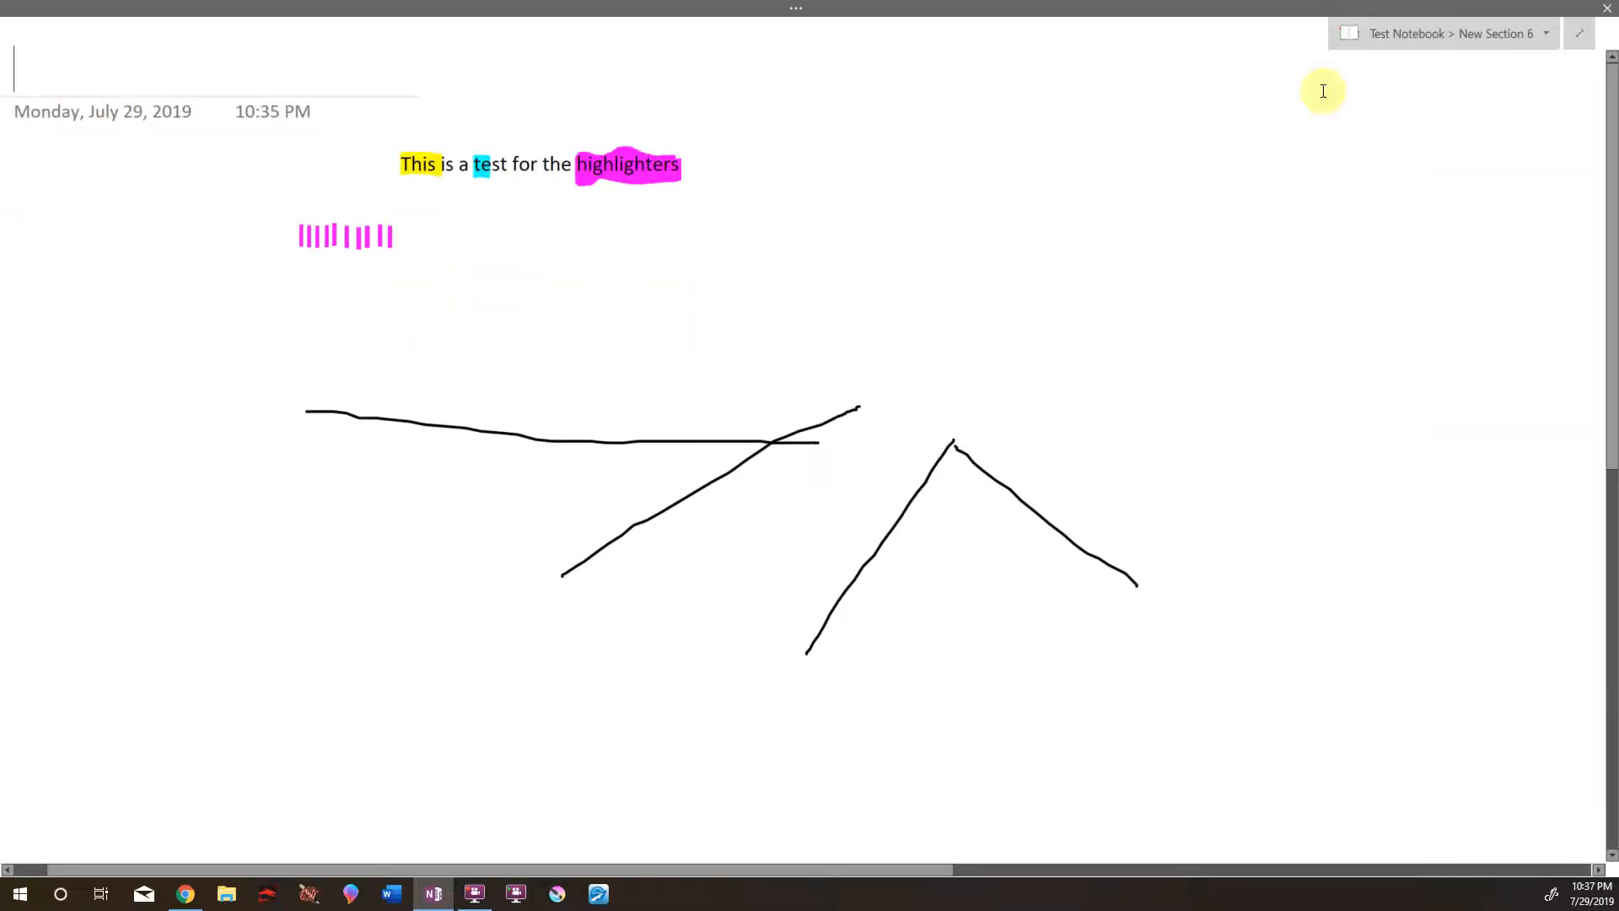
left_click(1579, 34)
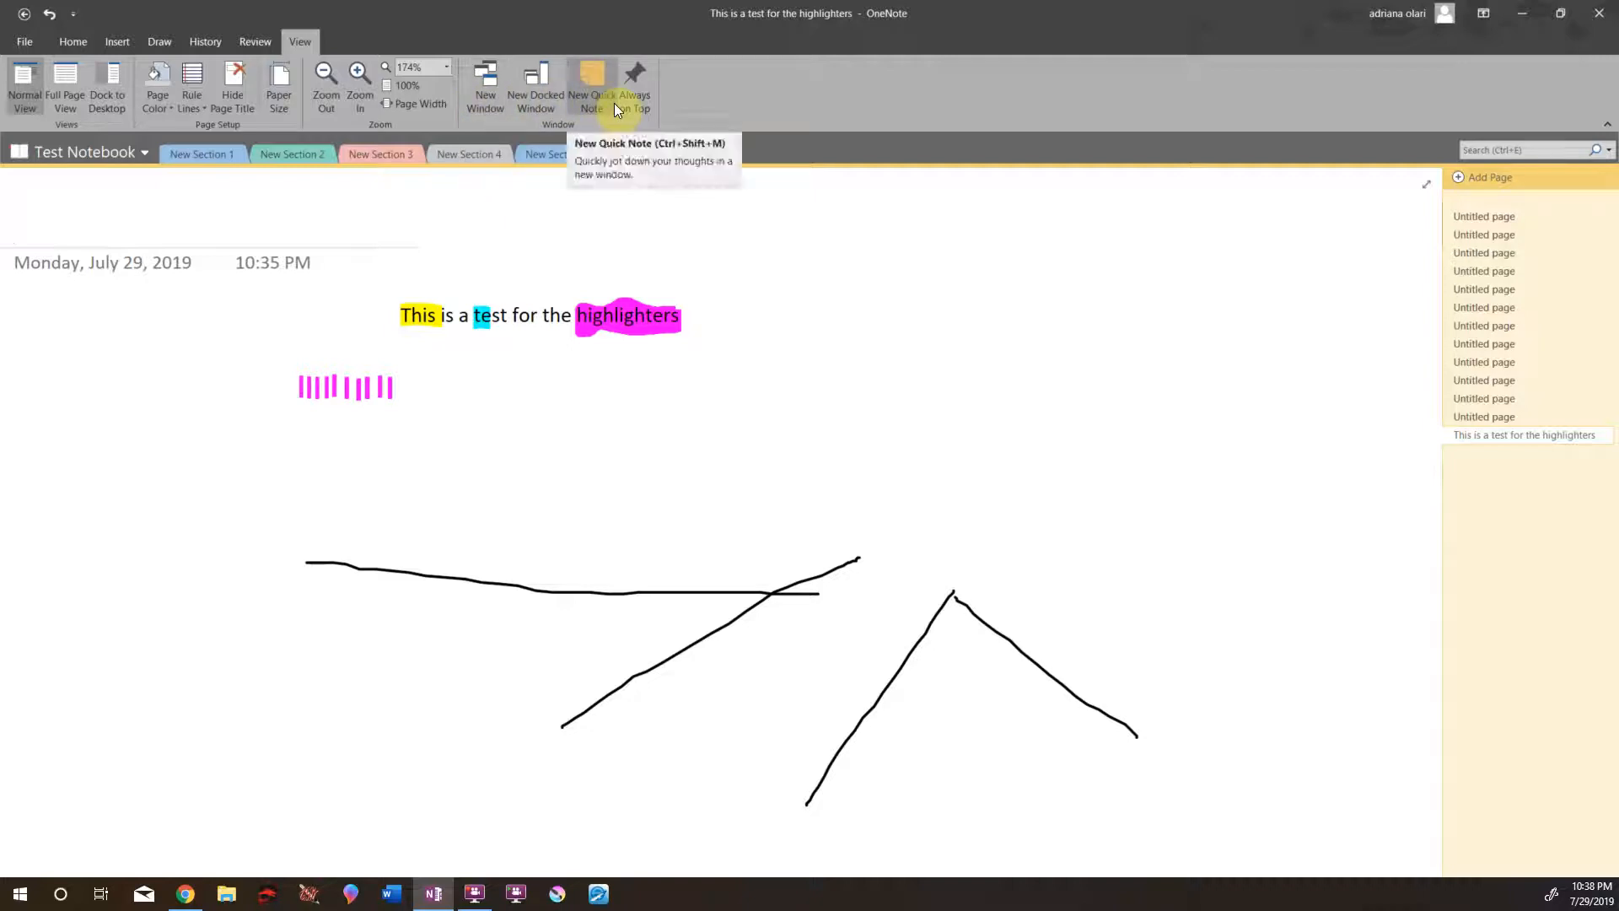
left_click(256, 42)
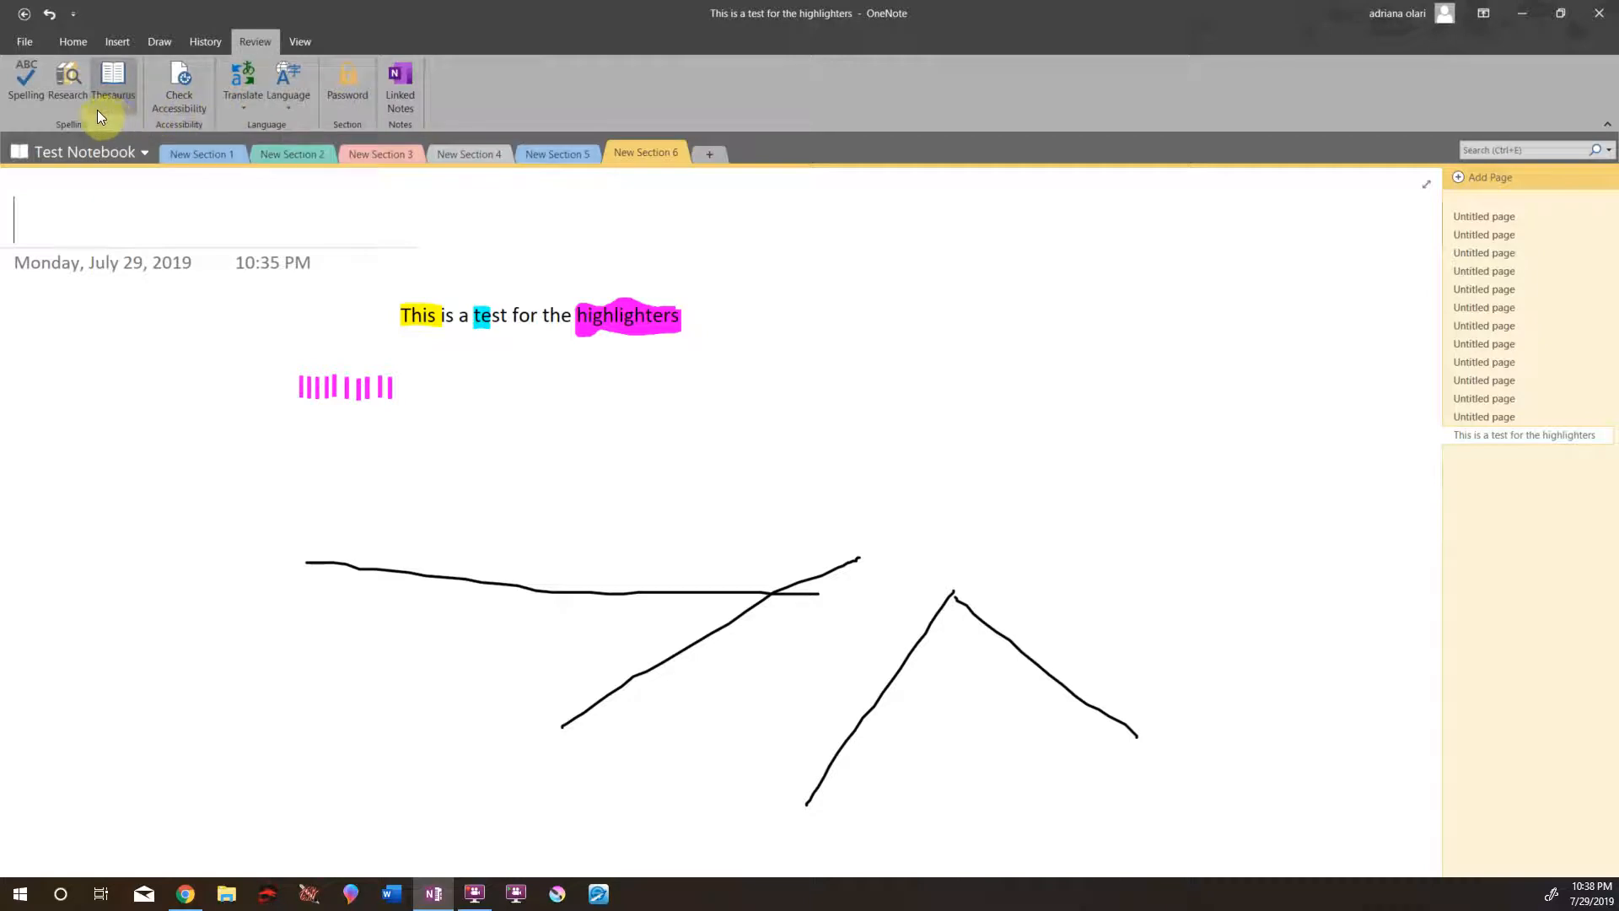
left_click(199, 44)
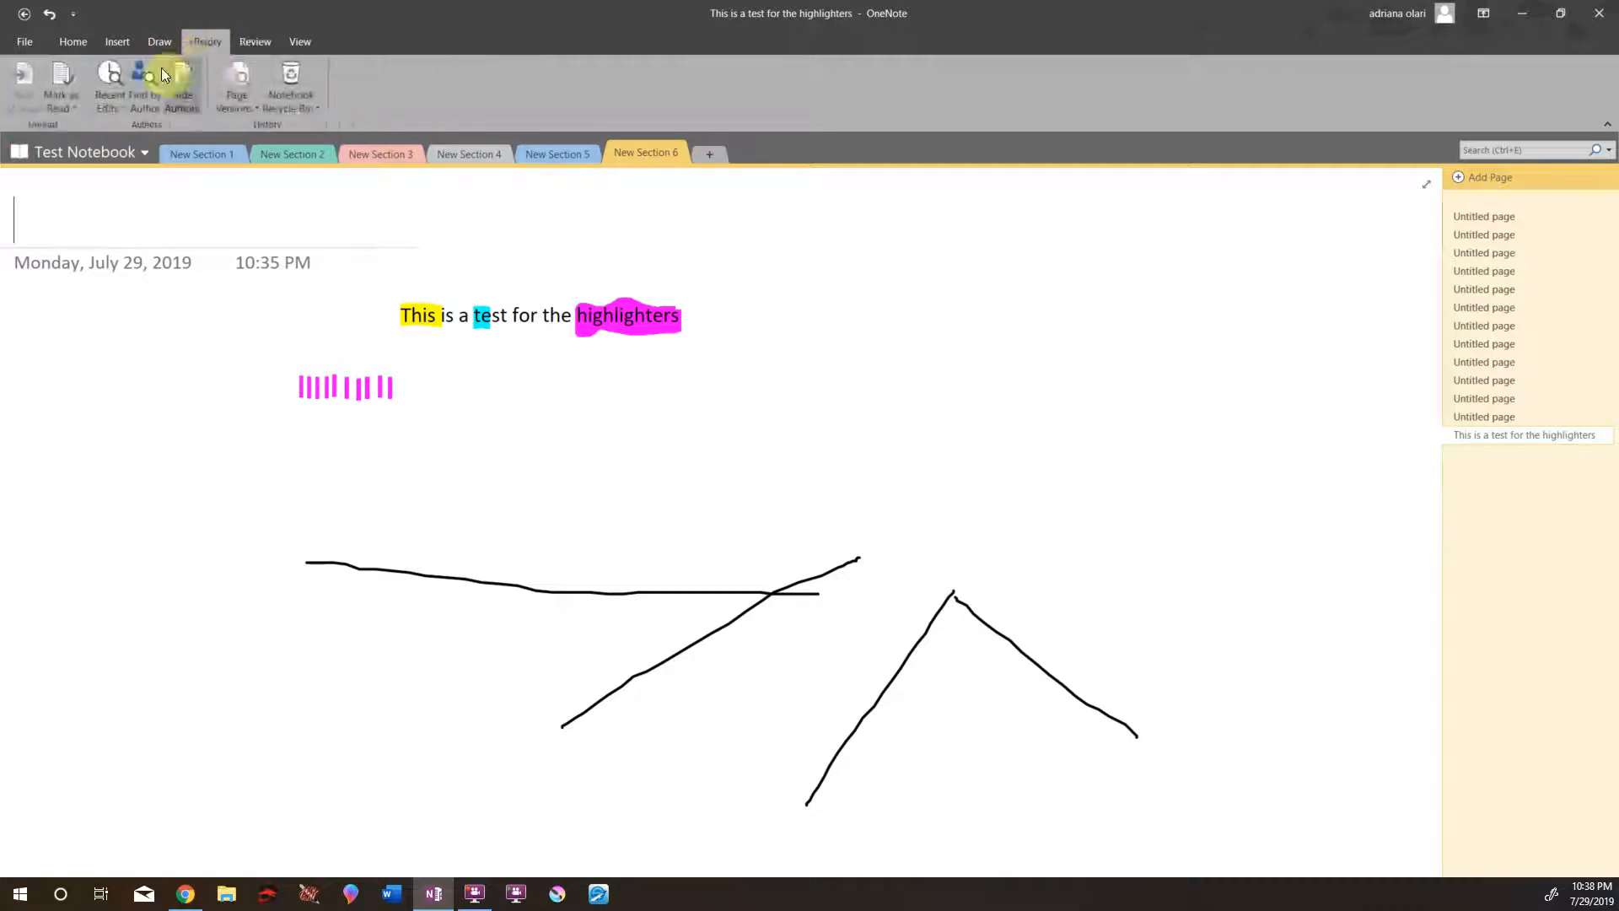
left_click(122, 42)
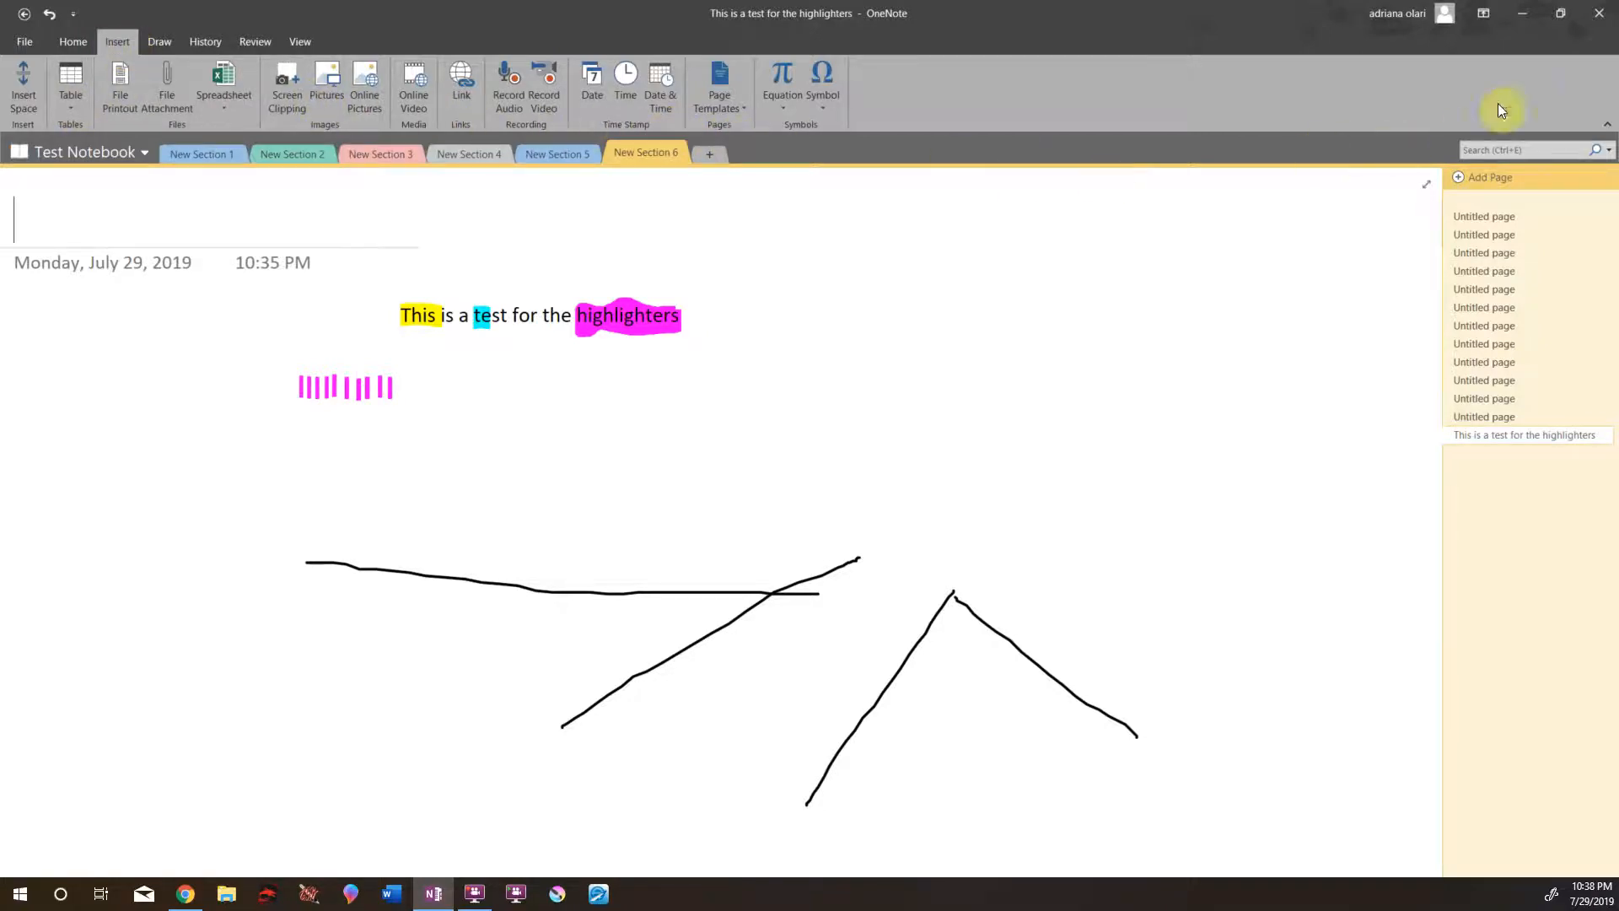
- Restore the OneNote window down from full screen, then move and enlarge it so part of the desktop stays exposed
left_click(1561, 14)
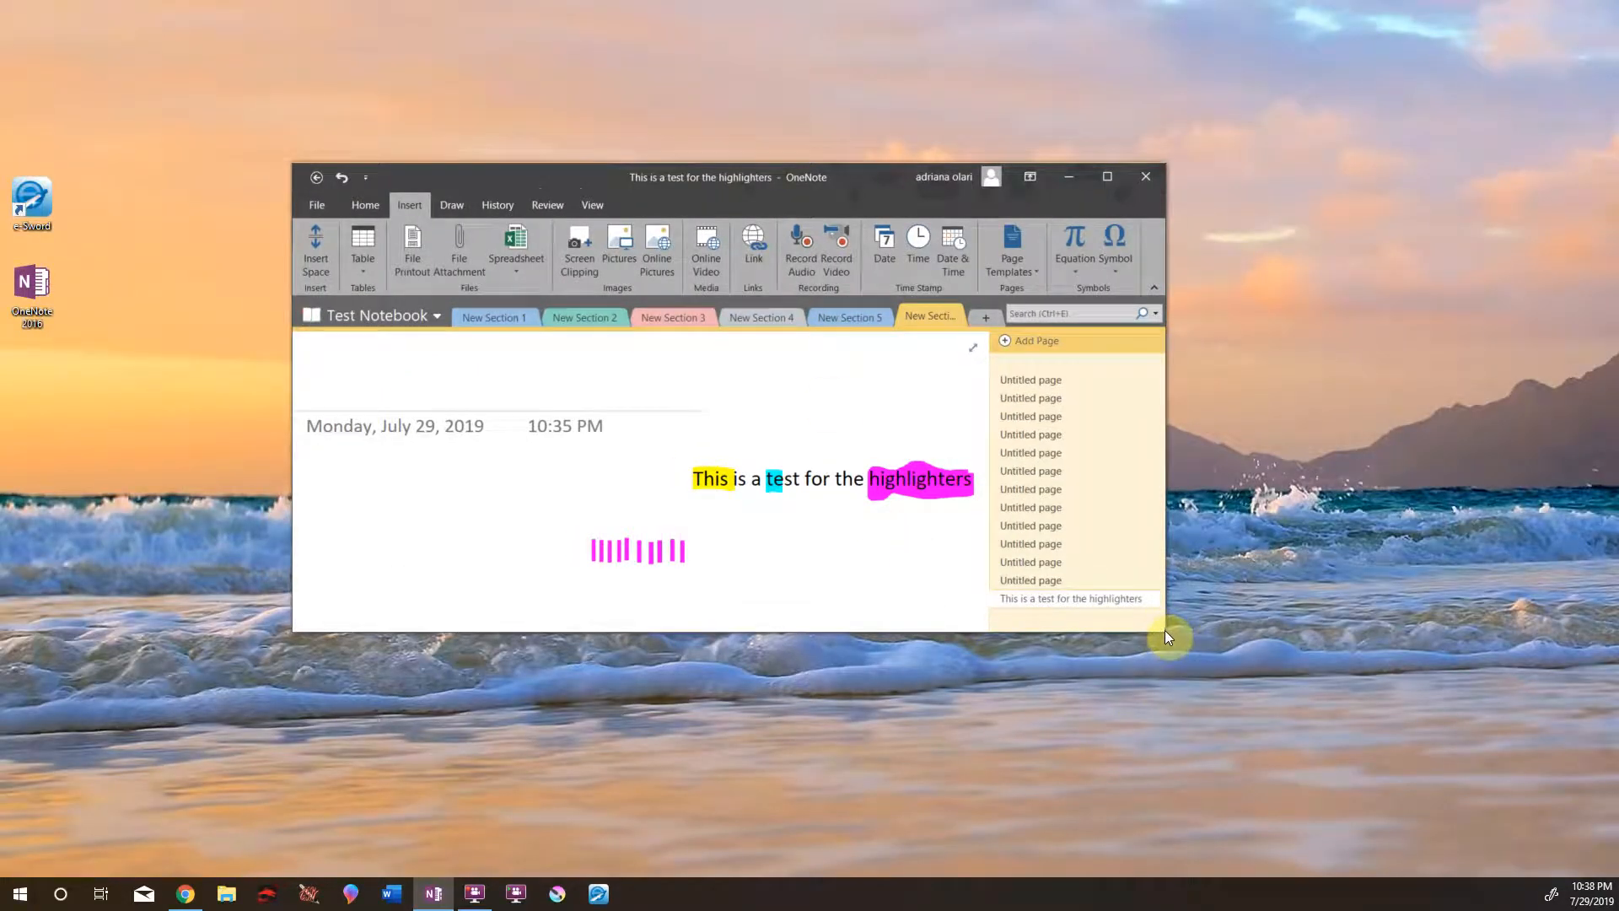
left_click_drag(1165, 630, 1404, 821)
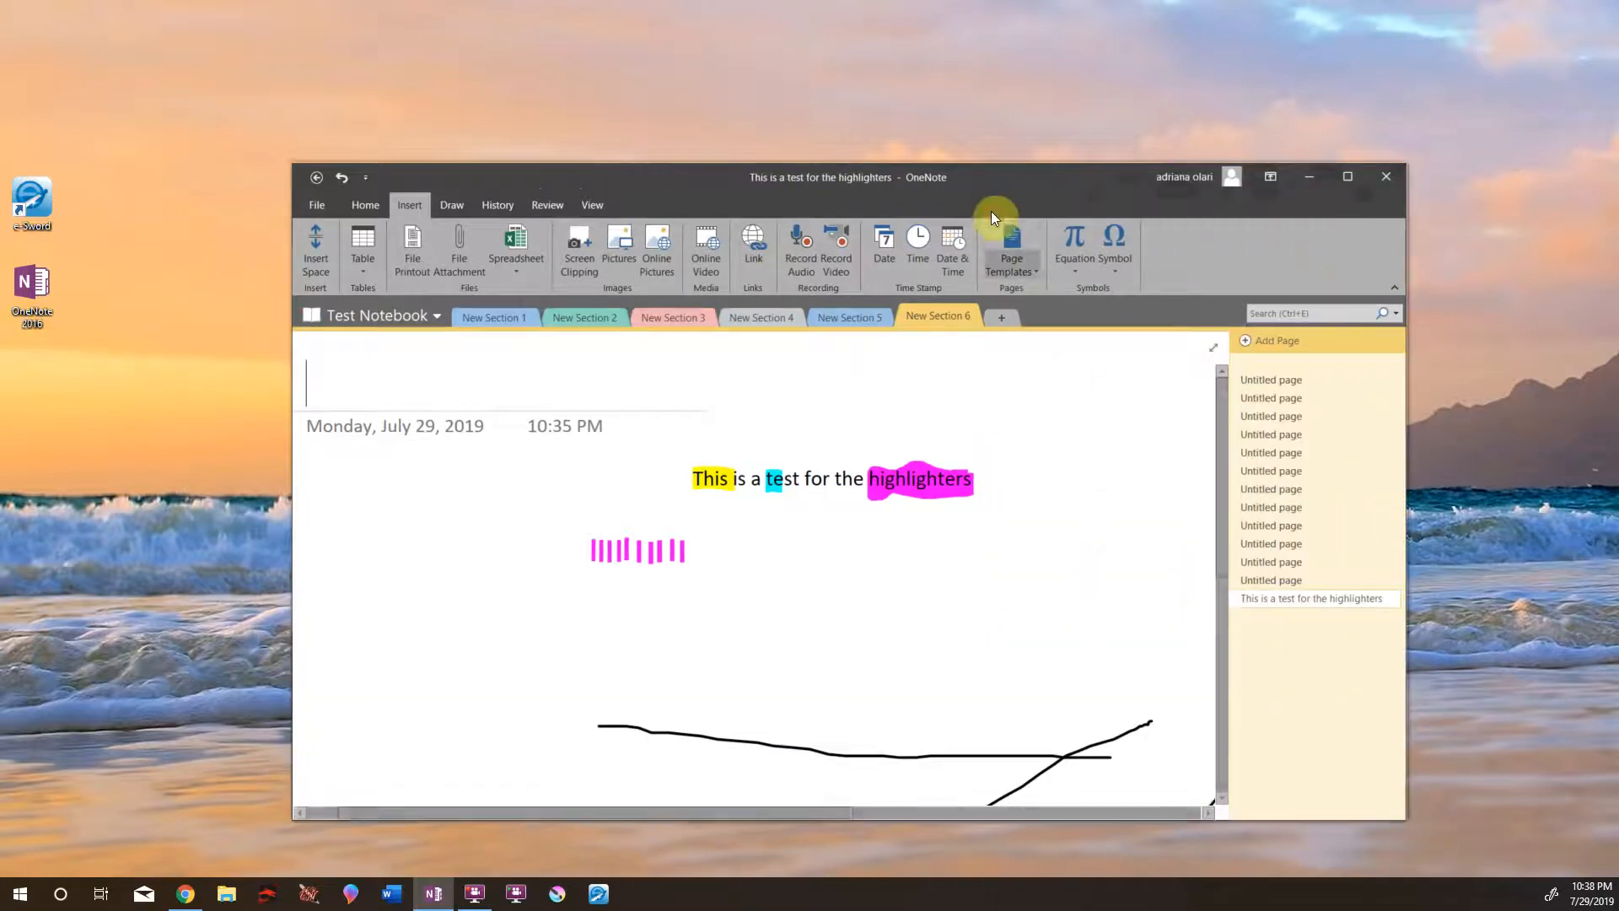
left_click_drag(1000, 194, 816, 74)
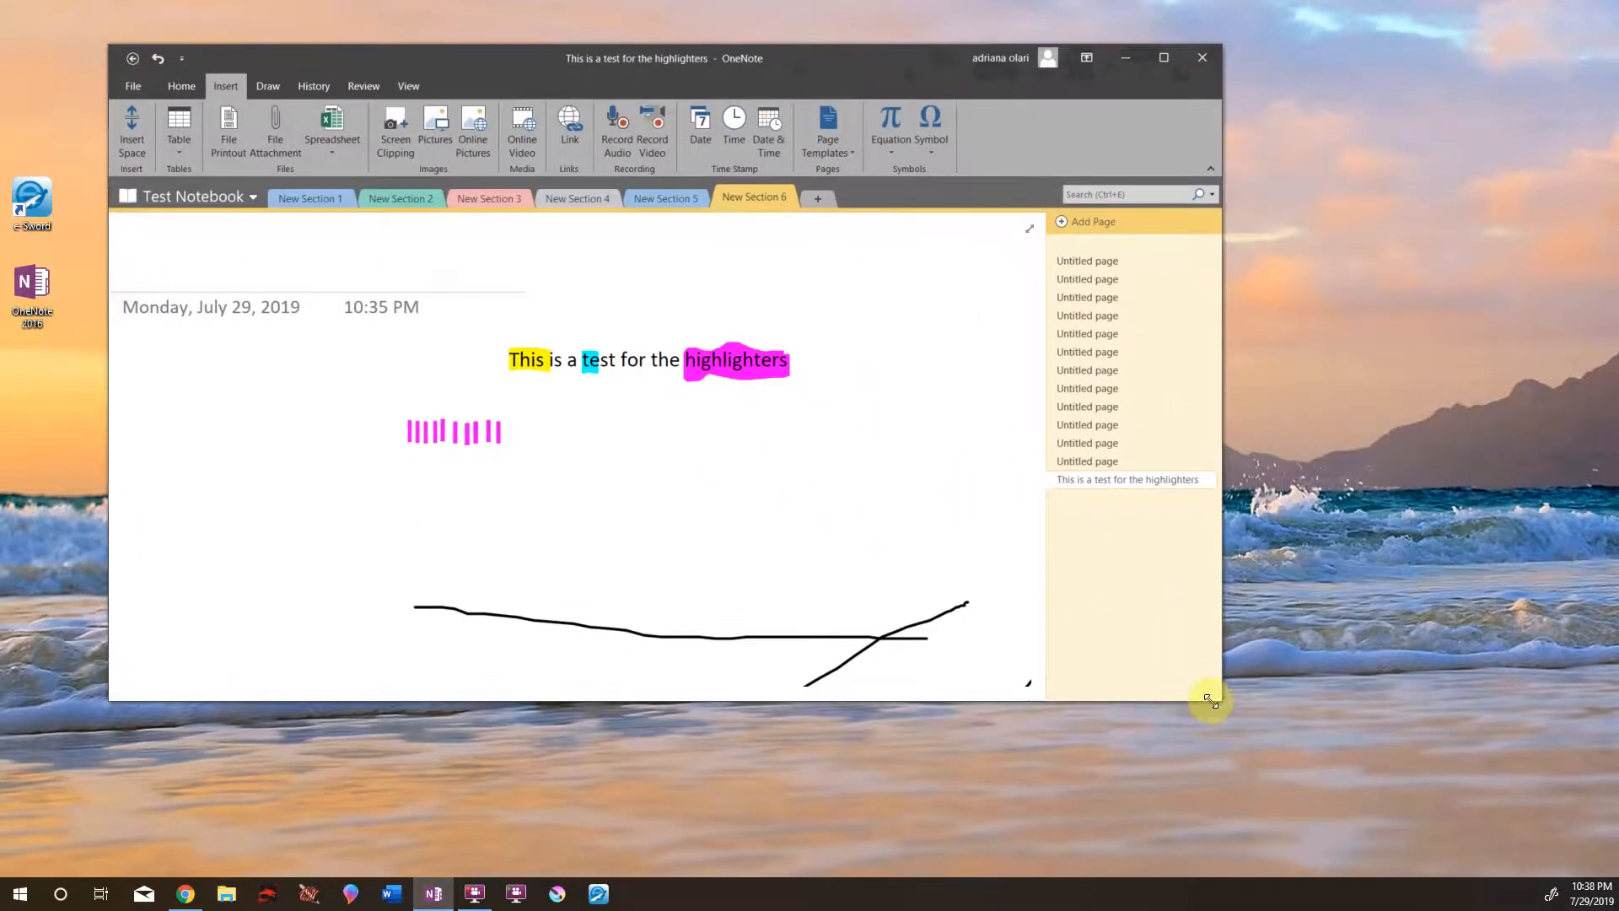
left_click_drag(1227, 704, 1349, 818)
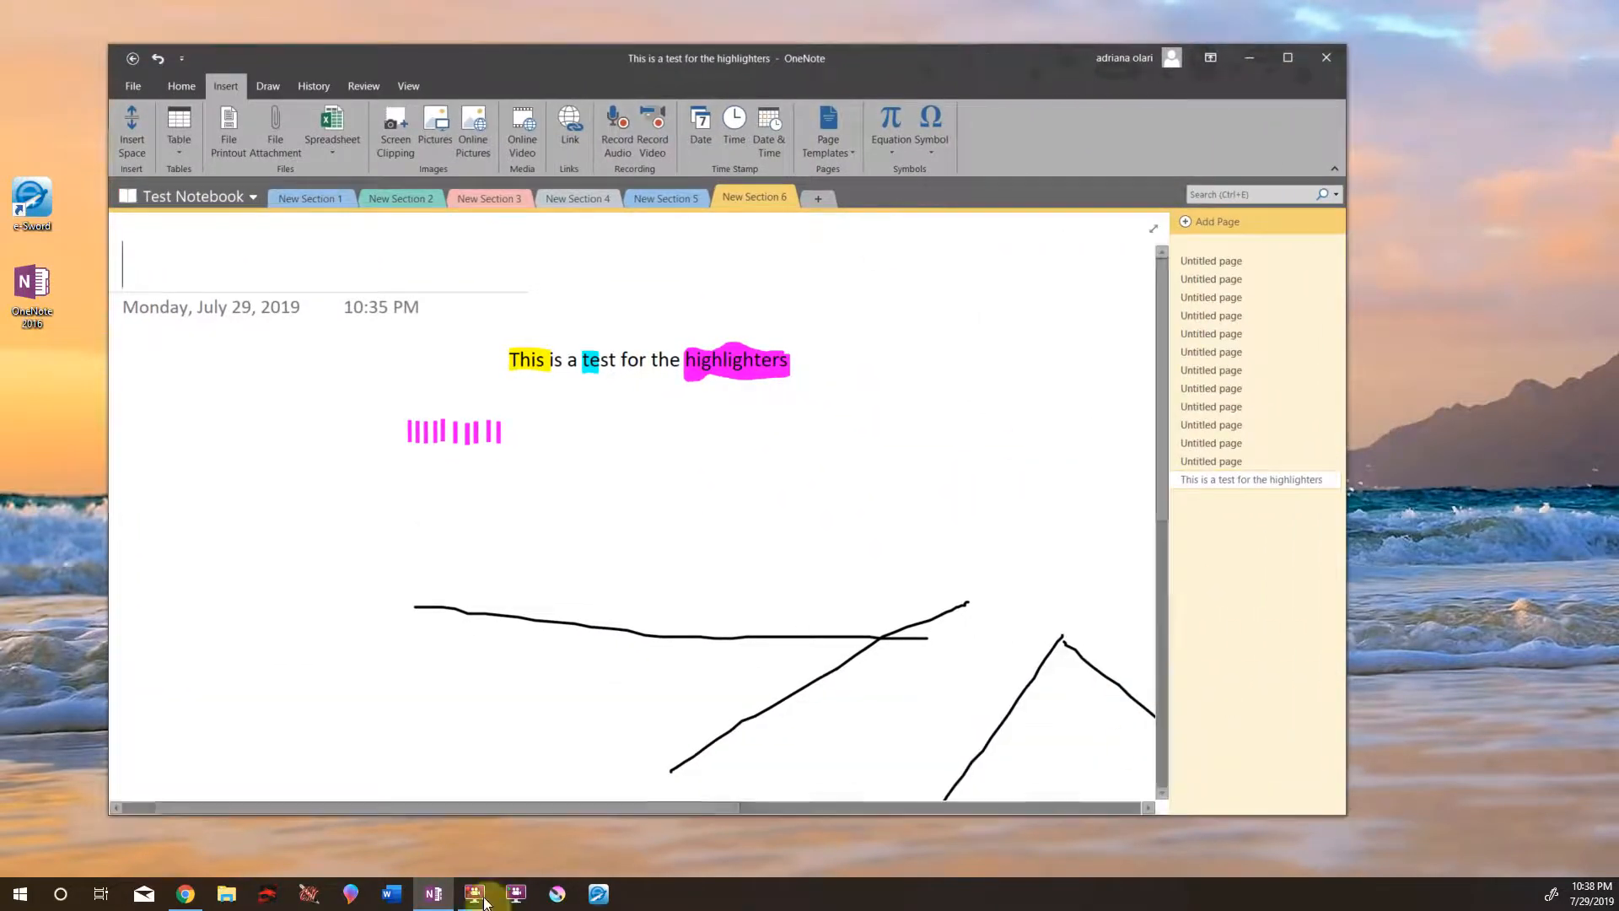
- Switch to File Explorer and open the Lines and Charts folder inside Sac Fellowship on the Desktop
left_click(226, 893)
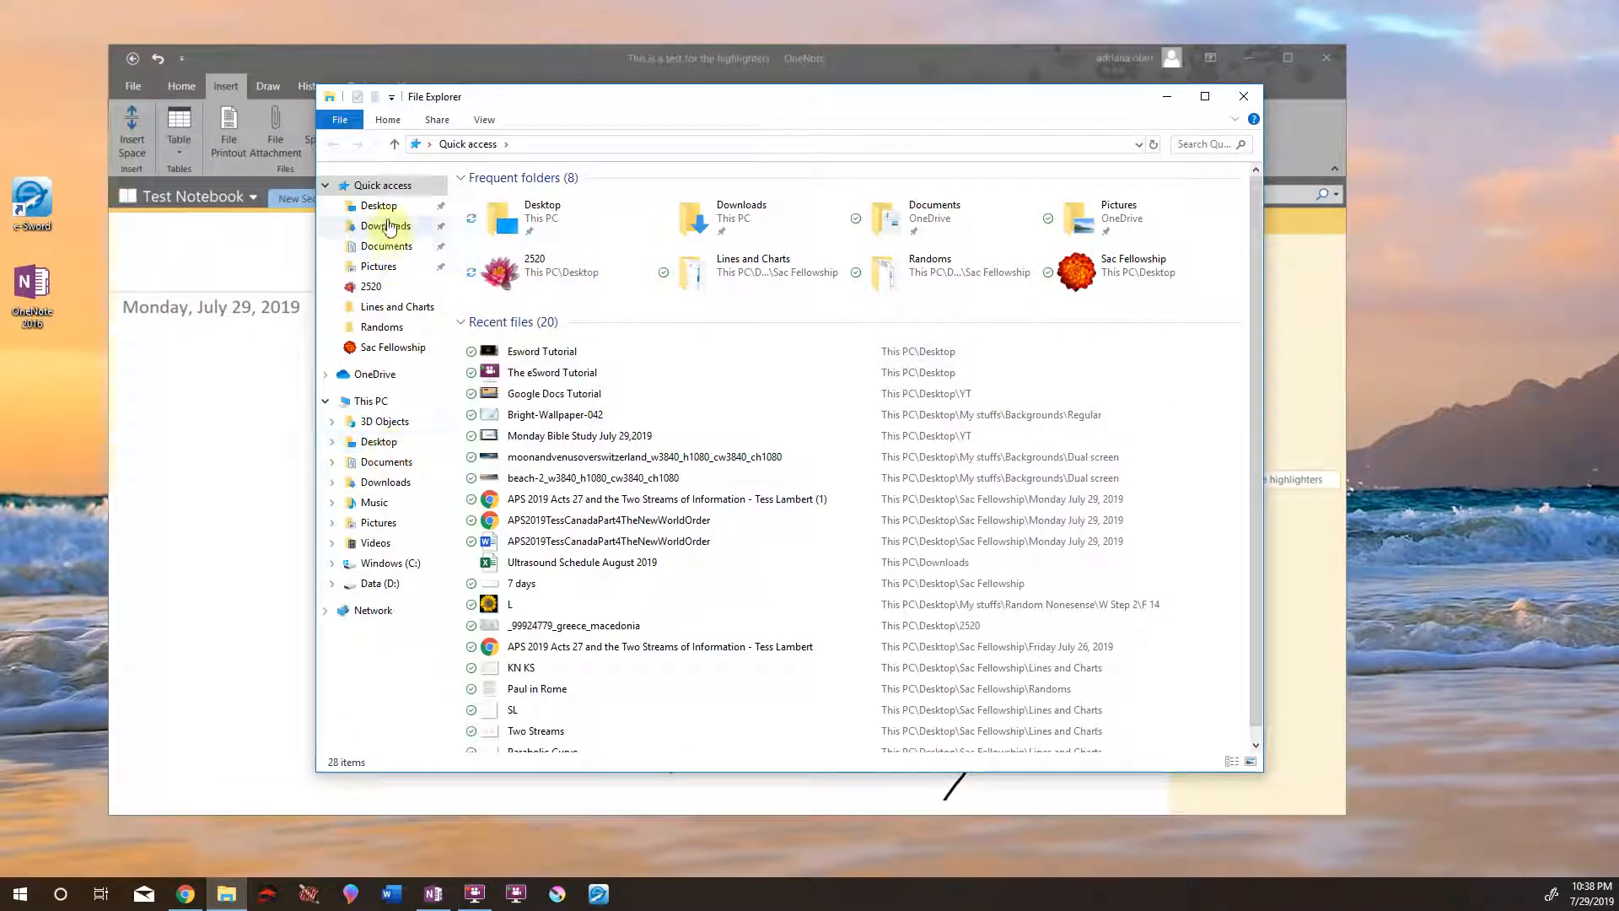
left_click(378, 206)
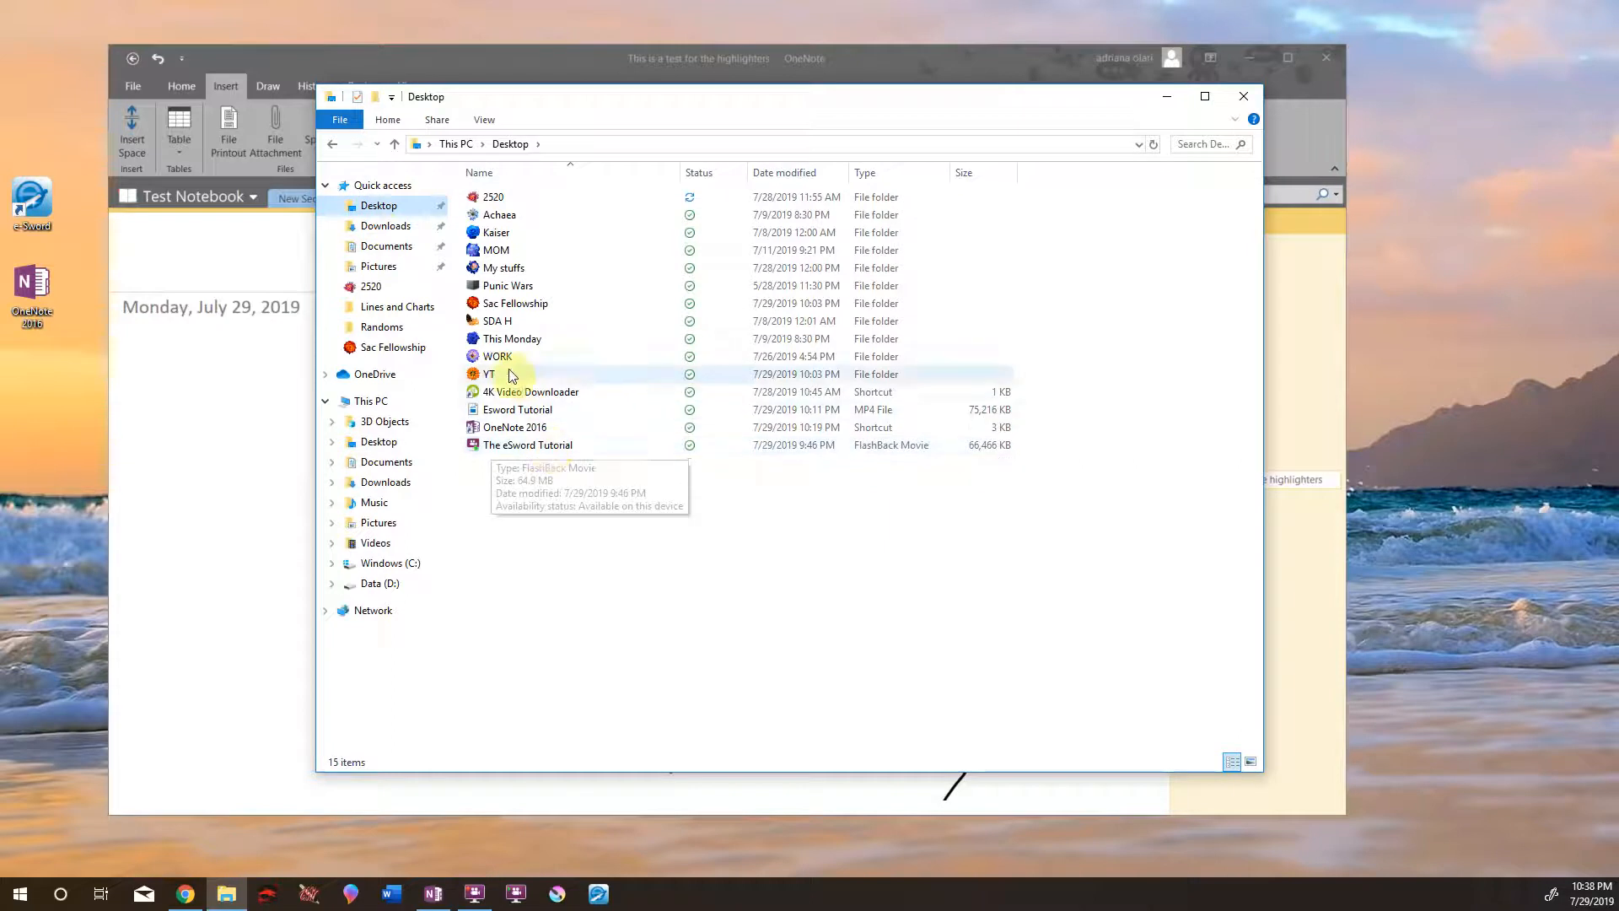
left_click(510, 305)
double_click(510, 305)
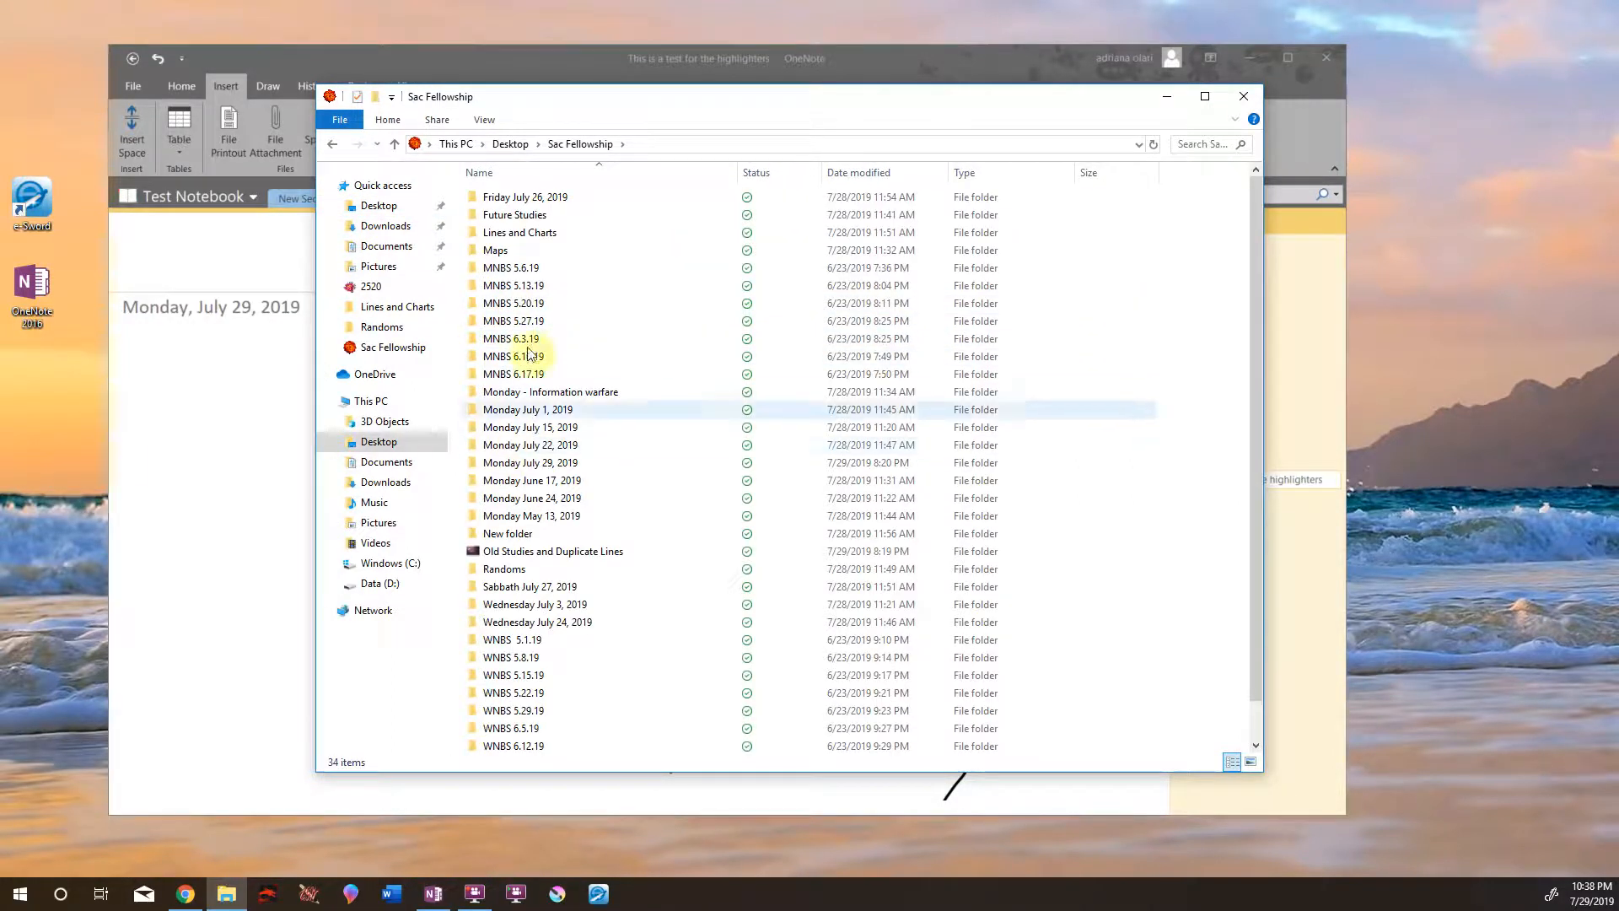
double_click(540, 233)
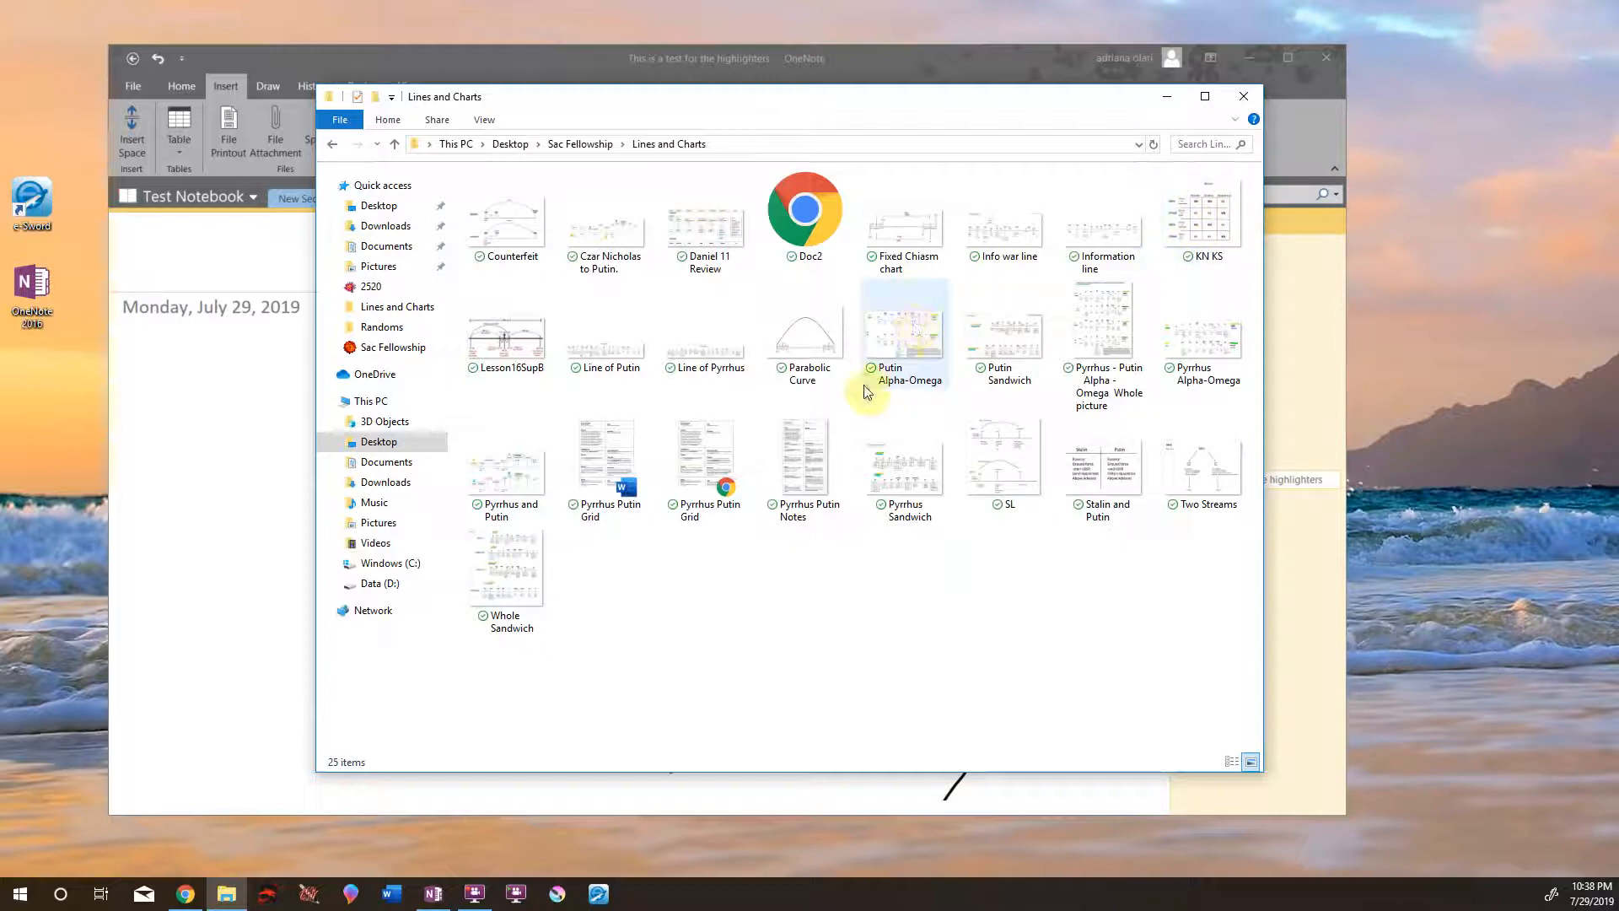
- Copy the Daniel 11 Review image to the desktop and close File Explorer
left_click(703, 231)
right_click(703, 232)
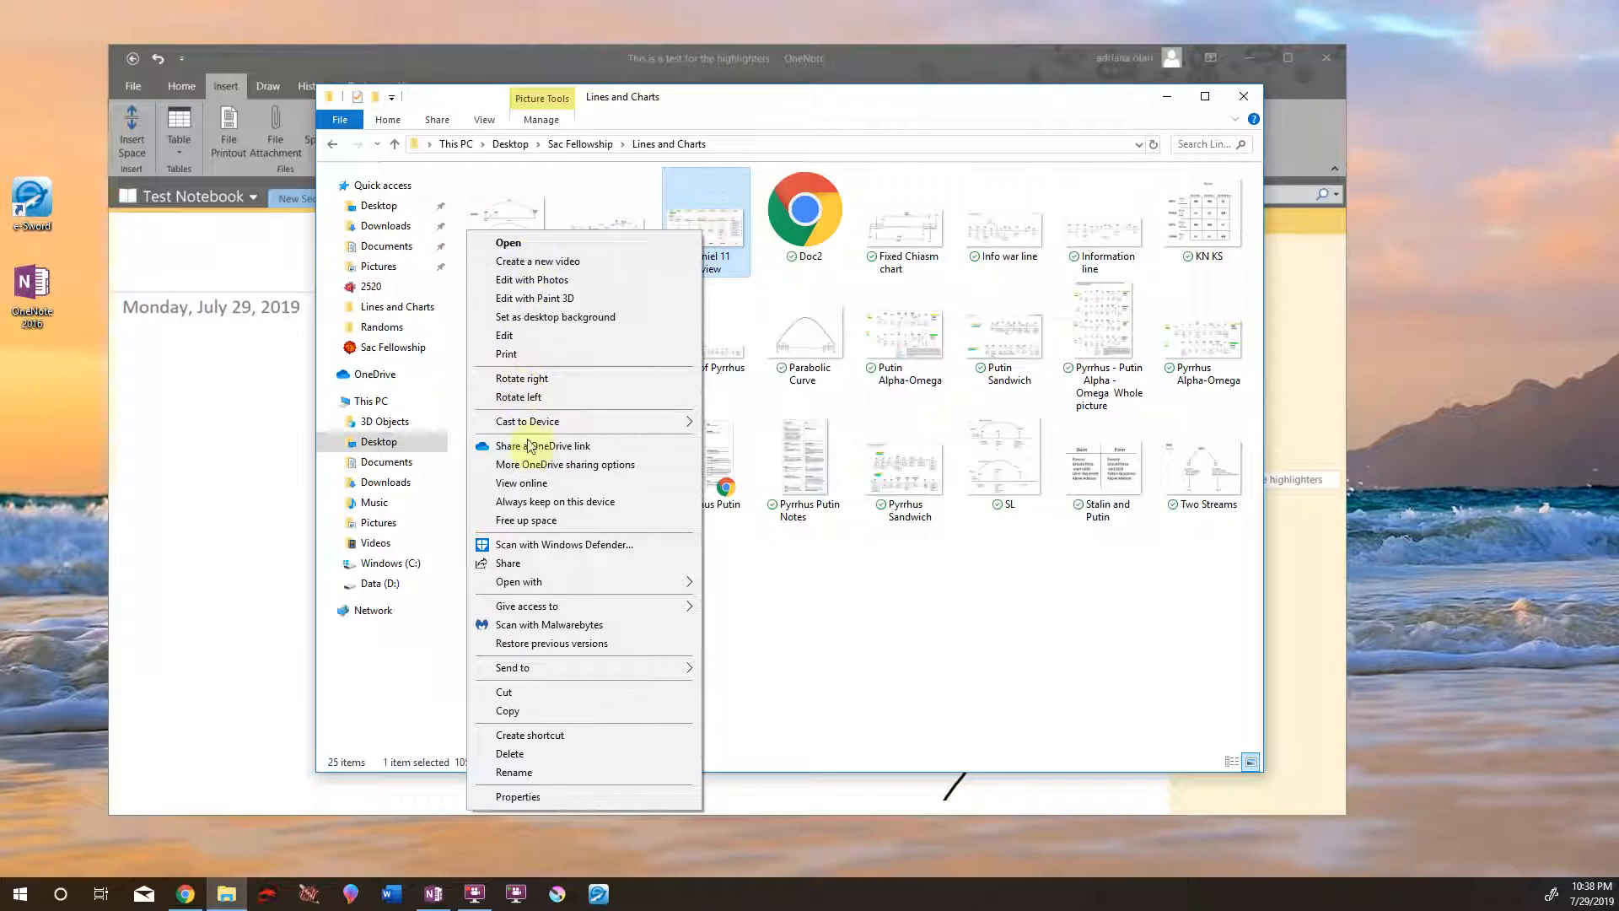
left_click(508, 710)
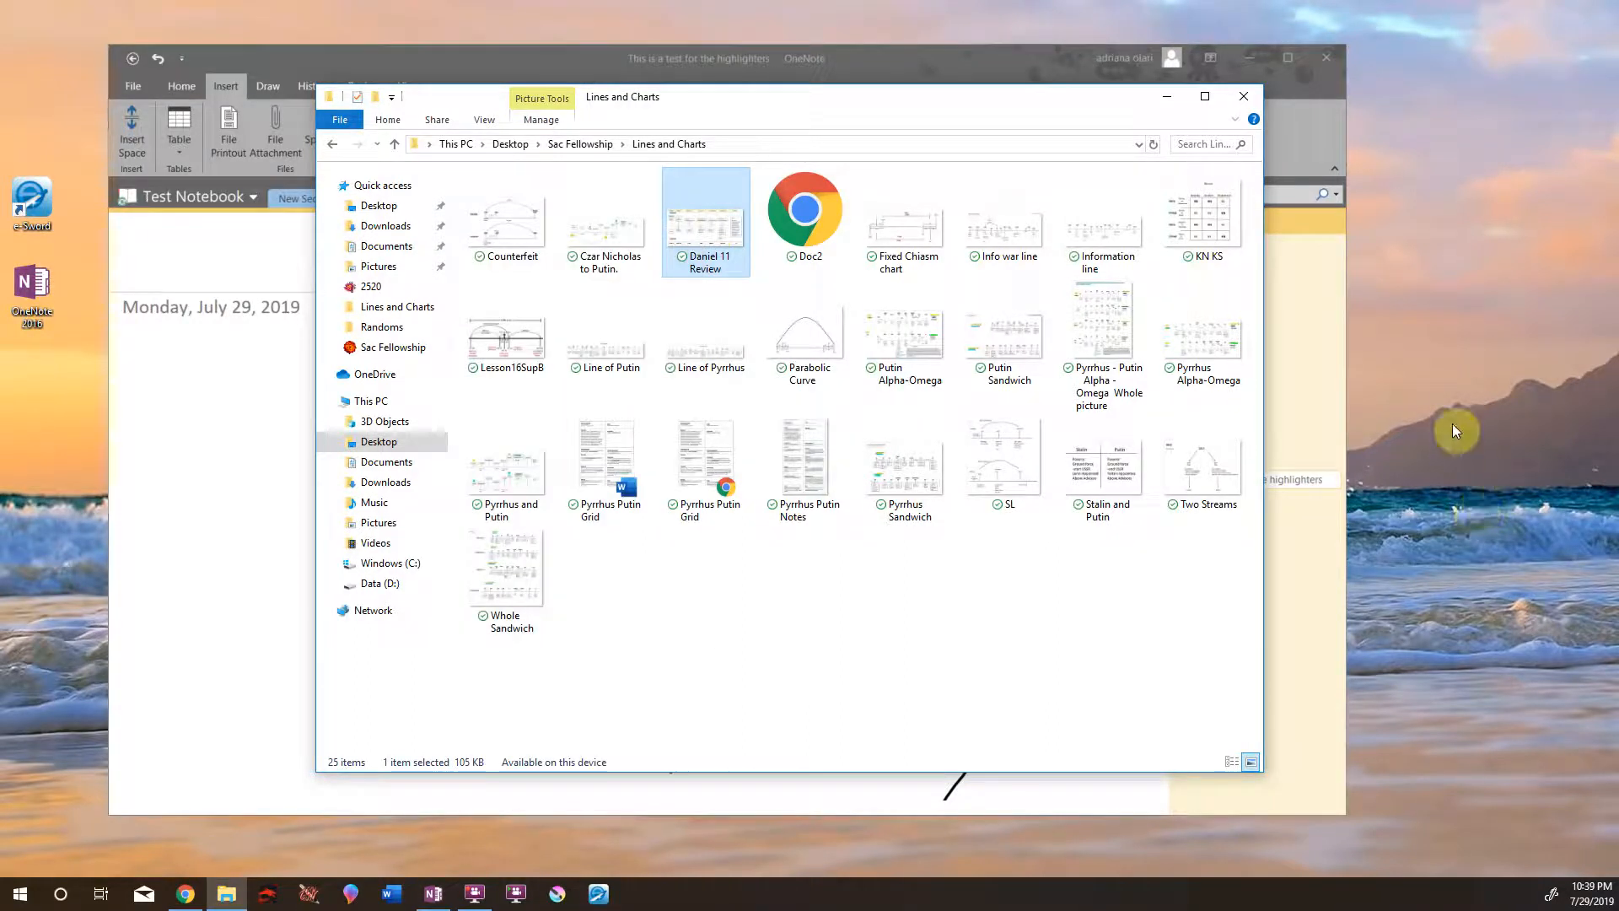
right_click(1451, 310)
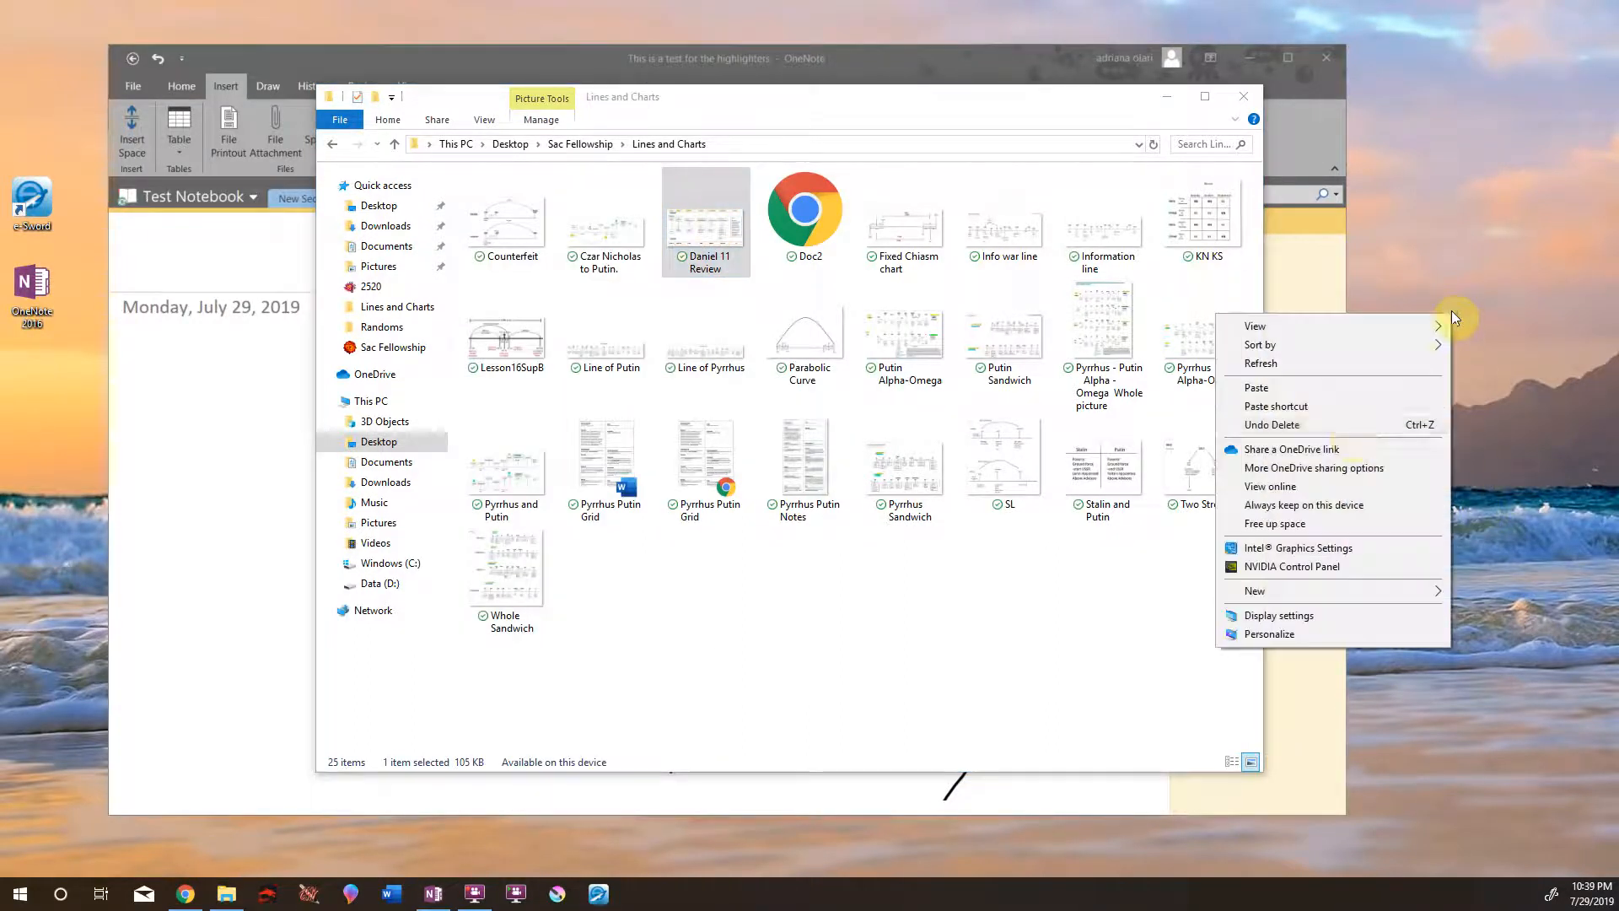
left_click(1282, 382)
left_click(1243, 99)
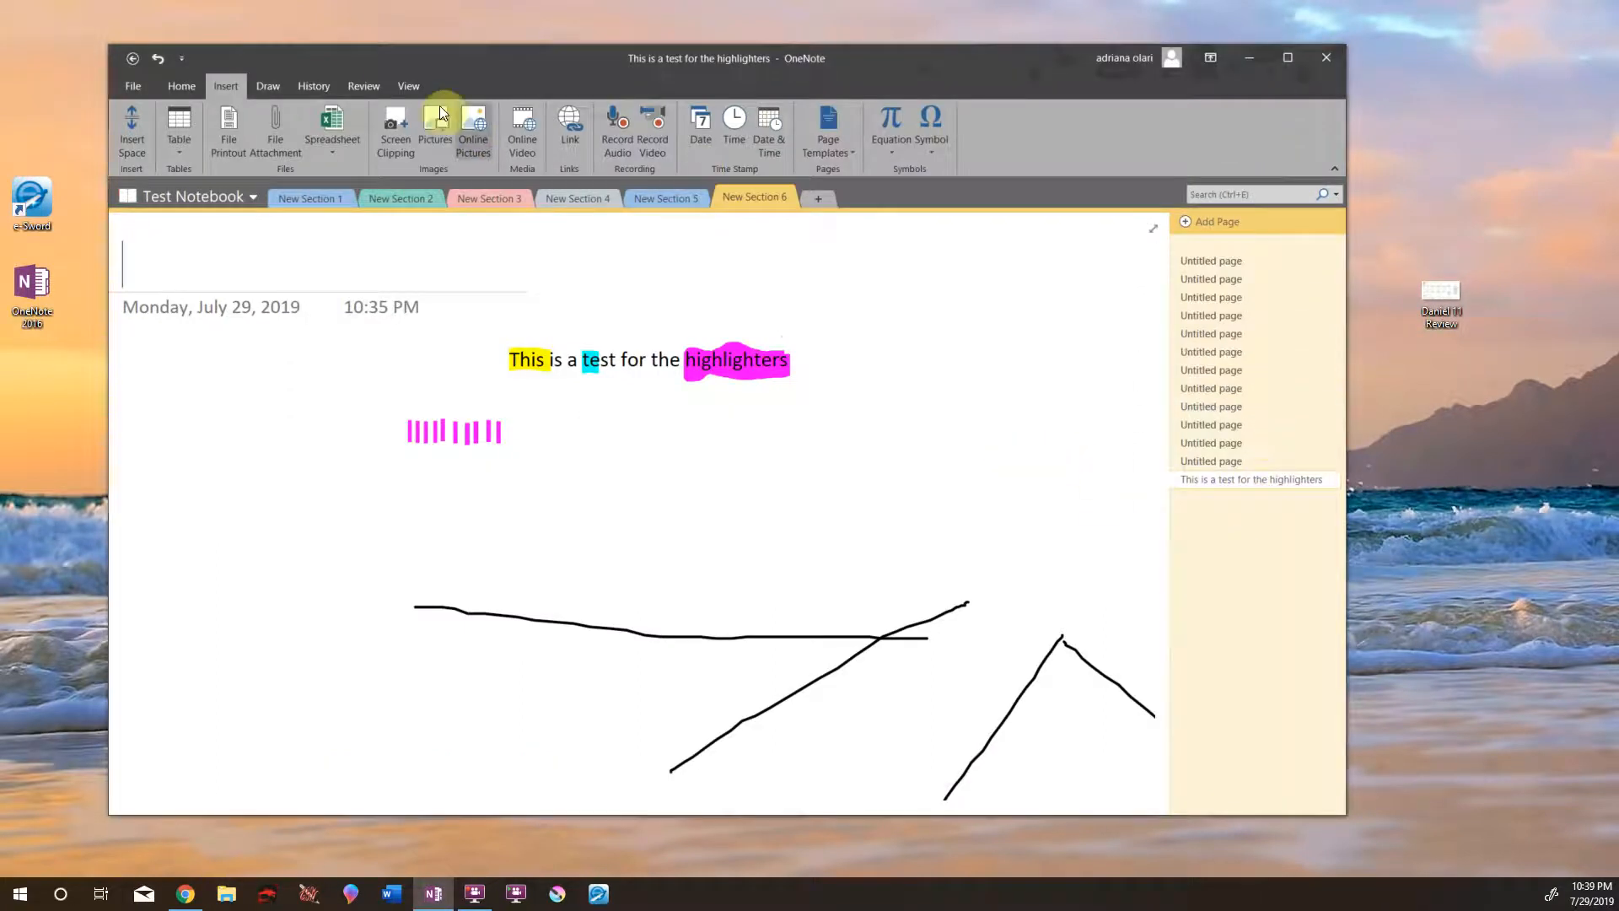
- Zoom the OneNote page out to 46% and place the Daniel 11 Review image from the desktop on it
left_click(396, 81)
left_click(432, 134)
left_click(432, 134)
left_click(432, 134)
left_click_drag(1425, 290, 713, 453)
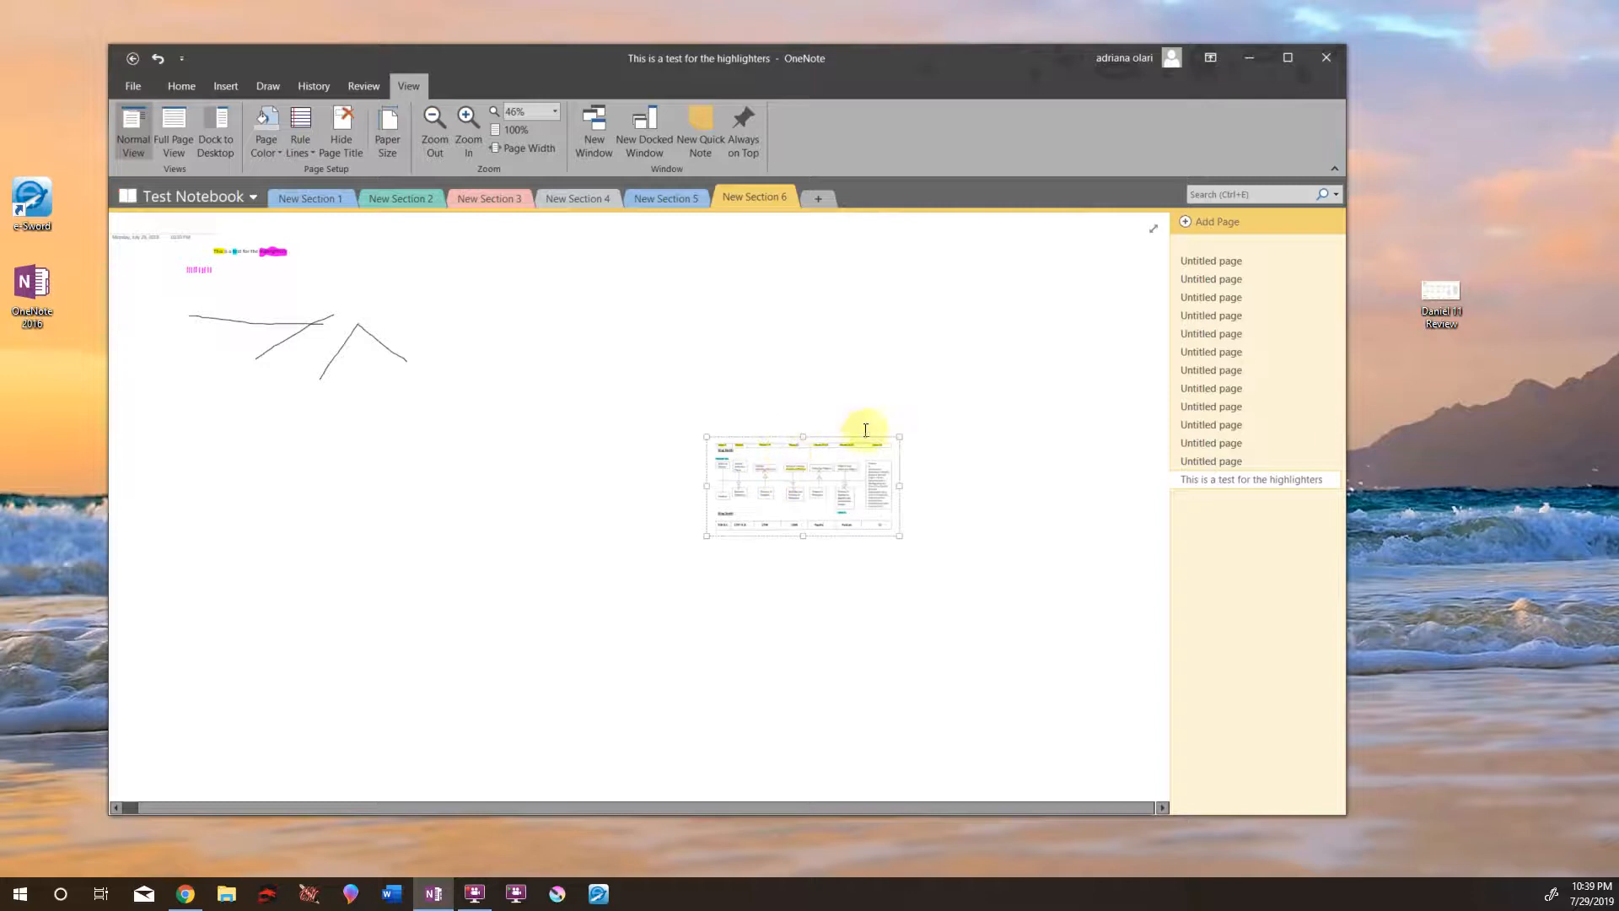
- Enlarge the Daniel 11 Review chart and position it below the highlighted text, covering most of the hand-drawn lines
left_click_drag(900, 436, 1161, 307)
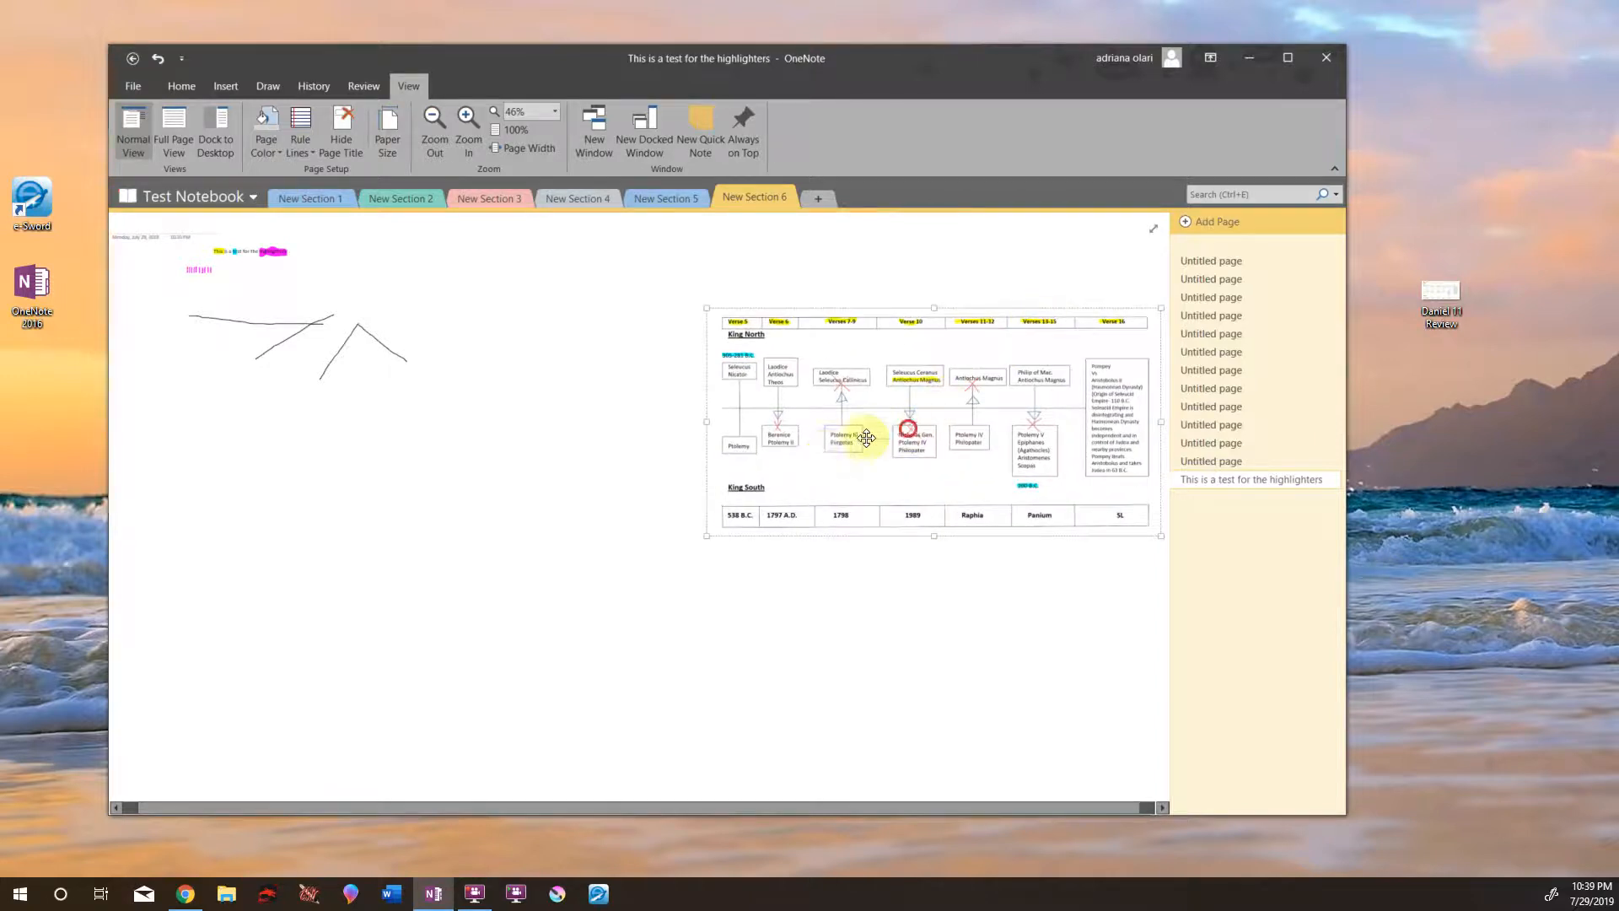
left_click_drag(907, 429, 671, 434)
left_click_drag(463, 549, 317, 650)
left_click_drag(920, 313, 970, 278)
left_click(1051, 415)
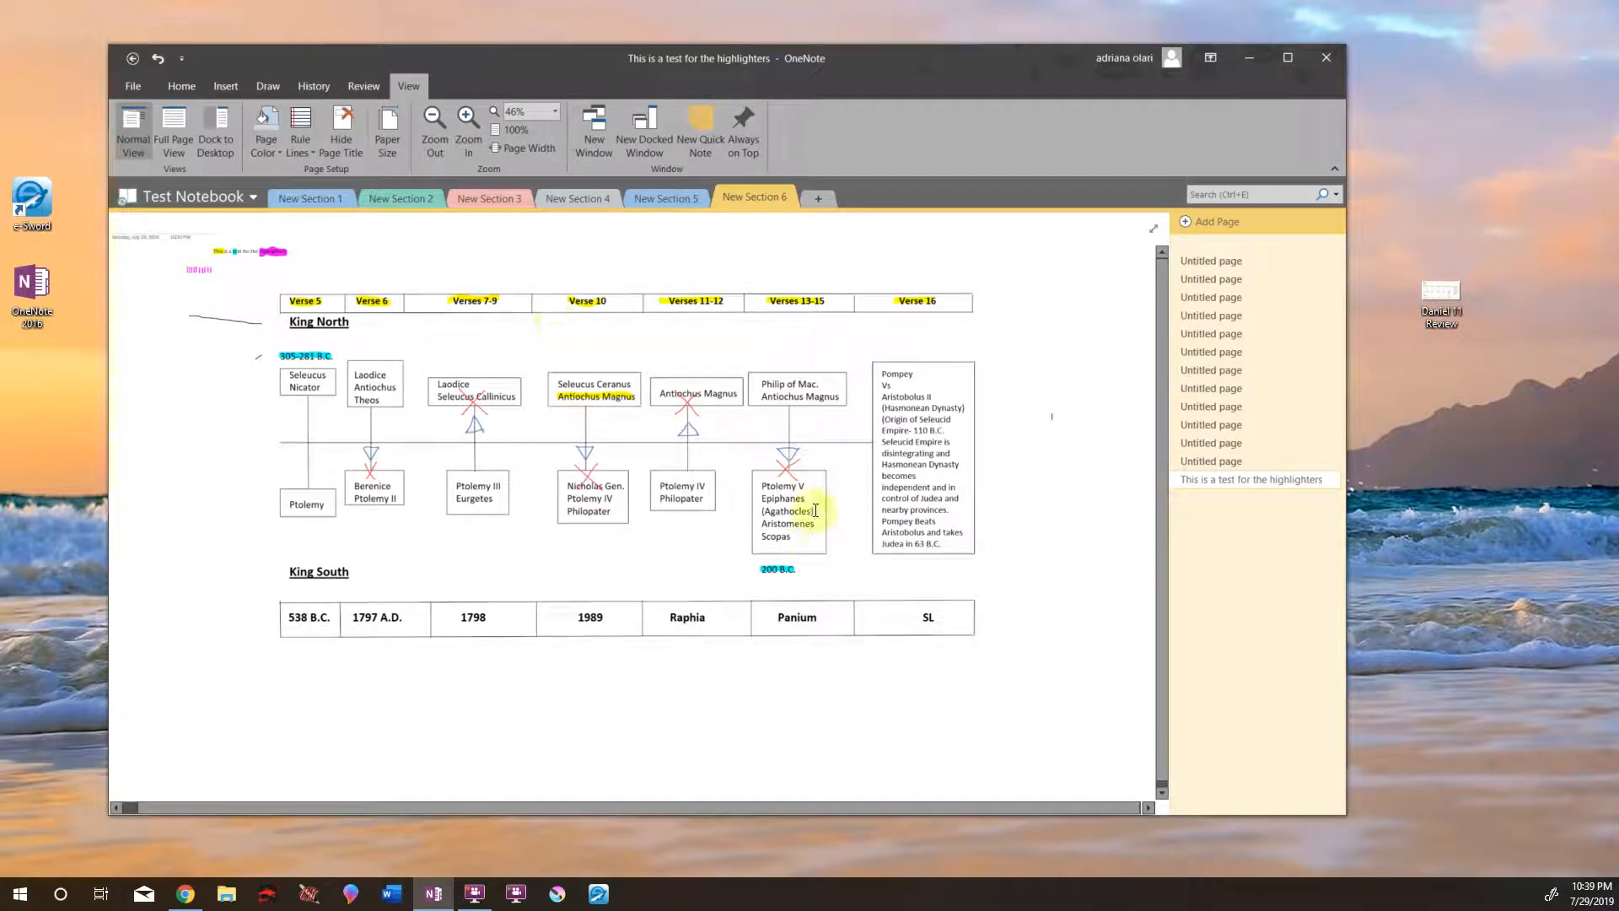
- Deselect the chart and enlarge the OneNote window to show more empty page around it
left_click(252, 501)
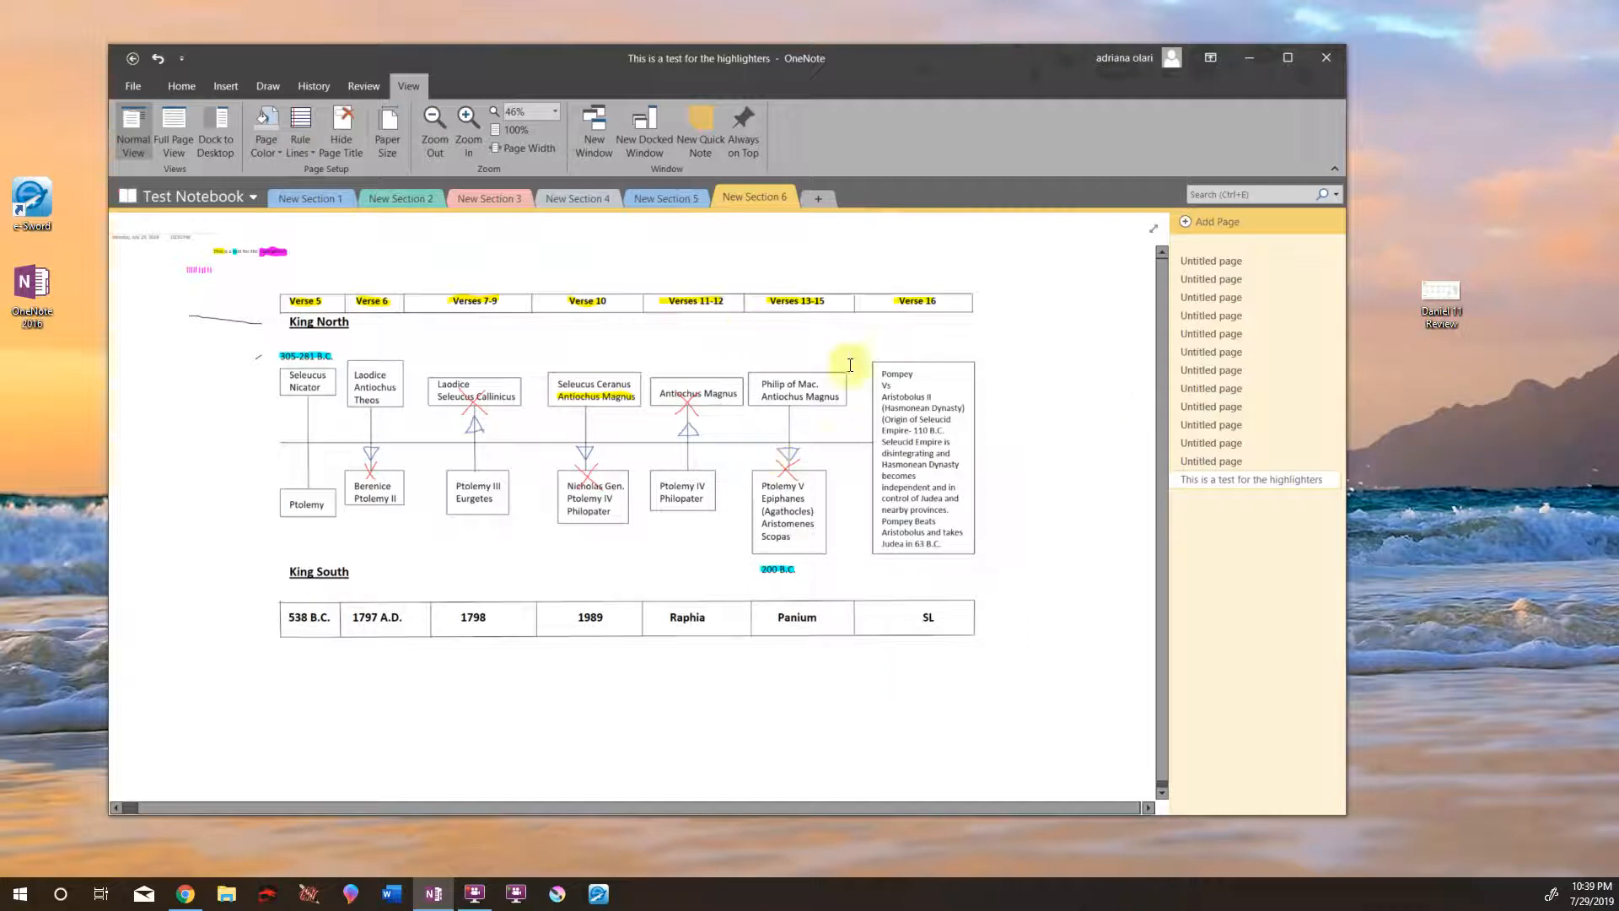
left_click_drag(1347, 813, 1503, 874)
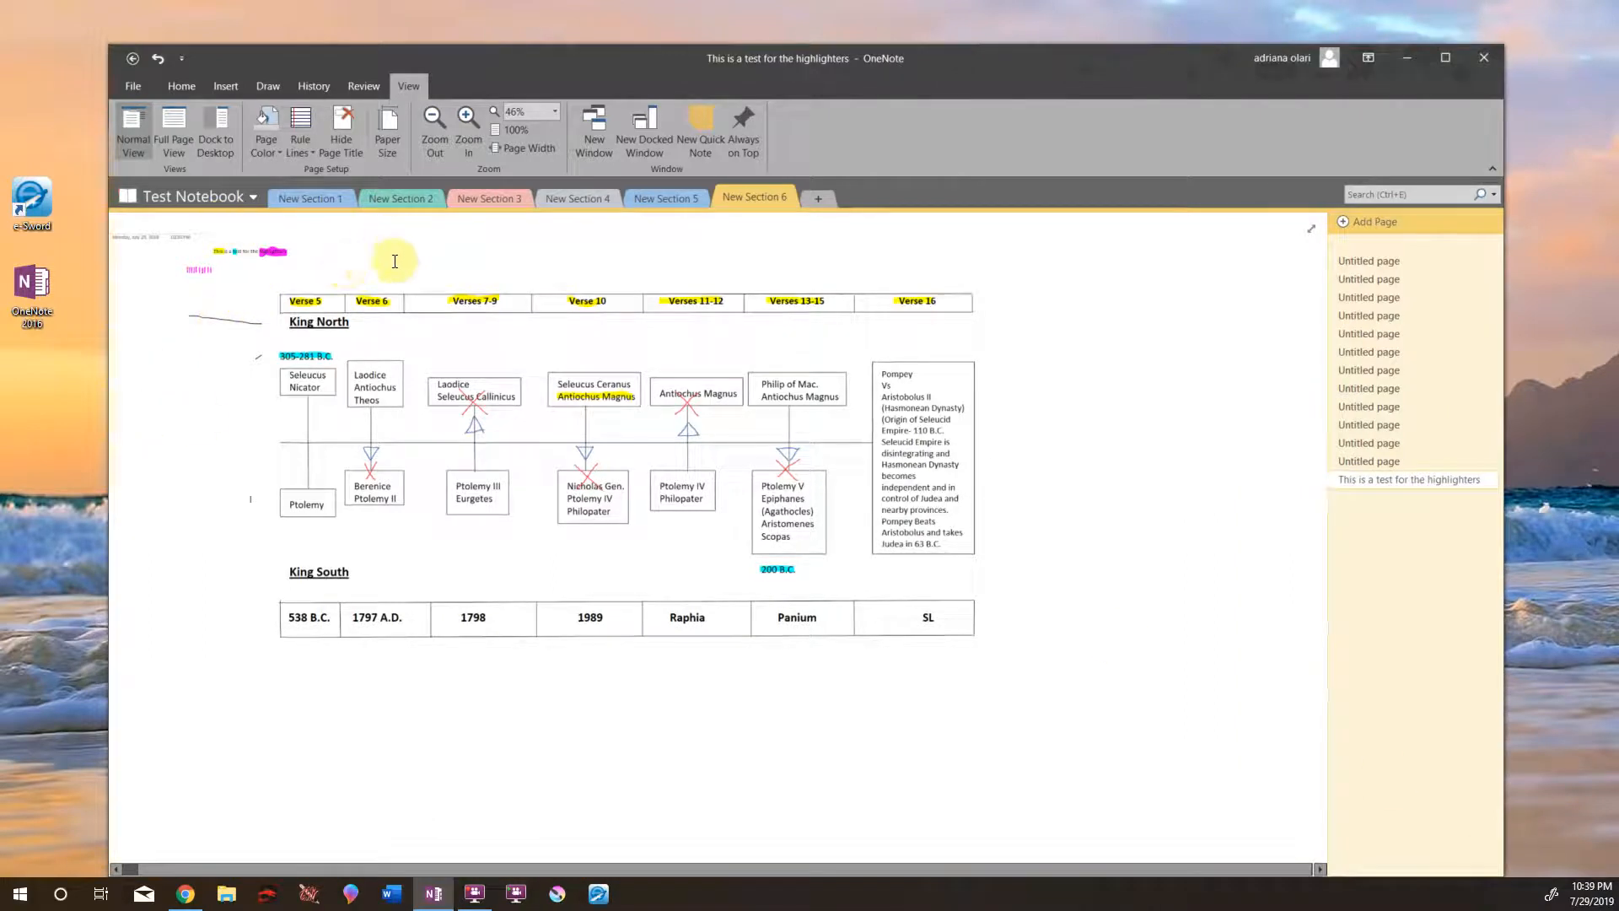
- Open the Bible Study Group notebook from the Notebook Information list
left_click(133, 88)
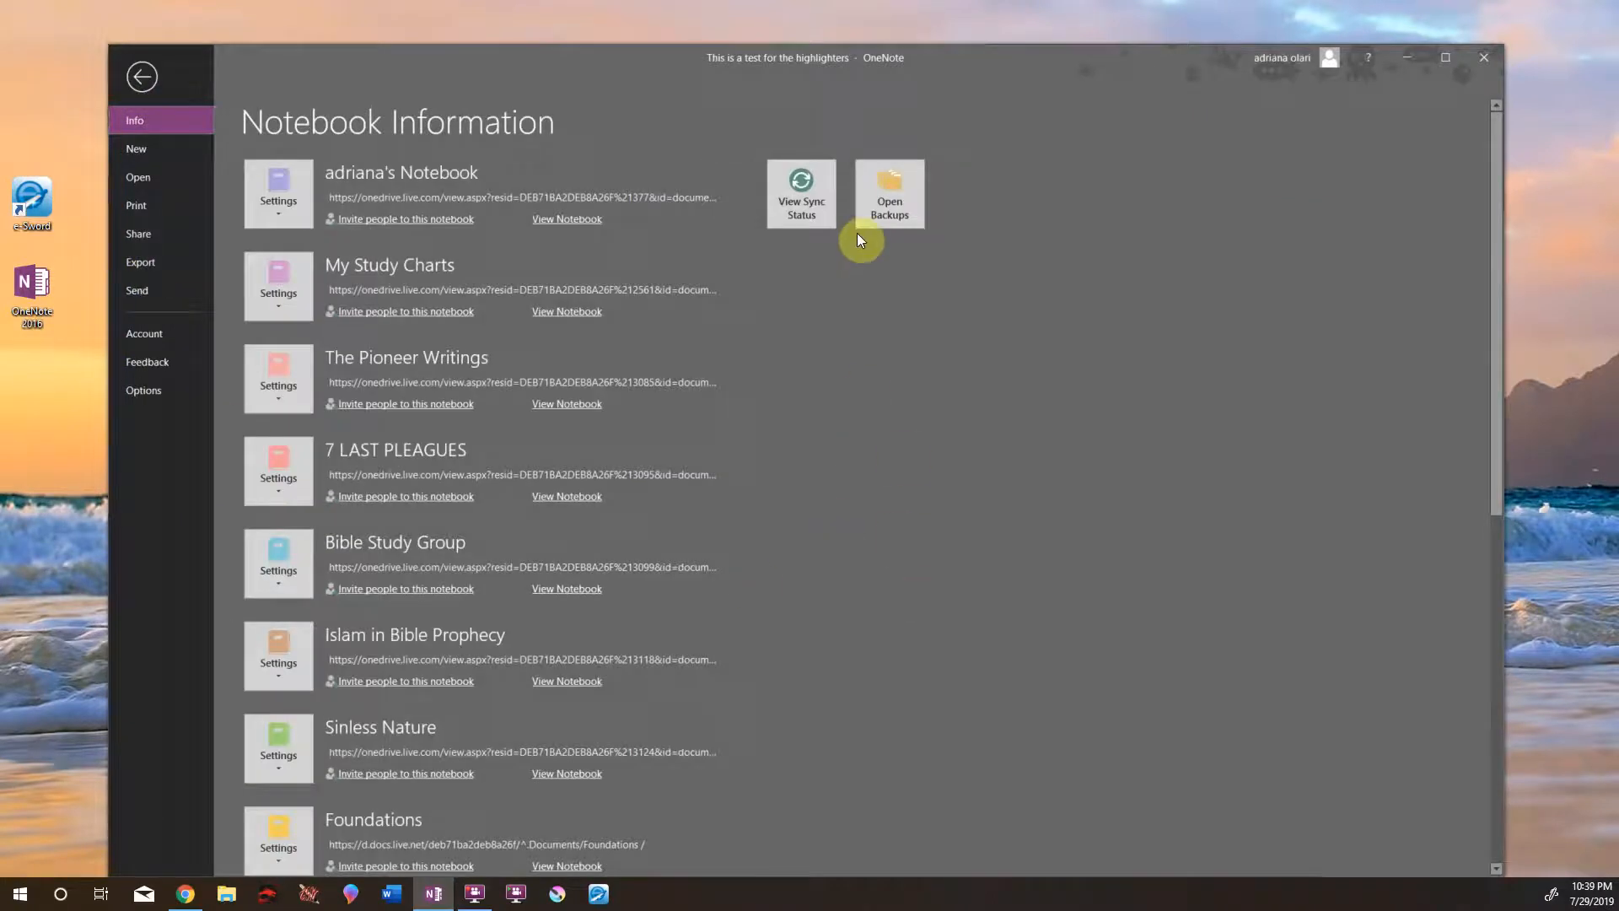
scroll(906, 582, "down", 5)
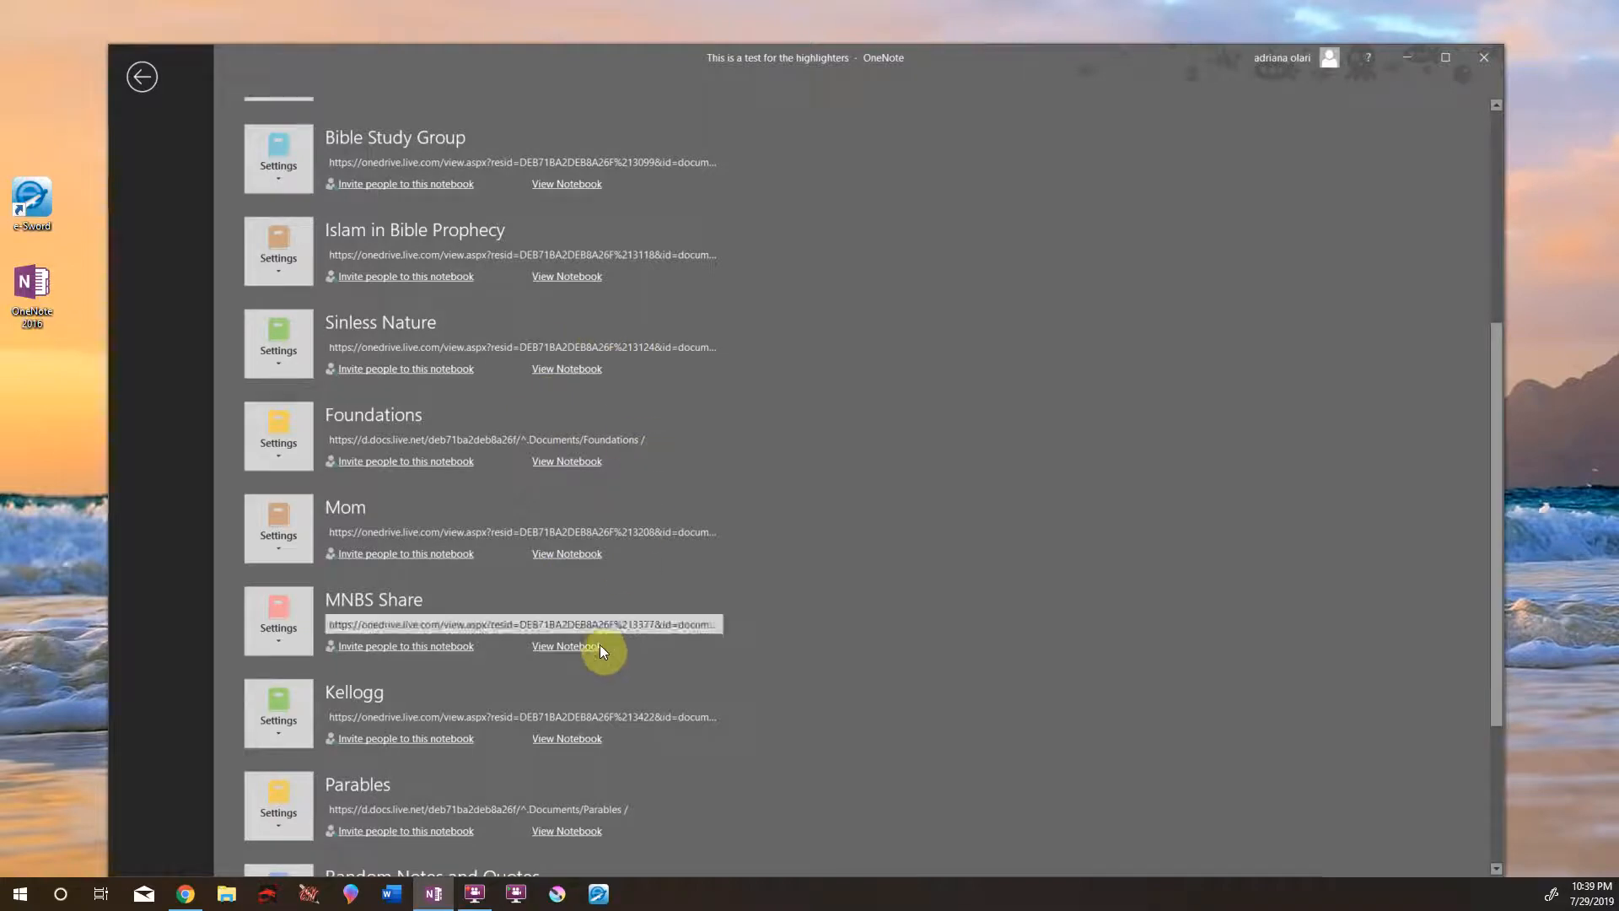
scroll(545, 513, "up", 3)
scroll(553, 464, "up", 1)
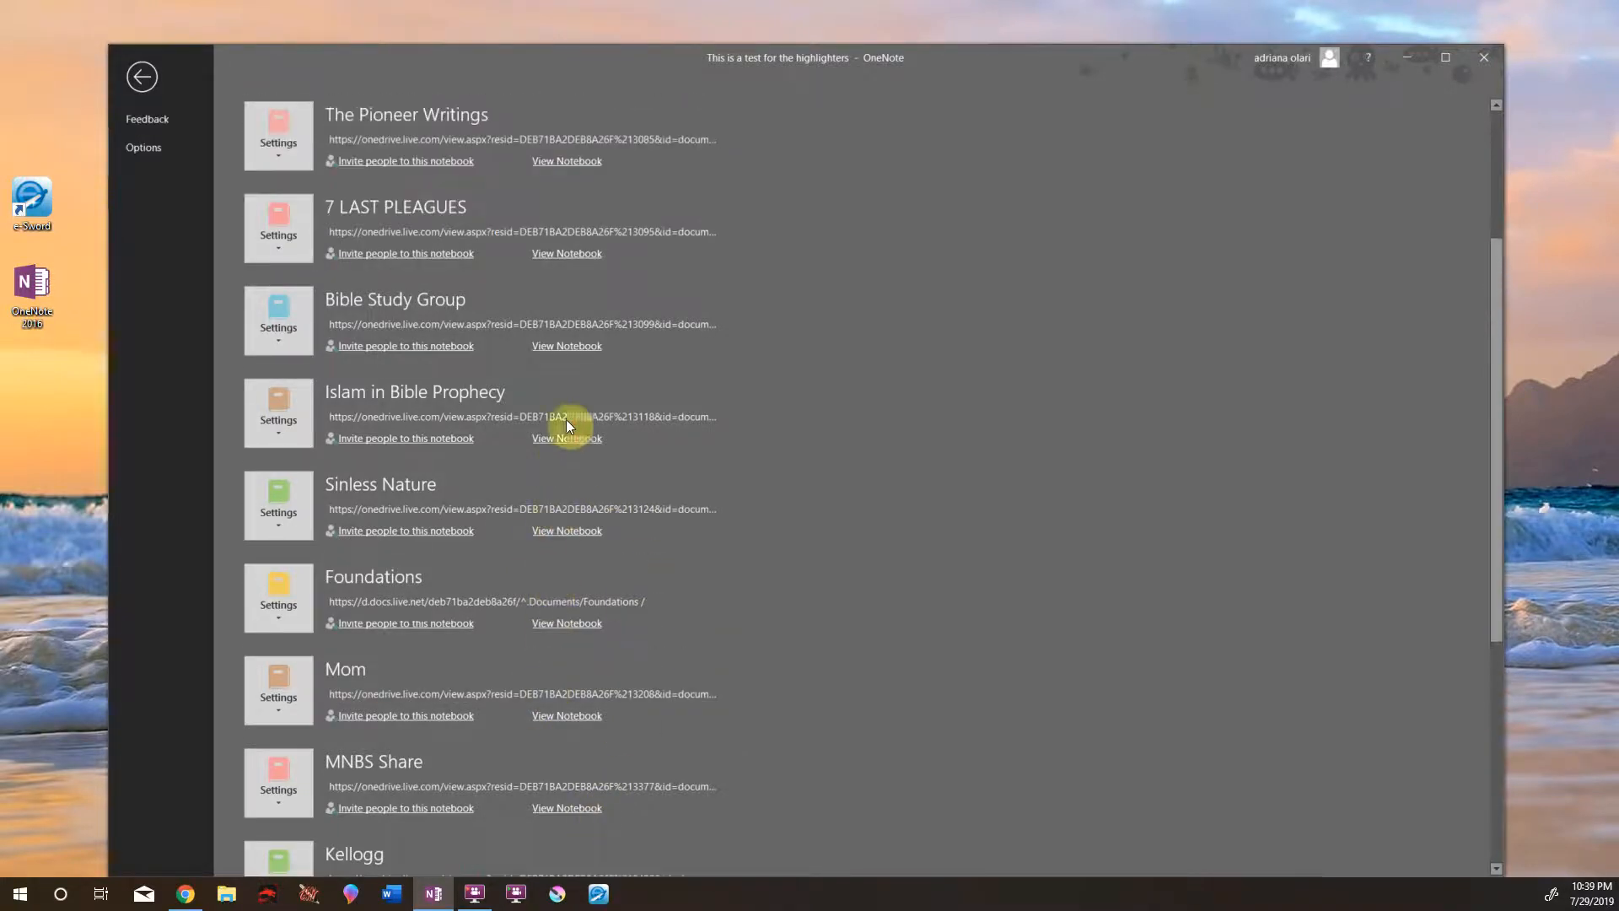
left_click(568, 349)
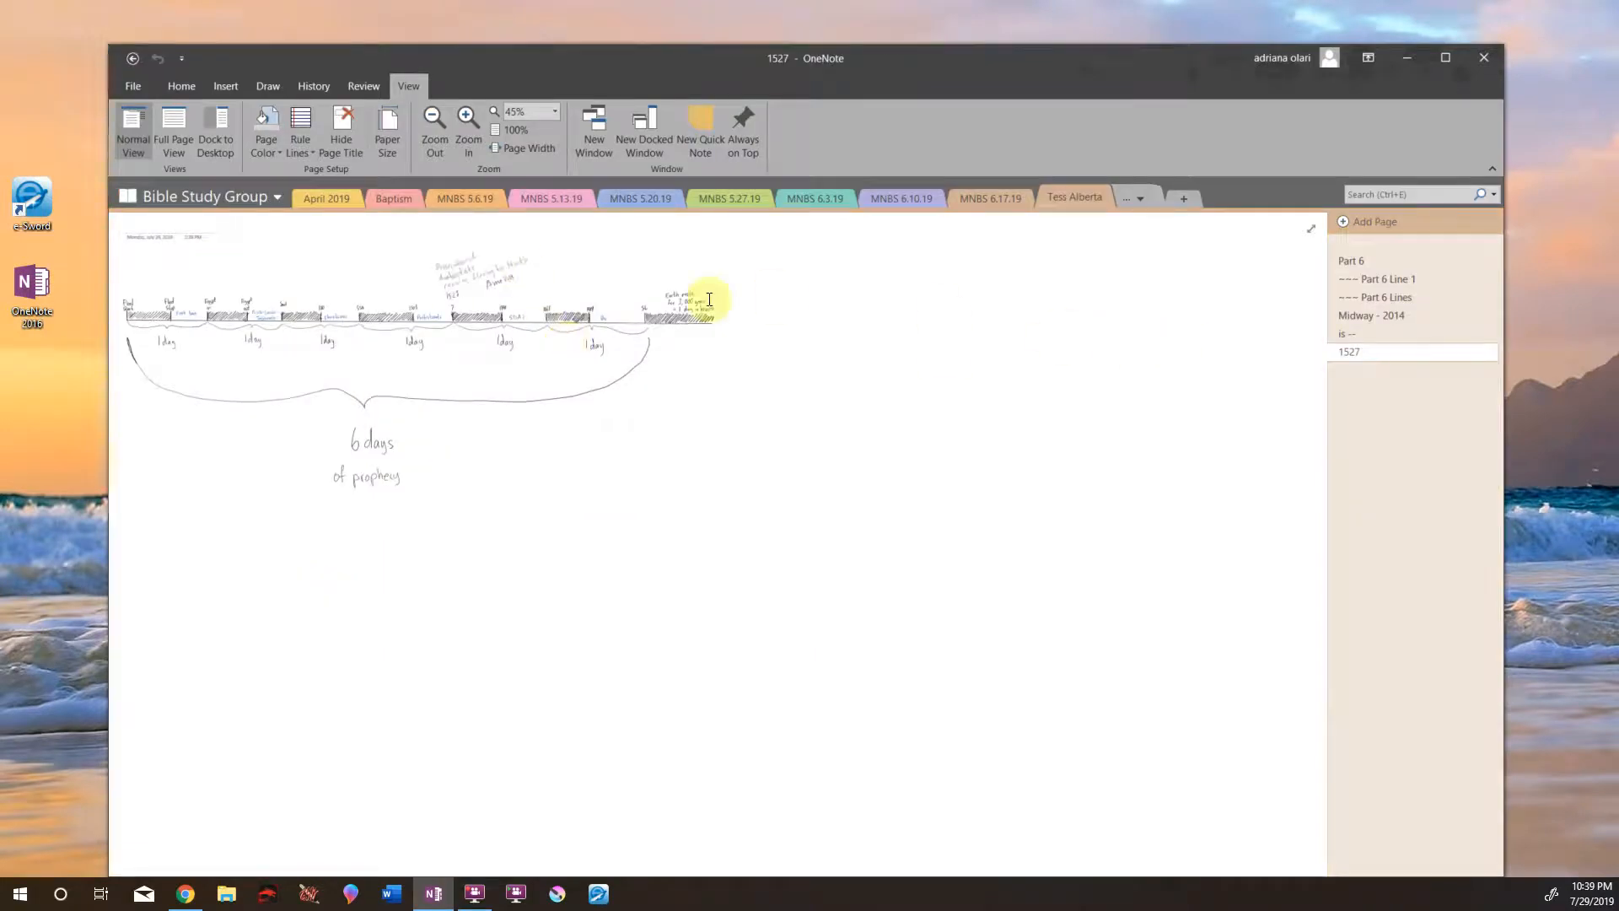
- Browse sections MNBS 5.20.19 and MNBS 5.27.19, viewing pages such as Pyrrhus and Putin, Full line Py. and Line of Pyrrhus
left_click(628, 200)
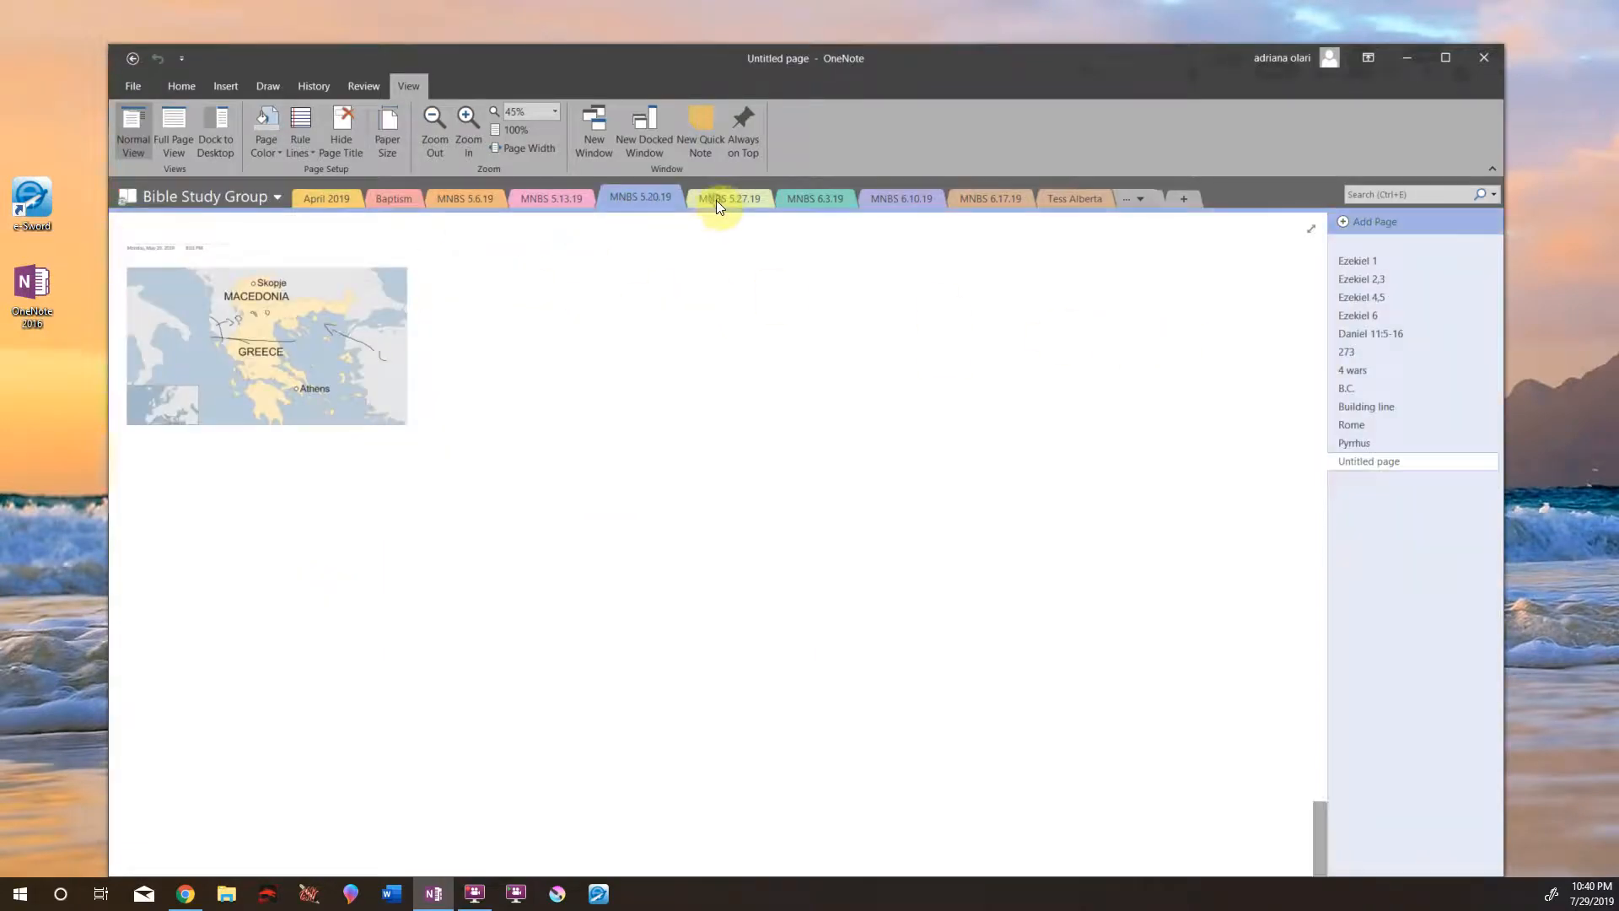
left_click(716, 200)
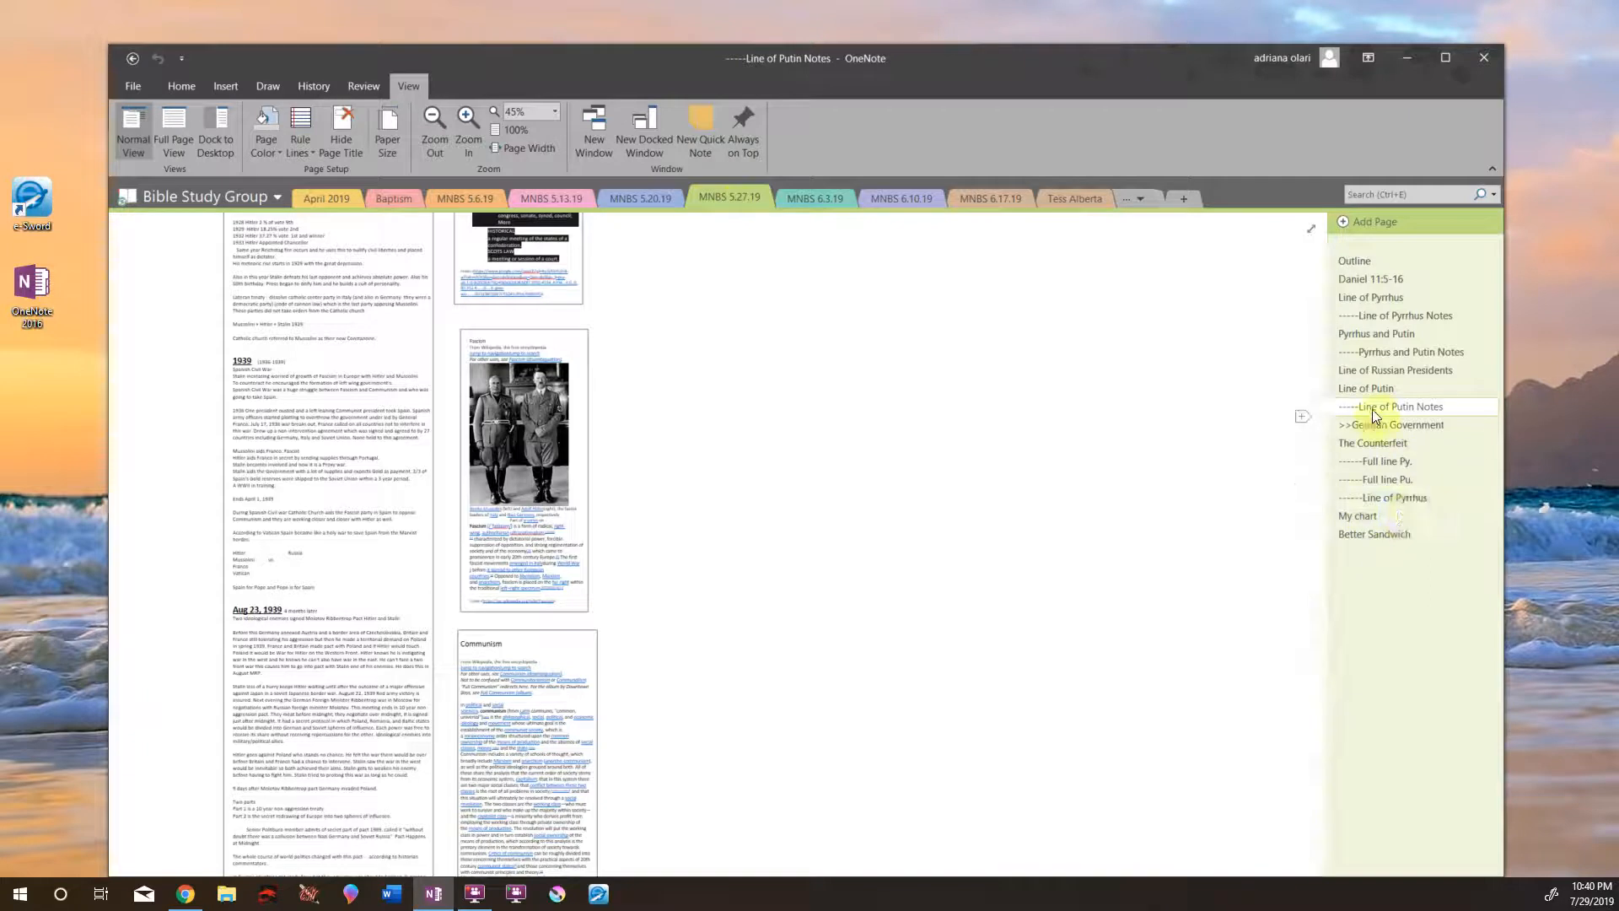
left_click(1374, 352)
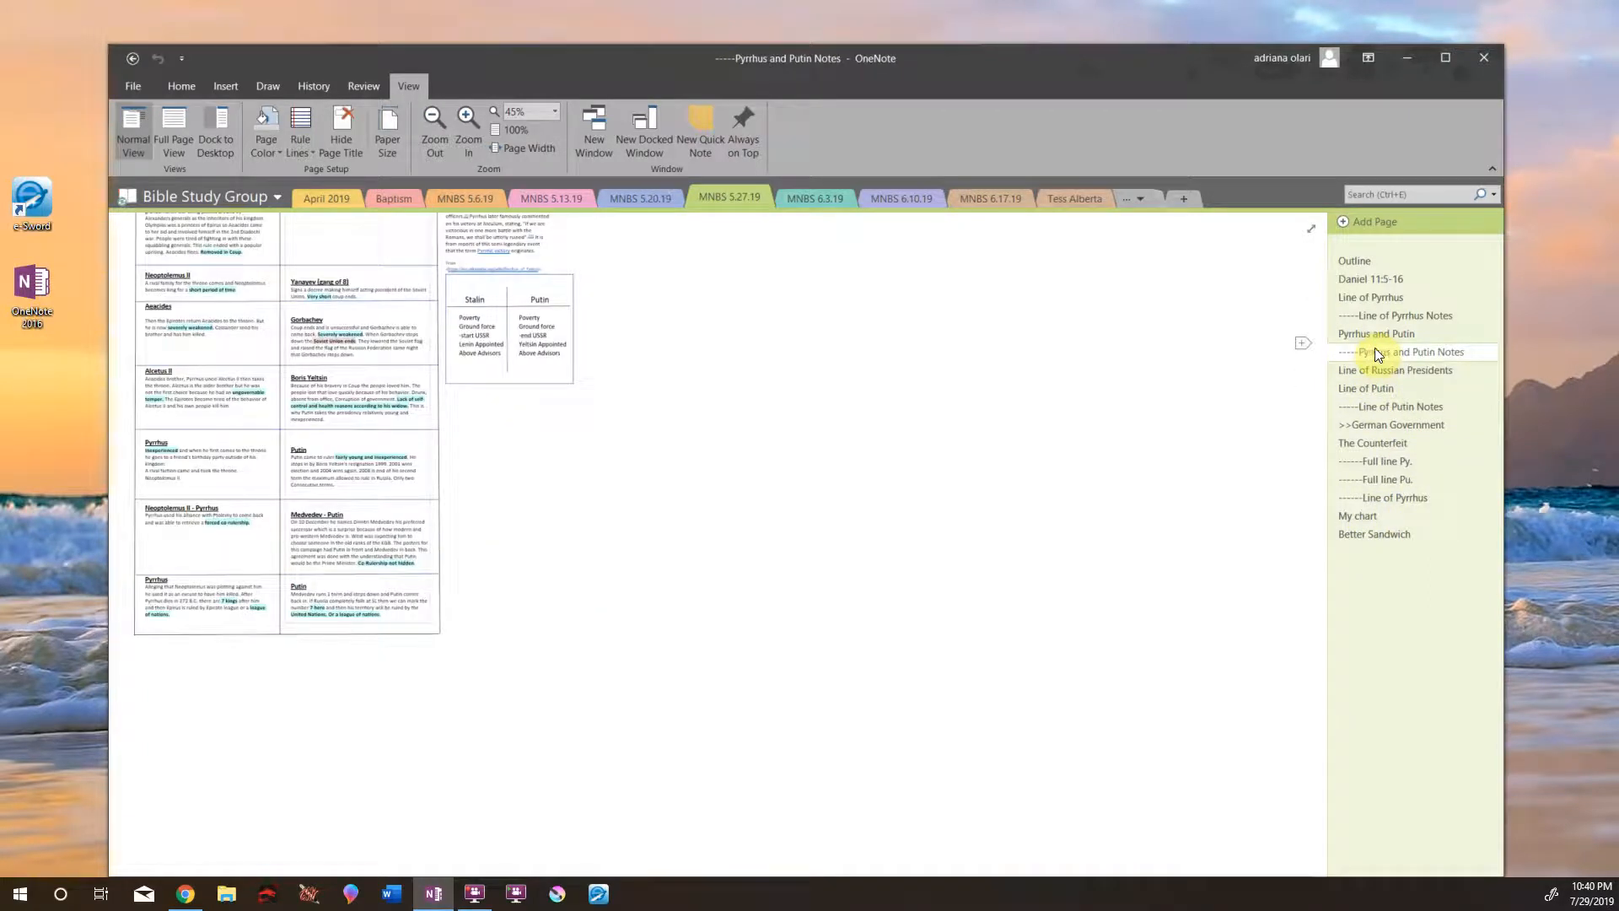
left_click(1383, 334)
left_click(1418, 460)
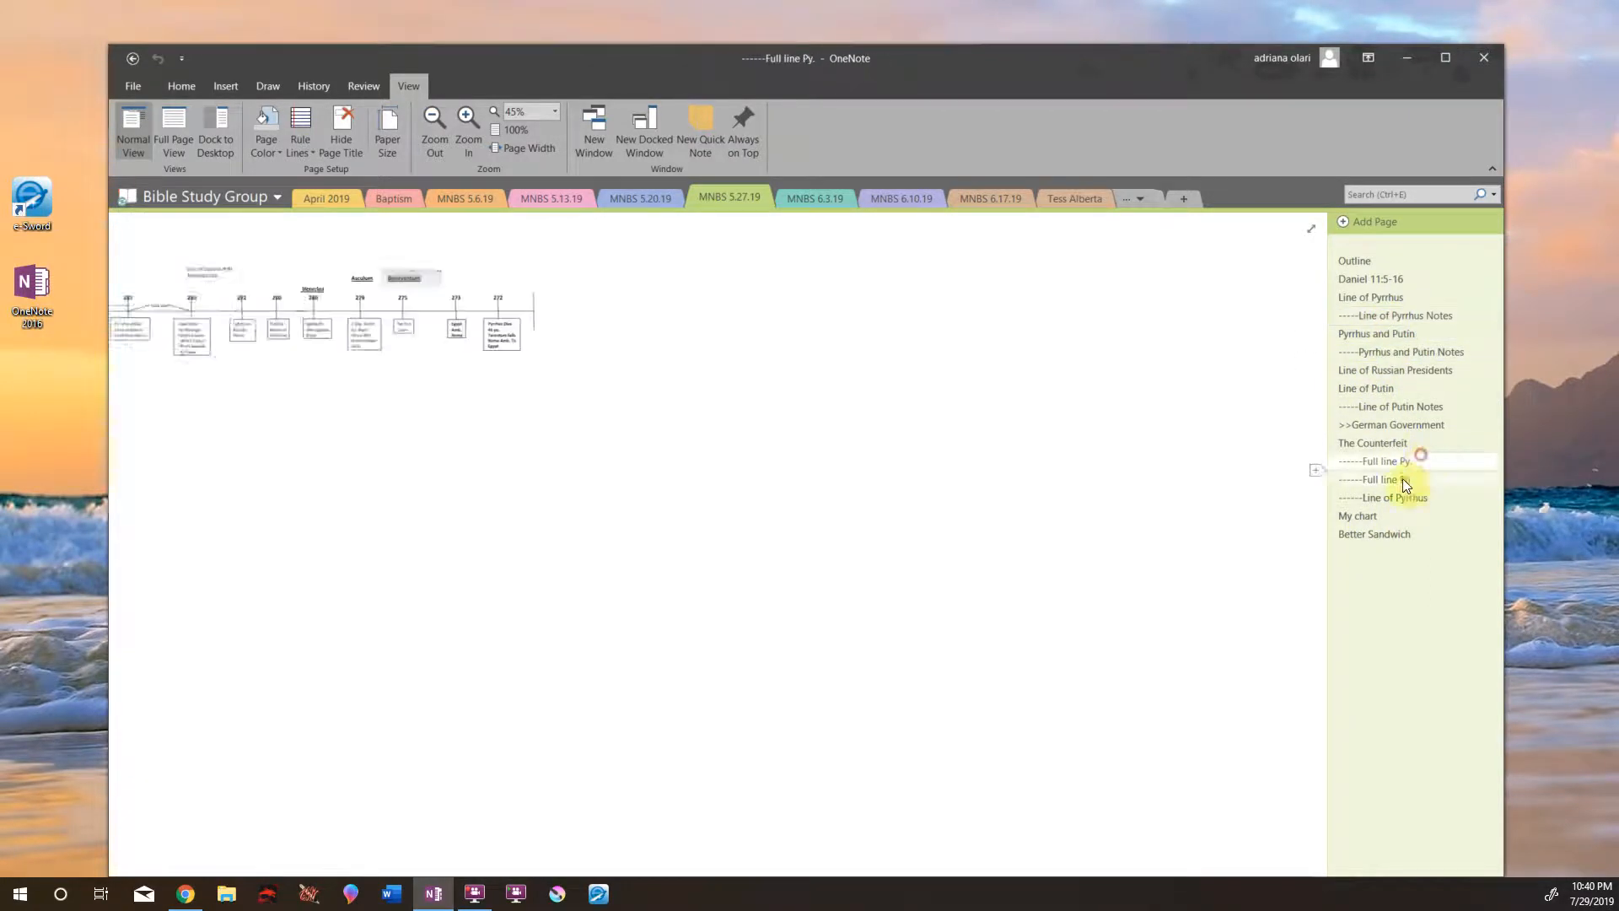
left_click(1403, 478)
left_click(1403, 494)
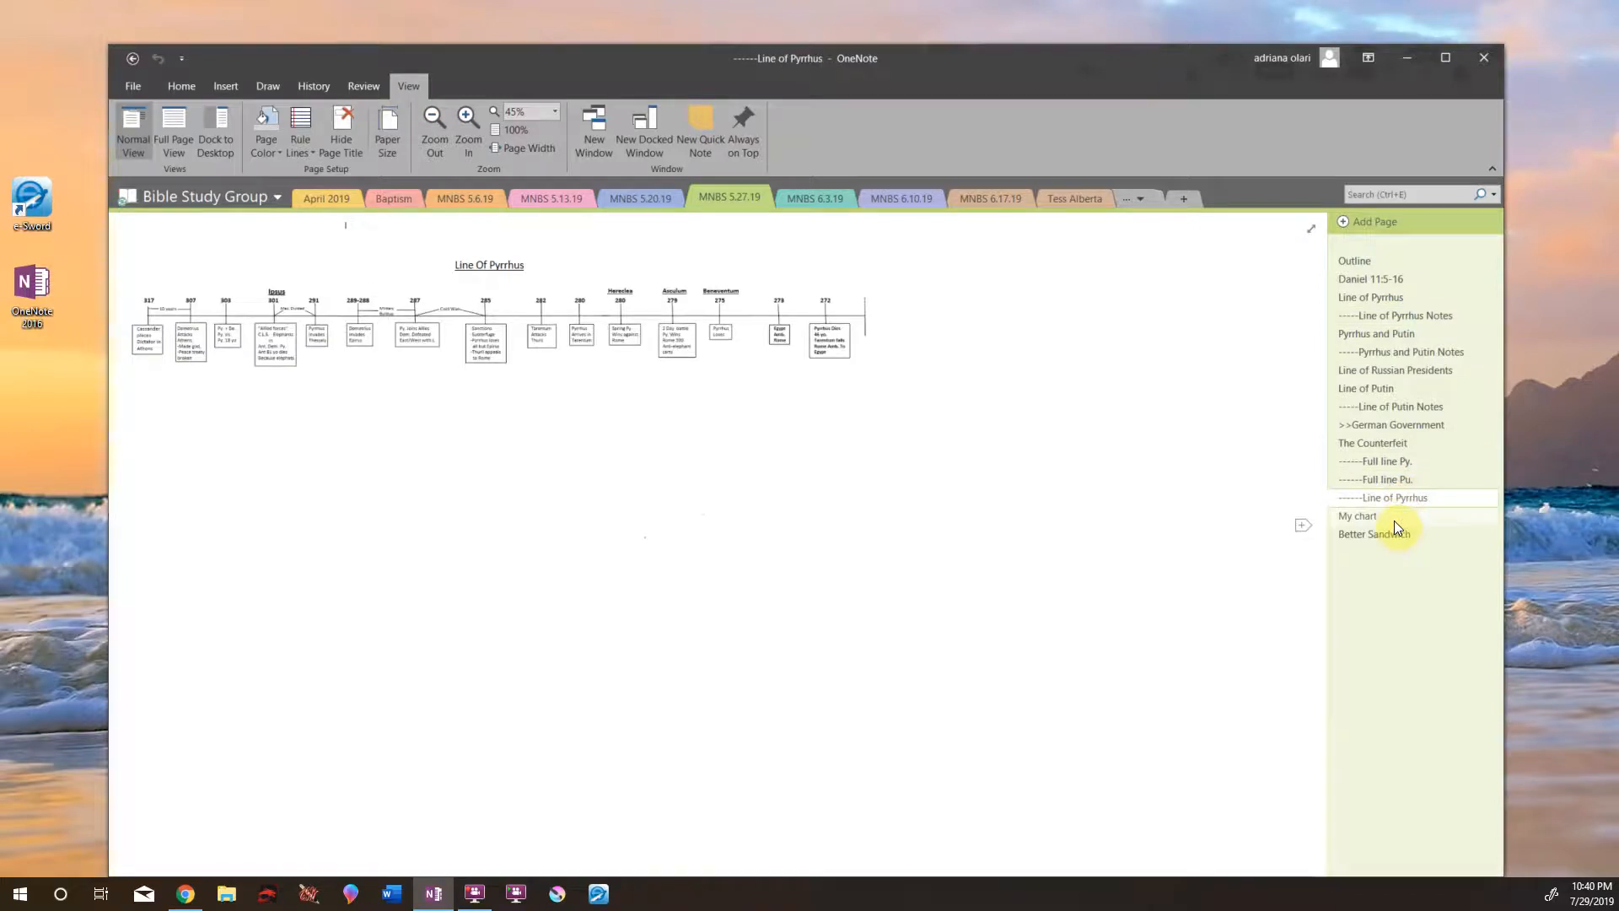
- Open the Big Picture page in section MNBS 6.3.19 and maximize the OneNote window
left_click(809, 196)
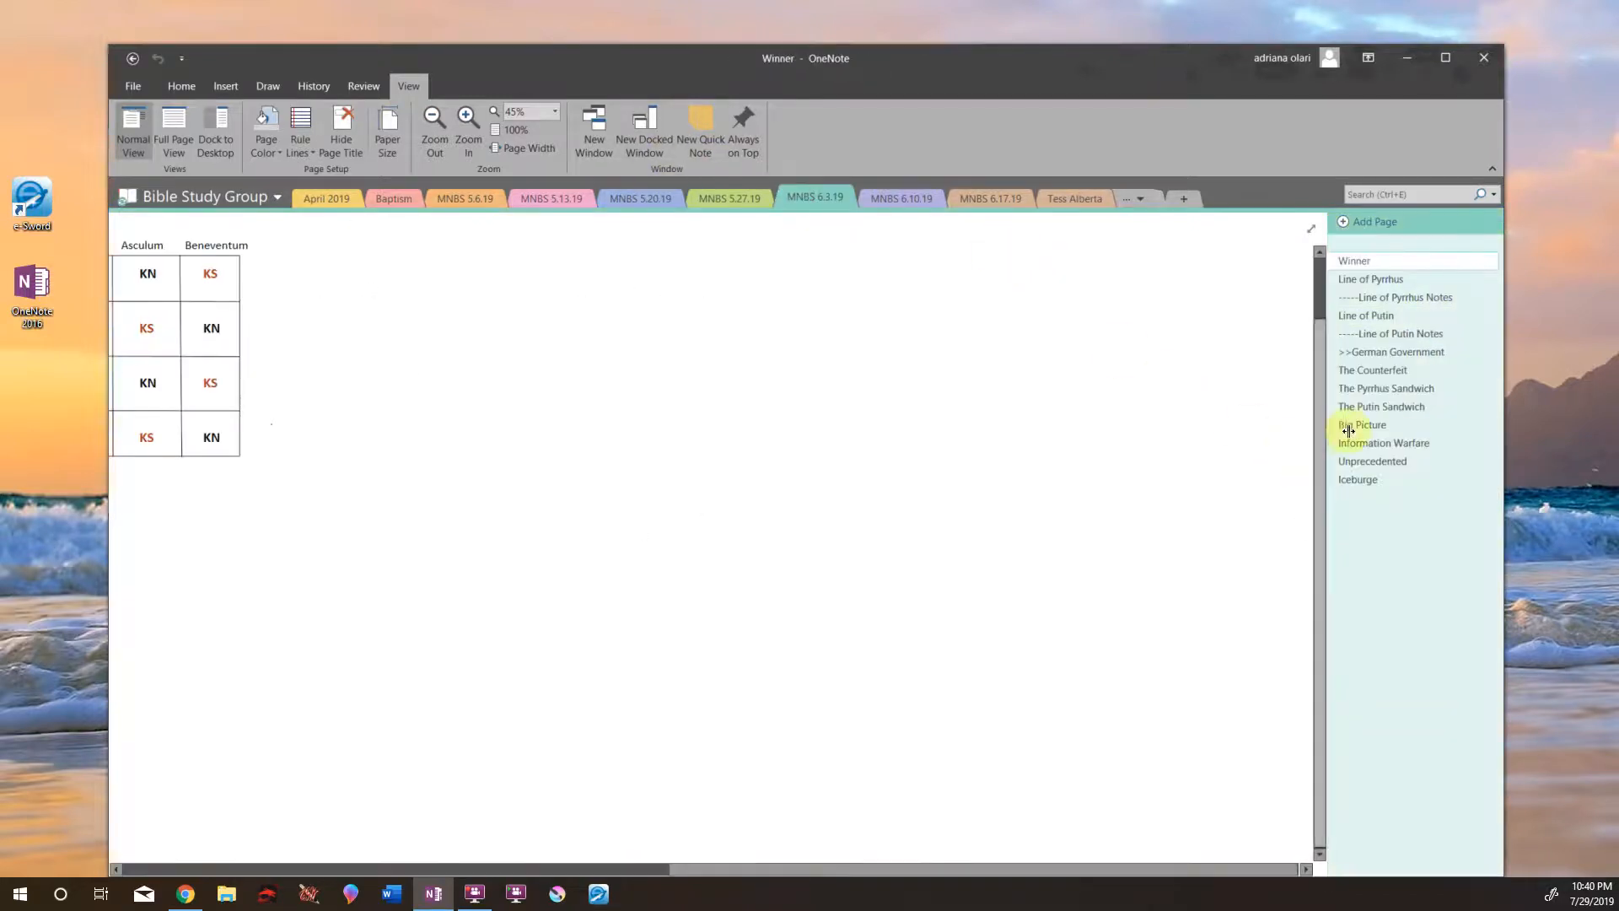
left_click(1369, 423)
scroll(742, 377, "down", 2)
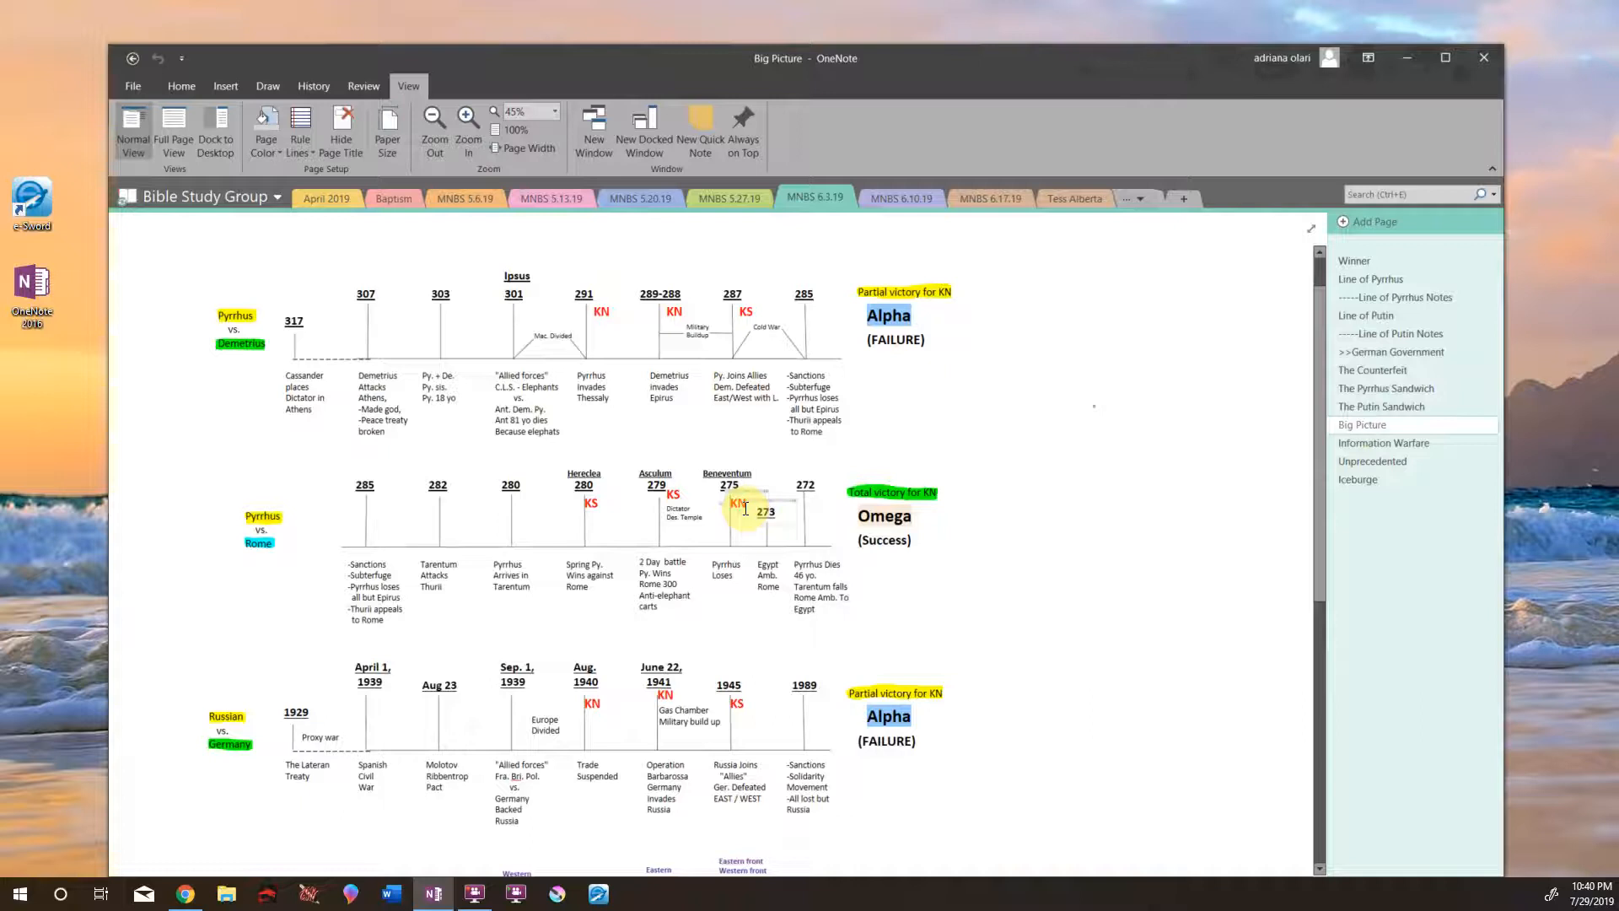
left_click(1443, 57)
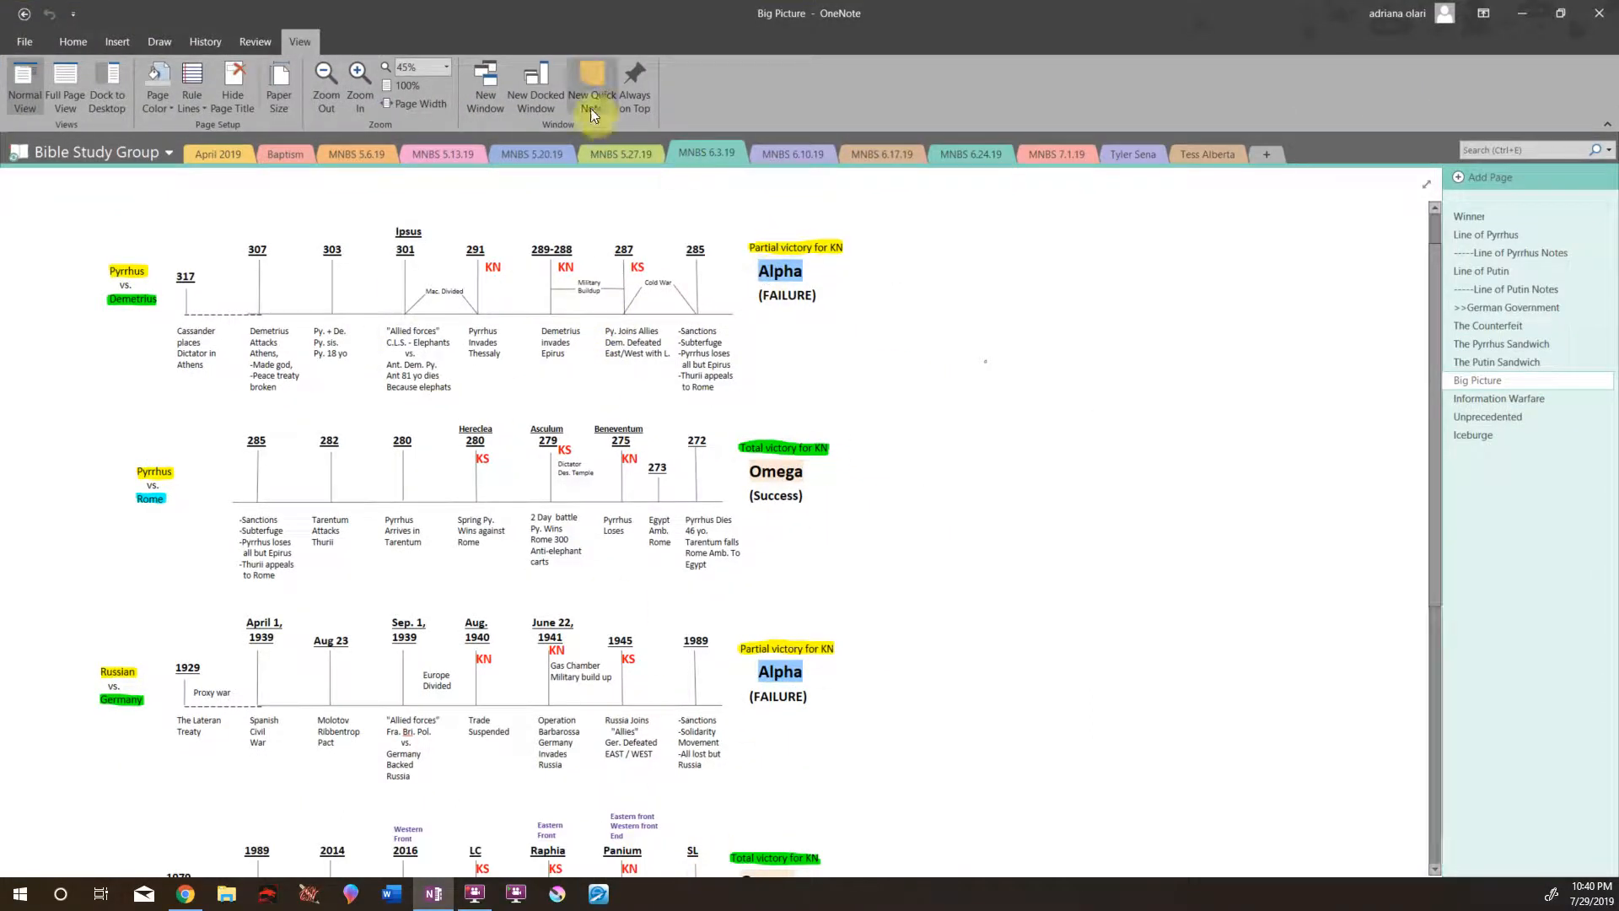
- Examine the list of notebooks in Notebook Information and return to the Big Picture page
left_click(22, 42)
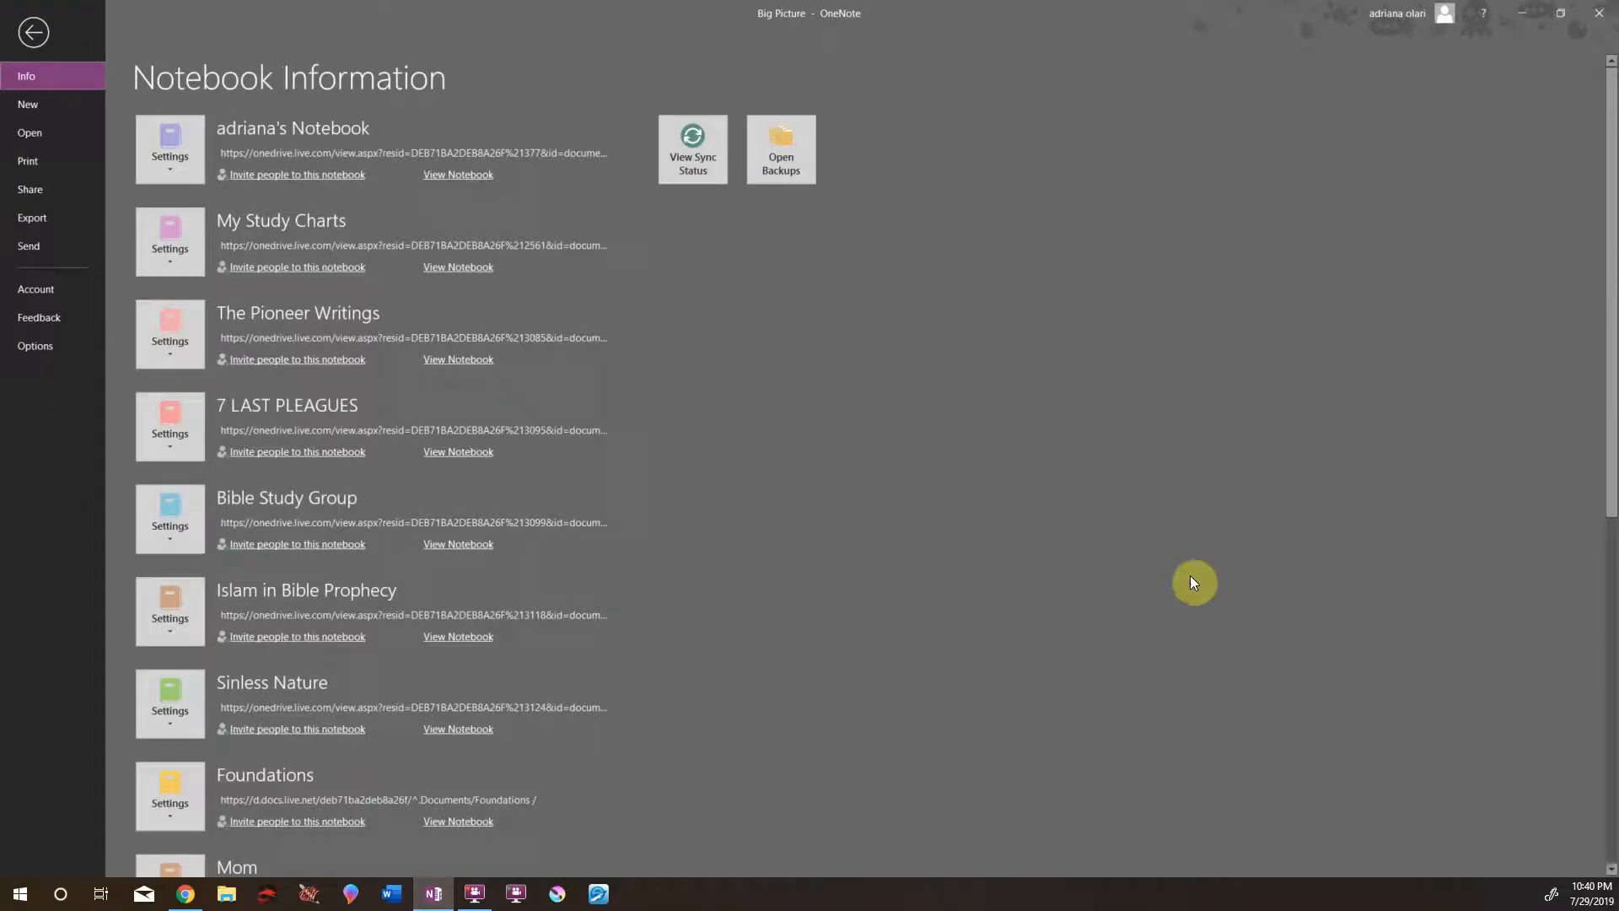
left_click(34, 34)
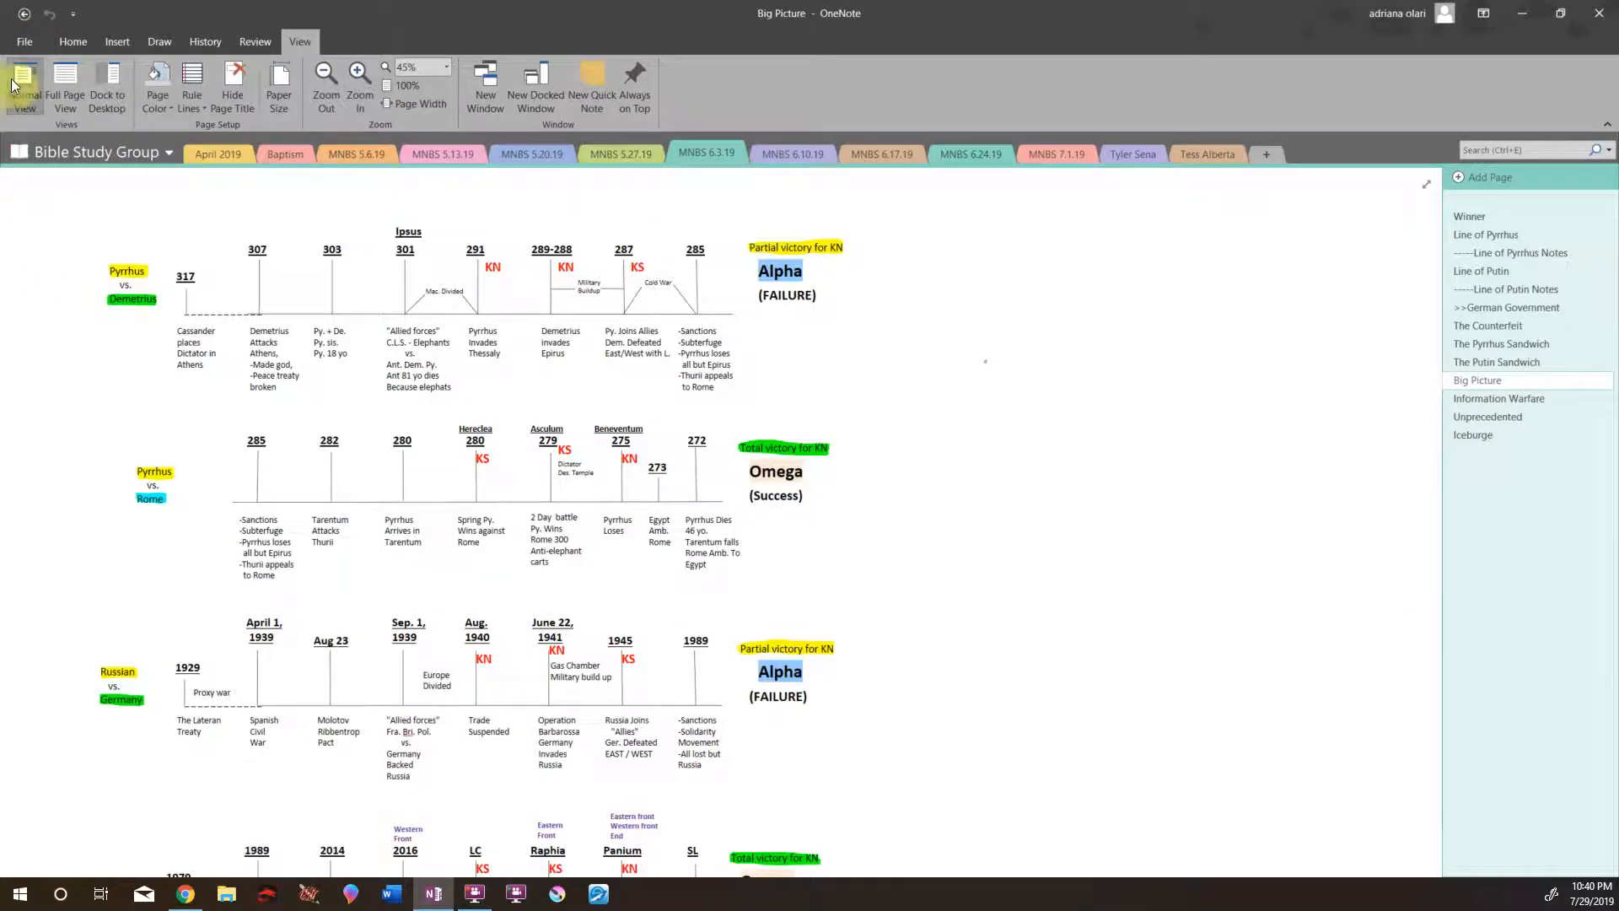
left_click(30, 40)
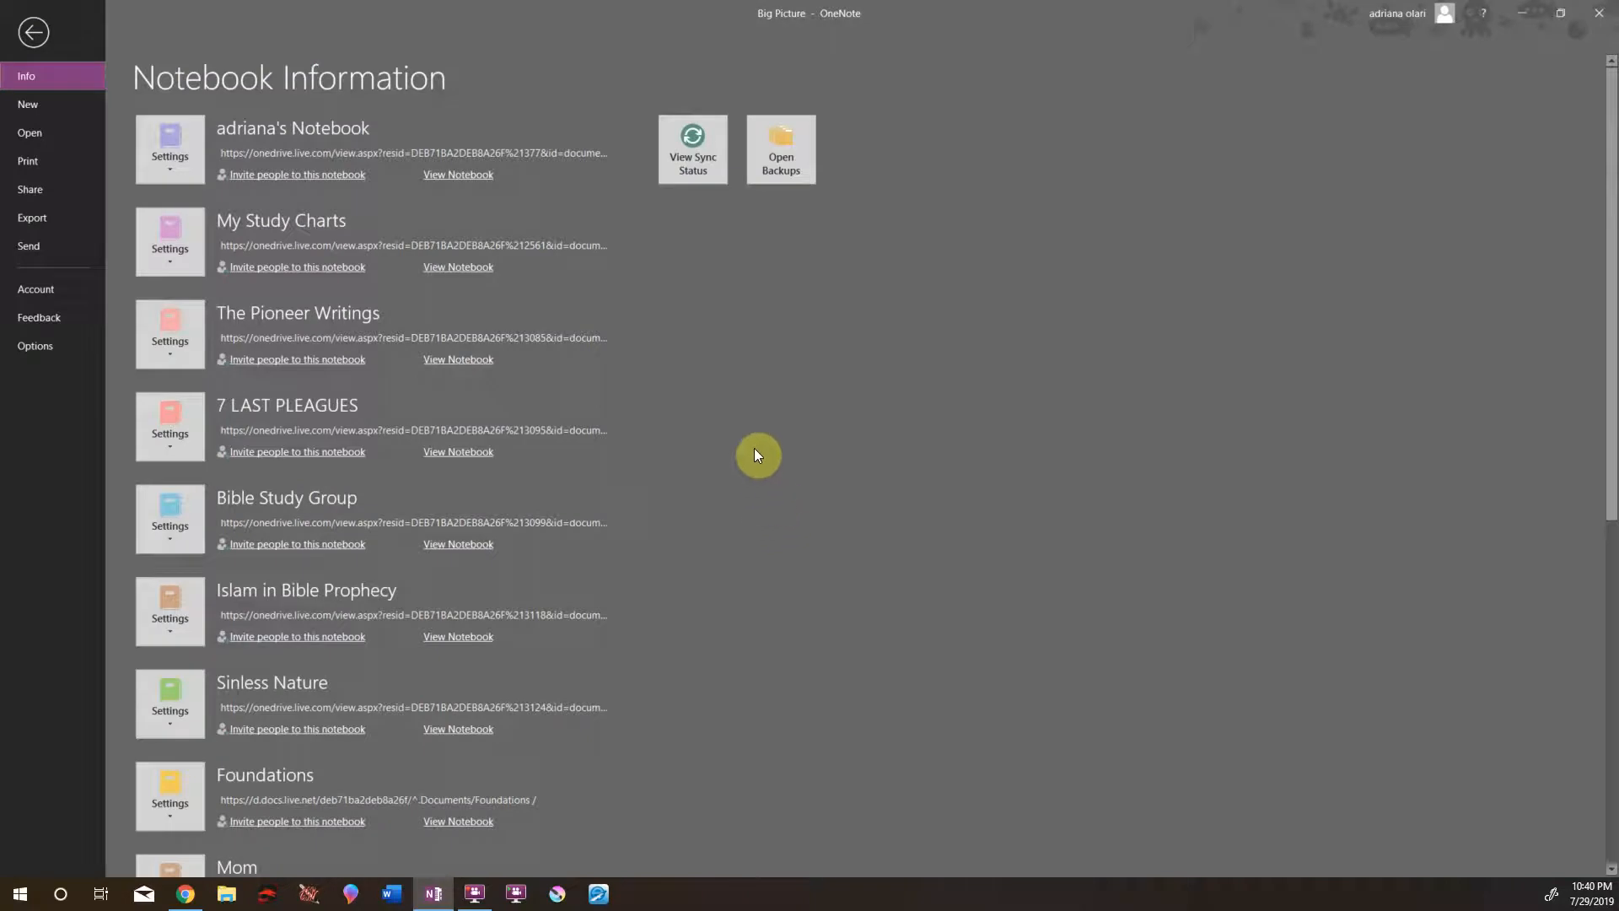
left_click(33, 38)
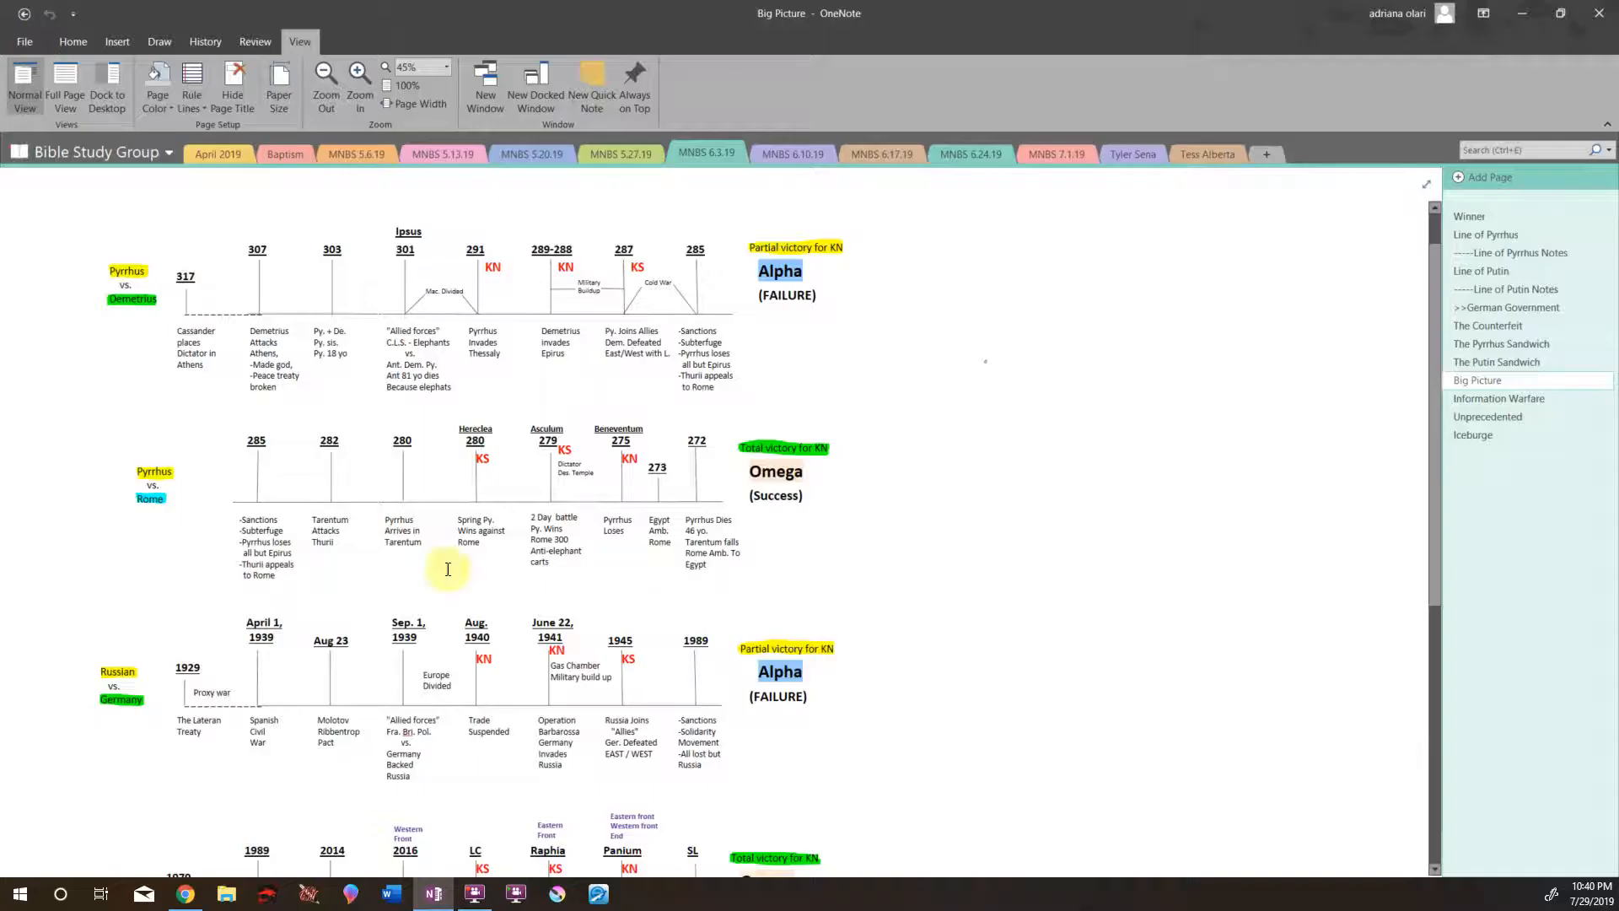
left_click(18, 38)
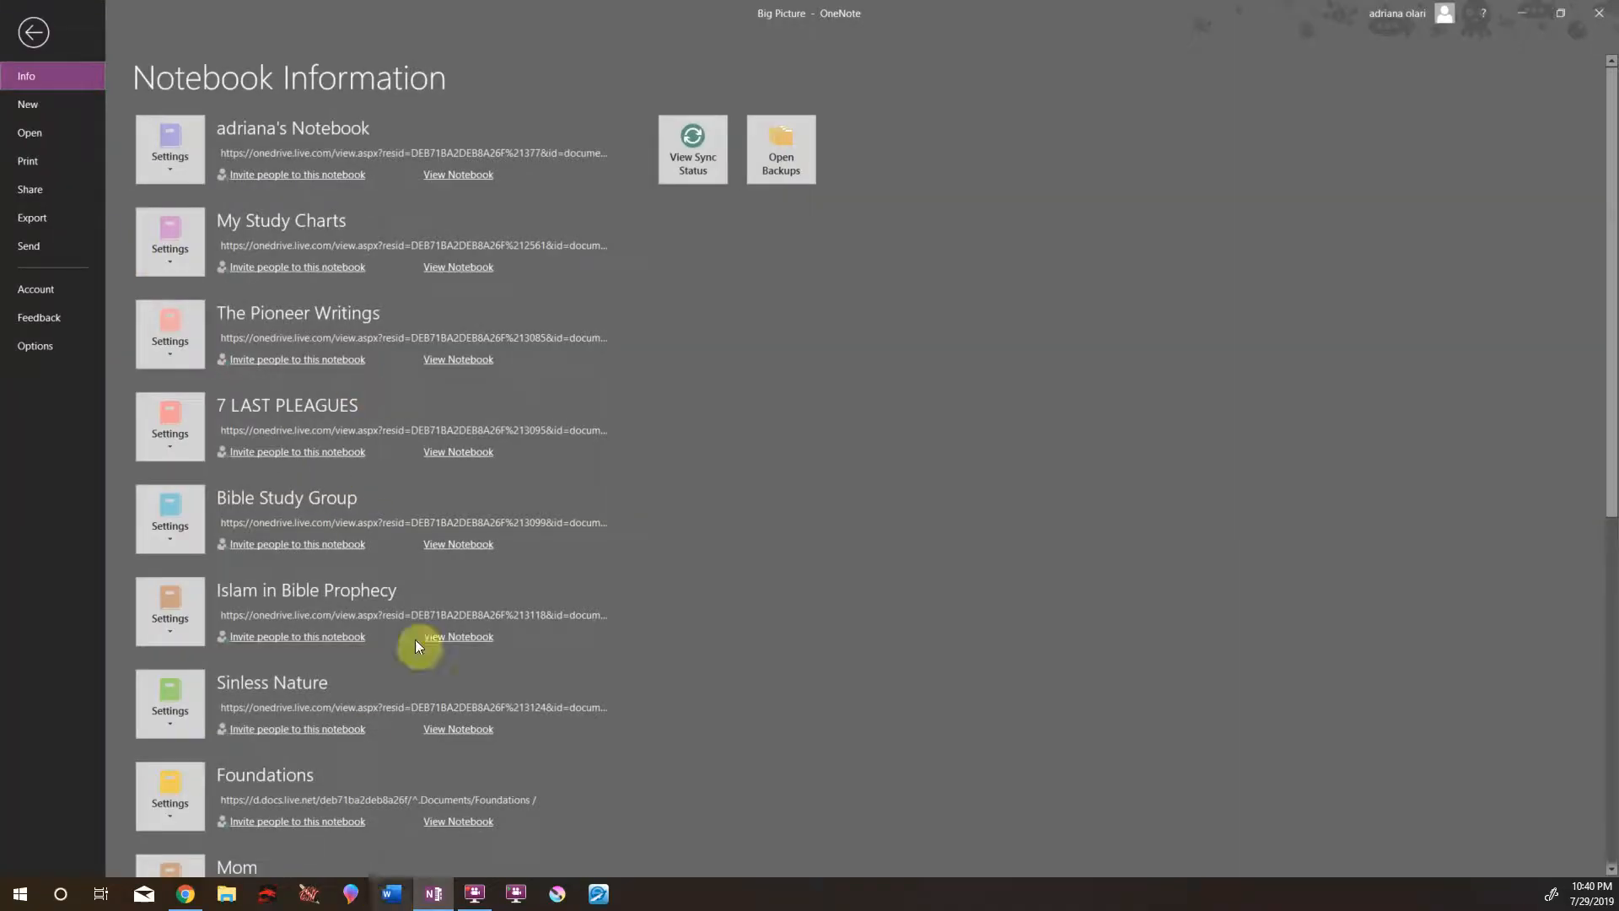
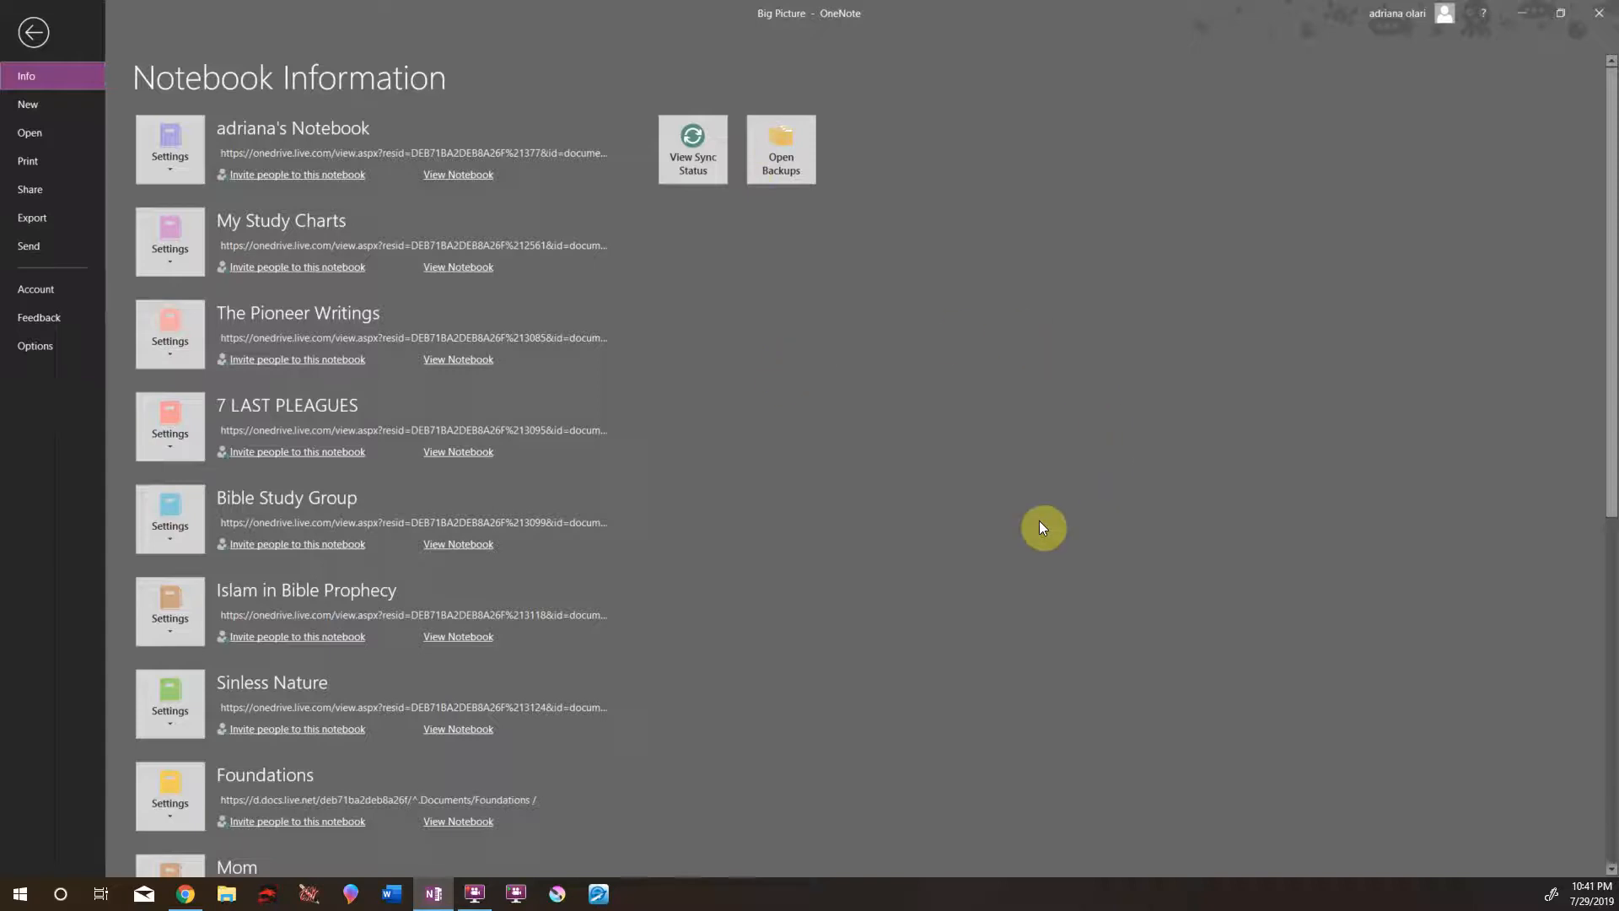
left_click(33, 36)
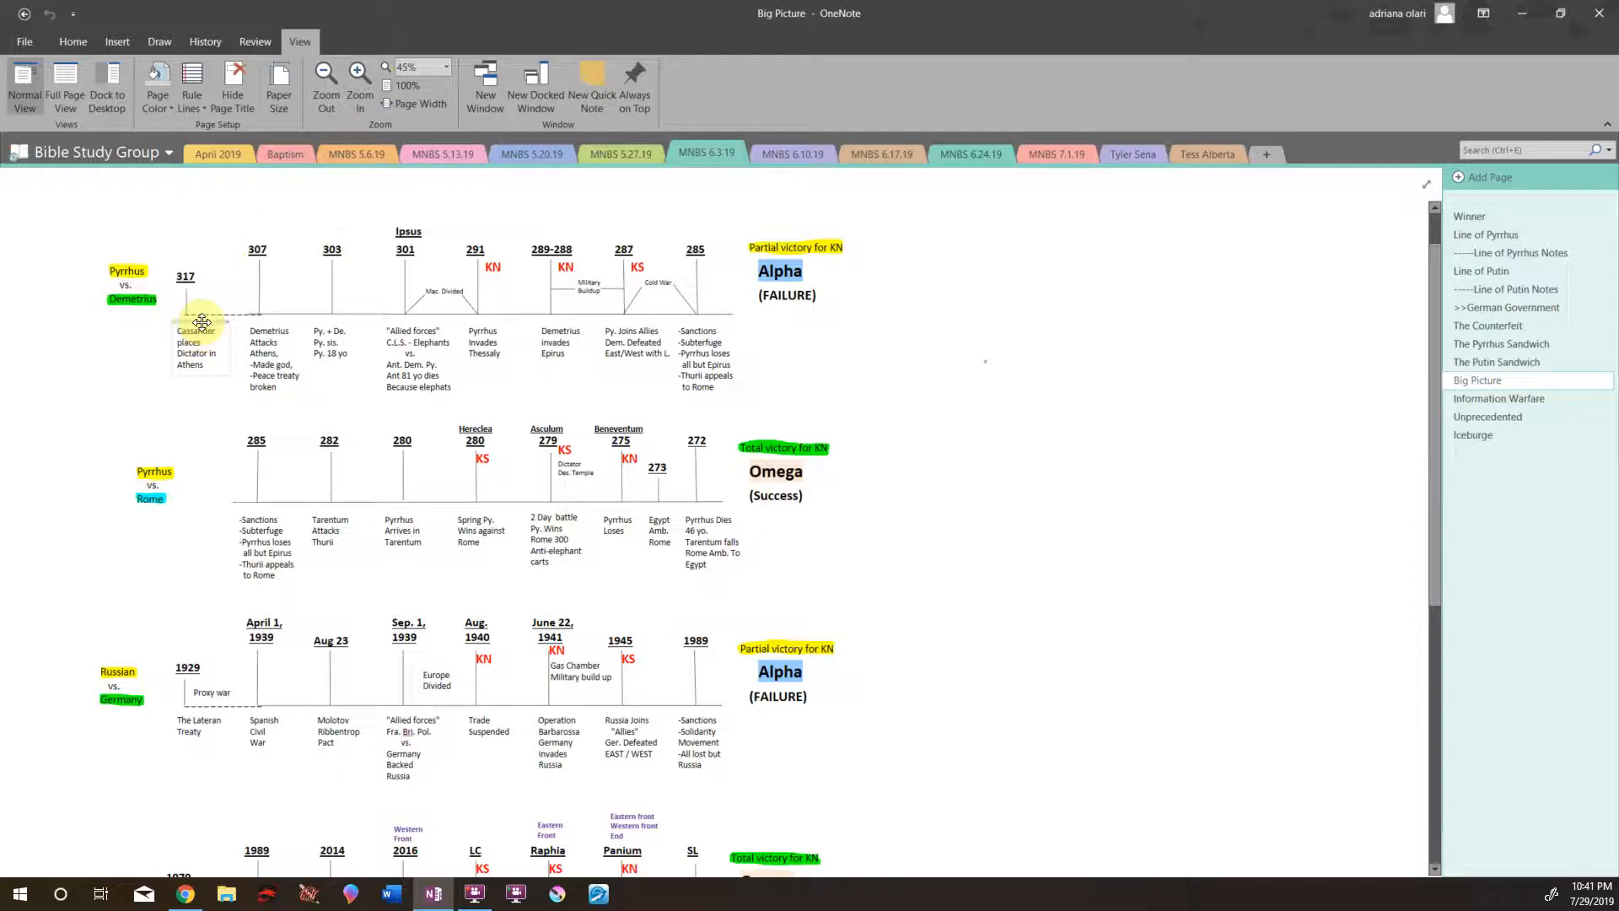
- Select separate text containers on the Big Picture page, and move the Conclusion text out of its rectangle and back in
mouse_move(201, 322)
left_mouse_down()
mouse_move(138, 315)
mouse_move(179, 343)
mouse_move(203, 324)
left_mouse_up()
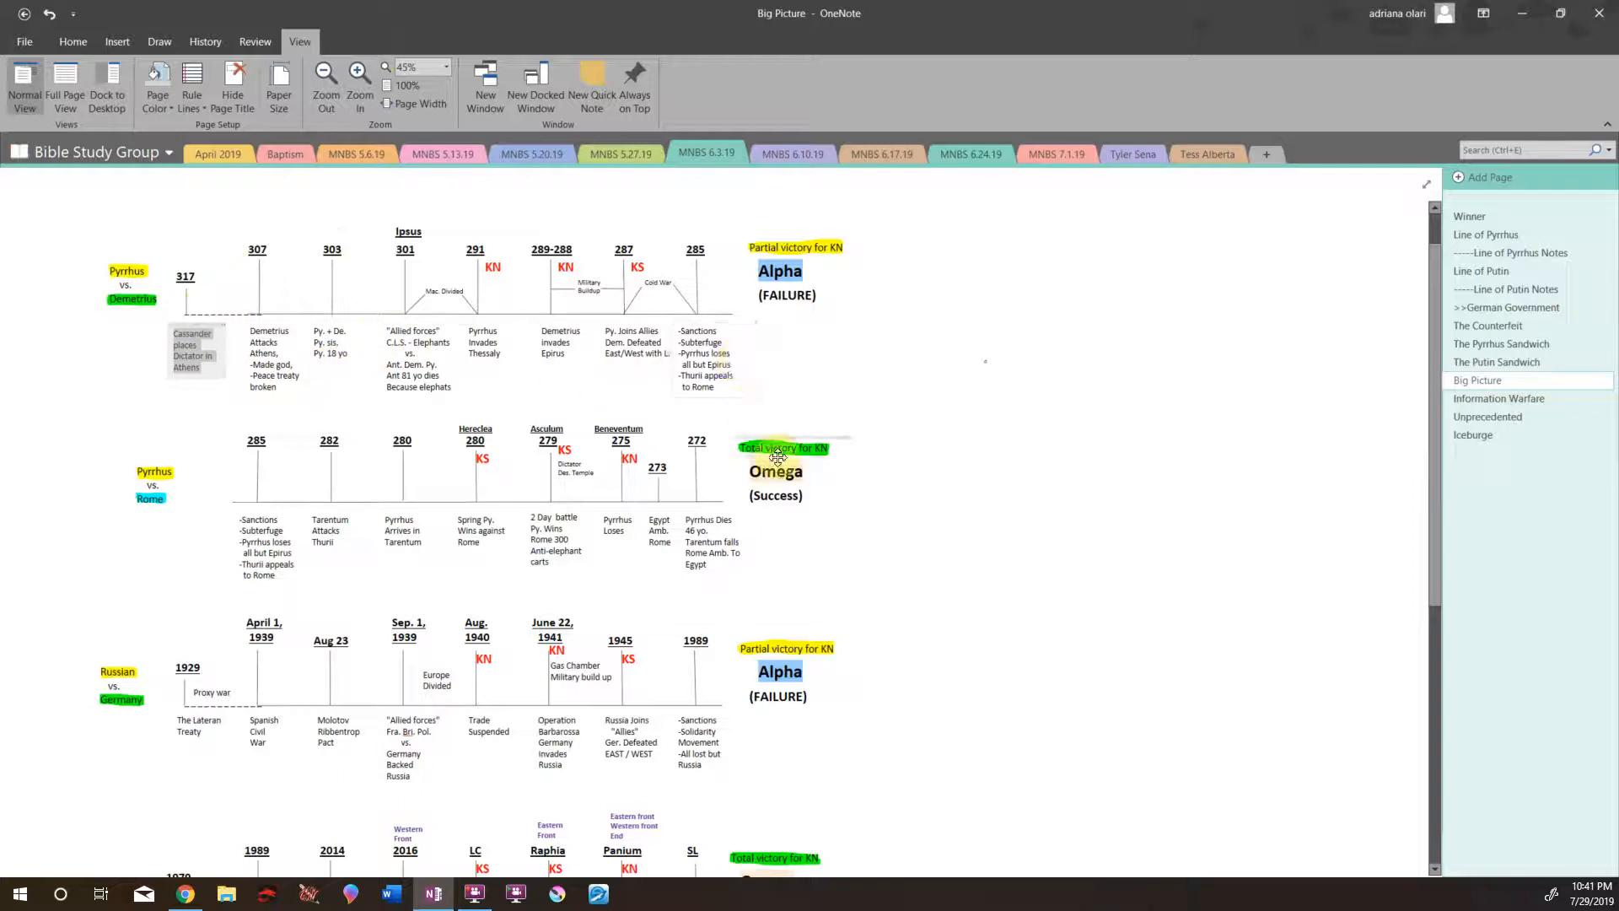
mouse_move(789, 438)
left_mouse_down()
mouse_move(848, 401)
mouse_move(792, 435)
left_mouse_up()
scroll(628, 489, "down", 1)
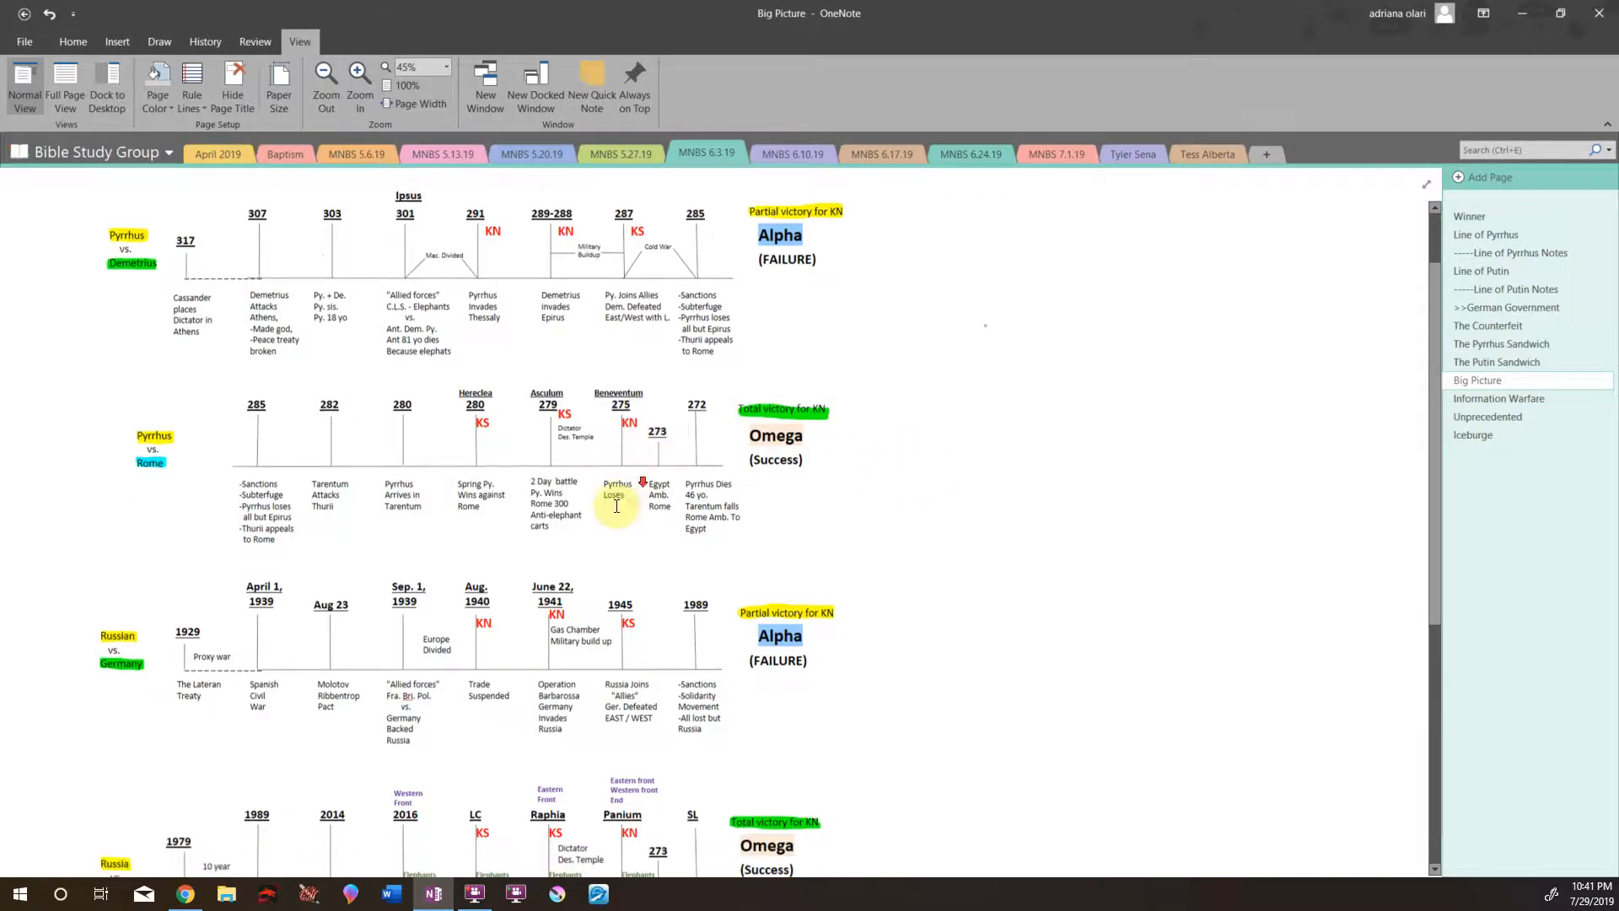
scroll(624, 523, "down", 10)
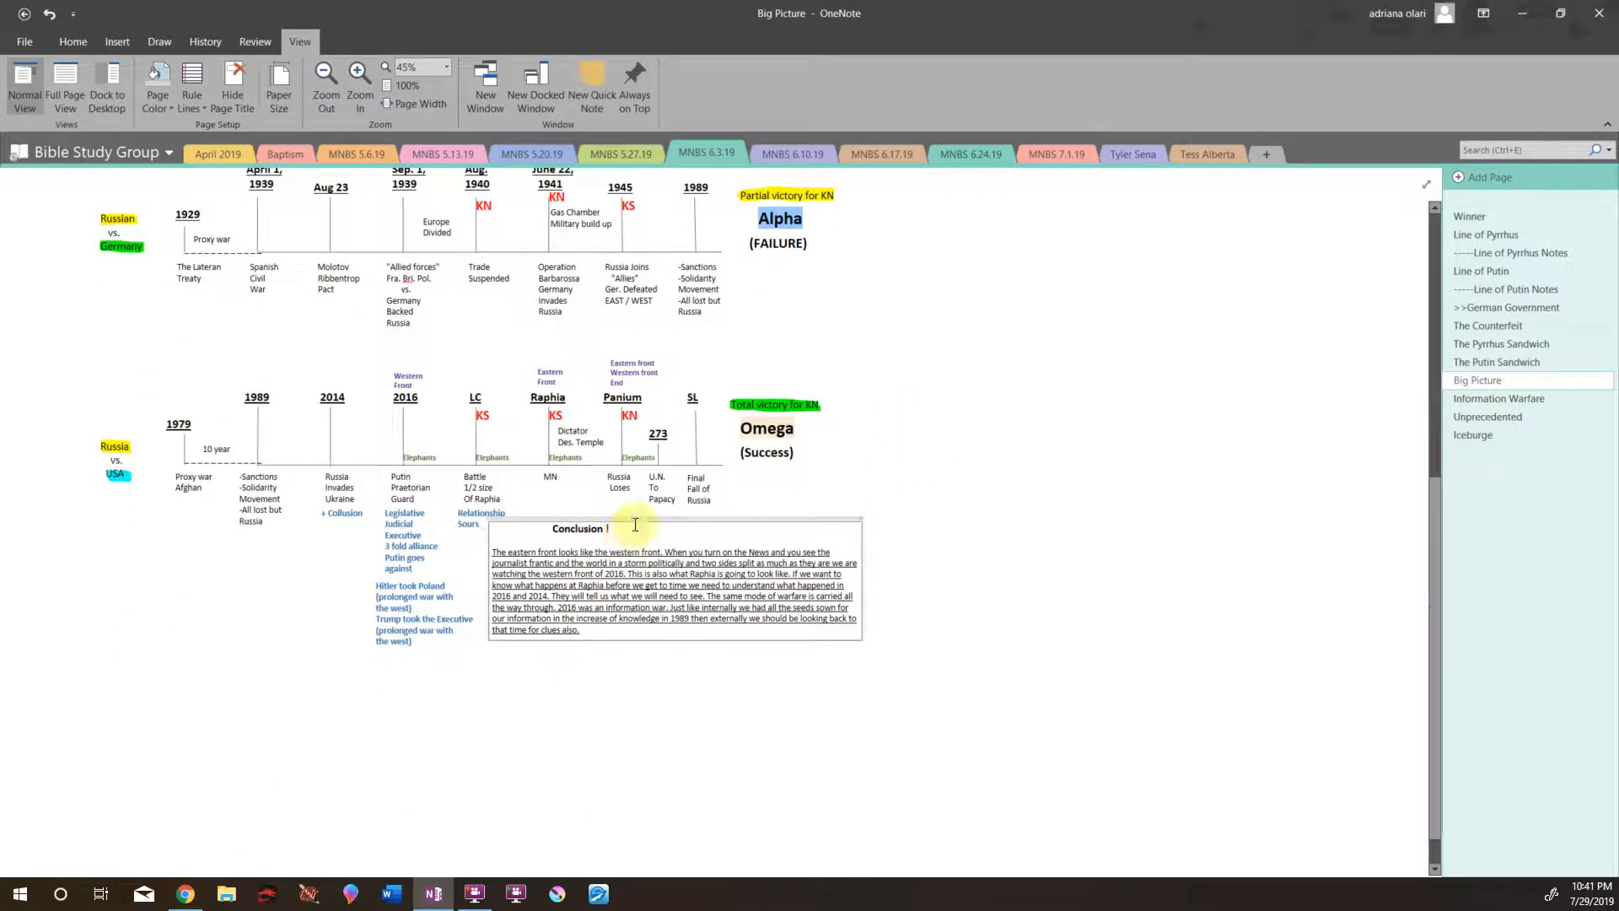
left_click_drag(682, 518, 1093, 399)
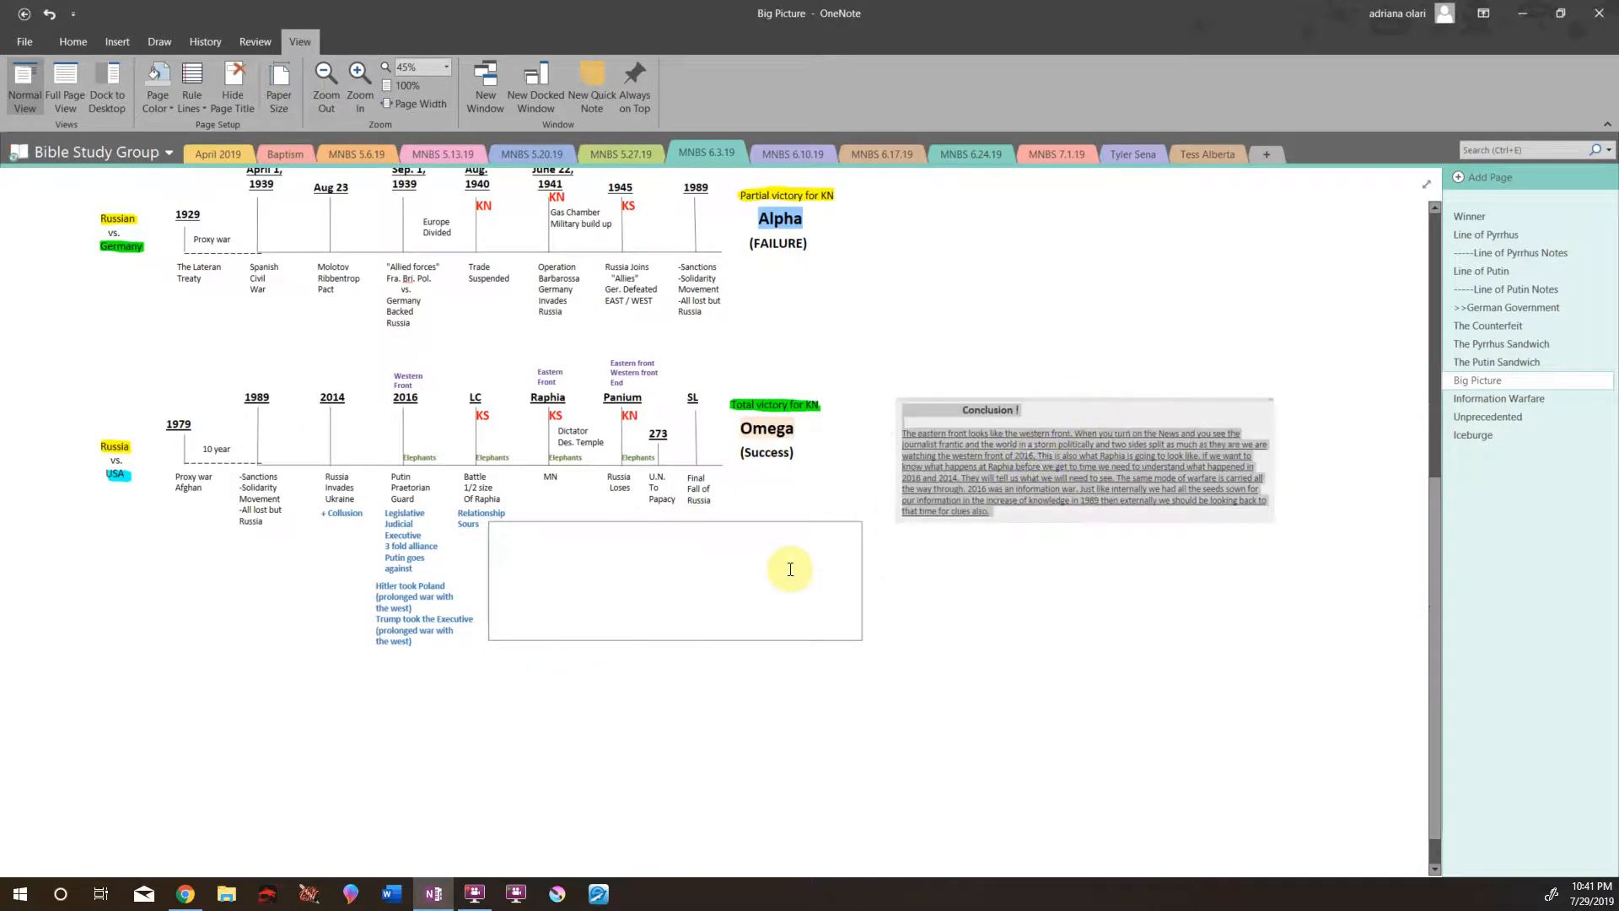
left_click(1087, 398)
left_click_drag(1083, 405, 680, 521)
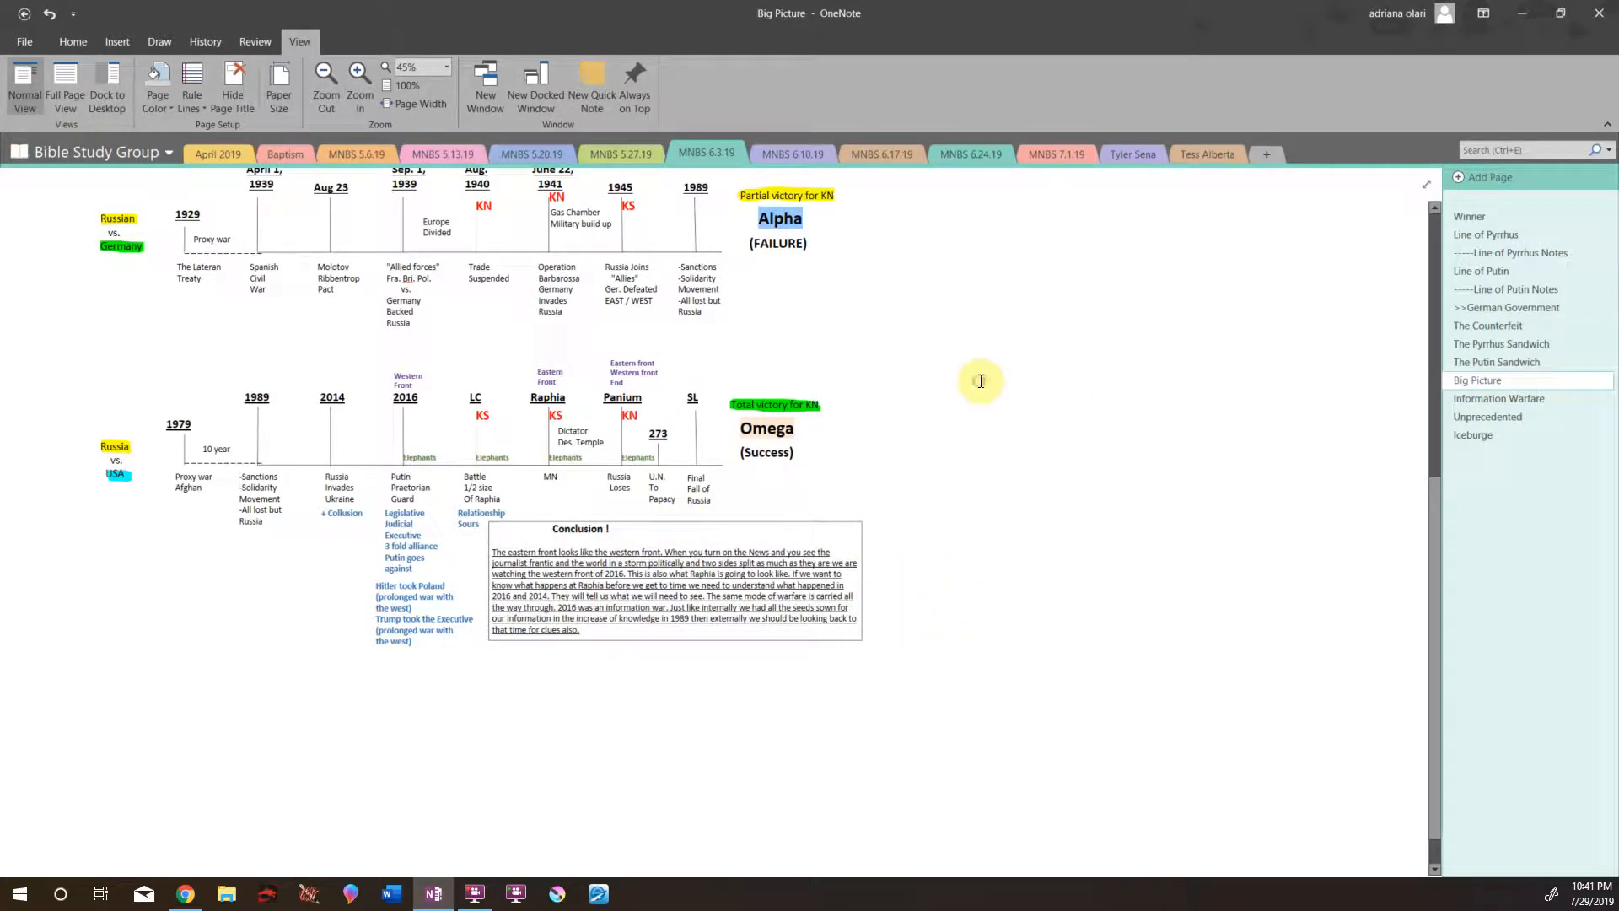
- Add a small container of random filler letters in the empty area beside the Omega heading of the Russia vs. USA line
type("vhgcvdhgvdvhgchfgchfgjdcvcvdhbvgvcdgdffdgsdgsdfgsdfgdgsdgsdfg")
left_click(1073, 392)
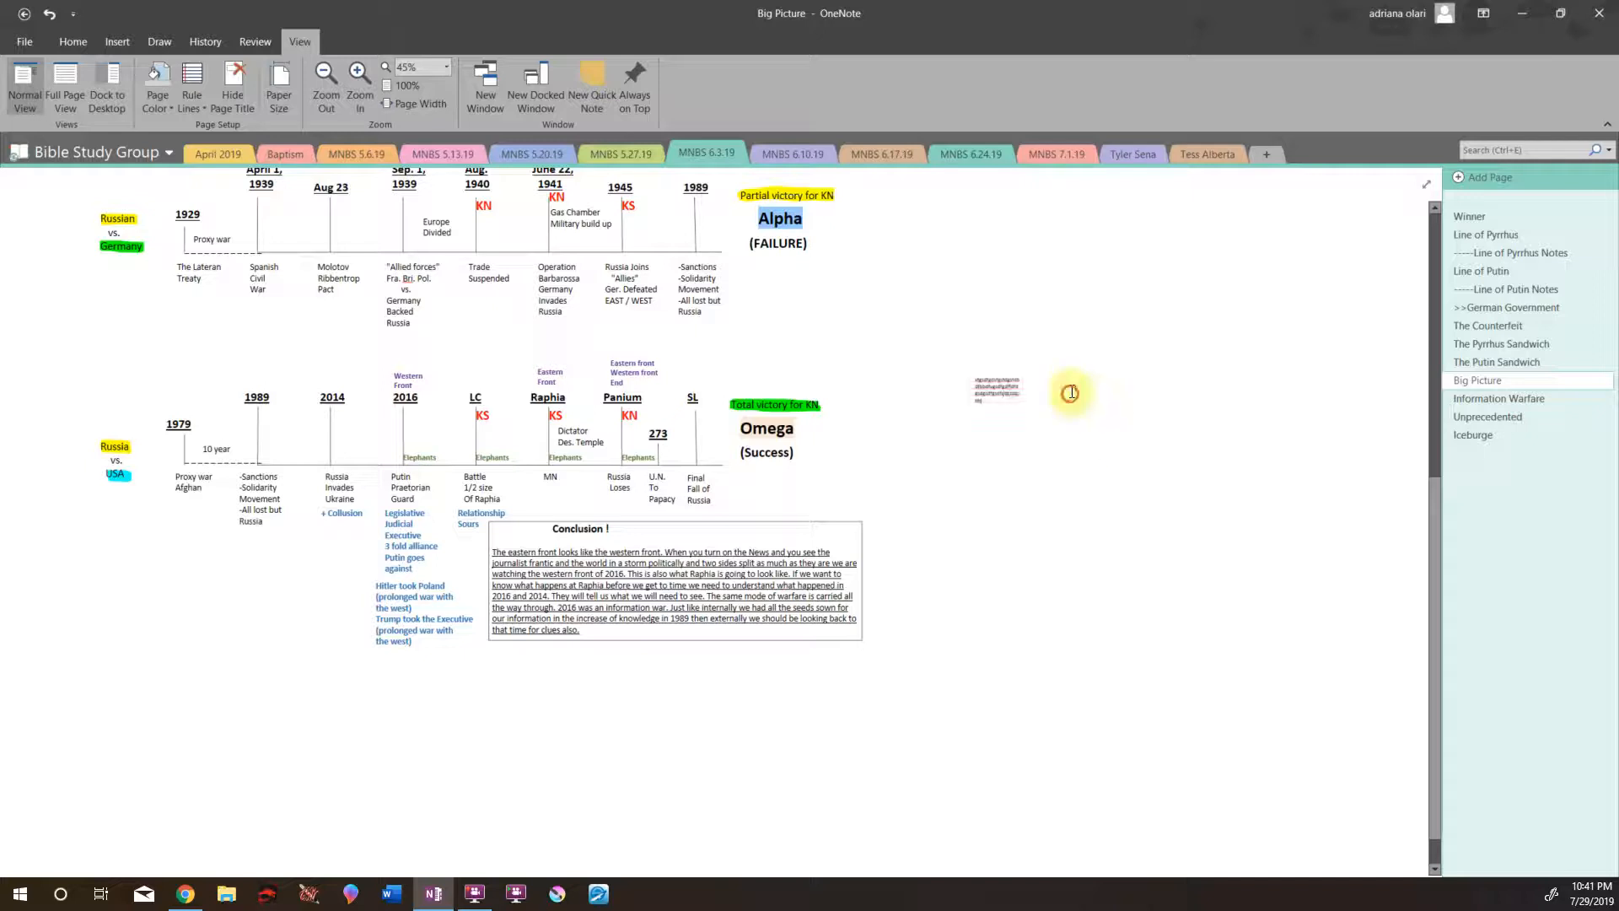
- Frame the filler text with a rectangle in the pink highlighter style, delete it, and repeat with a slightly larger one
left_click(160, 42)
left_click(566, 88)
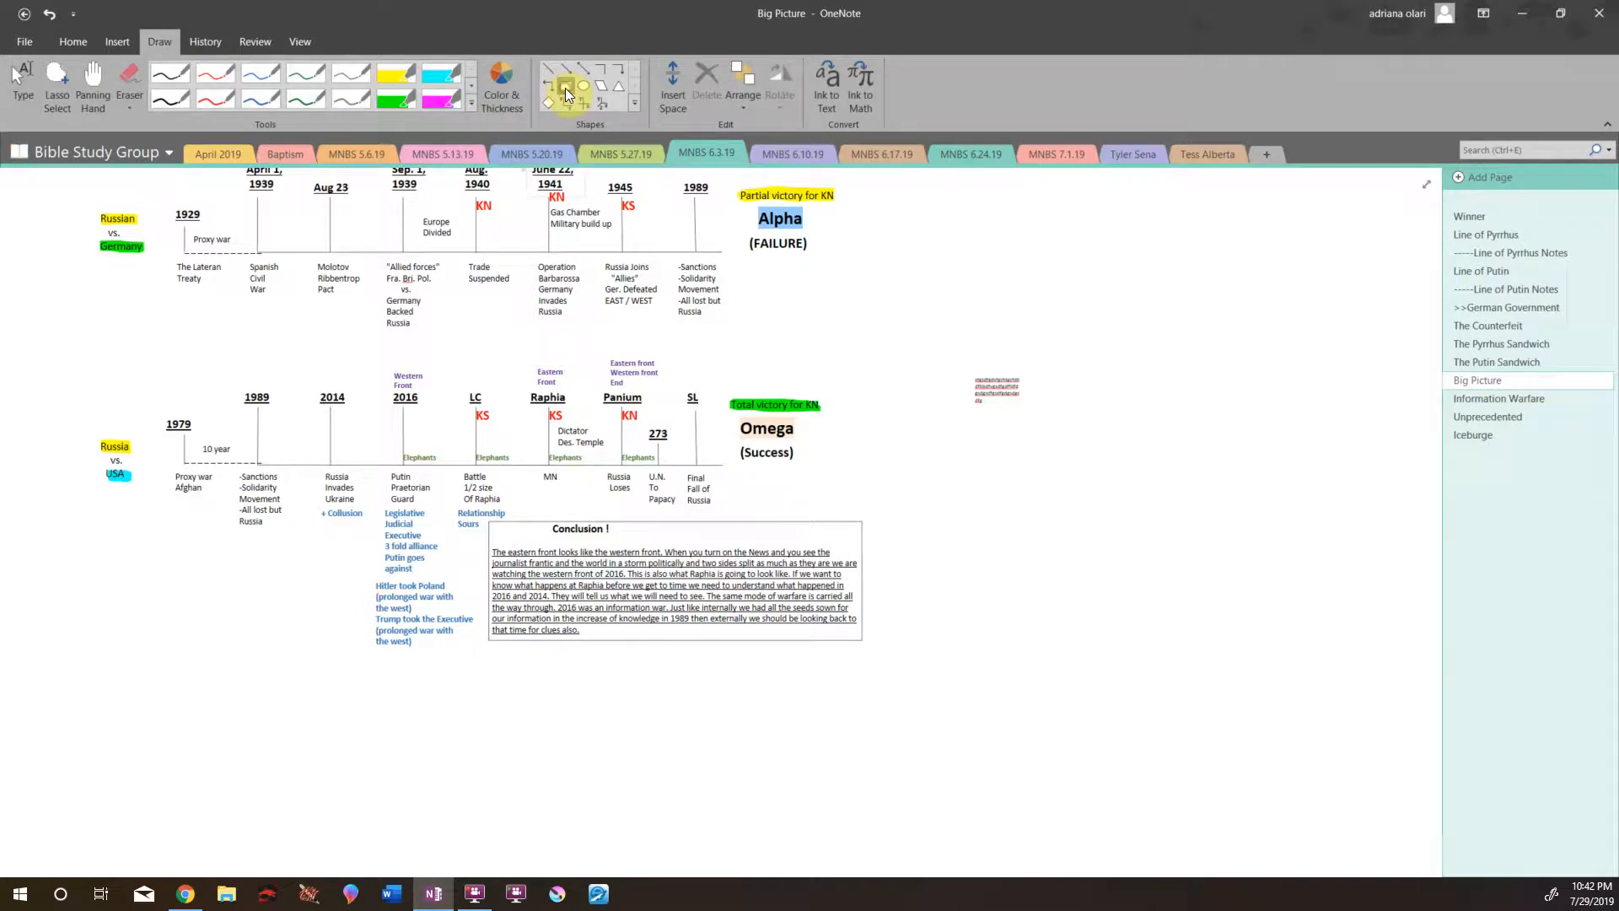
left_click_drag(969, 371, 1033, 416)
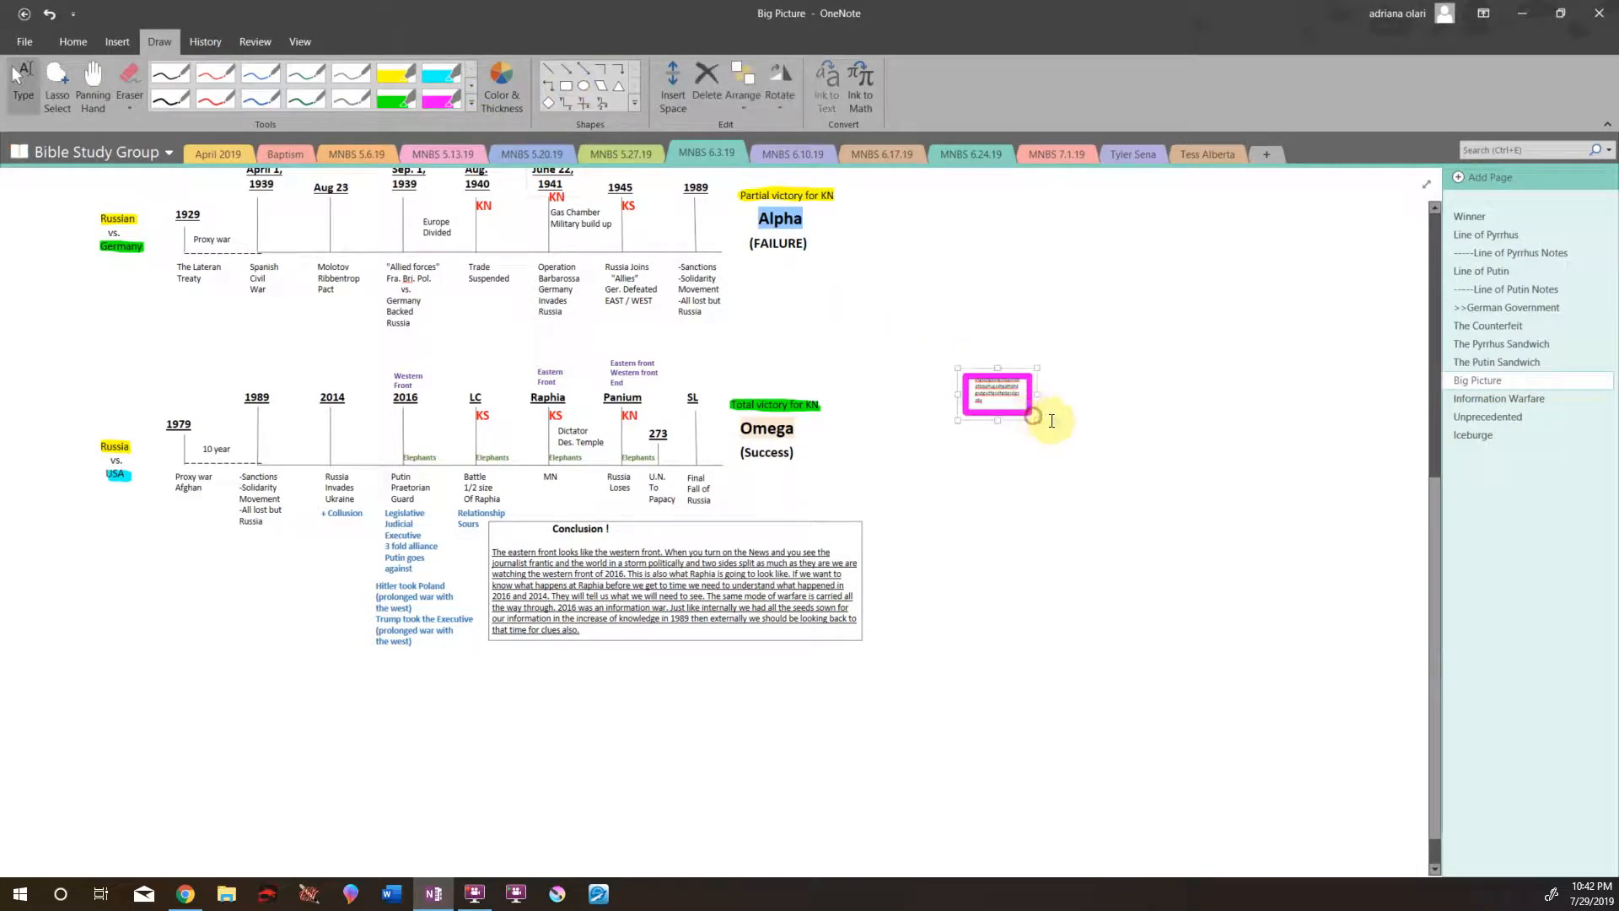
right_click(1023, 390)
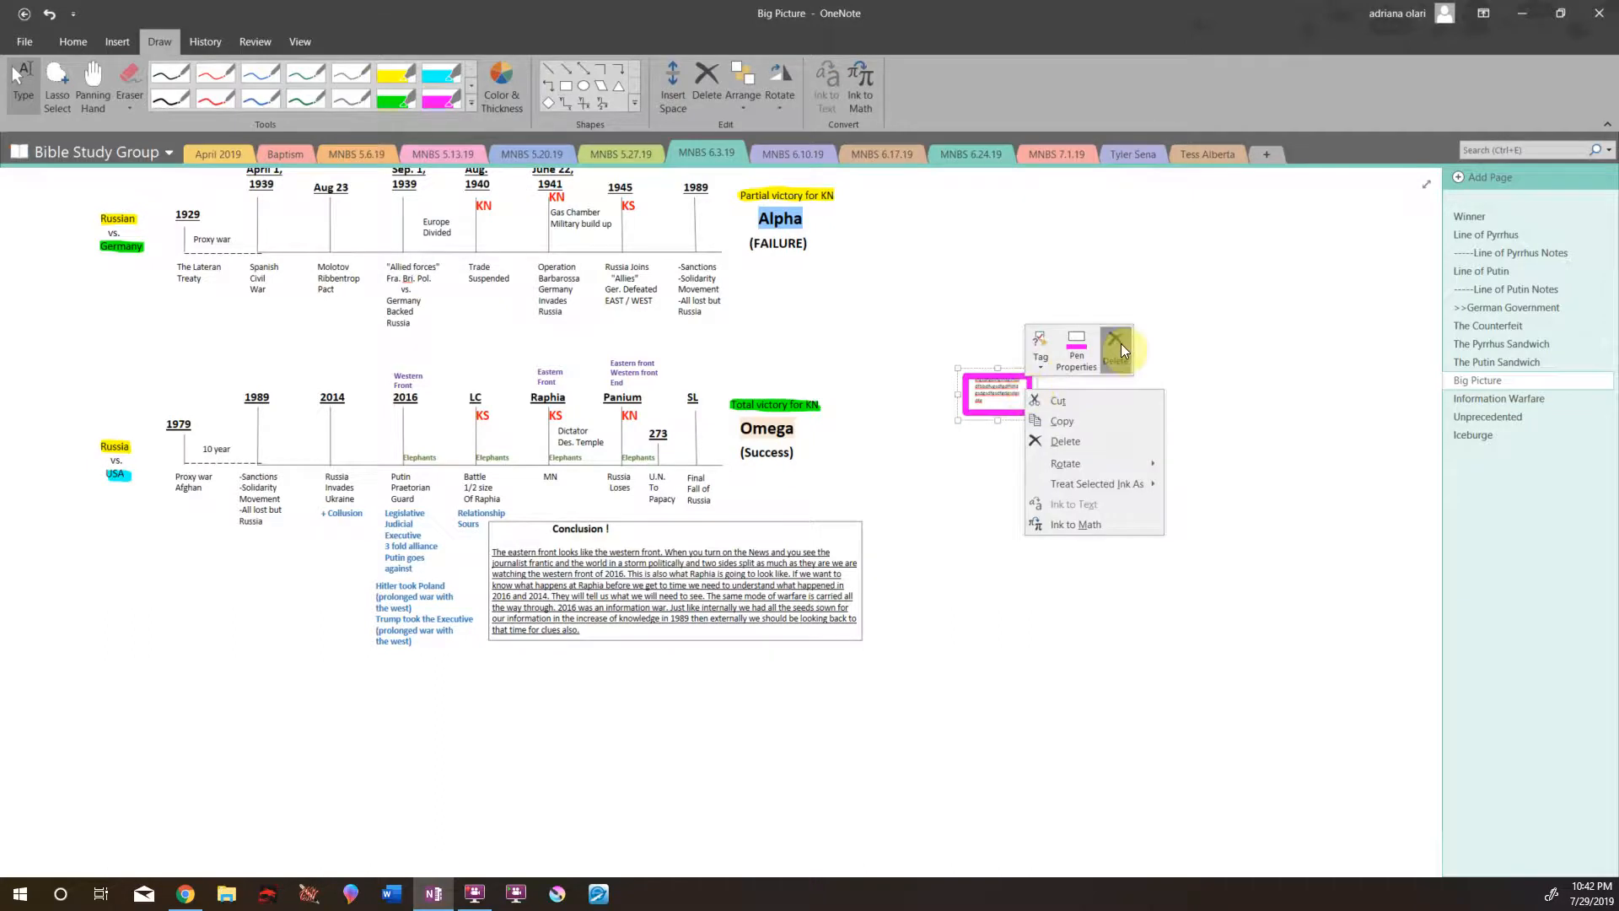
left_click(1121, 341)
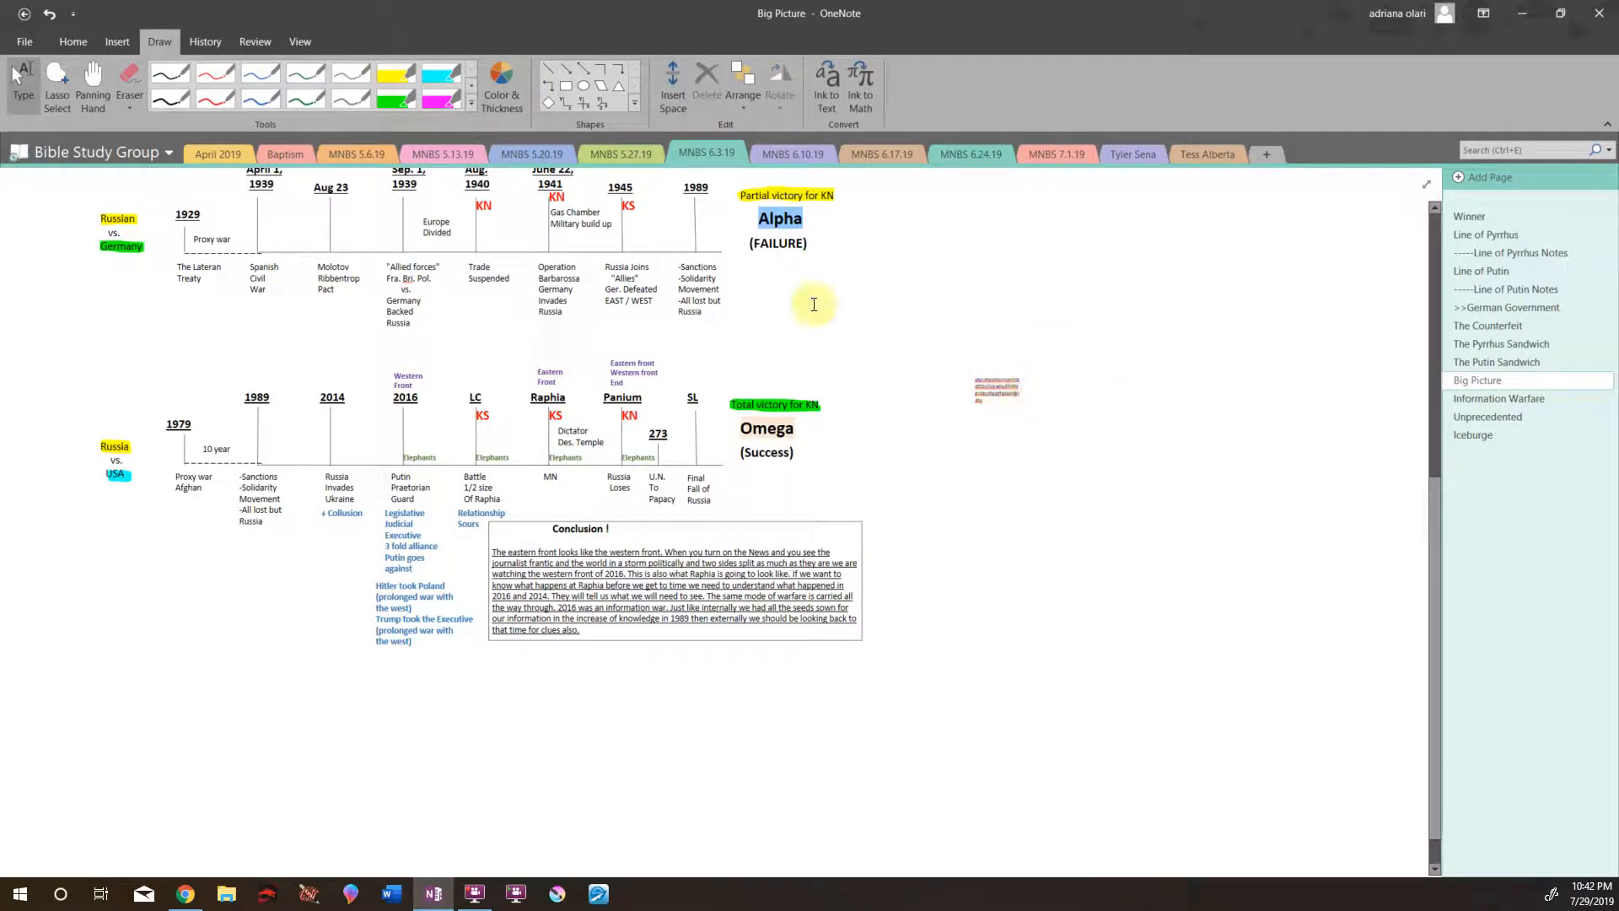
left_click(565, 86)
left_click_drag(964, 364, 1042, 434)
right_click(1037, 381)
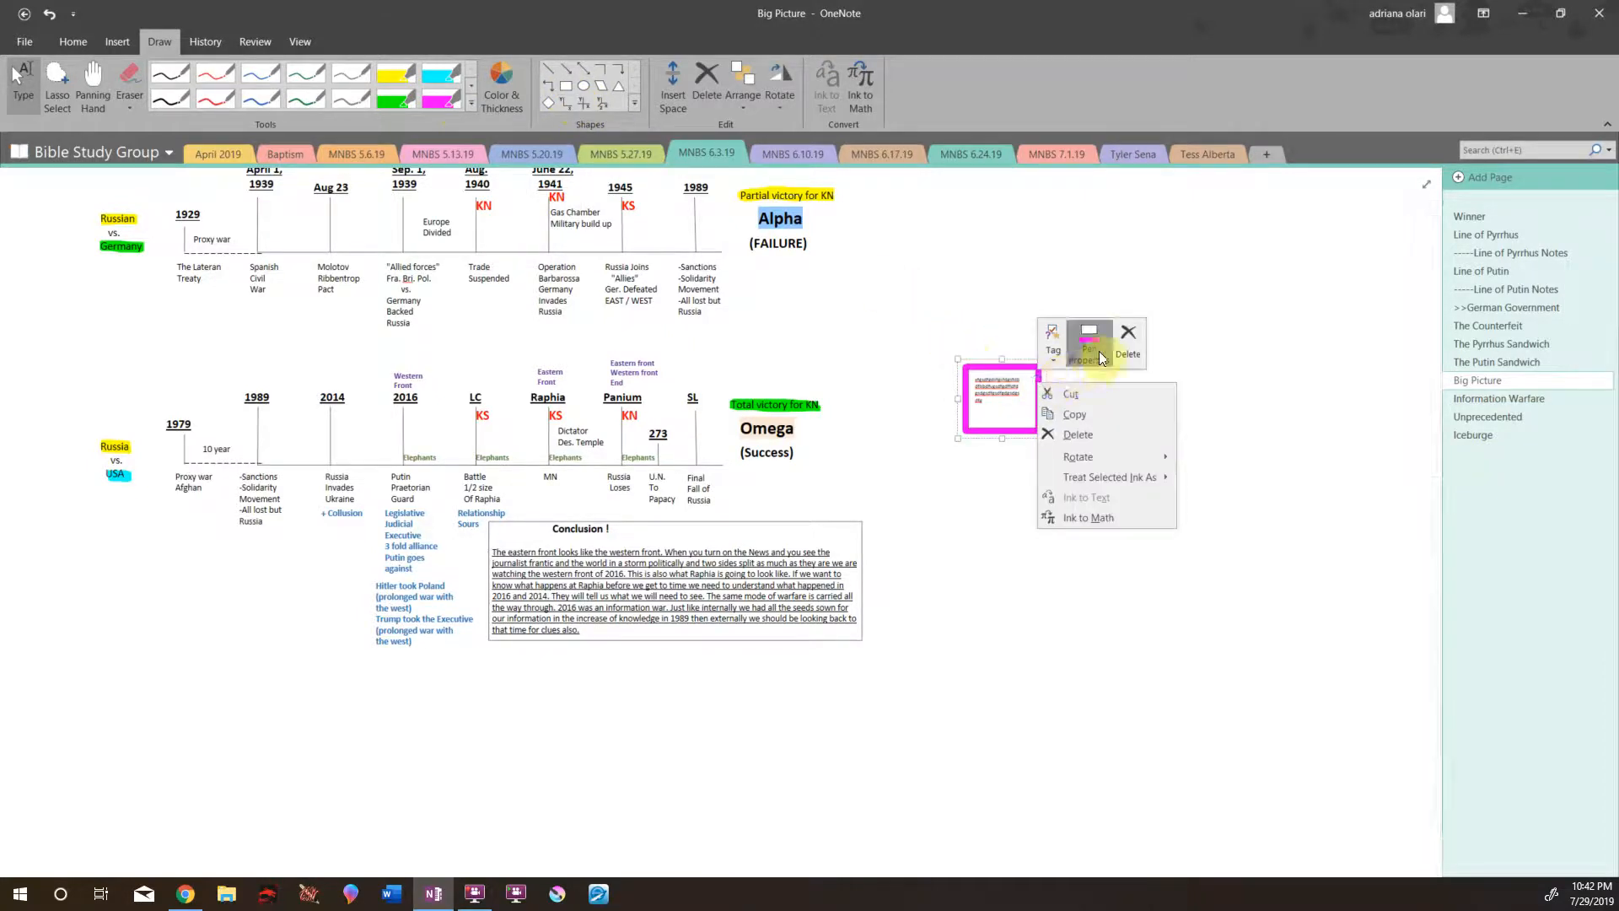
left_click(1128, 329)
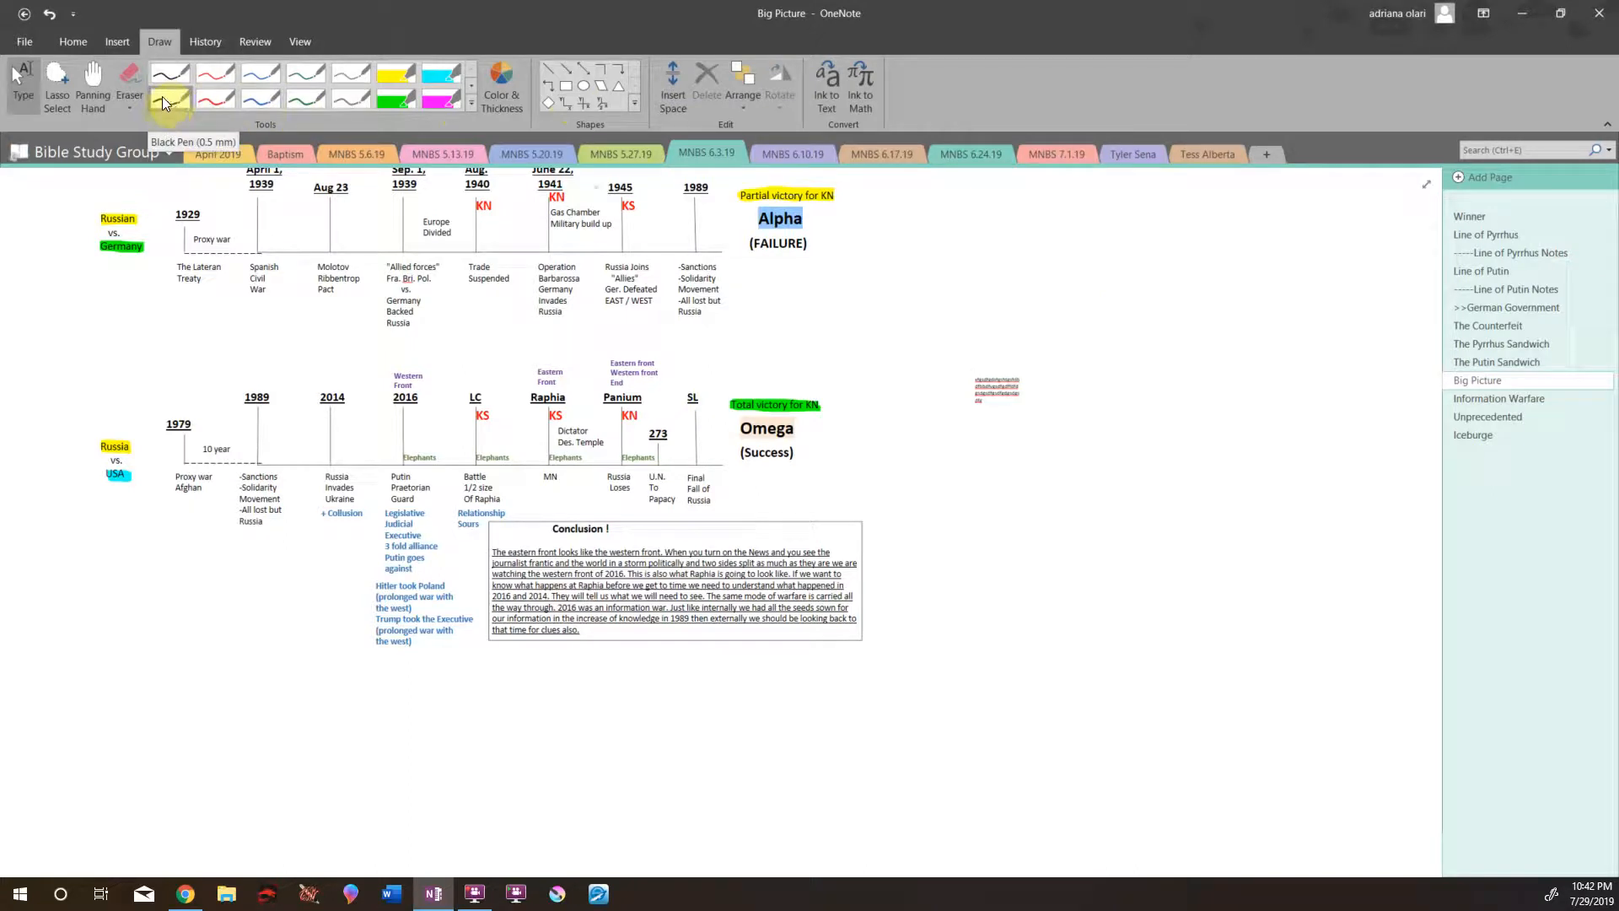
- Select the thin black pen, draw a rectangle around the filler text and delete that rectangle
left_click(162, 70)
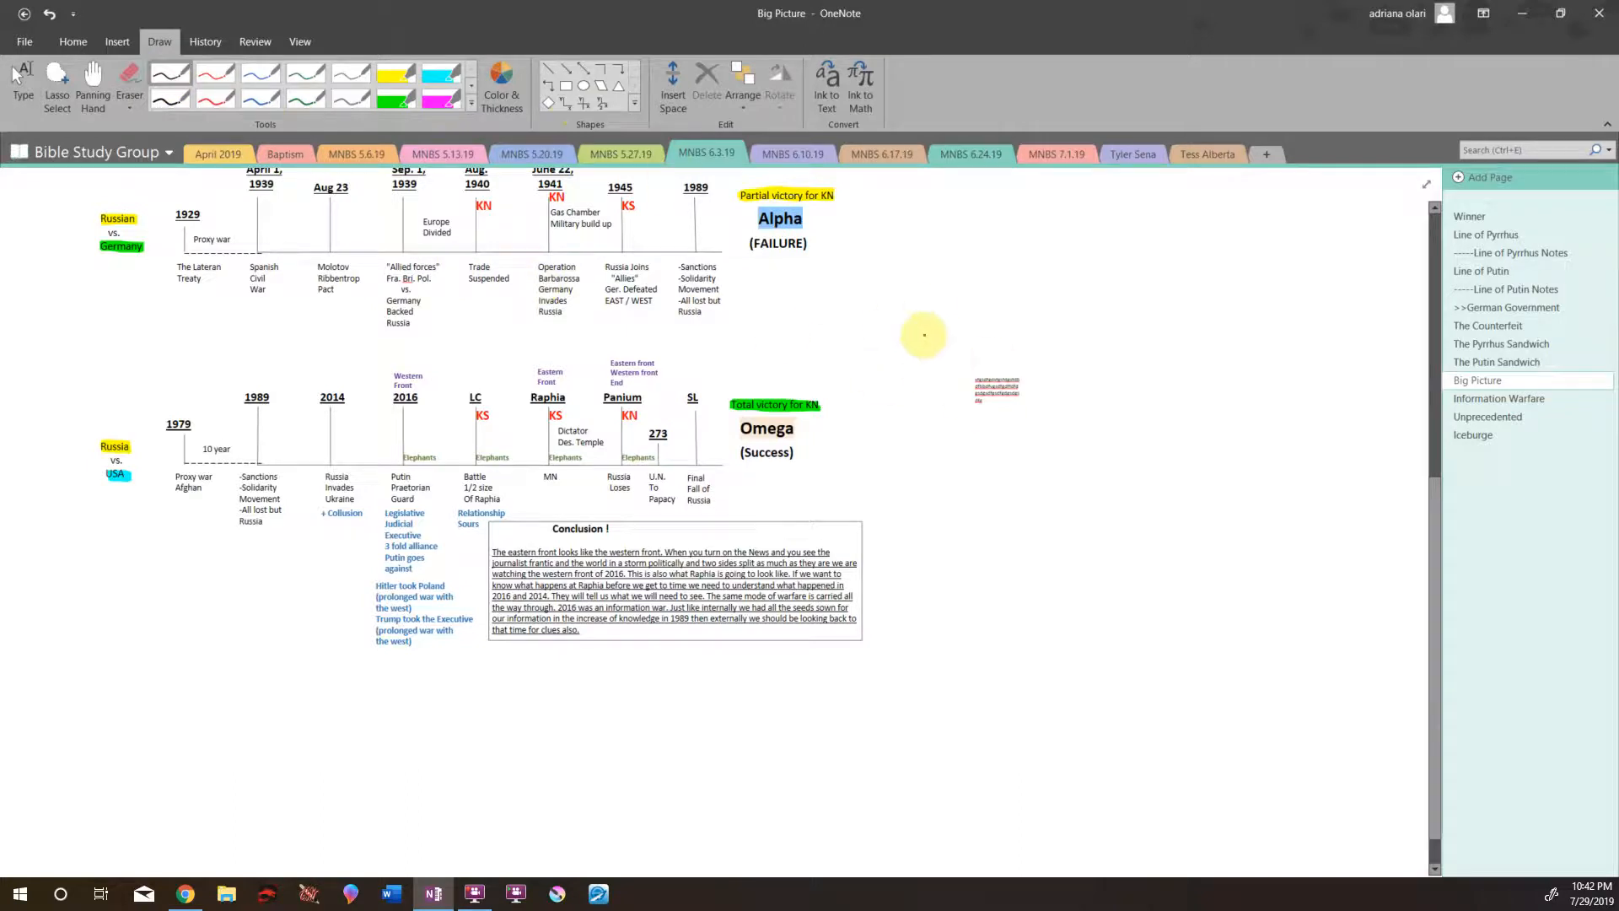
left_click(566, 86)
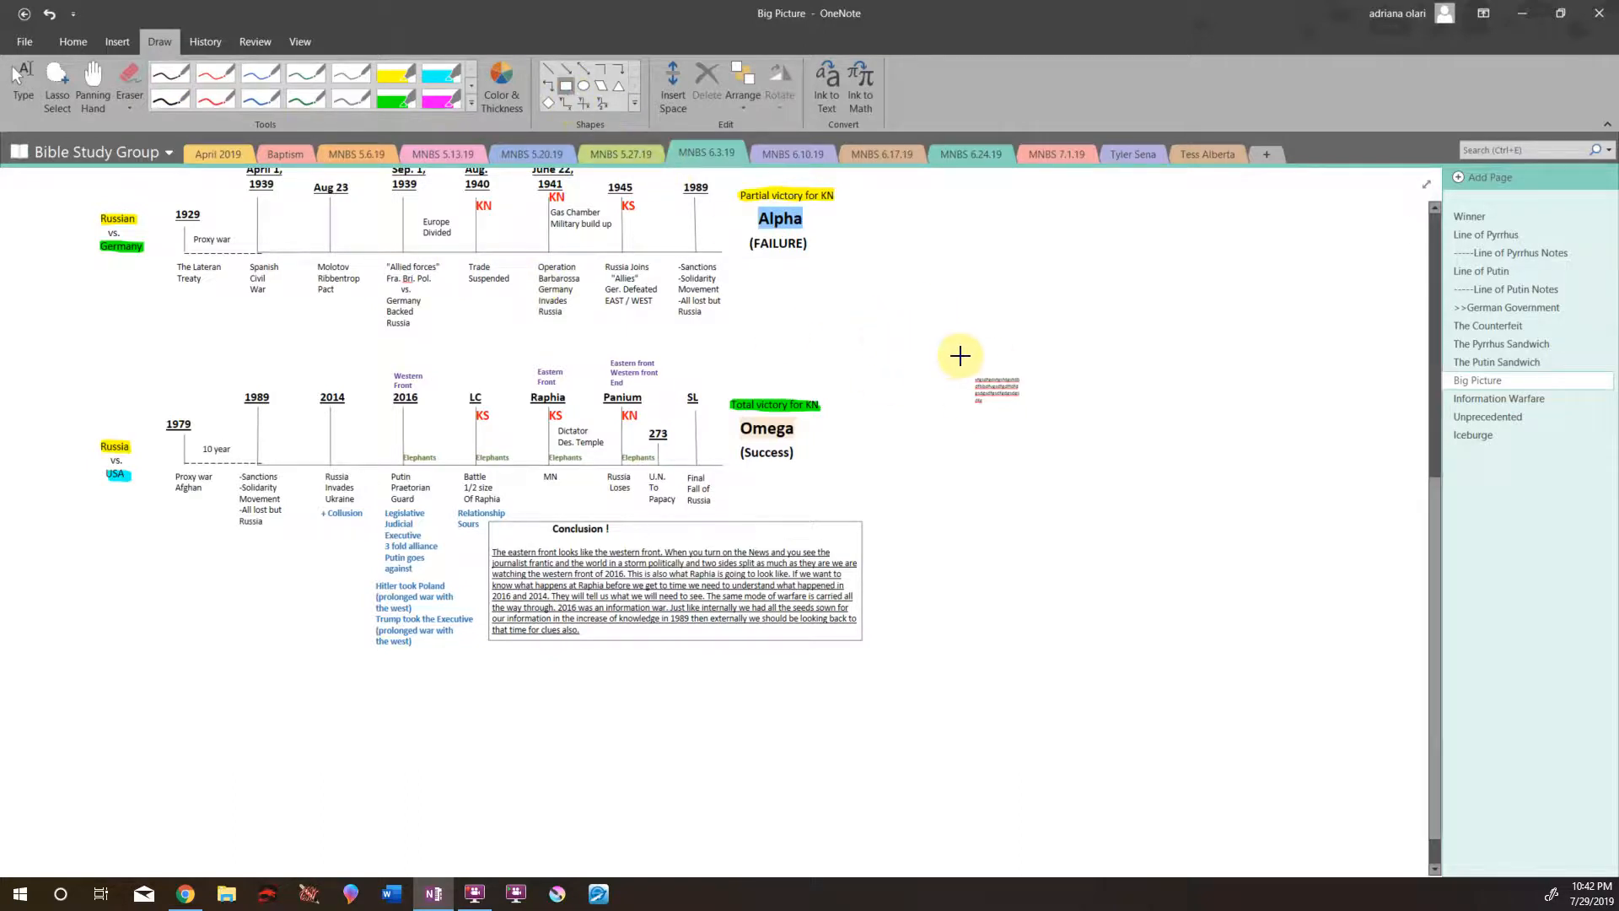
left_click_drag(968, 358, 1039, 422)
right_click(1037, 365)
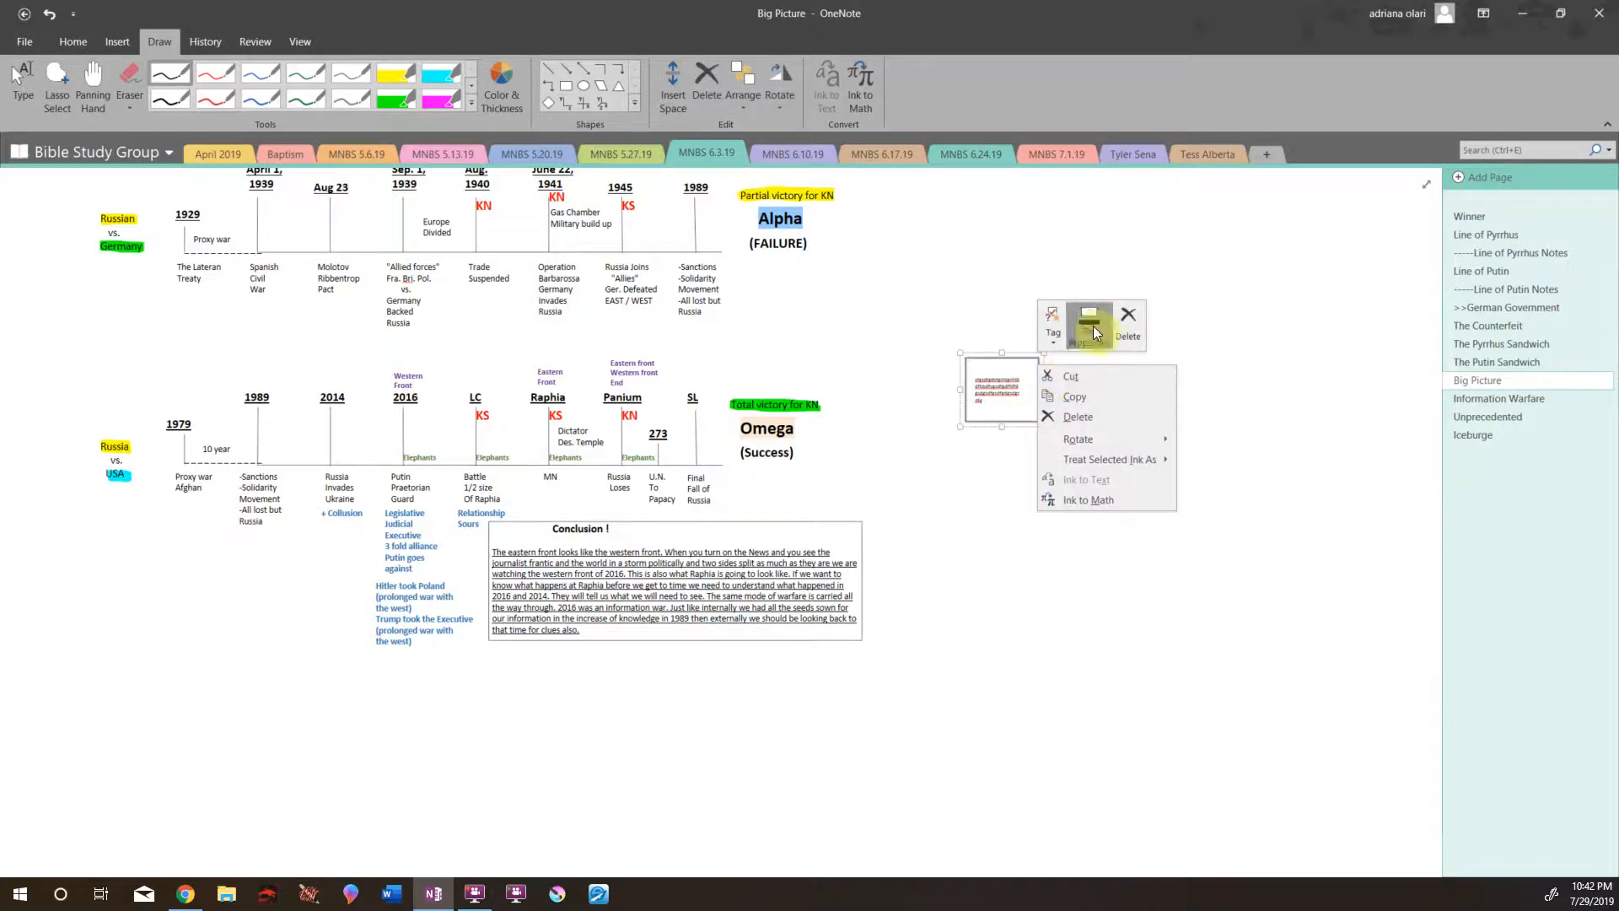
left_click(1132, 314)
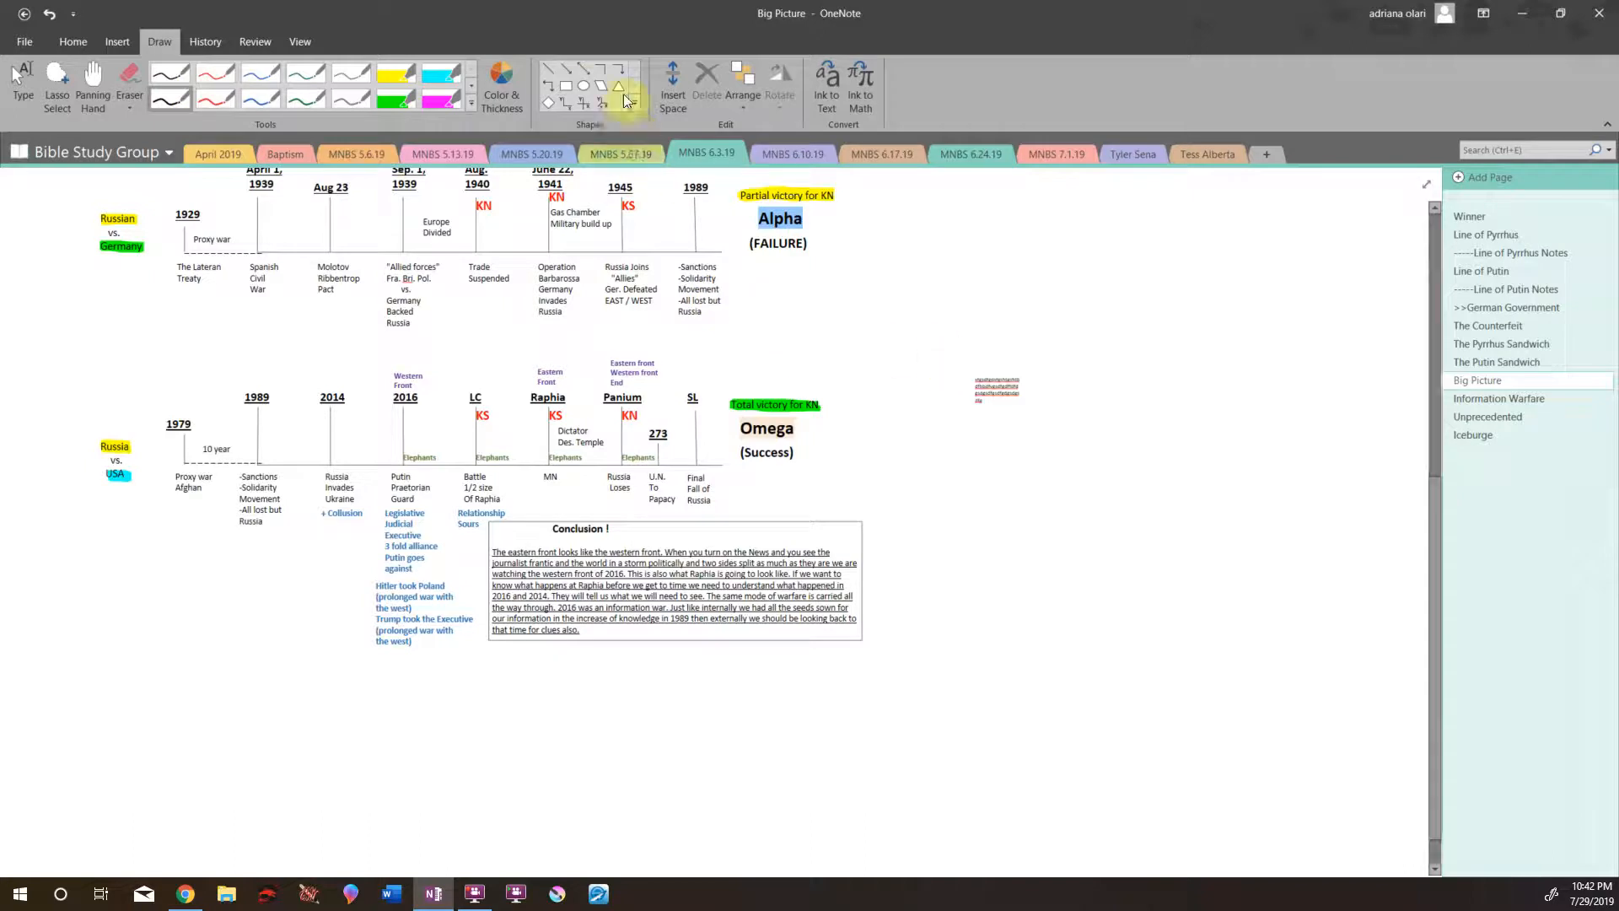
- Draw a thin black rectangle around the filler text and a small freehand squiggle above it
left_click(564, 87)
left_click_drag(956, 358, 1037, 421)
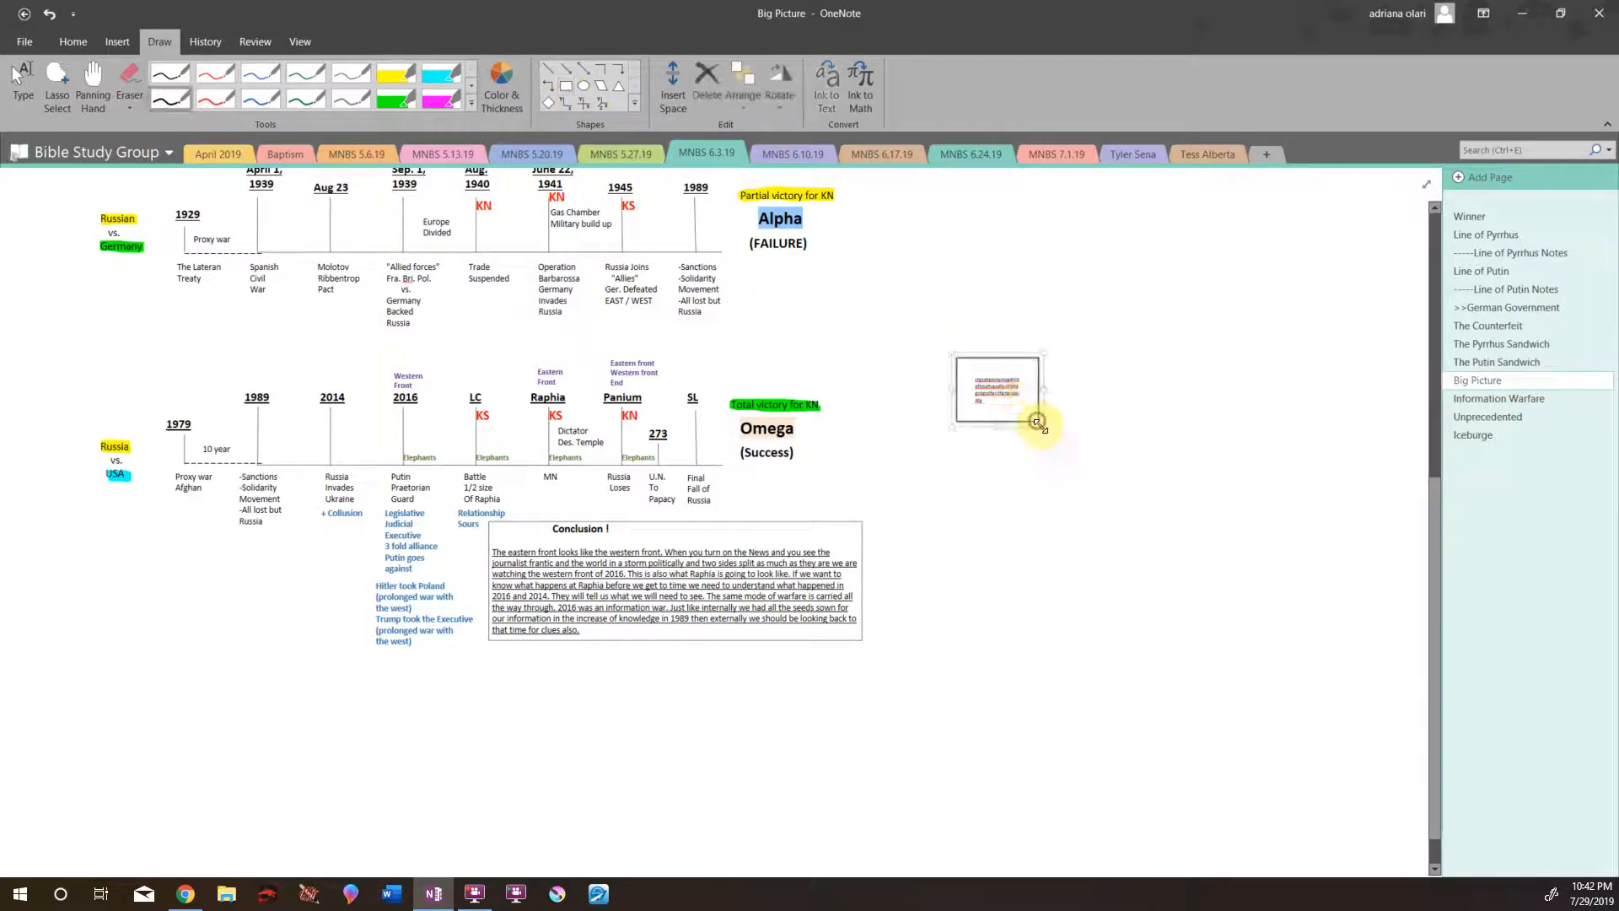
right_click(1036, 355)
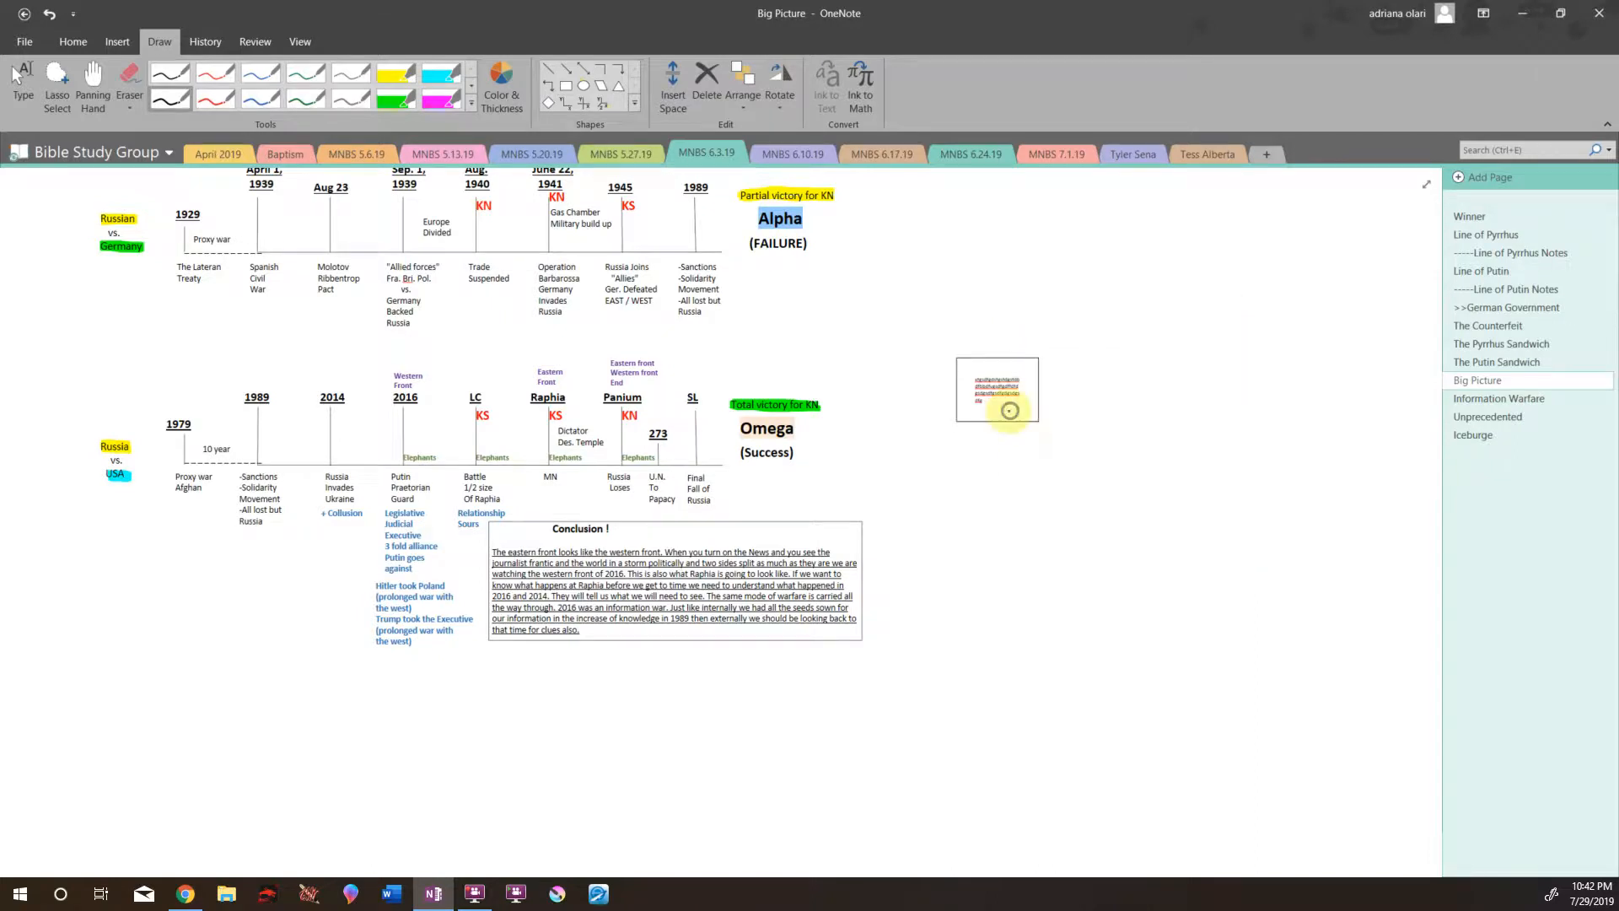
left_click(1014, 422)
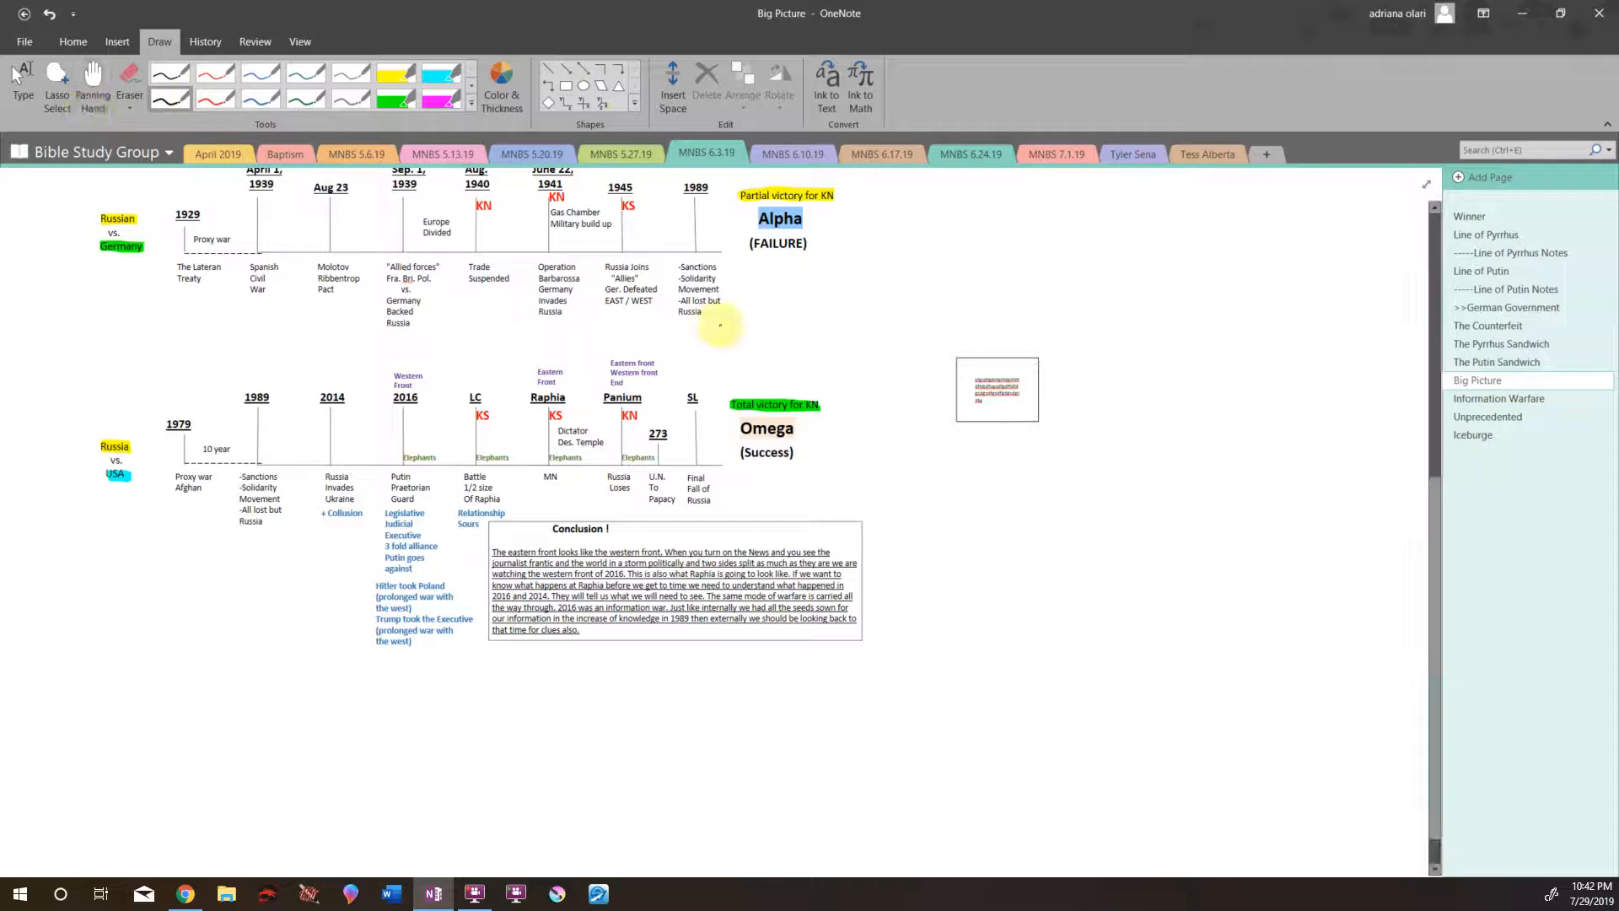
left_click_drag(975, 299, 1006, 301)
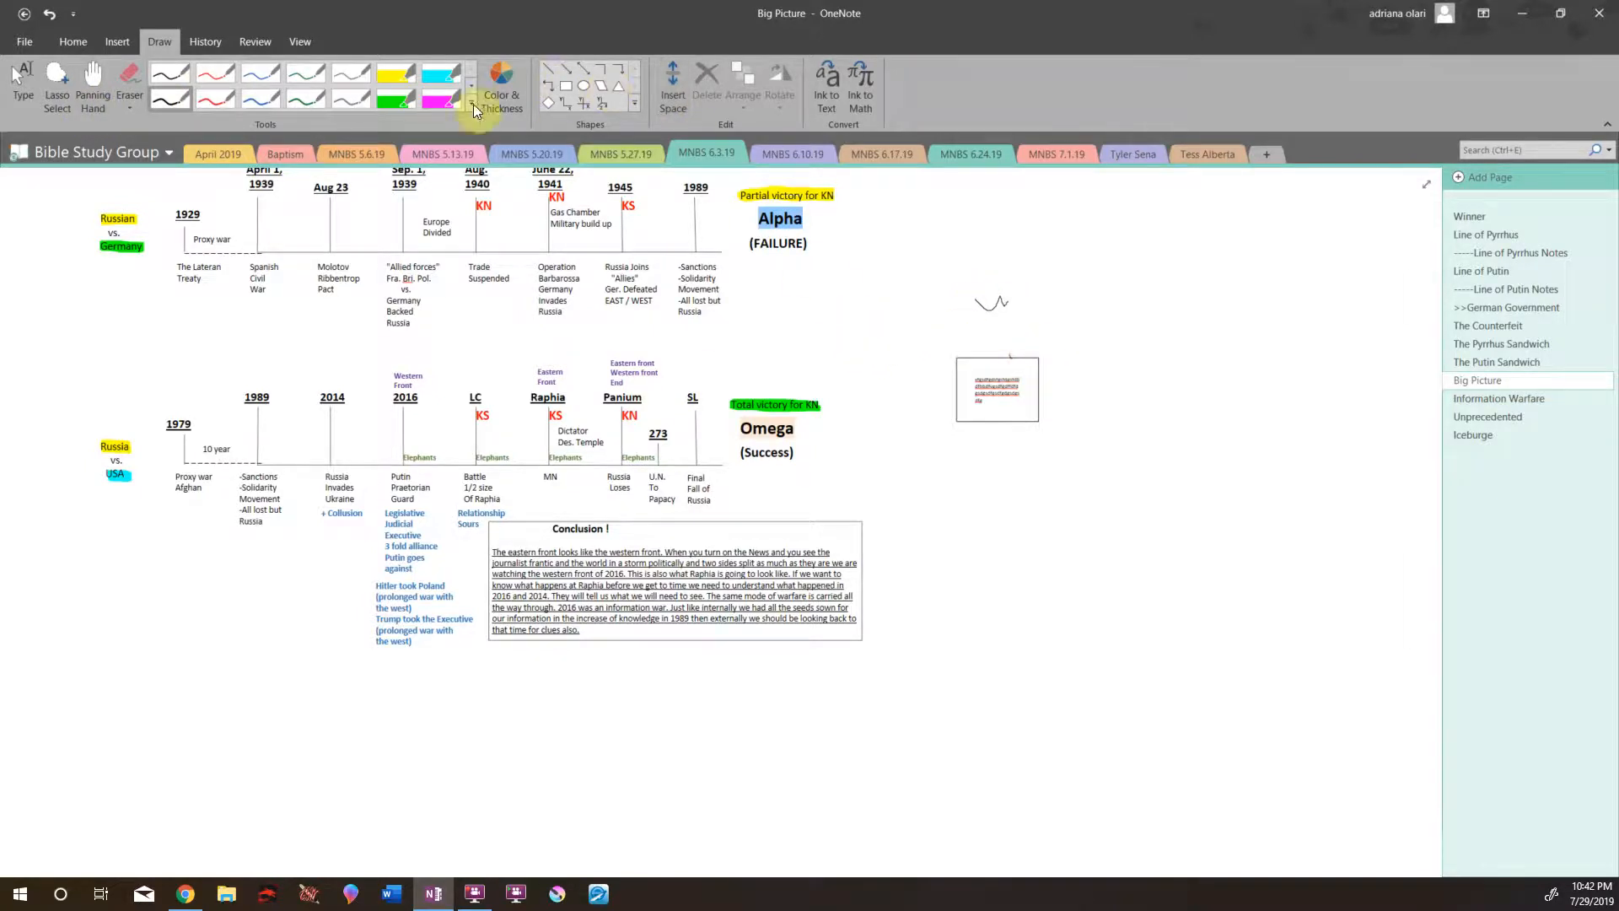
- Select the thin black rectangle around the filler text and delete it
left_click(25, 77)
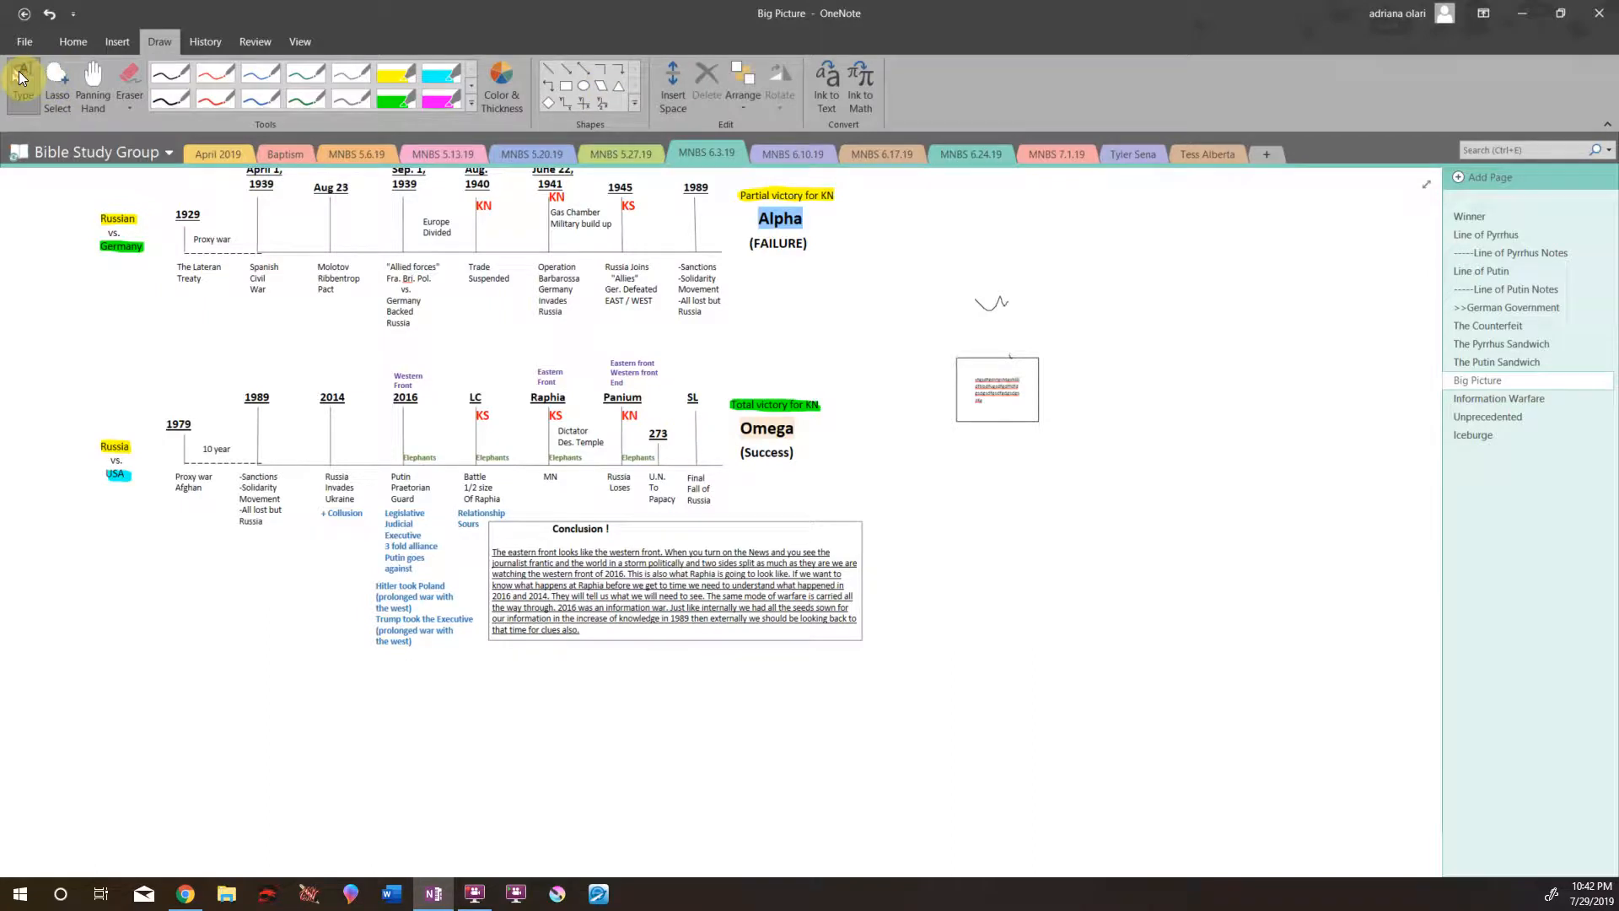
left_click(995, 357)
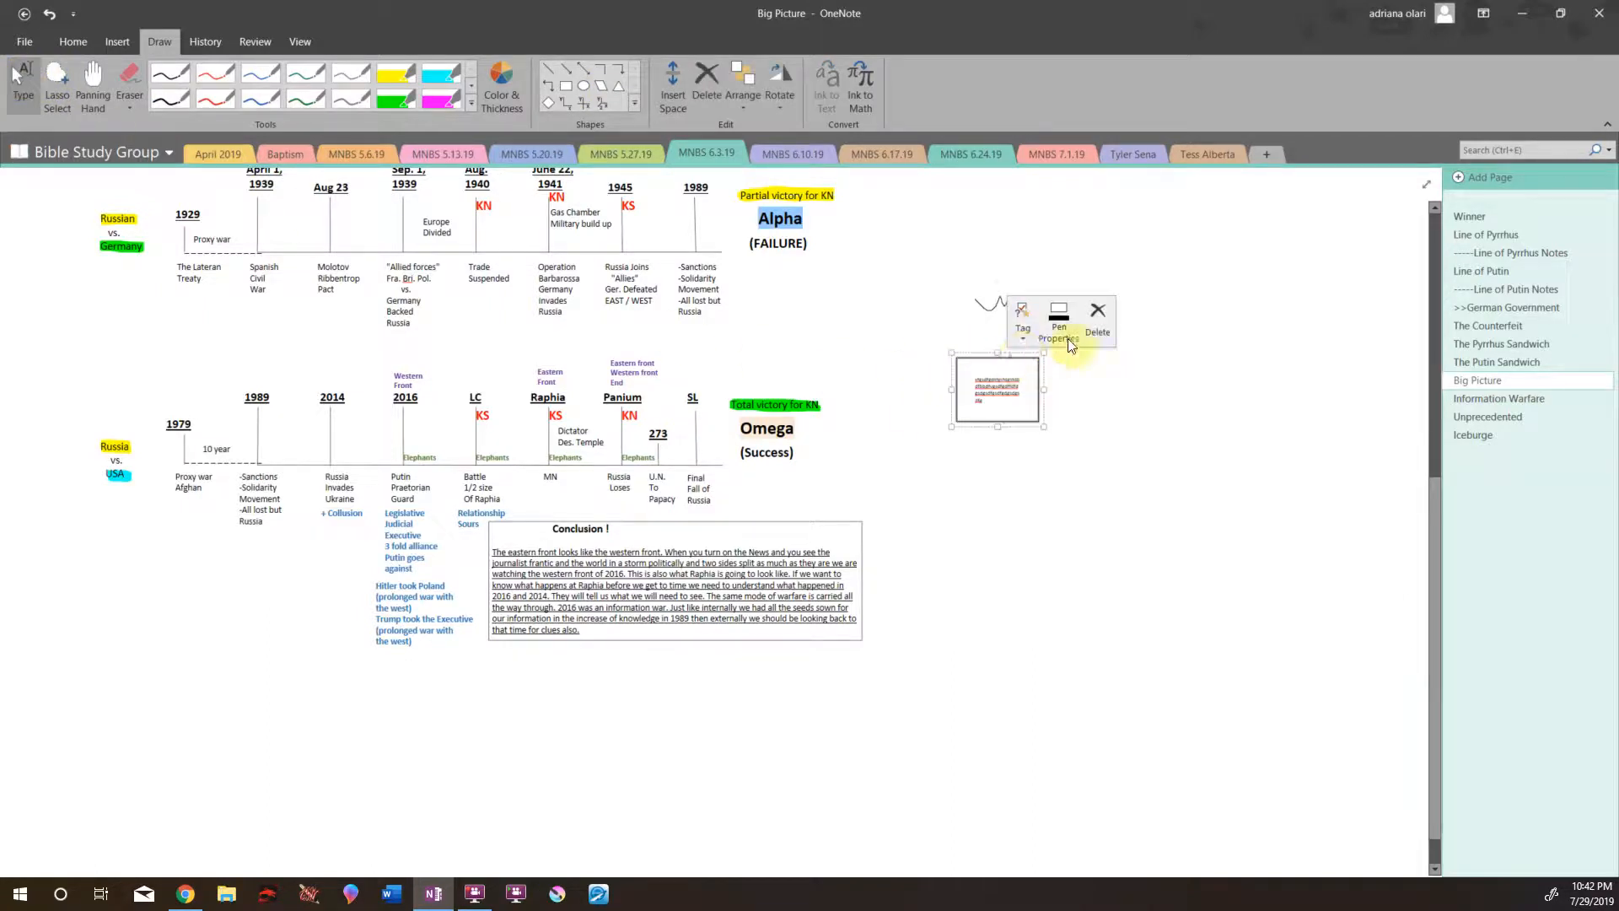
left_click(1102, 307)
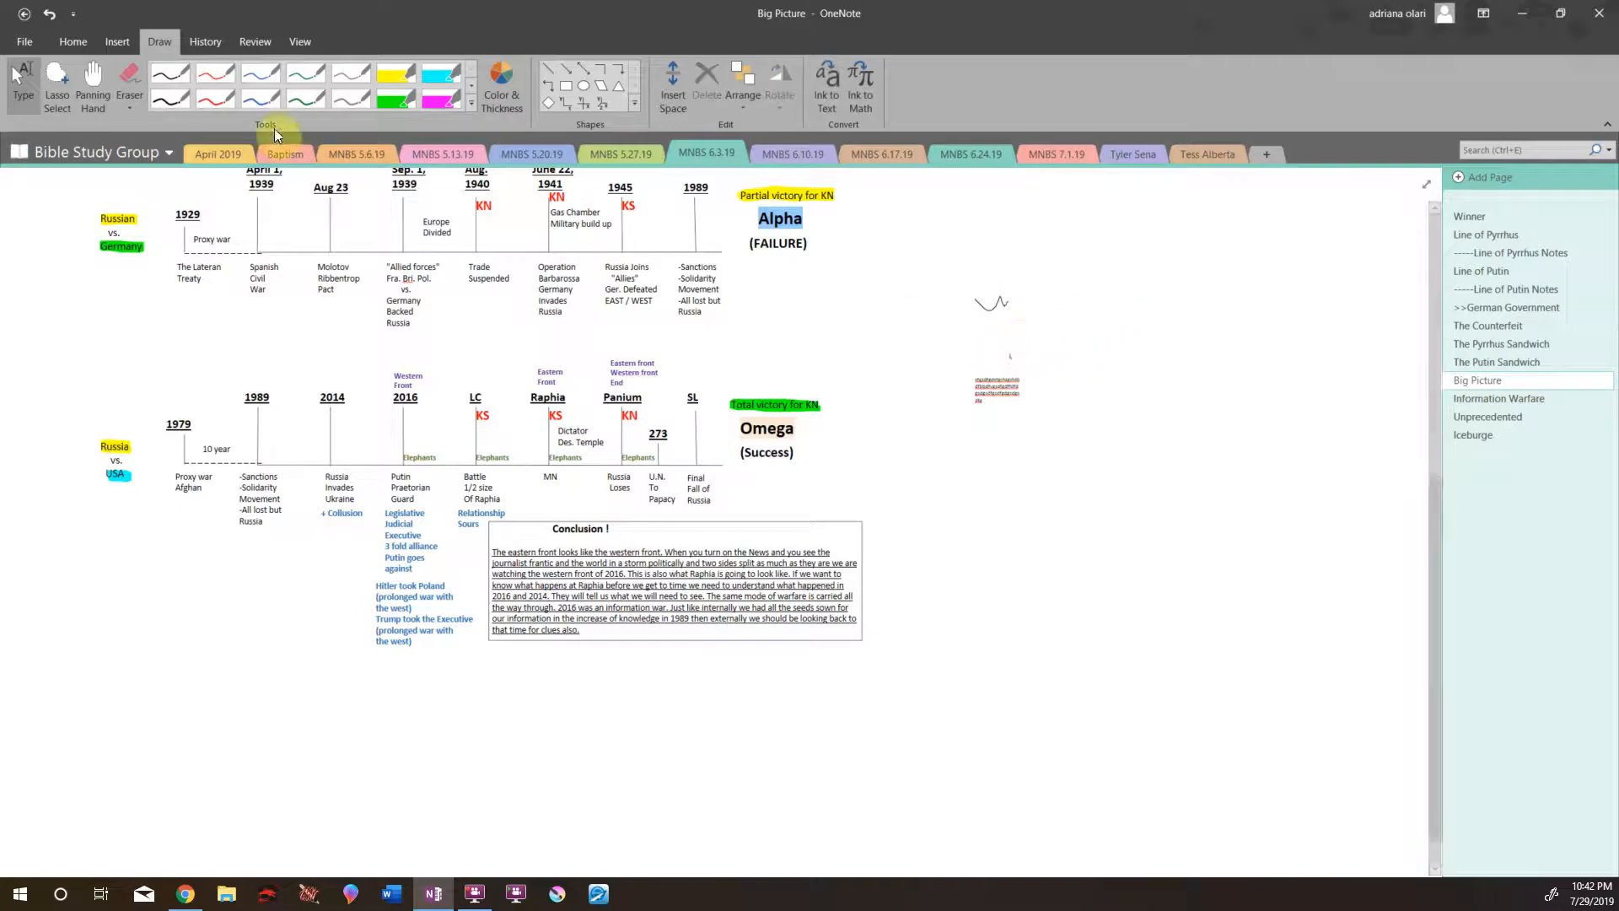
- Set up a custom pen in purple with the thickest line
left_click(497, 73)
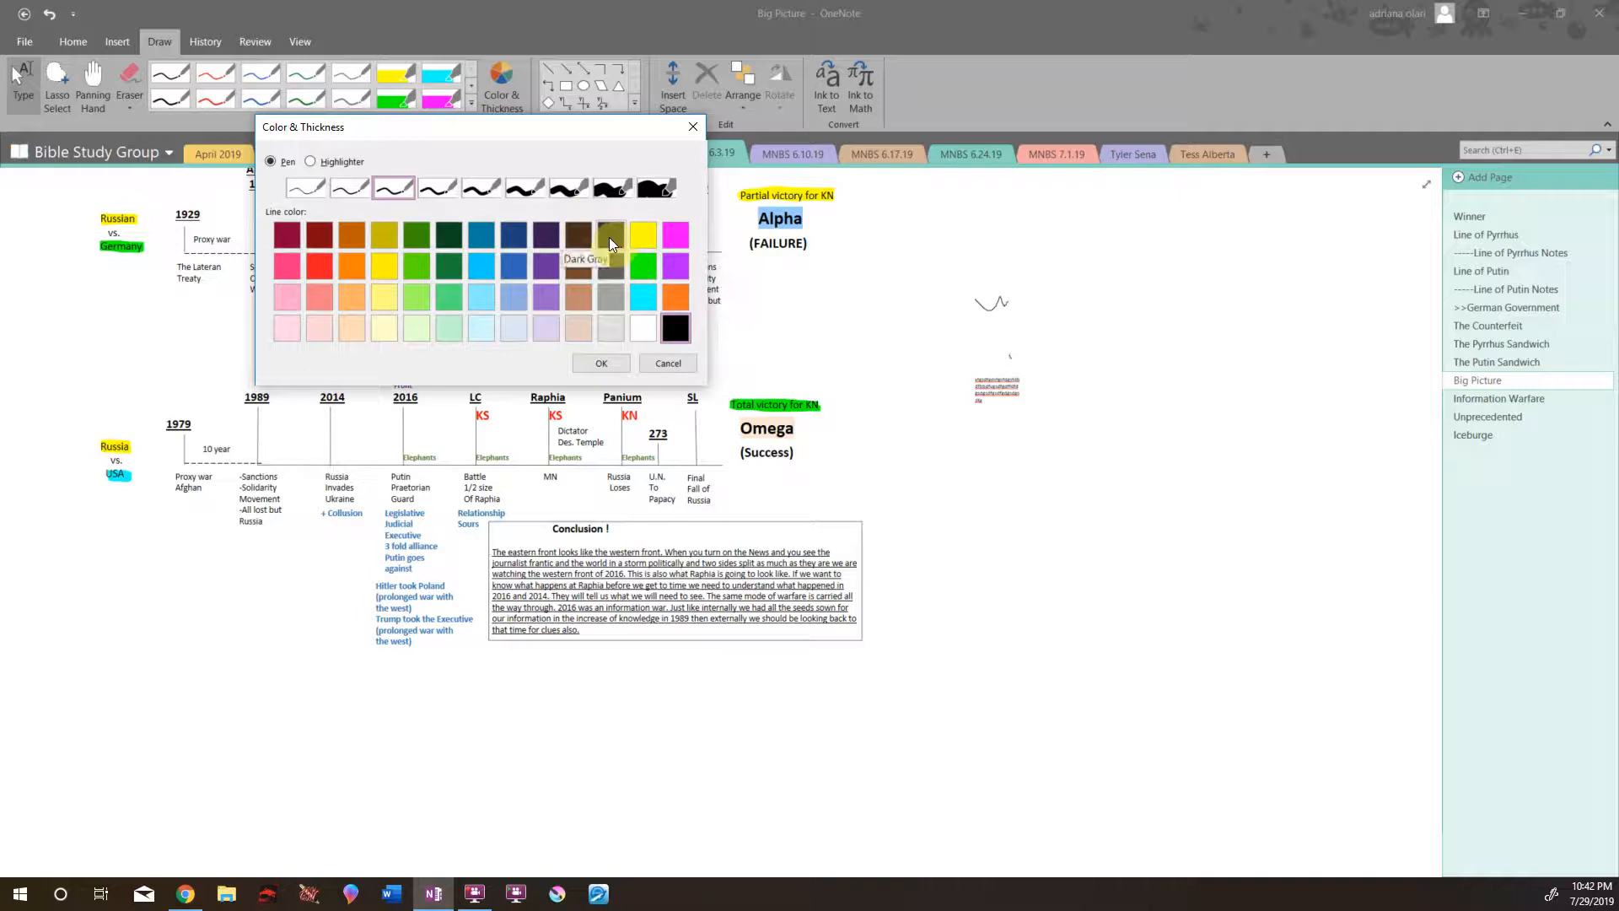
left_click(547, 267)
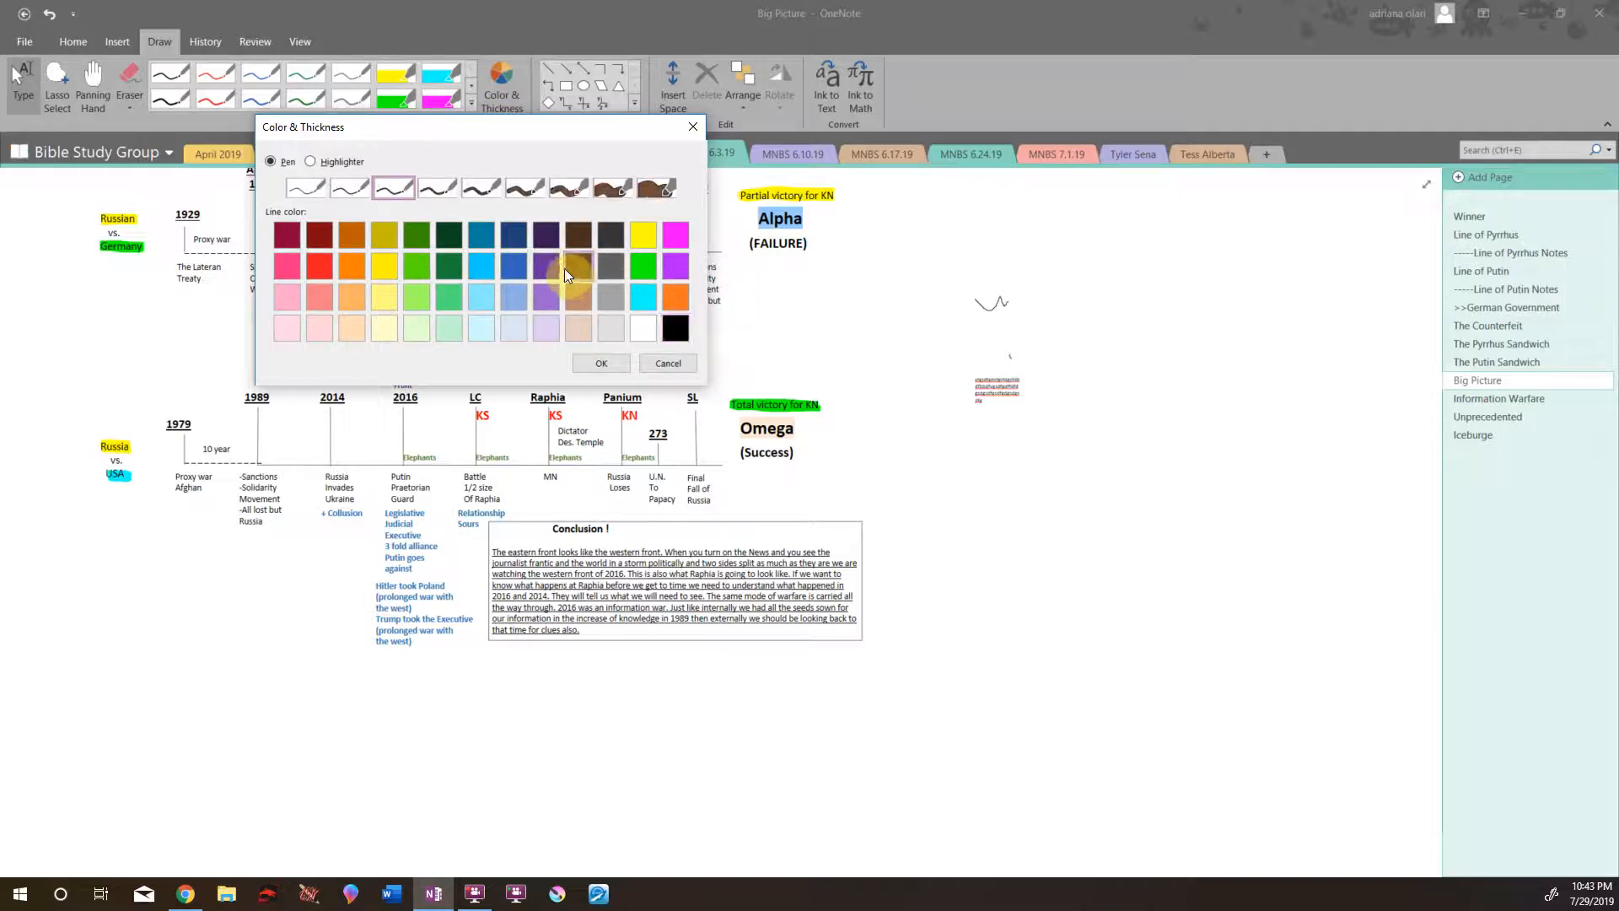
left_click(648, 184)
left_click(594, 365)
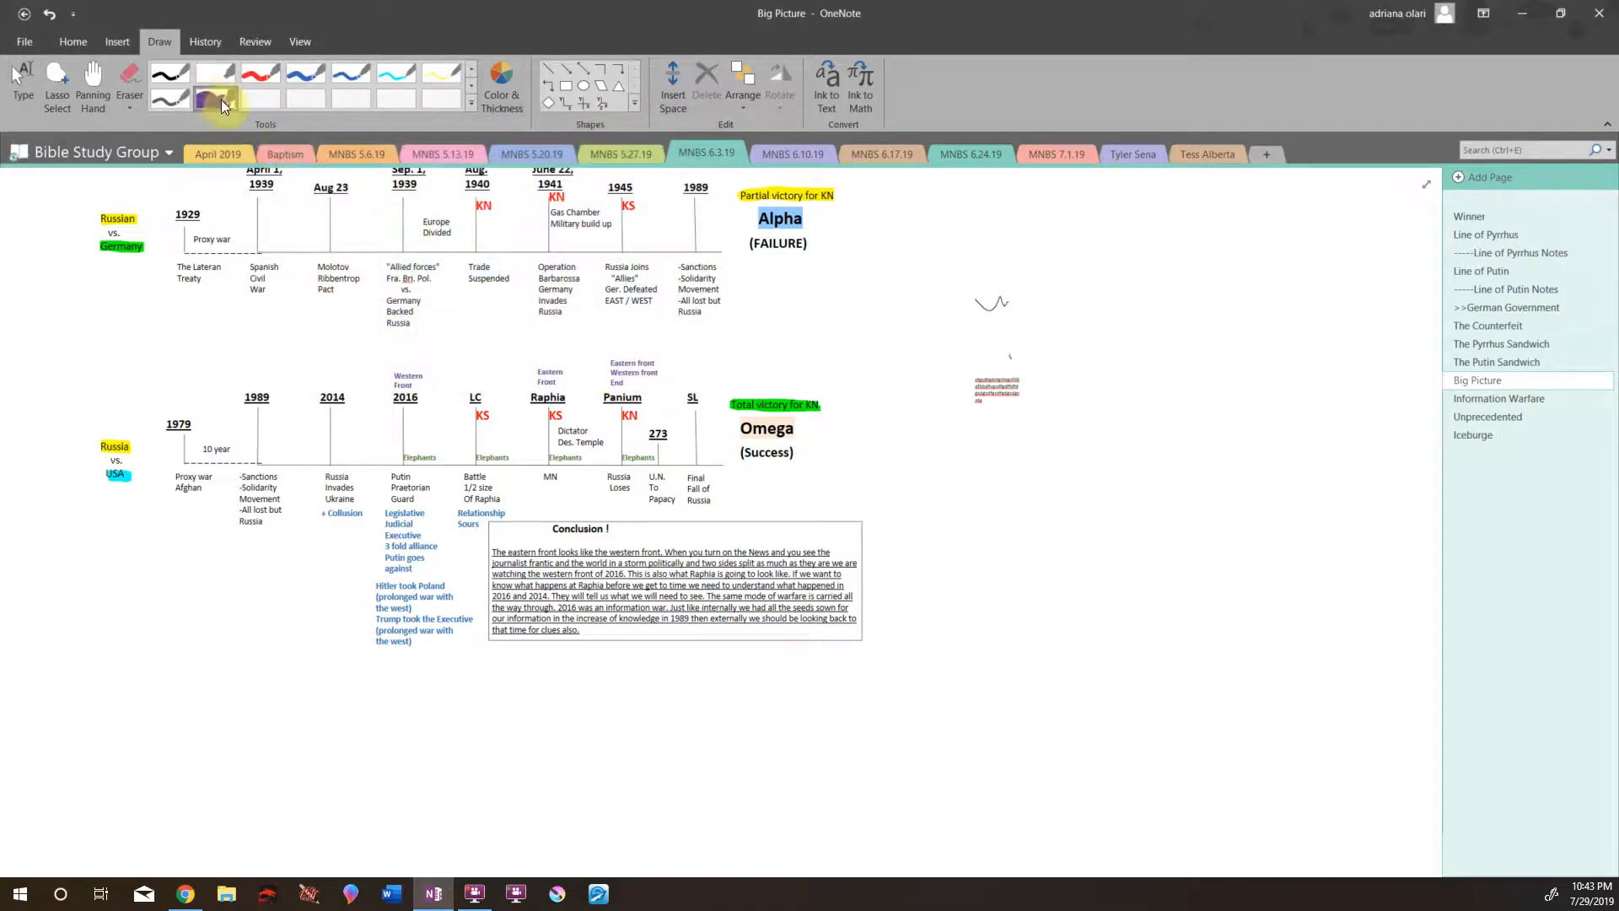
- Draw a wavy line above the filler text and a rectangle around it with the thick purple pen
left_click_drag(946, 278, 1043, 268)
left_click(566, 86)
left_click_drag(936, 348, 1059, 452)
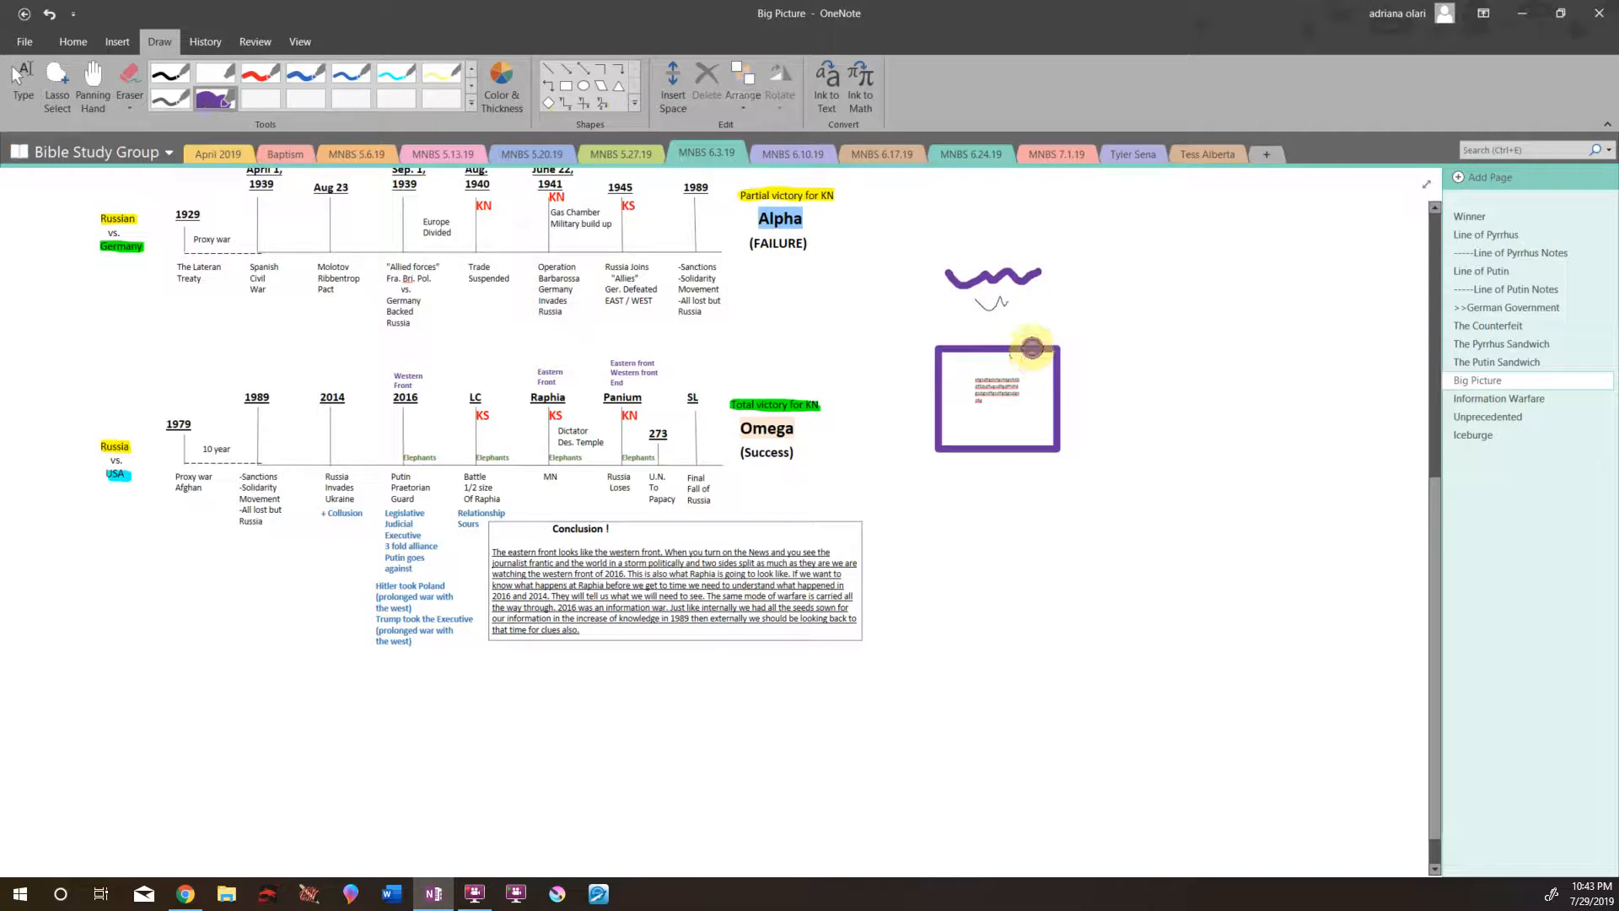
- Delete the purple rectangle around the filler text and erase the leftover freehand strokes
left_click(25, 76)
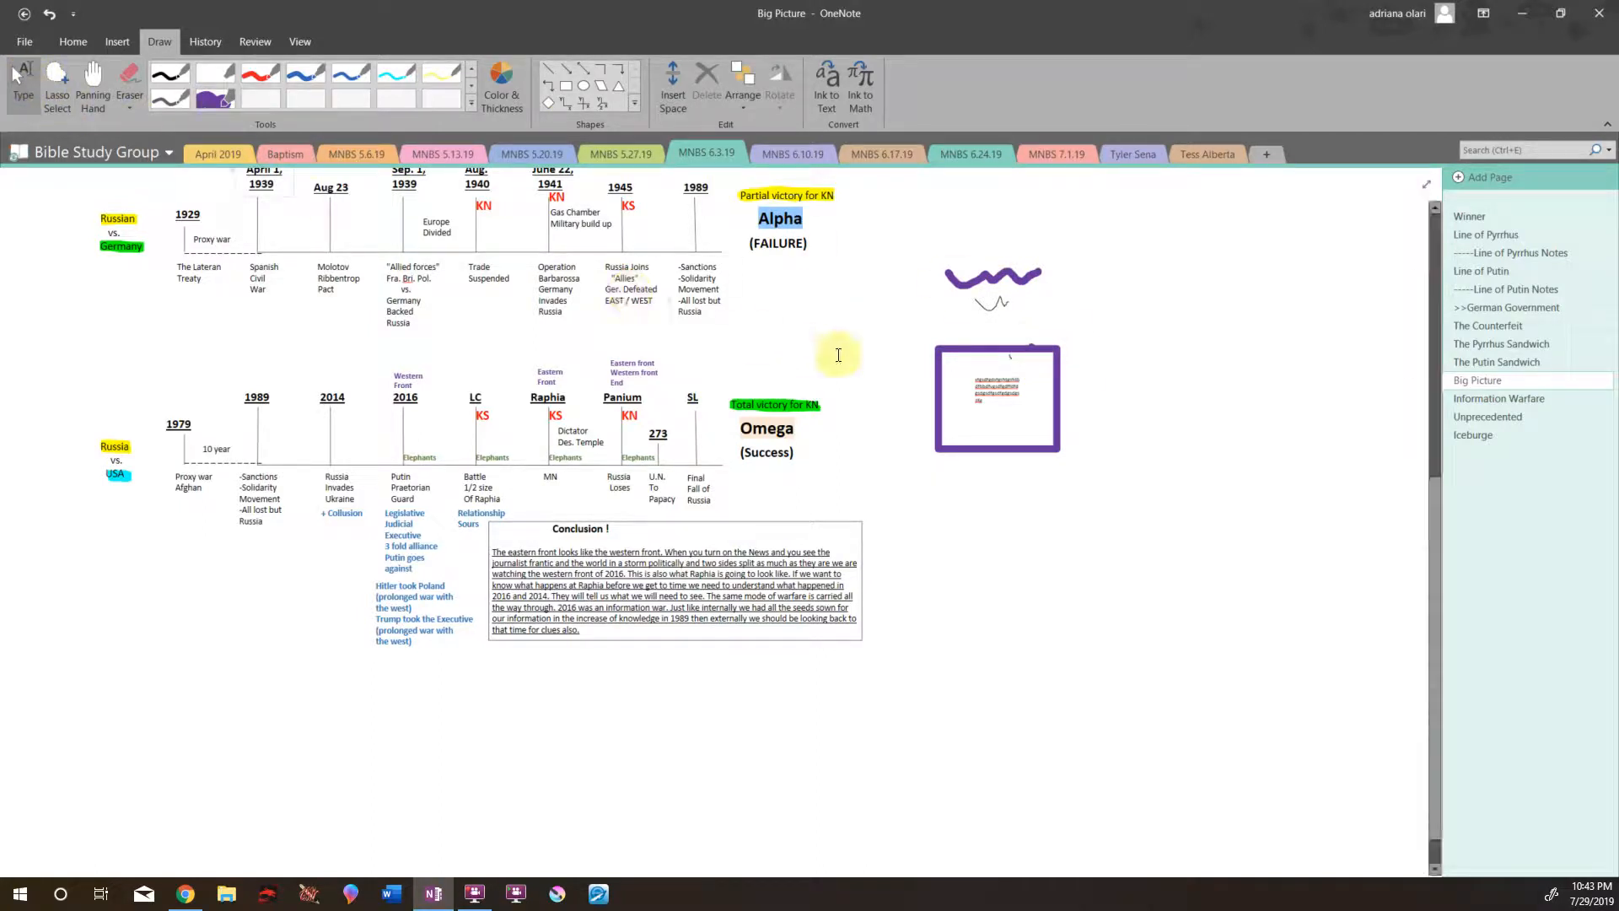
left_click(977, 348)
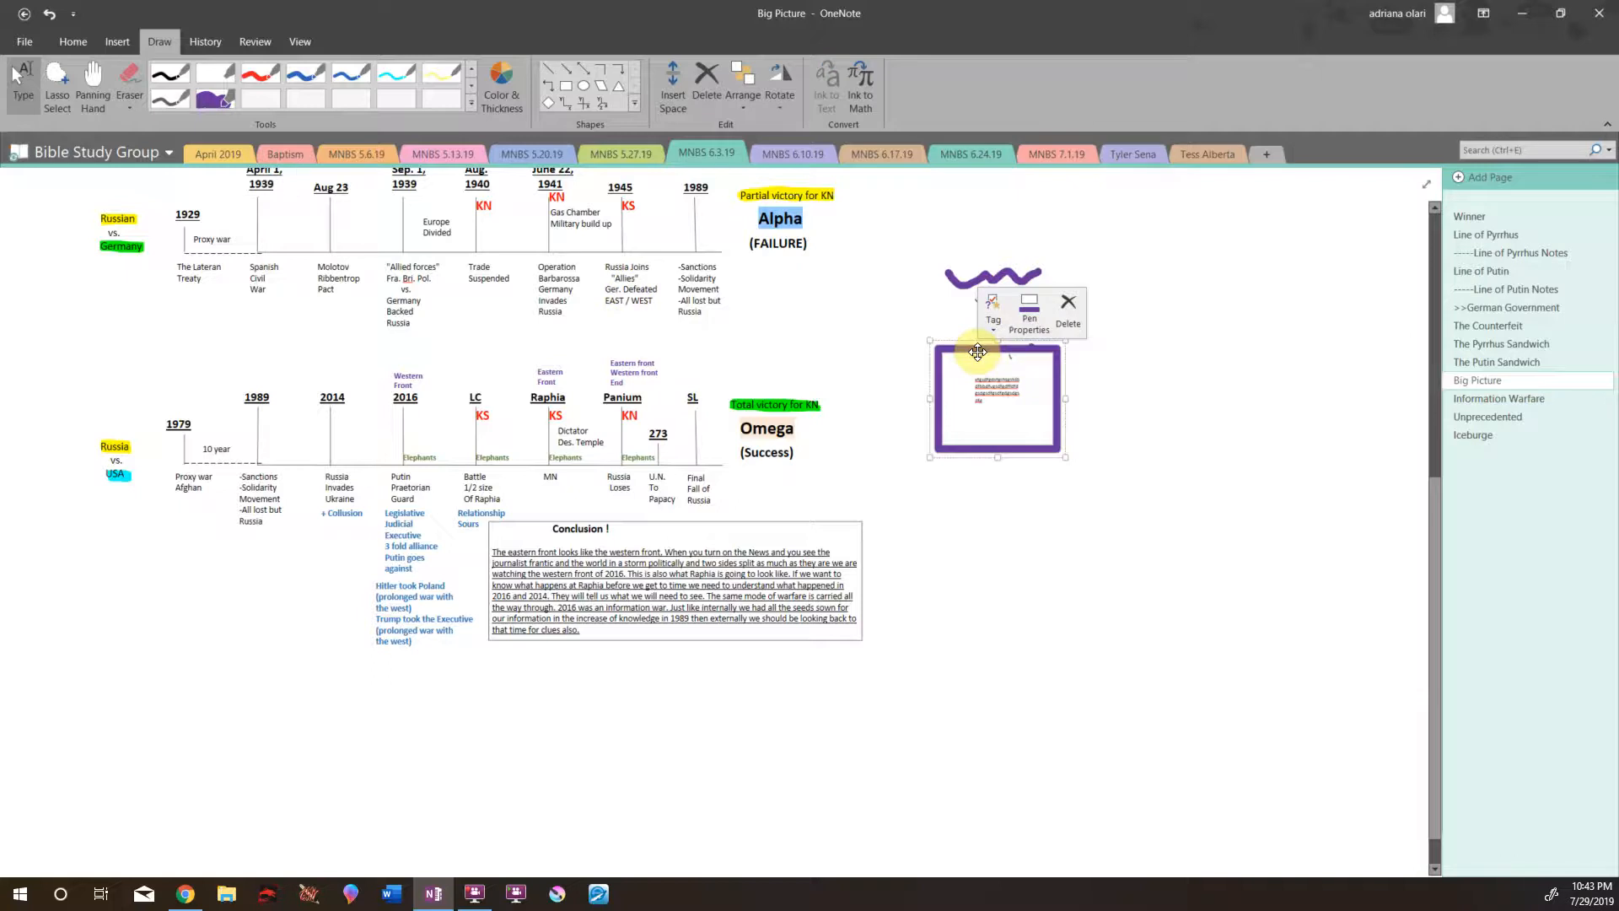
left_click(1060, 302)
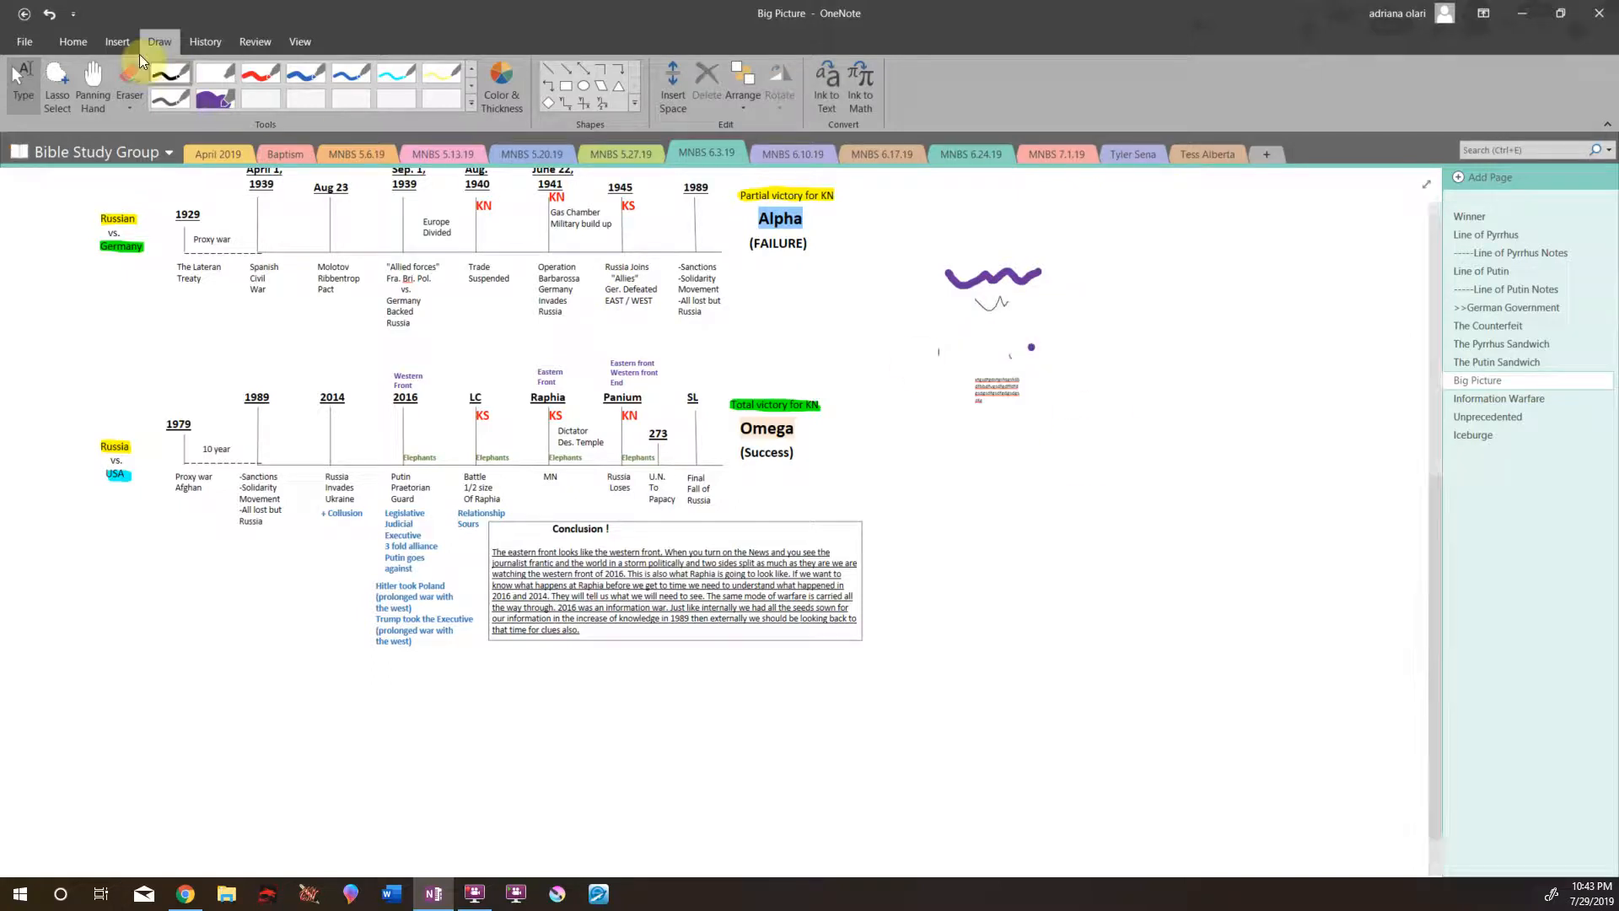
left_click(129, 81)
left_click(957, 277)
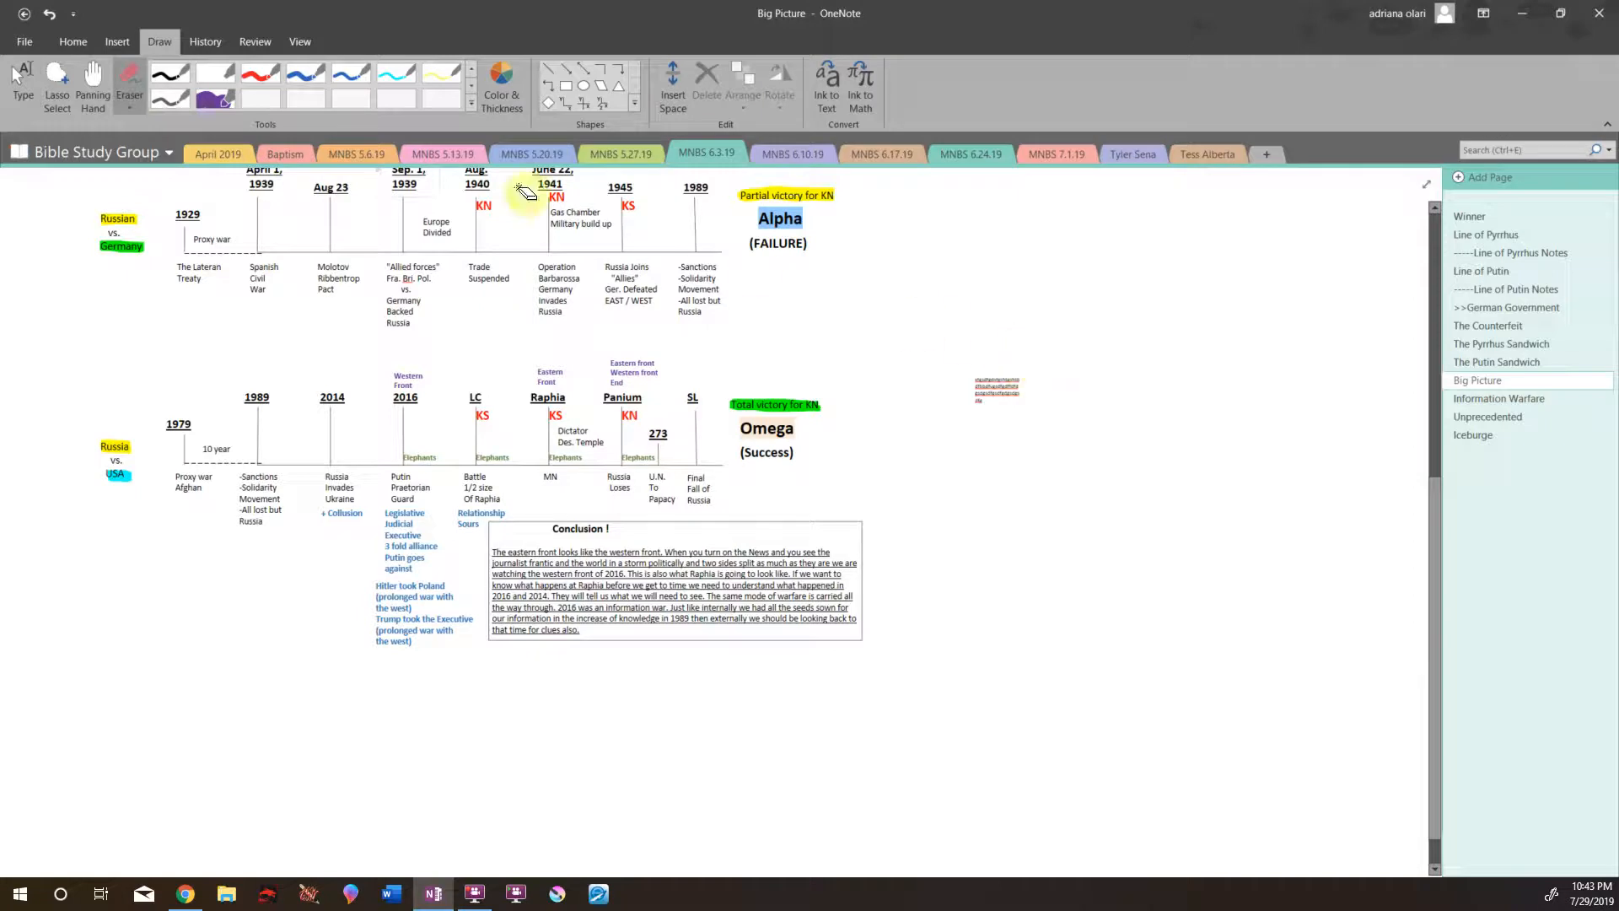
- Enlarge the Big Picture page to 88% and delete the filler text container beside the Omega heading
left_click(23, 80)
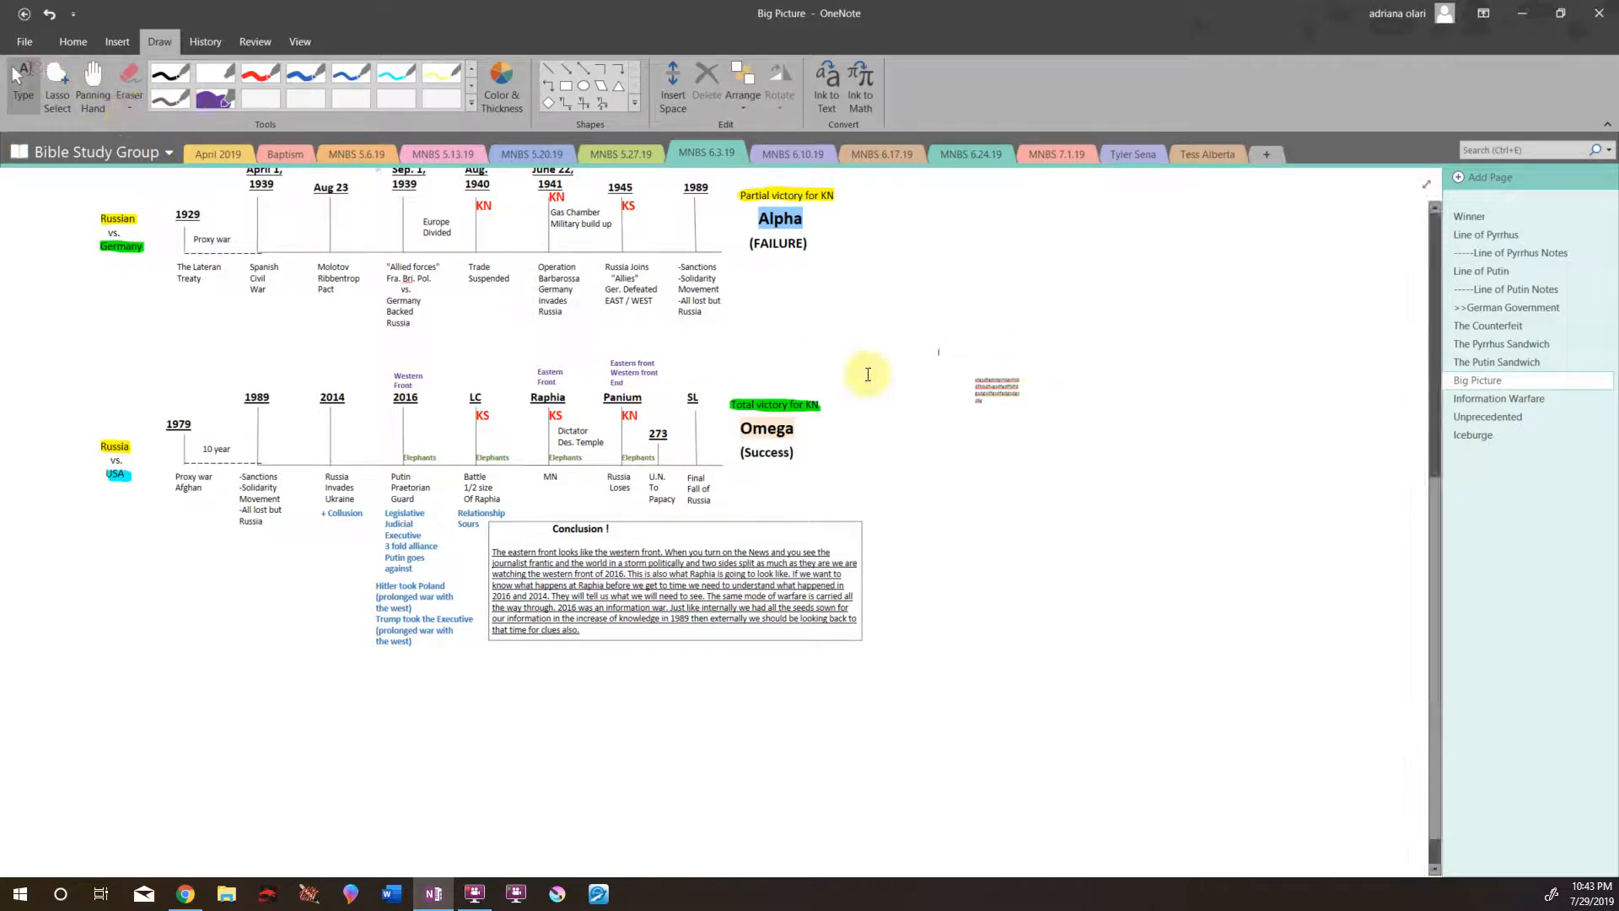
scroll(991, 377, "up", 1)
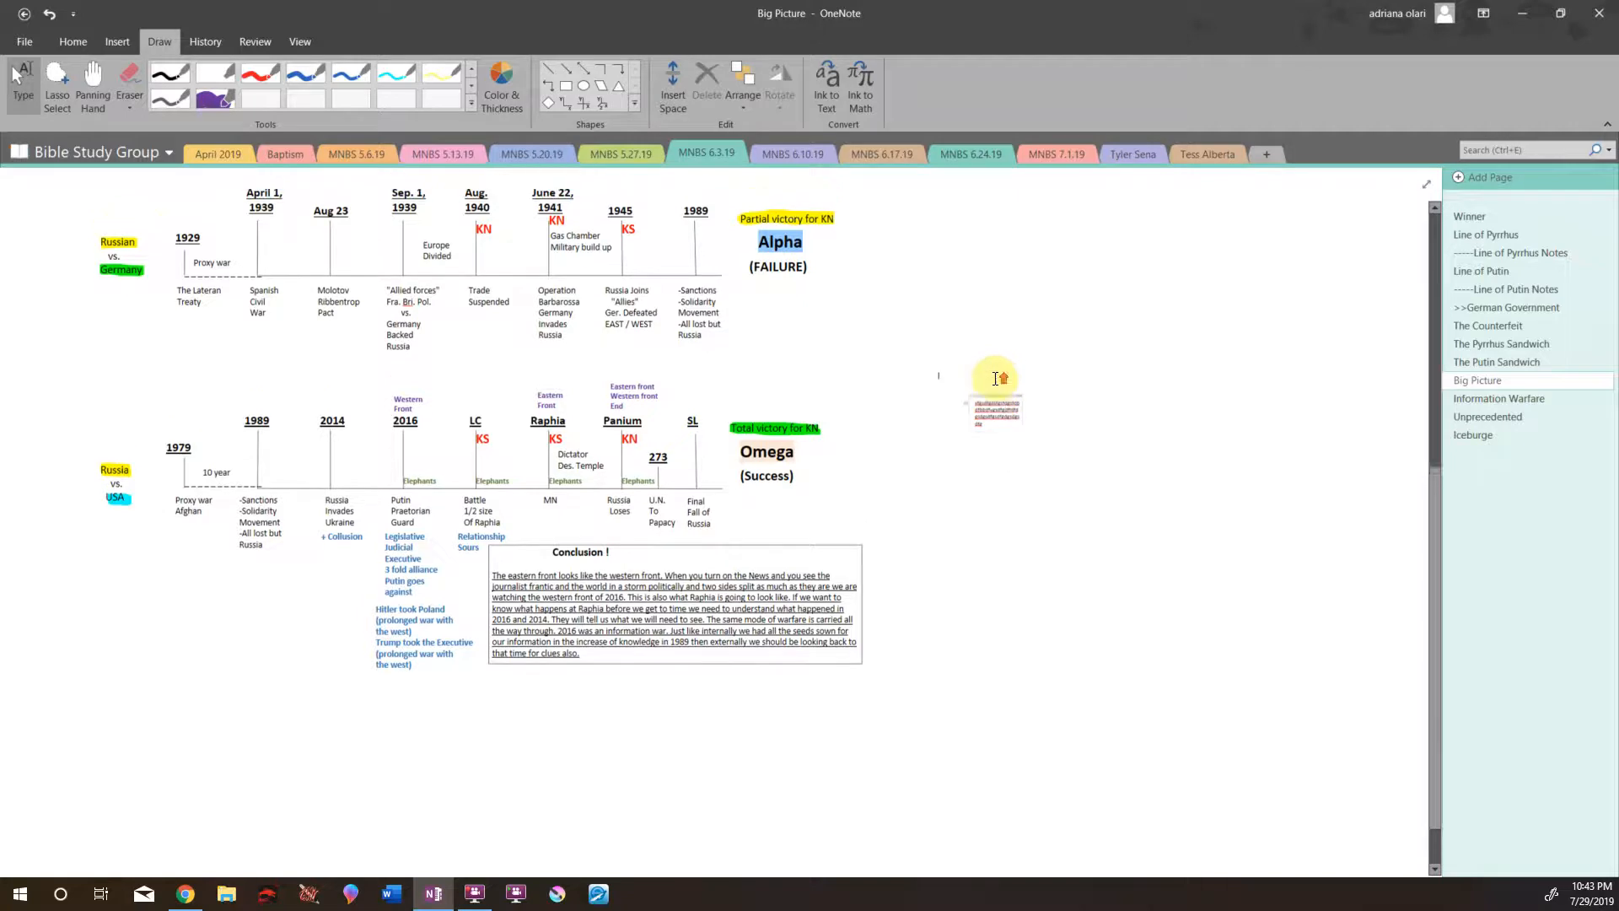
left_click(297, 43)
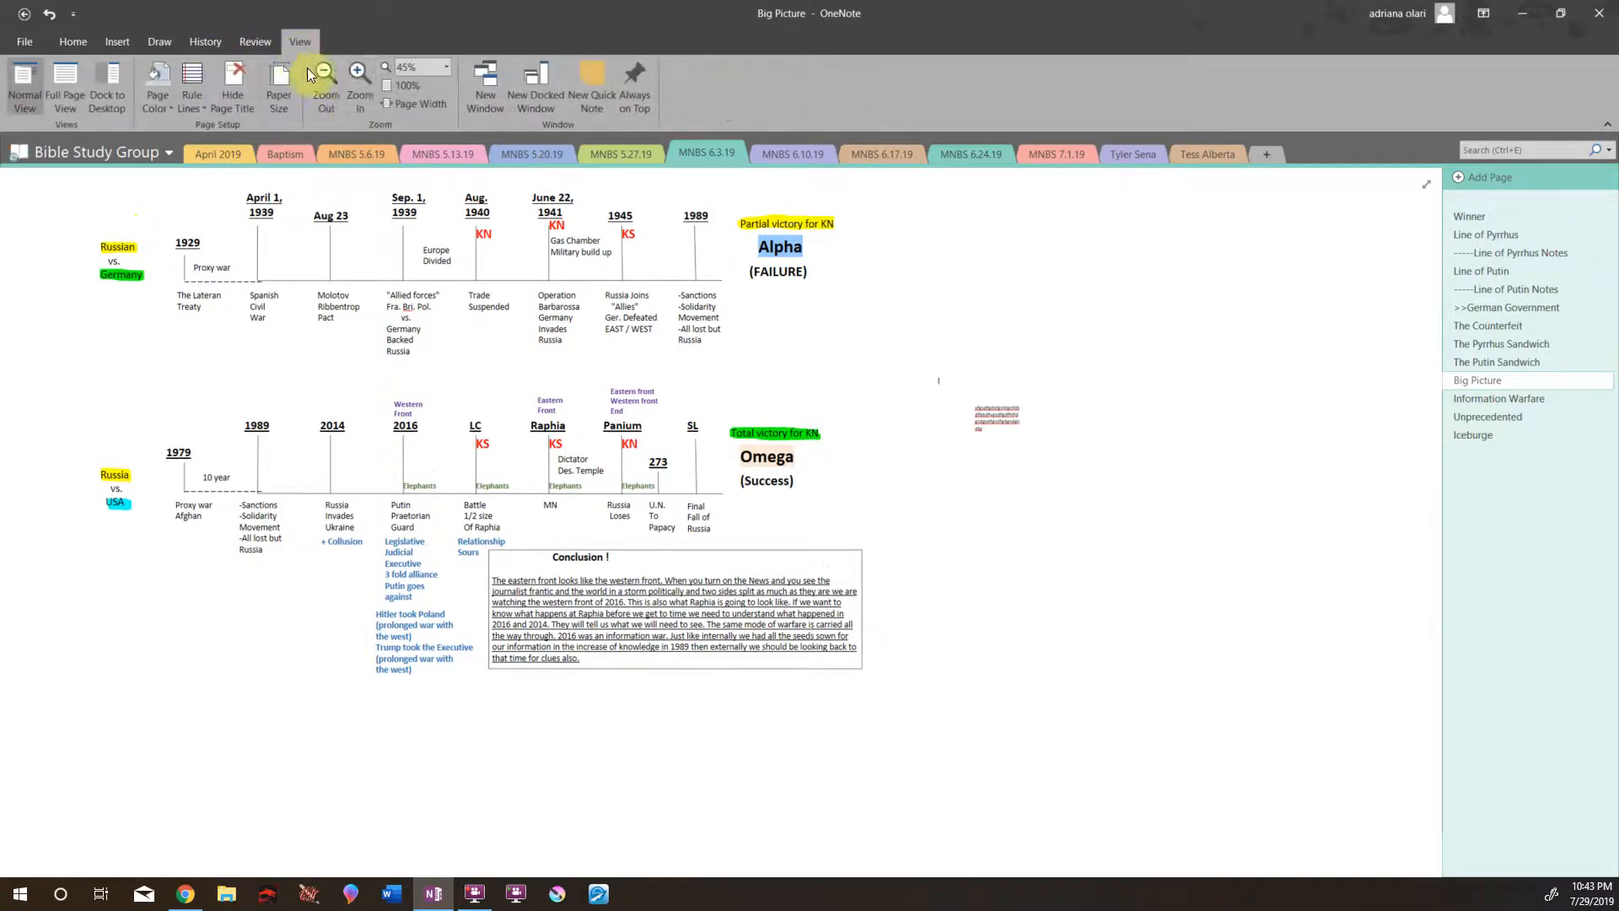
left_click(351, 95)
left_click(351, 94)
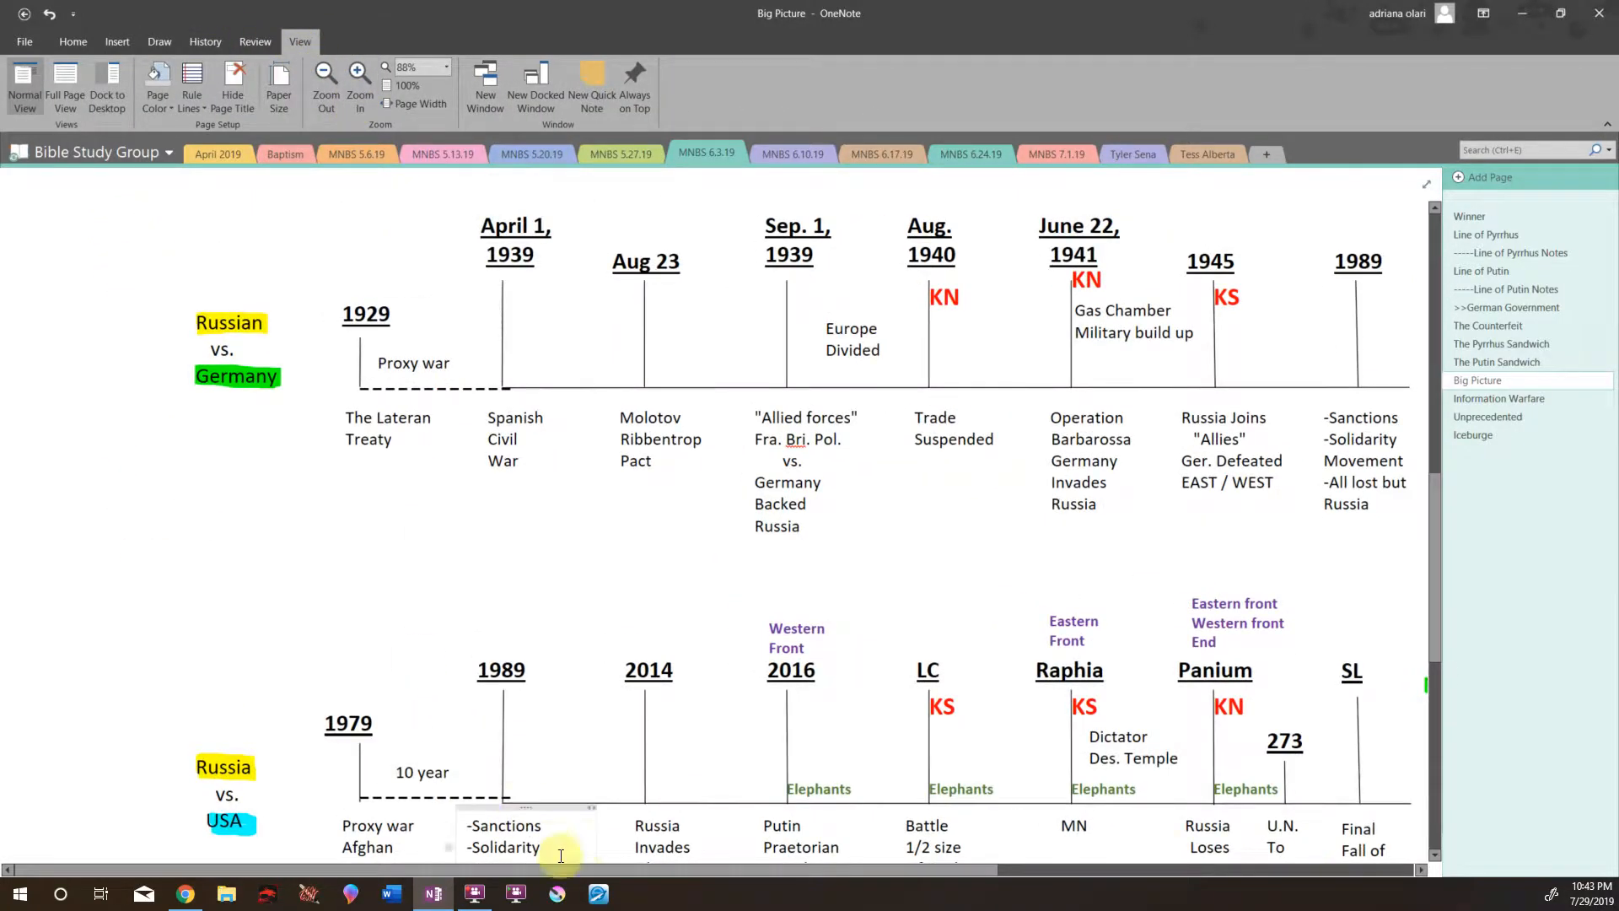
left_click_drag(580, 869, 1202, 809)
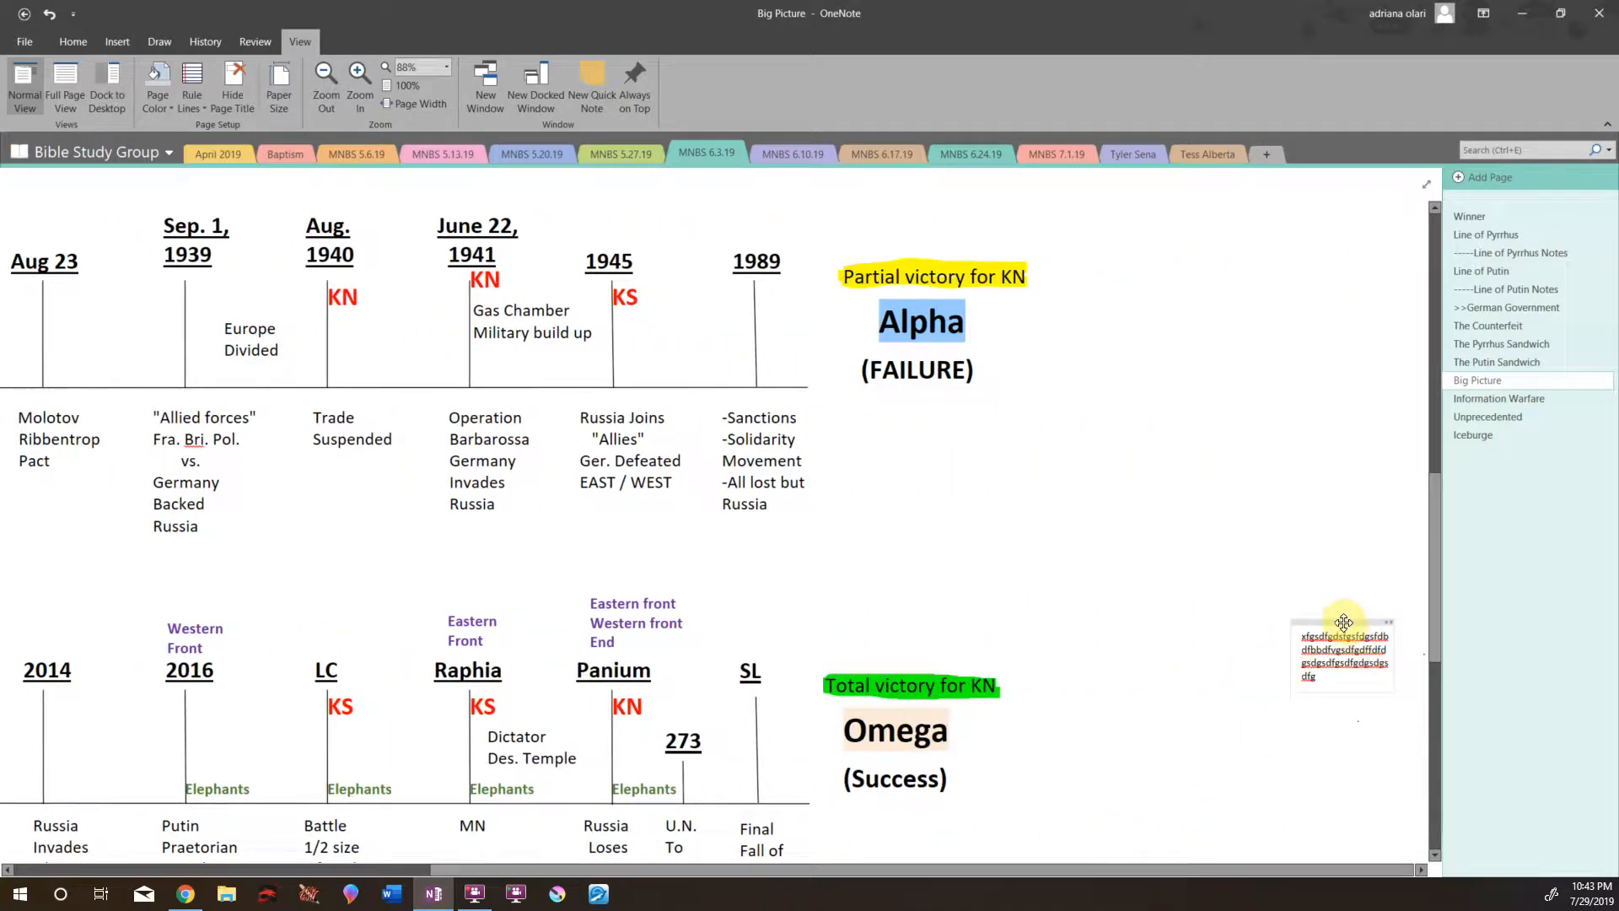
right_click(1343, 623)
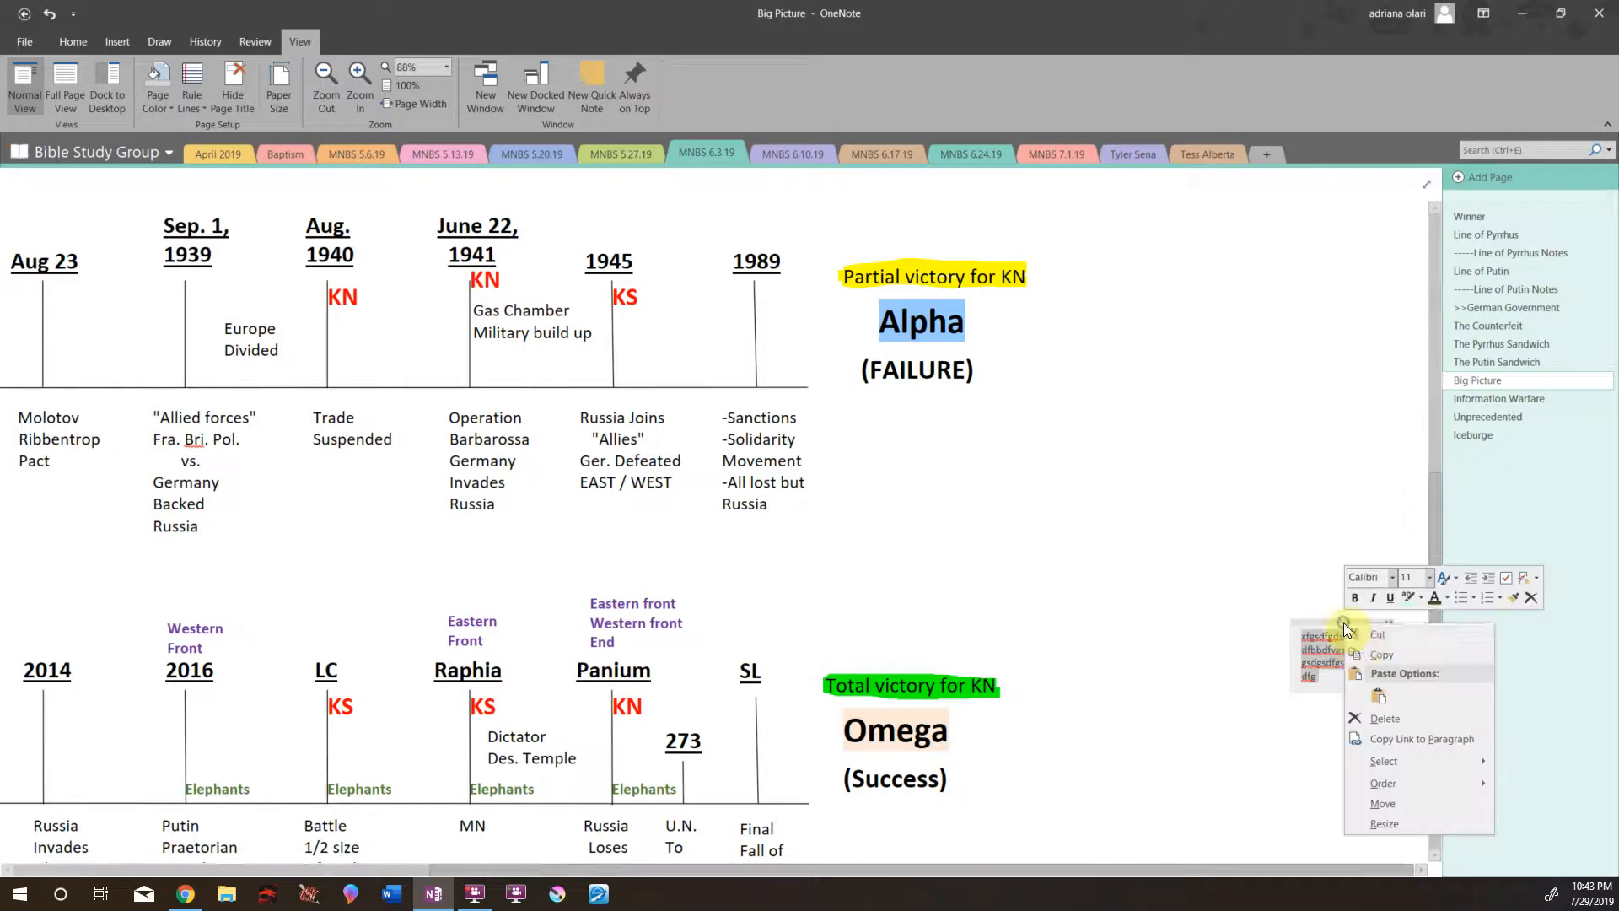
left_click(1379, 719)
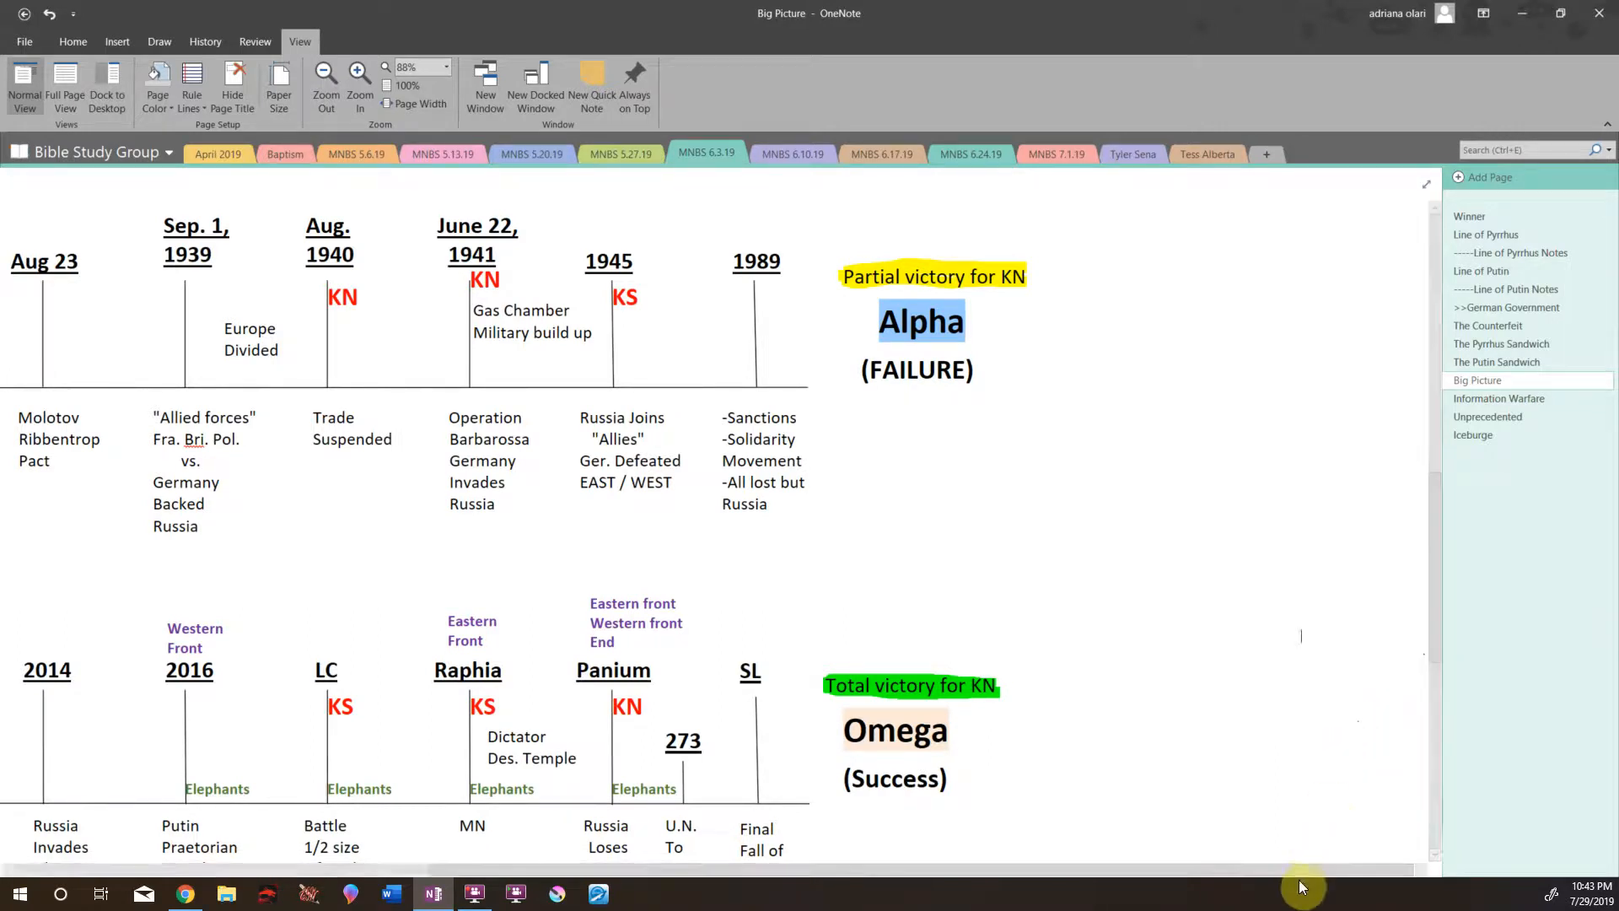
- Zoom the Big Picture page out to 45% and review its chart lines up to the page title
left_click_drag(1298, 871, 1157, 884)
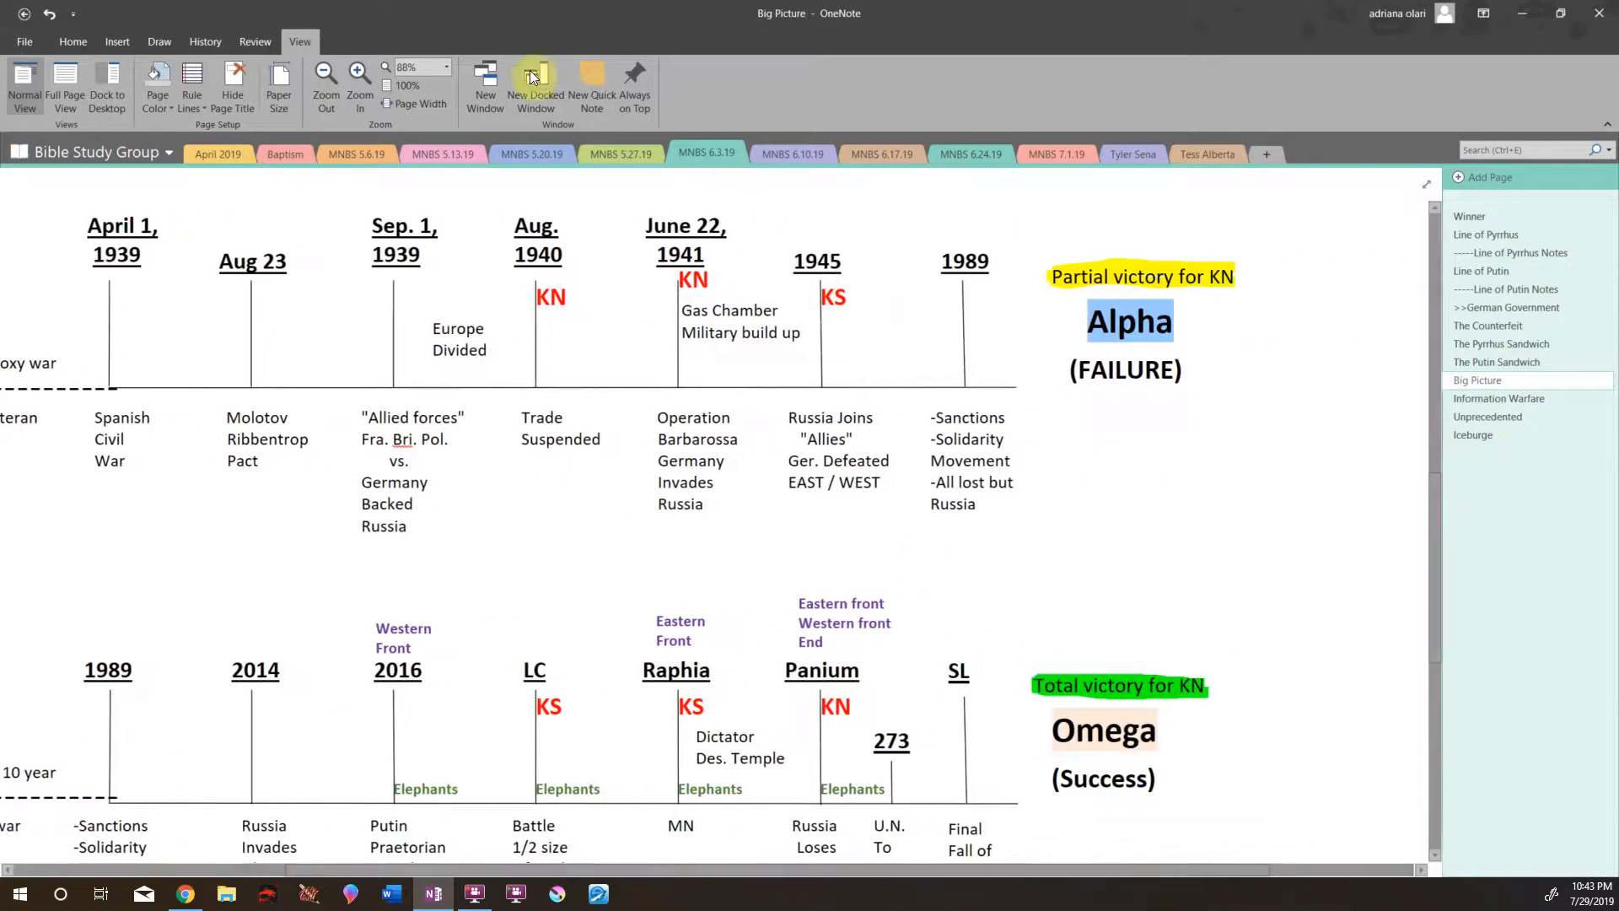
left_click(320, 72)
scroll(591, 866, "left", 3)
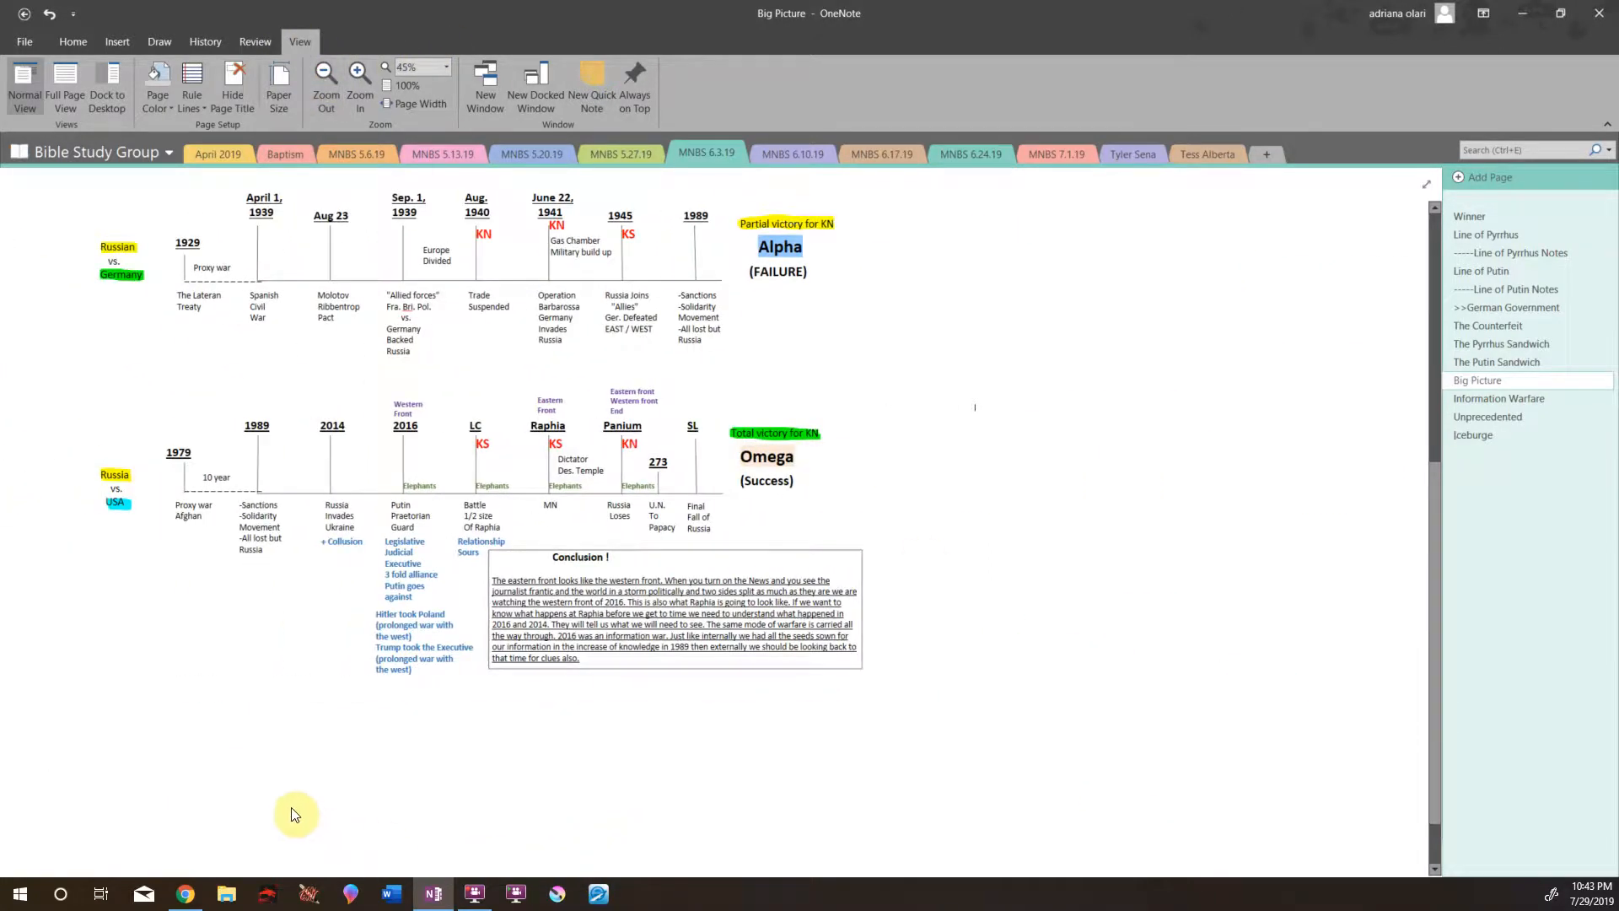
scroll(379, 598, "up", 5)
scroll(380, 601, "up", 2)
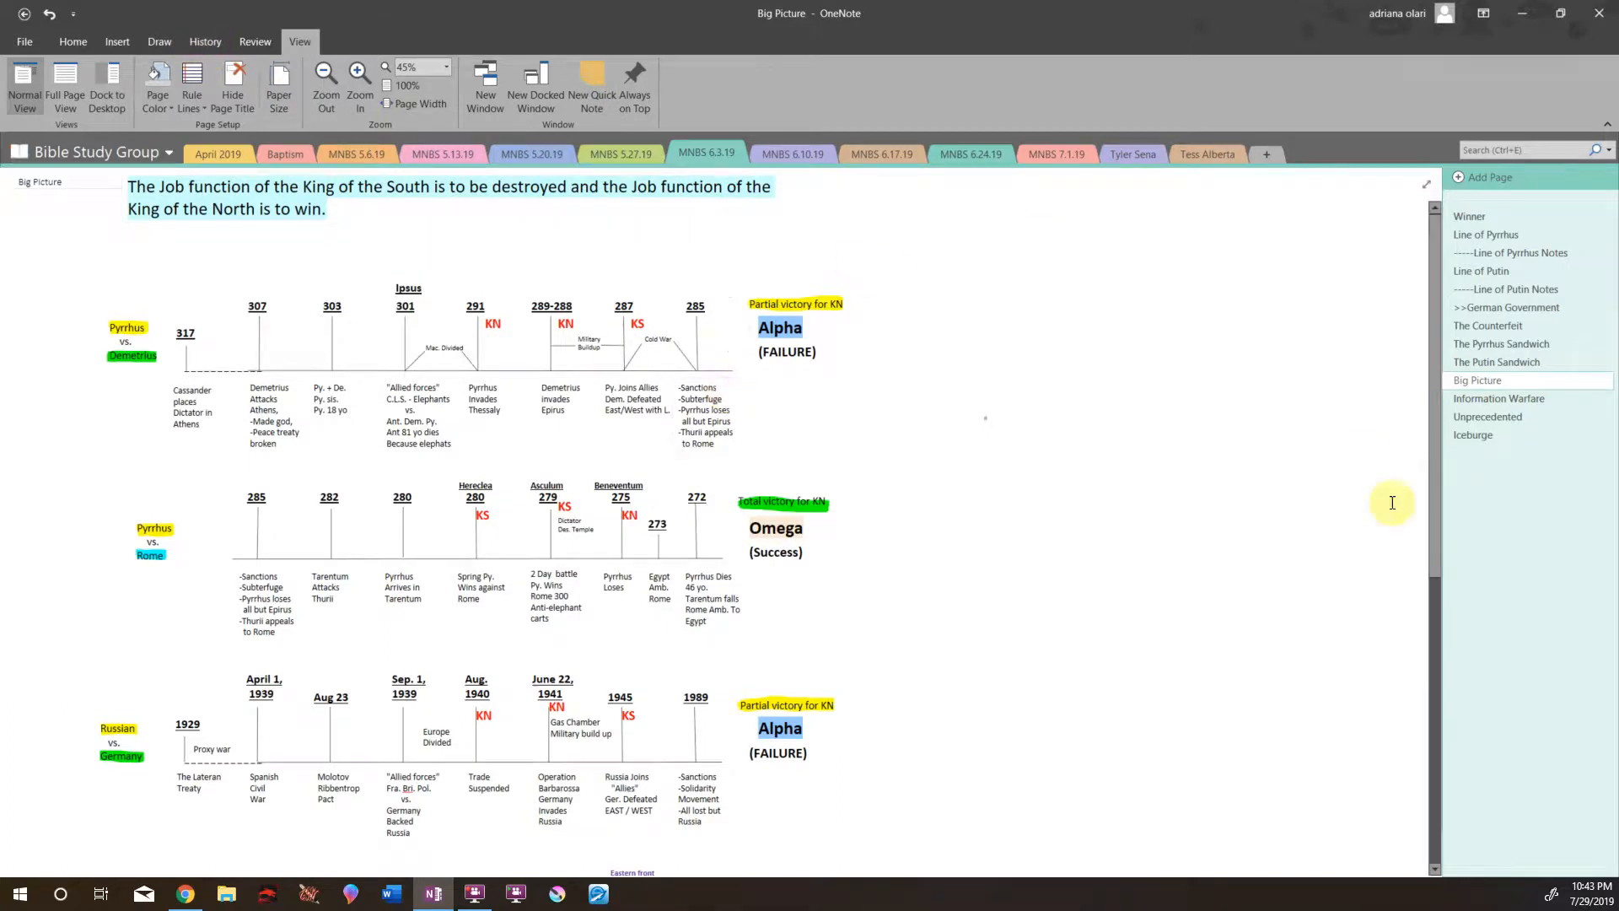
- Browse the Line of Pyrrhus and neighbouring pages, and view the Line of Pyrrhus timeline enlarged to 137%
left_click(1488, 234)
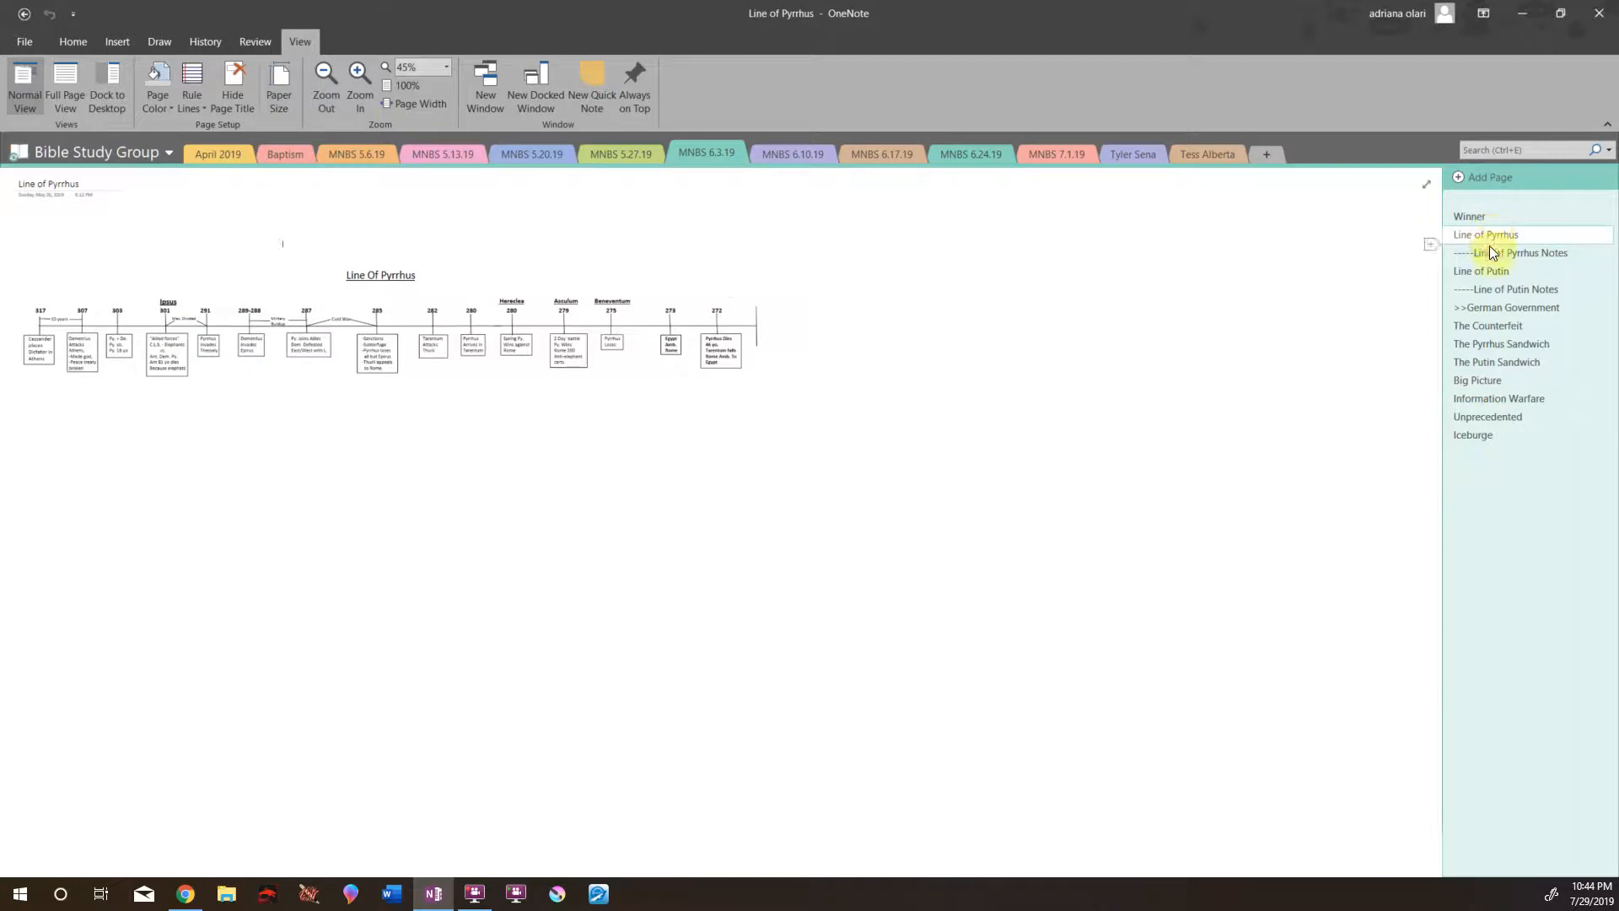
left_click(1490, 254)
left_click(1490, 270)
left_click(1494, 236)
left_click(351, 88)
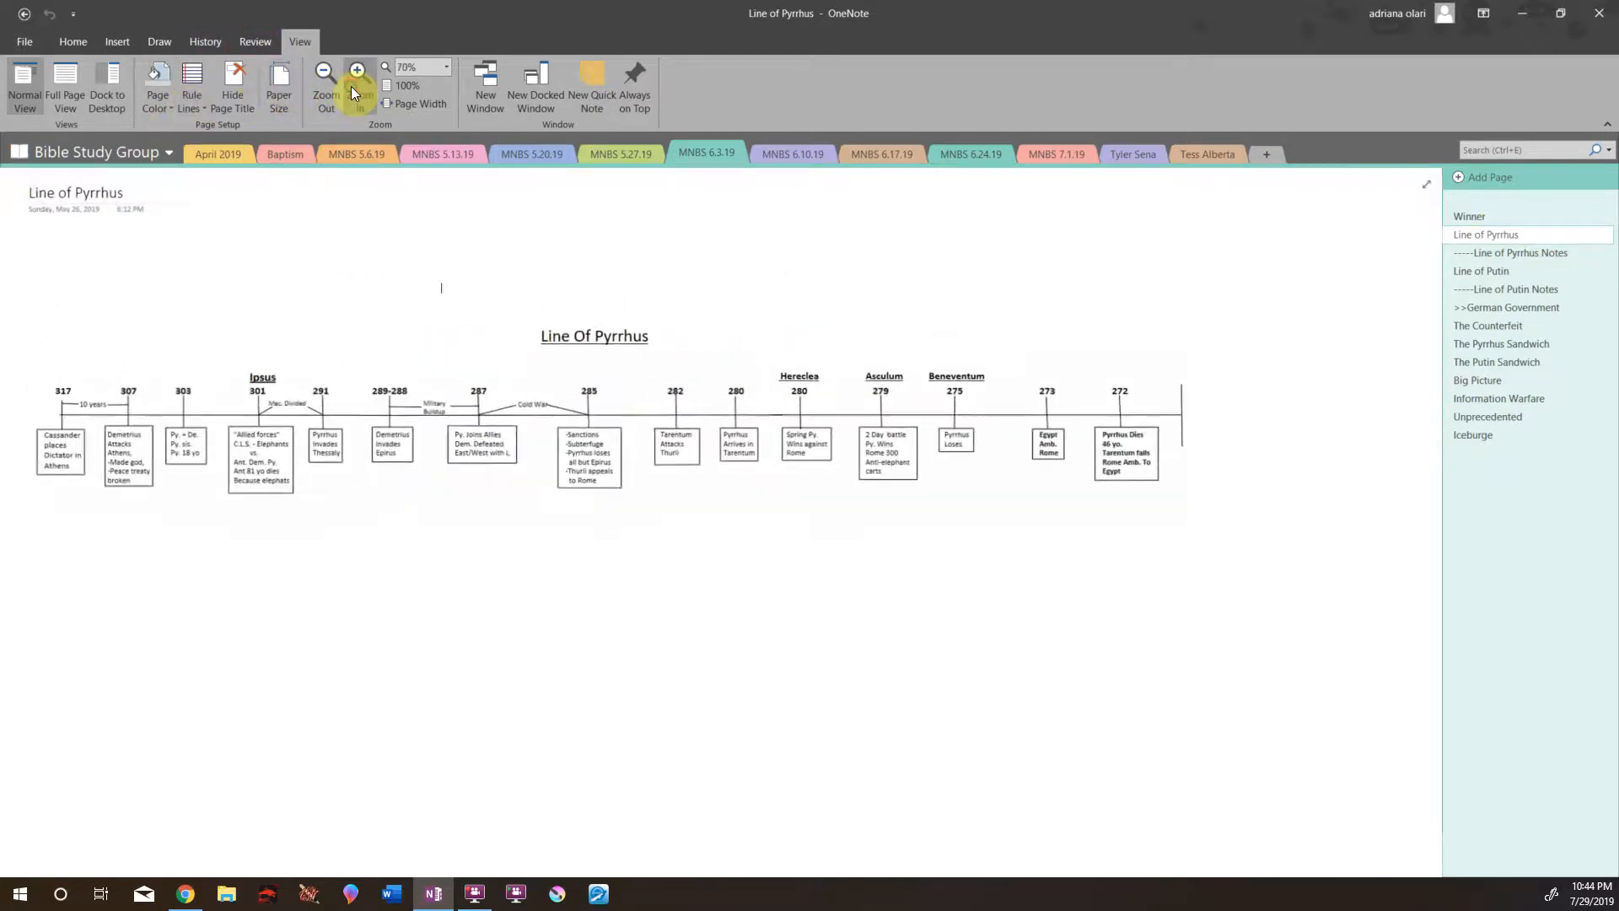
left_click(351, 84)
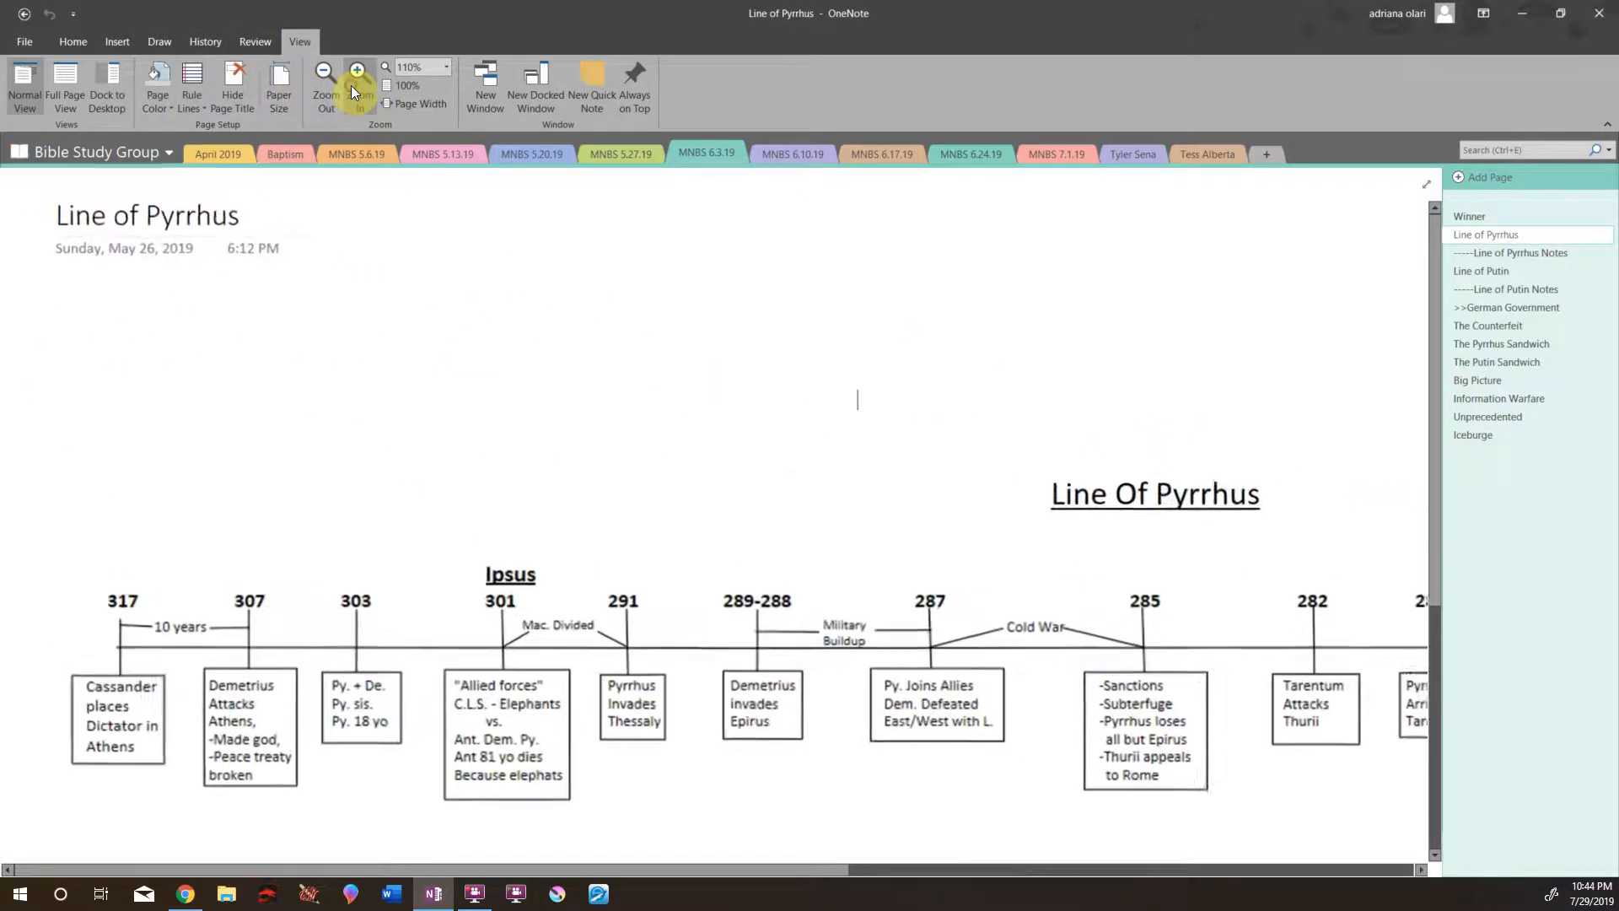
scroll(362, 719, "down", 2)
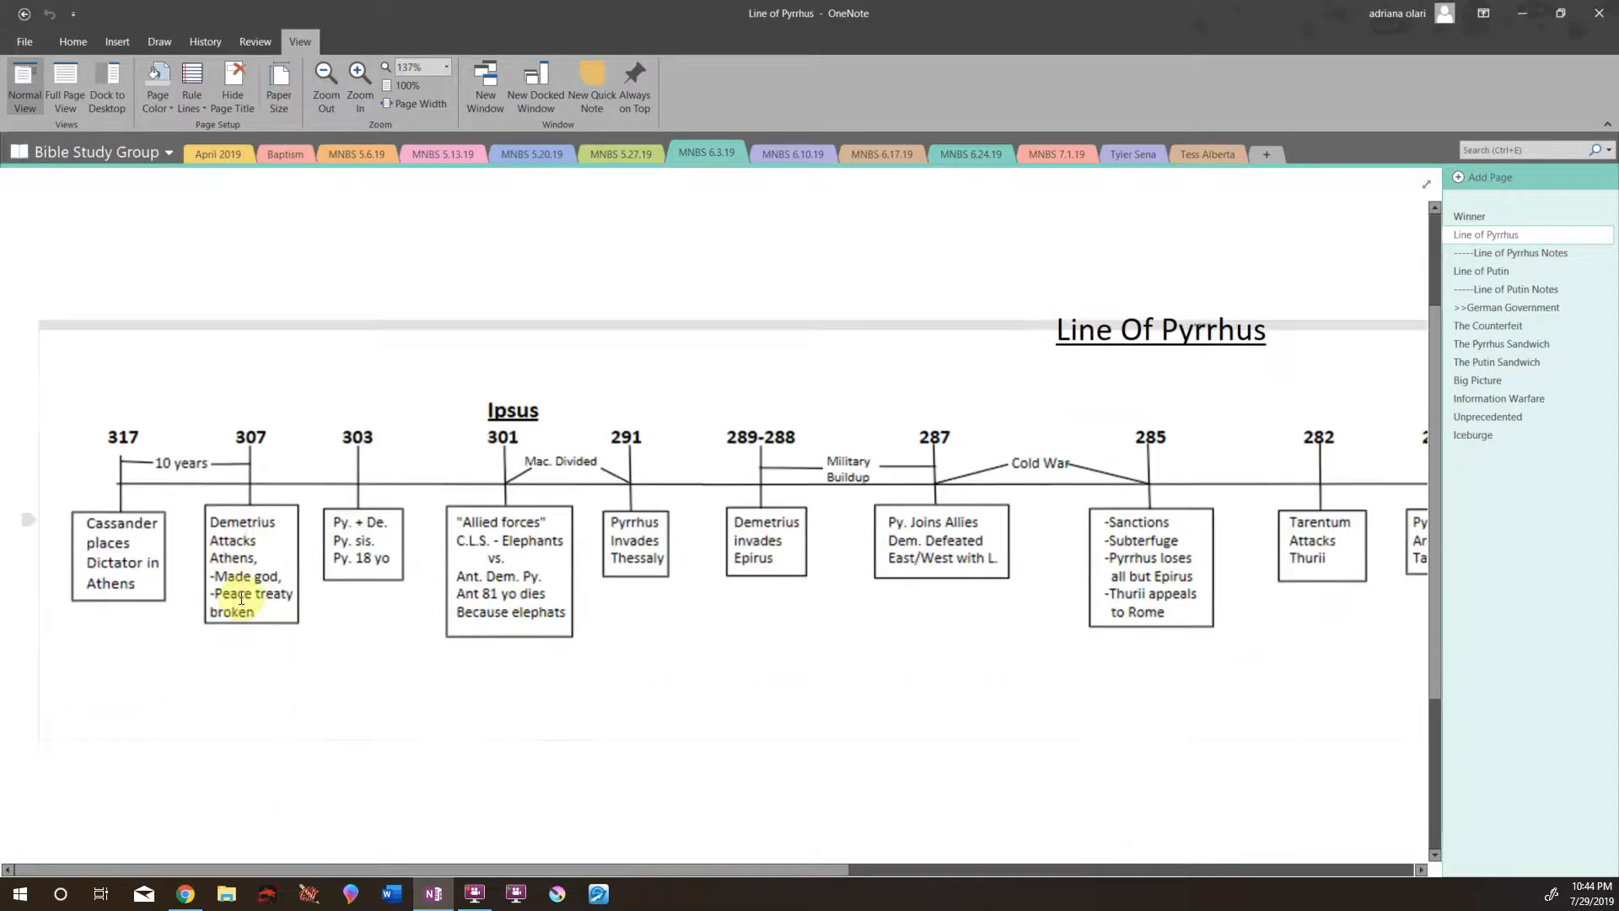